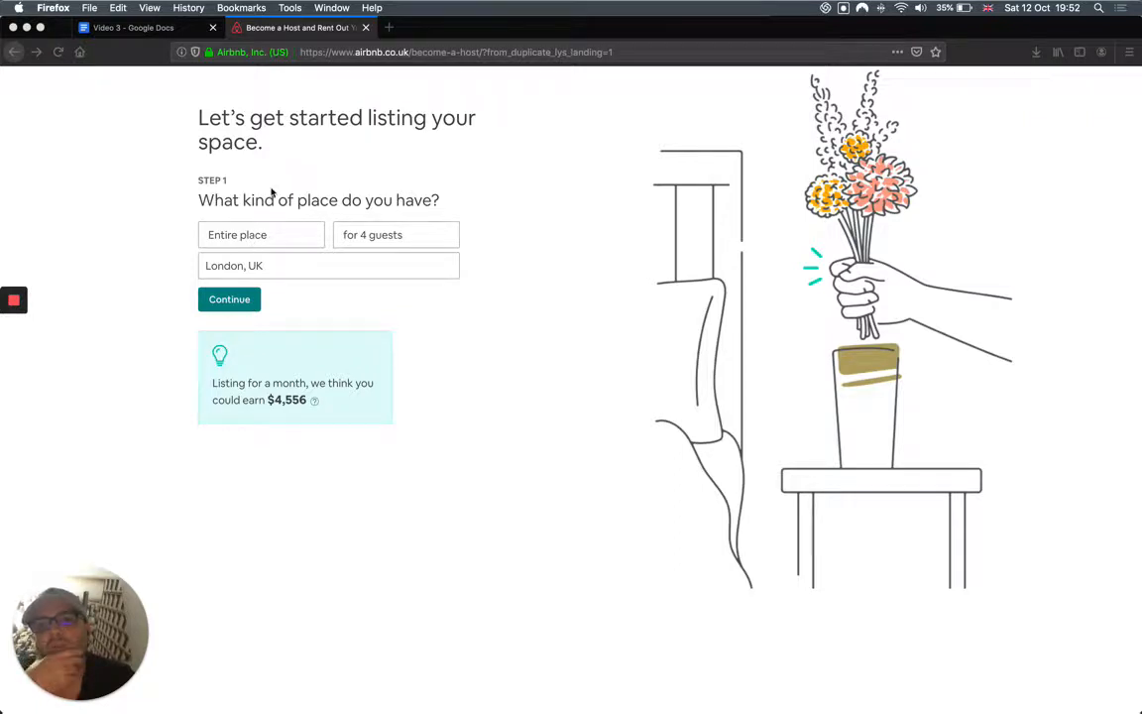
Keep Entire place as the kind of place and set the capacity to 16 guests.
click(263, 232)
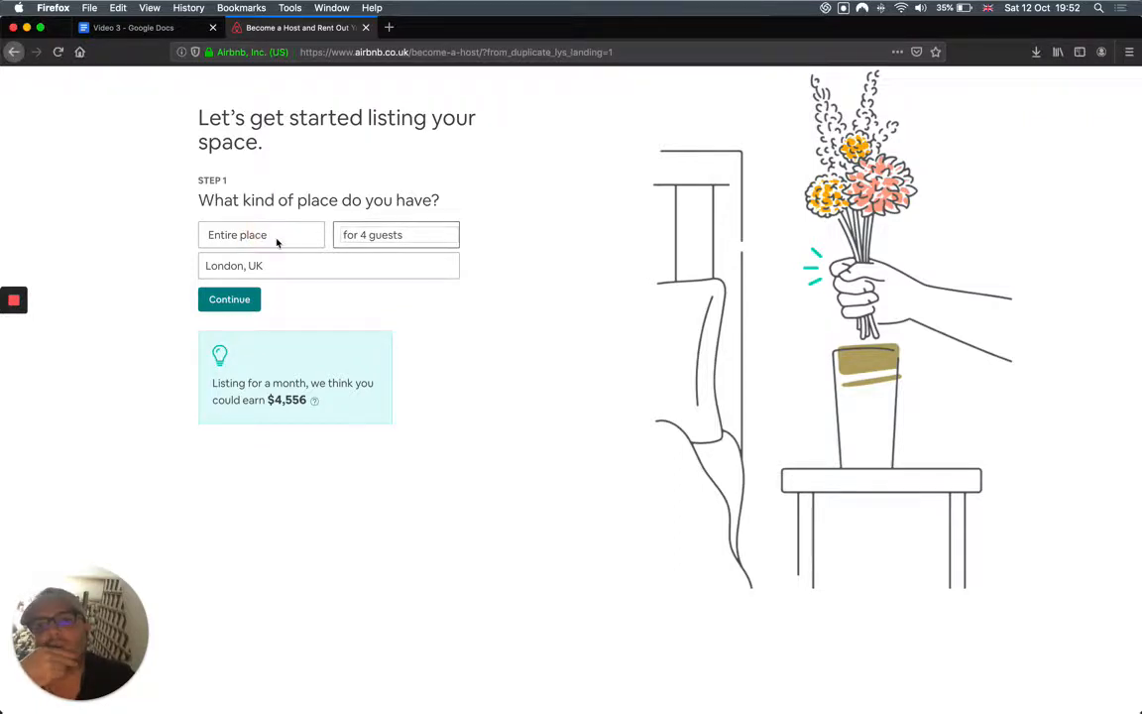
click(276, 242)
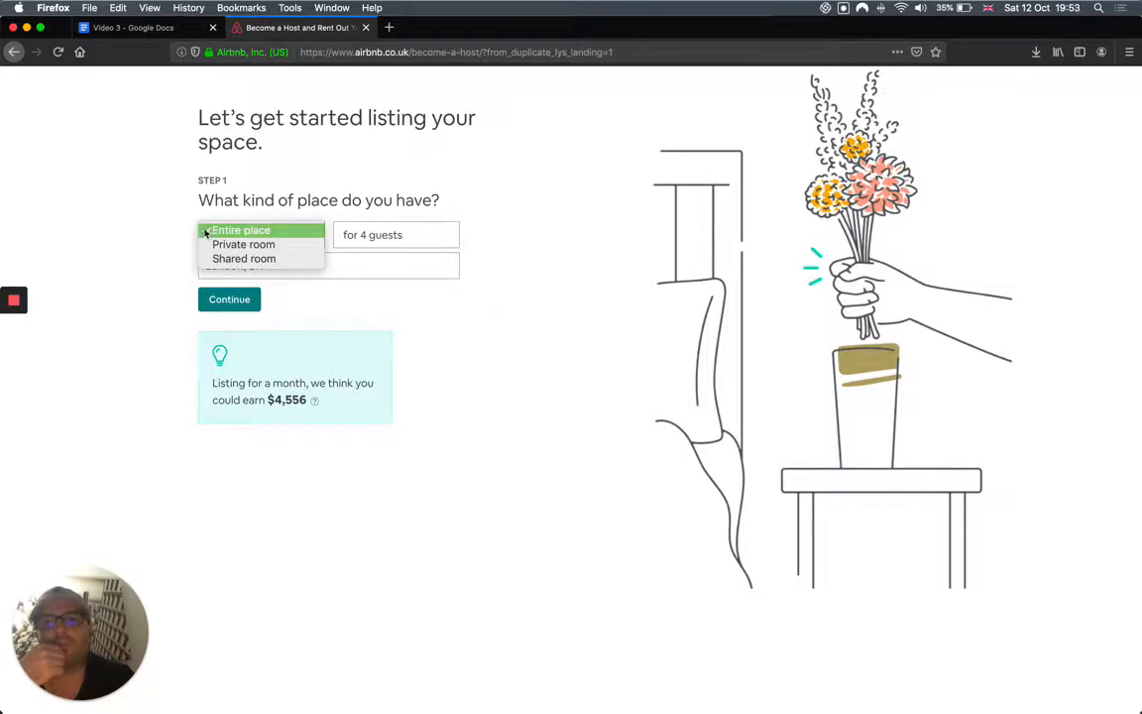
click(164, 211)
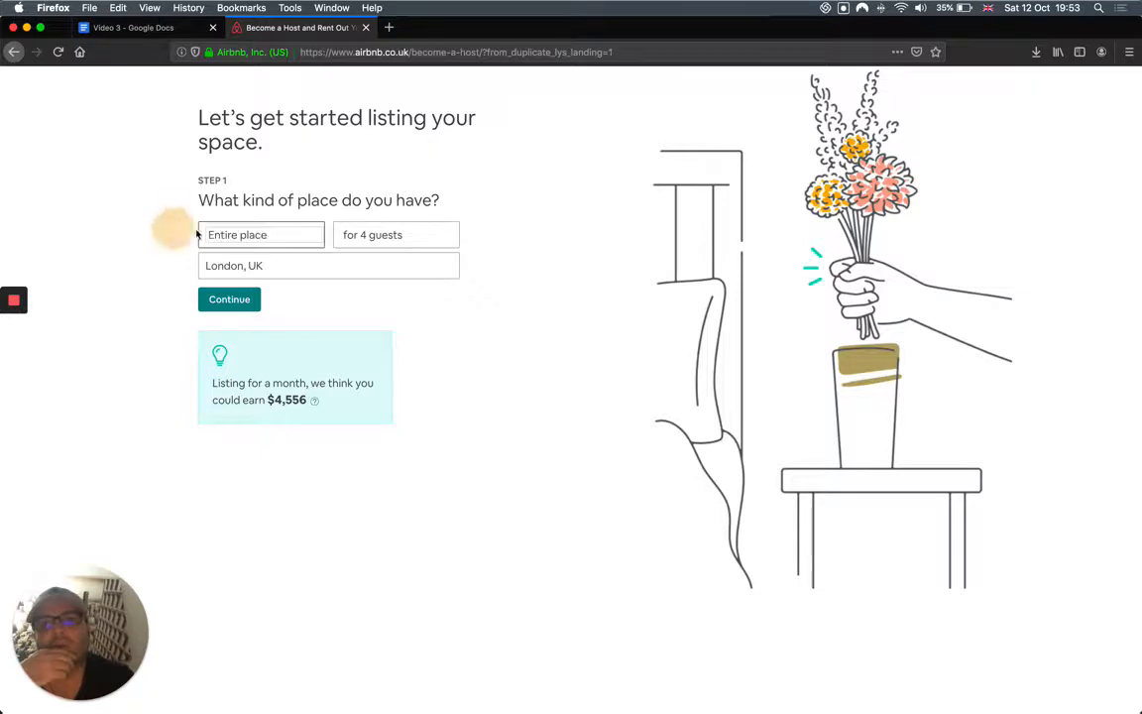
click(382, 235)
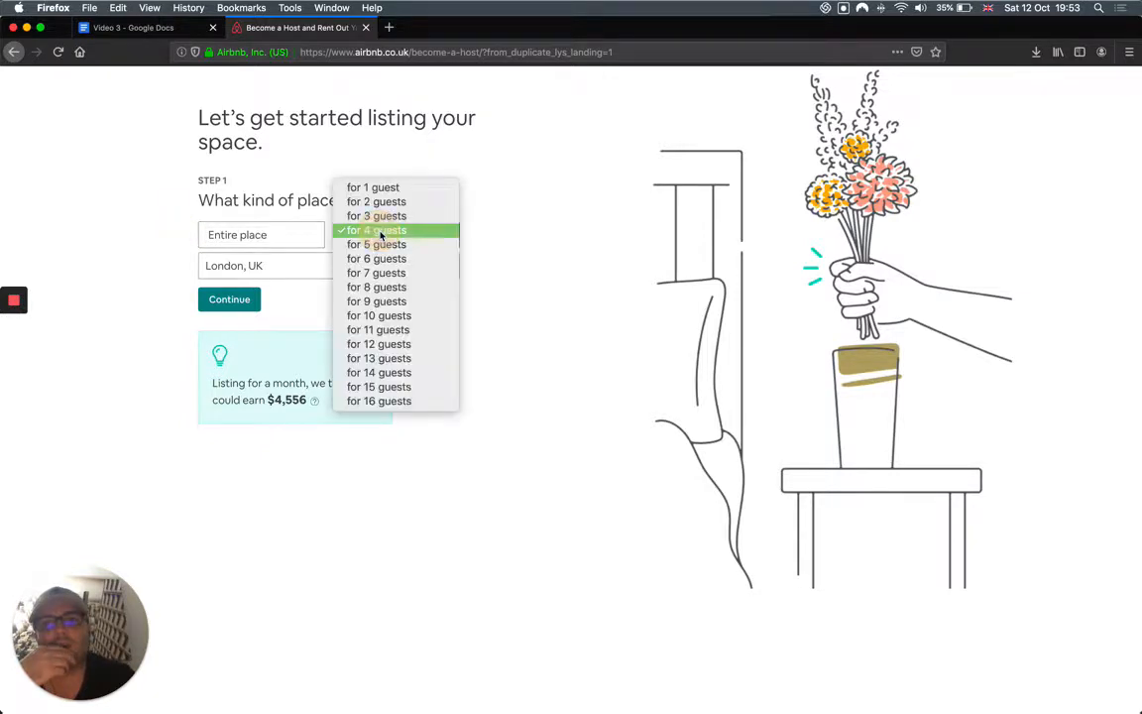
click(391, 401)
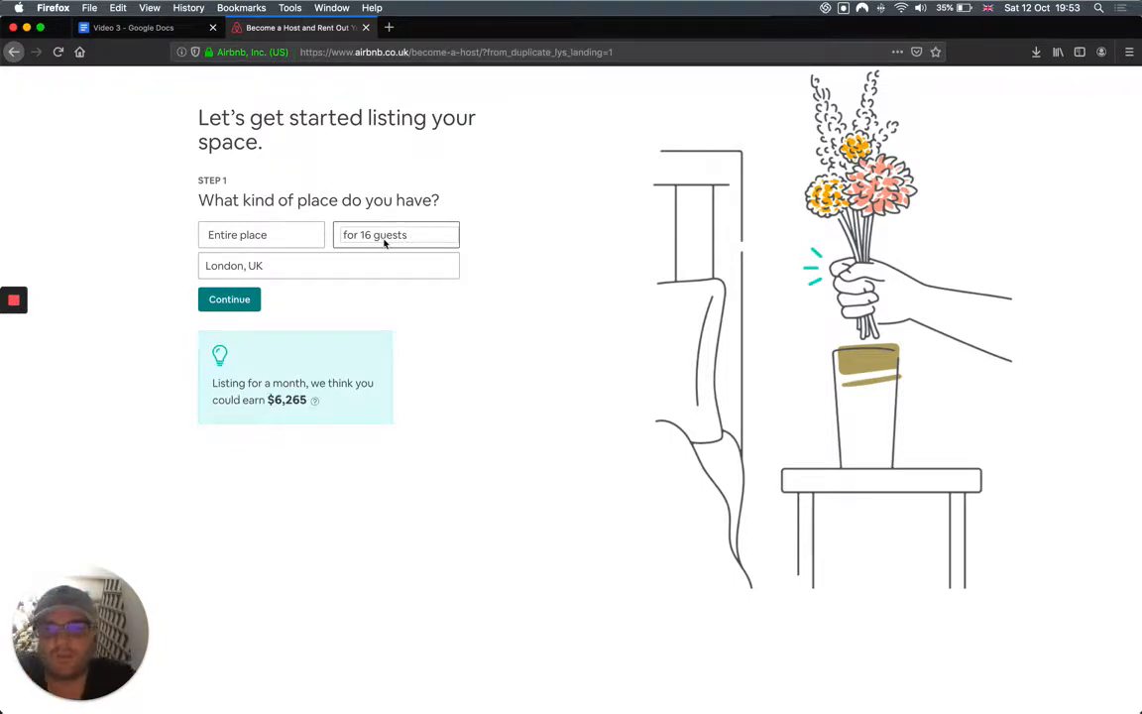
click(287, 265)
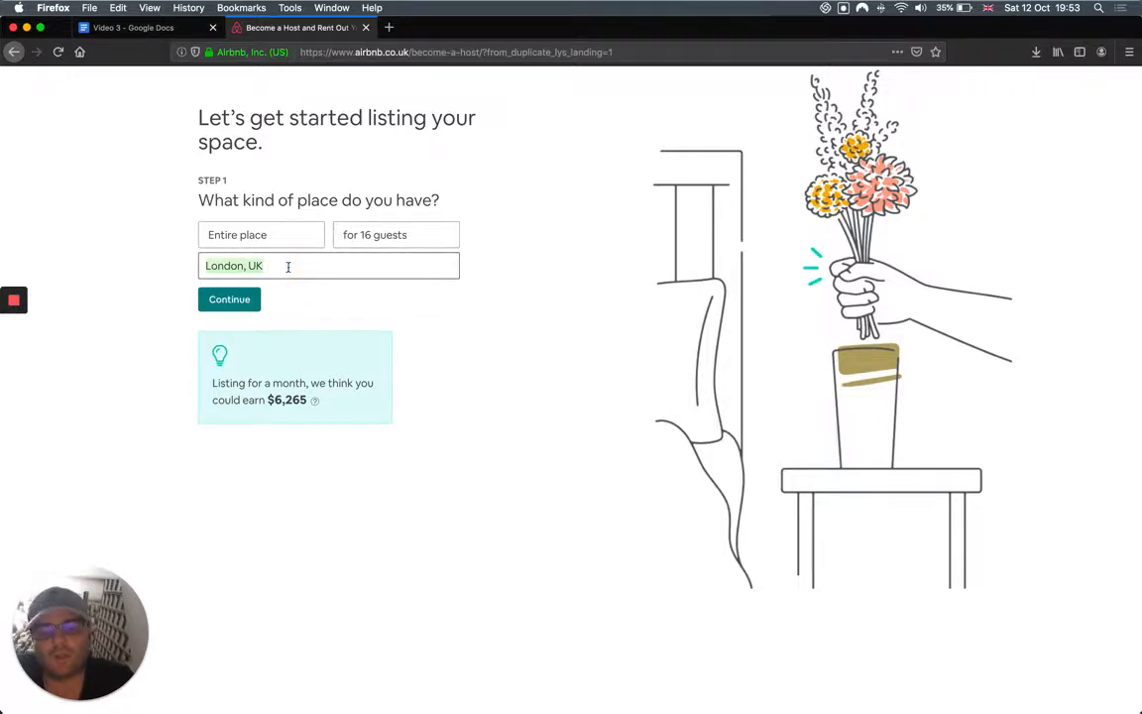
text(phuket)
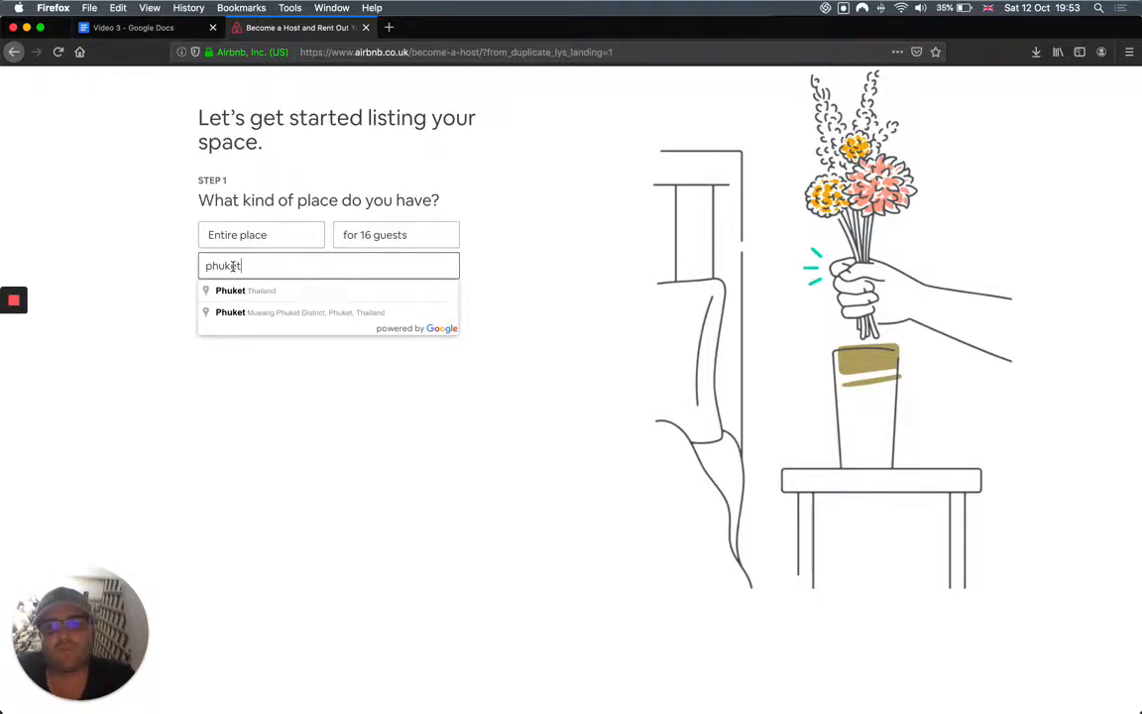
key(BackSpace)
key(BackSpace)
key(BackSpace)
key(BackSpace)
key(BackSpace)
key(BackSpace)
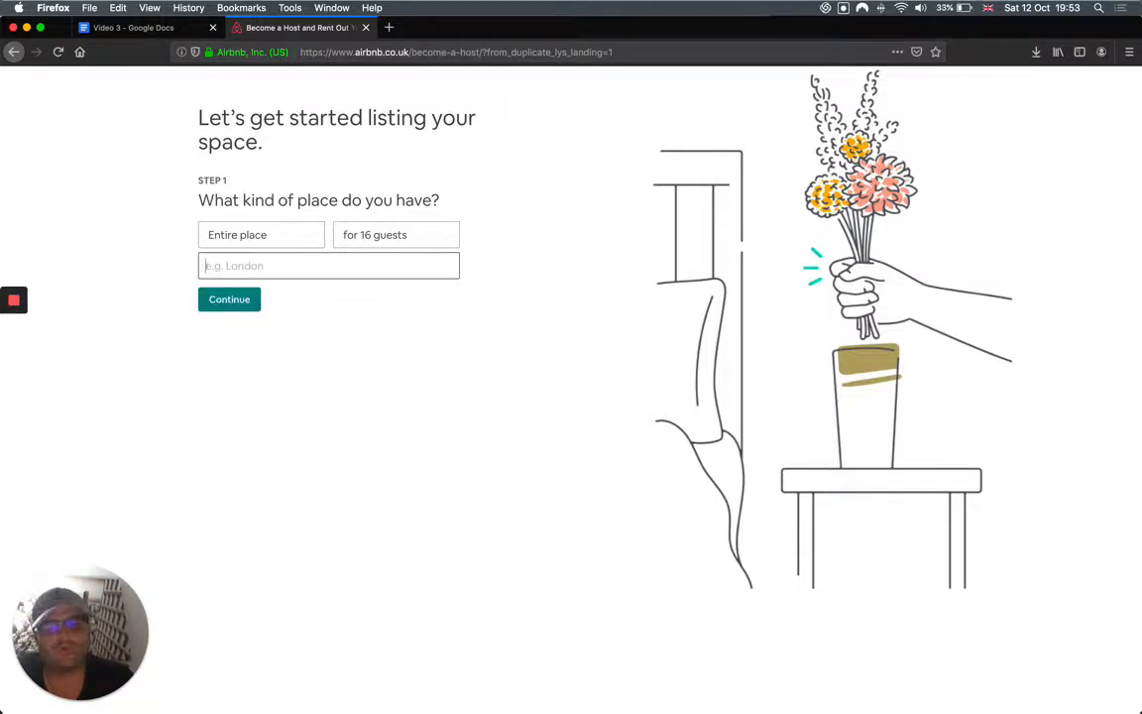
Set the listing's location to Rawai, Mueang Phuket District, Phuket, Thailand, and continue to the place type questions.
text(rawai)
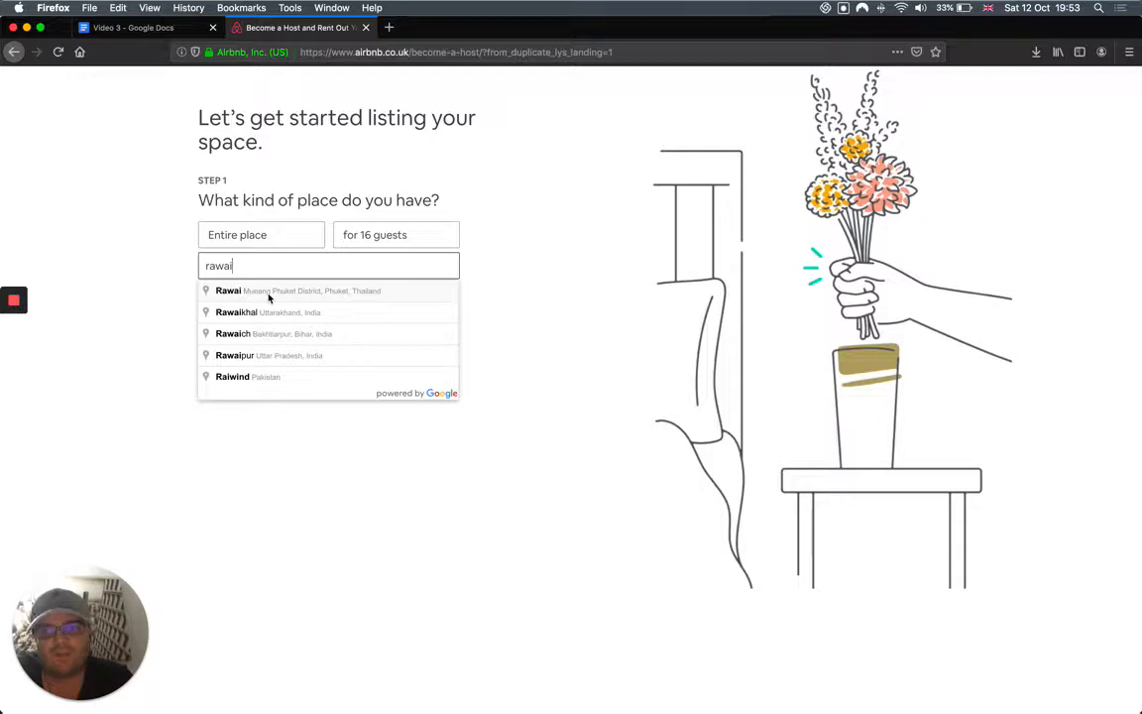
click(268, 292)
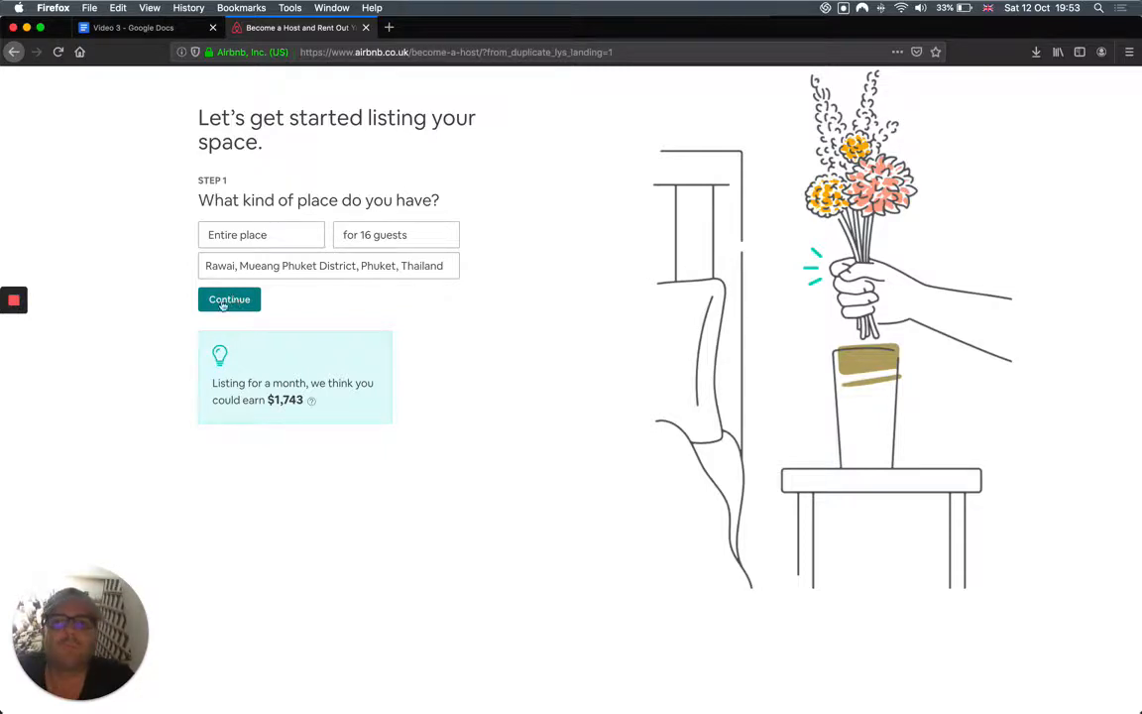
click(223, 300)
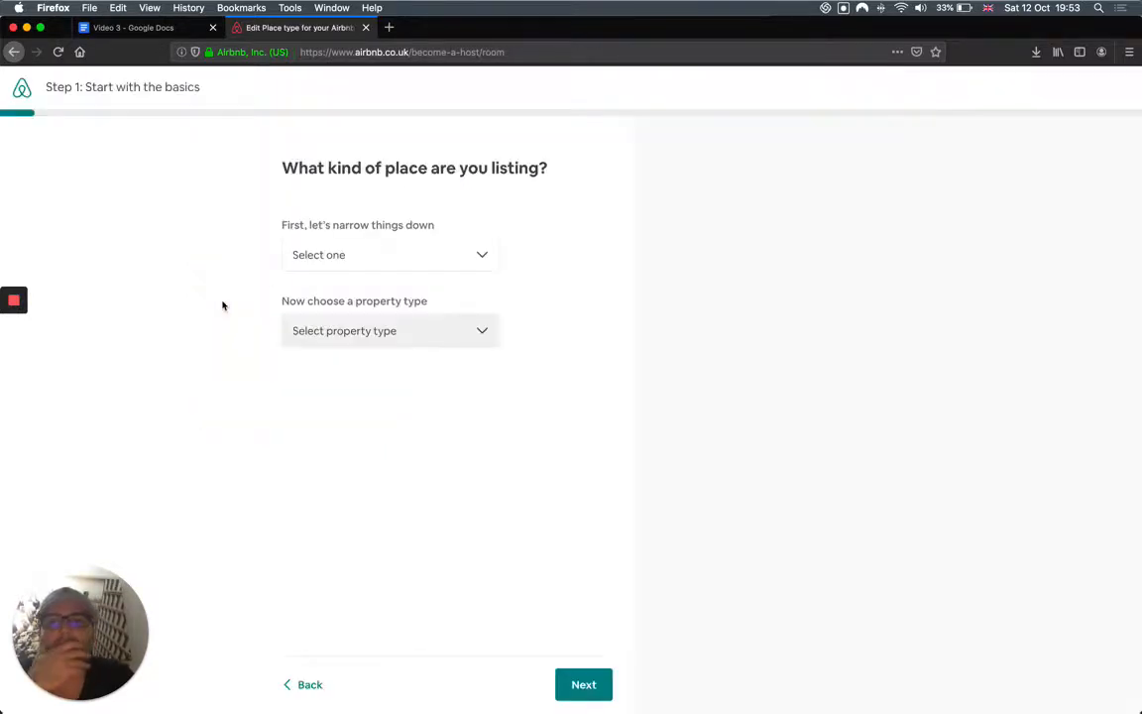
Narrow the kind of place down to House and choose Villa as the property type.
click(402, 260)
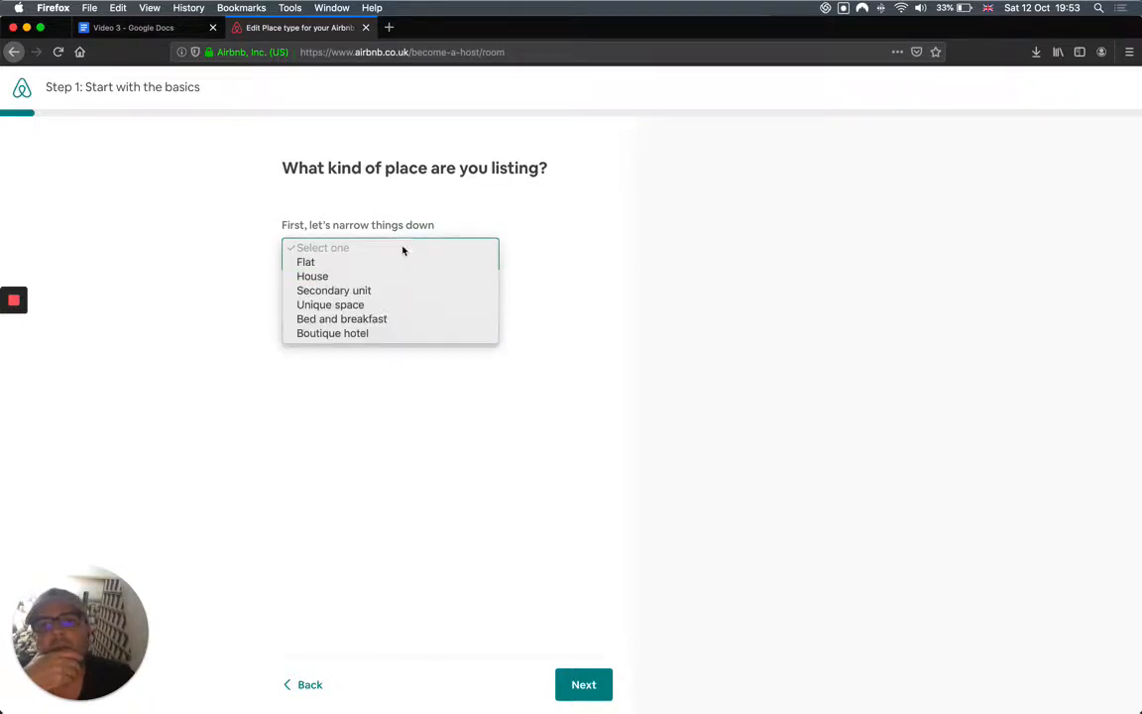
click(315, 278)
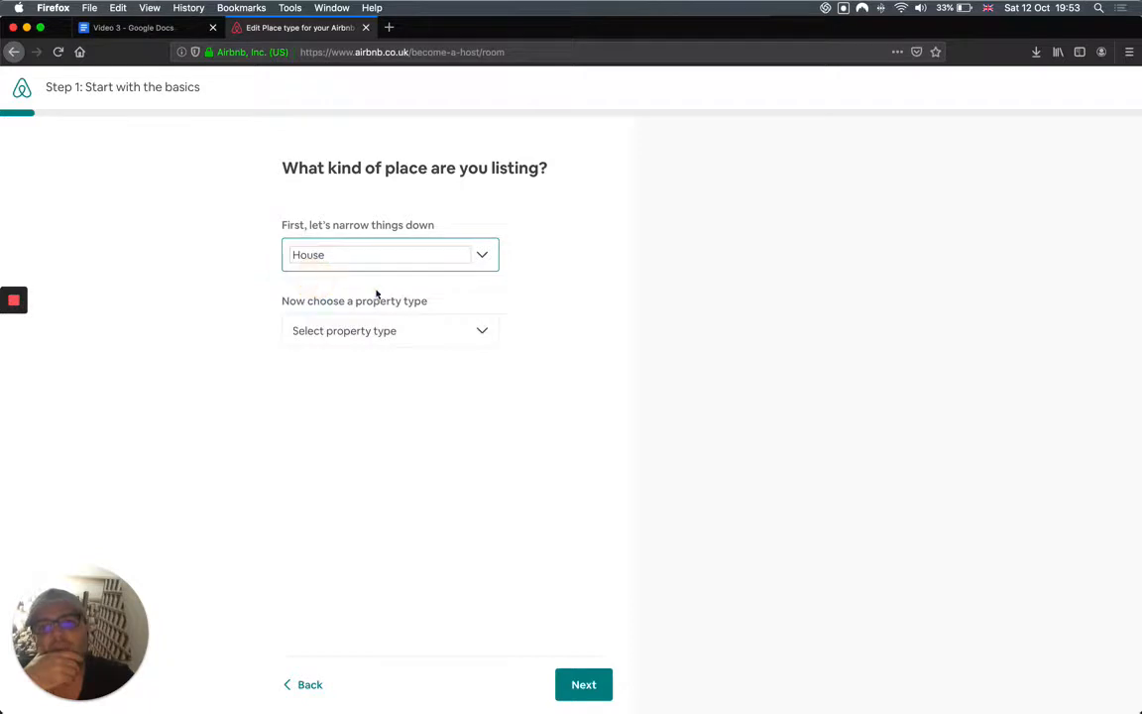
click(424, 335)
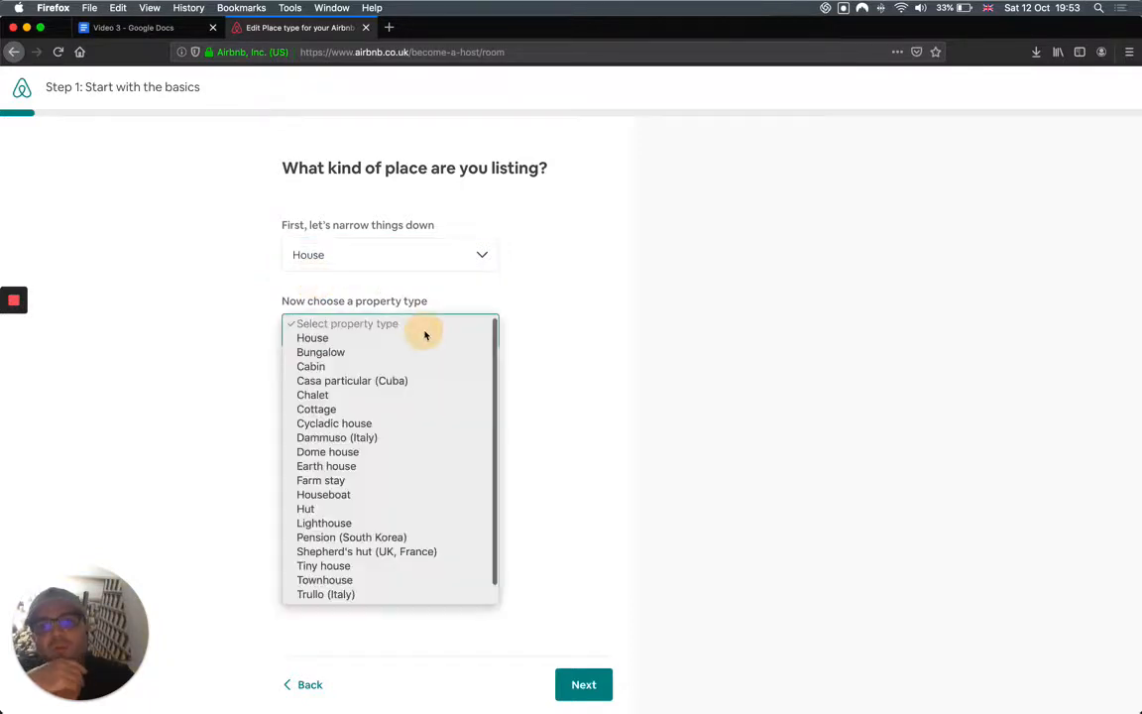
scroll(384, 425, down, 1)
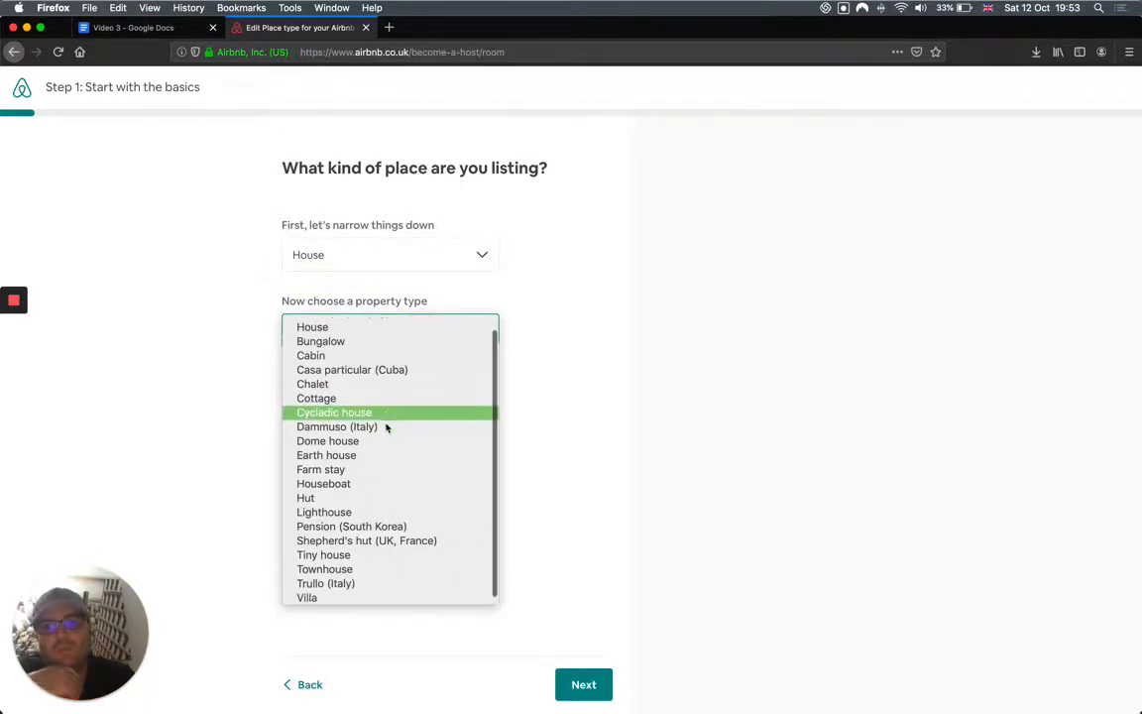
click(348, 599)
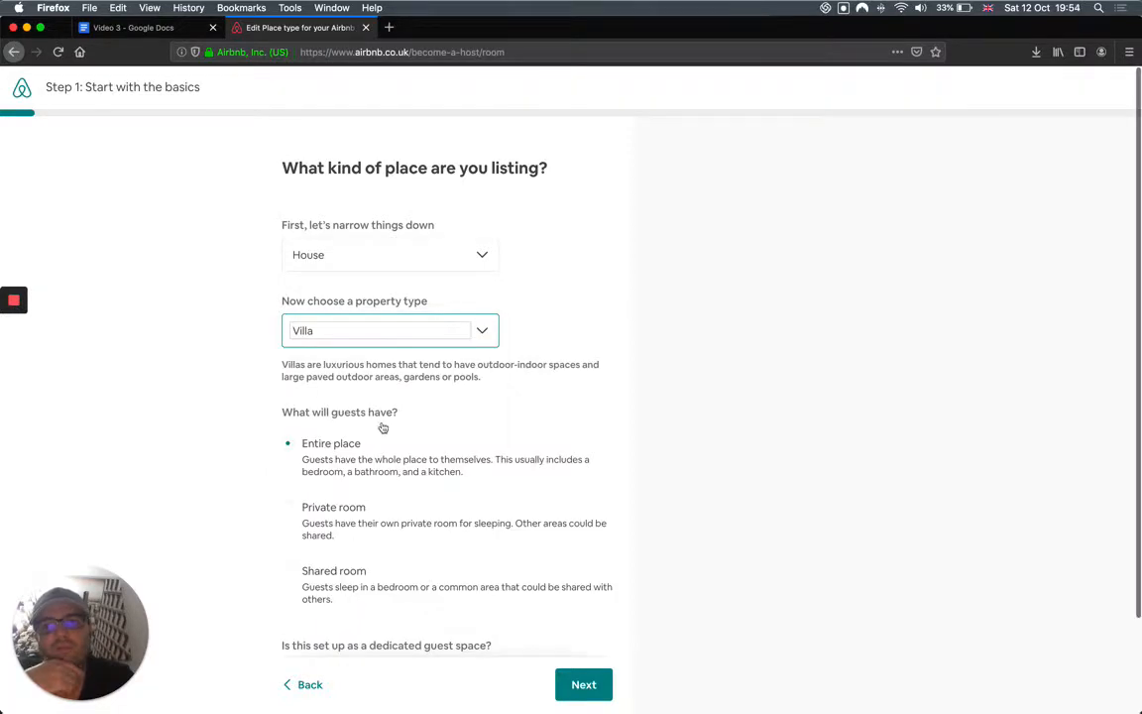
Answer that the dedicated guest space is primarily set up for guests and proceed to the guest capacity page.
scroll(380, 428, down, 2)
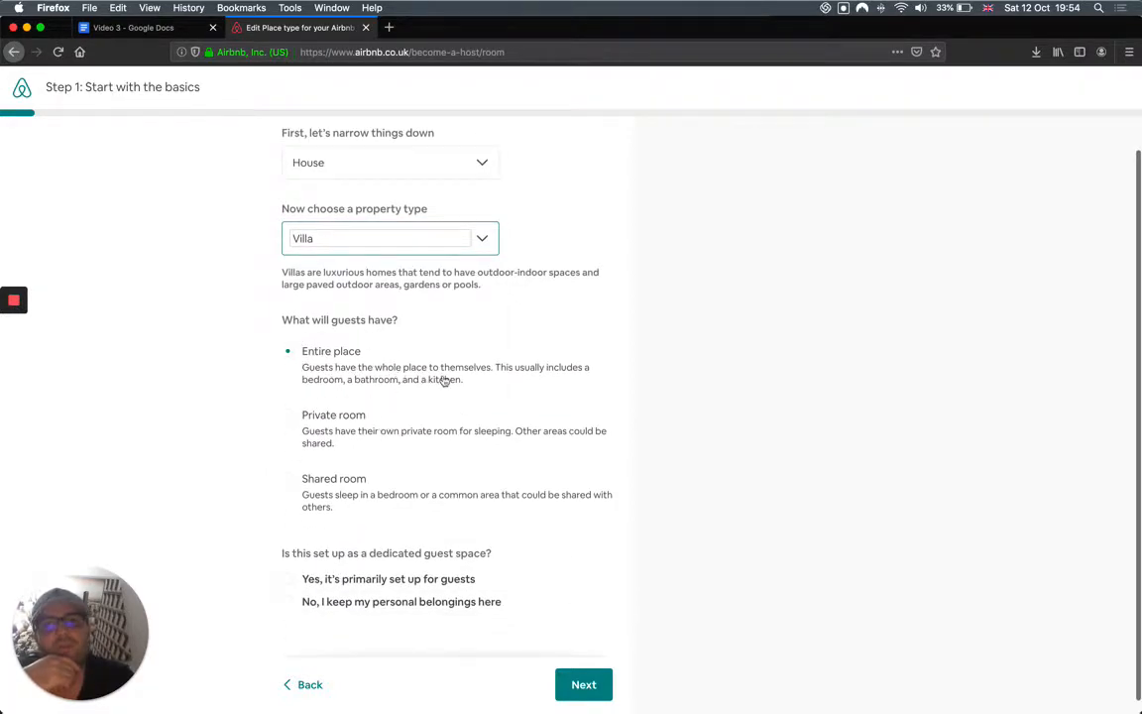
scroll(218, 375, down, 1)
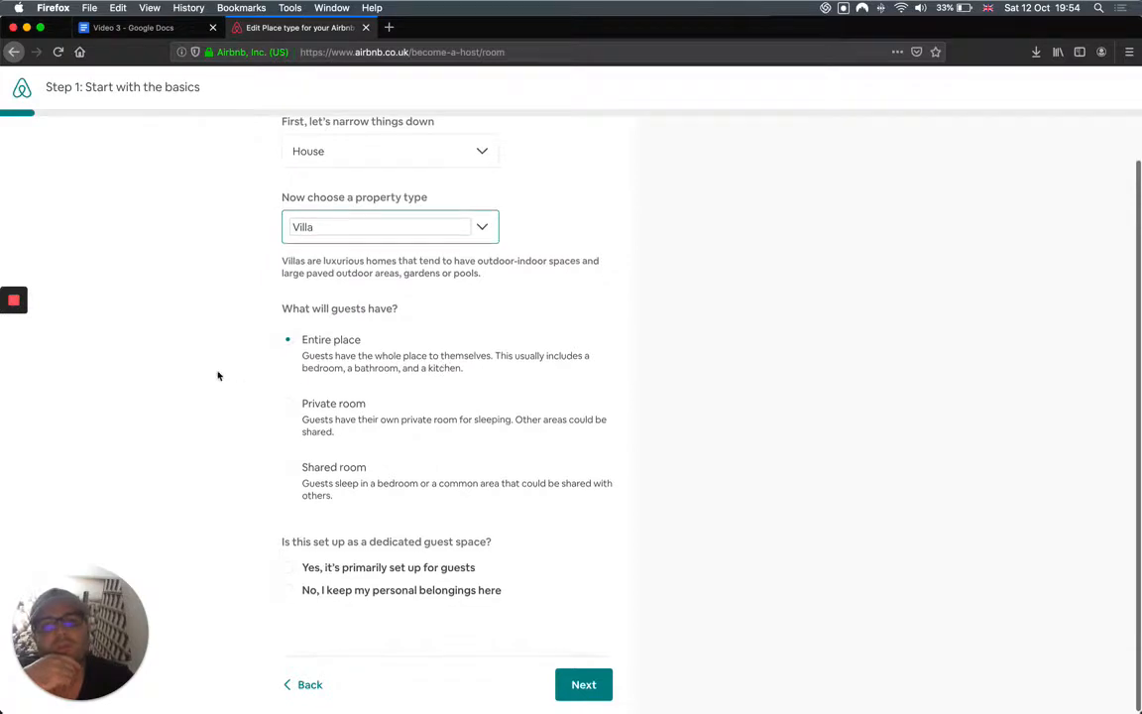
click(290, 569)
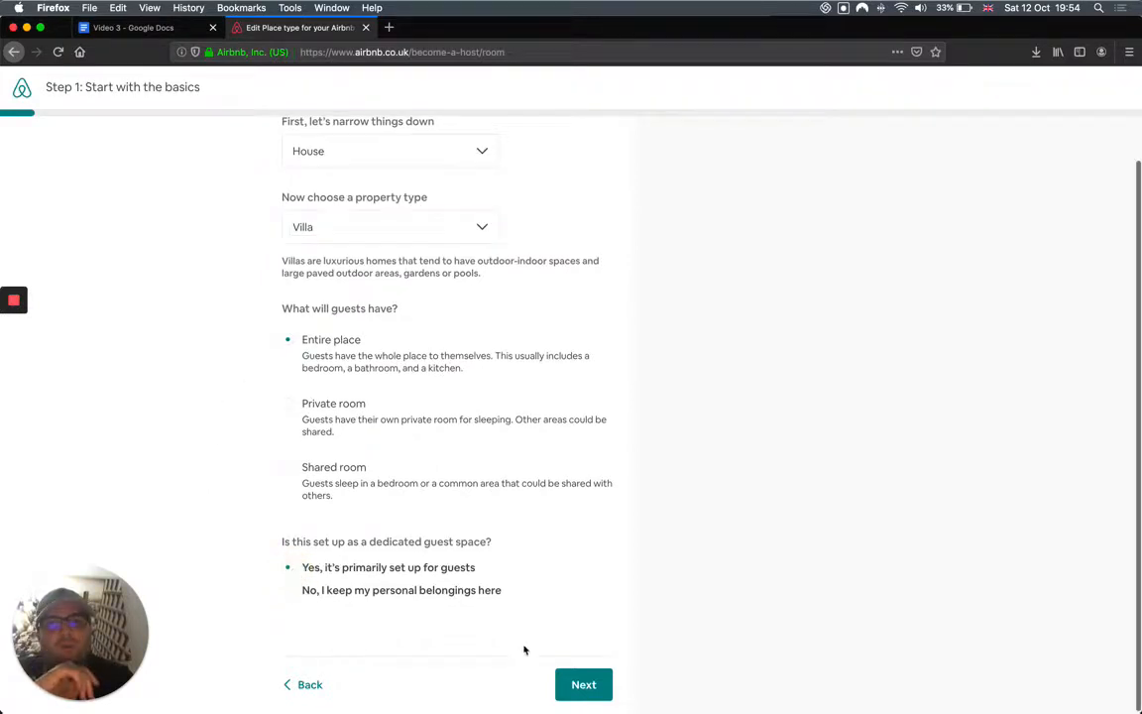
click(584, 684)
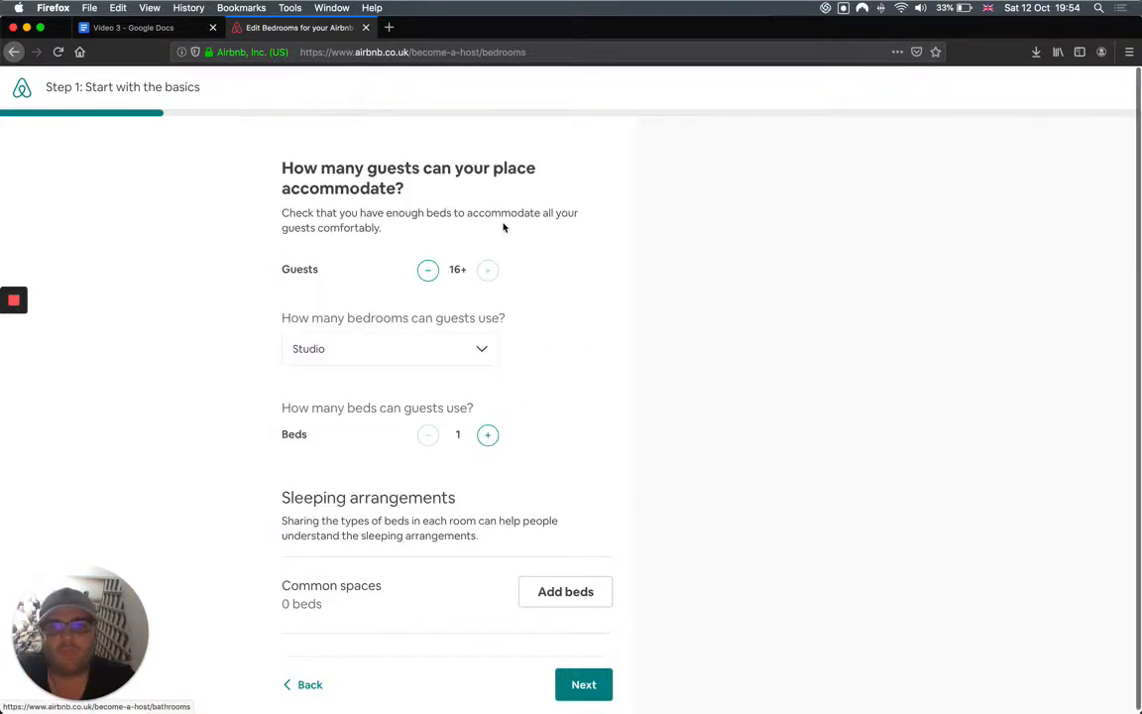
Set the number of bedrooms guests can use to 9 bedrooms.
click(367, 355)
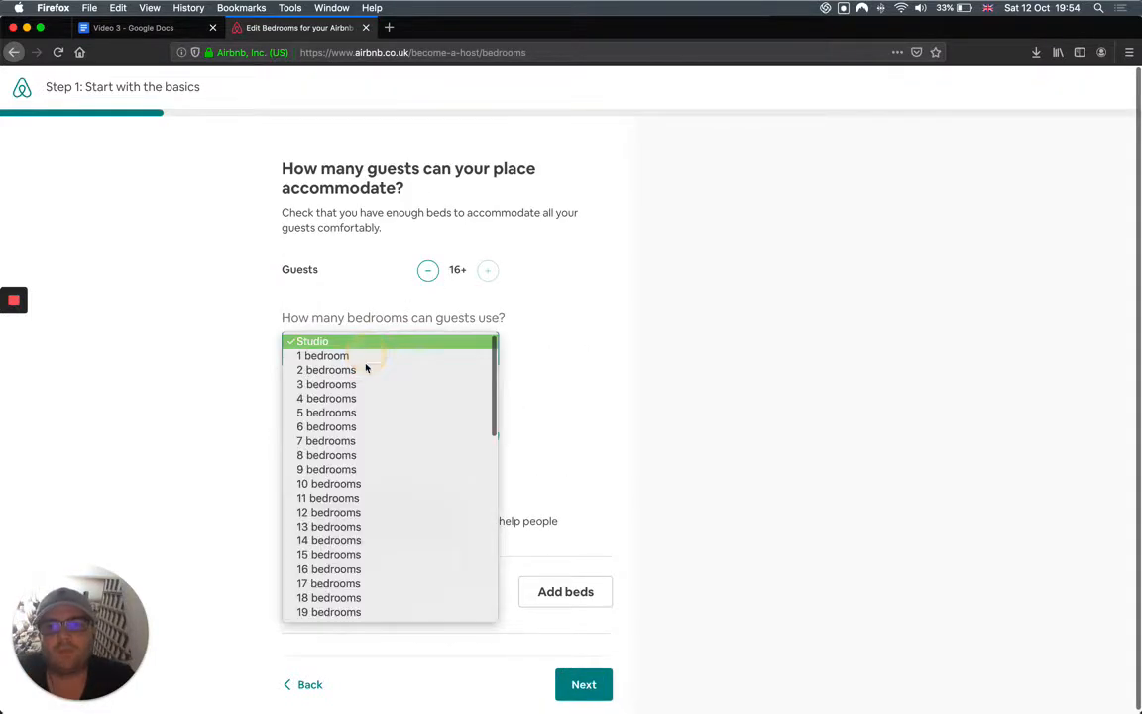
click(357, 472)
scroll(247, 390, down, 2)
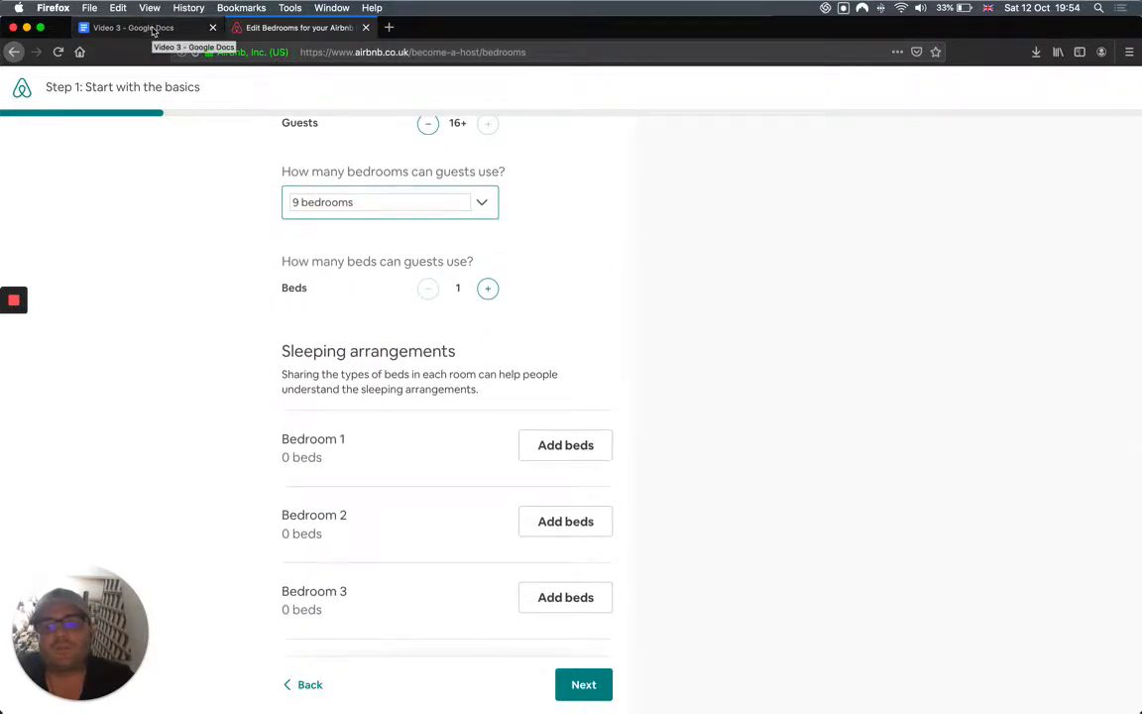
Switch to the Video 3 Google Docs document and put the Bedroom 4 and Bedroom 7 headings on their own lines in the bed list.
click(154, 31)
scroll(411, 441, down, 15)
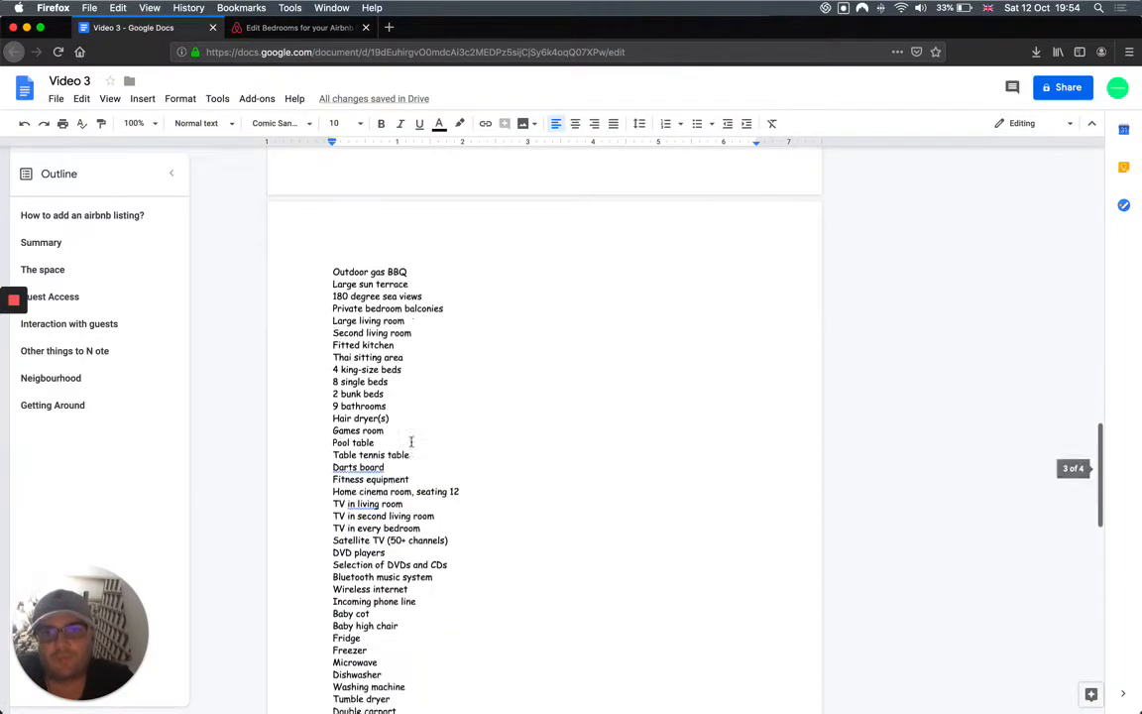
scroll(411, 441, down, 10)
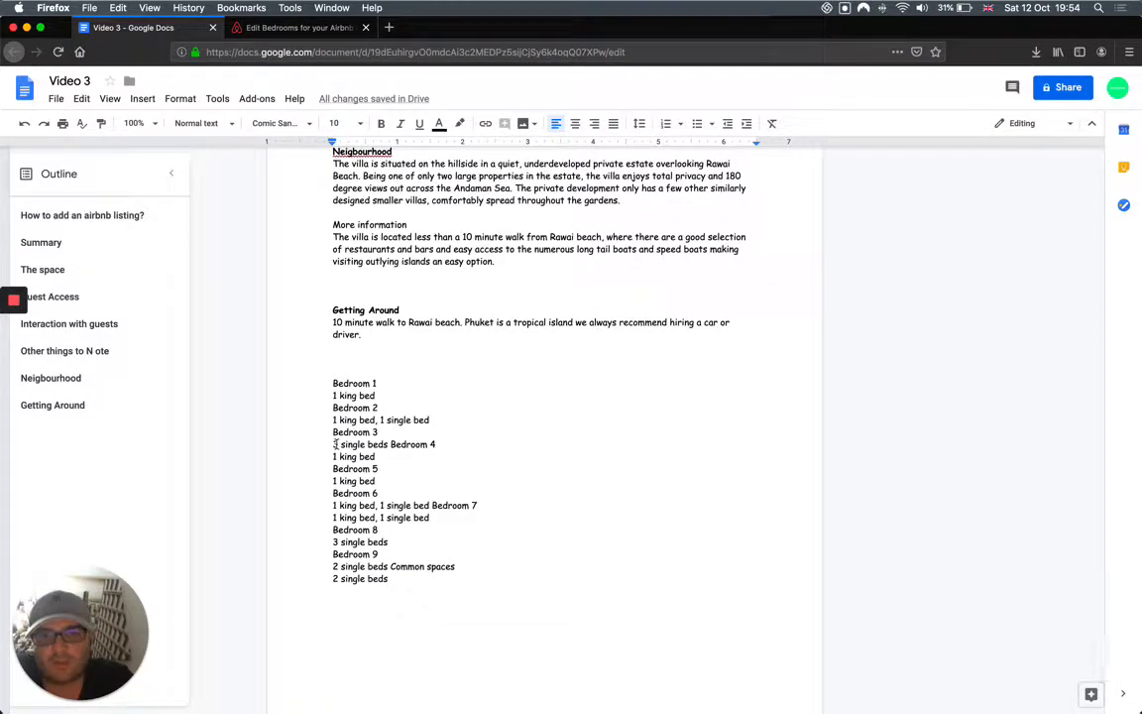
click(389, 446)
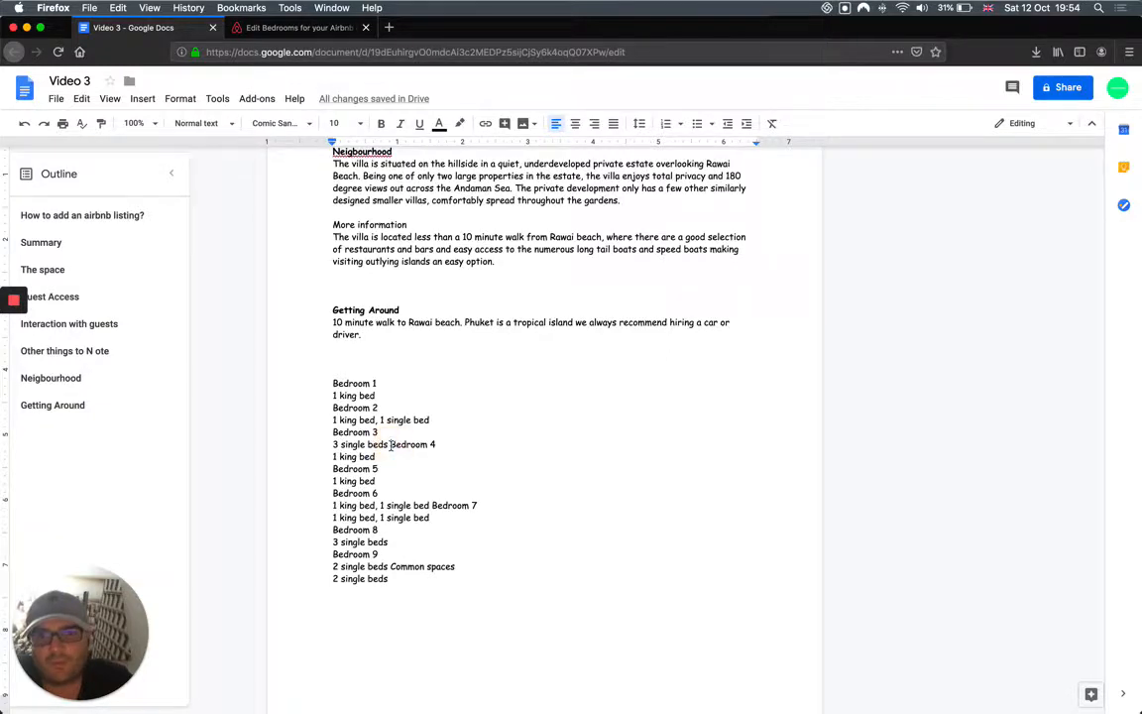
key(Return)
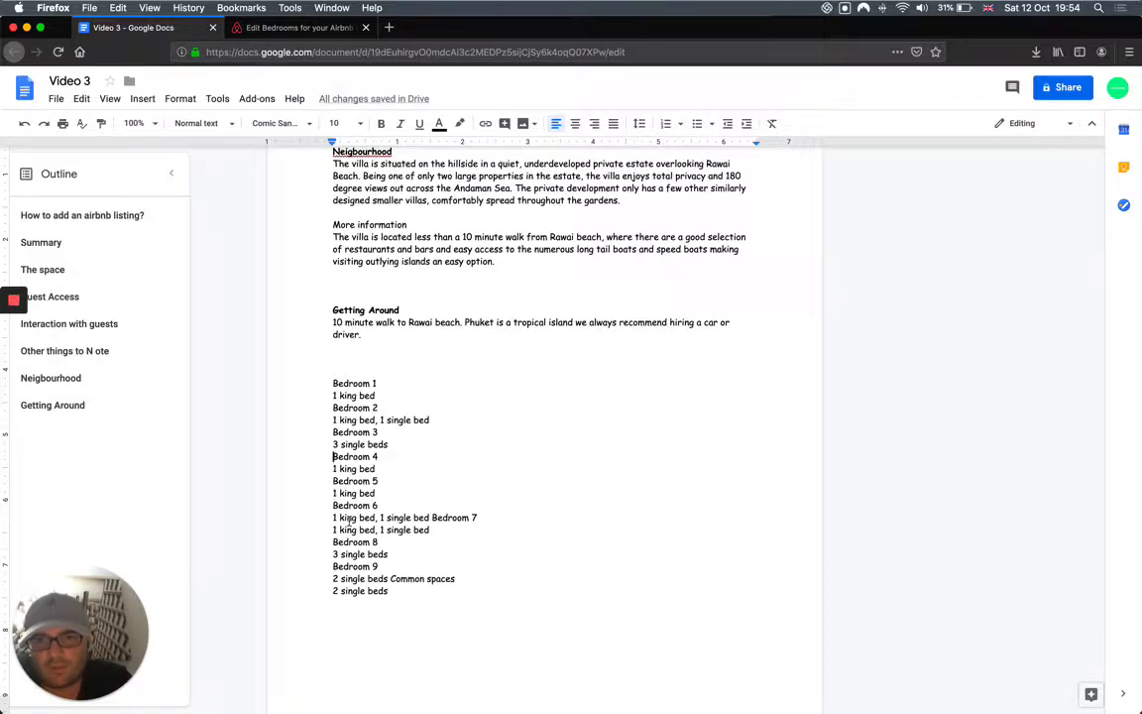
click(432, 517)
key(Return)
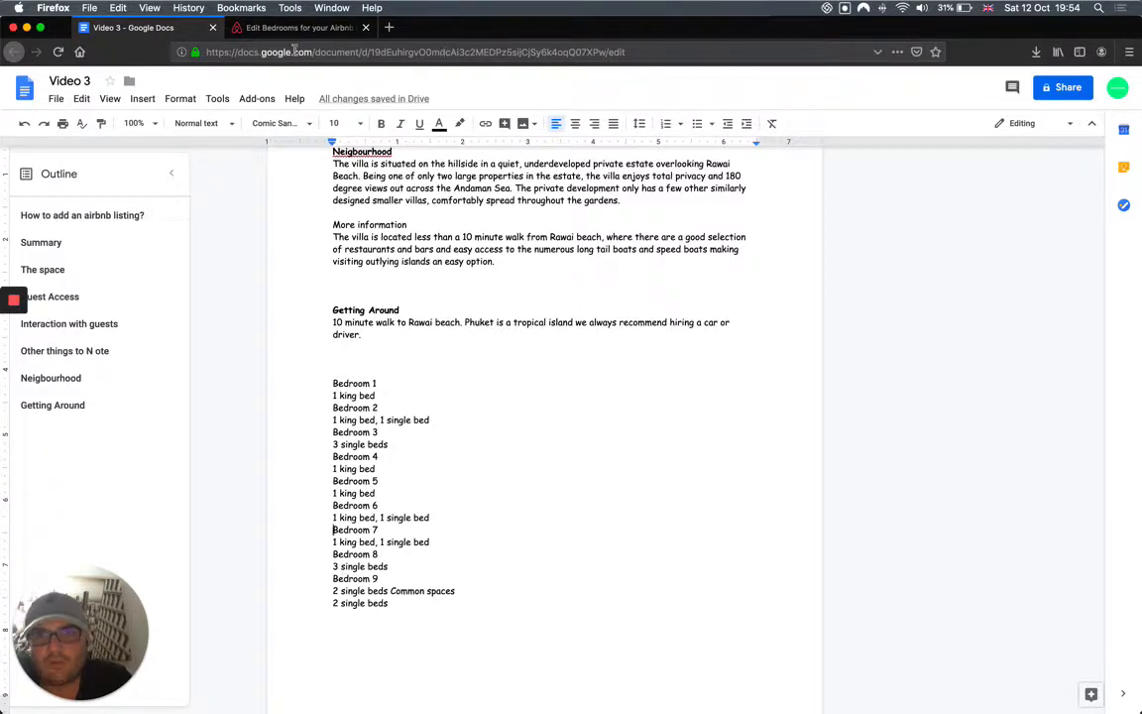
Return to the Airbnb listing and raise the number of beds guests can use to 19.
click(256, 28)
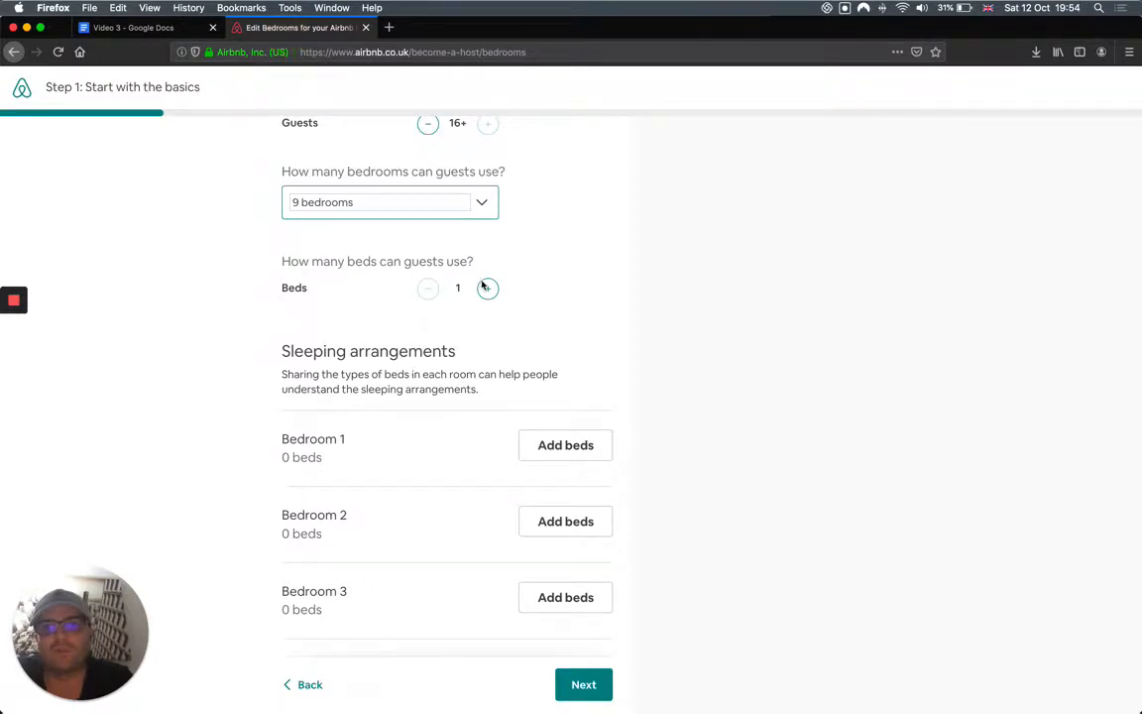
click(486, 287)
click(485, 287)
click(486, 287)
click(485, 288)
click(485, 287)
click(486, 288)
click(486, 287)
click(485, 287)
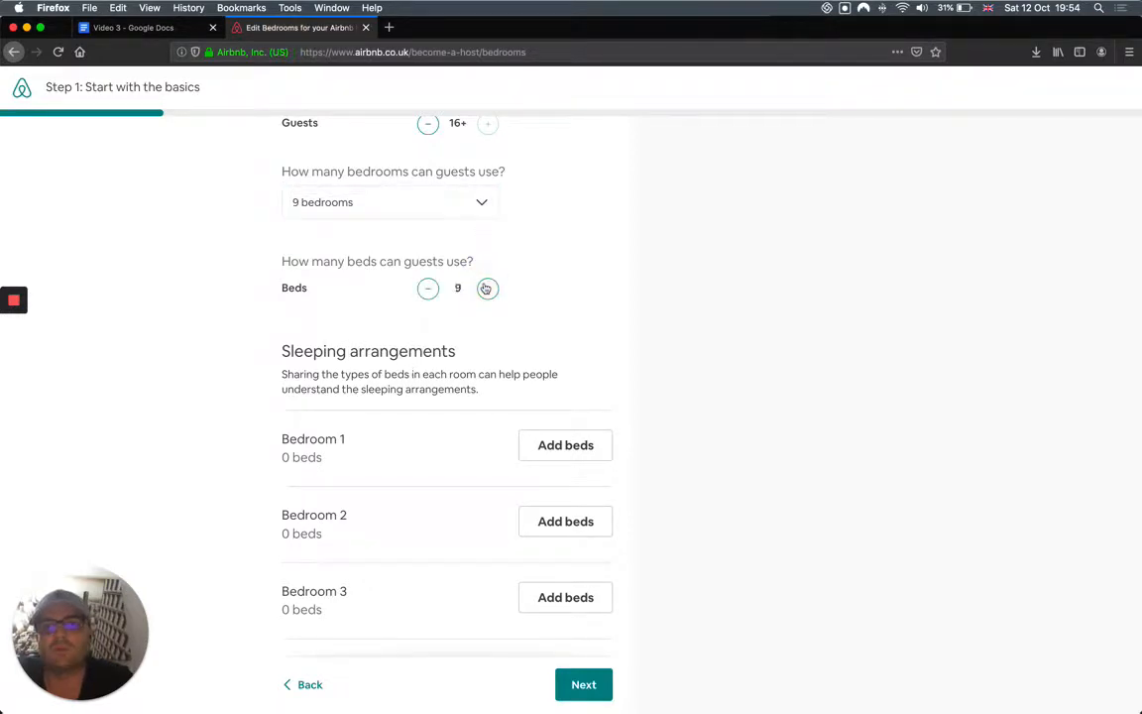
click(486, 287)
click(485, 288)
click(486, 288)
click(486, 287)
click(486, 287)
click(486, 287)
click(486, 287)
click(486, 287)
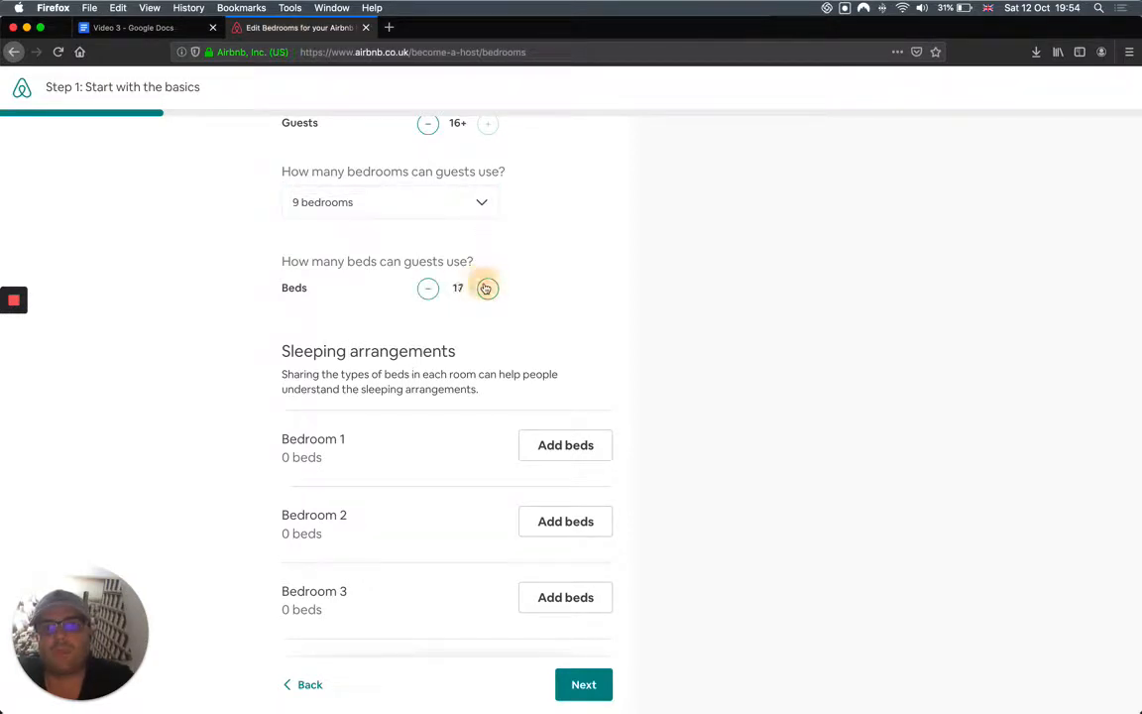
click(486, 287)
click(486, 287)
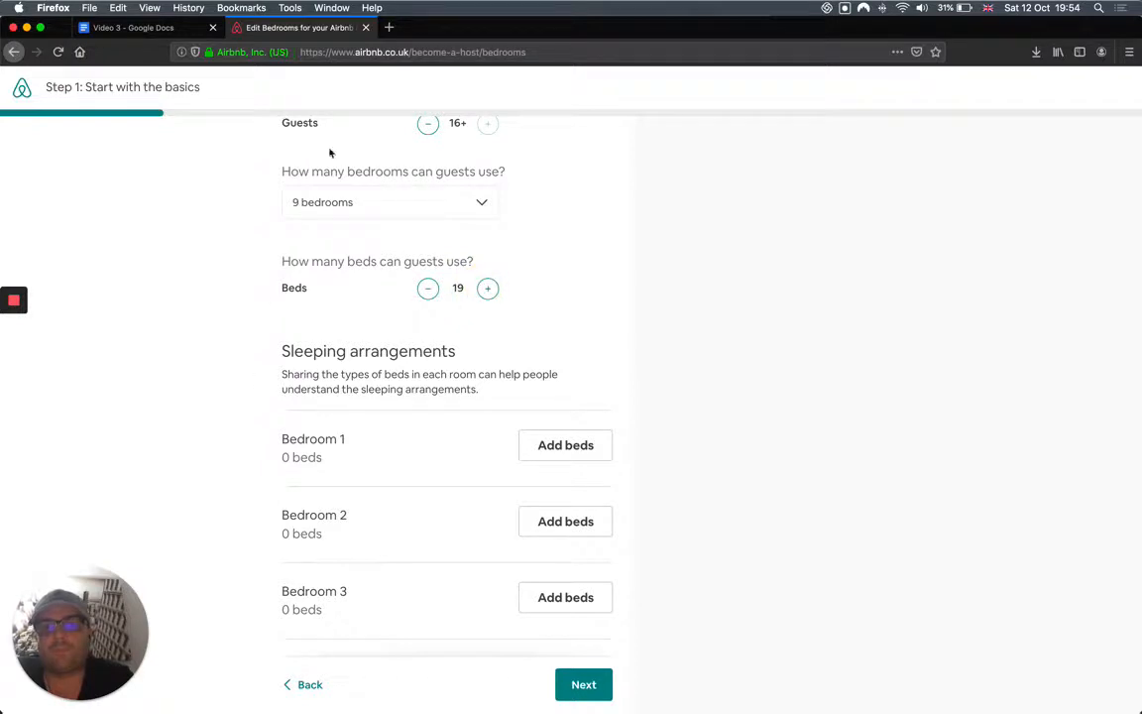
Look up Bedroom 1 in the Video 3 Google Docs notes and add 1 king bed to Bedroom 1 in the Airbnb listing.
scroll(454, 433, down, 5)
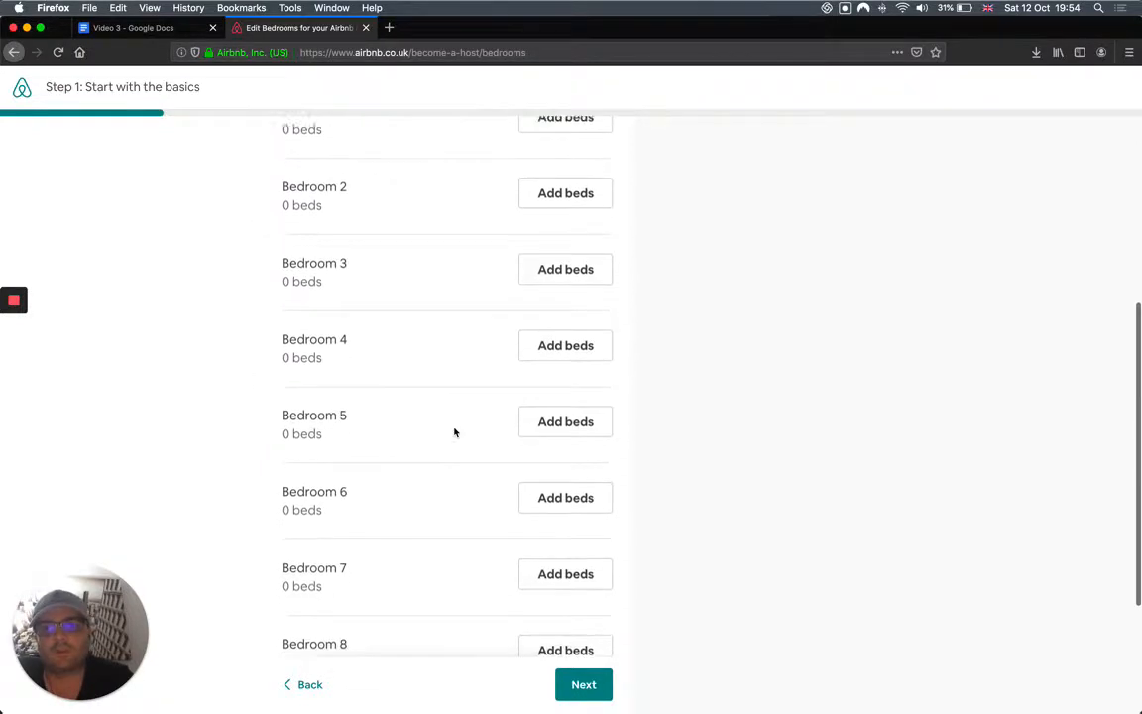
scroll(454, 432, down, 3)
scroll(454, 432, up, 6)
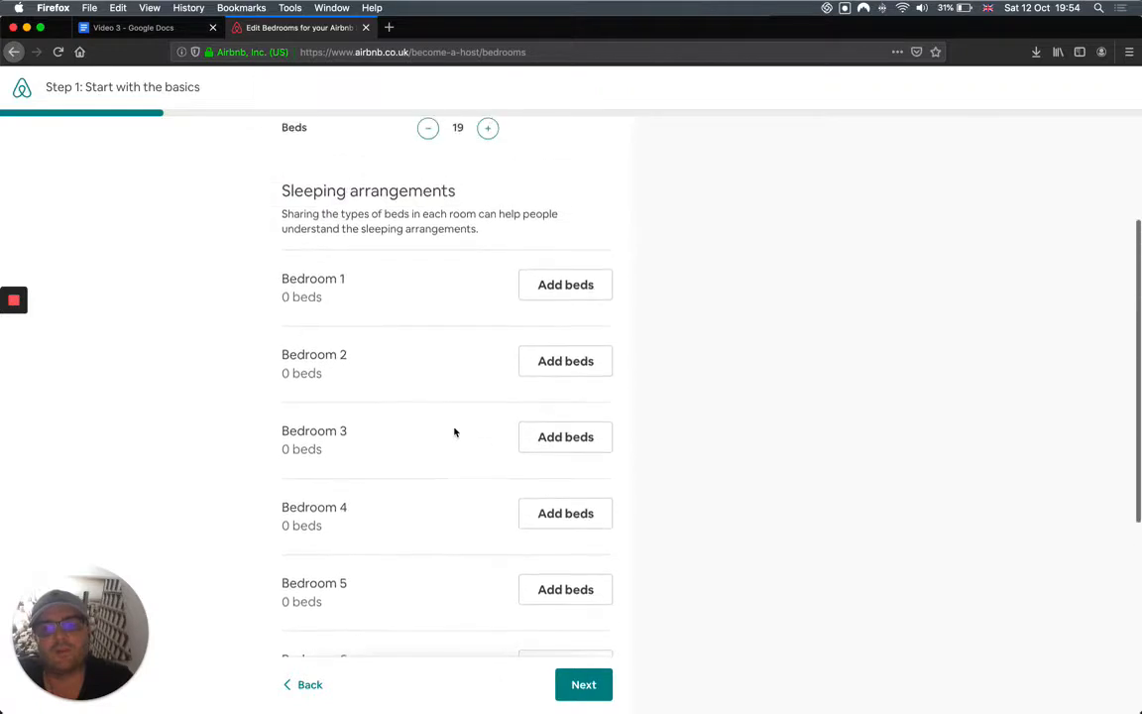
click(541, 285)
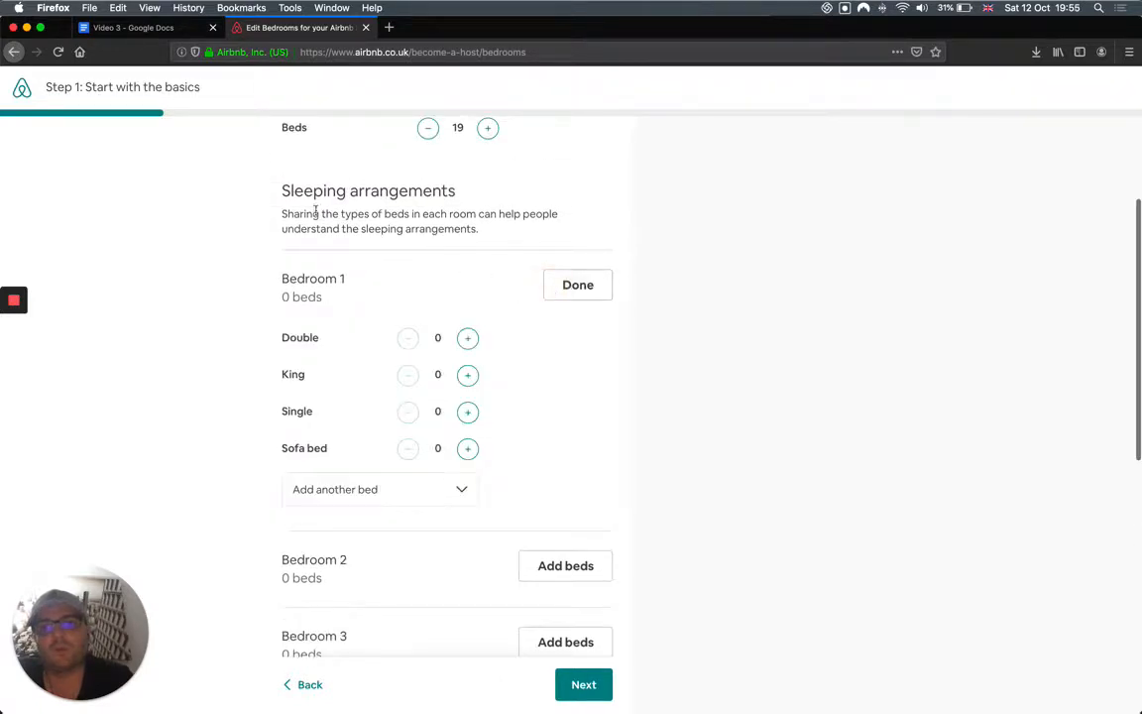
click(127, 28)
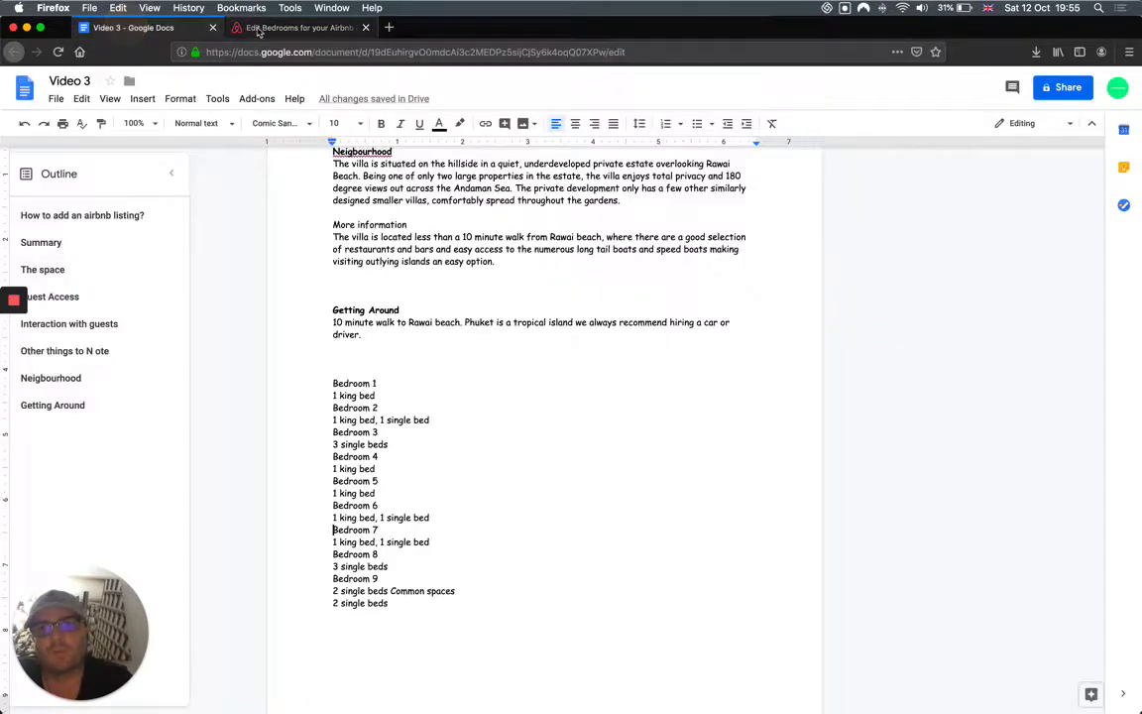
click(259, 31)
click(467, 374)
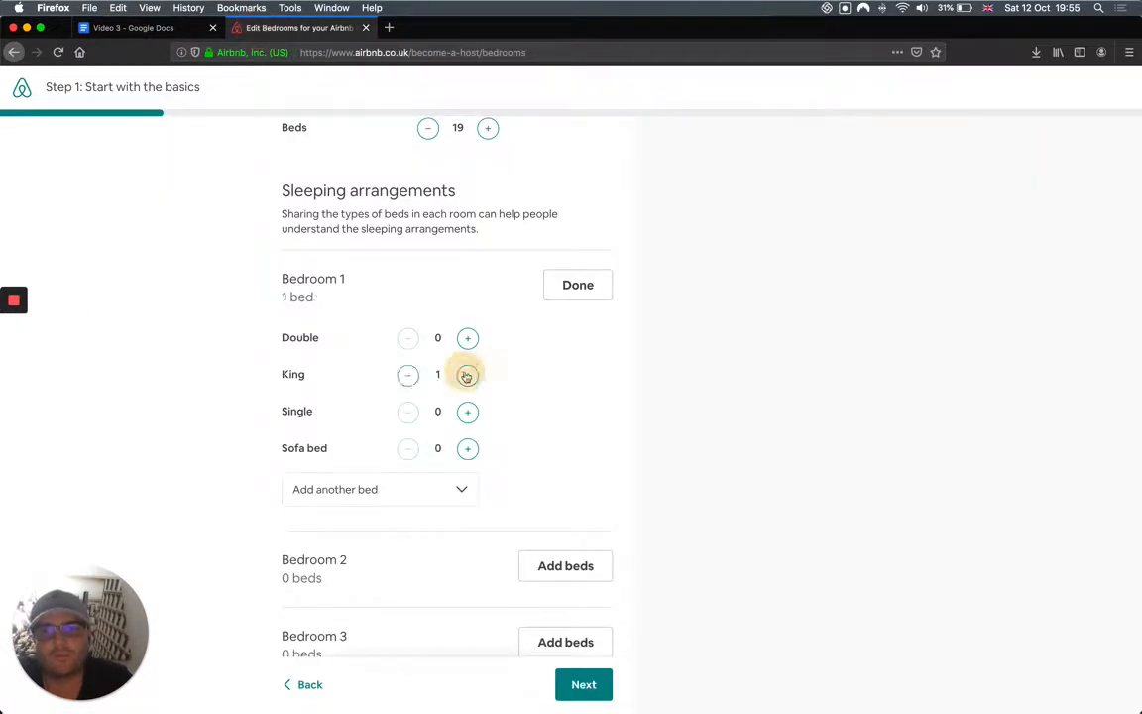
Open Bedroom 2's bed options, check the Google Docs notes, and add 1 king and 1 single bed in the Airbnb listing.
scroll(466, 377, down, 3)
click(578, 382)
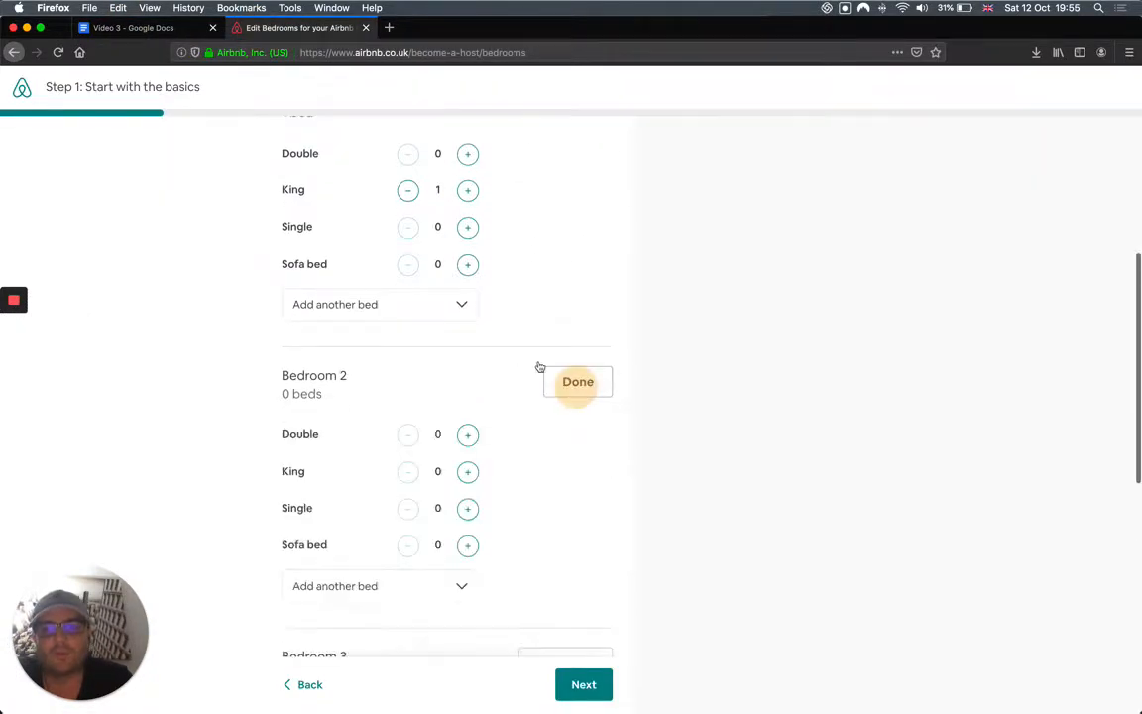
click(133, 27)
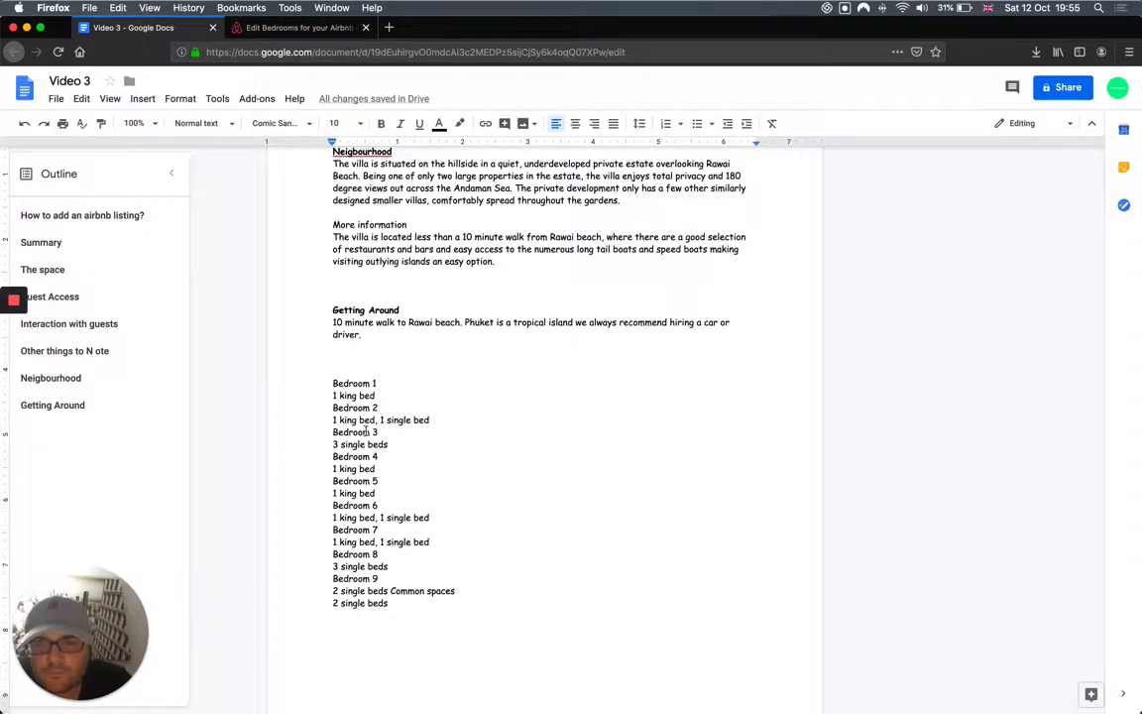
click(287, 27)
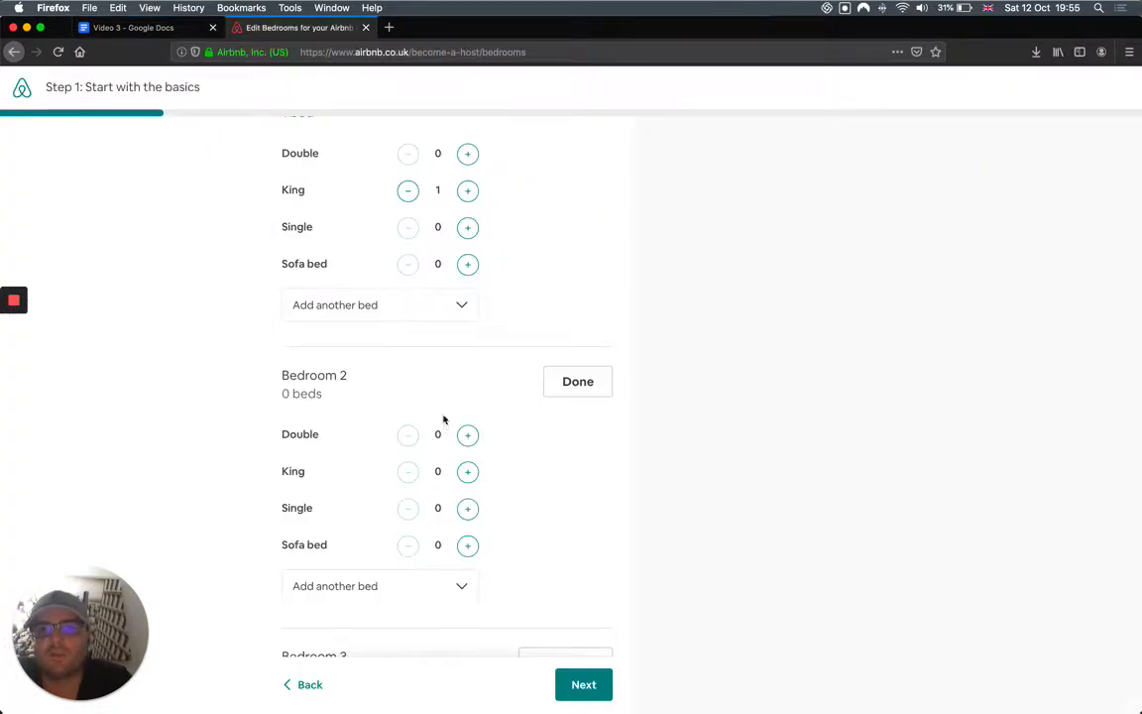
click(467, 472)
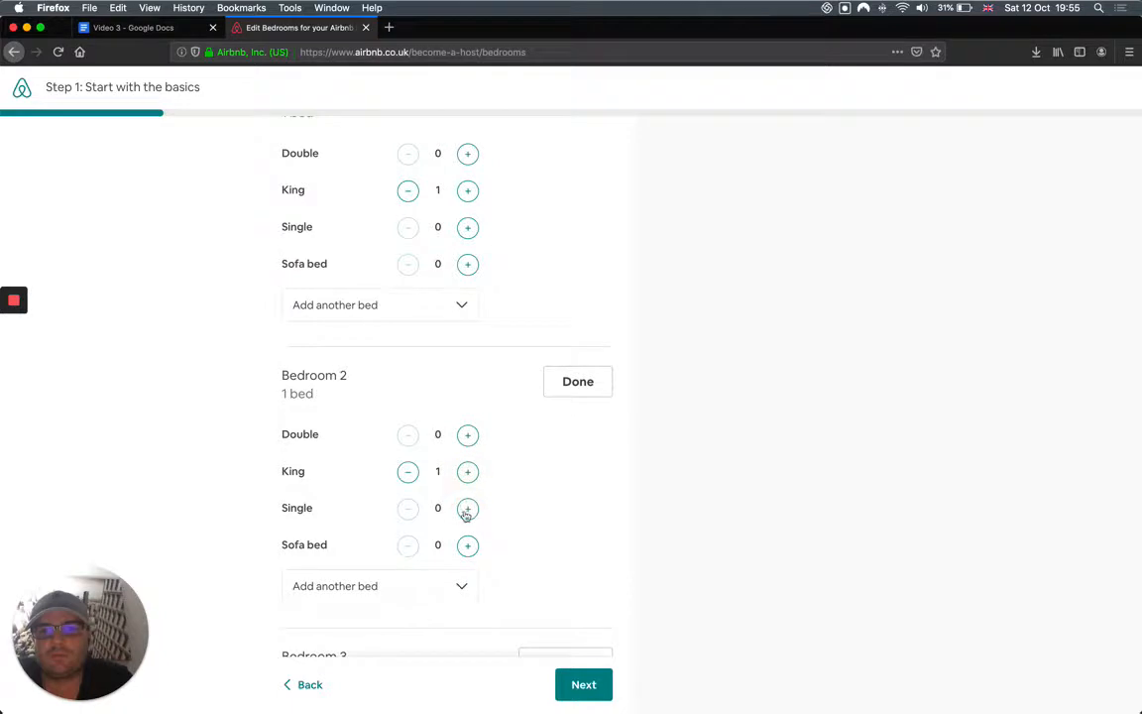
click(466, 508)
Check the Google Docs notes for Bedroom 3 and add 3 single beds to that room in the Airbnb listing.
scroll(295, 441, down, 8)
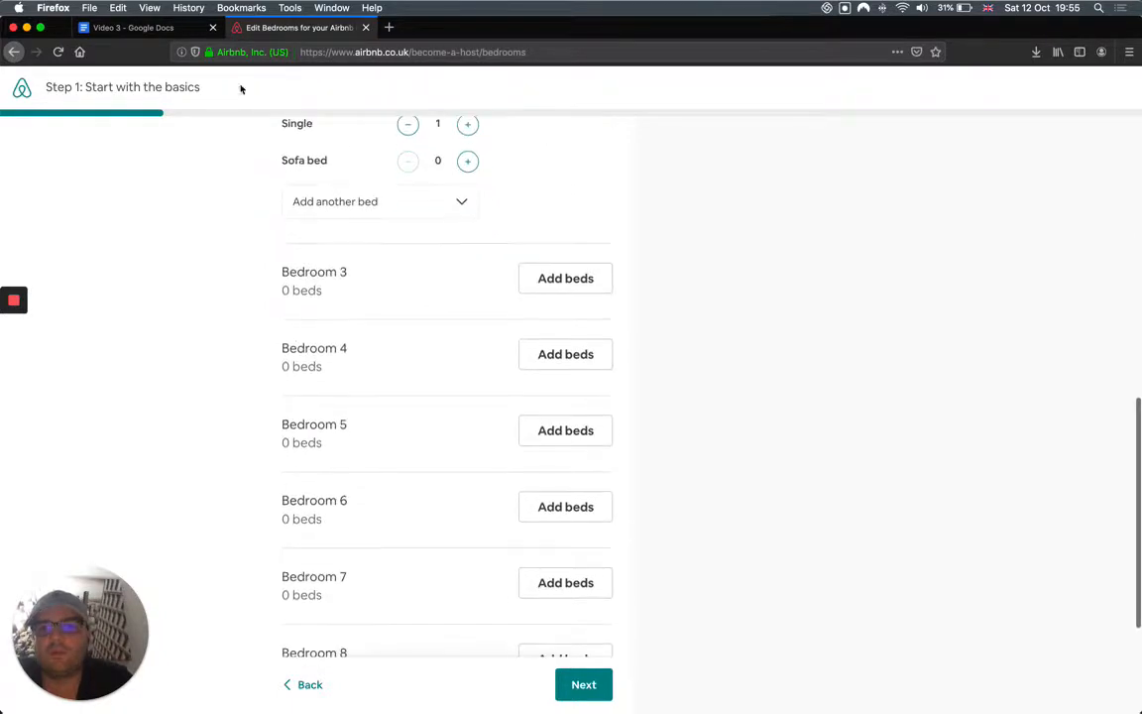
click(142, 26)
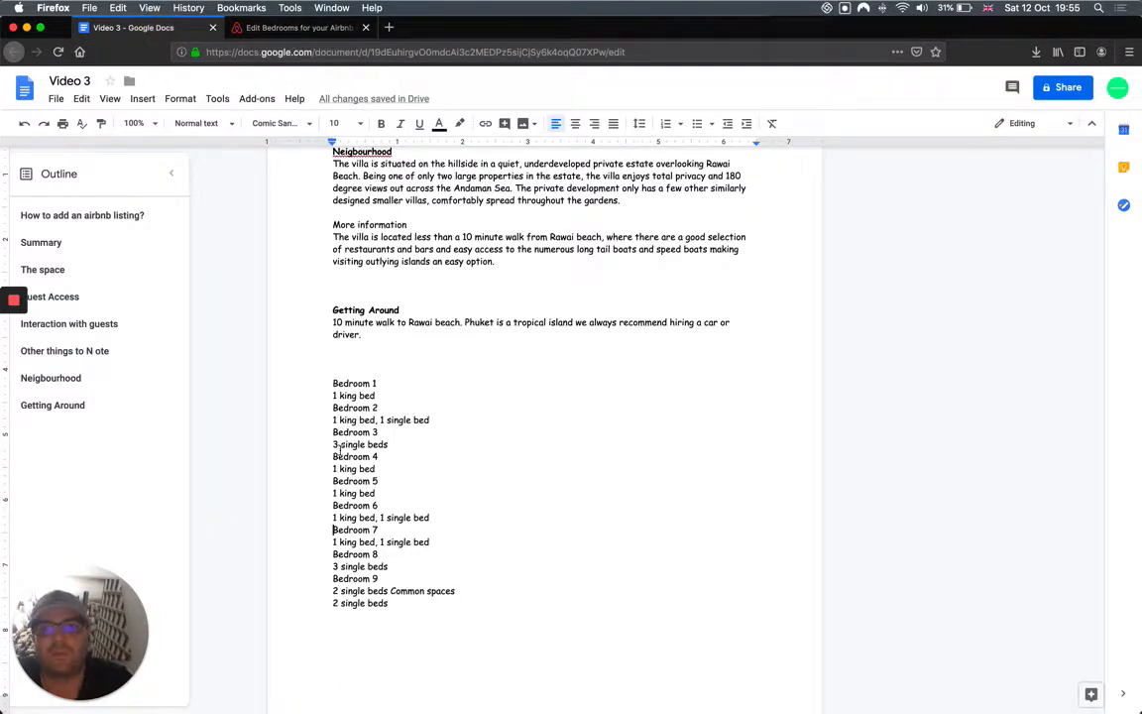
click(244, 28)
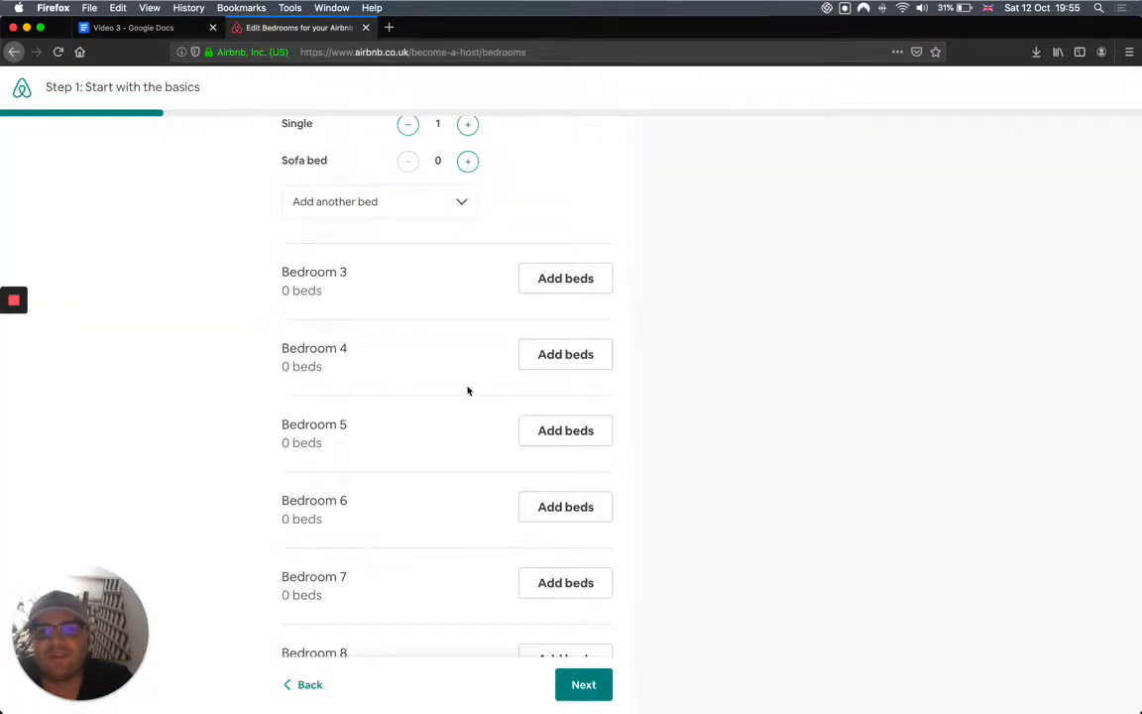
click(560, 281)
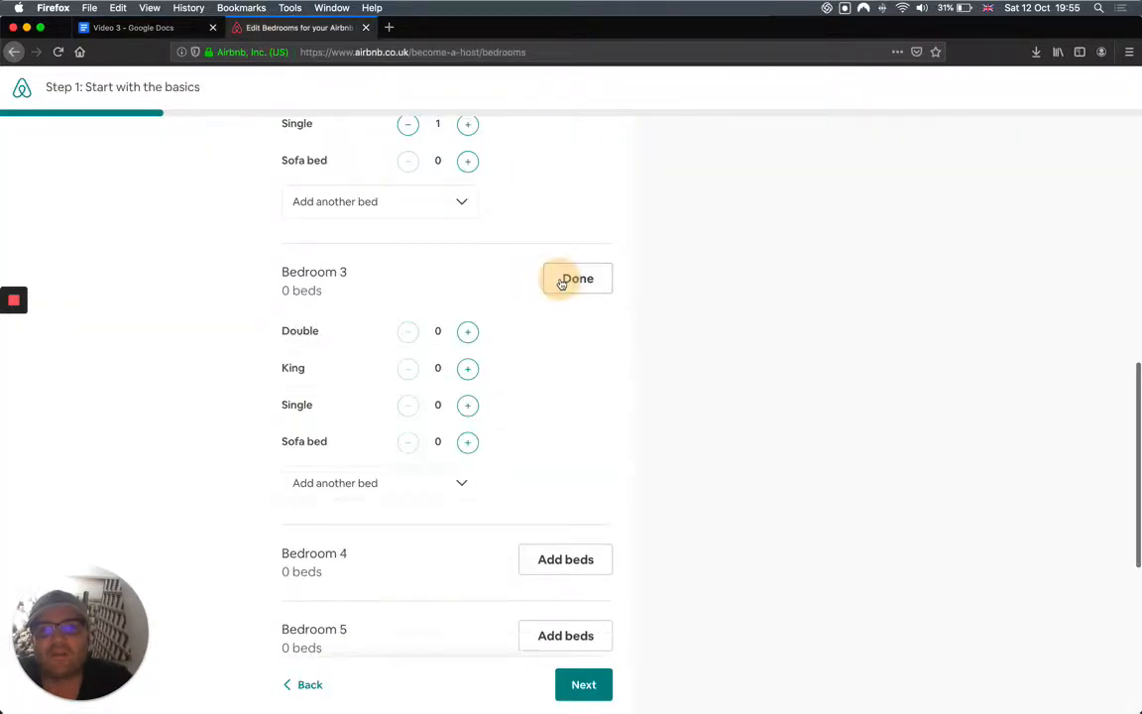
click(467, 404)
click(467, 404)
click(467, 404)
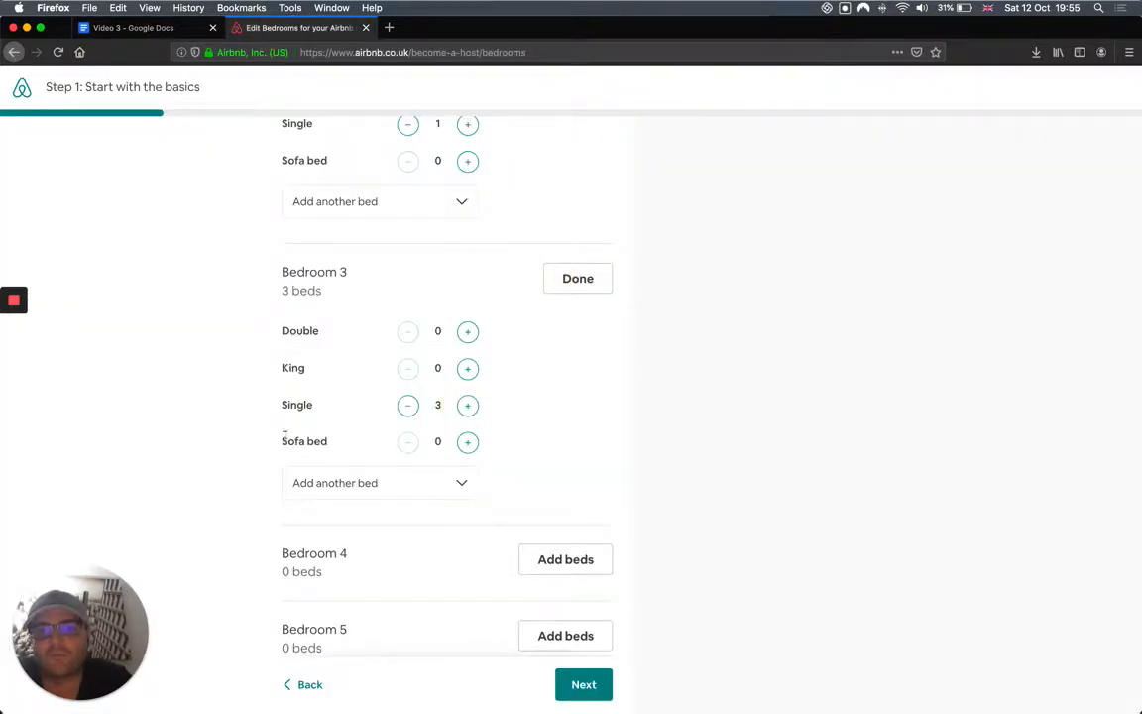
Open Bedroom 4's bed options, check the Google Docs notes, and add 1 king bed in the Airbnb listing.
scroll(238, 426, down, 3)
click(525, 392)
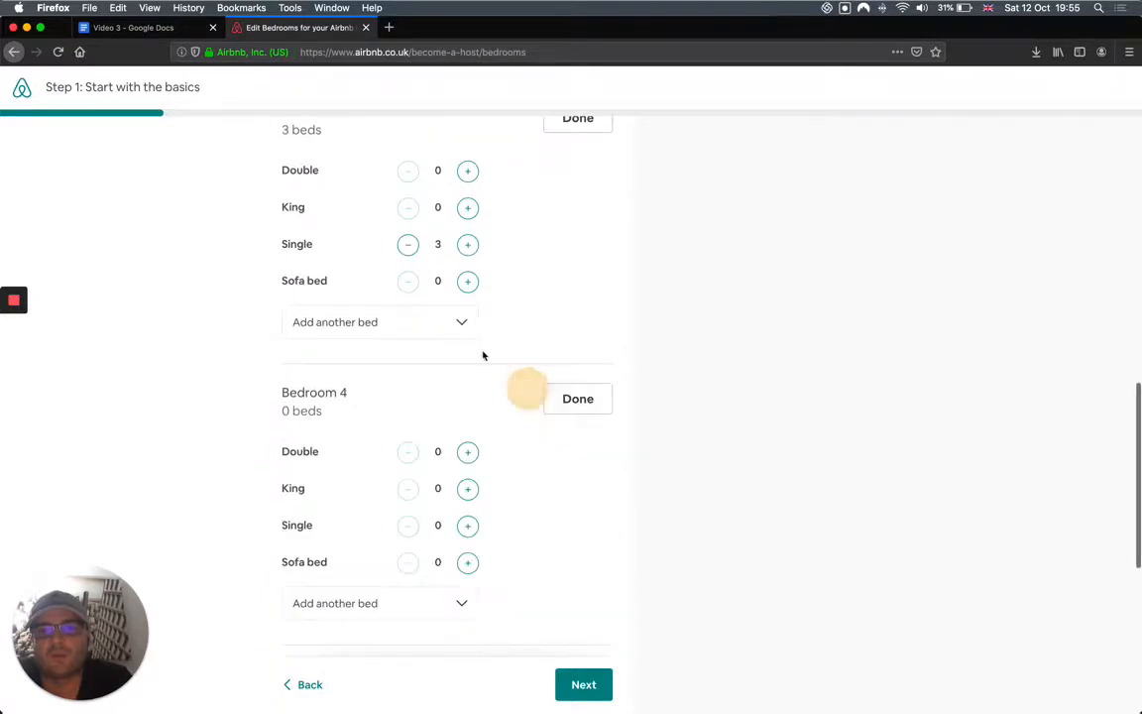
click(170, 30)
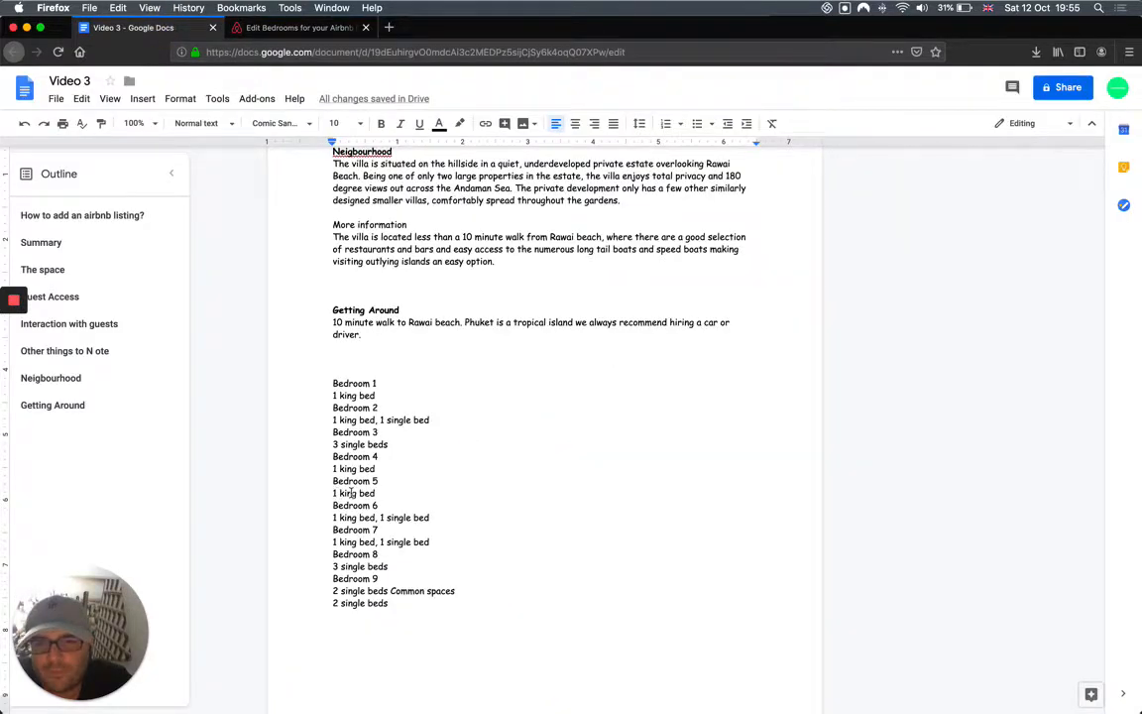
click(295, 27)
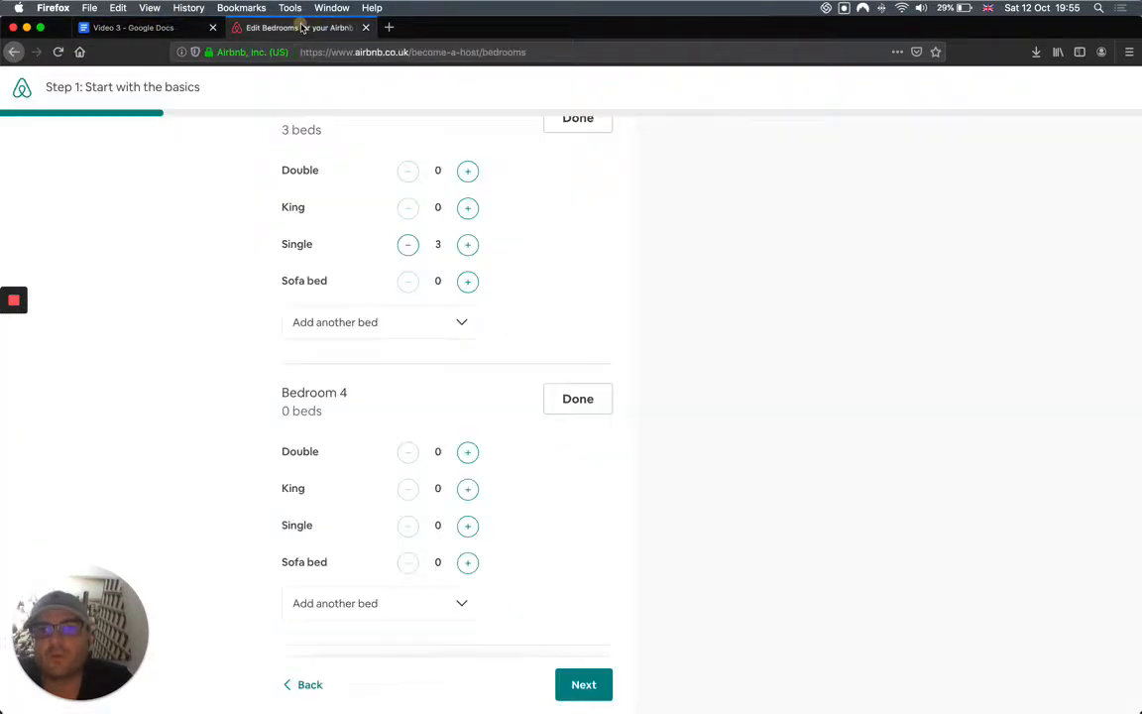
click(467, 488)
Open Bedroom 5's bed options, check the Google Docs notes, and add 1 king bed in the Airbnb listing.
scroll(466, 499, down, 4)
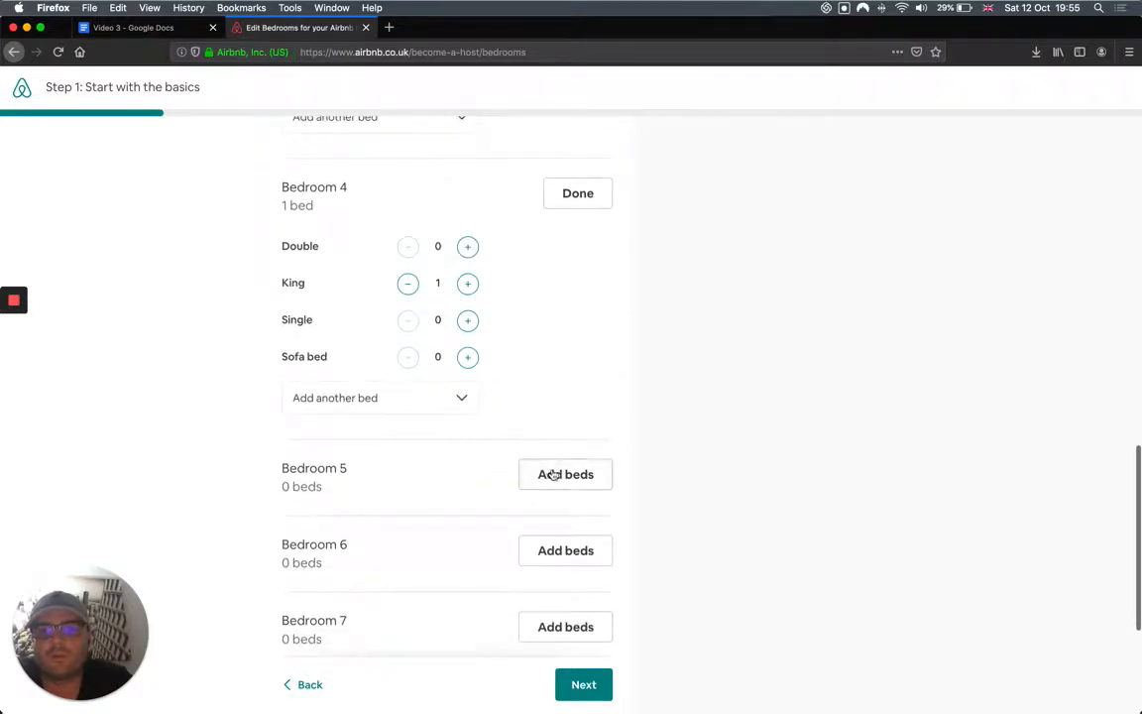
click(552, 473)
click(139, 27)
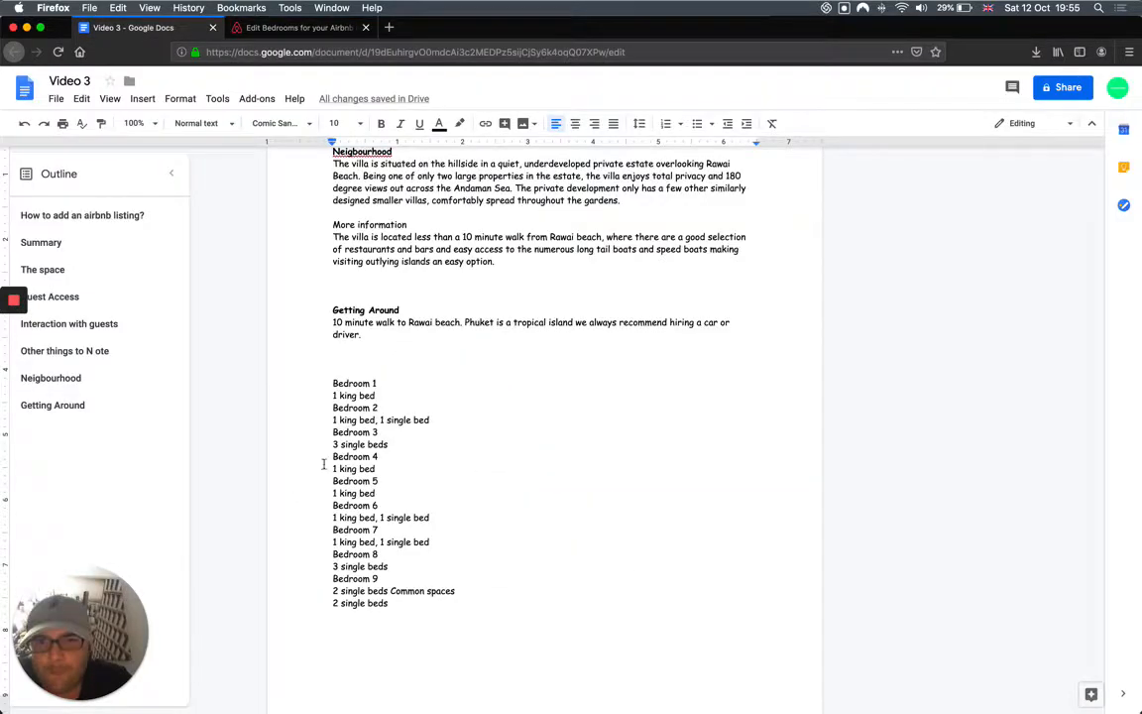
click(306, 30)
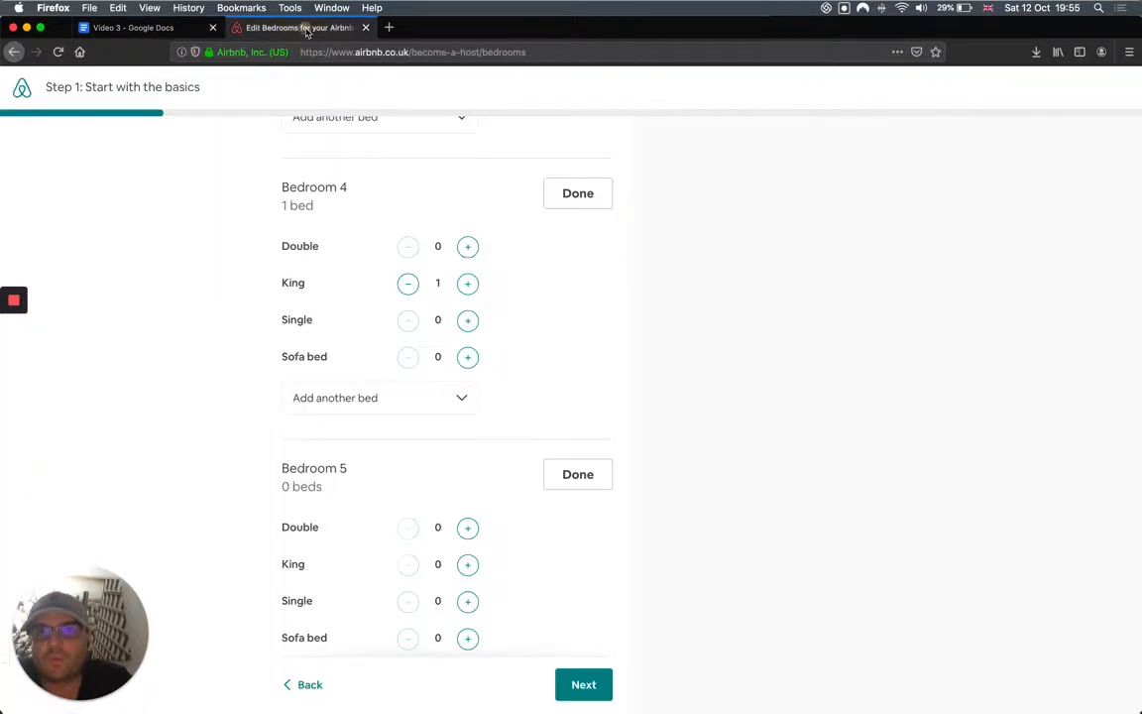
scroll(454, 496, down, 3)
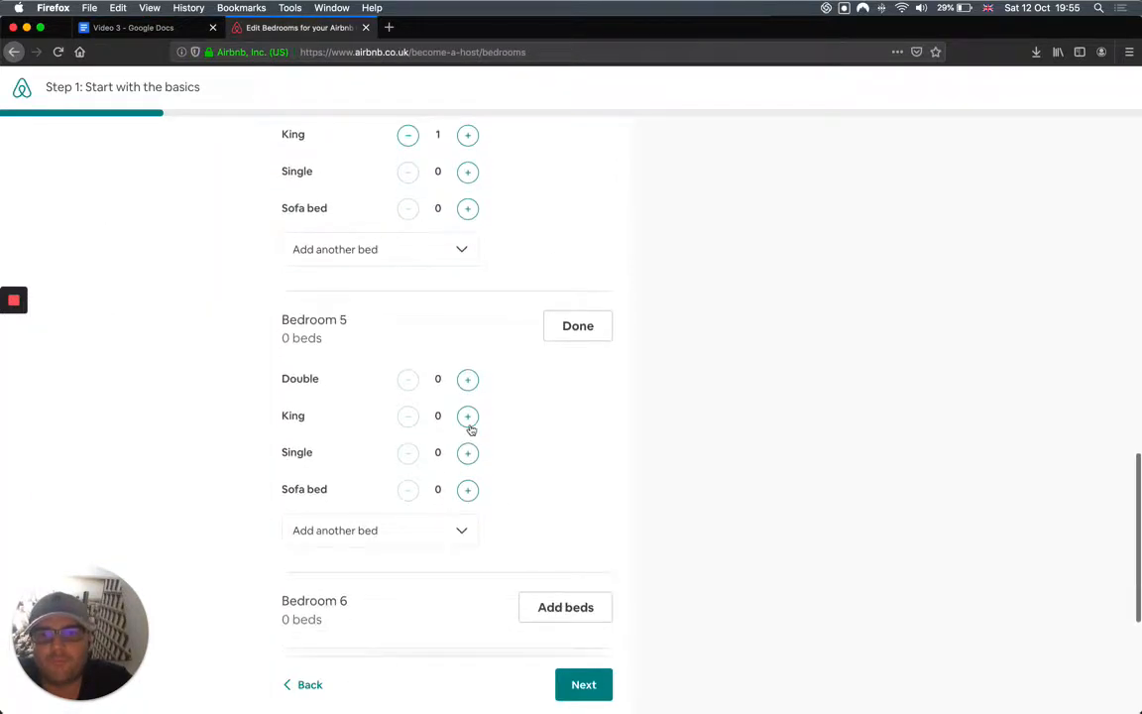
click(467, 416)
Check the Google Docs notes for Bedroom 6 and add 1 king and 1 single bed to it in the Airbnb listing.
scroll(295, 411, down, 4)
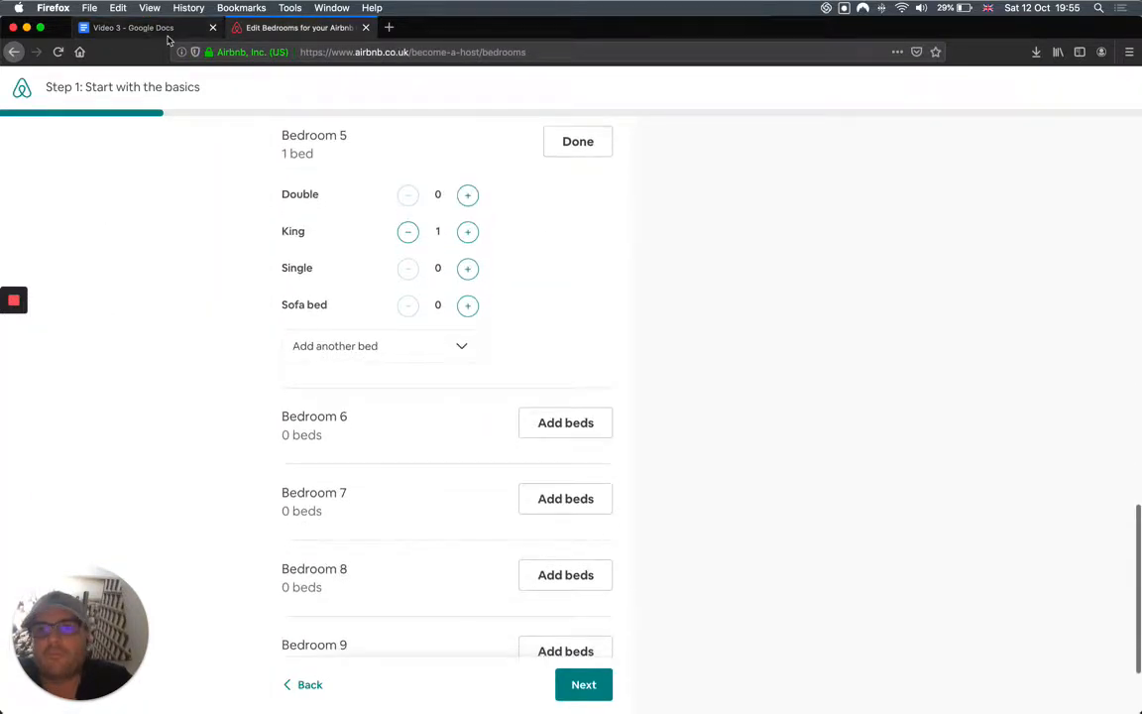
click(165, 30)
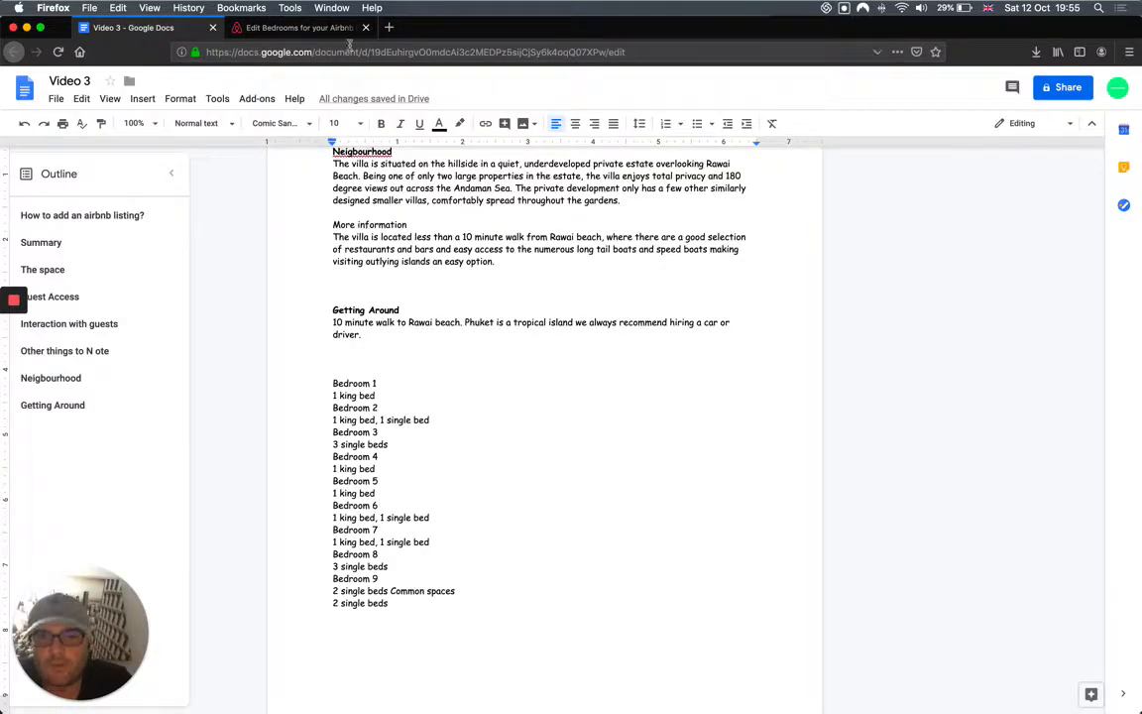
click(313, 30)
scroll(441, 423, down, 2)
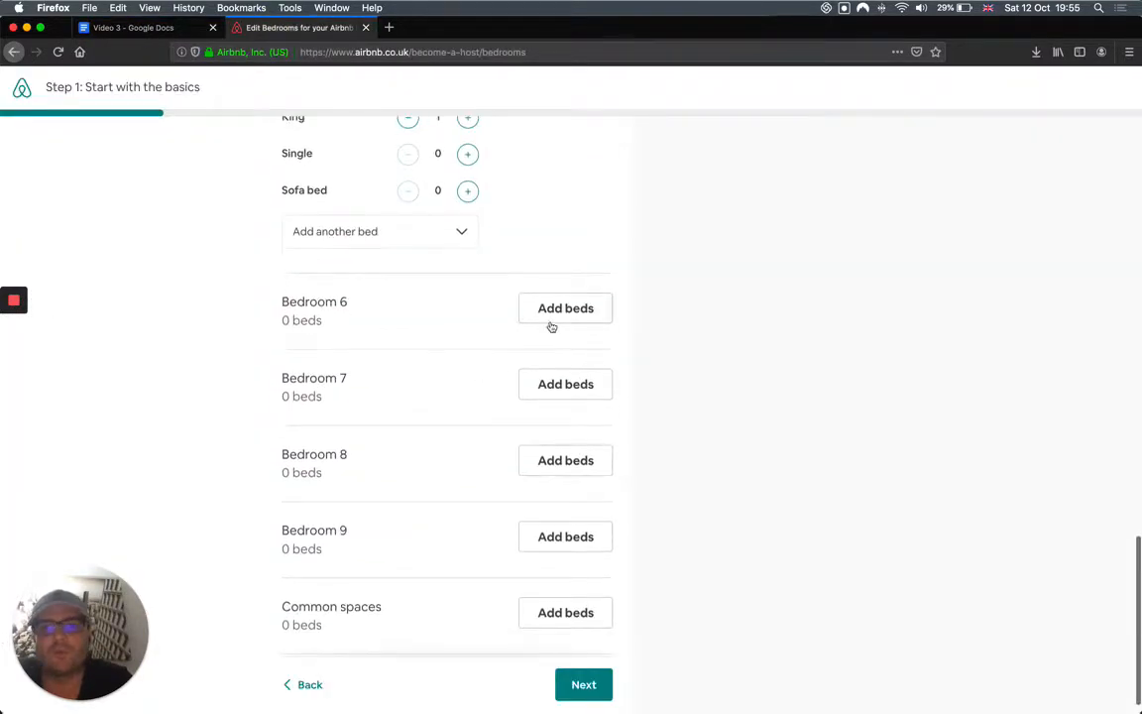
click(551, 325)
click(467, 397)
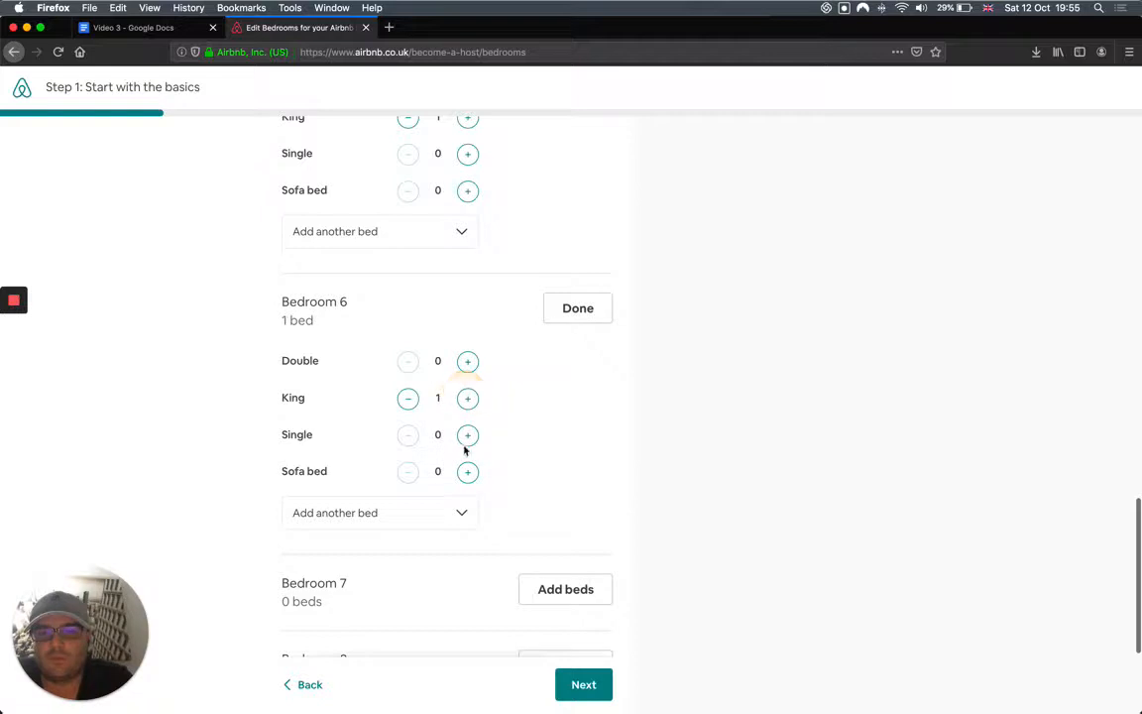
click(467, 434)
Check the Google Docs notes for Bedroom 7 and add 1 king and 1 single bed to it in the Airbnb listing.
scroll(242, 385, down, 3)
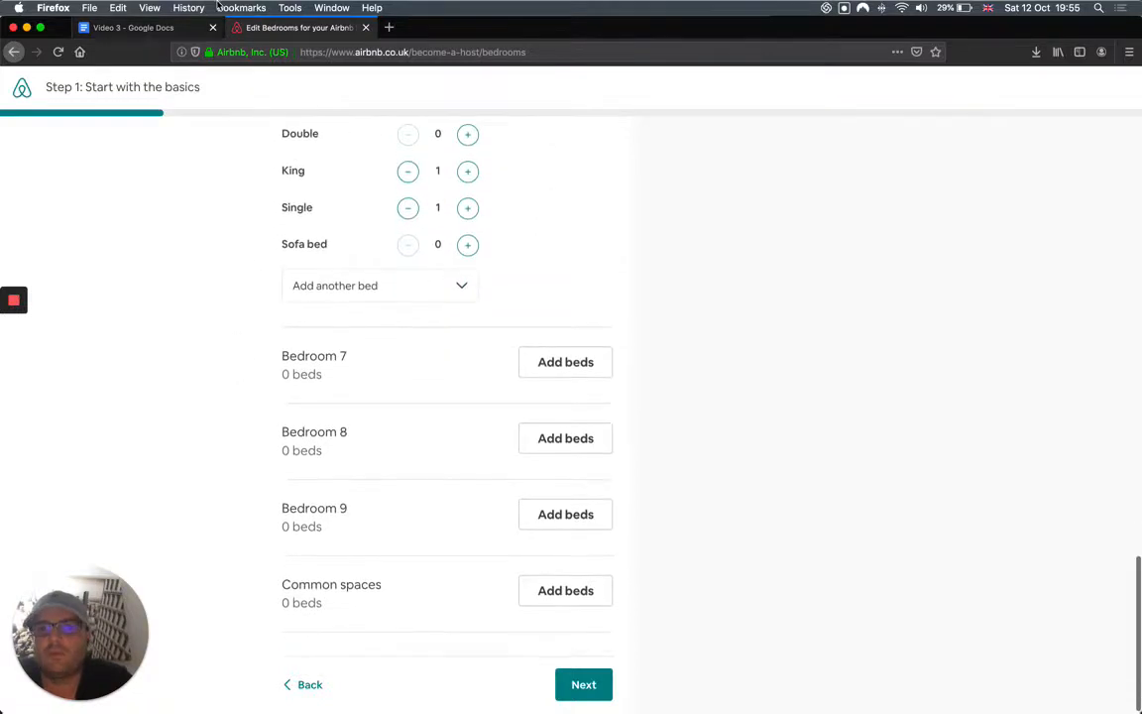
click(139, 27)
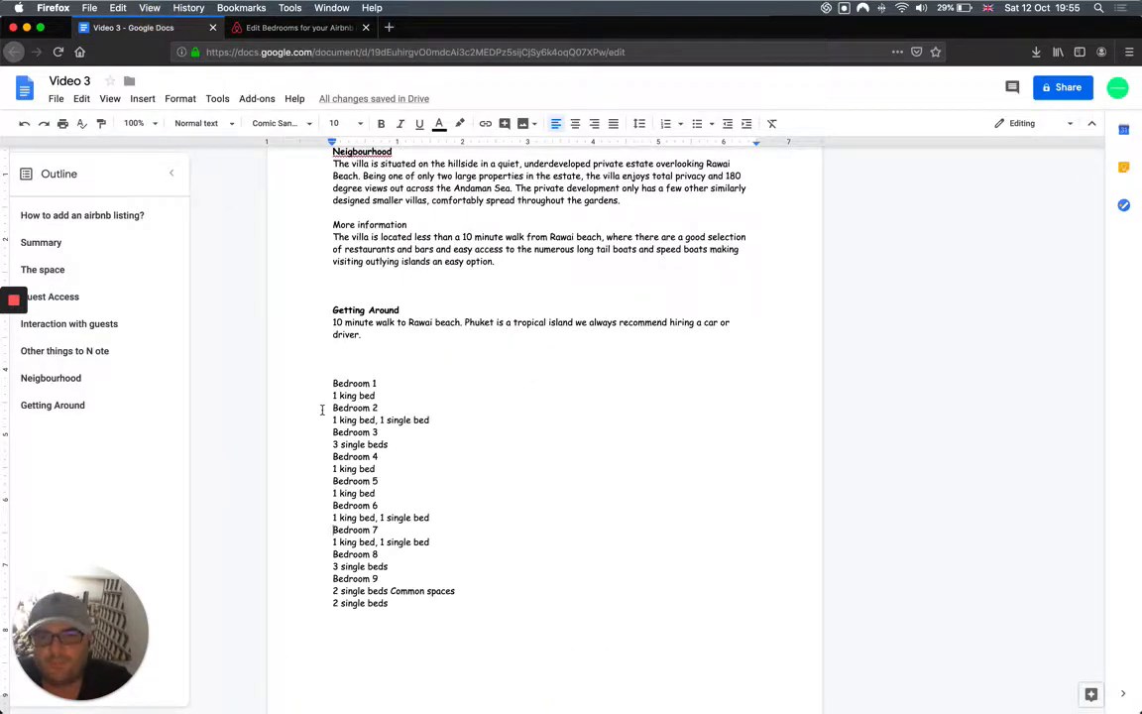
click(298, 27)
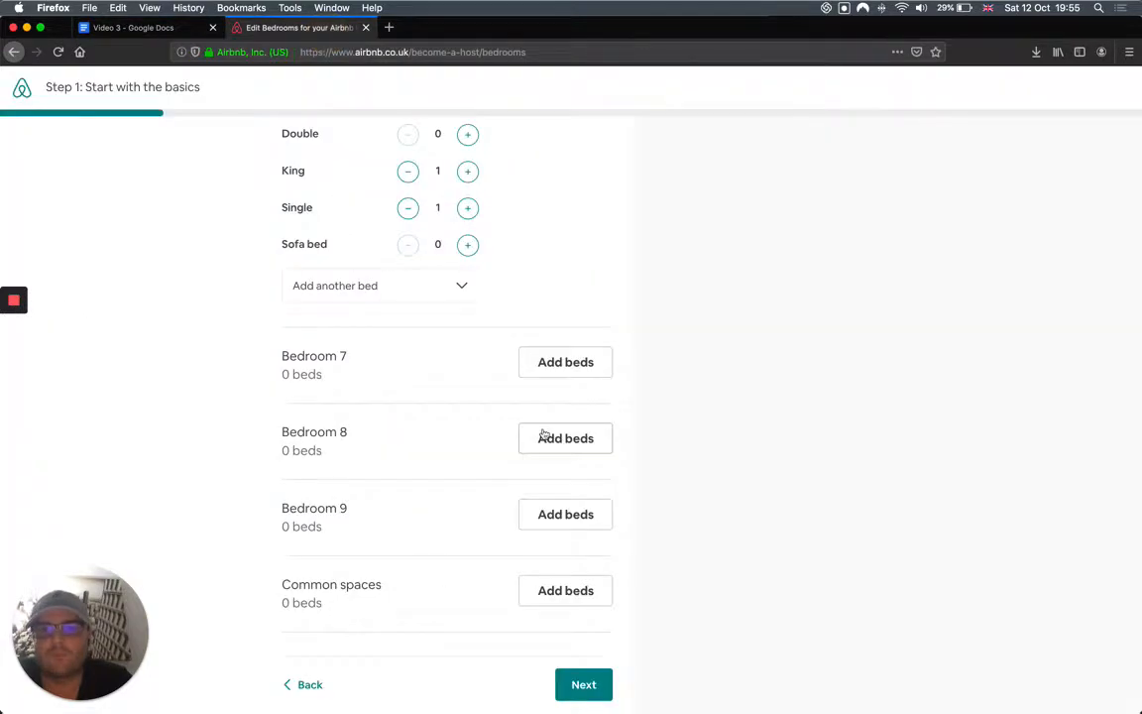
click(565, 364)
click(467, 451)
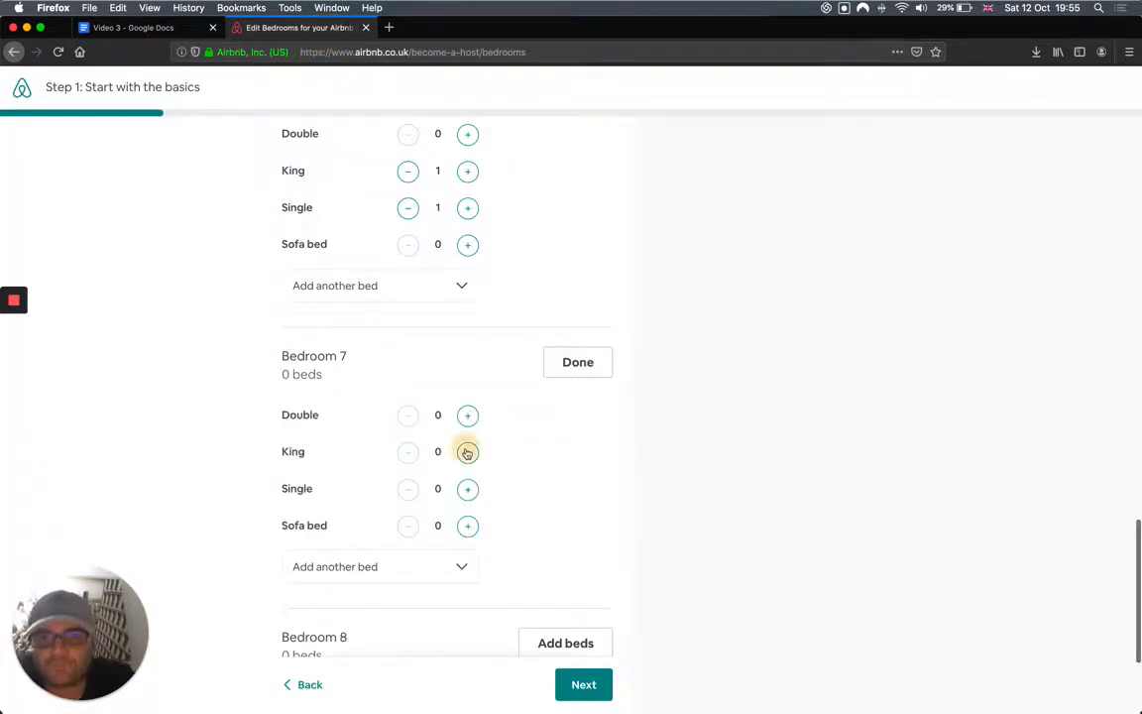
click(467, 488)
Open Bedroom 8's bed options, check the Google Docs notes, and add 3 single beds in the Airbnb listing.
scroll(495, 475, down, 4)
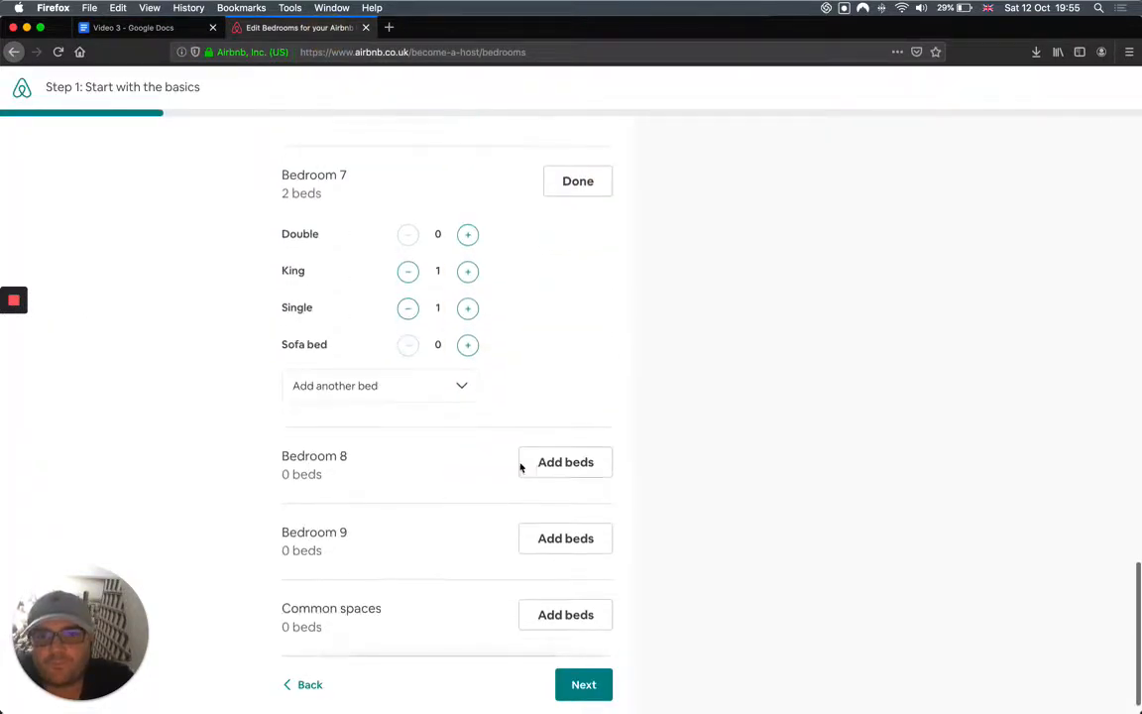
click(535, 461)
click(149, 27)
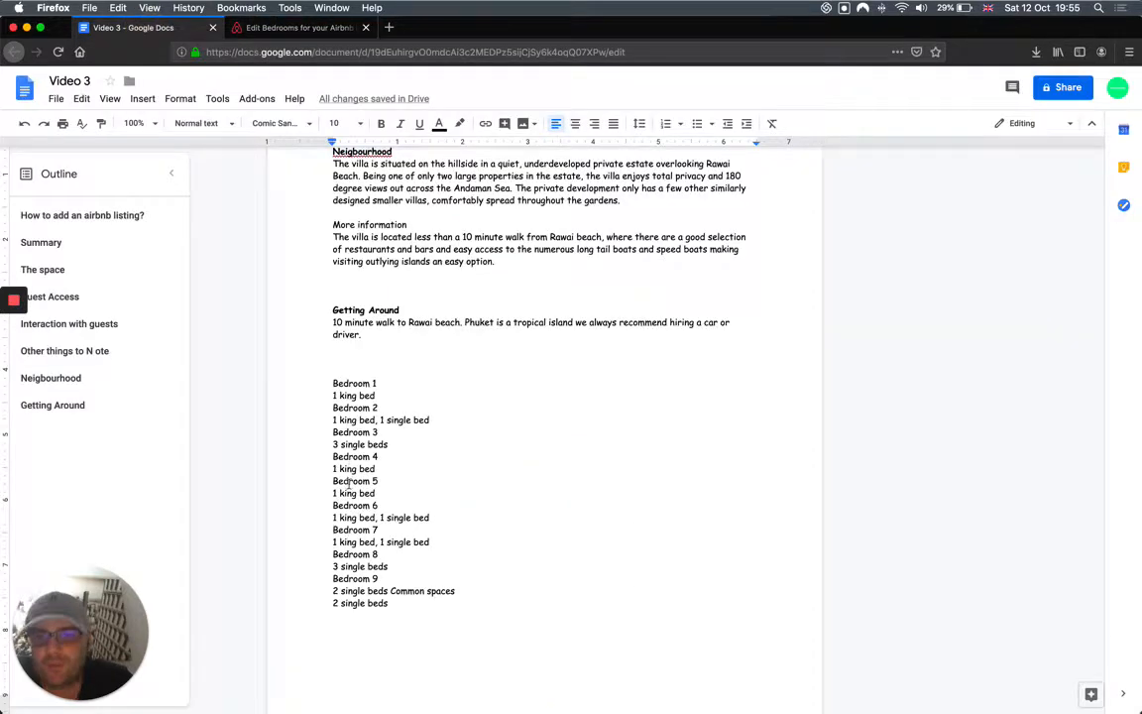
click(292, 28)
click(467, 589)
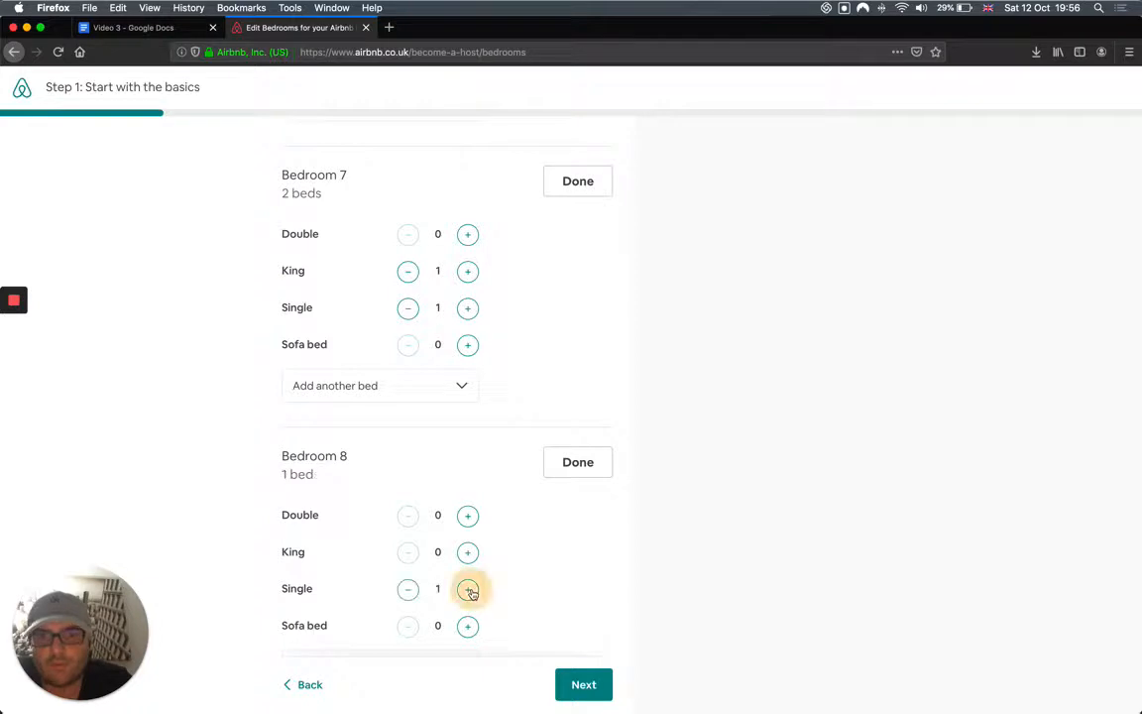
click(467, 590)
click(468, 590)
Switch to the Google Docs notes and move "Common spaces" onto its own line below Bedroom 9's 2 single beds.
click(148, 28)
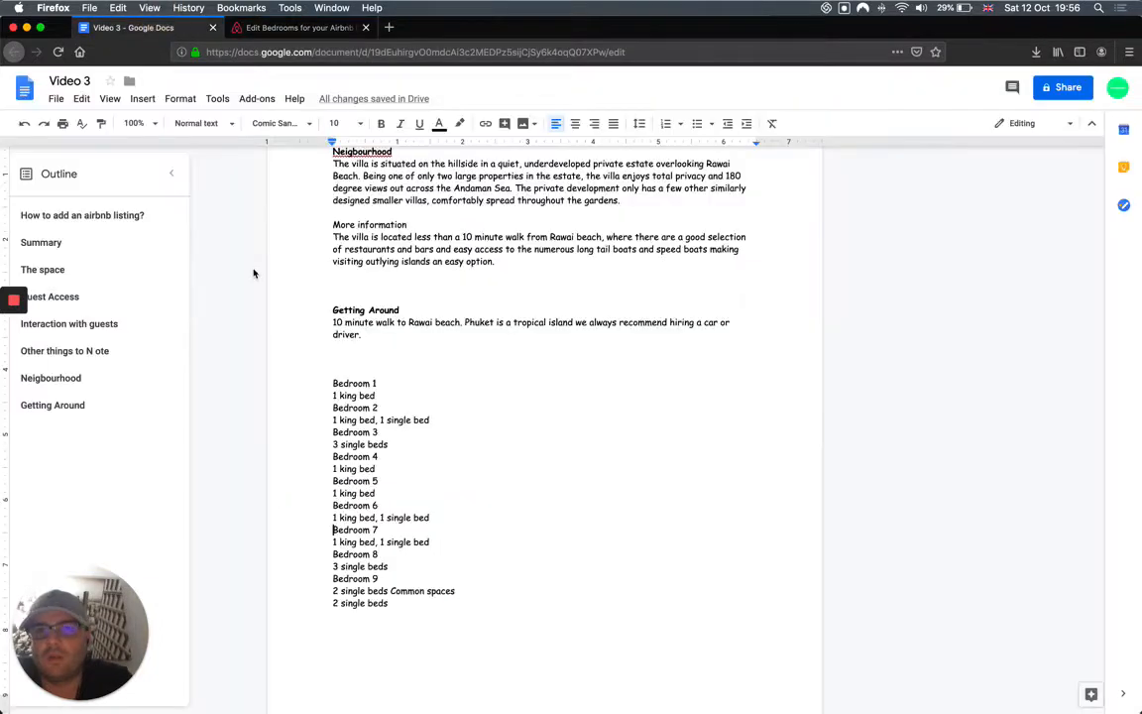
scroll(231, 253, down, 2)
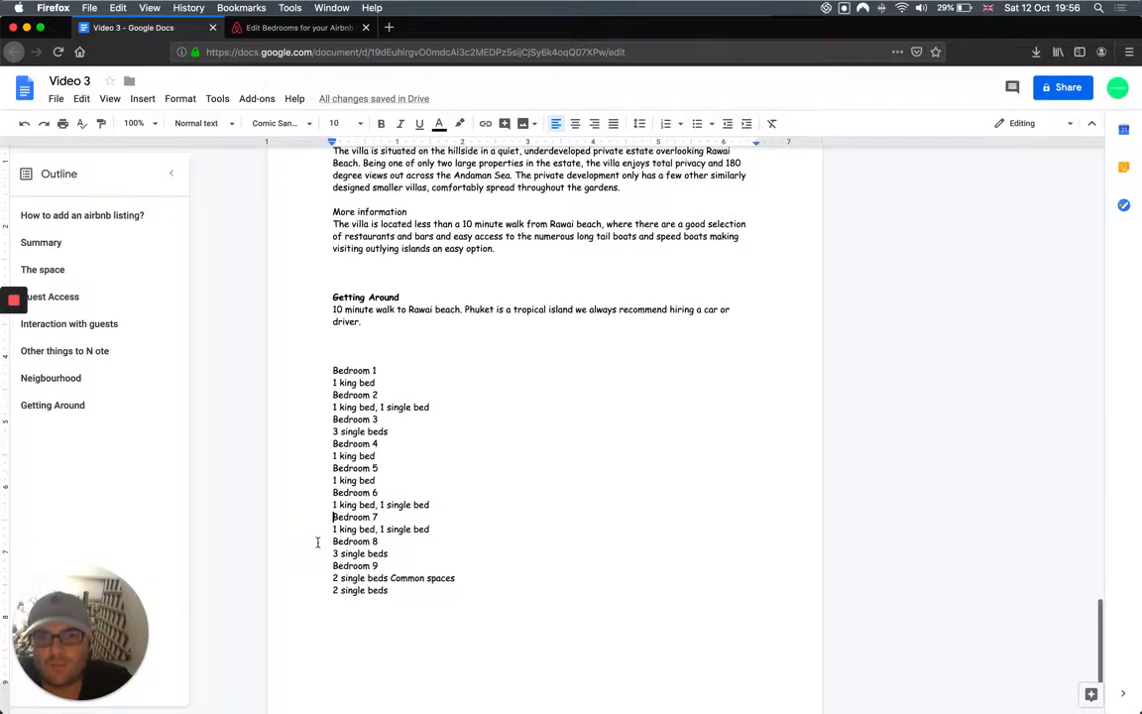
scroll(318, 542, down, 1)
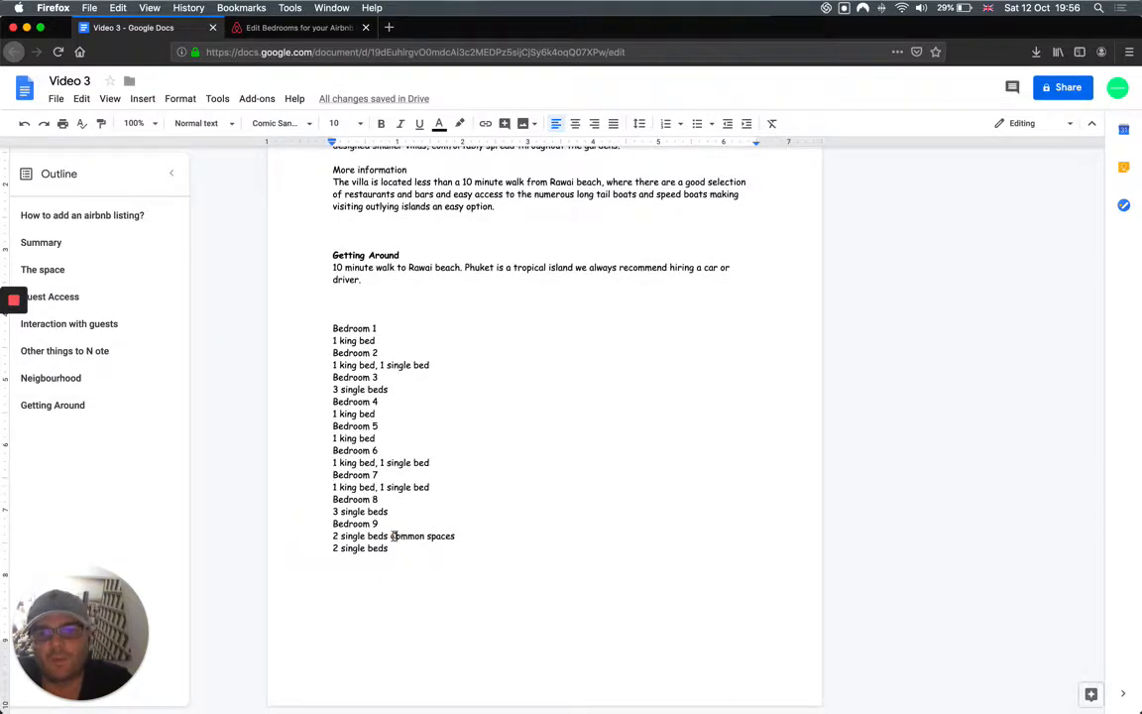
key(Return)
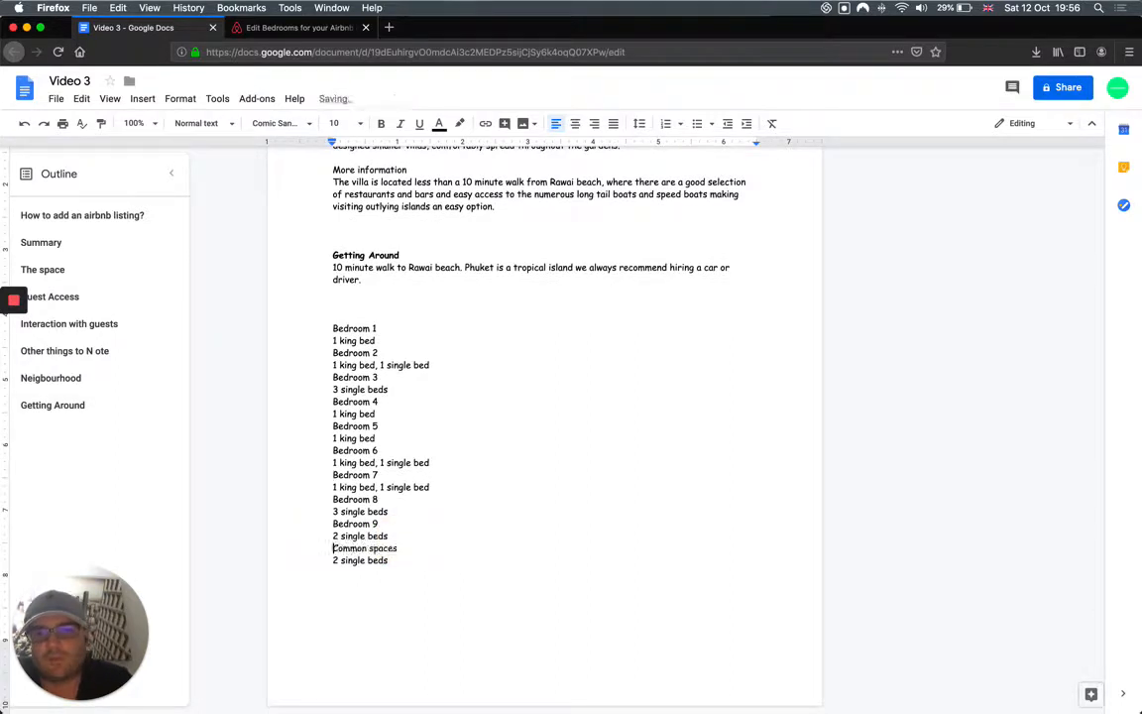
Return to the Airbnb listing, open Bedroom 9's bed options and add 2 single beds.
click(290, 27)
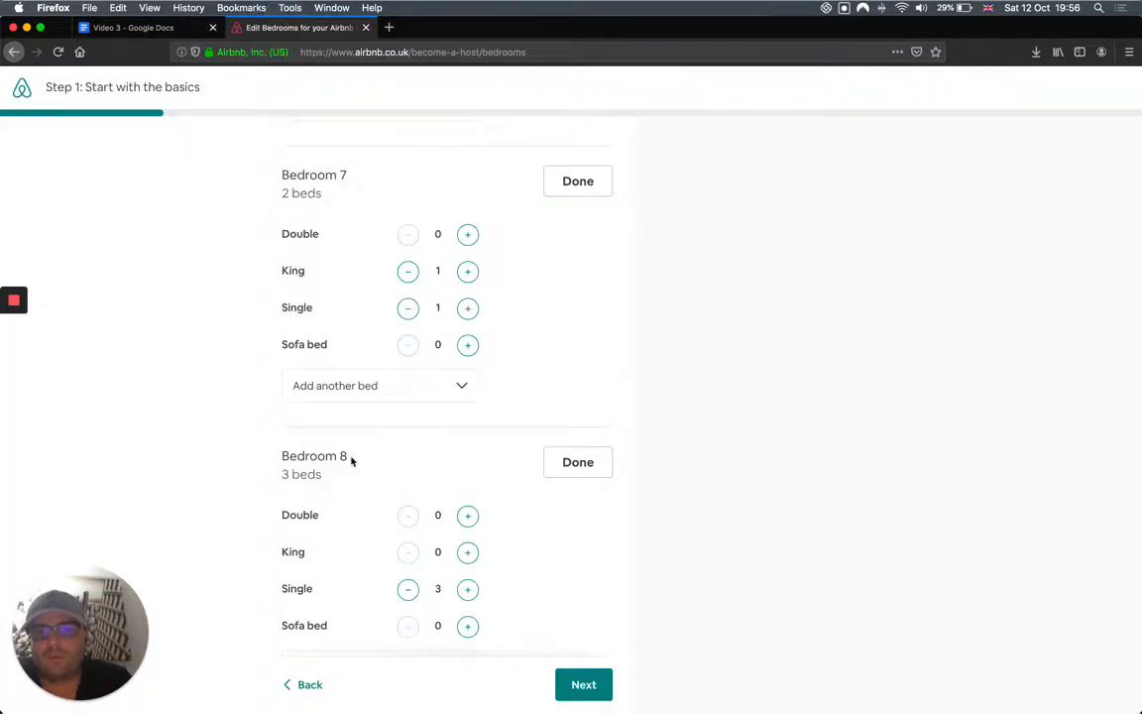
scroll(367, 450, down, 4)
scroll(416, 520, down, 1)
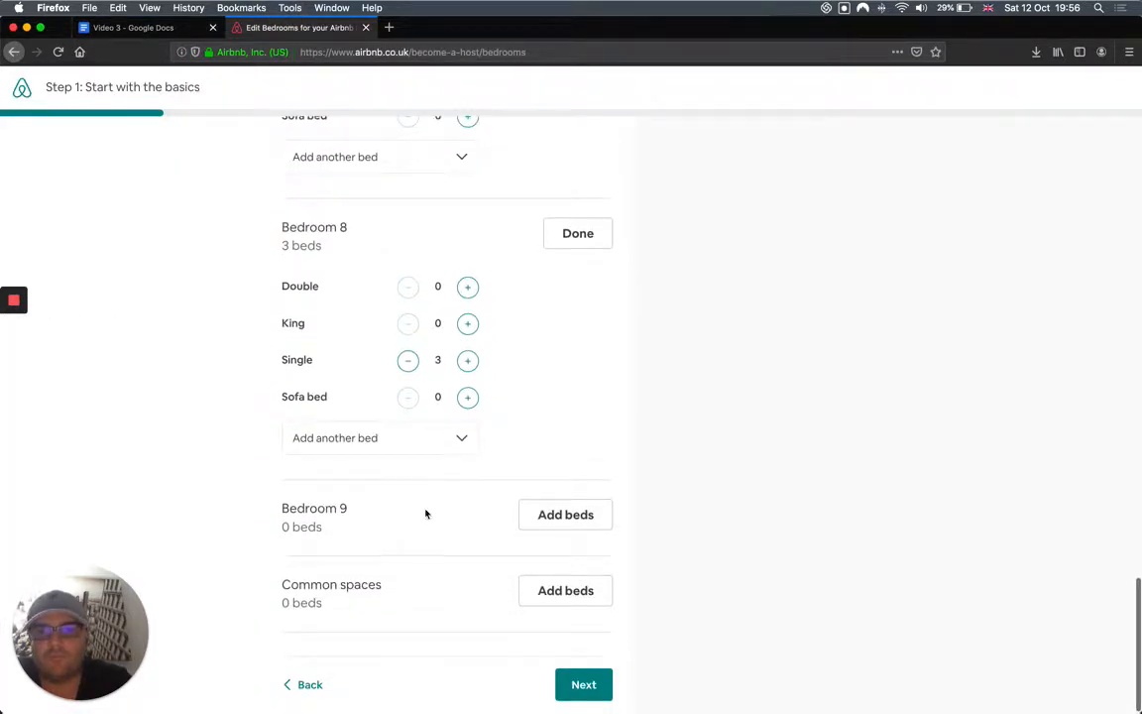
click(529, 510)
scroll(311, 559, down, 4)
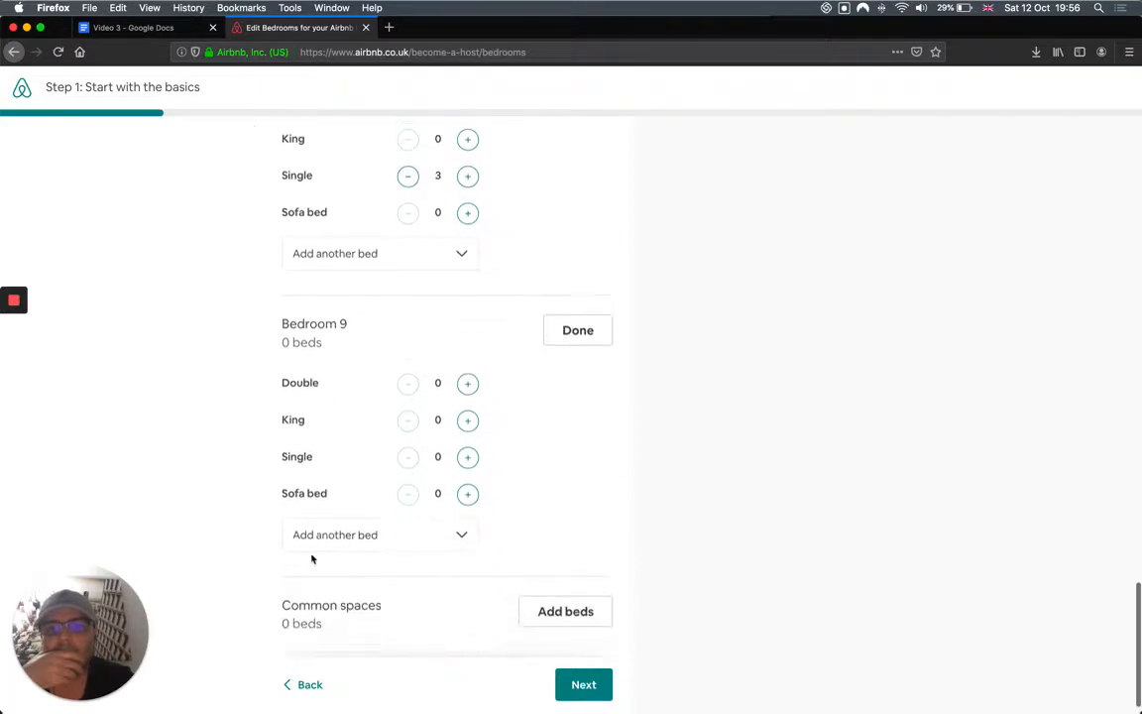
click(467, 448)
click(466, 448)
scroll(278, 580, down, 1)
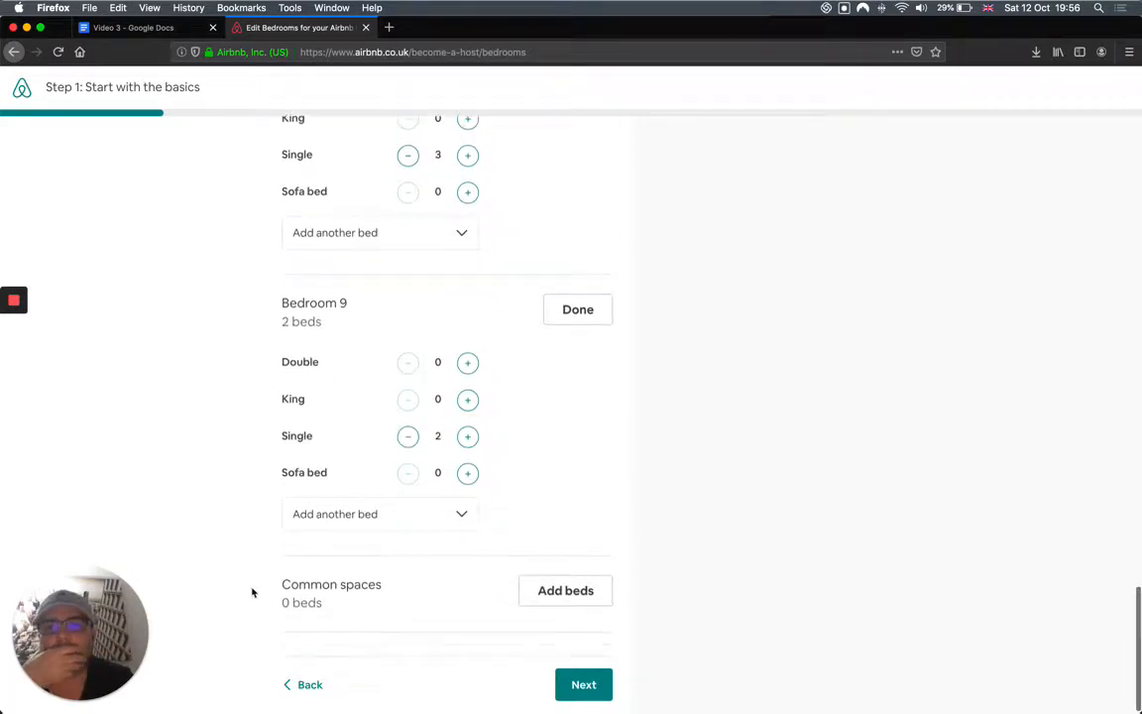
Add the Single bed type to Common spaces with 2 beds and check the entry against the Google Docs notes.
click(566, 591)
scroll(389, 589, down, 4)
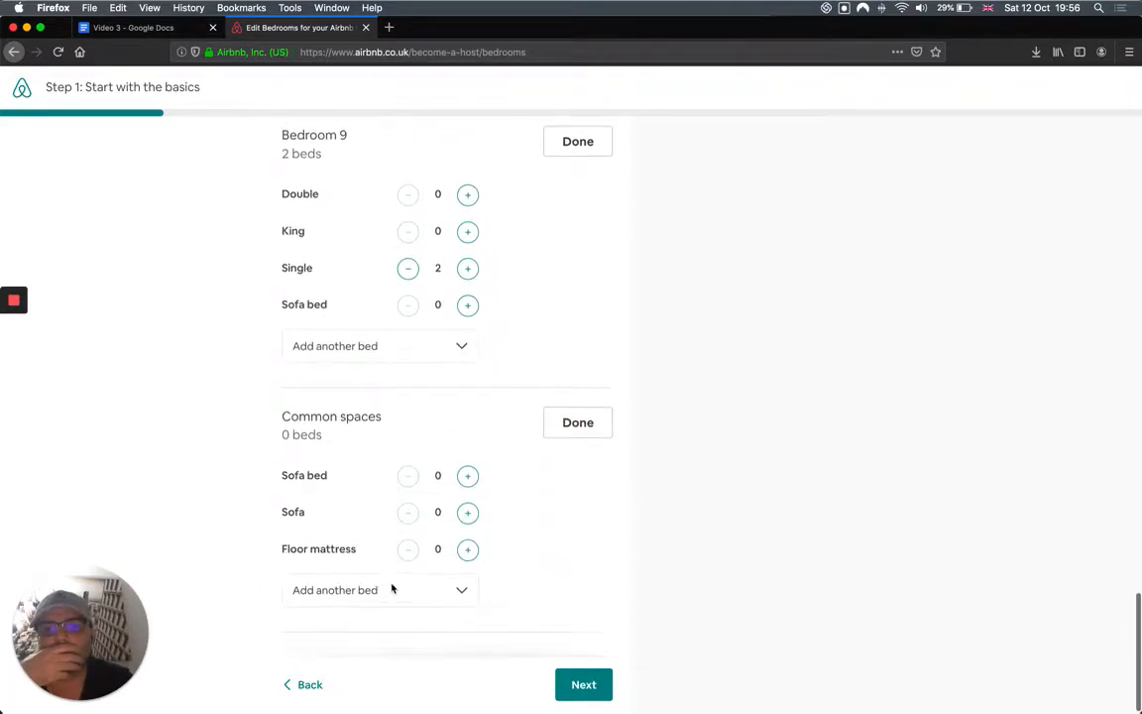
click(401, 595)
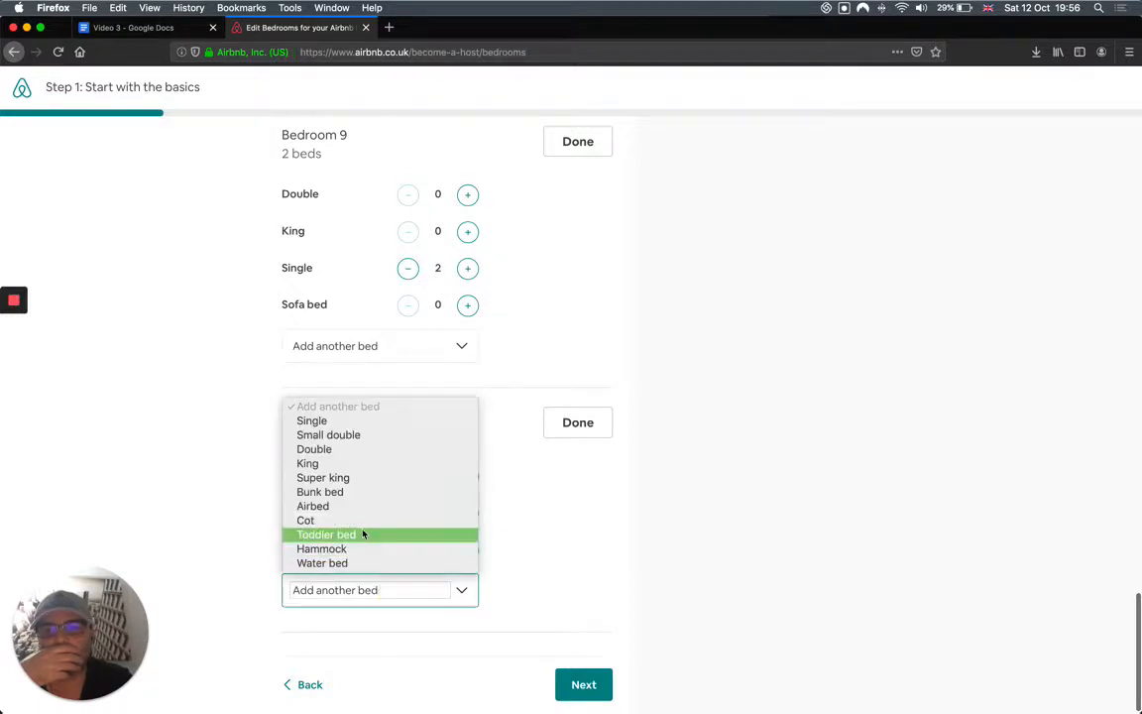
click(351, 421)
click(468, 586)
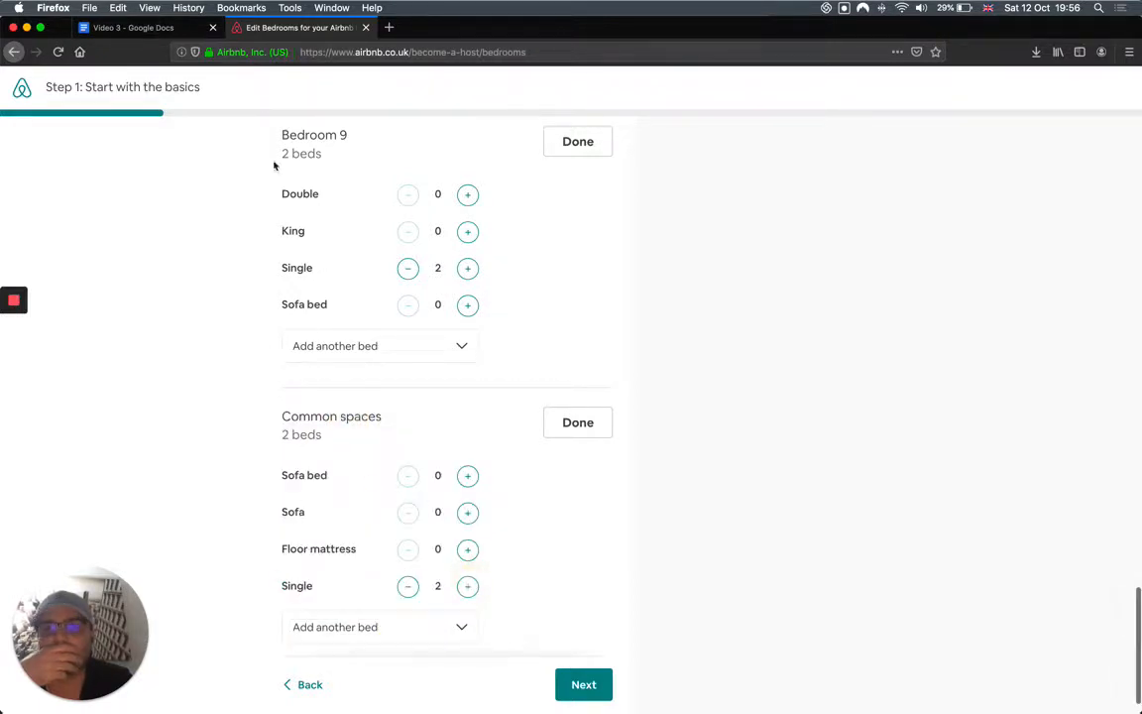
click(137, 28)
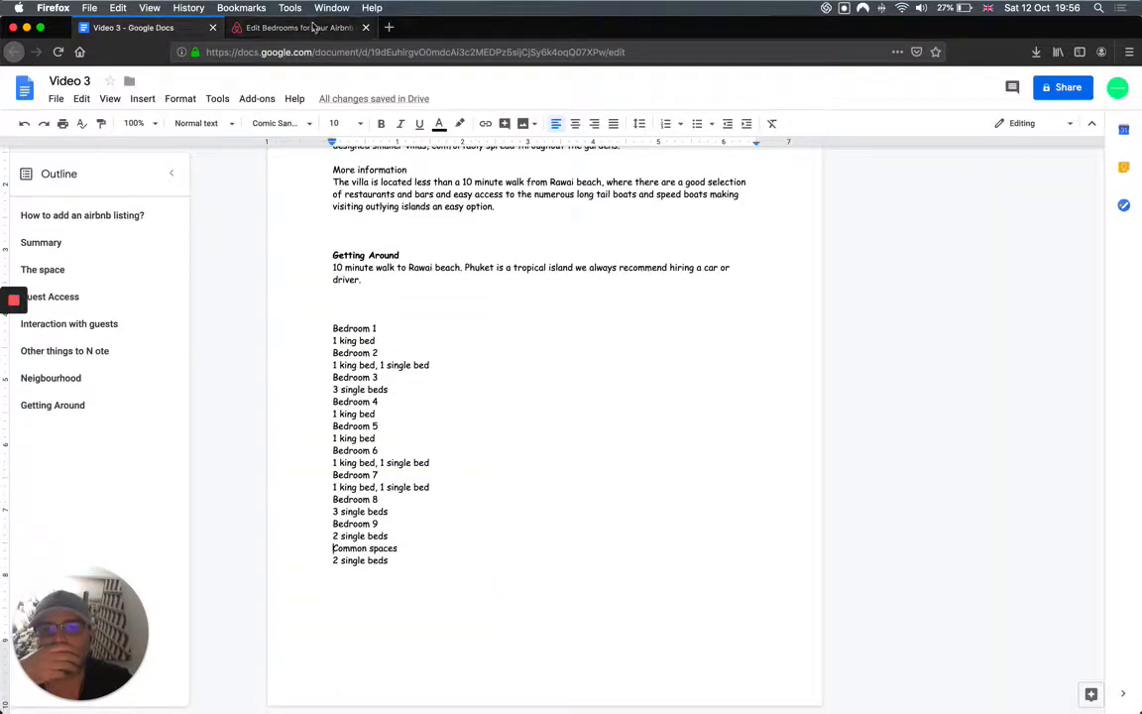
click(313, 30)
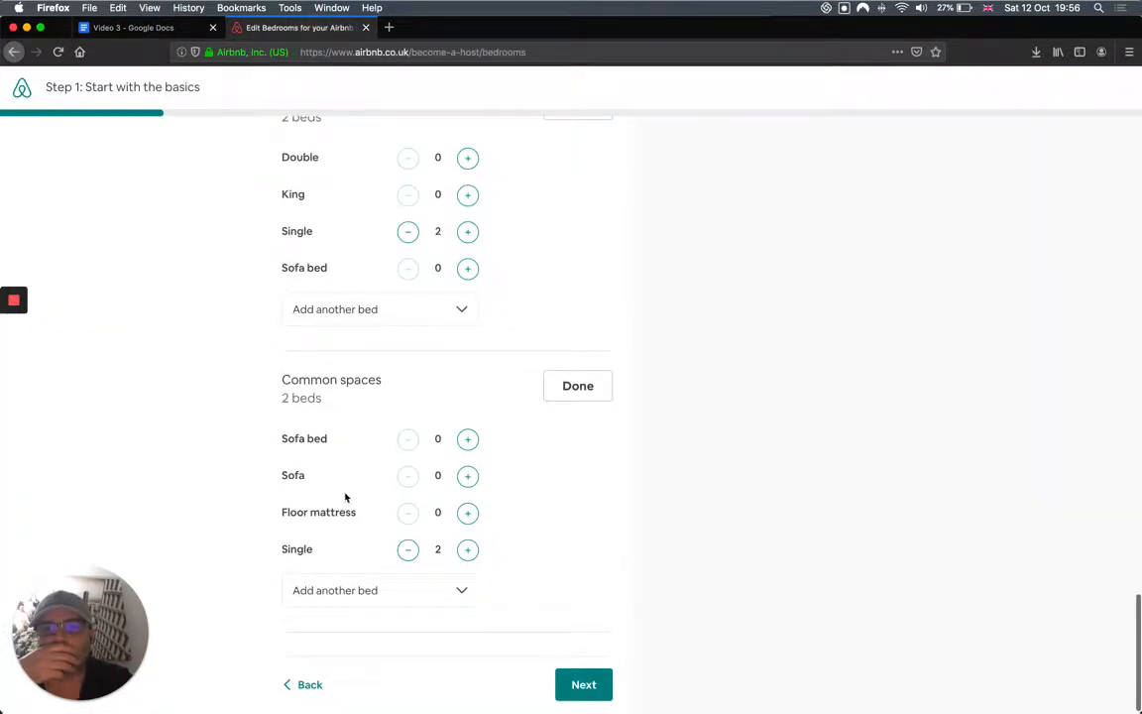
Review the extra bed types offered for Bedroom 9 without adding one, and continue to the bathrooms page.
click(345, 310)
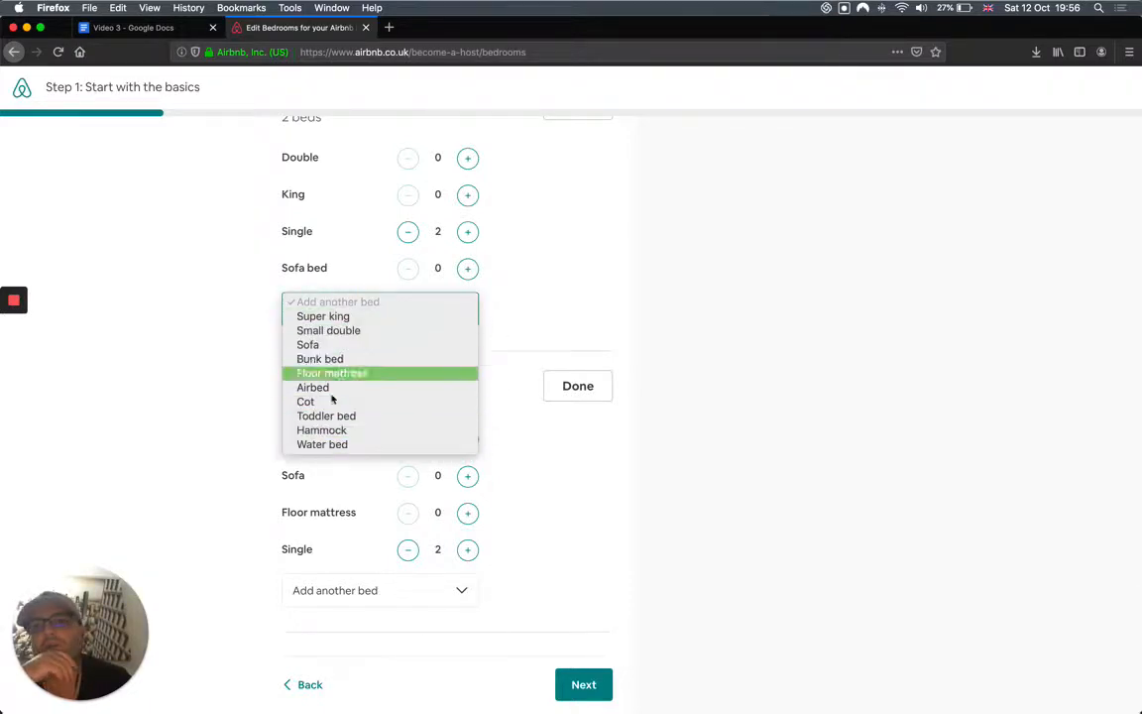
click(186, 365)
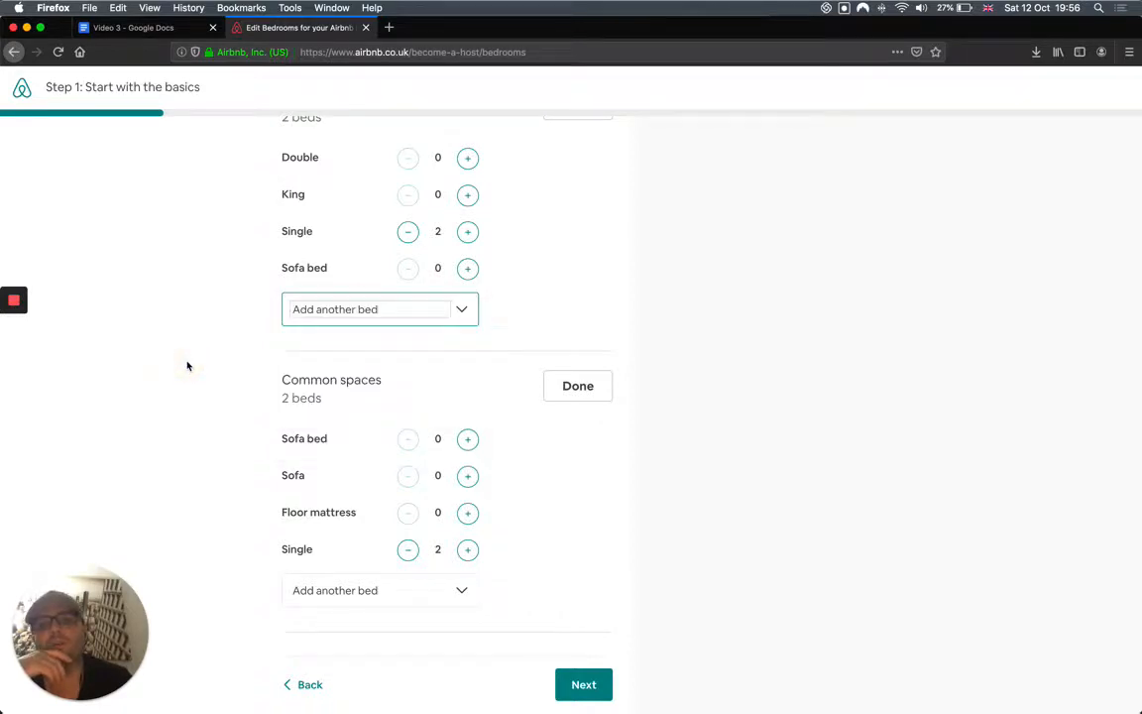
scroll(169, 430, down, 1)
click(582, 684)
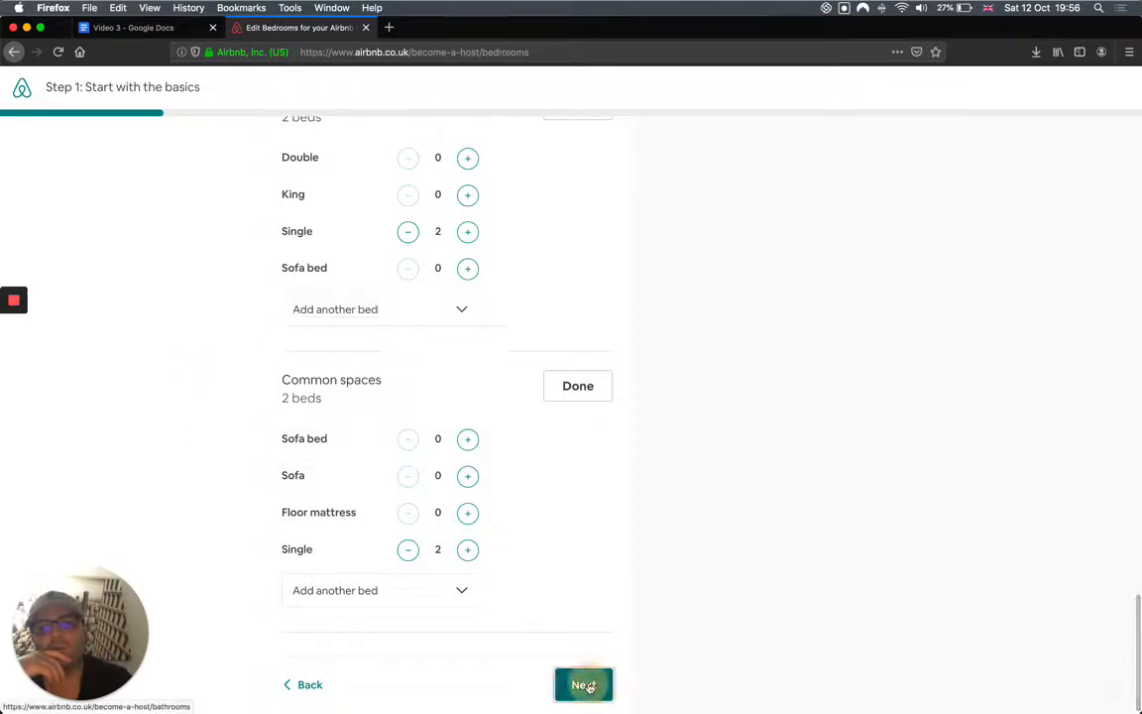
Set the number of bathrooms to 9 and continue to the location page.
click(486, 250)
click(487, 250)
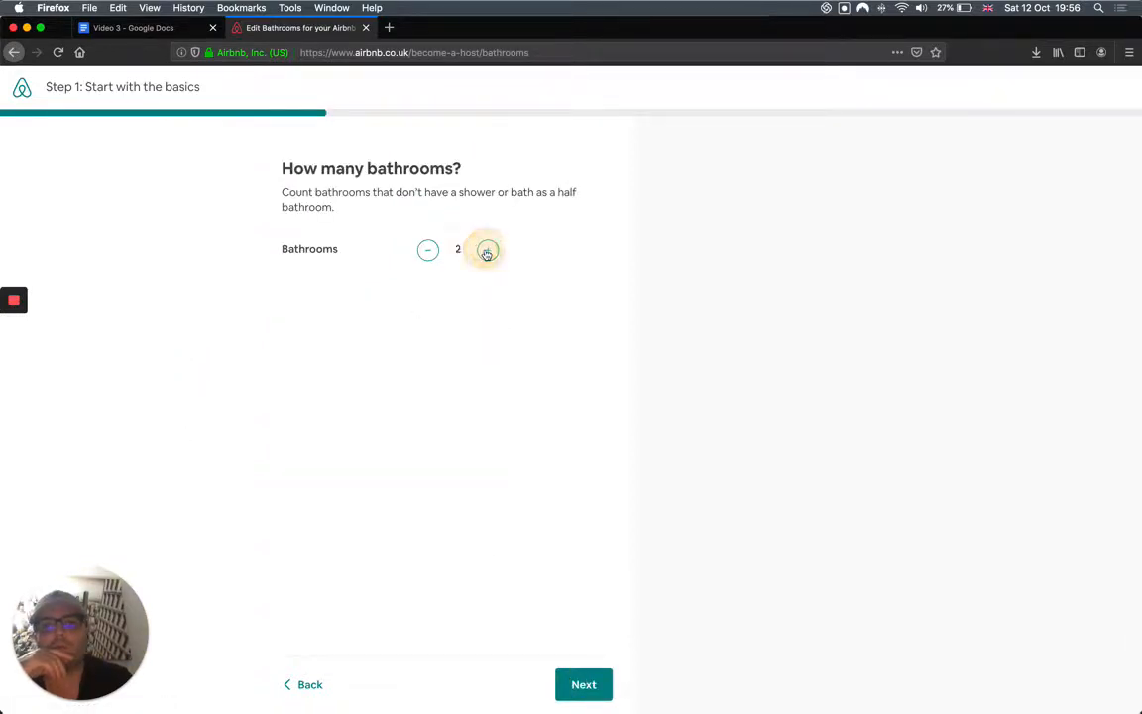
click(486, 249)
click(486, 249)
click(487, 250)
click(486, 250)
click(486, 250)
click(486, 250)
click(487, 250)
click(487, 250)
click(487, 250)
click(487, 250)
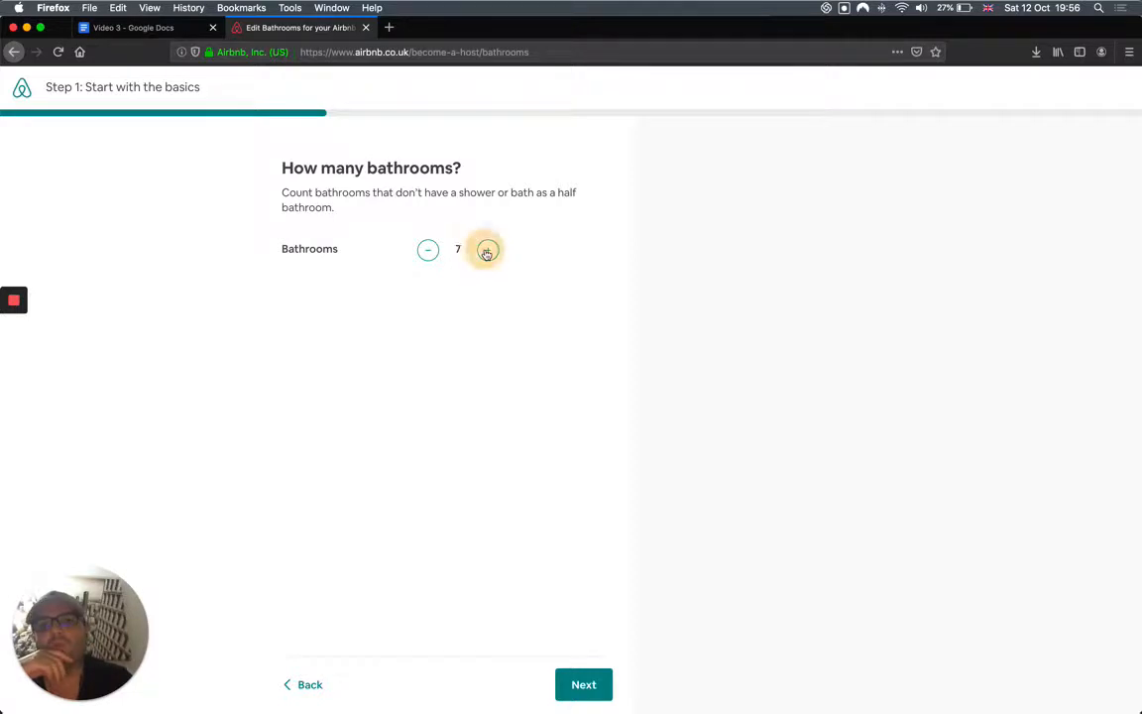
click(486, 250)
click(487, 250)
click(487, 250)
click(486, 249)
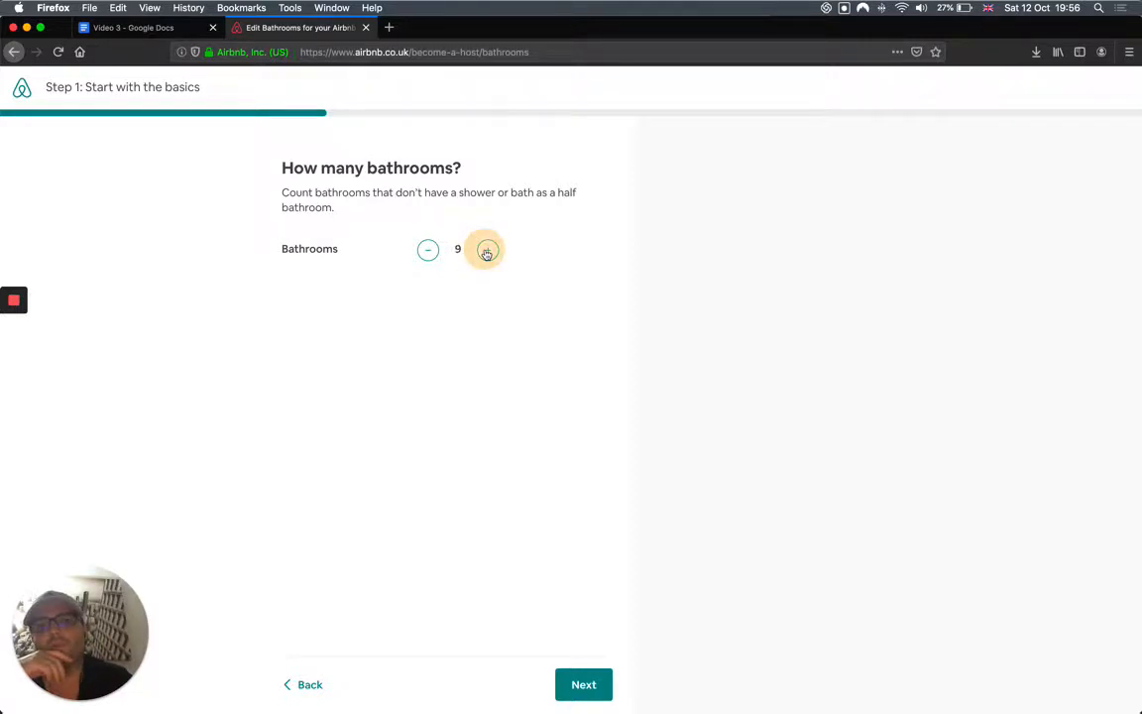
click(574, 684)
Copy the villa's address from the start of the Google Docs notes into the listing's Street Address field.
click(331, 420)
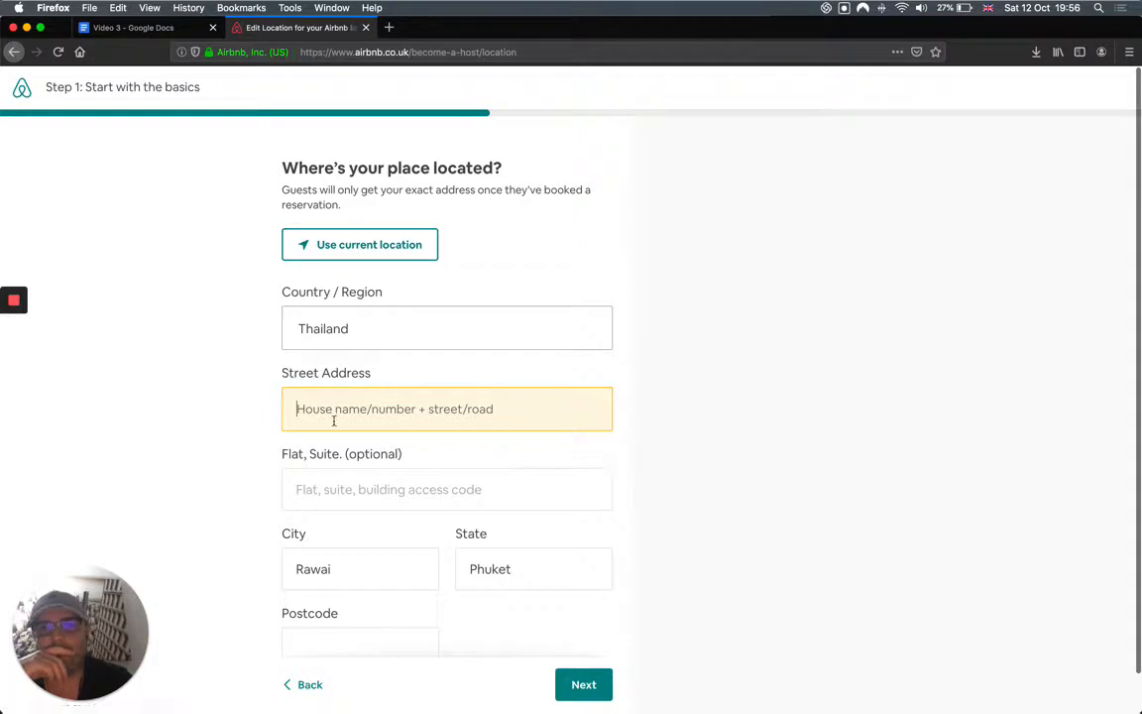
scroll(333, 422, down, 1)
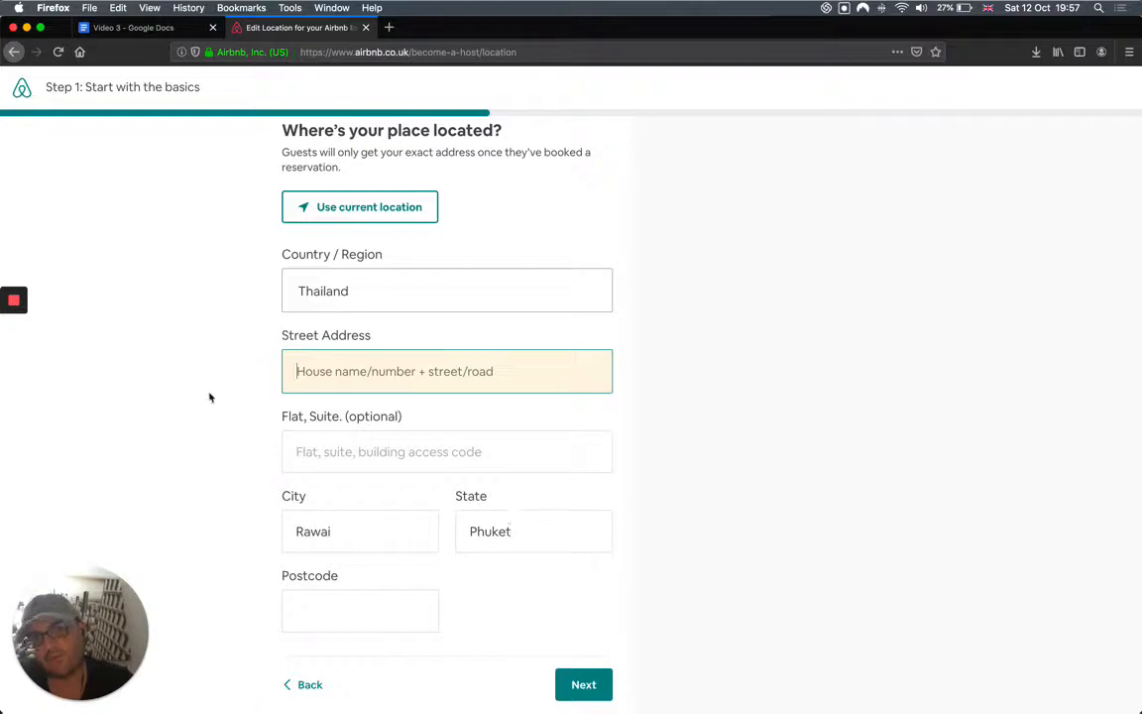
click(117, 27)
scroll(491, 428, down, 5)
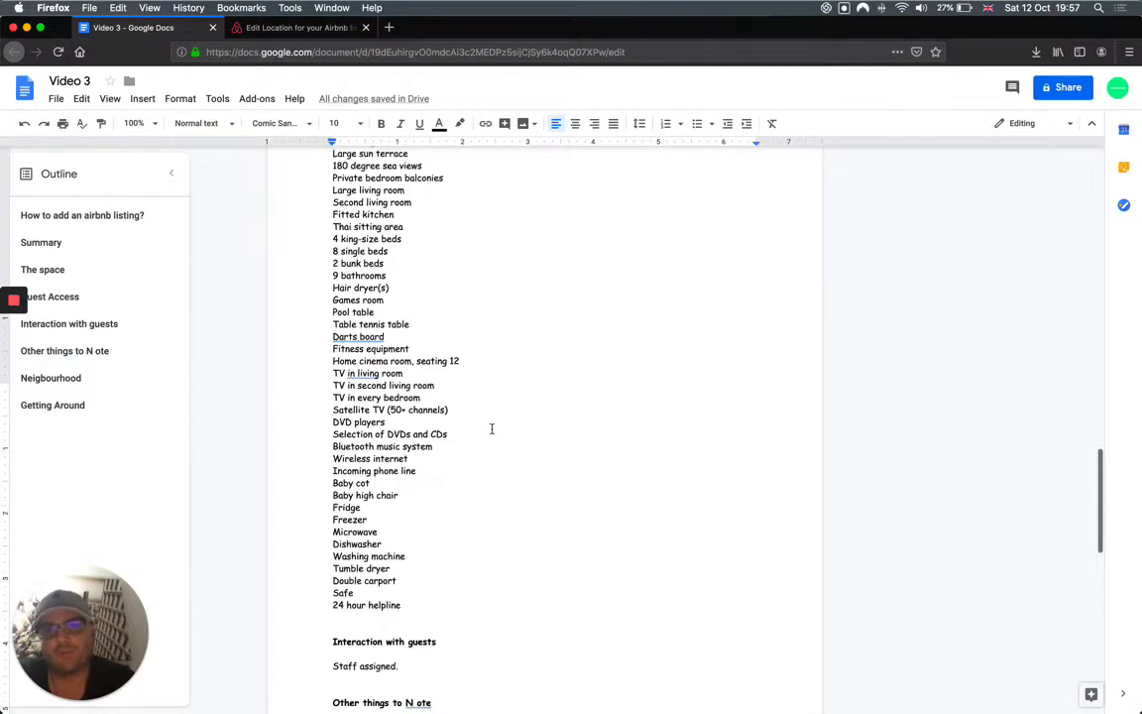
scroll(493, 428, up, 15)
scroll(491, 429, up, 10)
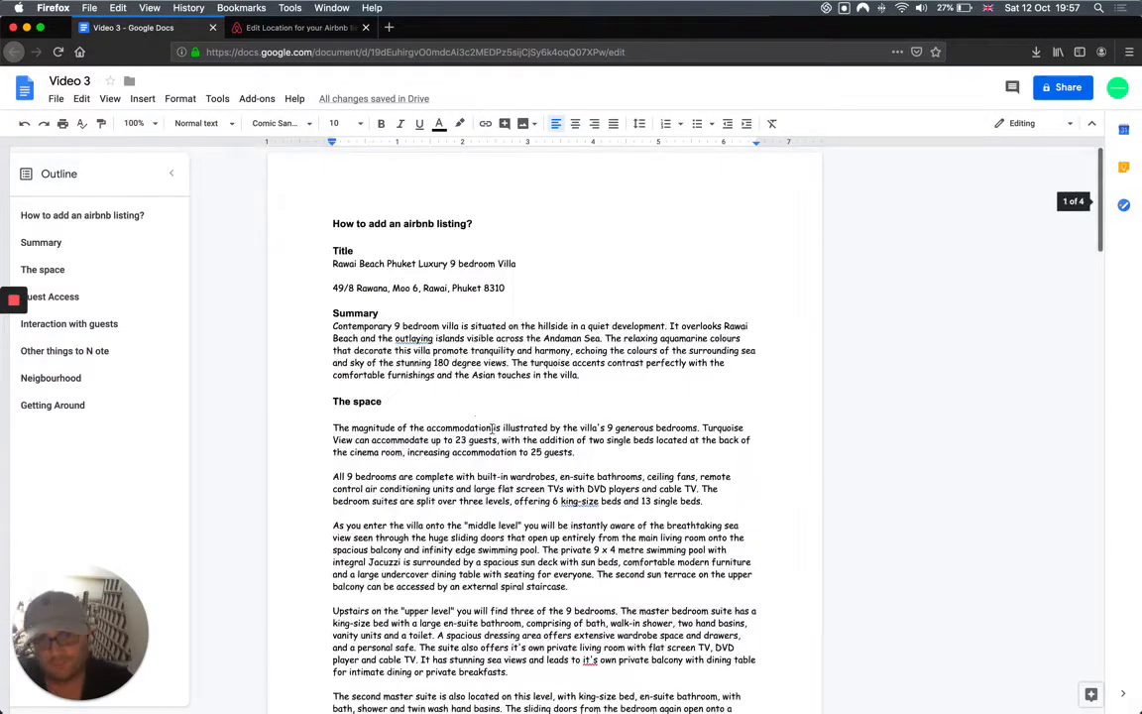
triple_click(355, 286)
key(super+c)
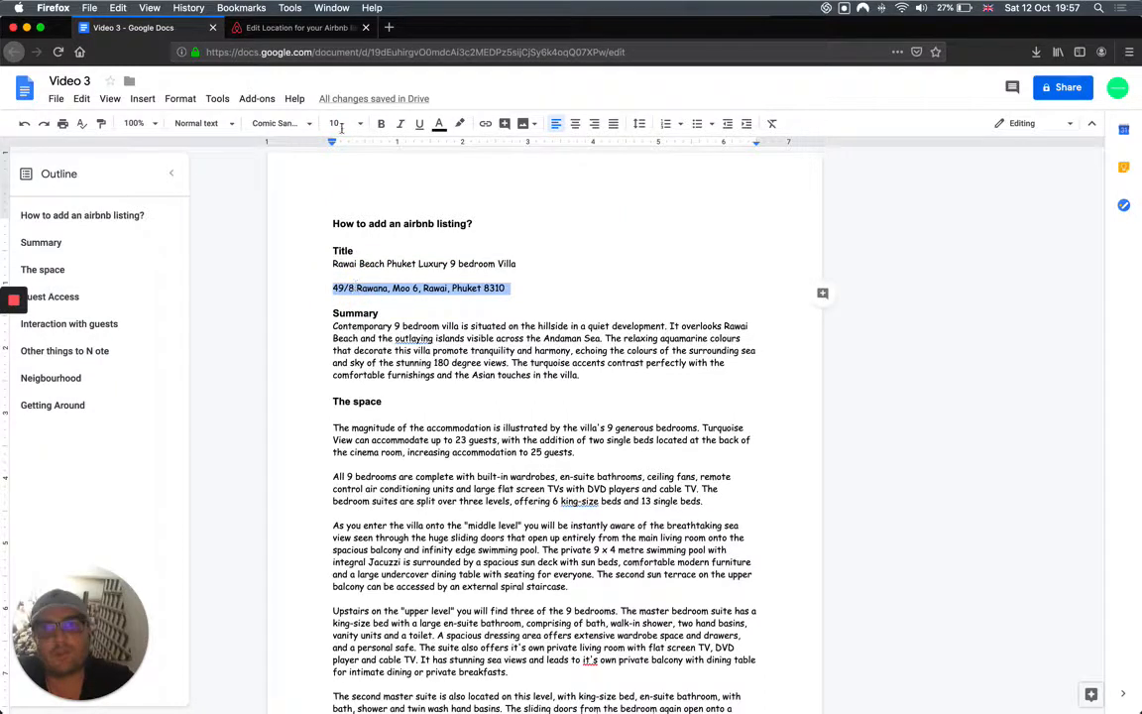
click(297, 28)
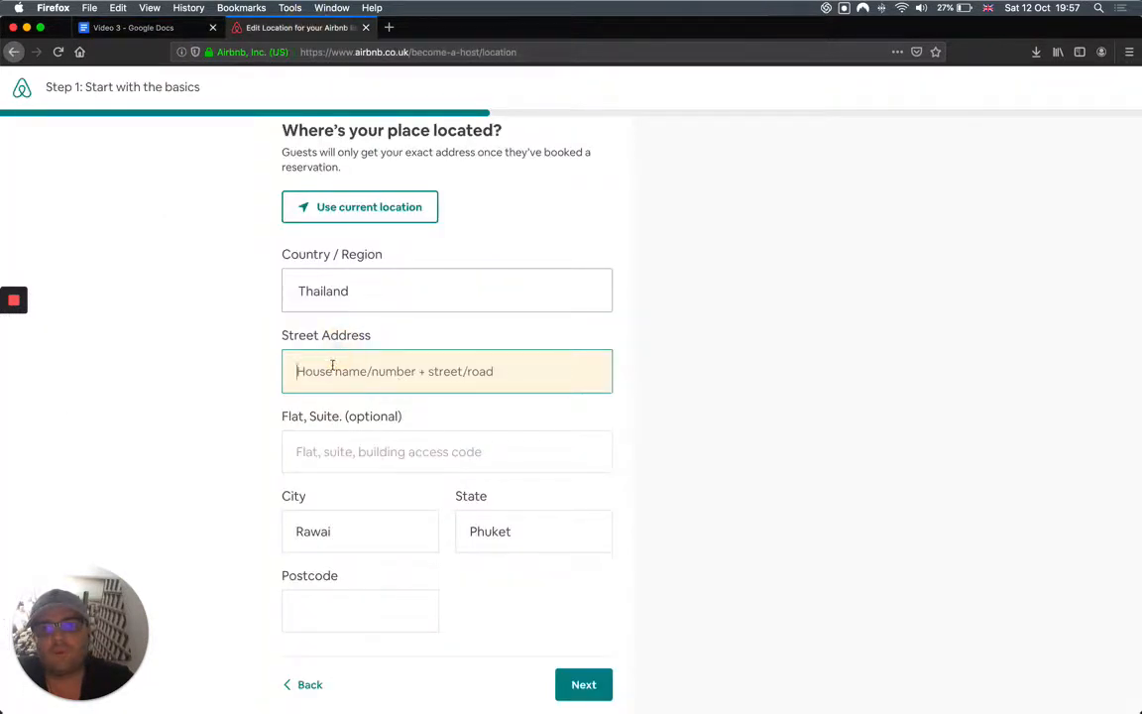
key(super+v)
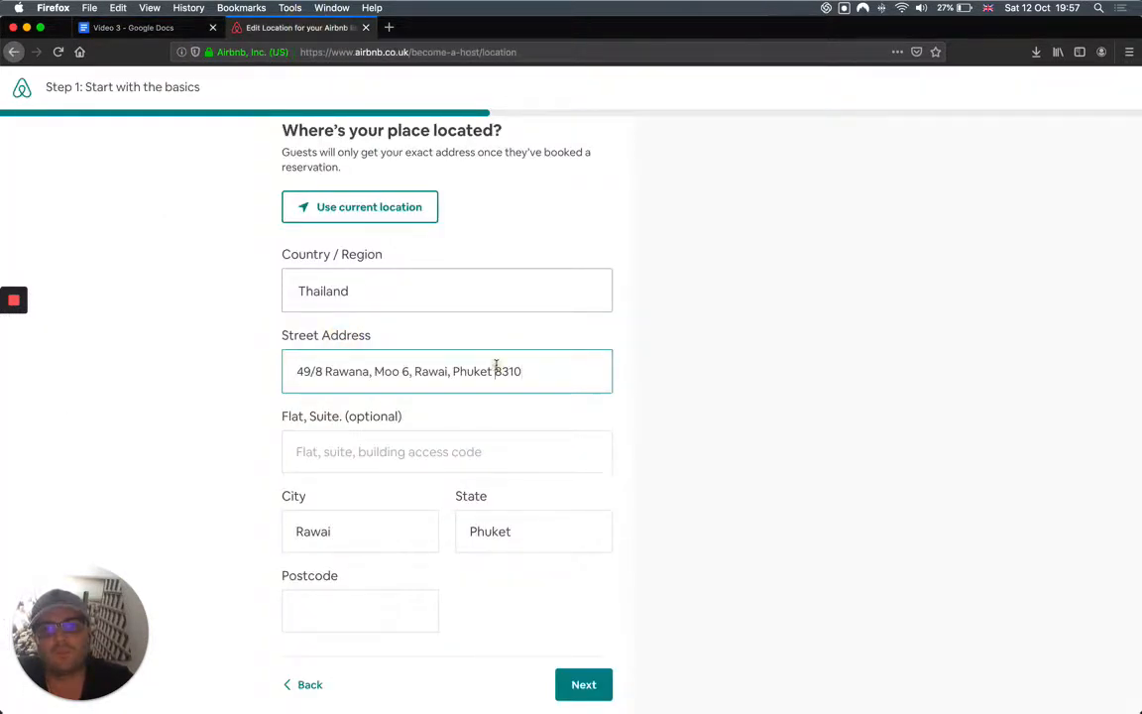
Copy the postcode from the end of the street address into the Postcode field and complete its missing digit.
drag(496, 367, 596, 365)
key(super+c)
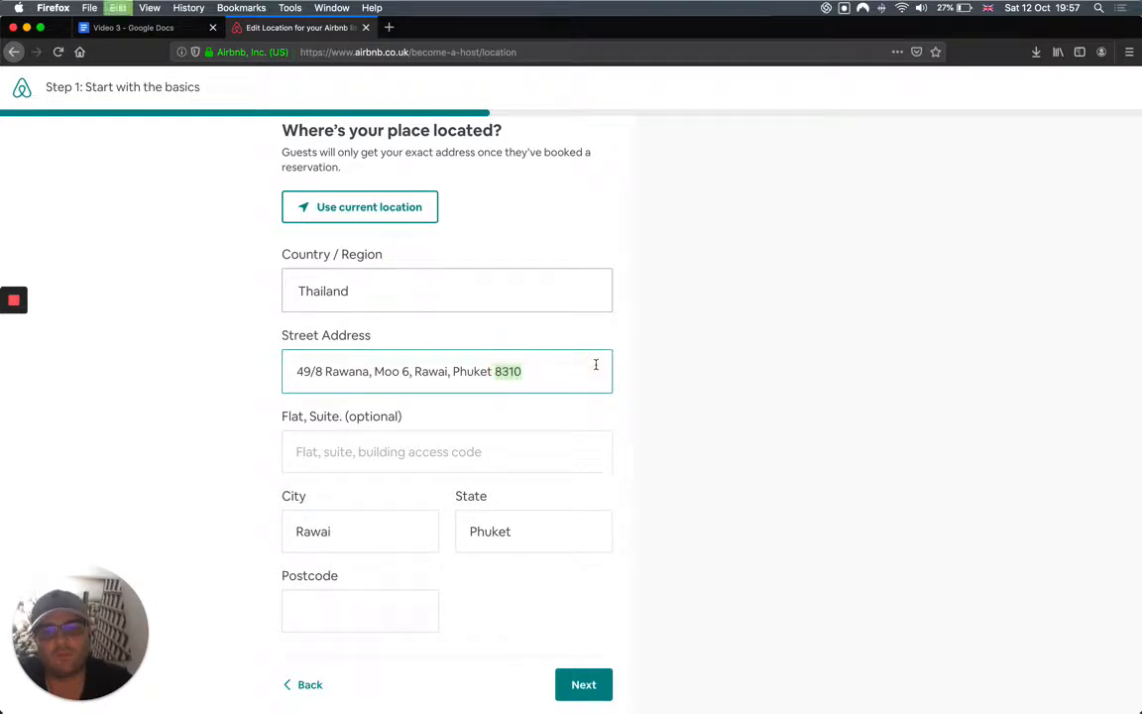
click(302, 615)
key(super+v)
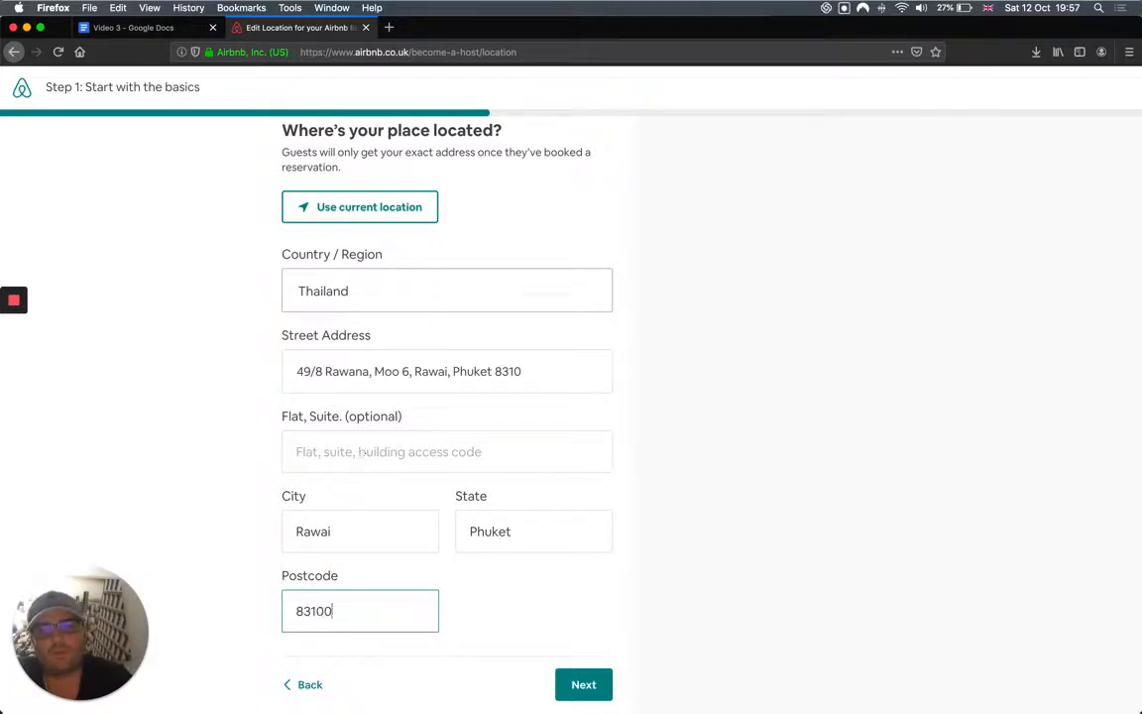
Correct the postcode at the end of the Street Address field and submit the location, choosing to use this address as entered.
click(521, 371)
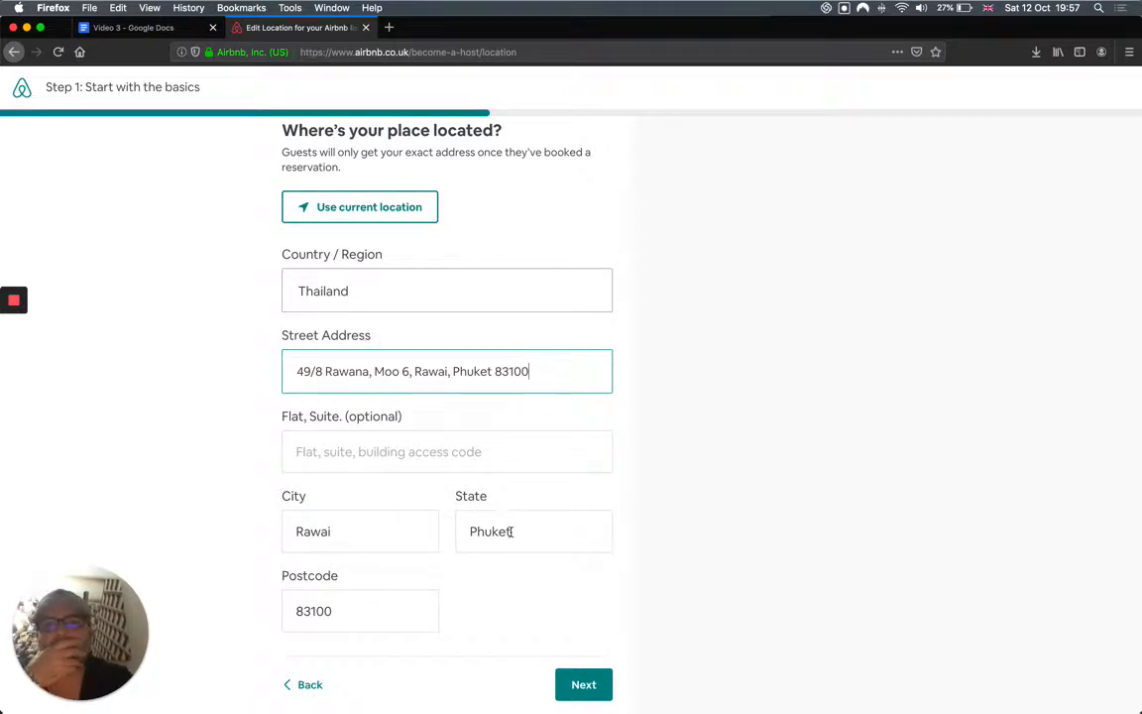
click(581, 686)
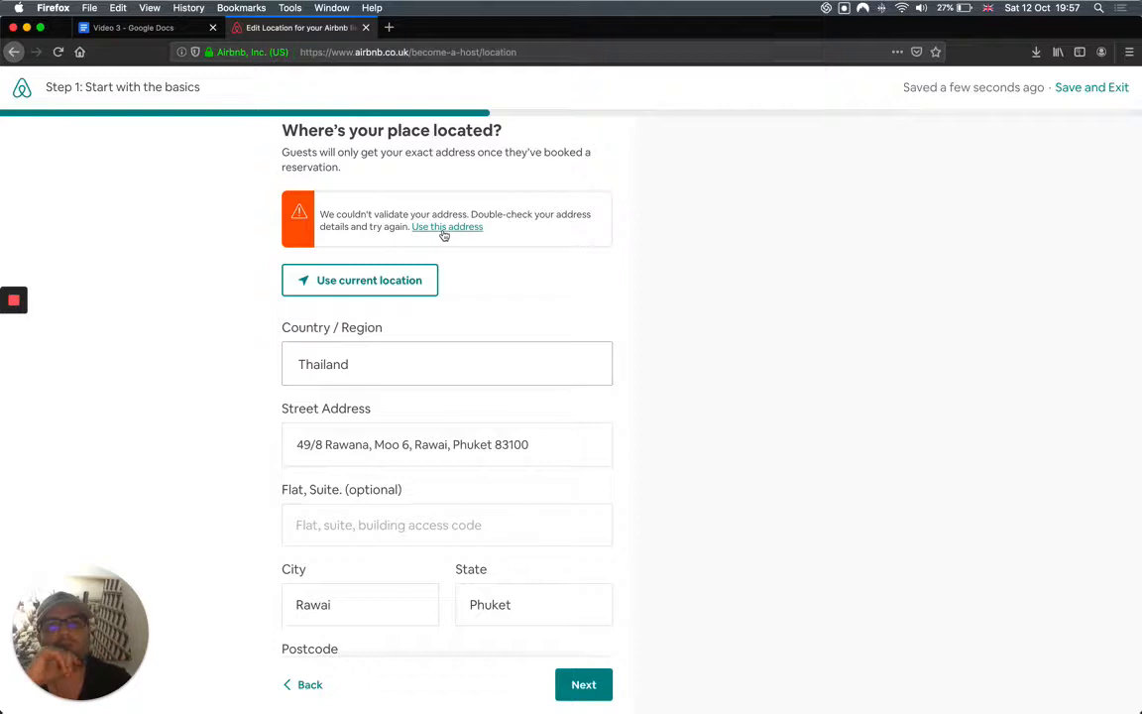
click(444, 233)
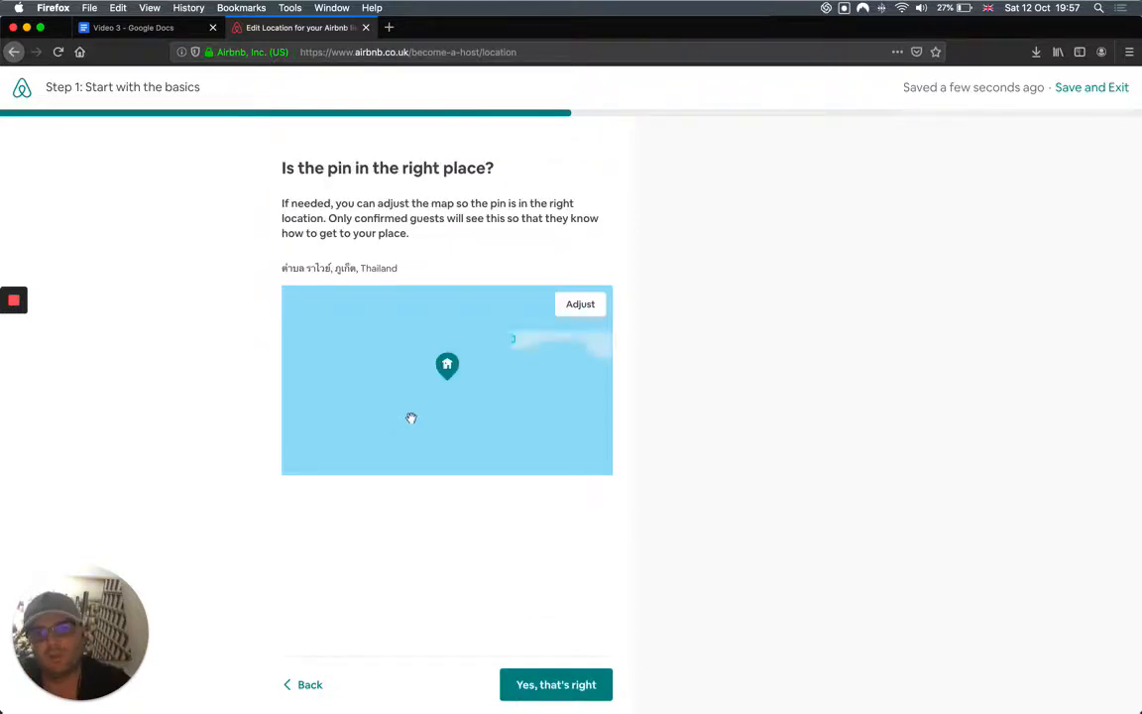
Adjust the map so the pin sits inland, just northeast of Ya Nui, and save its position.
click(577, 304)
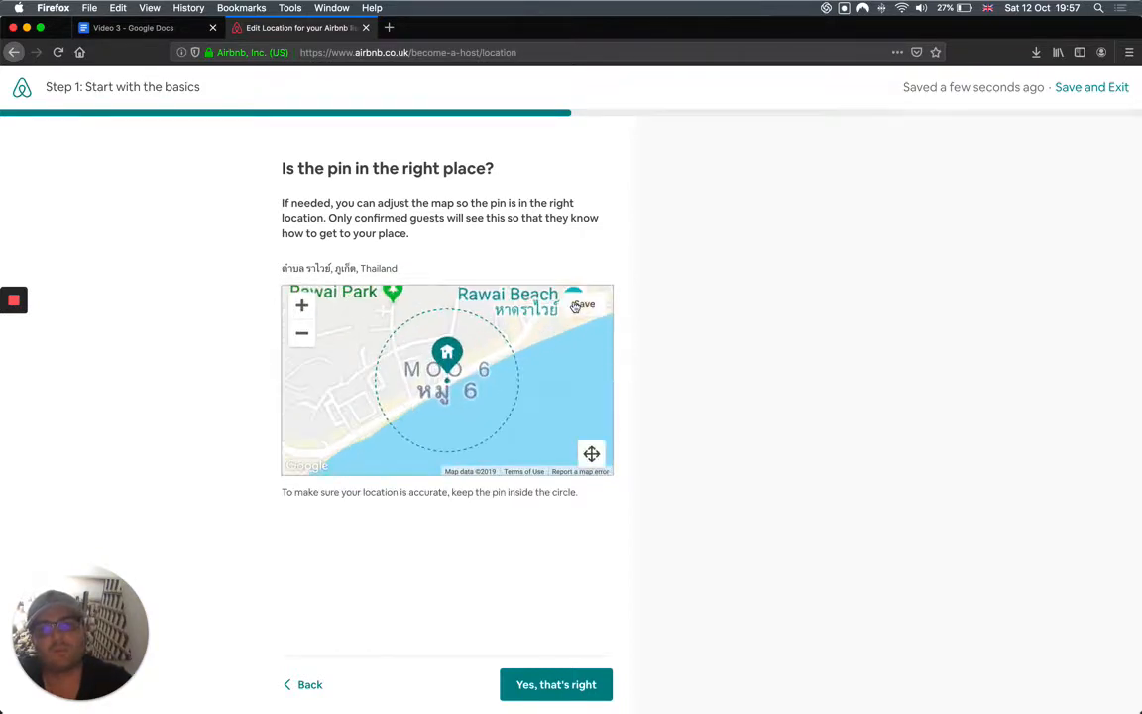
click(297, 337)
click(295, 340)
click(295, 340)
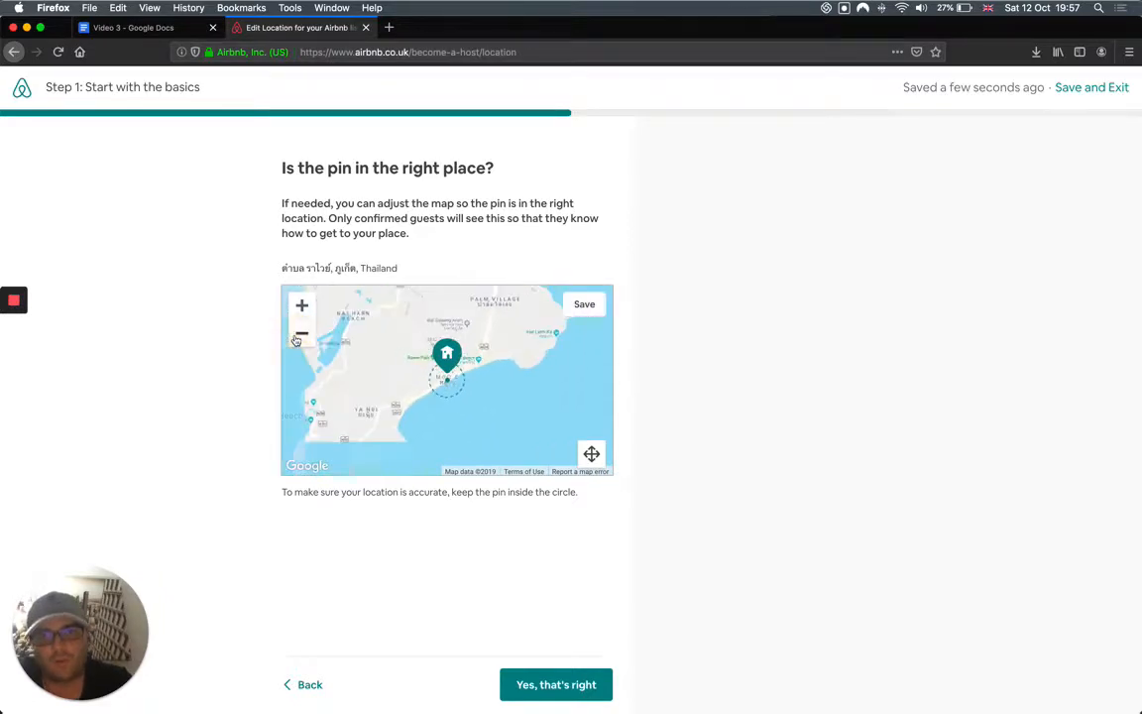
click(301, 305)
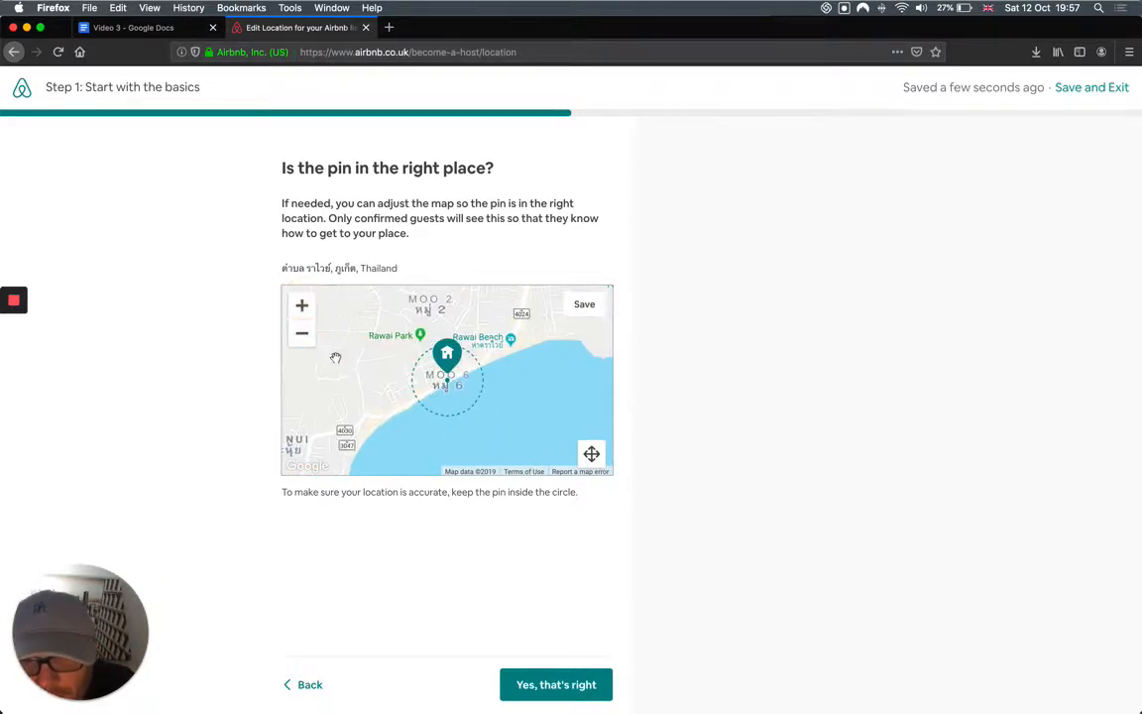
drag(342, 381, 479, 366)
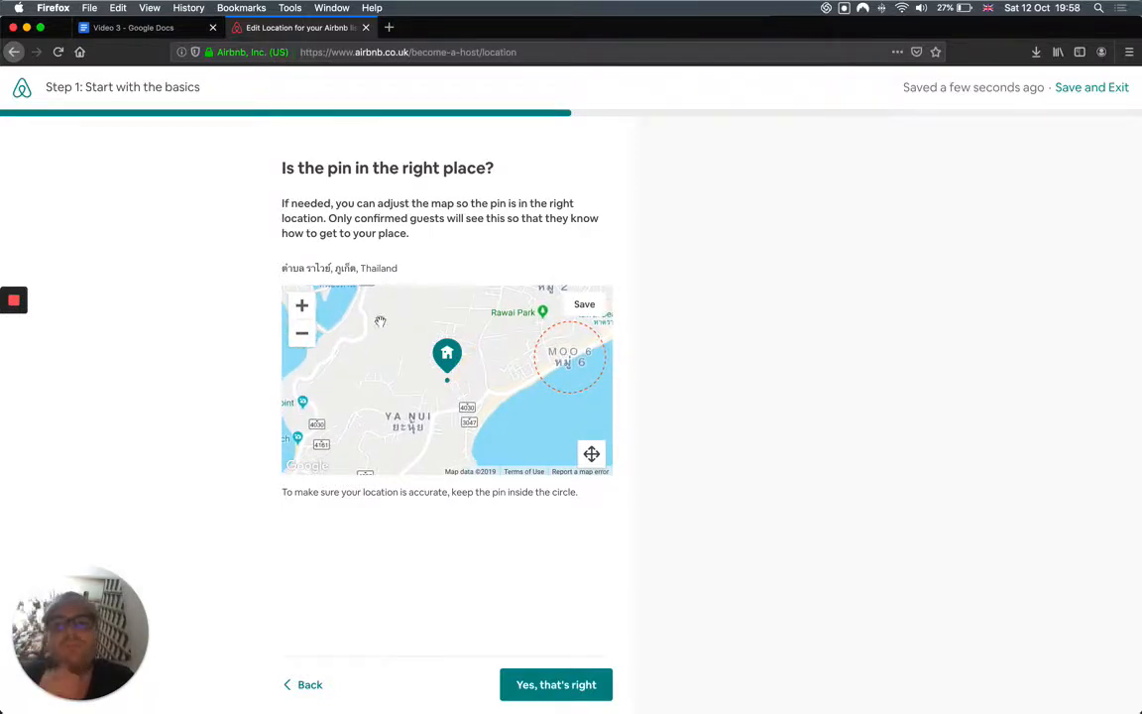
click(585, 306)
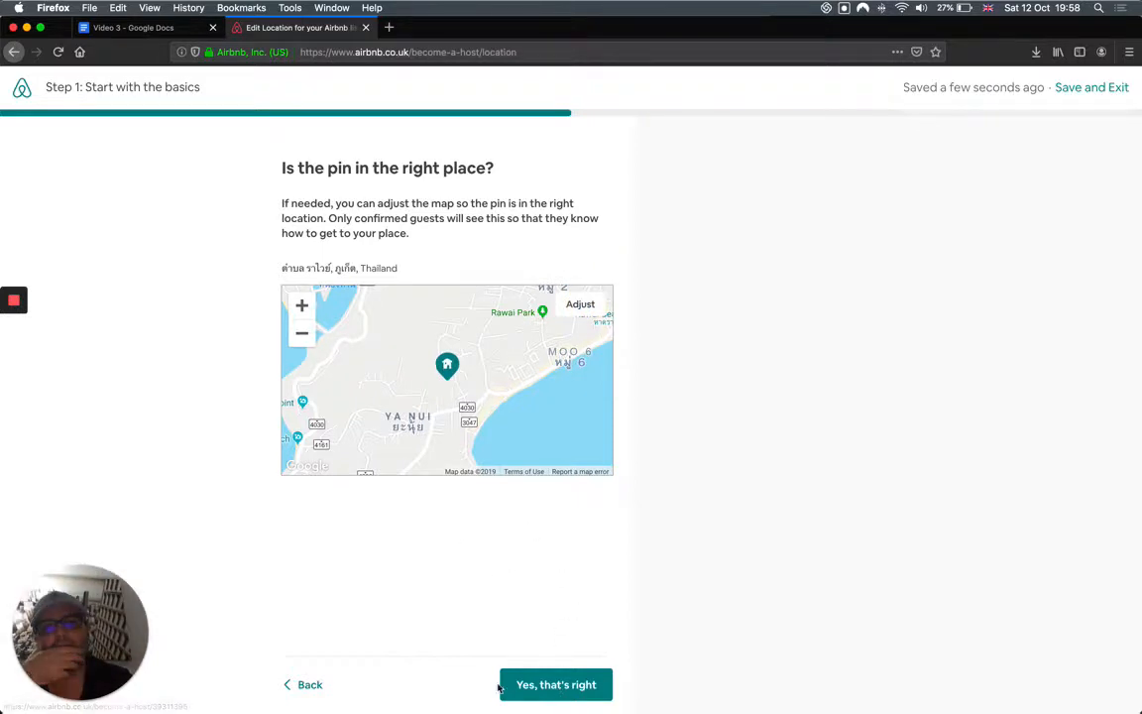
Confirm the pin, give the reason that the suggested pin is in a wrong location even though the address is correct, and continue to amenities.
click(526, 692)
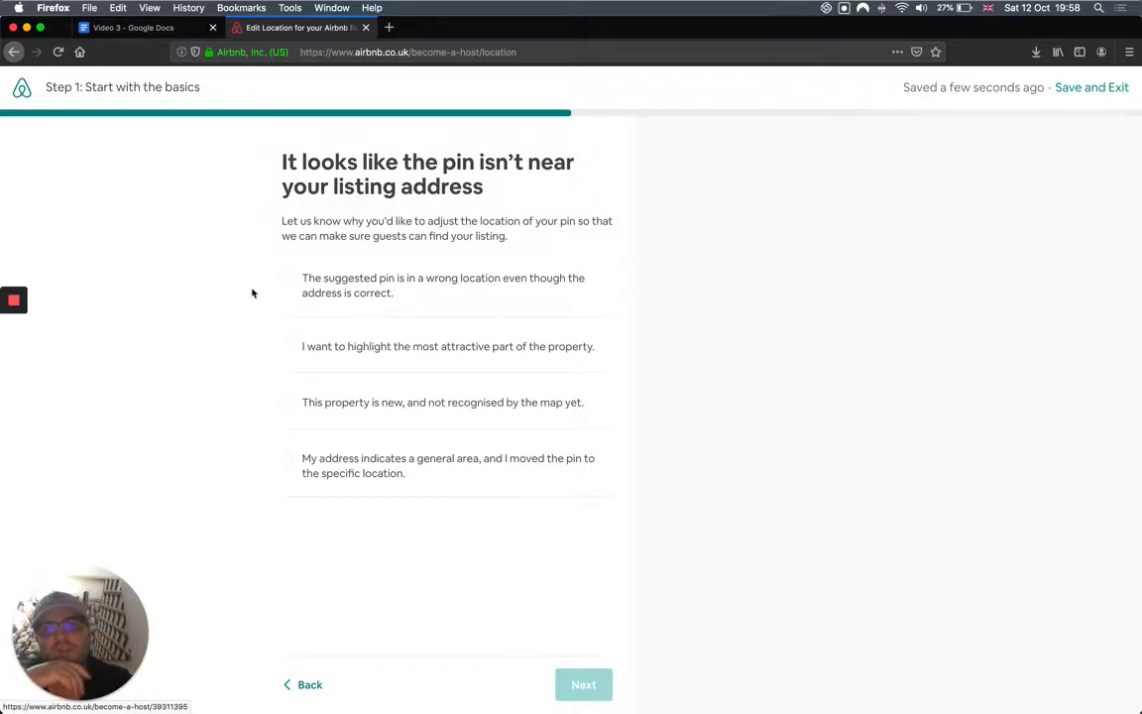
click(291, 281)
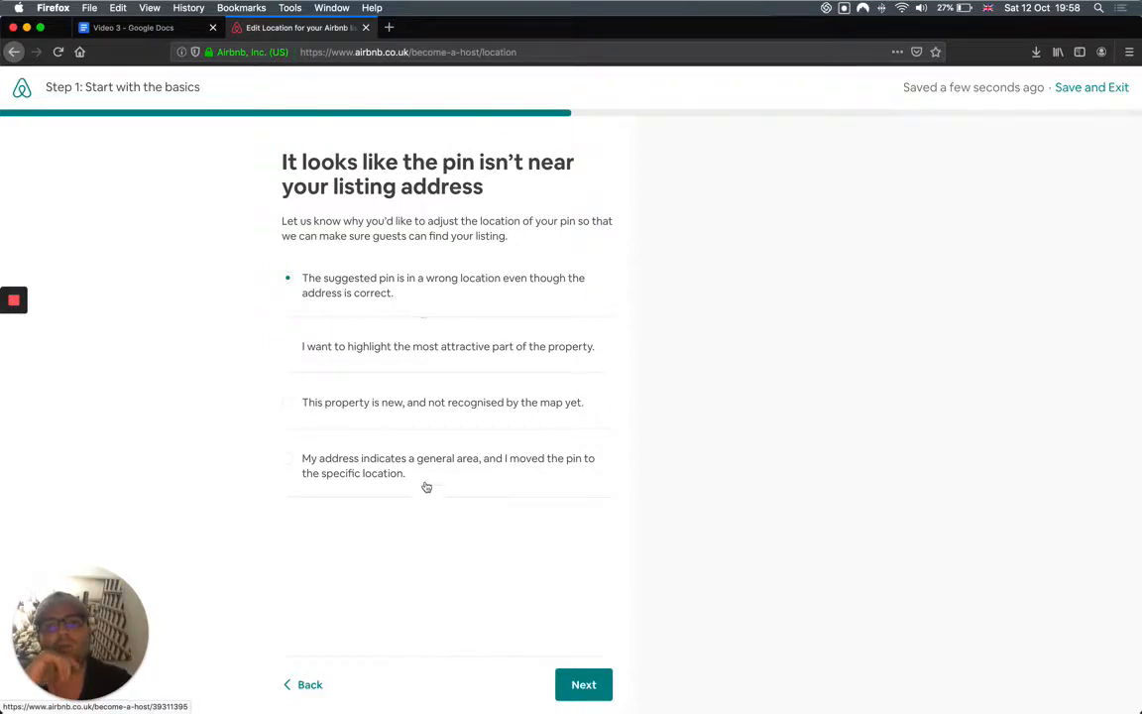
click(594, 687)
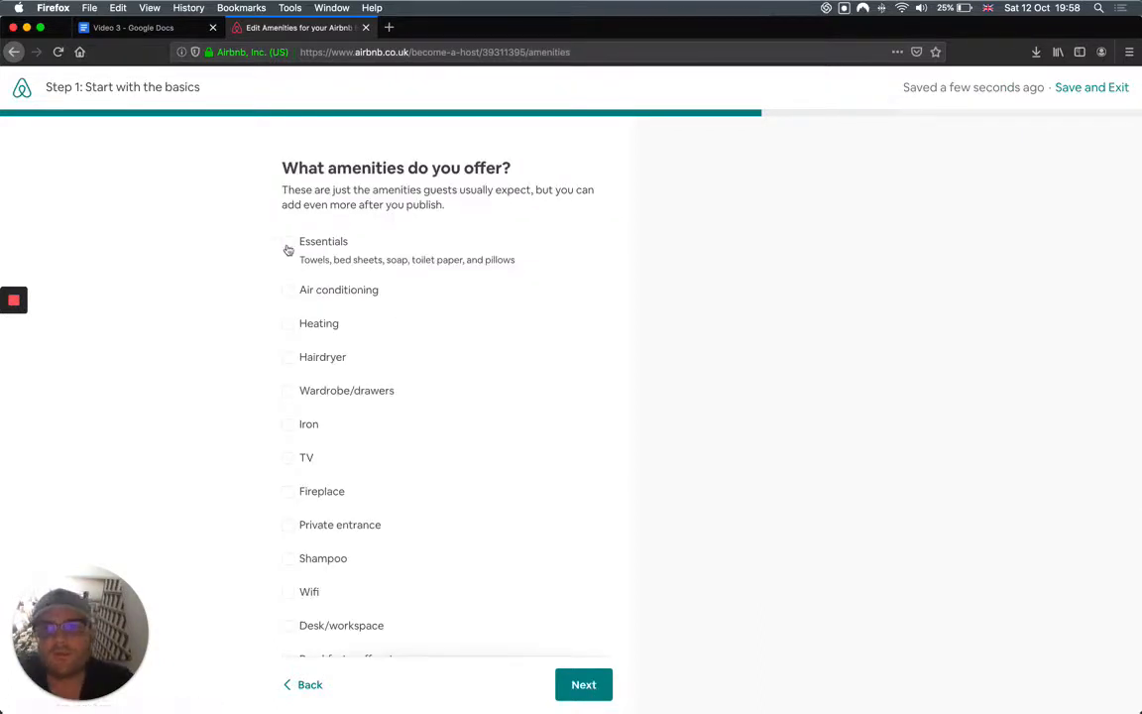
Select the amenities Essentials, Air conditioning, Hairdryer, Wardrobe/drawers, Iron, TV, Private entrance, Shampoo, Wifi and Desk/workspace.
click(288, 246)
click(288, 294)
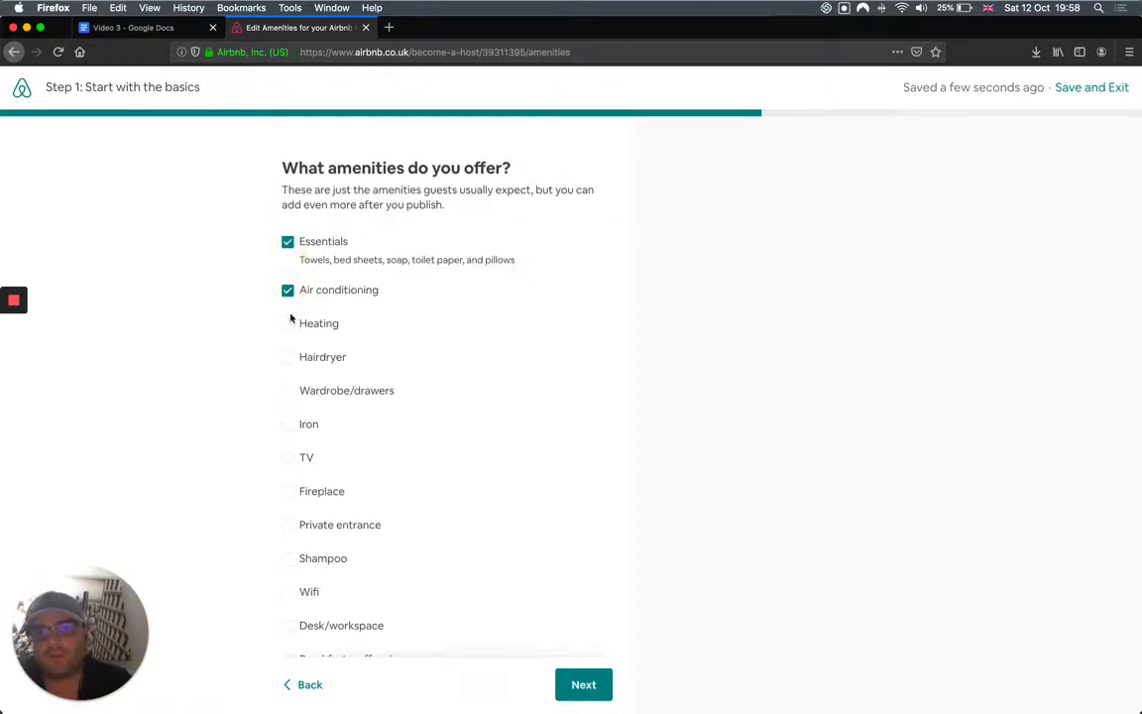
click(287, 357)
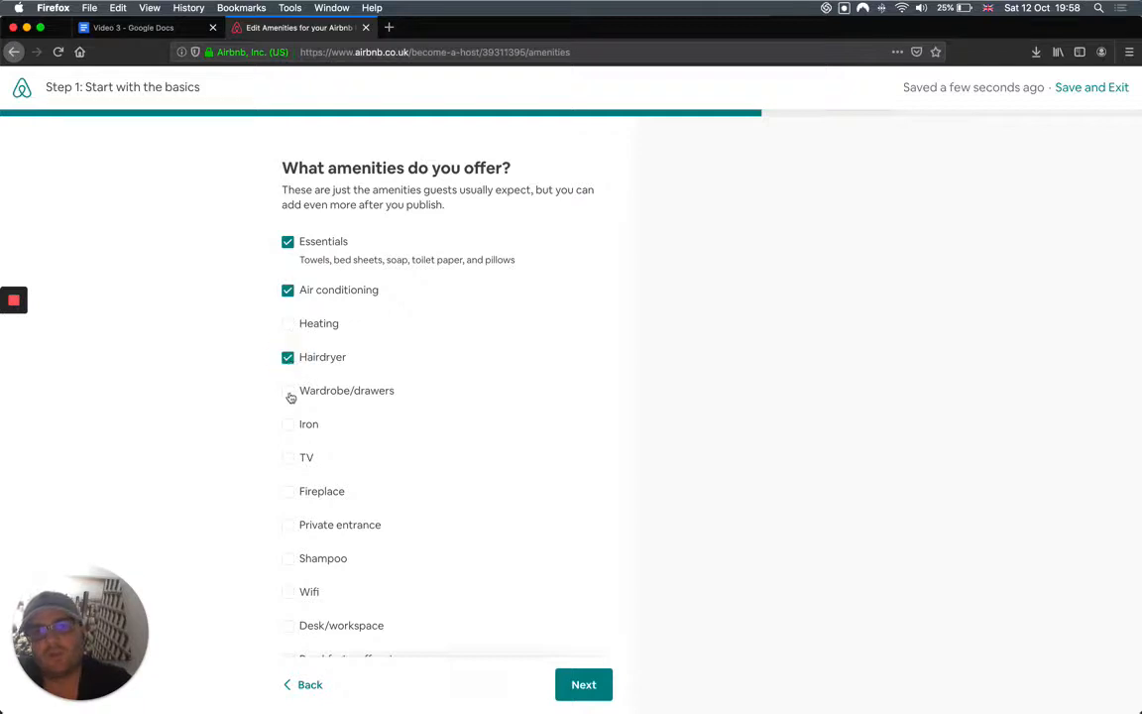
click(289, 392)
click(290, 427)
click(289, 457)
click(296, 527)
click(289, 557)
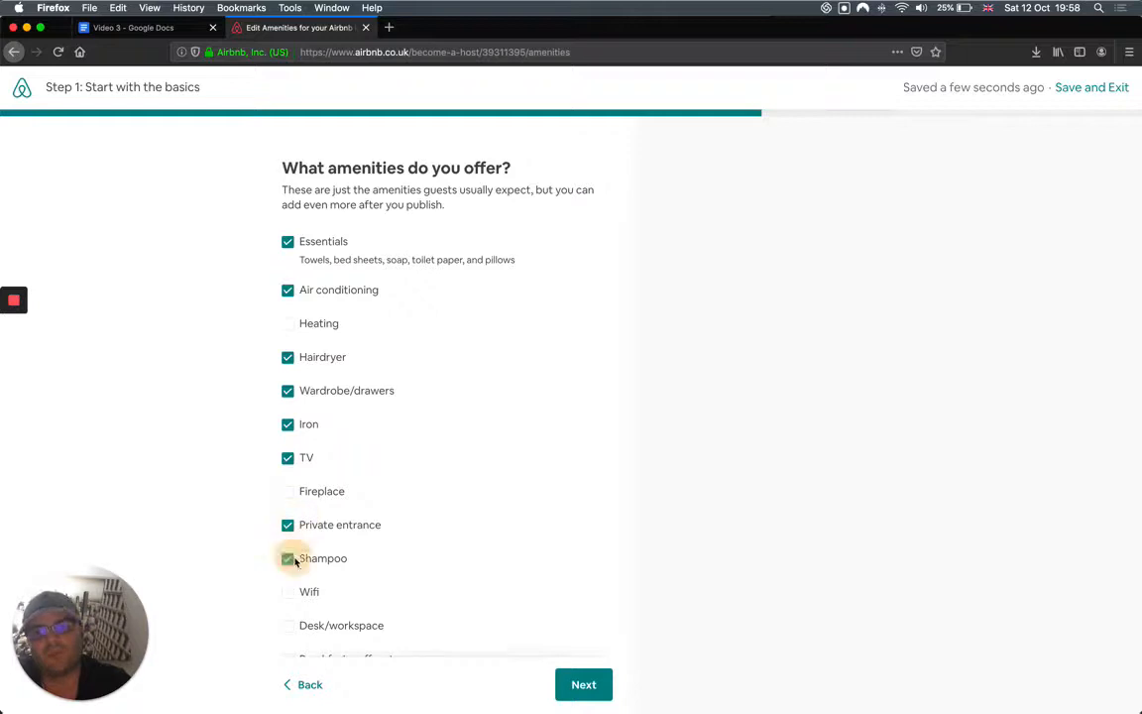
click(295, 592)
scroll(296, 593, down, 1)
scroll(295, 593, down, 1)
click(294, 592)
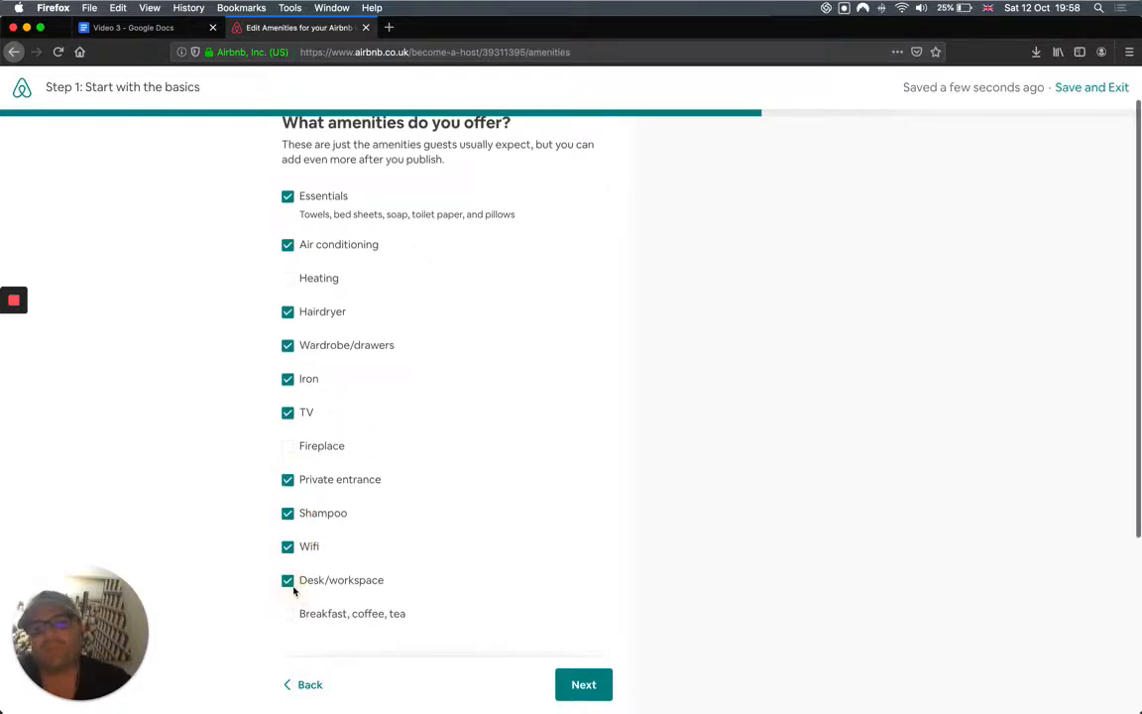
Select the safety amenities First aid kit, Smoke detector, Carbon monoxide detector and Fire extinguisher, and continue to the guest spaces page.
scroll(294, 591, down, 5)
scroll(294, 592, up, 3)
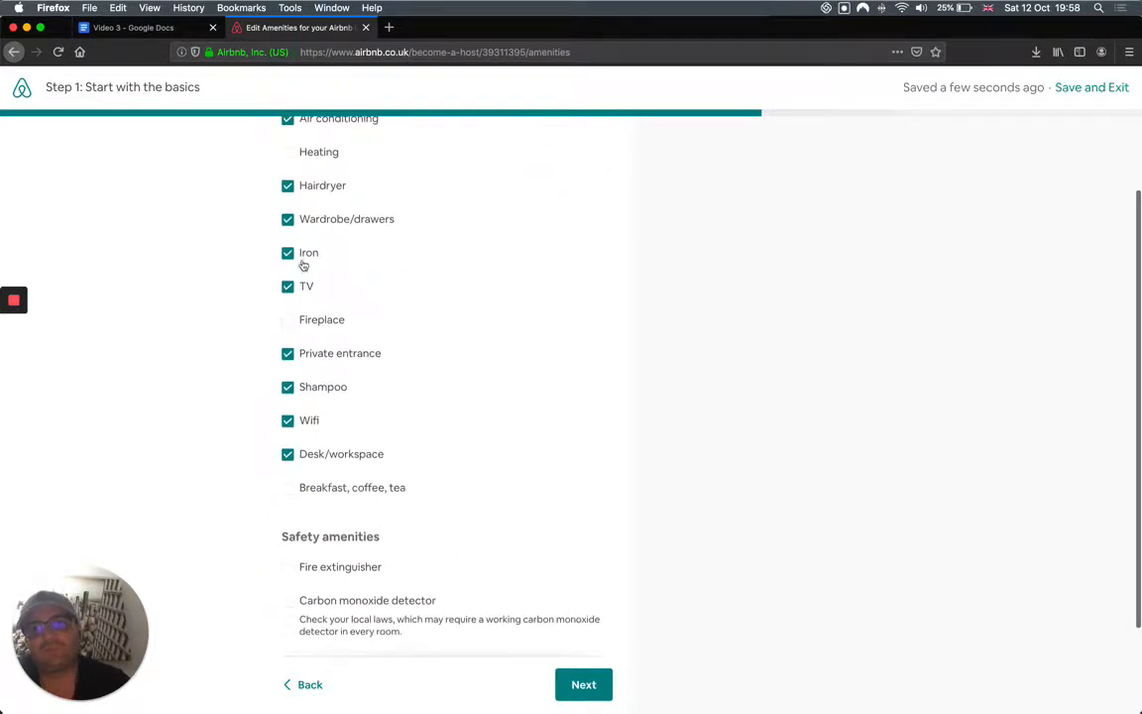
scroll(253, 388, down, 3)
click(288, 607)
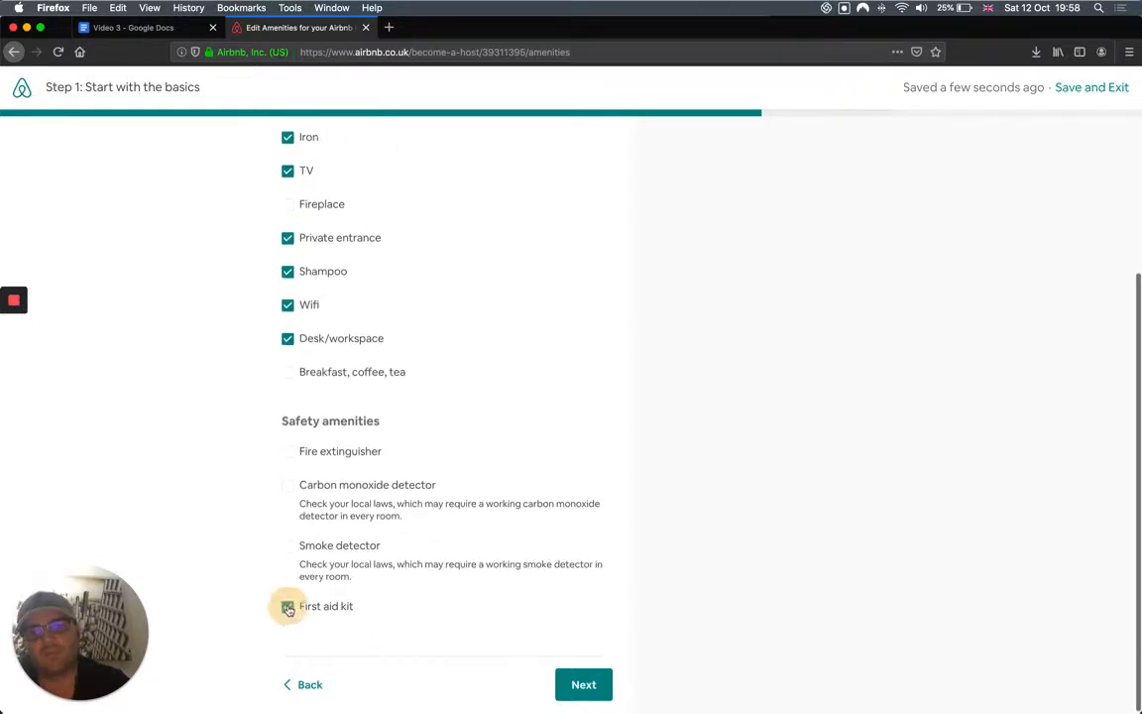
click(287, 546)
click(287, 485)
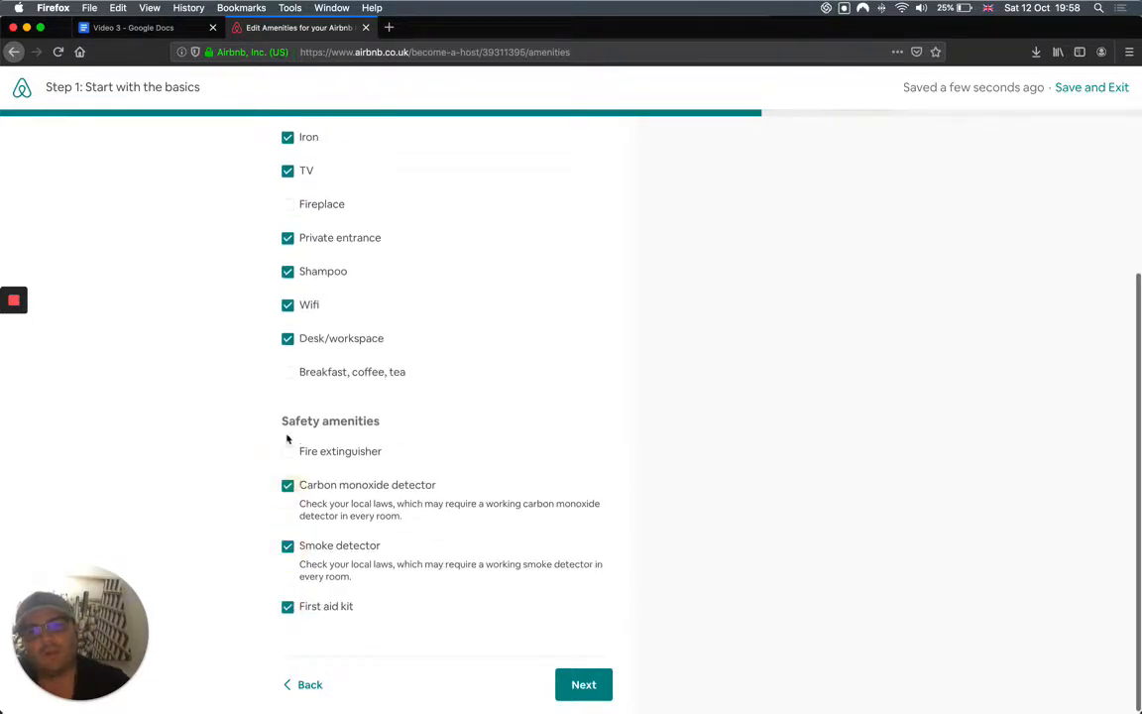
click(288, 452)
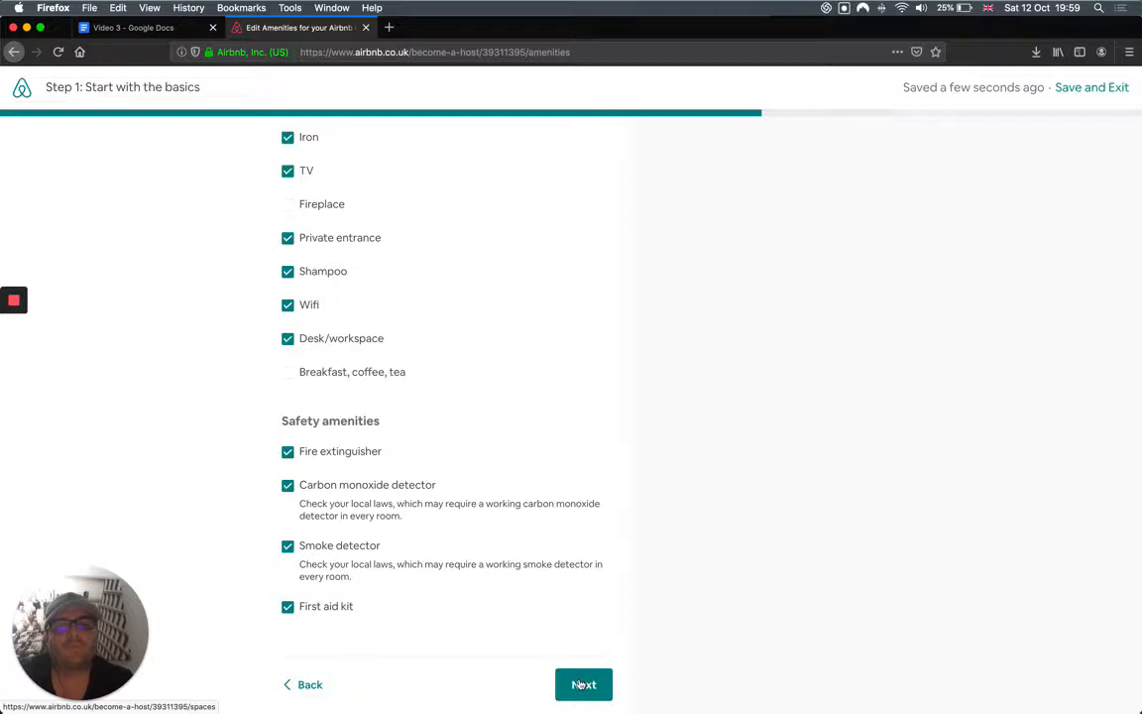
click(582, 684)
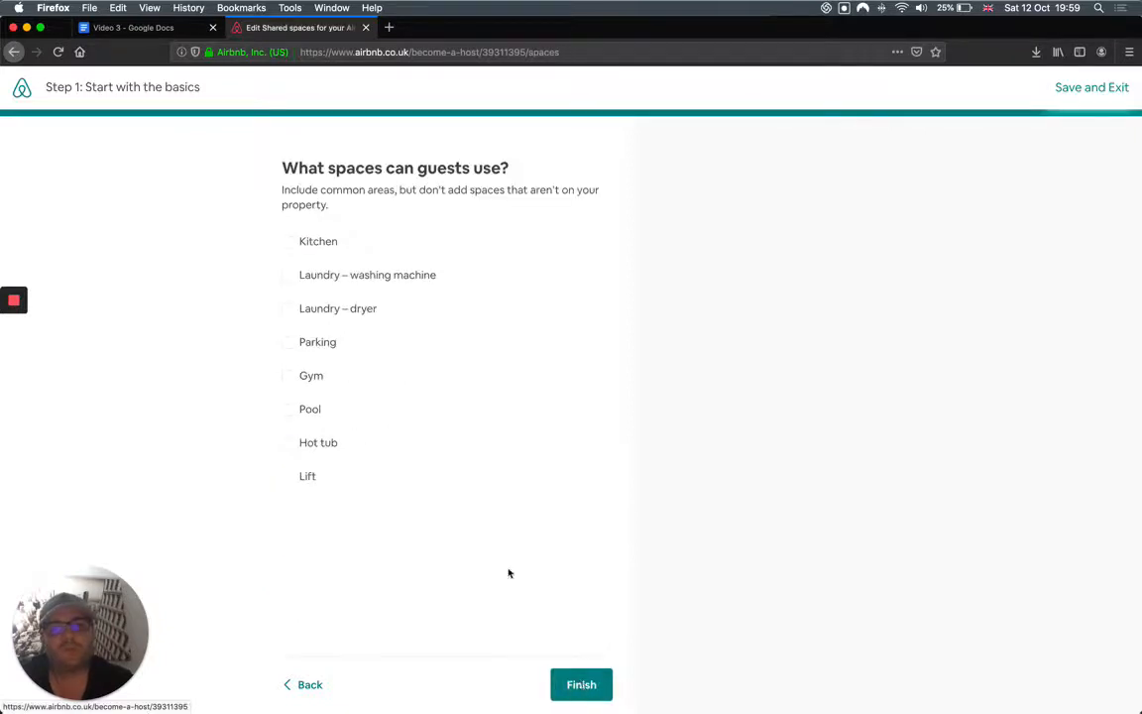
Select Kitchen, Laundry – washing machine, Laundry – dryer, Parking and Pool as spaces guests can use, and finish step 1.
click(310, 242)
click(294, 278)
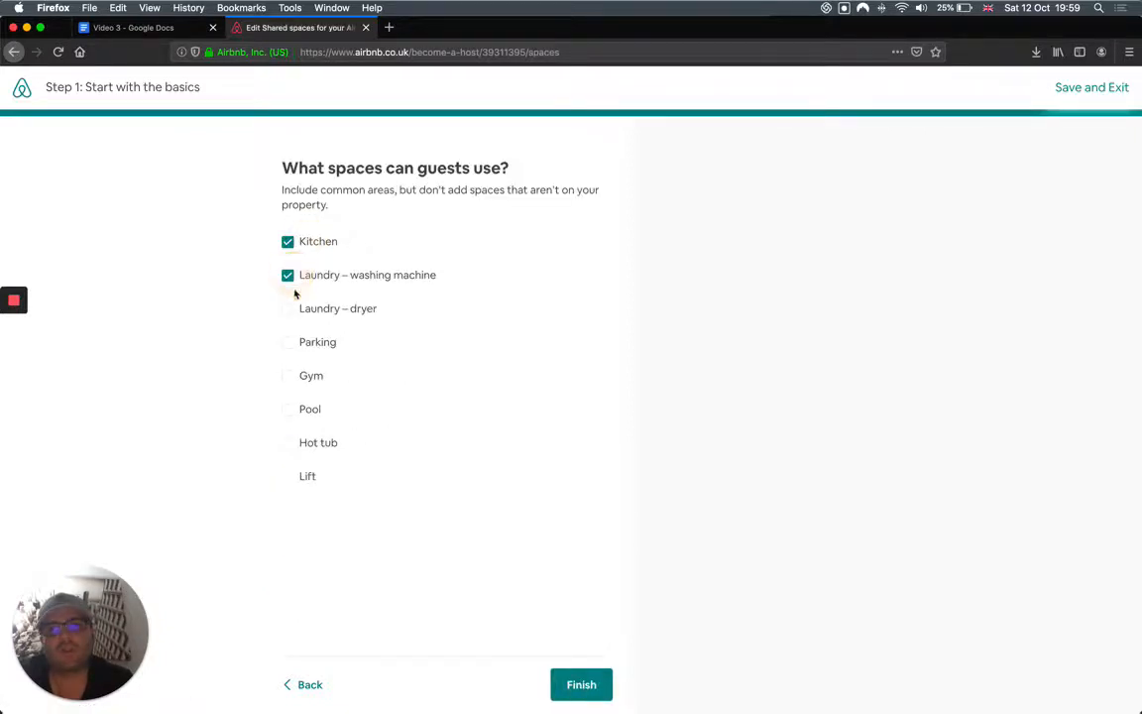
click(290, 308)
click(289, 342)
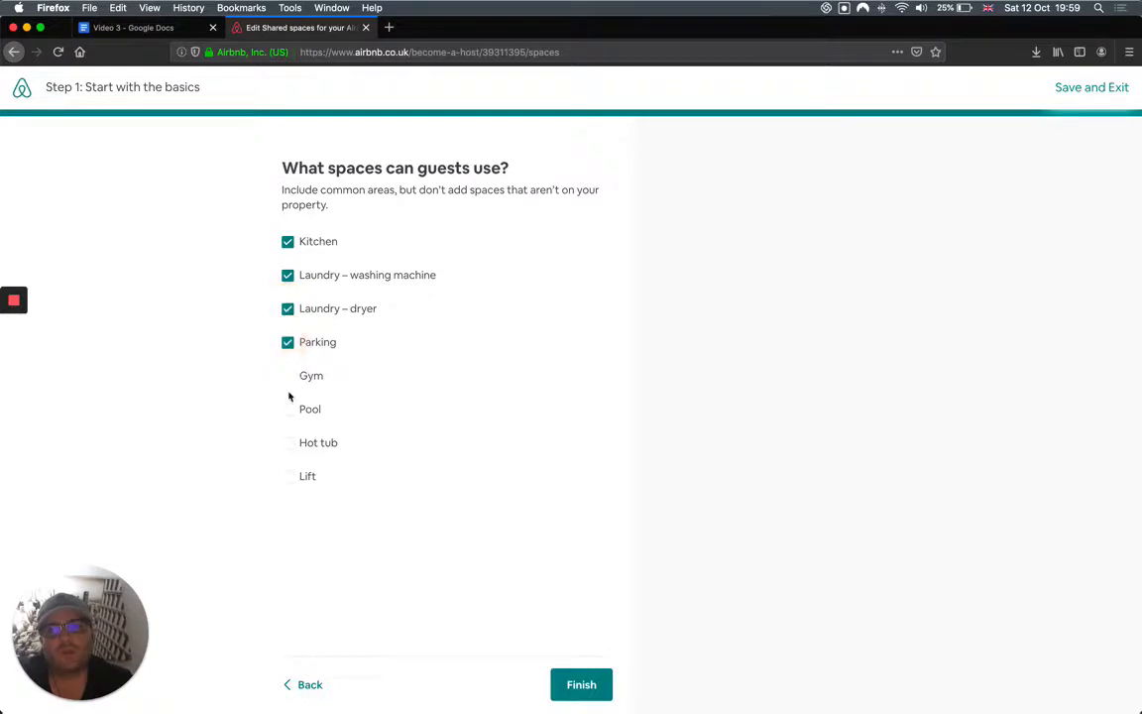
click(288, 410)
click(578, 683)
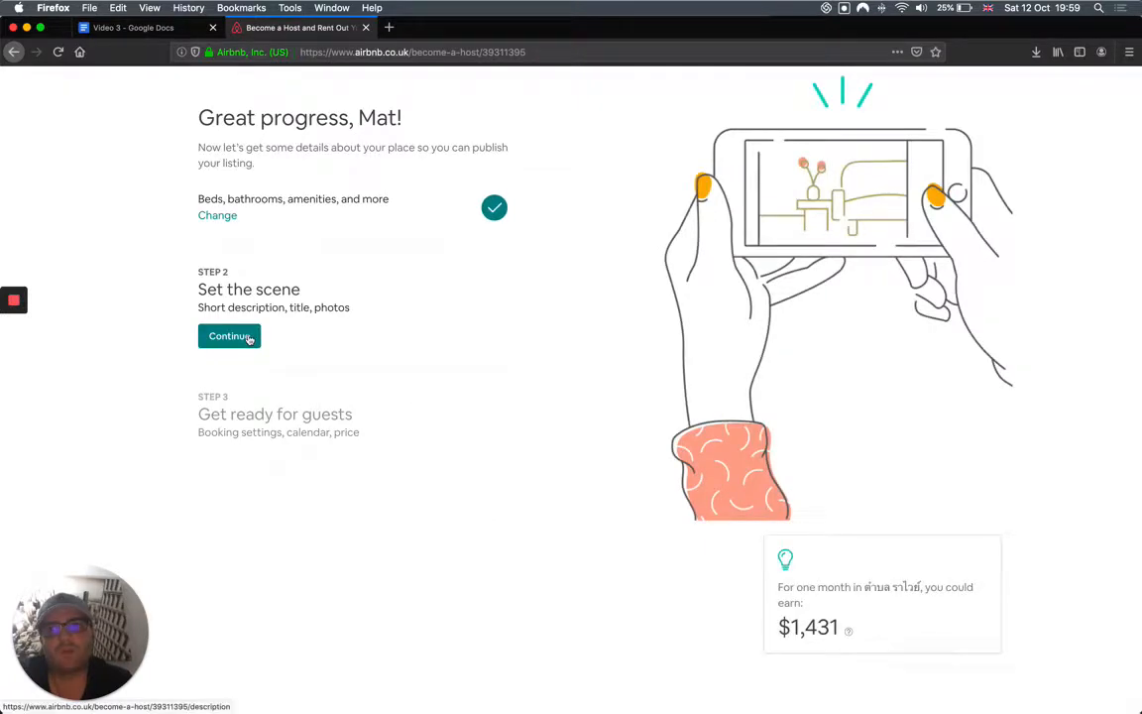
Continue to step 2, Set the scene, and look through the fields on the description page.
click(249, 339)
click(391, 258)
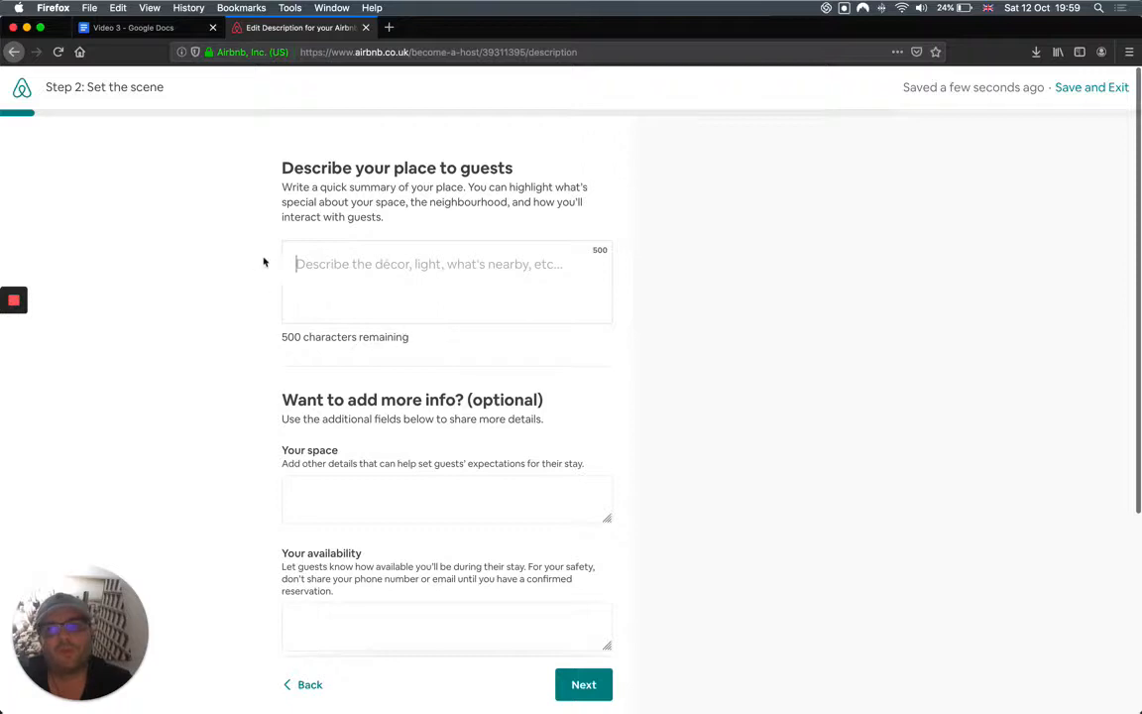
scroll(324, 489, down, 1)
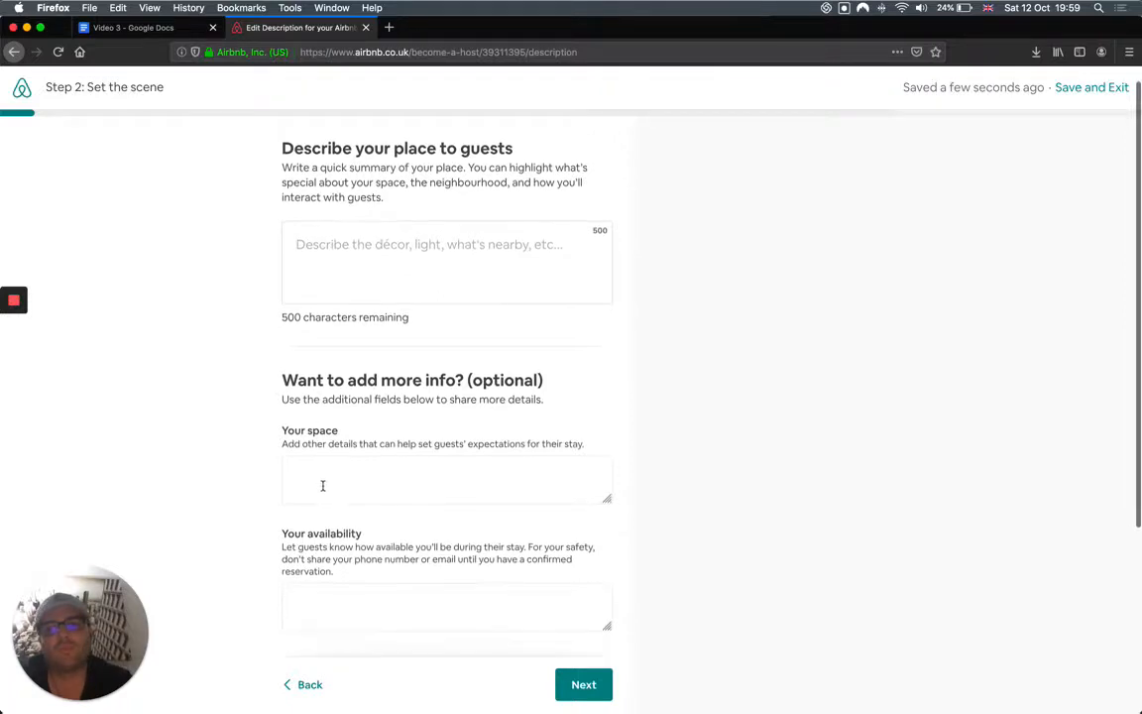
scroll(340, 472, down, 3)
scroll(352, 365, down, 4)
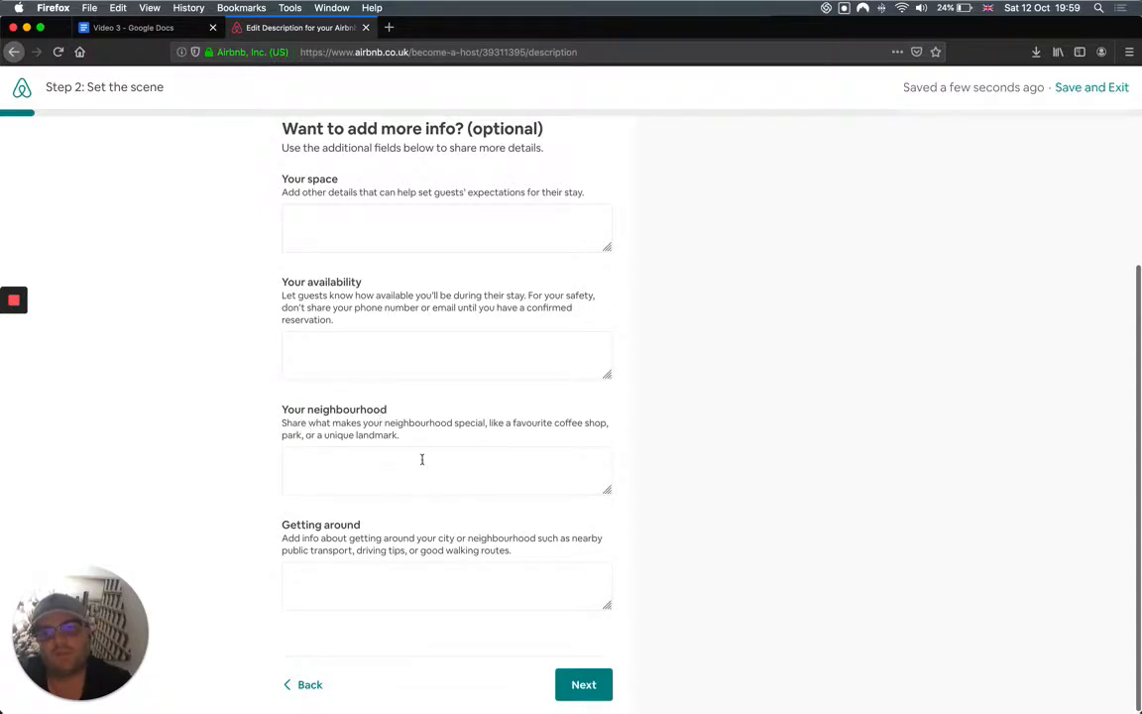
Copy the Summary paragraph from the Google Docs notes into the listing's main description field under Describe your place to guests.
click(133, 27)
click(346, 351)
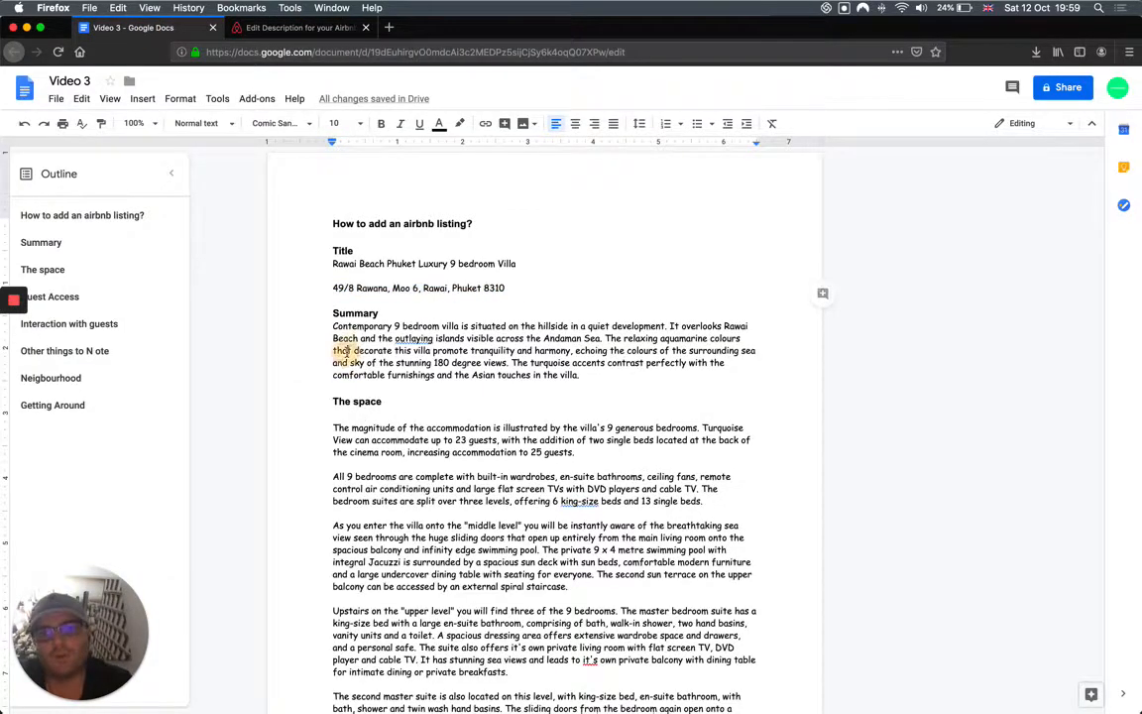
drag(333, 324, 581, 375)
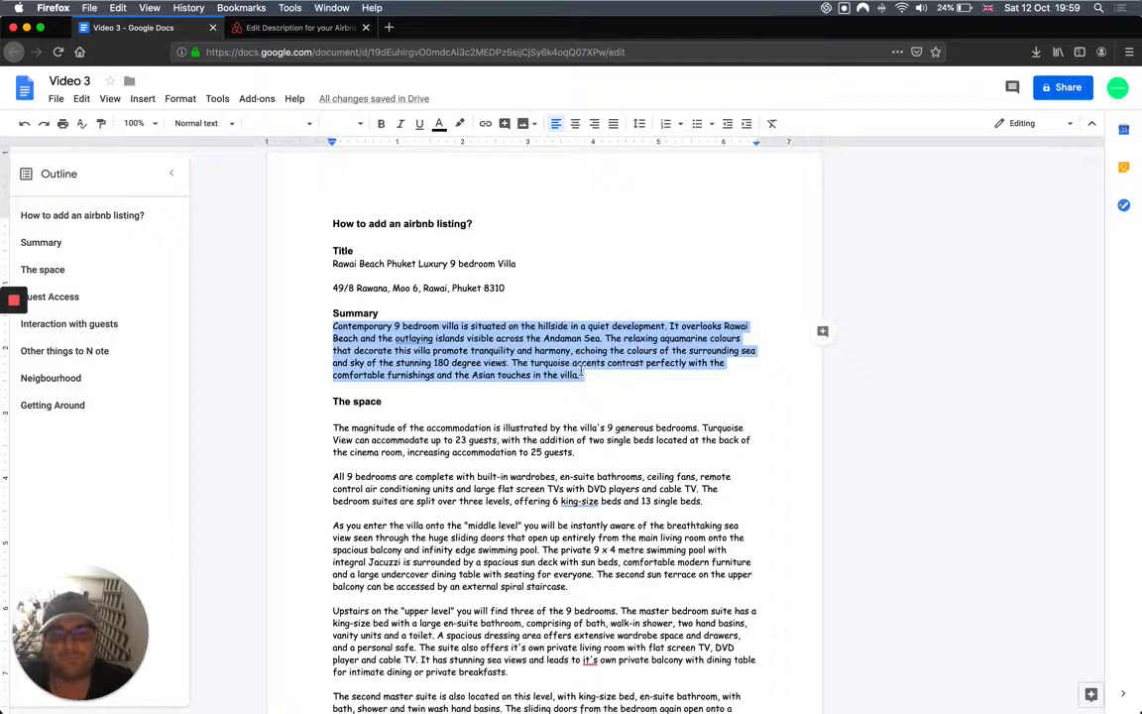
key(super+c)
click(283, 27)
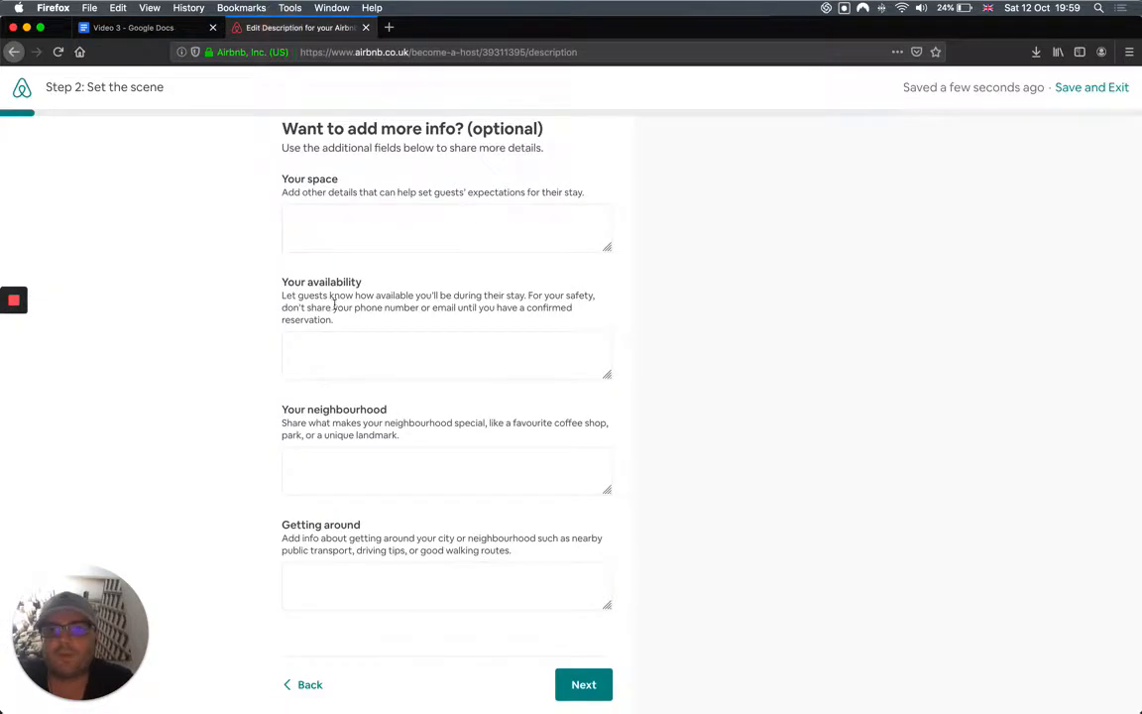
click(325, 206)
scroll(352, 196, up, 2)
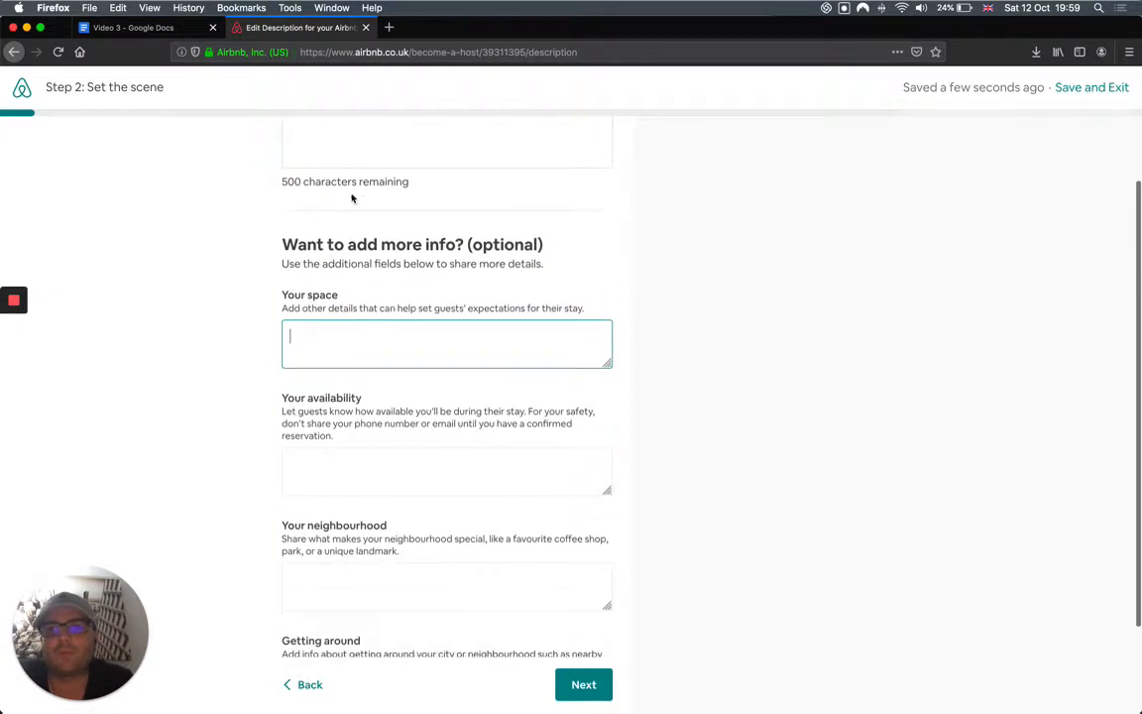
scroll(338, 158, up, 2)
click(331, 214)
key(super+v)
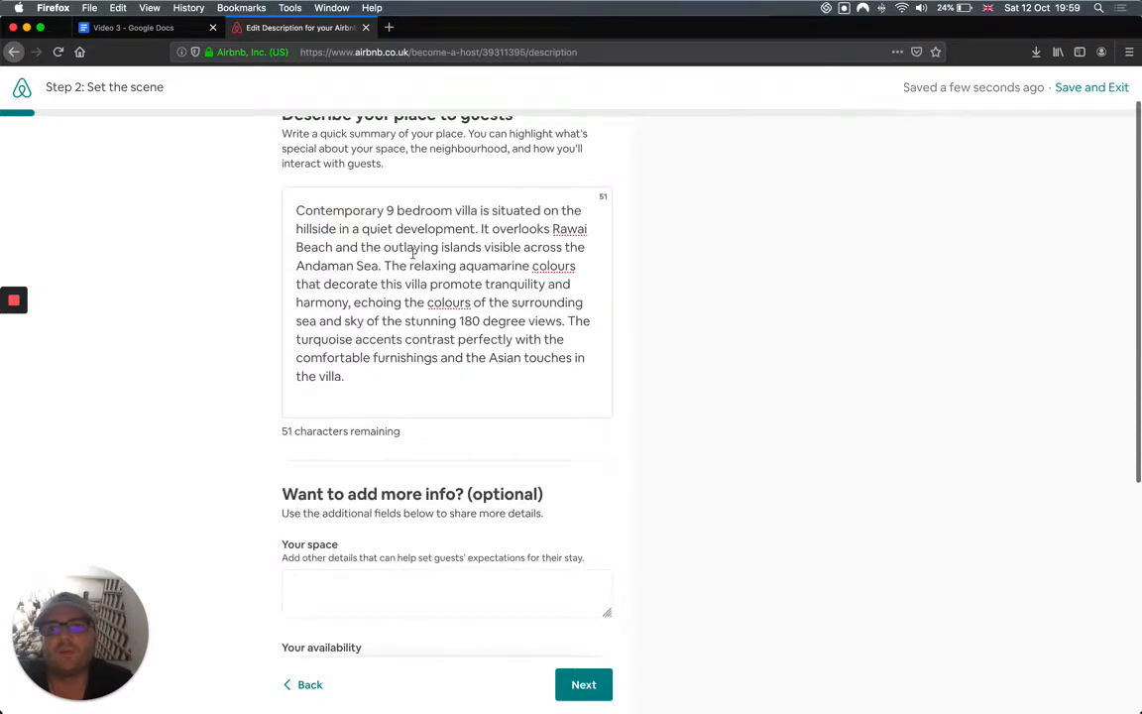
click(458, 305)
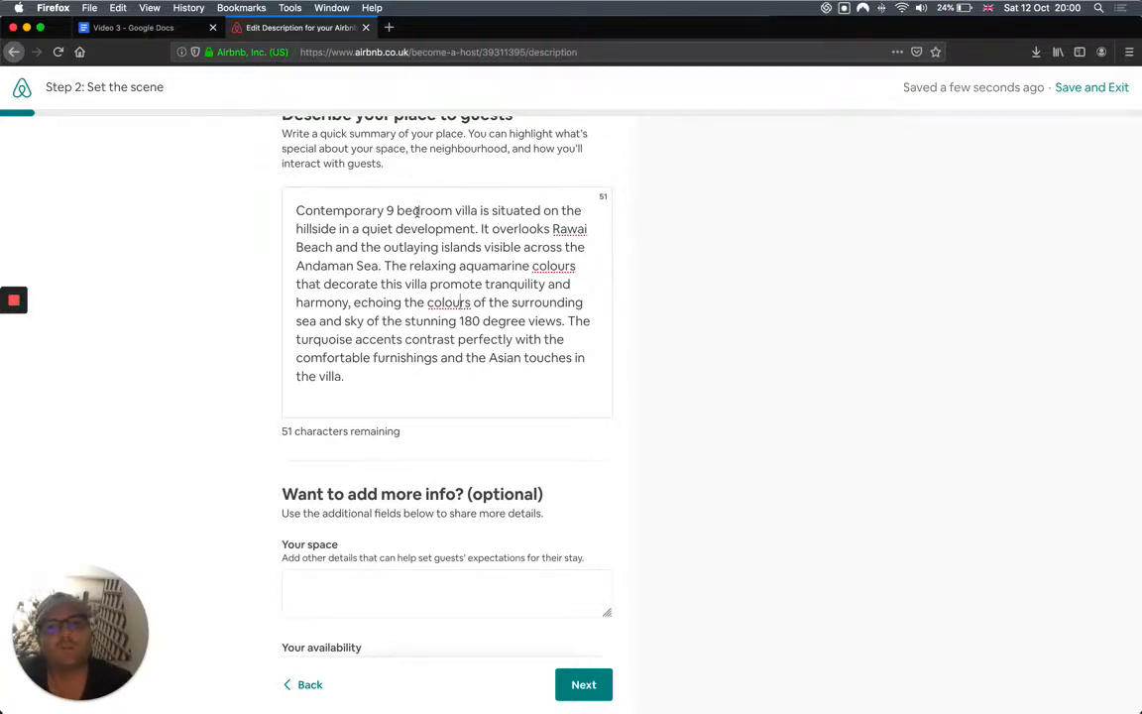
Copy the full text of The space section from the Google Docs notes into the listing's Your space field.
scroll(417, 210, down, 2)
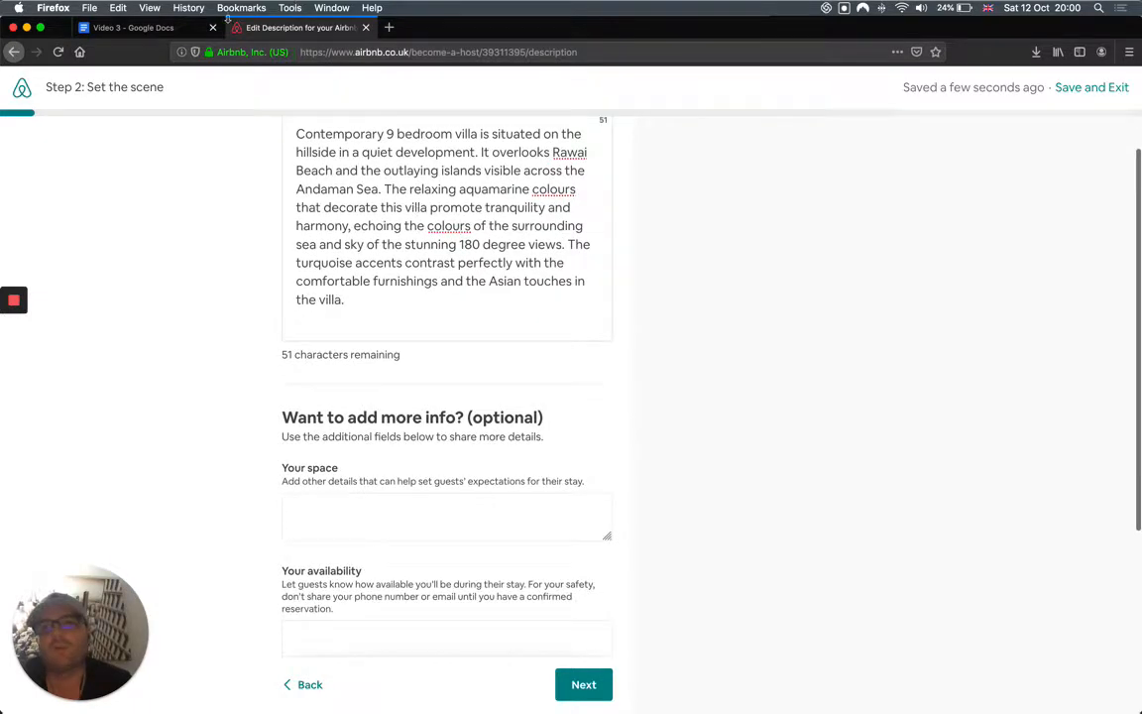
click(157, 28)
scroll(443, 366, down, 1)
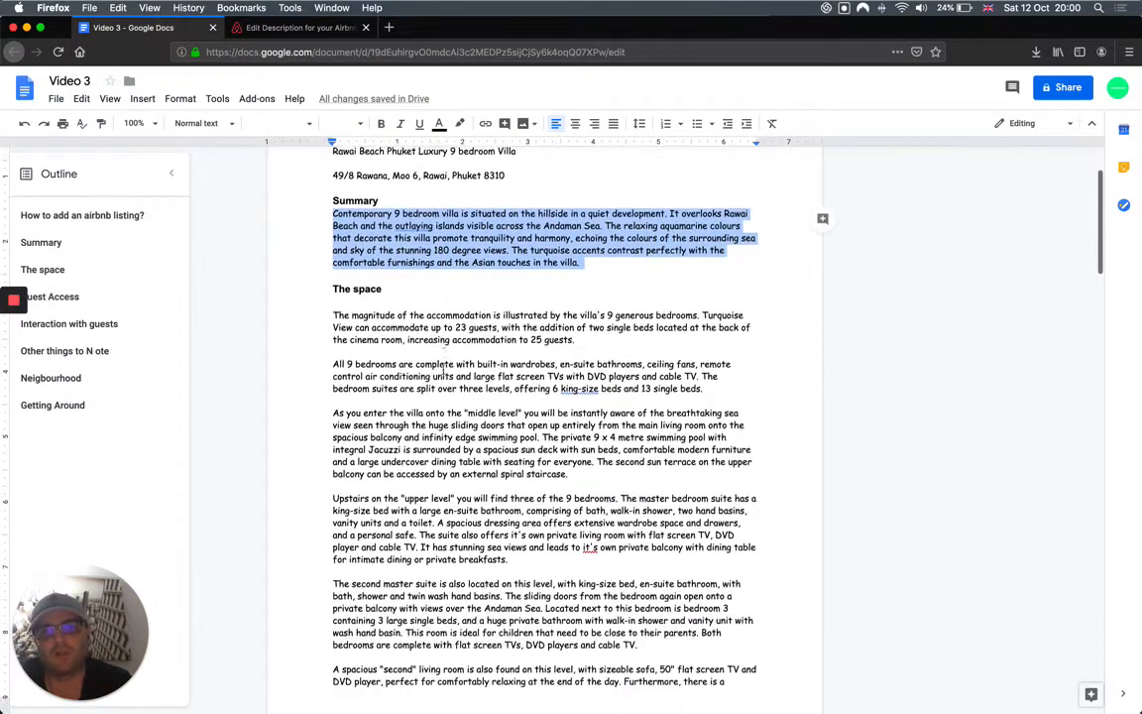
scroll(443, 367, down, 2)
drag(331, 212, 488, 570)
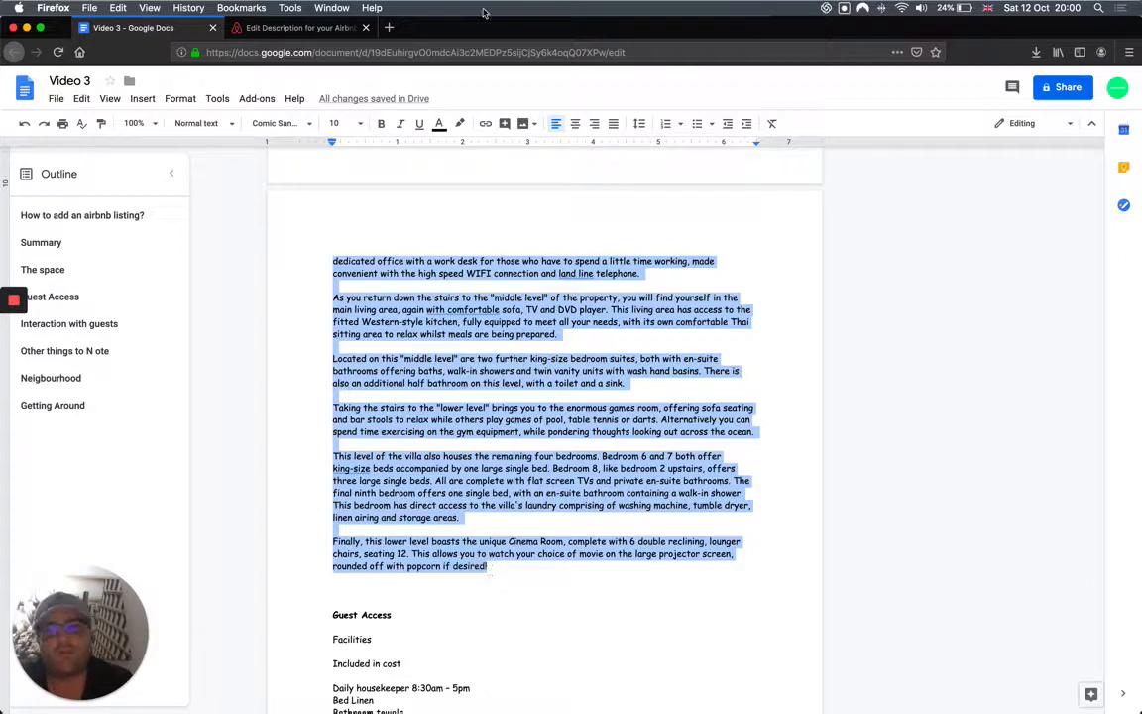
click(302, 27)
scroll(337, 263, down, 3)
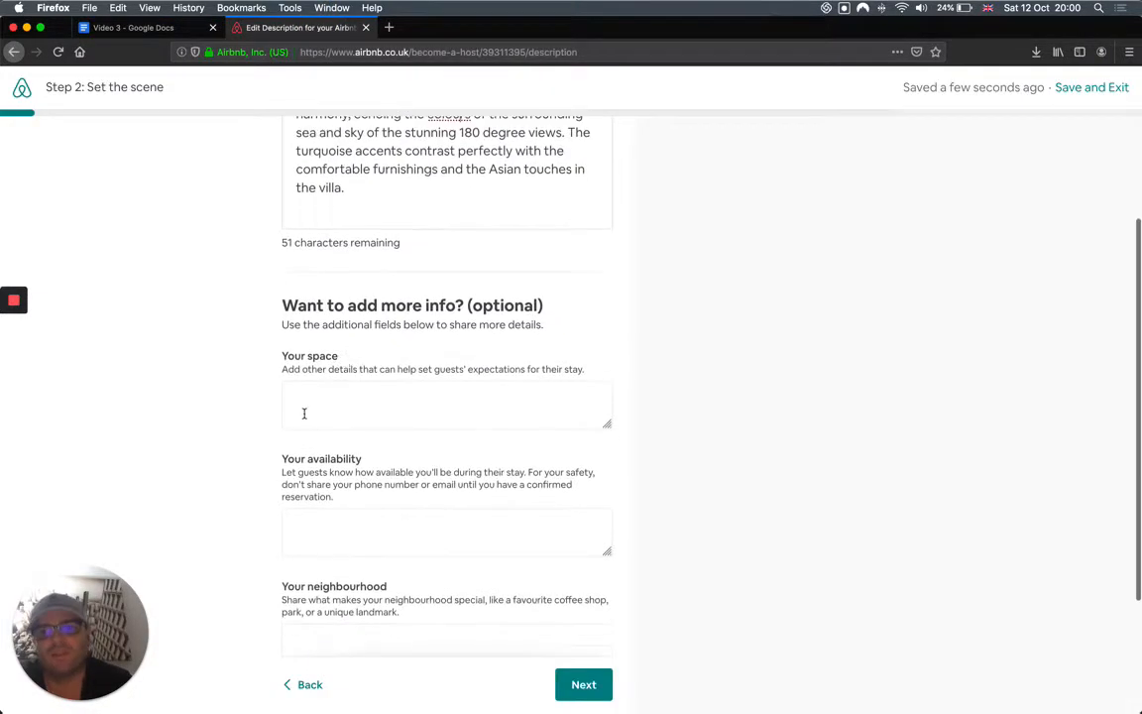
click(303, 411)
key(super+v)
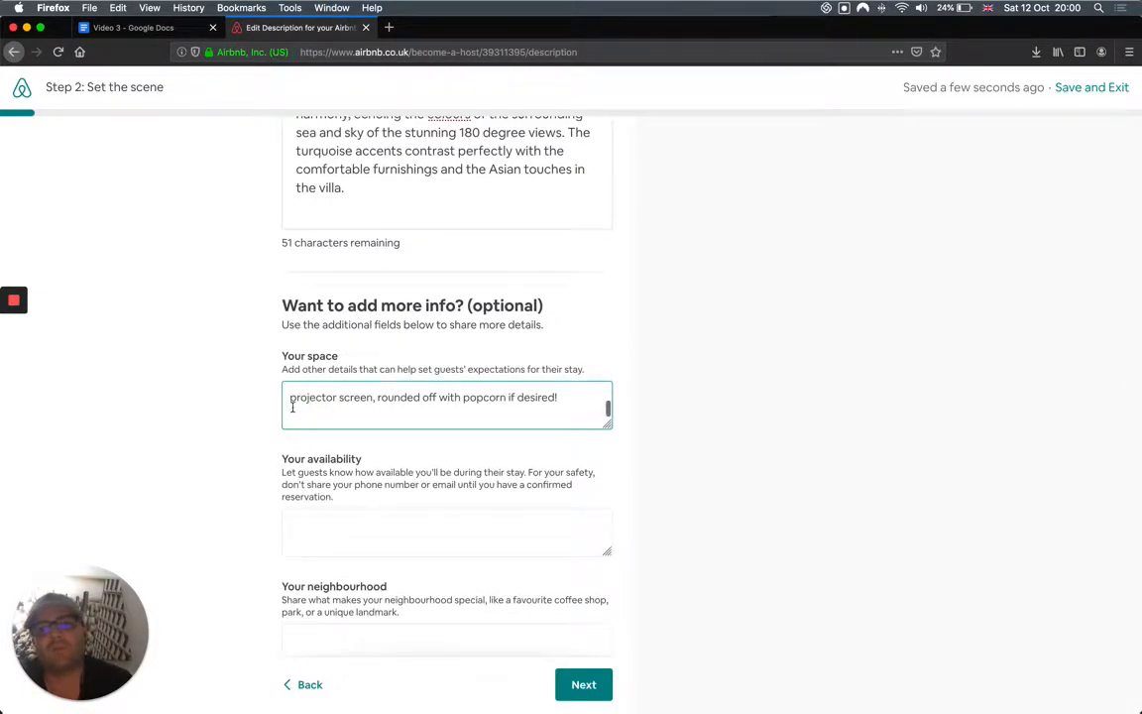
Copy the Neighbourhood text, including the More information paragraph, from the Google Docs notes into the listing's Your neighbourhood field.
click(140, 22)
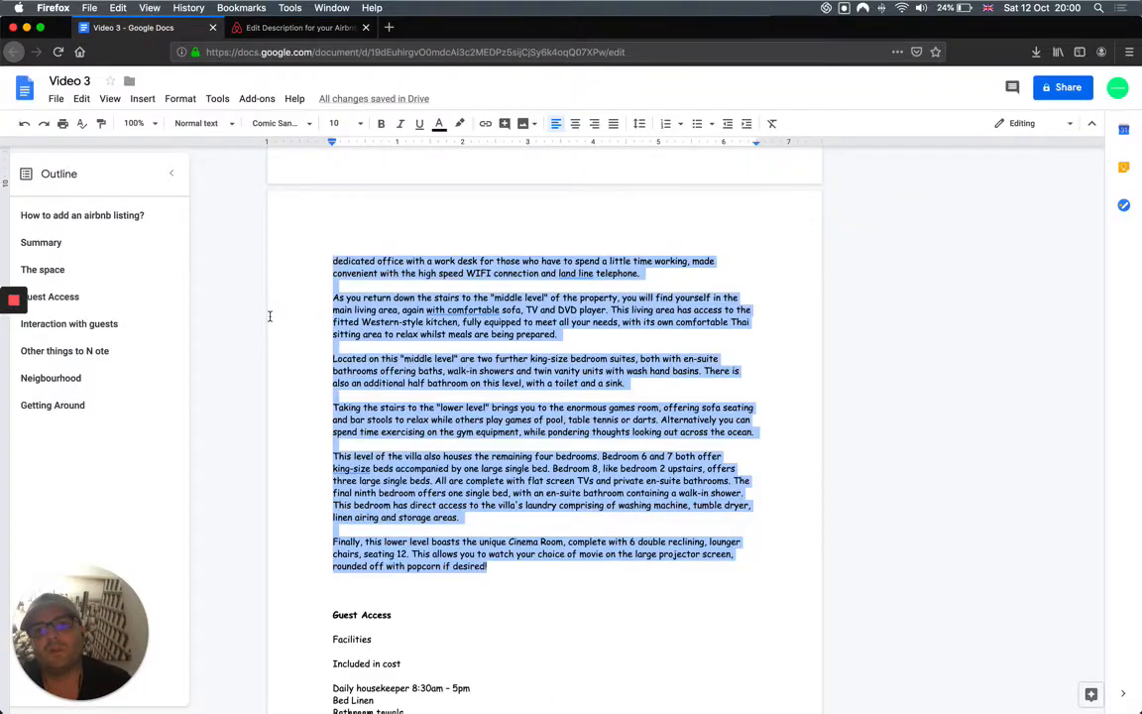
scroll(269, 312, down, 10)
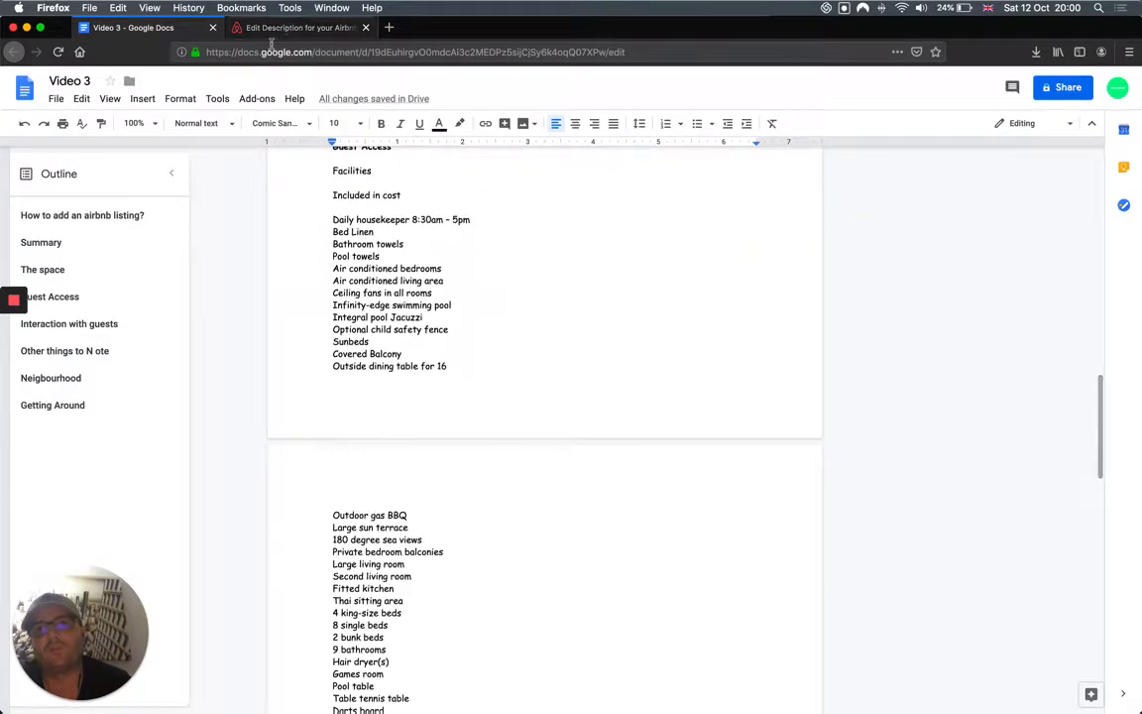
scroll(308, 530, down, 12)
scroll(308, 530, down, 12)
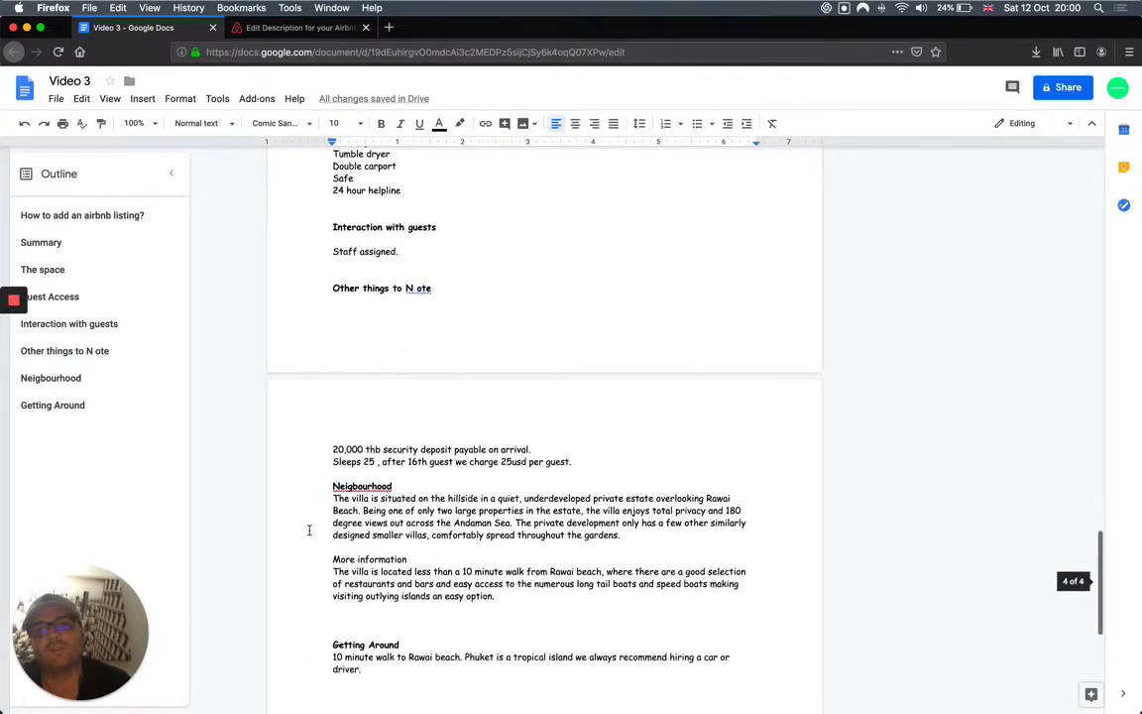
drag(335, 392, 431, 466)
click(333, 393)
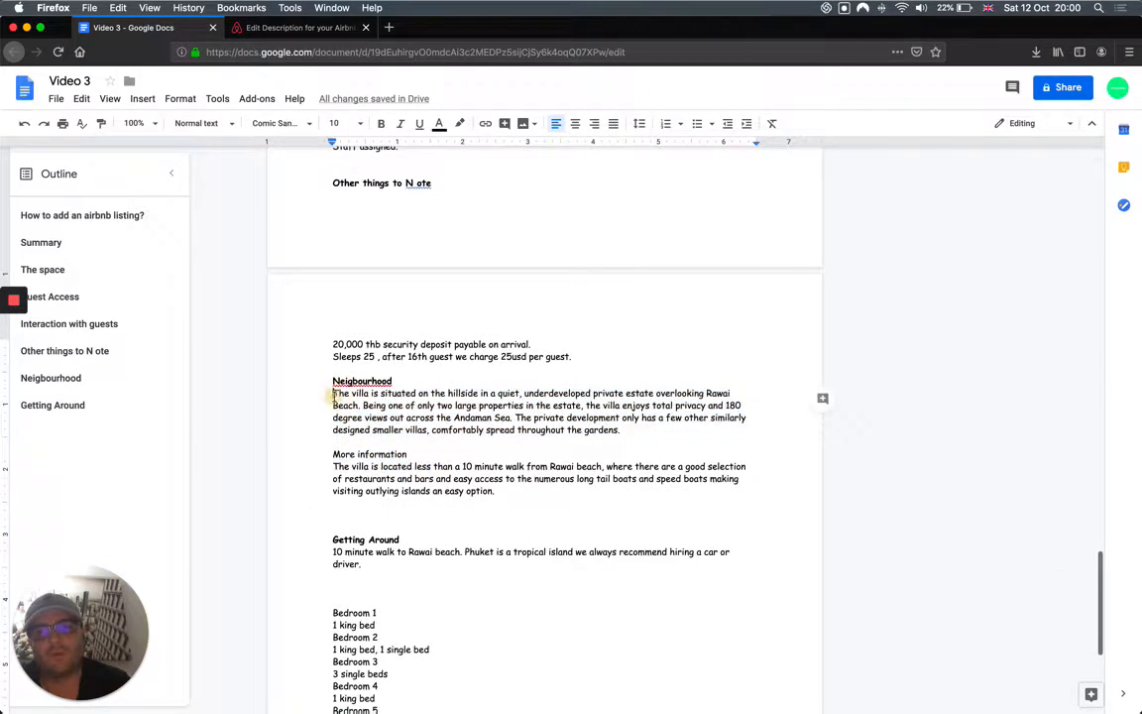
drag(333, 392, 505, 488)
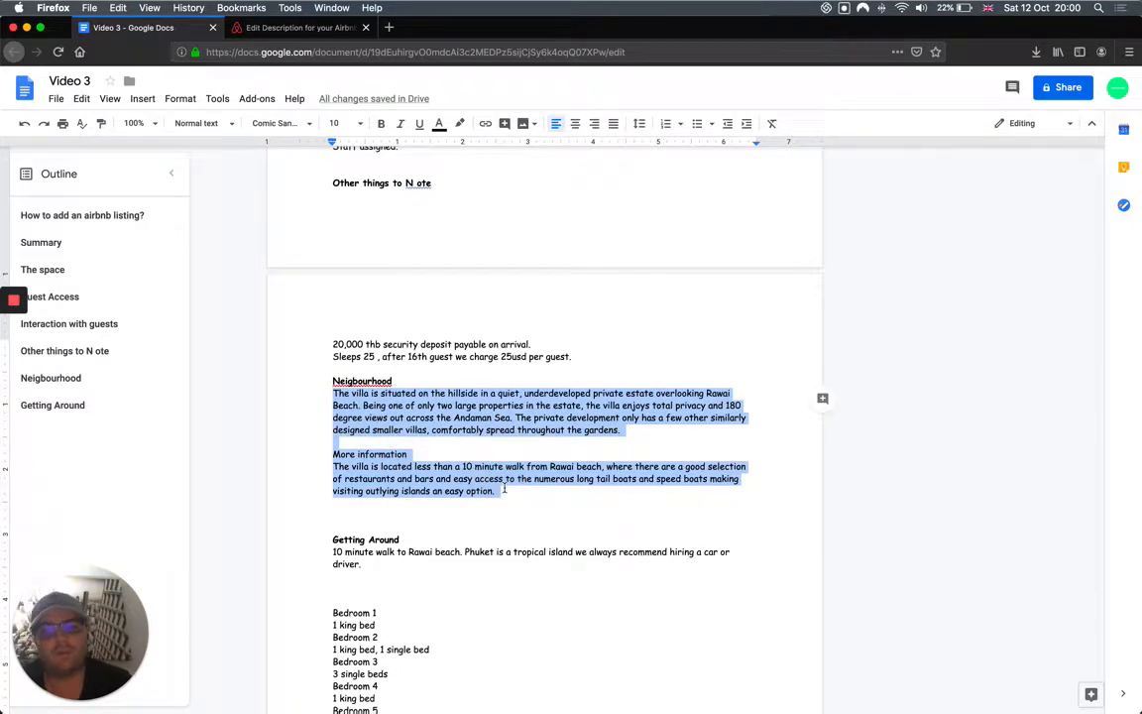
click(297, 27)
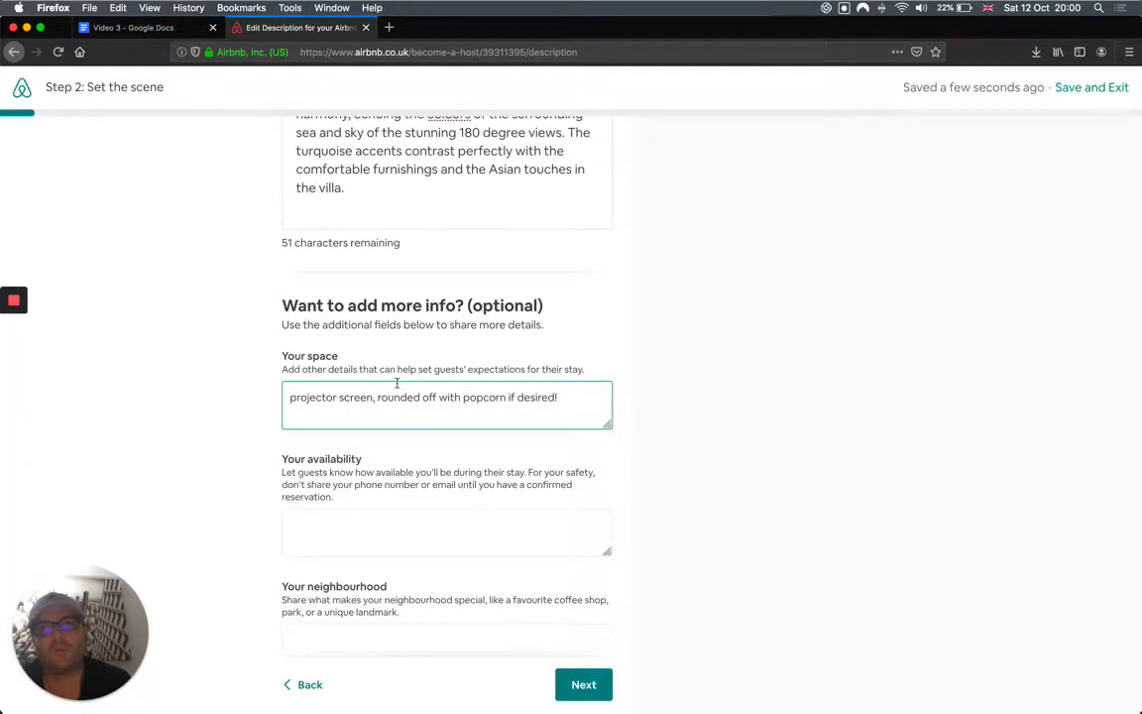
scroll(313, 519, down, 2)
click(313, 507)
key(cmd+v)
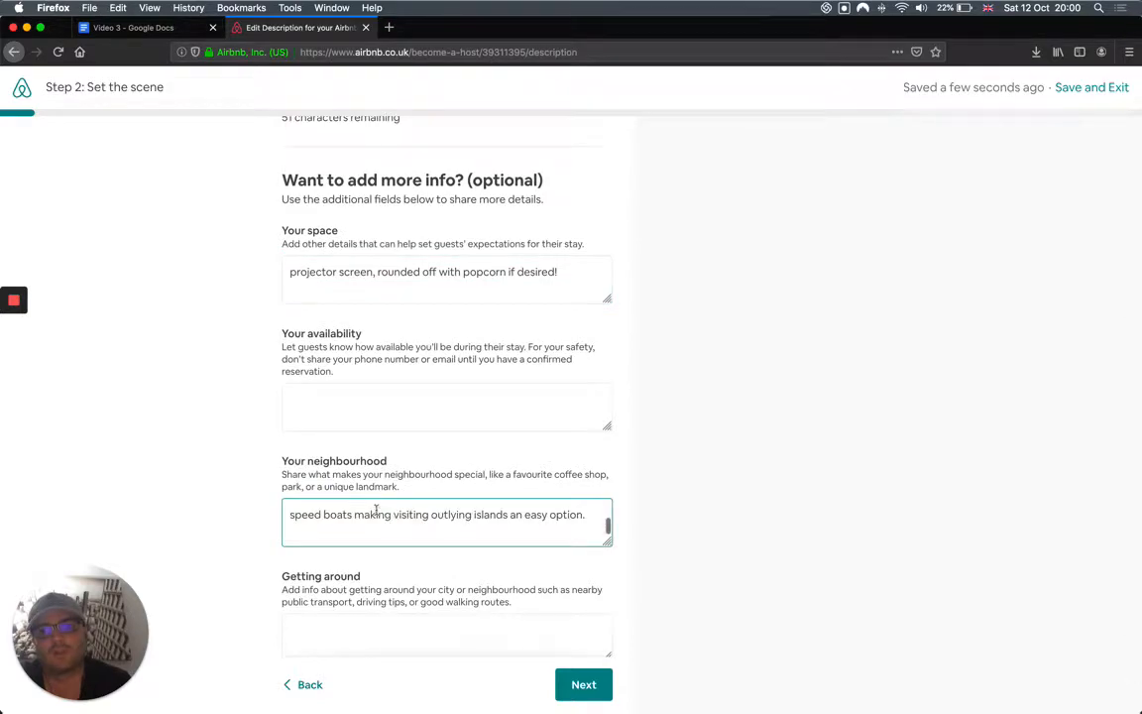
Copy the Getting Around text with the bedroom and bed list below it from the Google Docs notes into the listing's Getting around field.
click(159, 28)
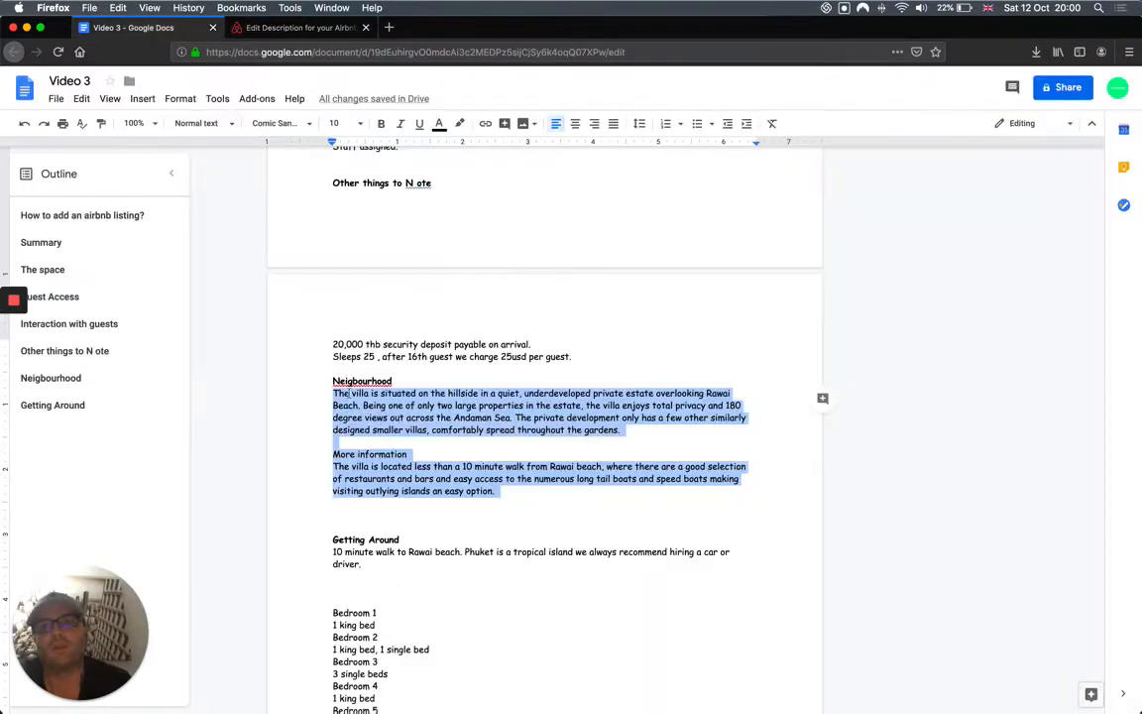
scroll(327, 402, down, 3)
click(332, 387)
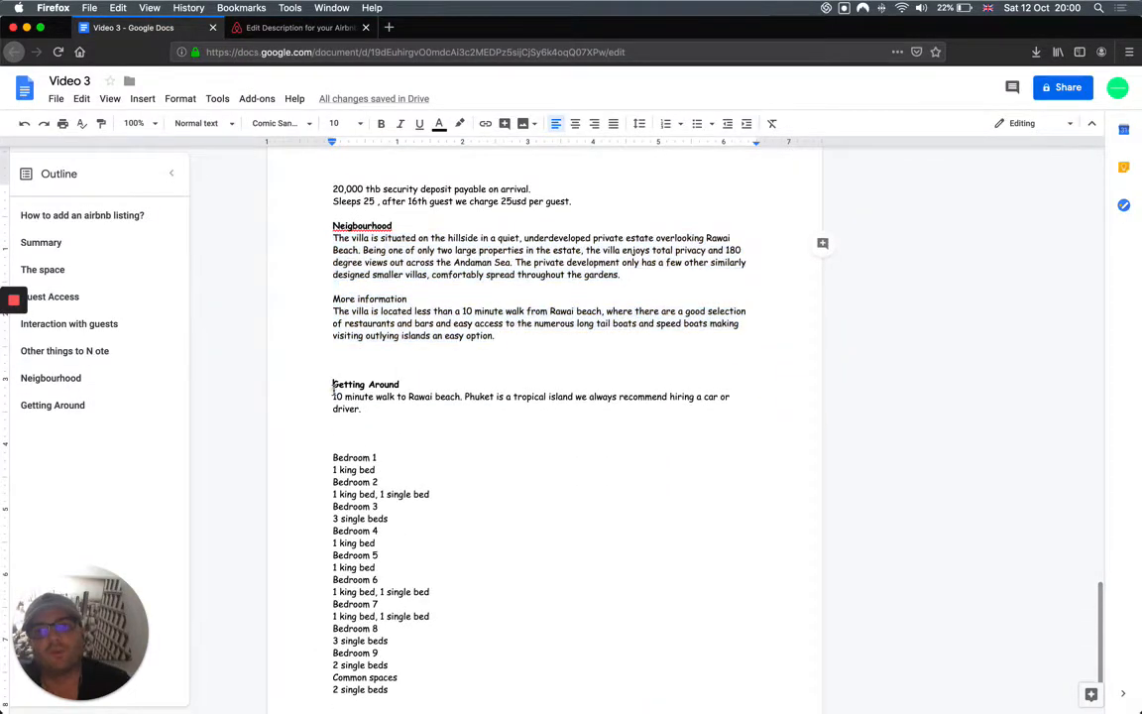
drag(334, 387, 339, 522)
click(341, 407)
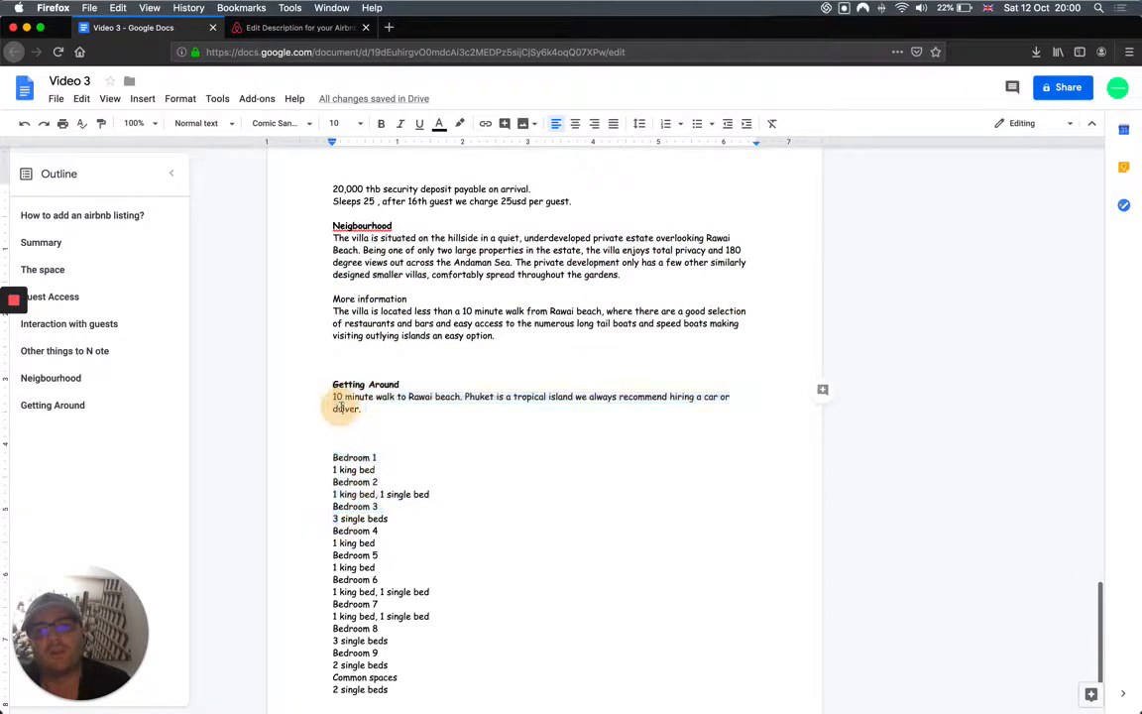
drag(333, 397, 395, 598)
click(333, 398)
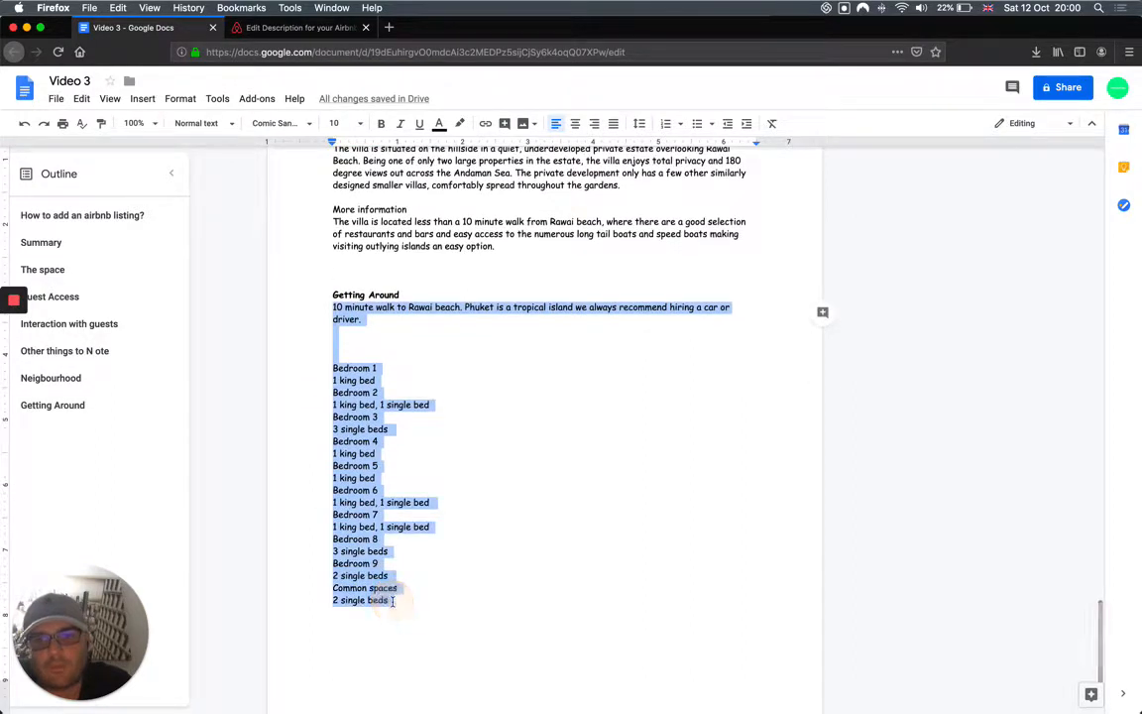
click(287, 27)
scroll(326, 509, down, 1)
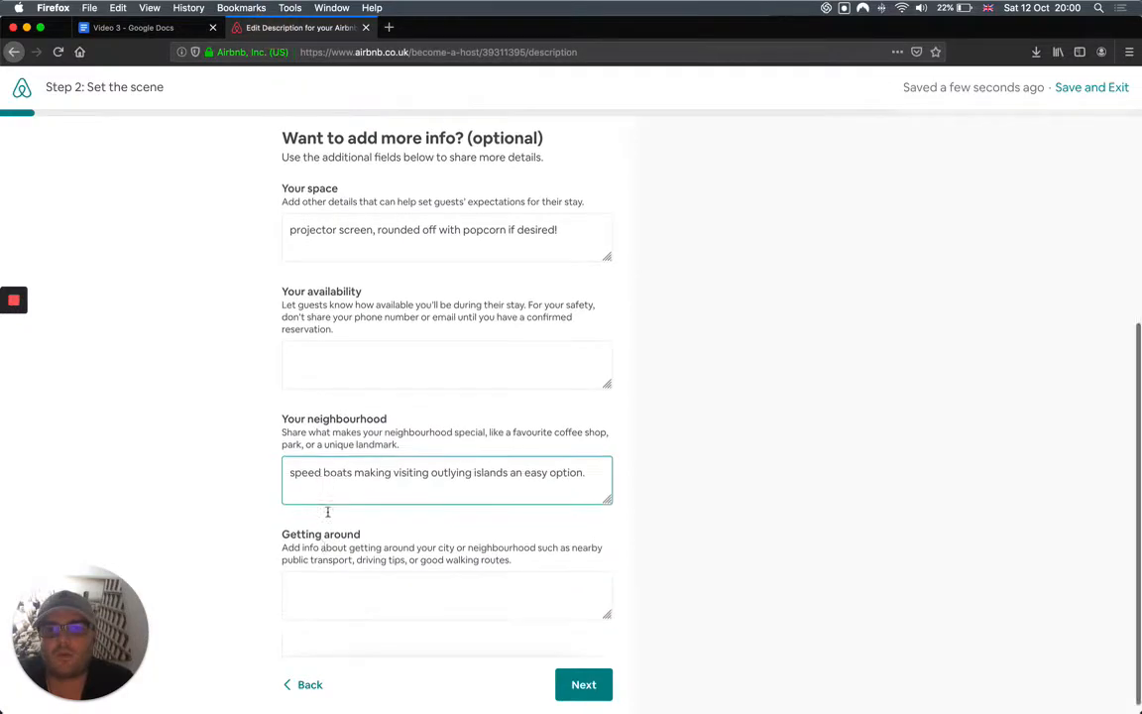
click(319, 568)
key(cmd+v)
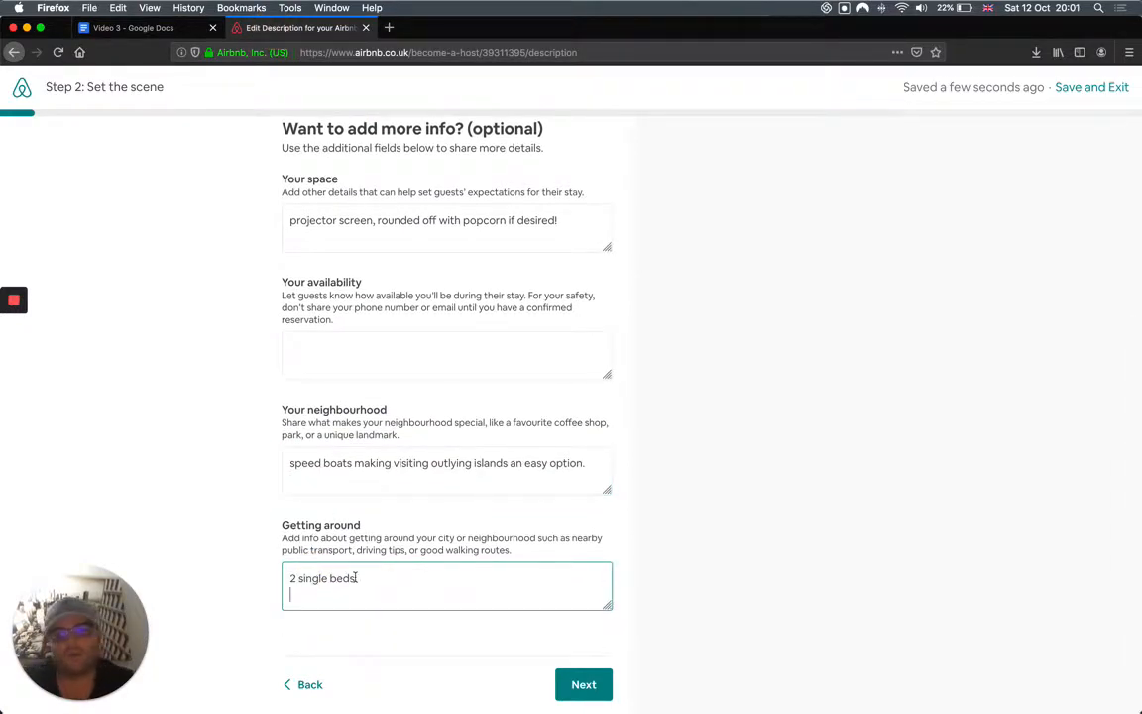
Review the filled-in description fields and continue to the Name your place page.
scroll(337, 580, up, 3)
scroll(354, 577, up, 5)
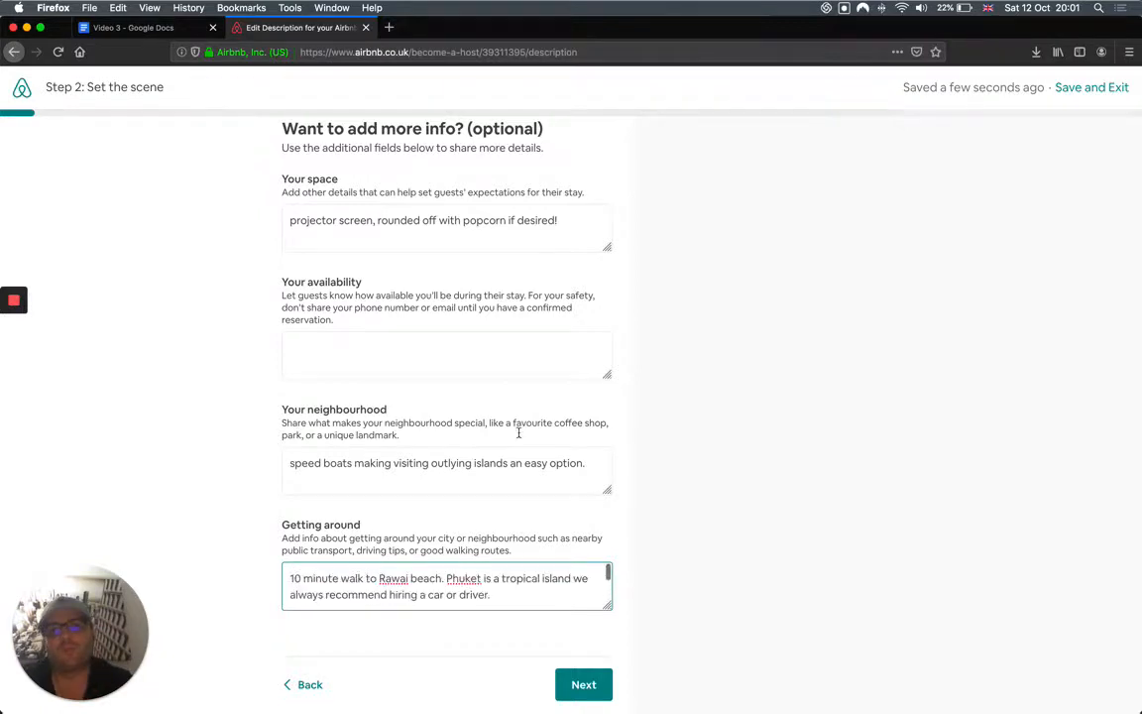
scroll(517, 433, up, 6)
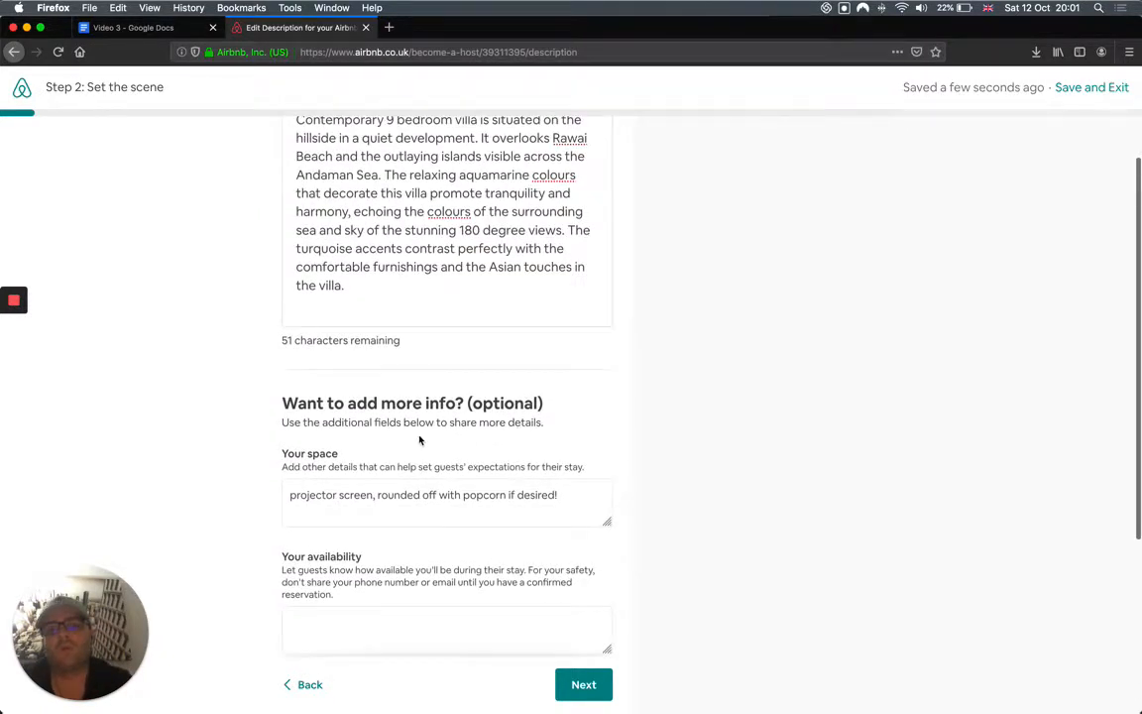
scroll(420, 440, up, 3)
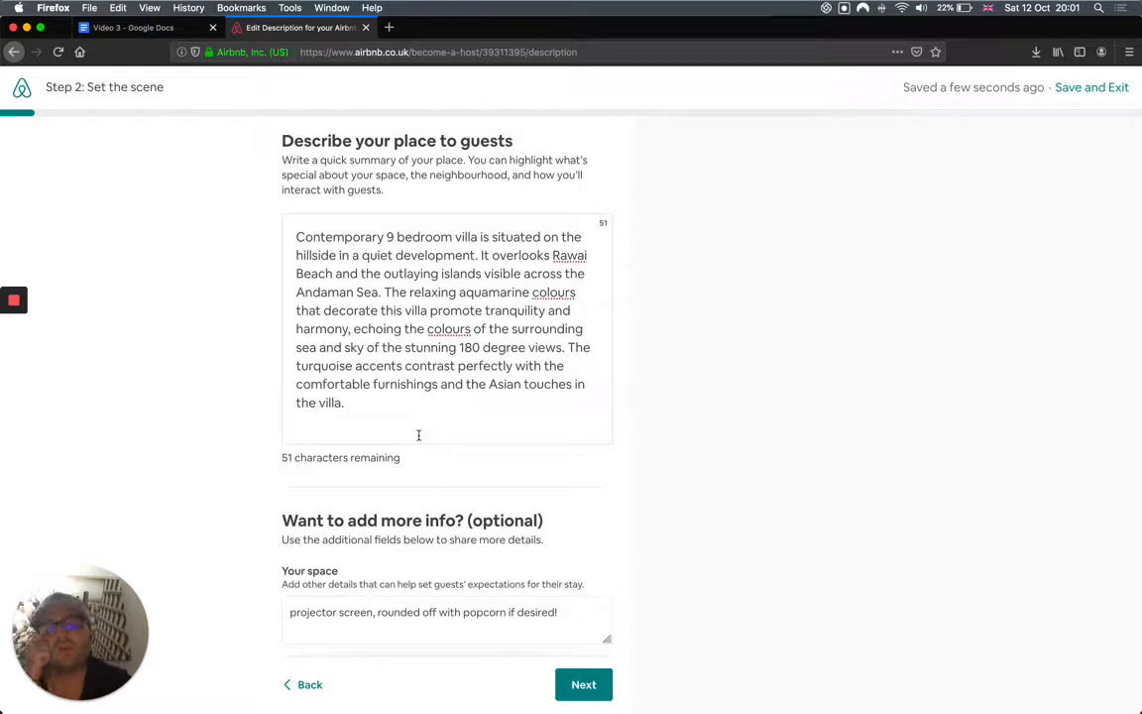
click(584, 685)
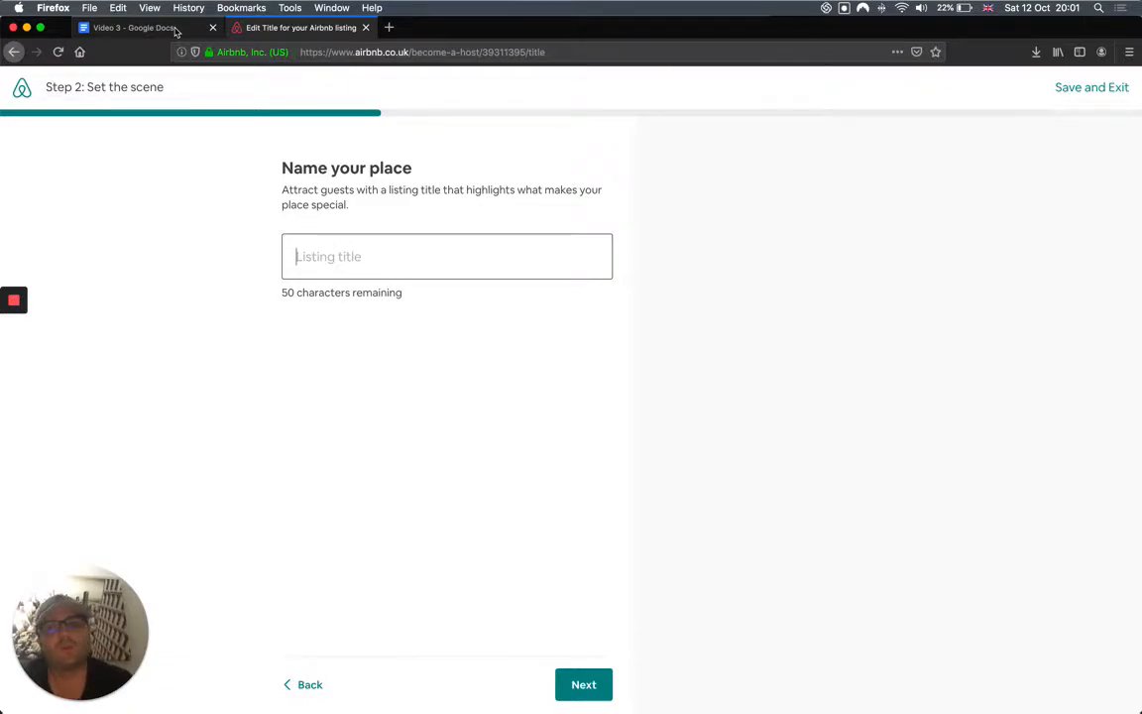
Copy the title "Rawai Beach Phuket Luxury 9 bedroom Villa" from the Google Docs notes into the Airbnb listing title and continue to the photos page.
click(176, 30)
scroll(364, 263, up, 15)
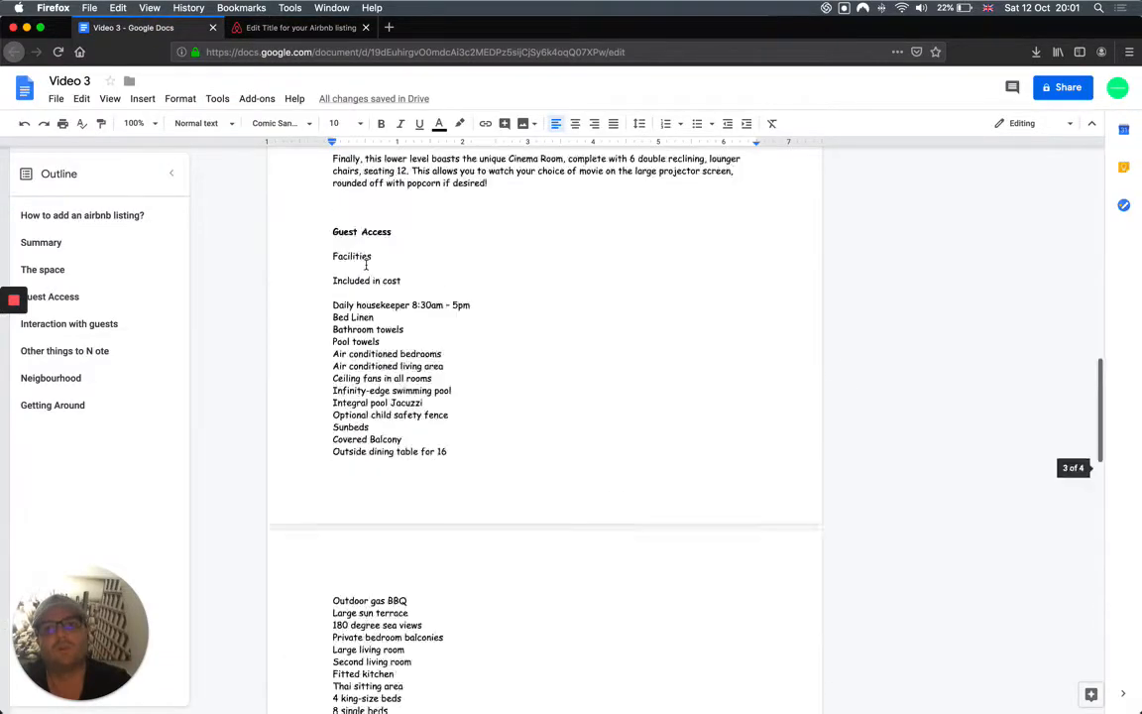
scroll(364, 263, up, 10)
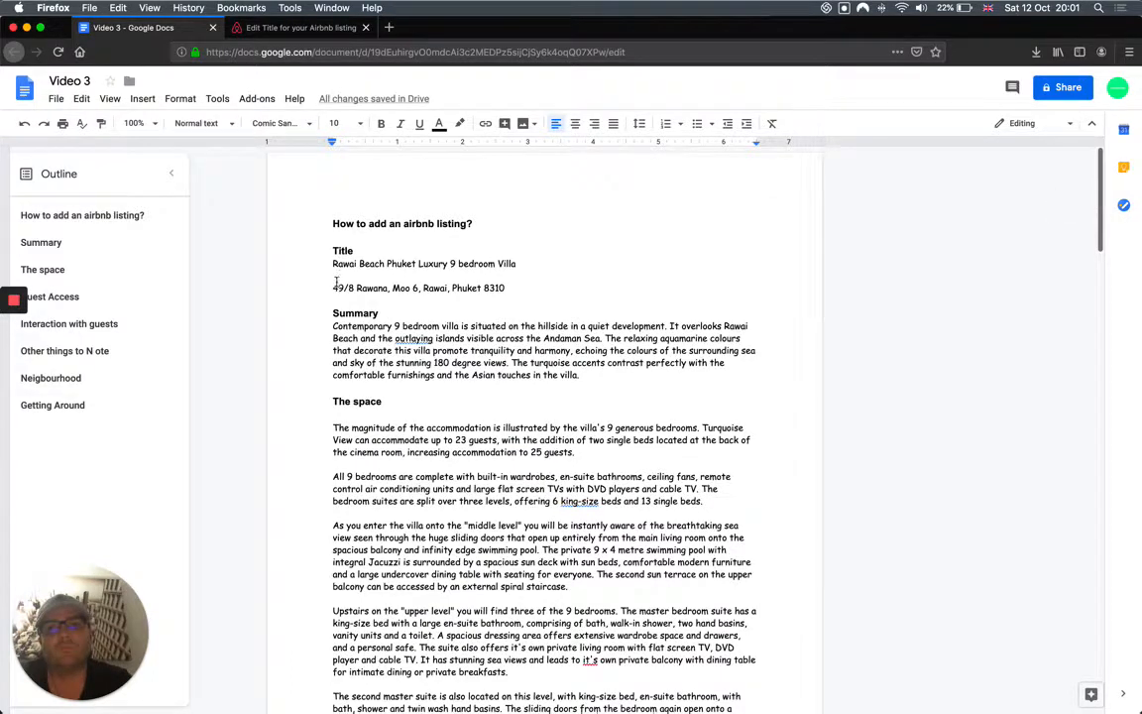
drag(333, 264, 516, 261)
key(super+c)
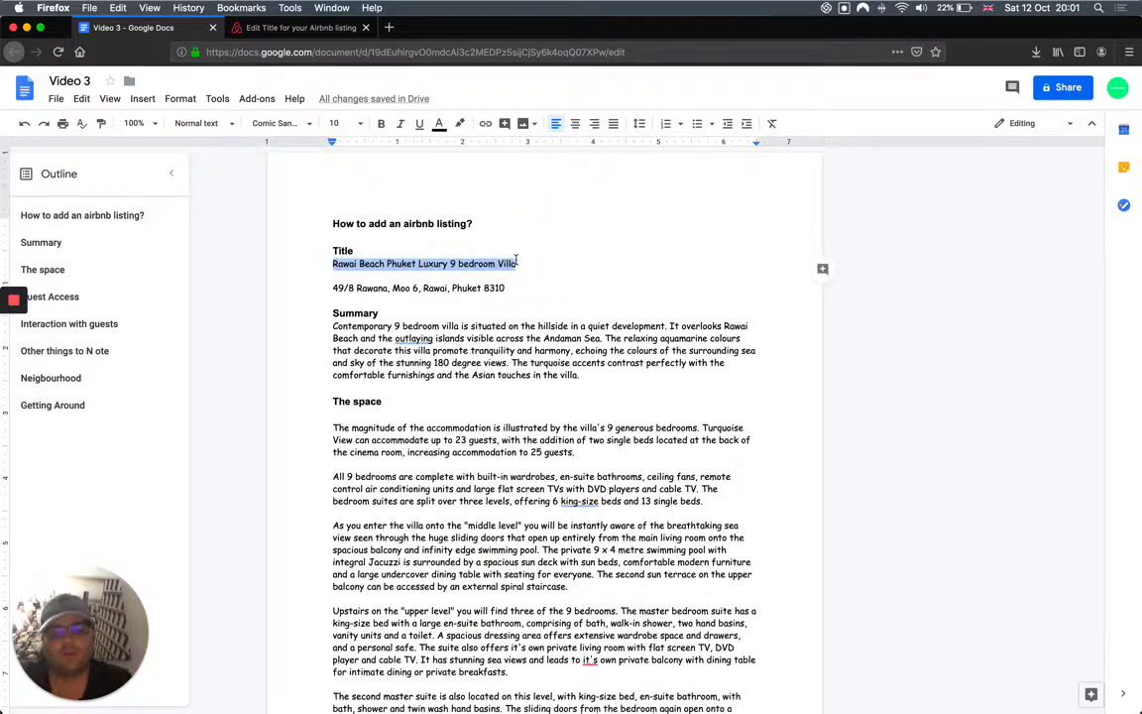
click(293, 29)
key(super+v)
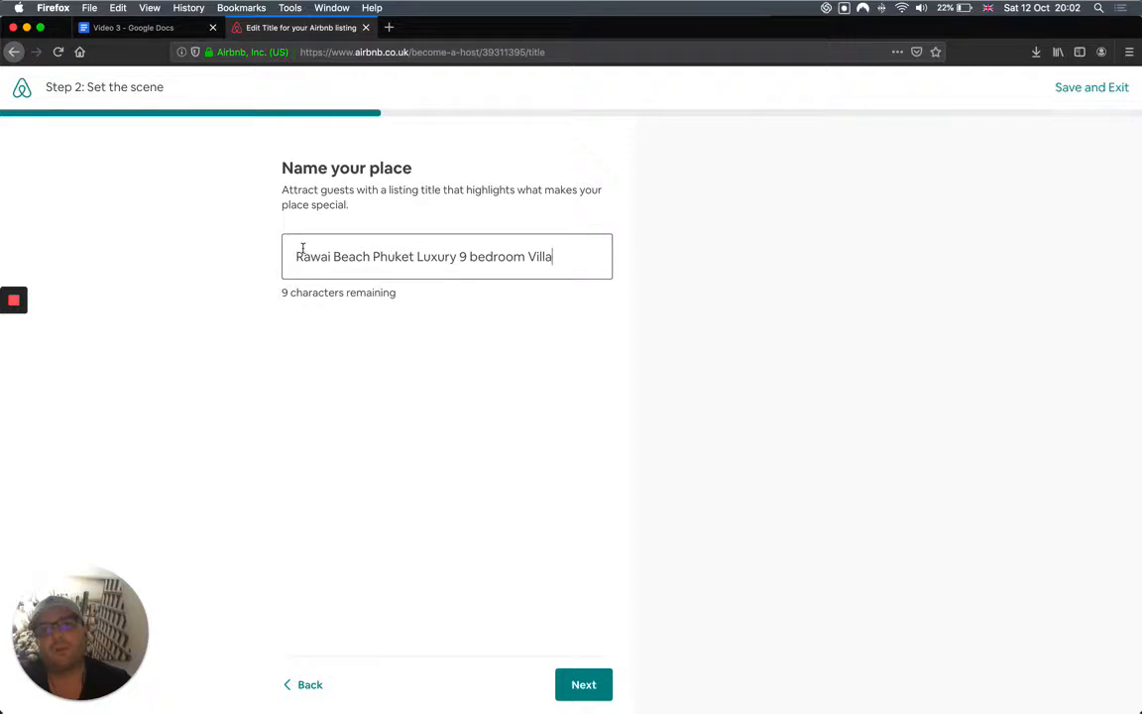
click(589, 691)
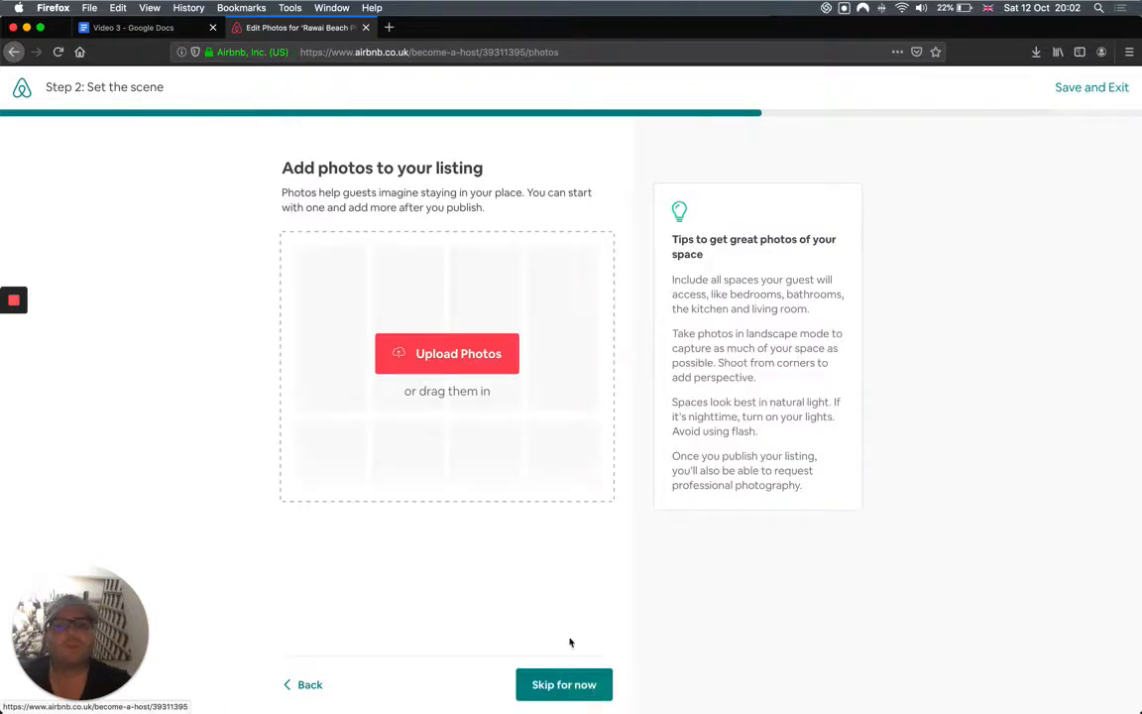
Upload the villa images from the Turq folder on the Desktop to the listing.
click(428, 362)
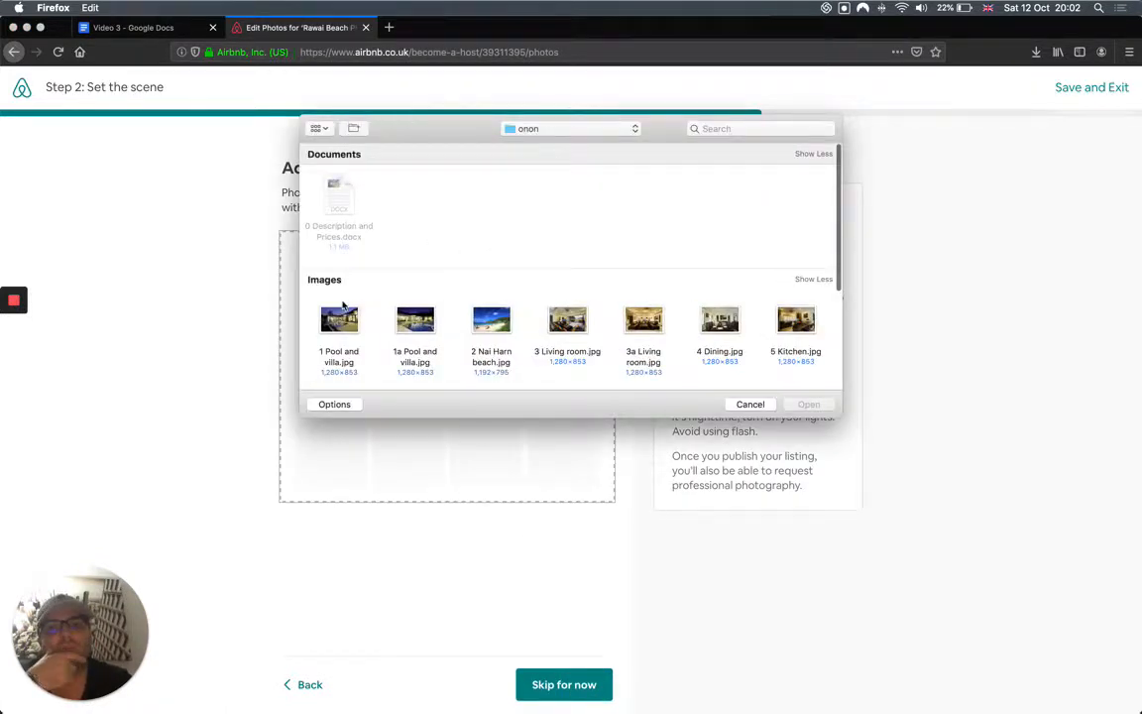
click(557, 128)
click(541, 144)
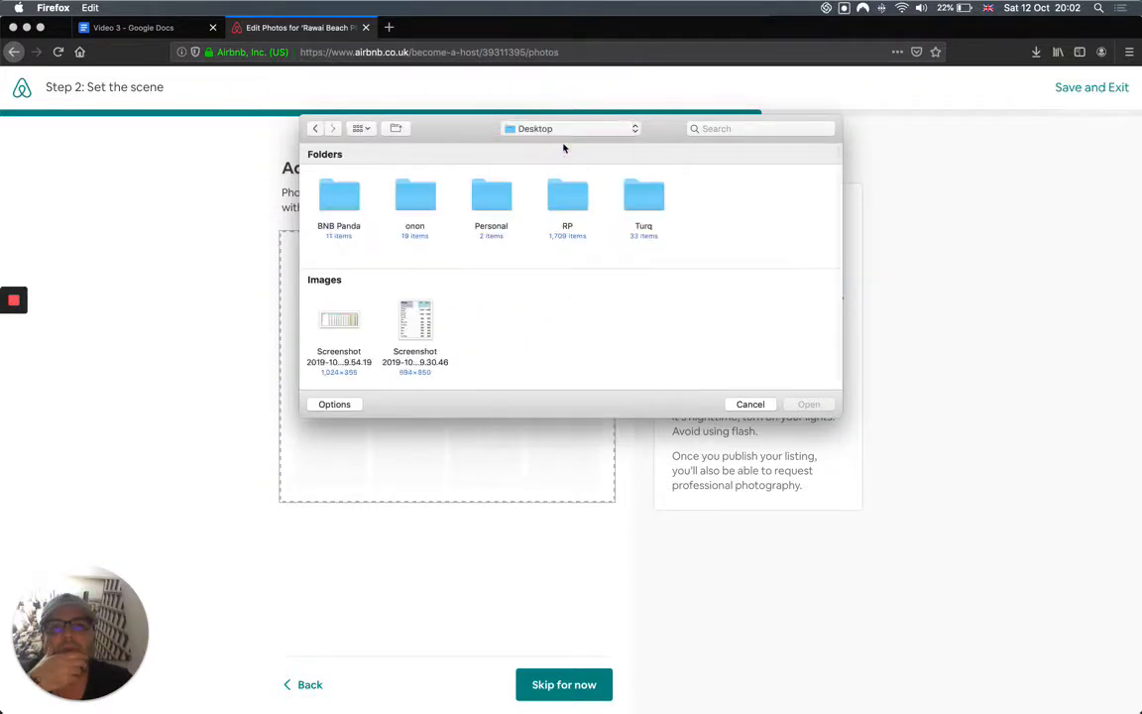
double_click(643, 196)
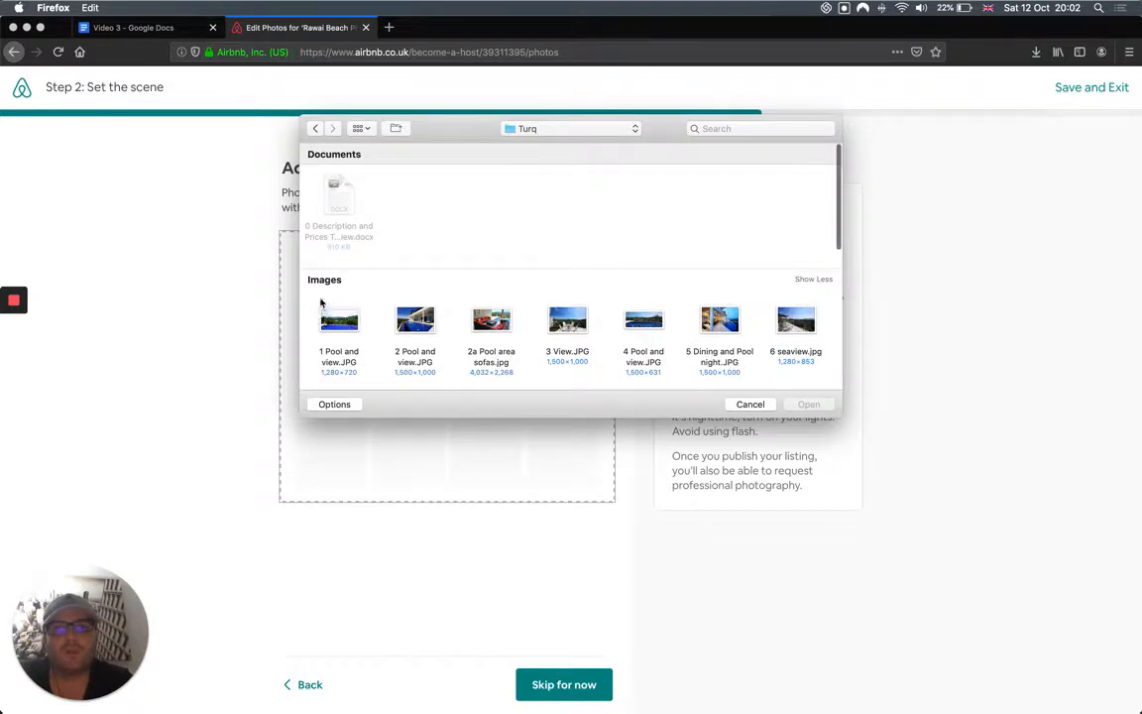
drag(320, 302, 807, 393)
click(808, 402)
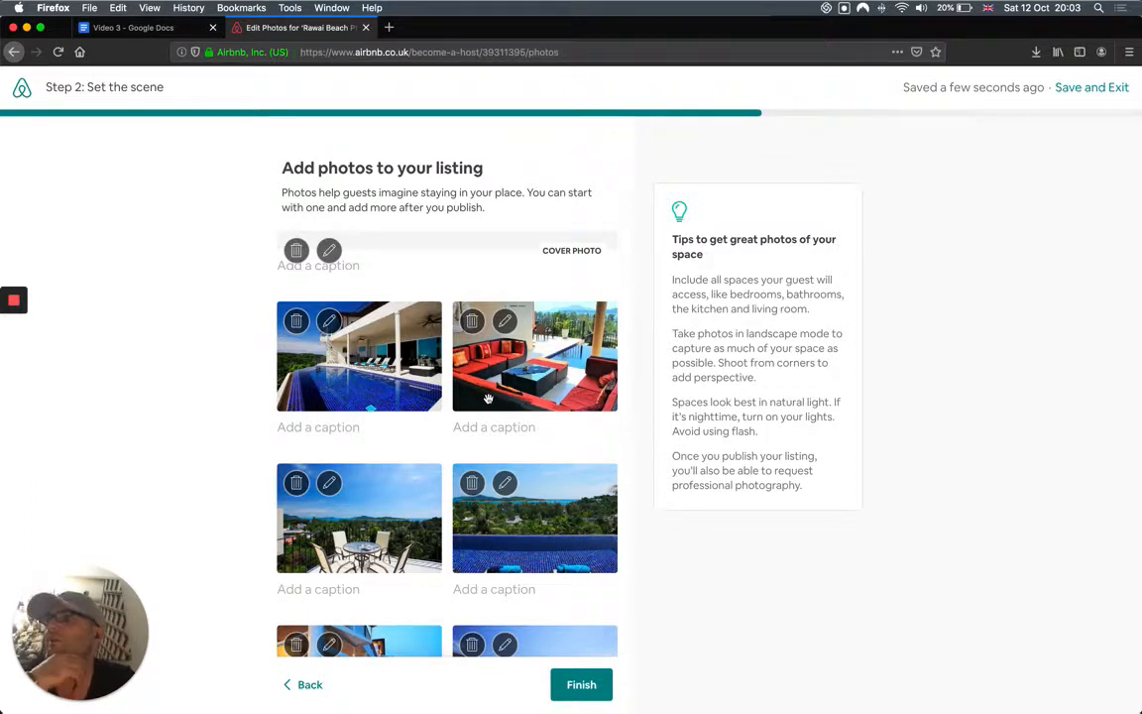
Look through the uploaded listing photos and view the cover photo in the photo editor without changing it.
scroll(488, 398, down, 2)
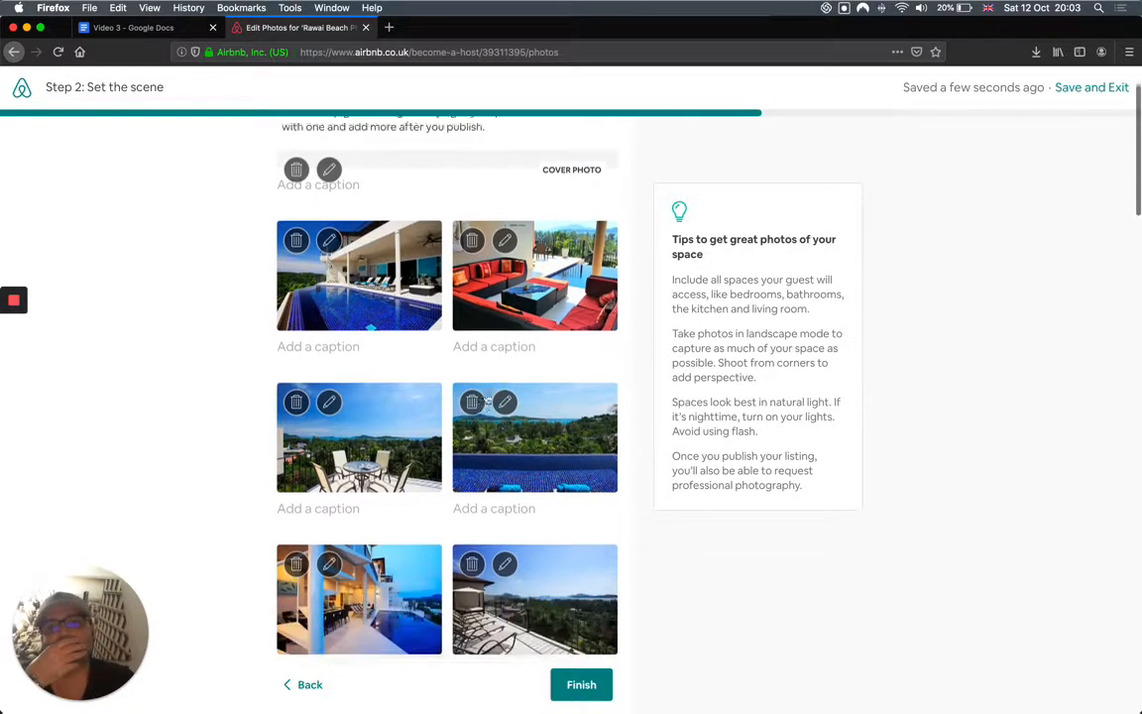
scroll(488, 398, down, 2)
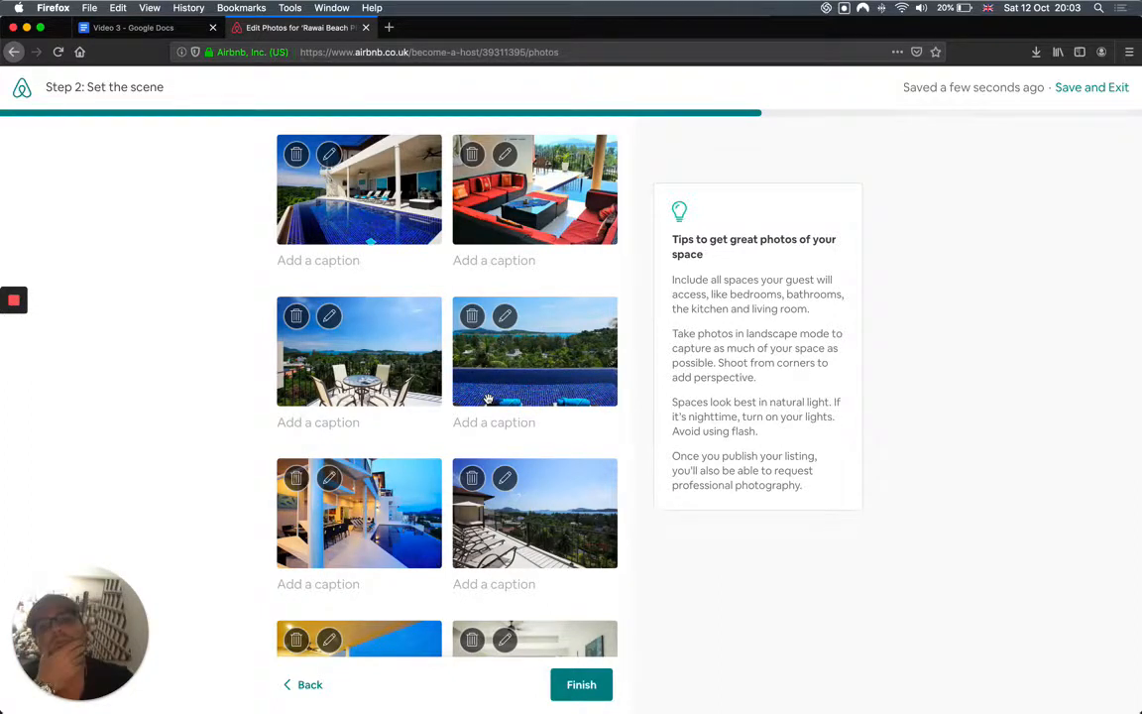
scroll(488, 398, down, 20)
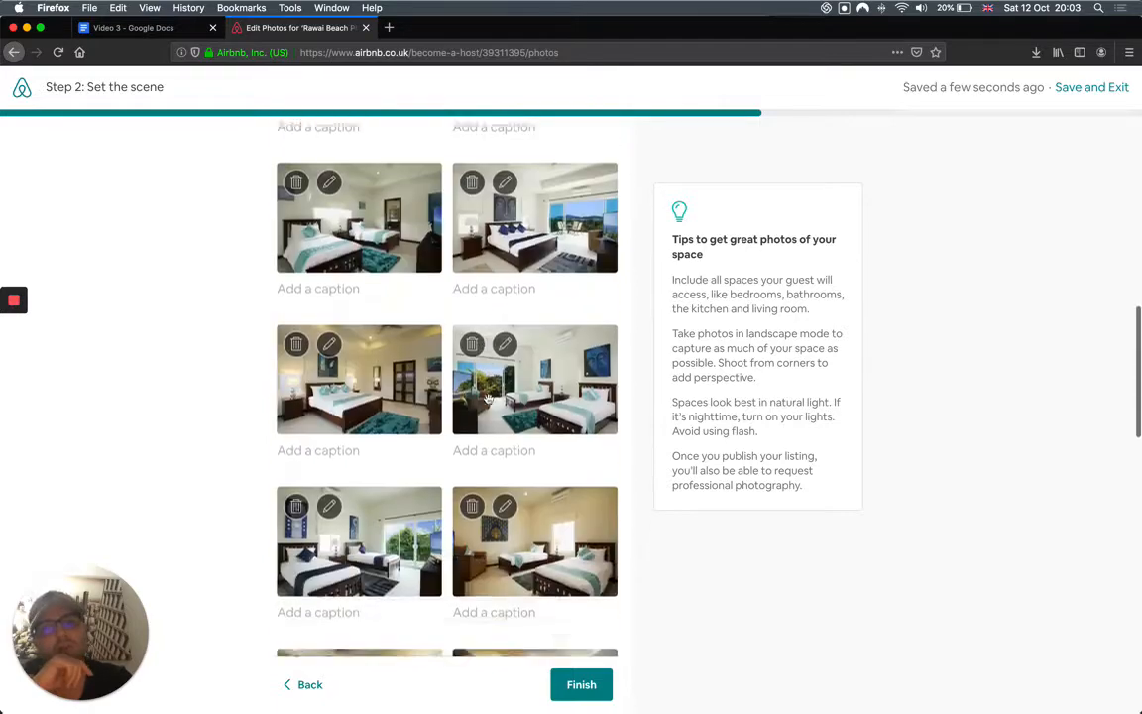
scroll(487, 399, up, 20)
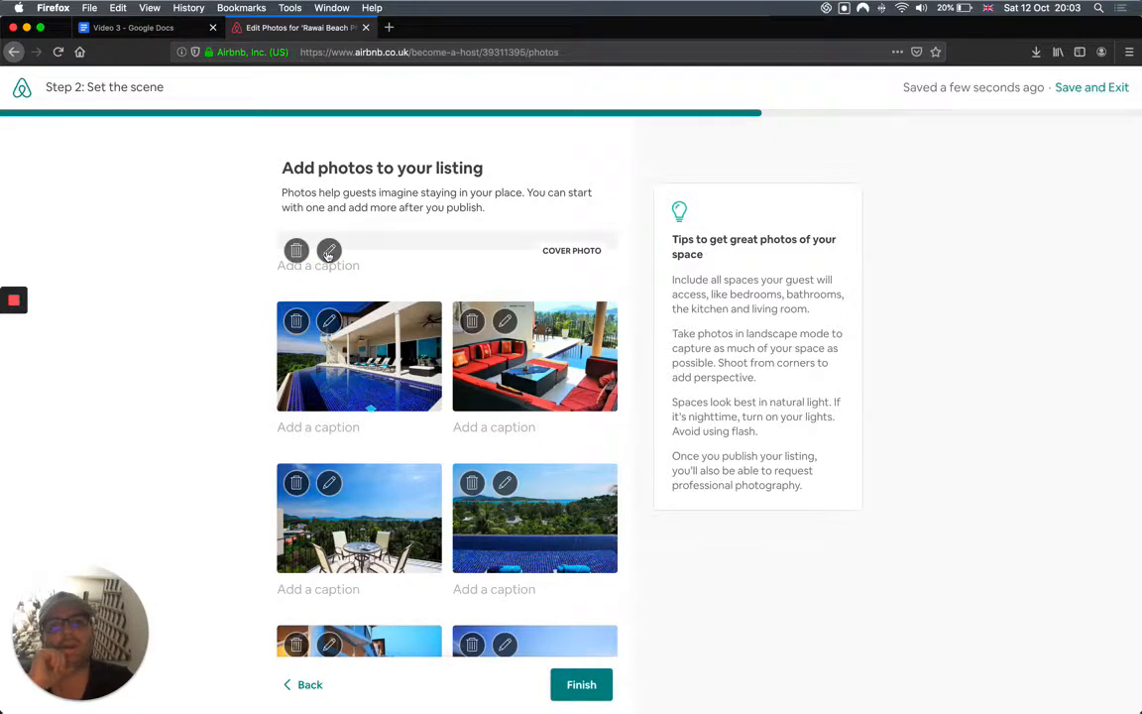
click(328, 253)
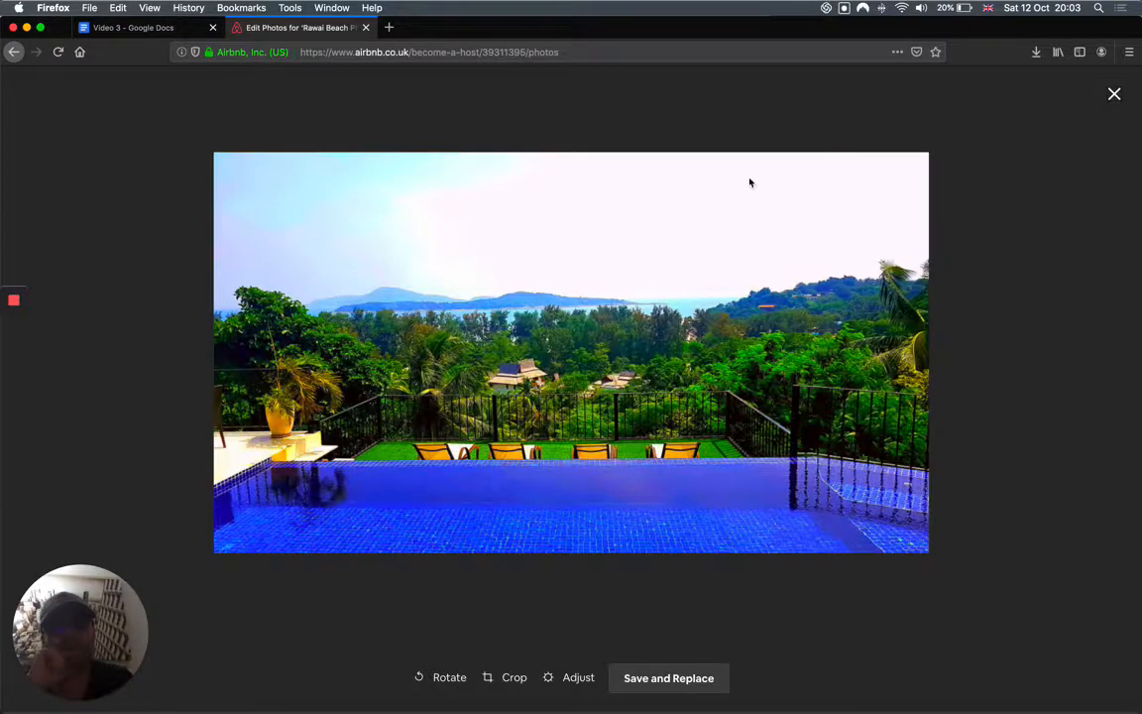
click(1113, 93)
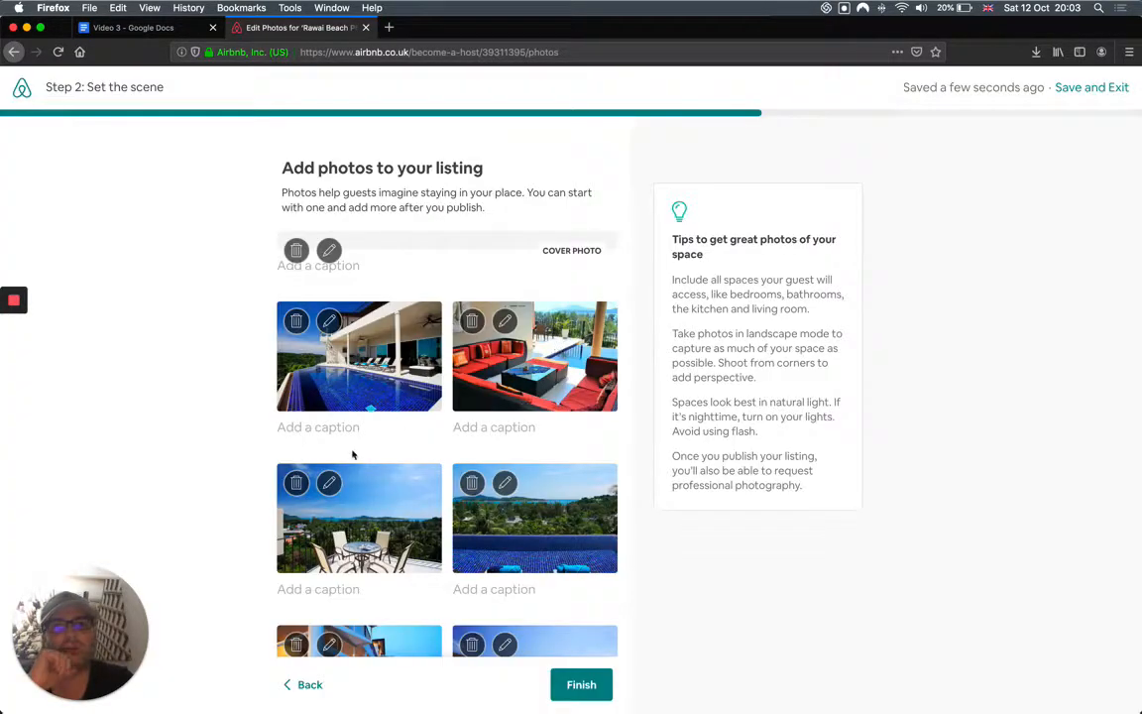
scroll(351, 454, down, 10)
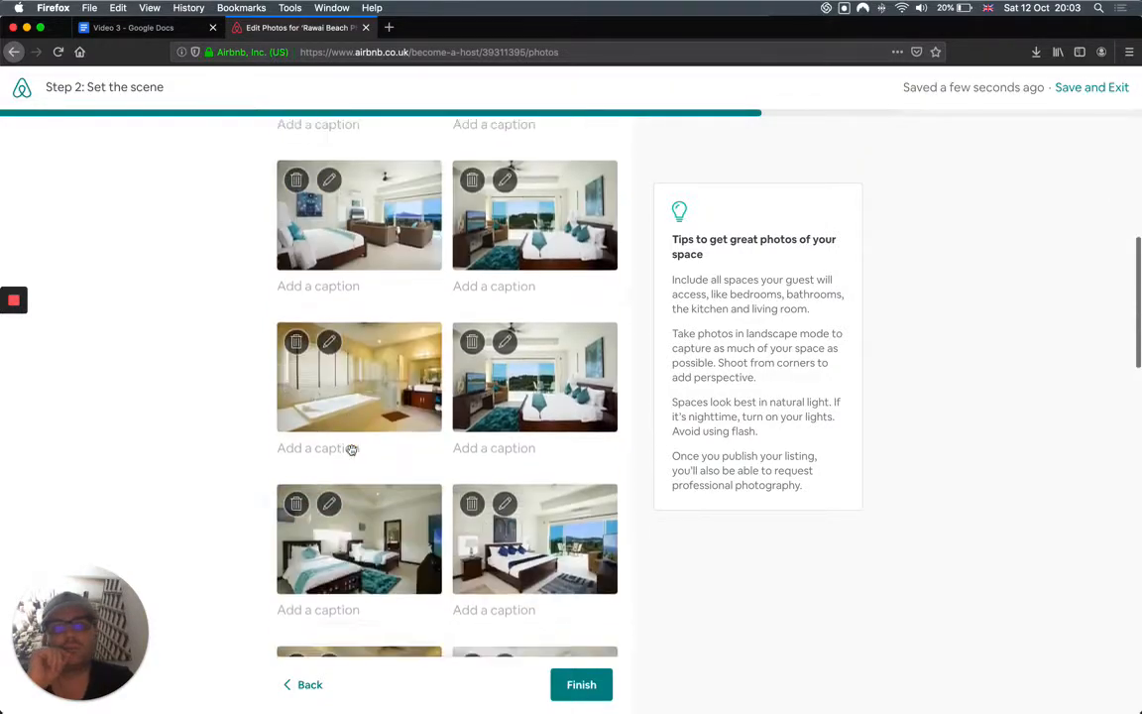
scroll(352, 449, down, 10)
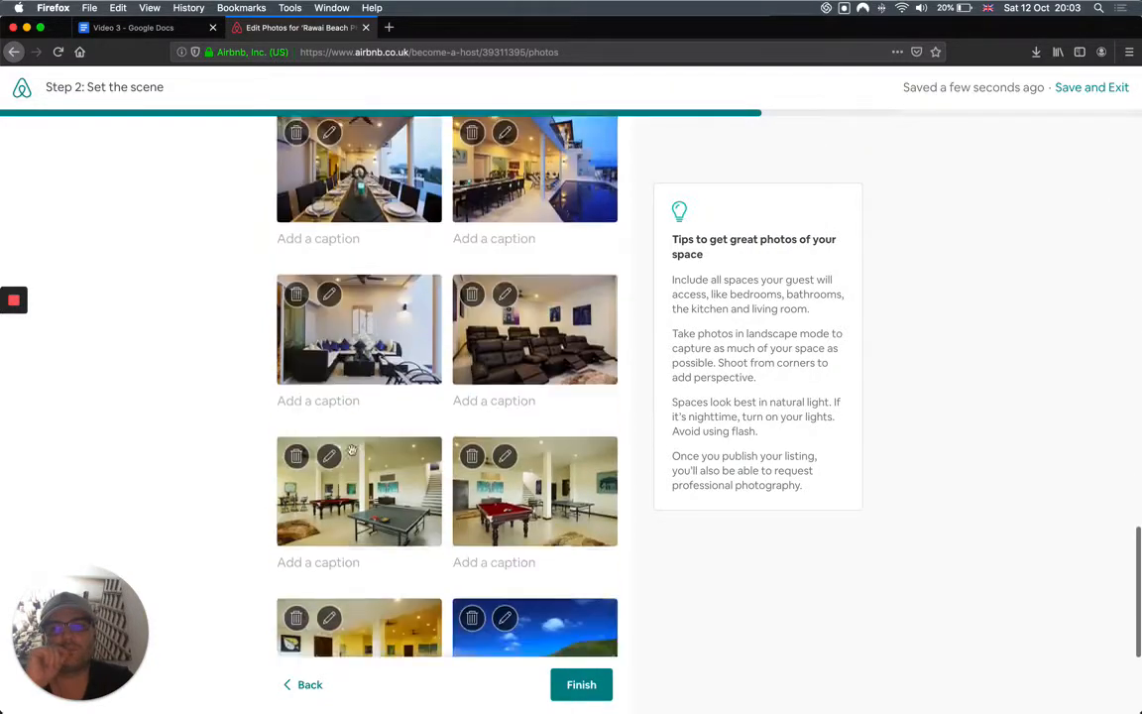
scroll(351, 450, down, 3)
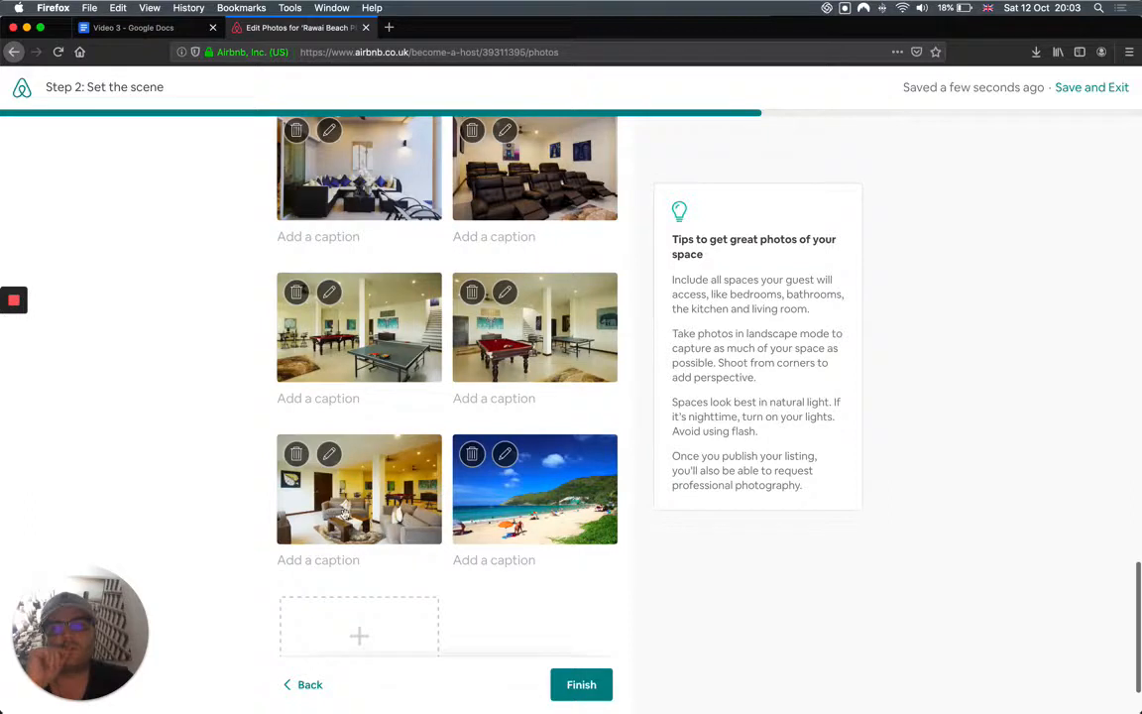
Finish the photos page, start Step 3: Get ready for guests, and accept Airbnb's standard guest requirements.
scroll(394, 527, down, 2)
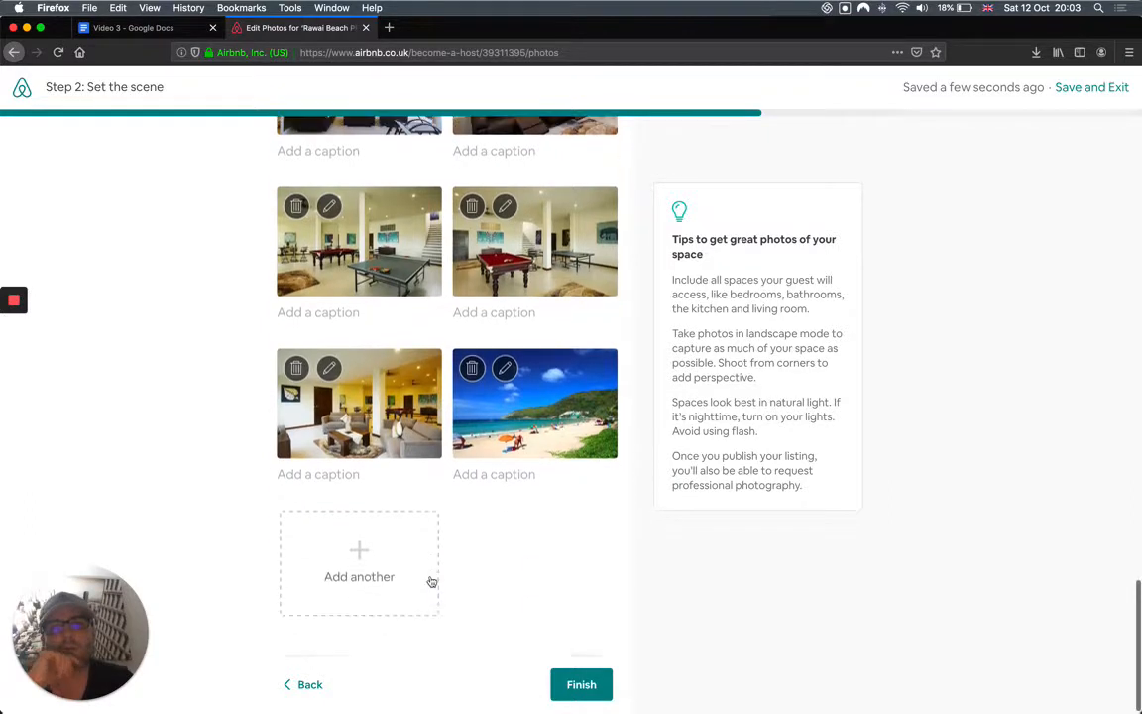
click(575, 685)
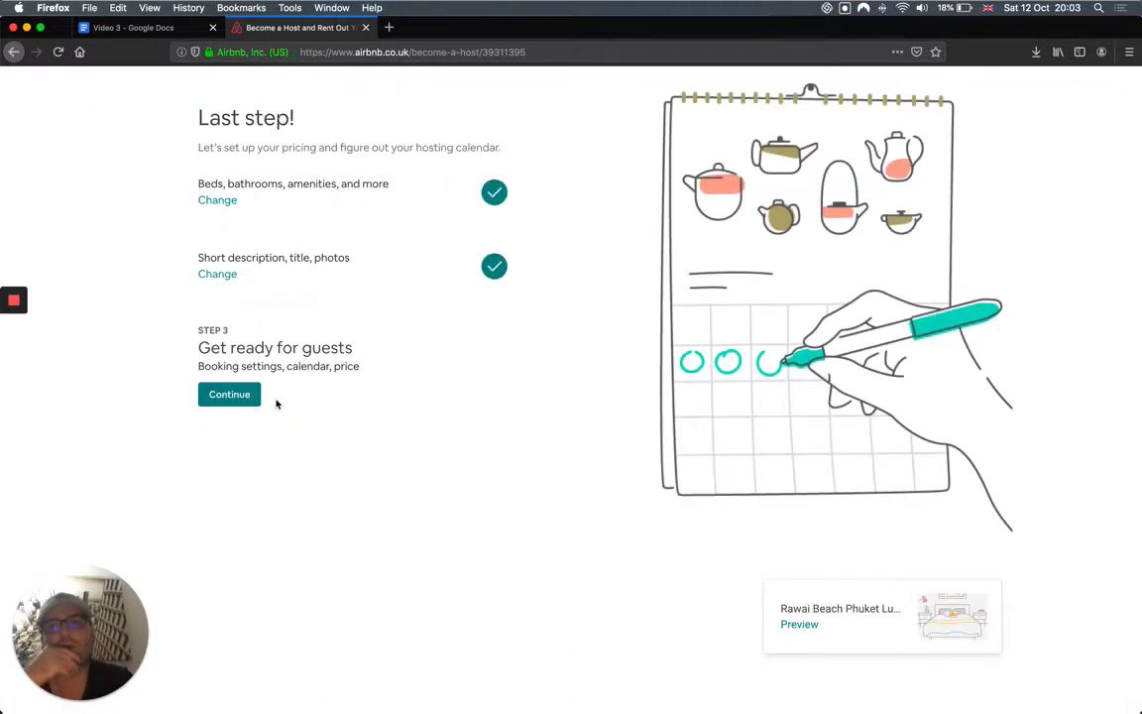
click(228, 395)
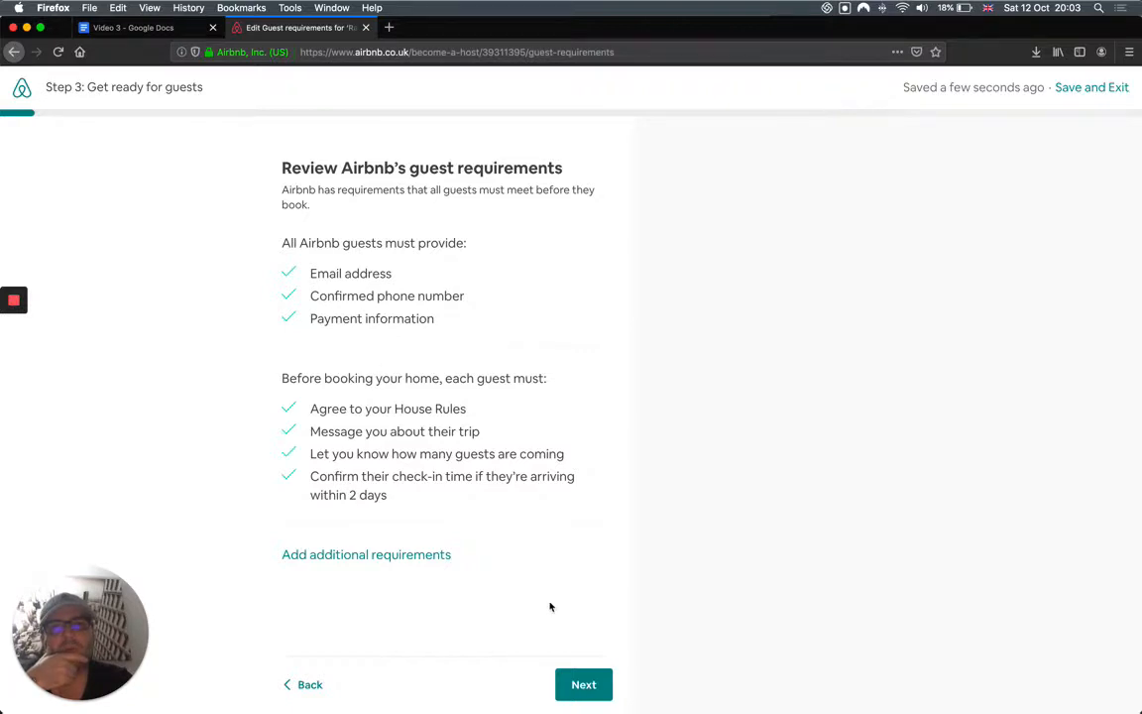
click(581, 684)
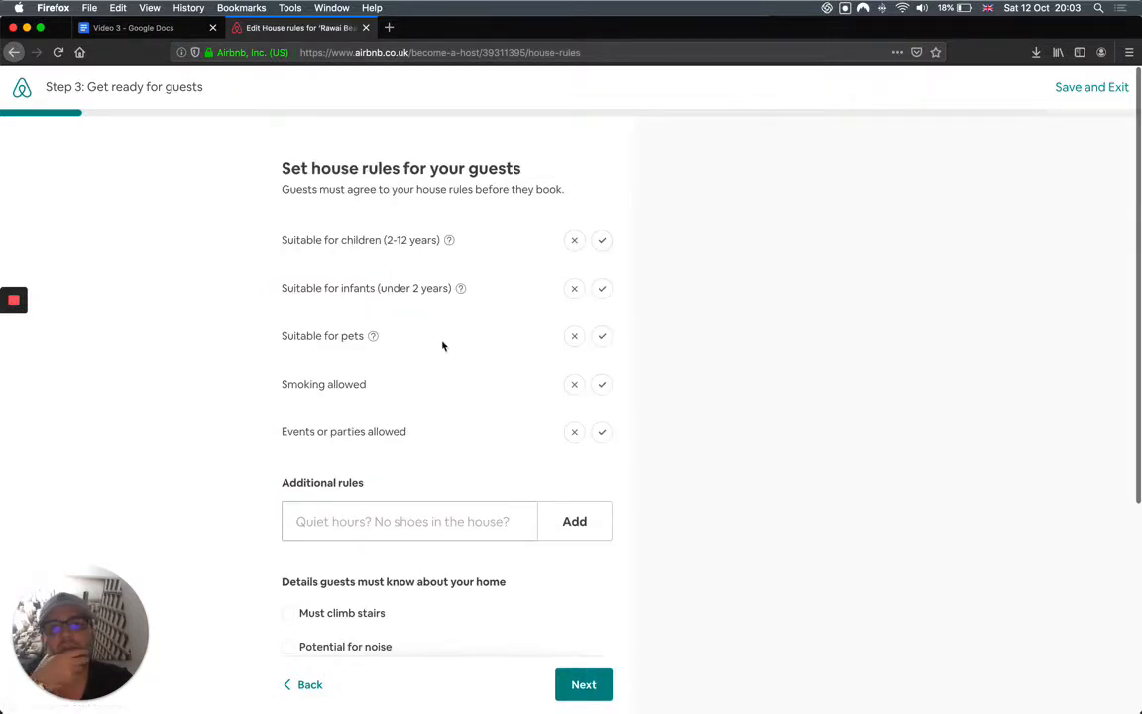
Mark the villa as suitable for children (2-12 years) and infants (under 2 years), and continue past the guest requirements review.
click(600, 243)
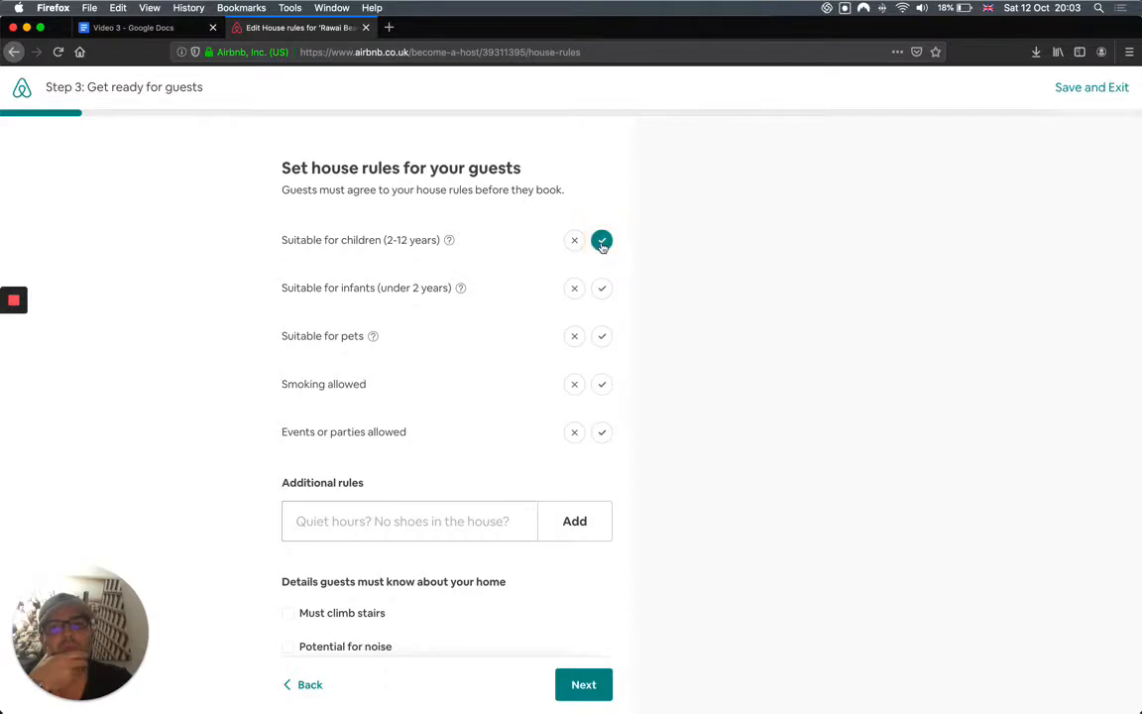
click(603, 289)
scroll(300, 420, down, 1)
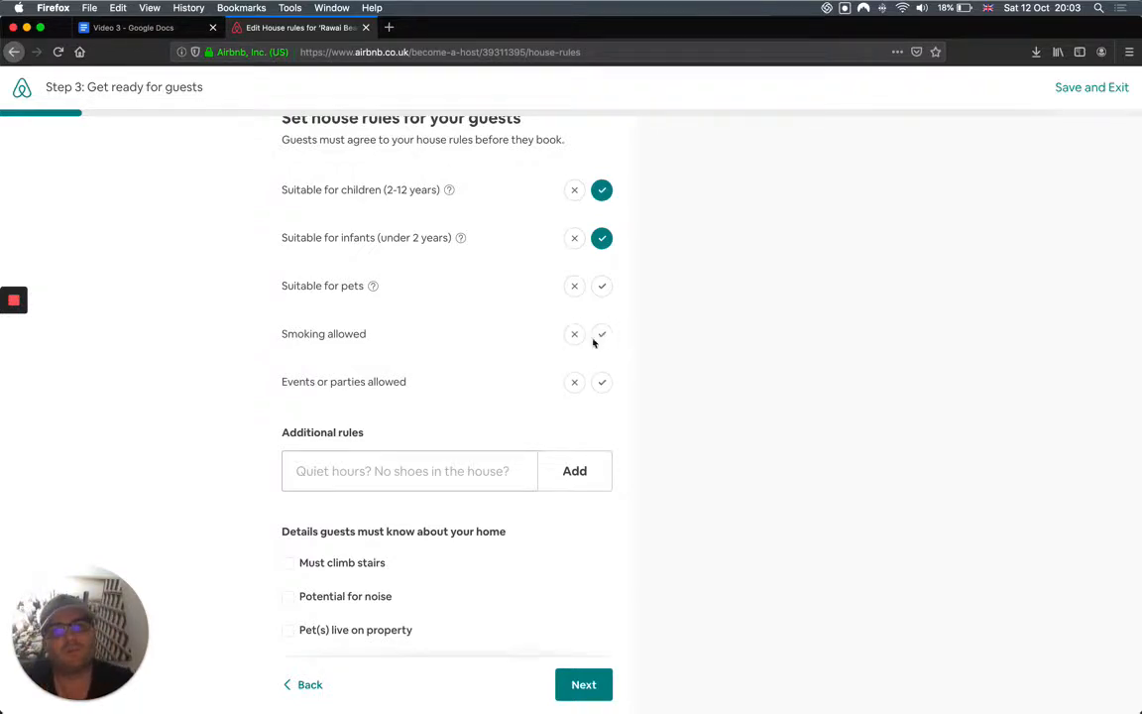
scroll(520, 369, down, 1)
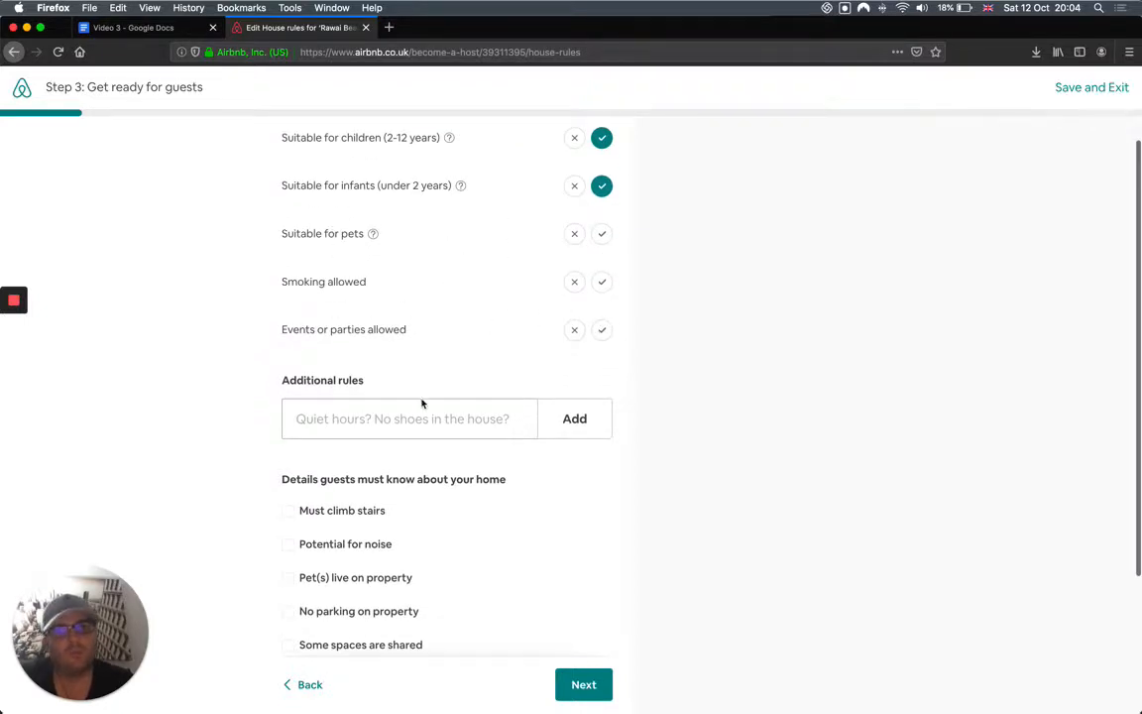
scroll(412, 402, down, 4)
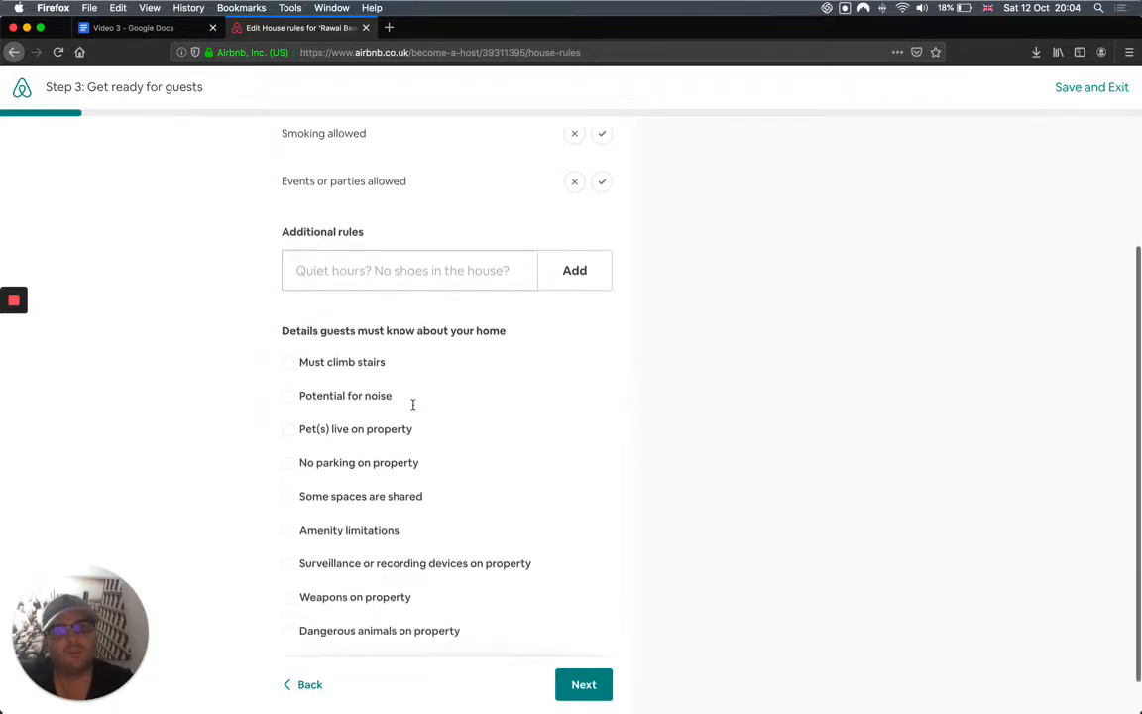
click(582, 684)
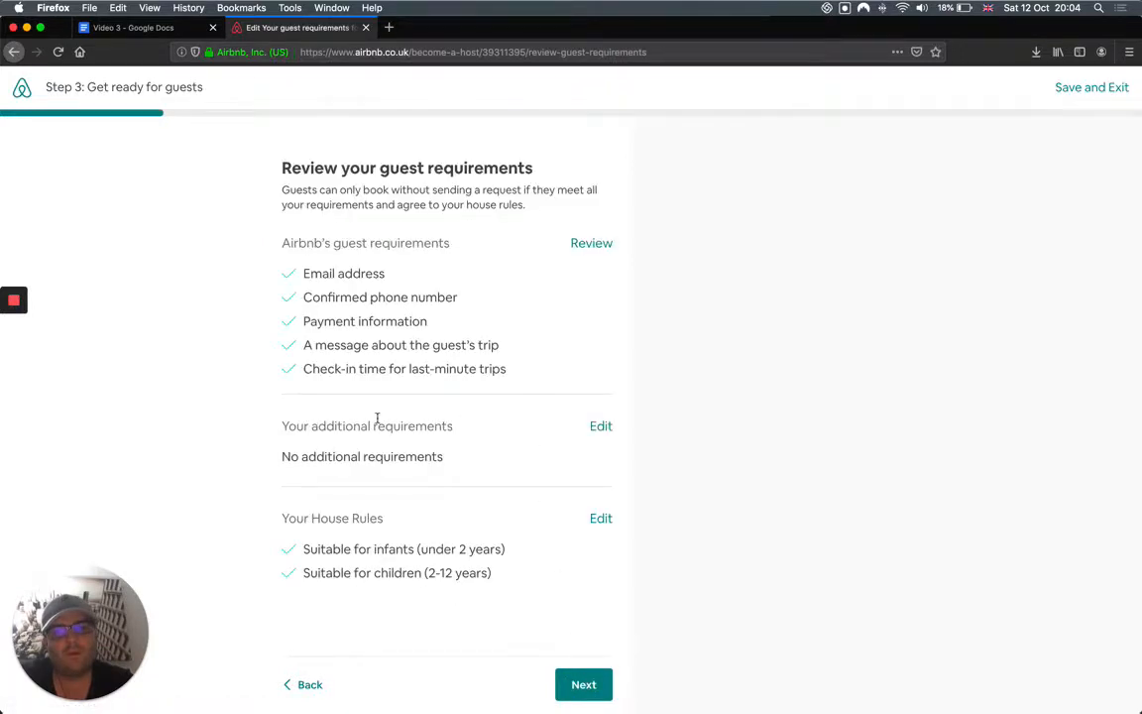
click(583, 687)
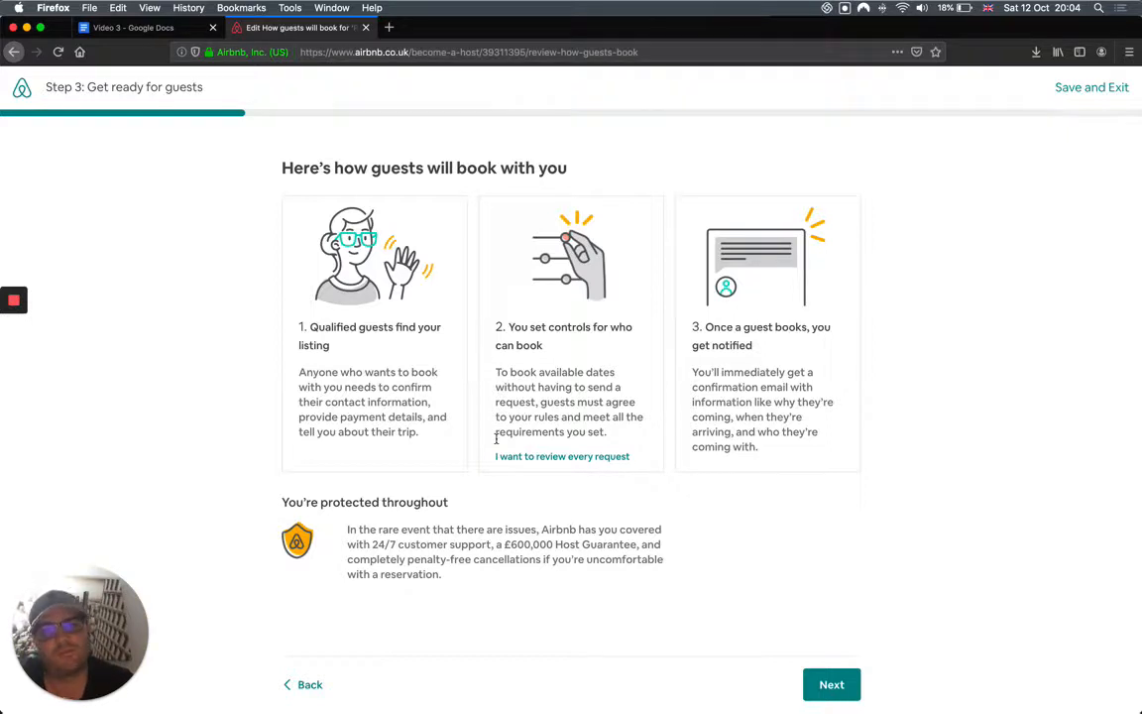
Choose to review every booking request instead of instant booking, acknowledge all three conditions, and continue to the calendar advice page.
click(564, 456)
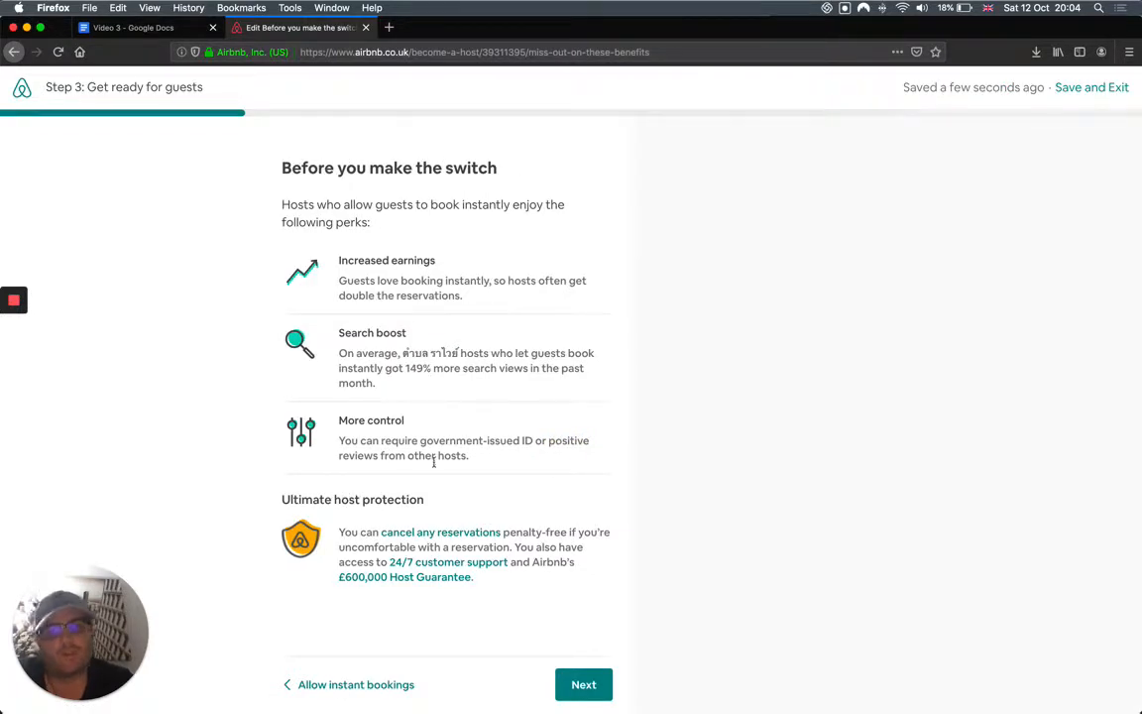
click(584, 684)
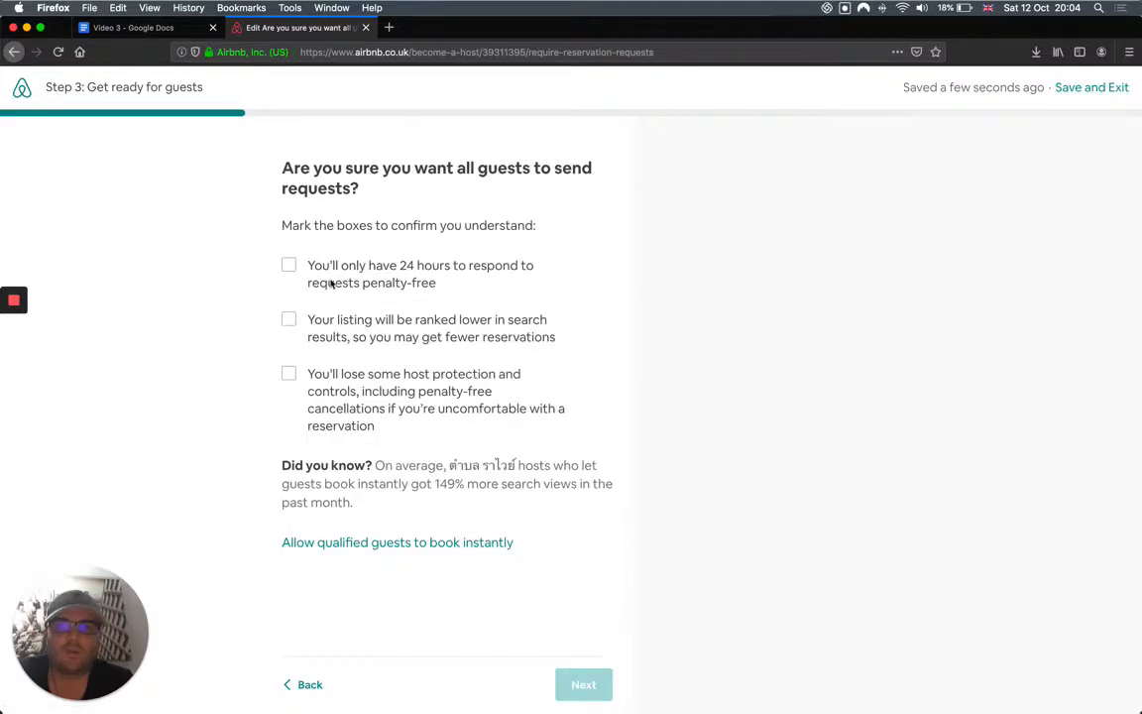
click(288, 264)
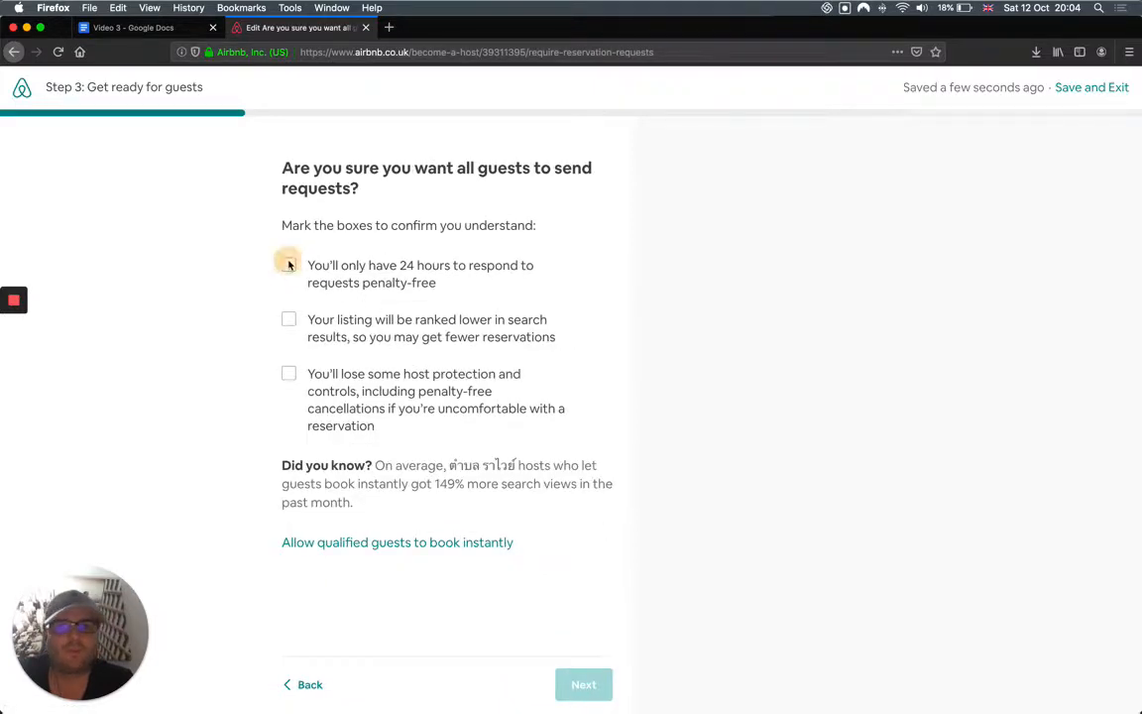
click(288, 319)
click(287, 376)
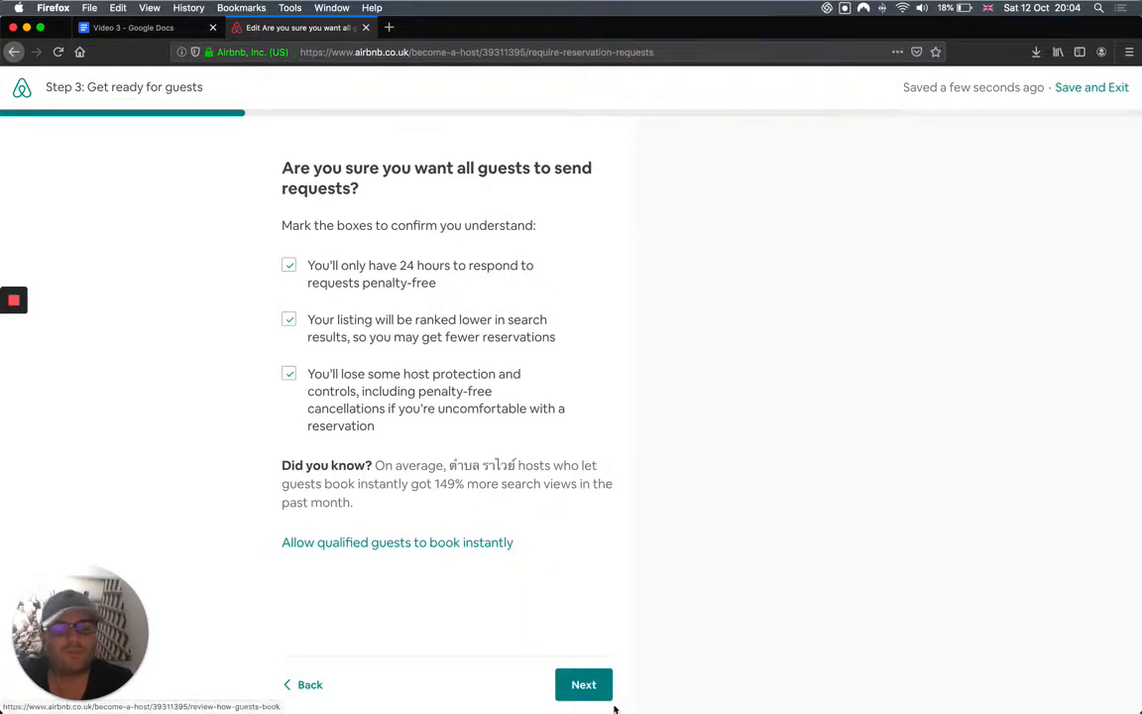
click(587, 685)
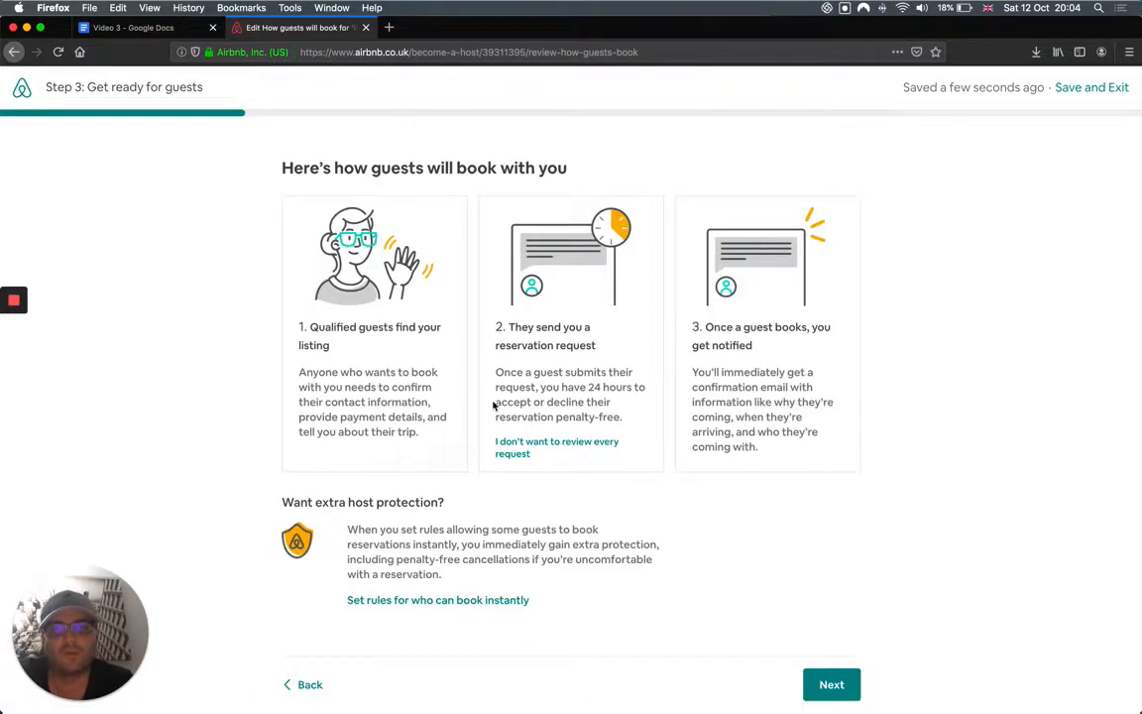
click(835, 691)
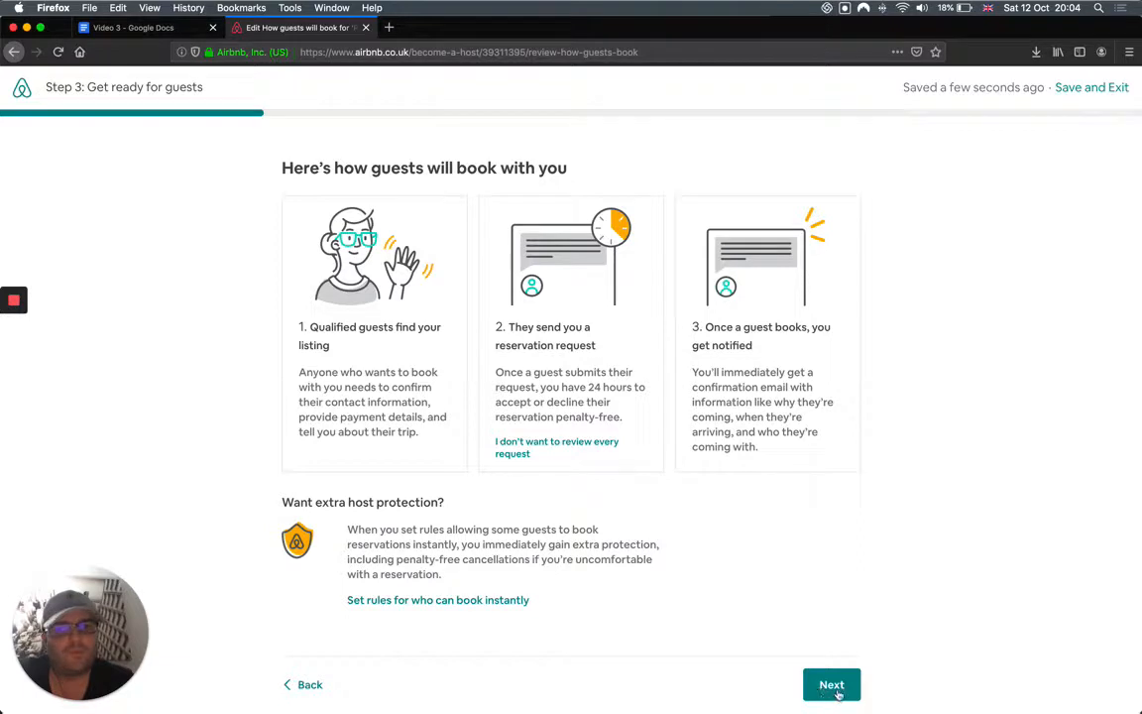
click(838, 694)
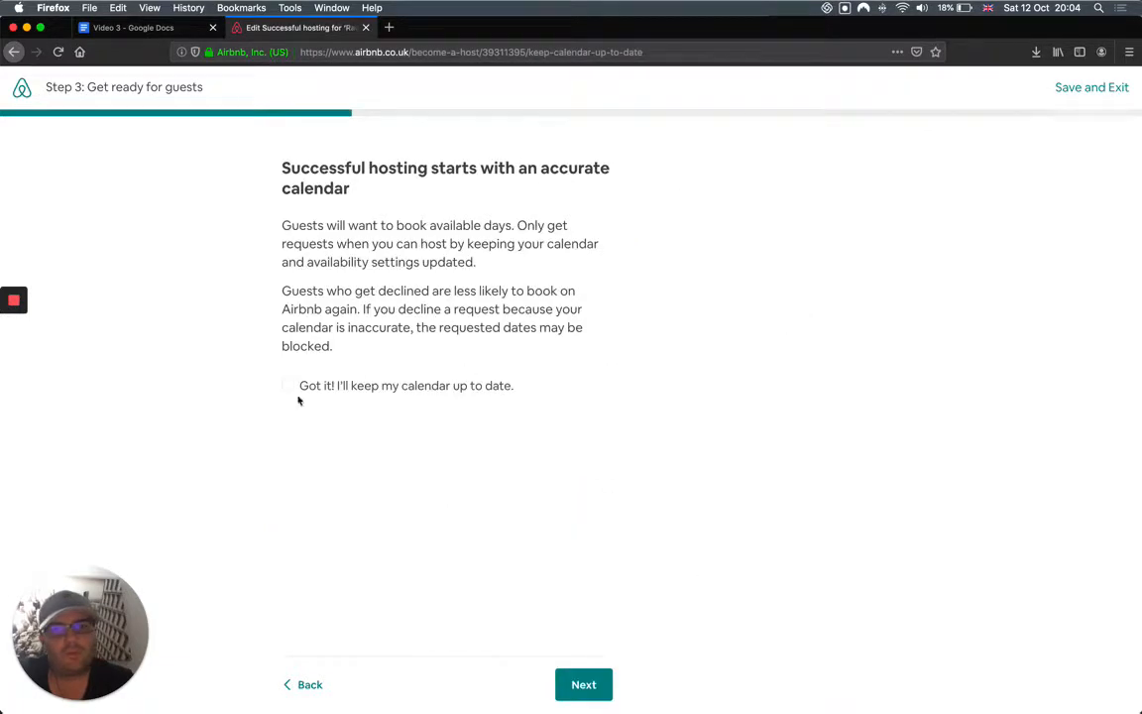
Agree to keep the calendar up to date, and answer "I have" for renting before and "As often as possible" for hosting guests.
click(287, 386)
click(577, 684)
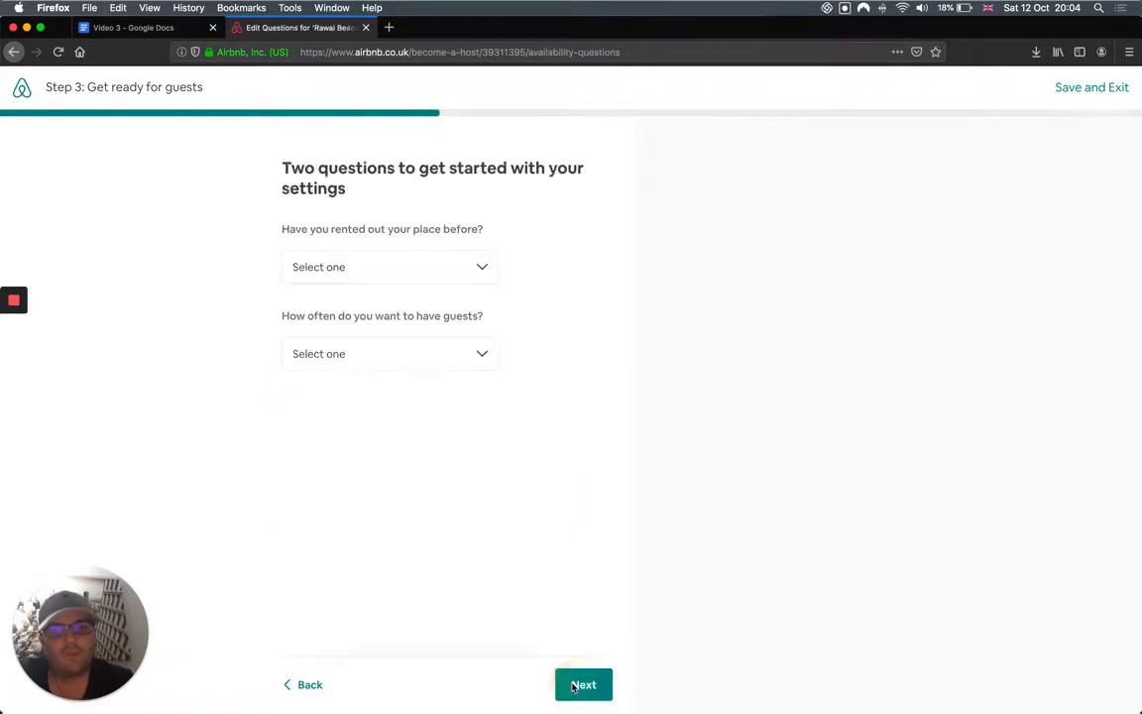
click(356, 267)
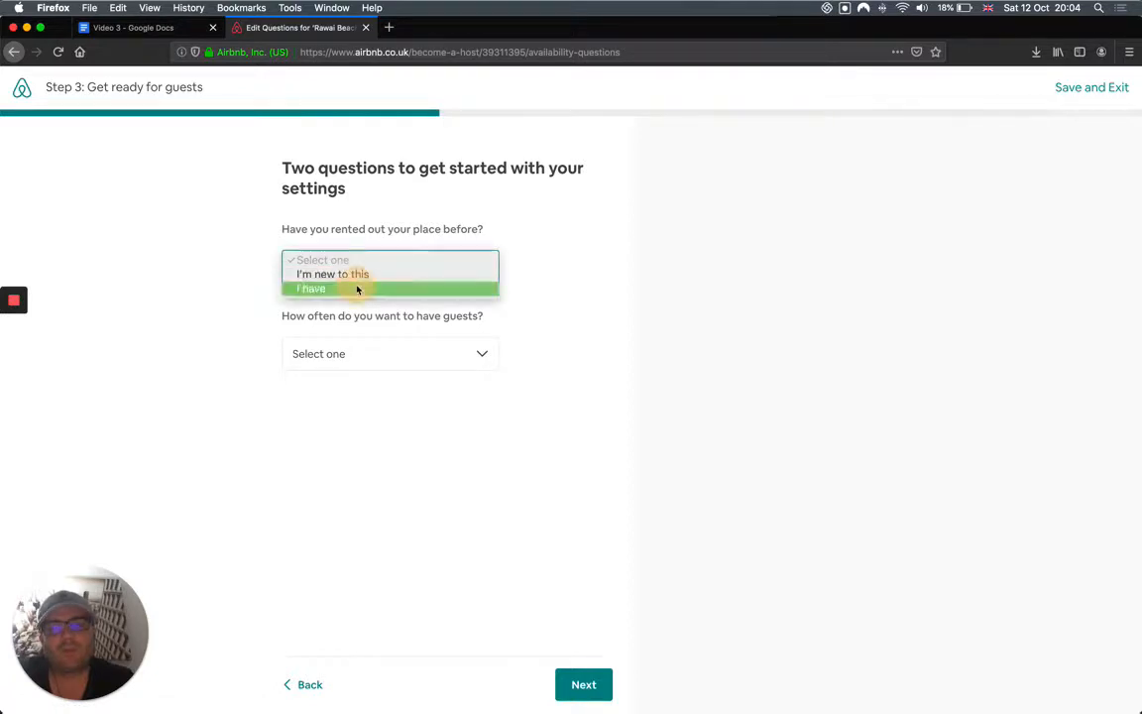
click(356, 288)
click(423, 354)
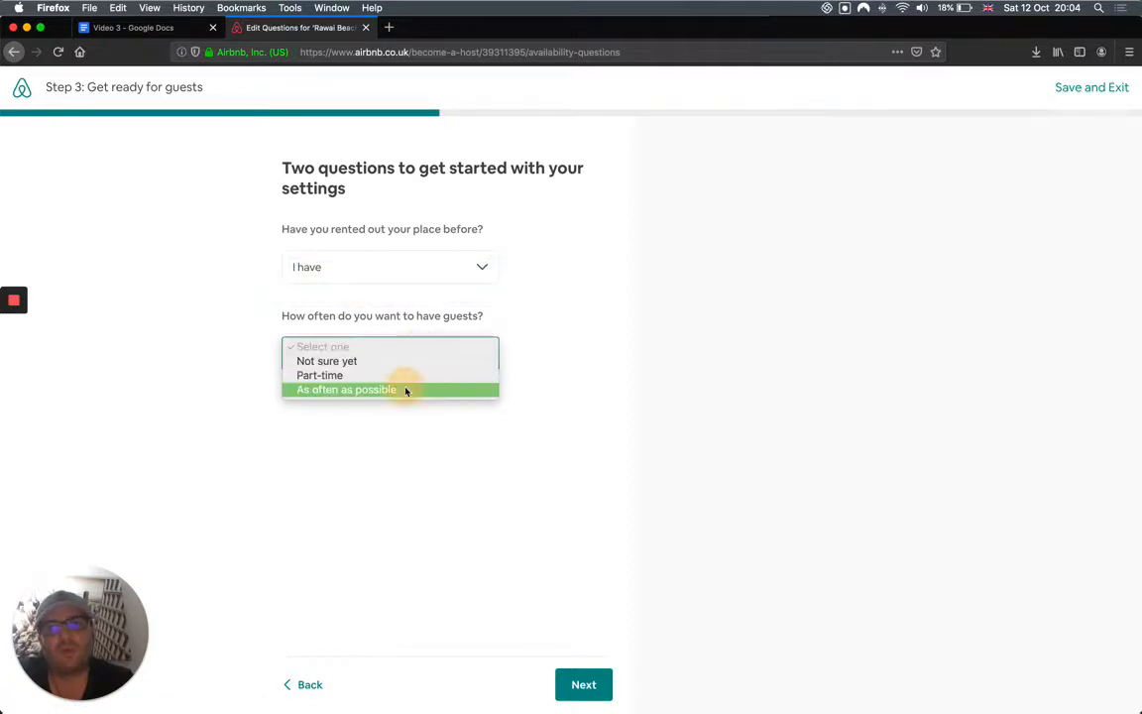
click(405, 389)
click(584, 682)
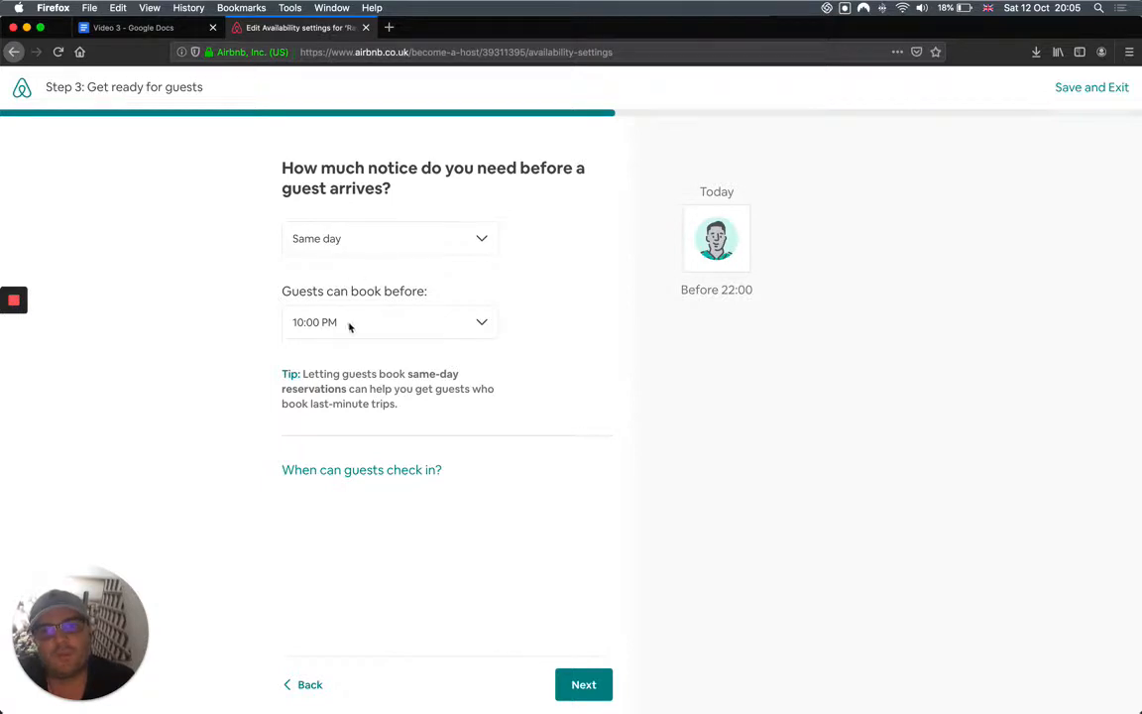
Accept same-day notice with check-in from 3PM, and let guests book any time in advance.
click(407, 471)
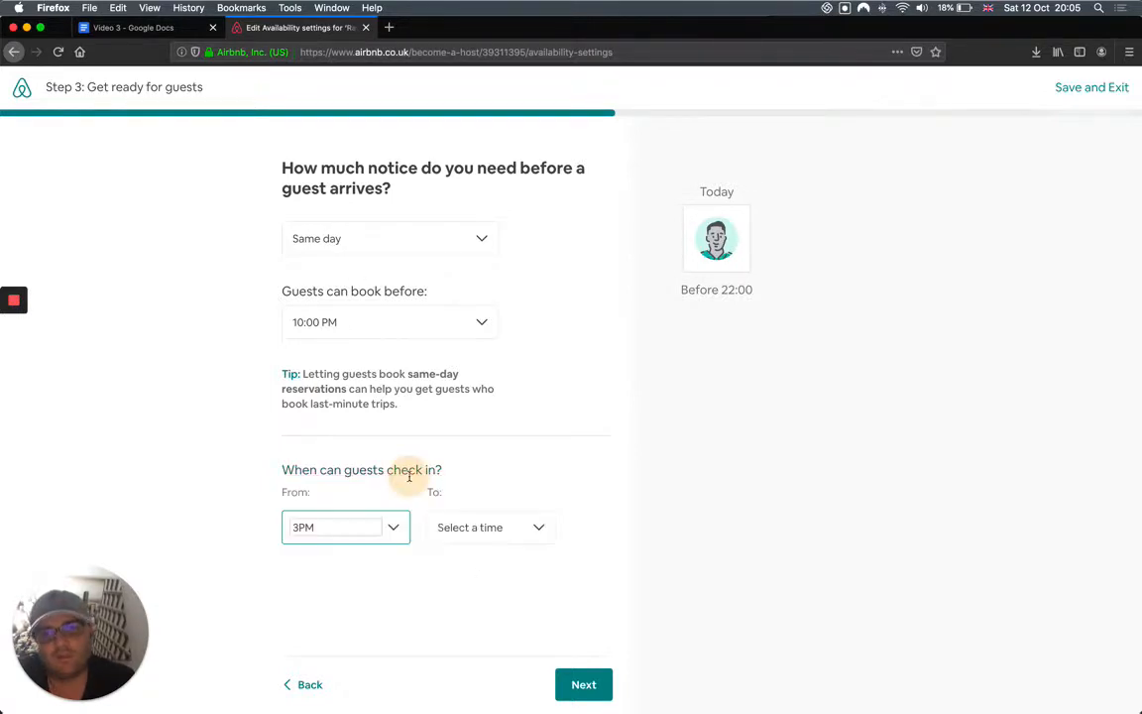
click(587, 682)
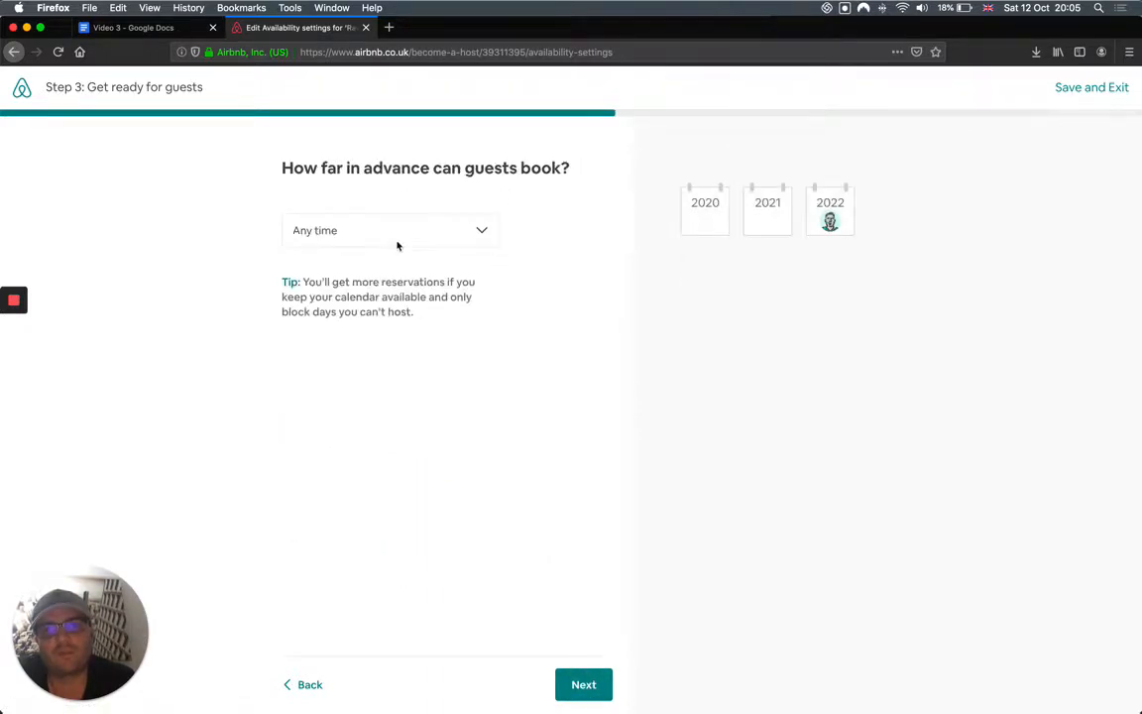
click(587, 682)
Set the minimum stay to 3 nights without a maximum and continue to the calendar sync page.
click(476, 219)
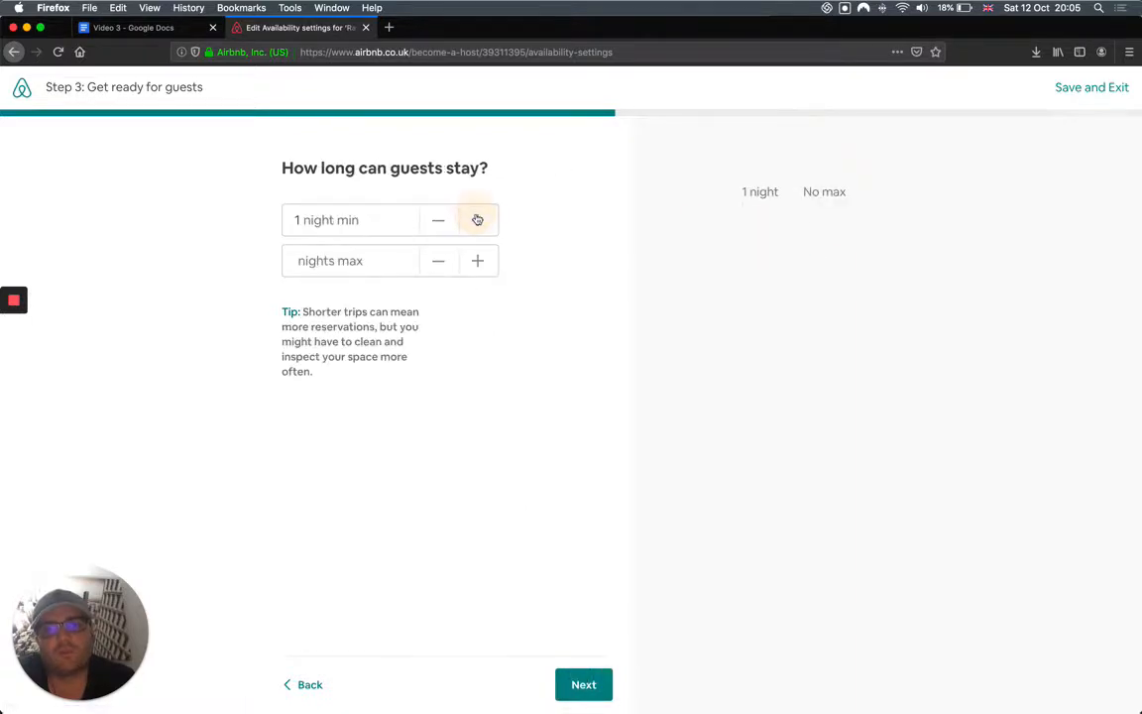
click(476, 219)
click(476, 219)
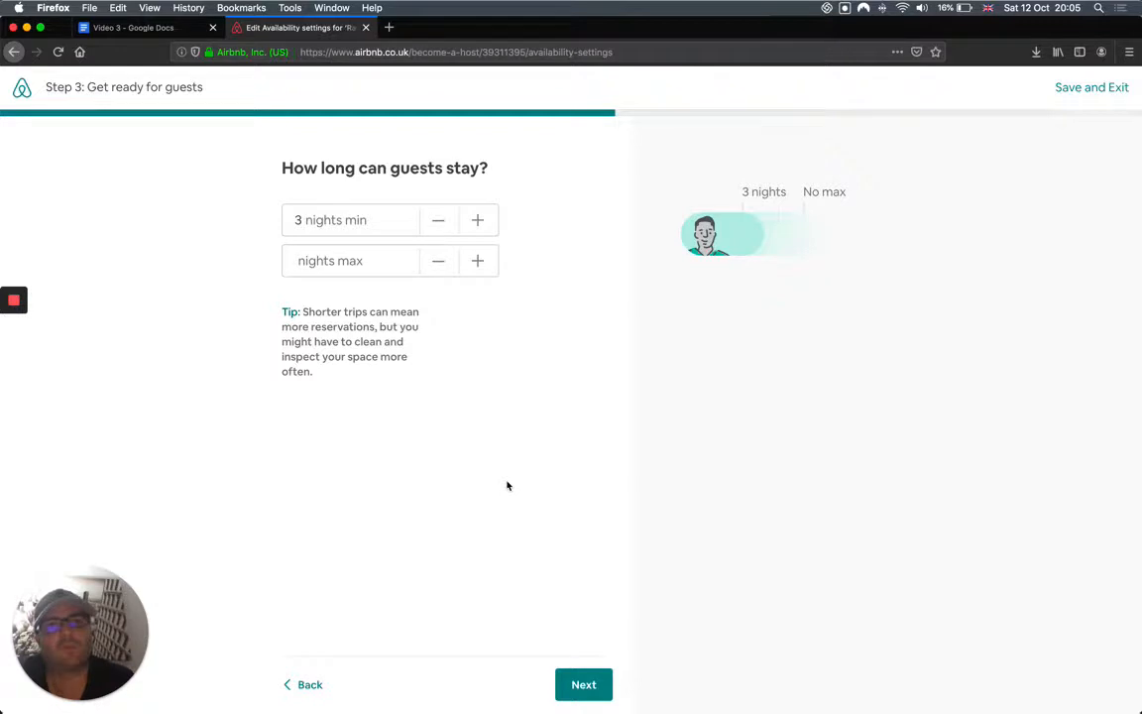
click(584, 684)
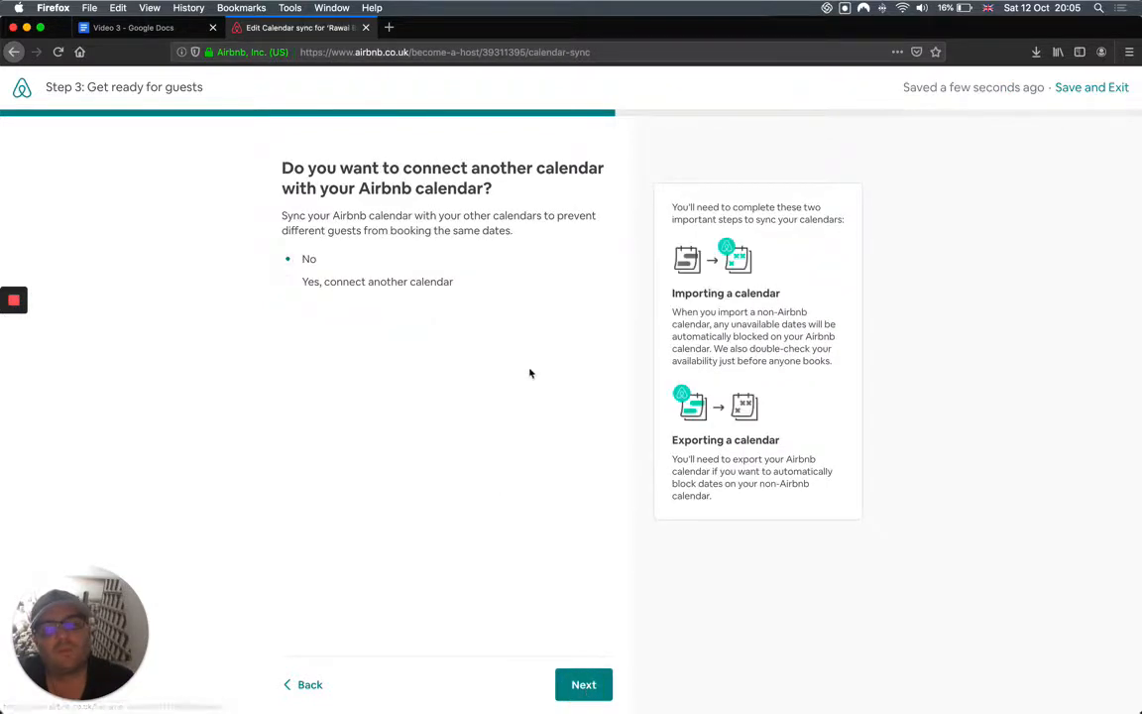
Decline connecting another calendar and continue past the October 2019 calendar to pricing without blocking any dates.
click(584, 683)
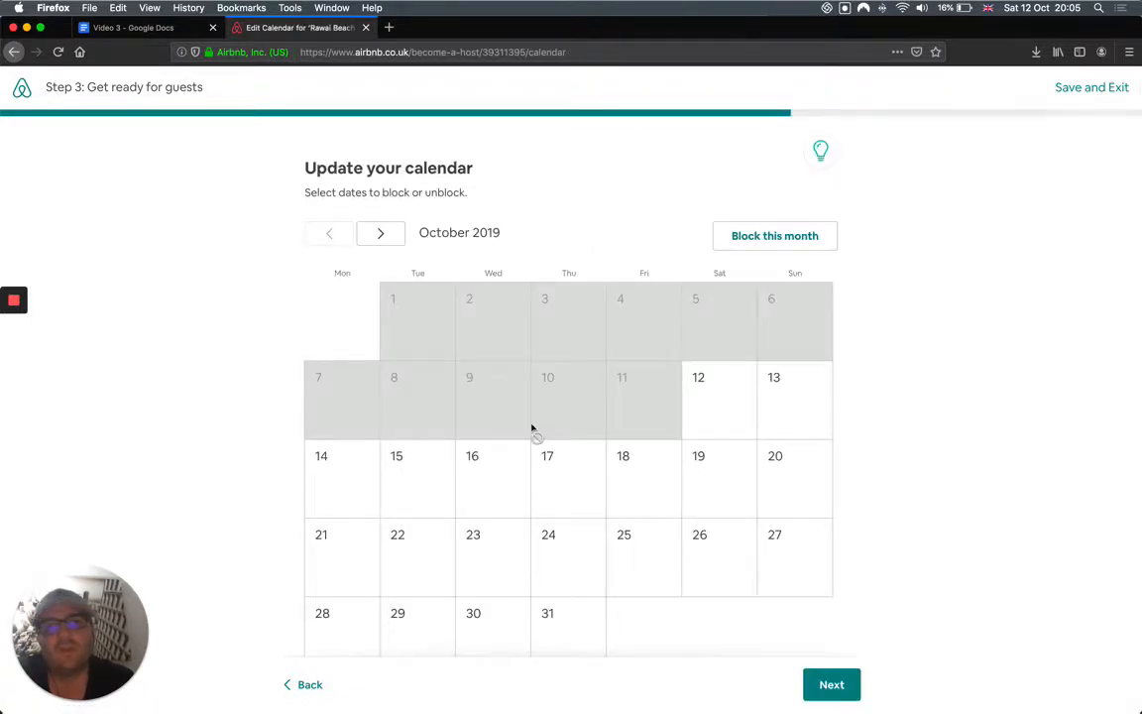
scroll(533, 428, down, 2)
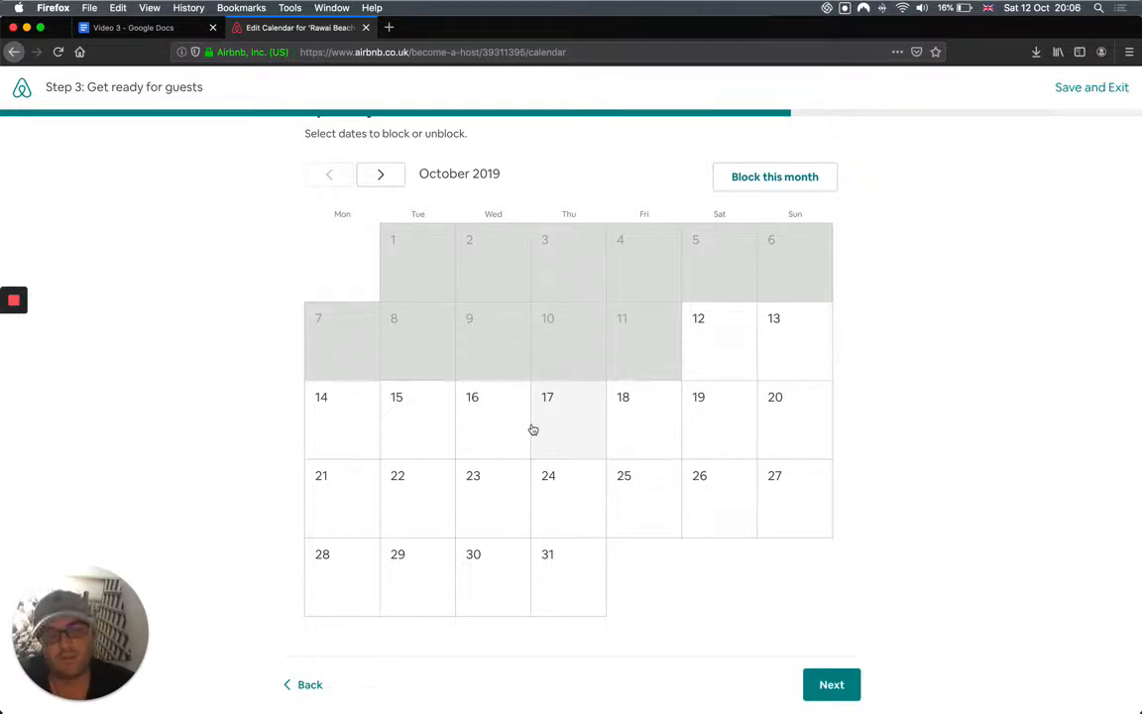
click(829, 691)
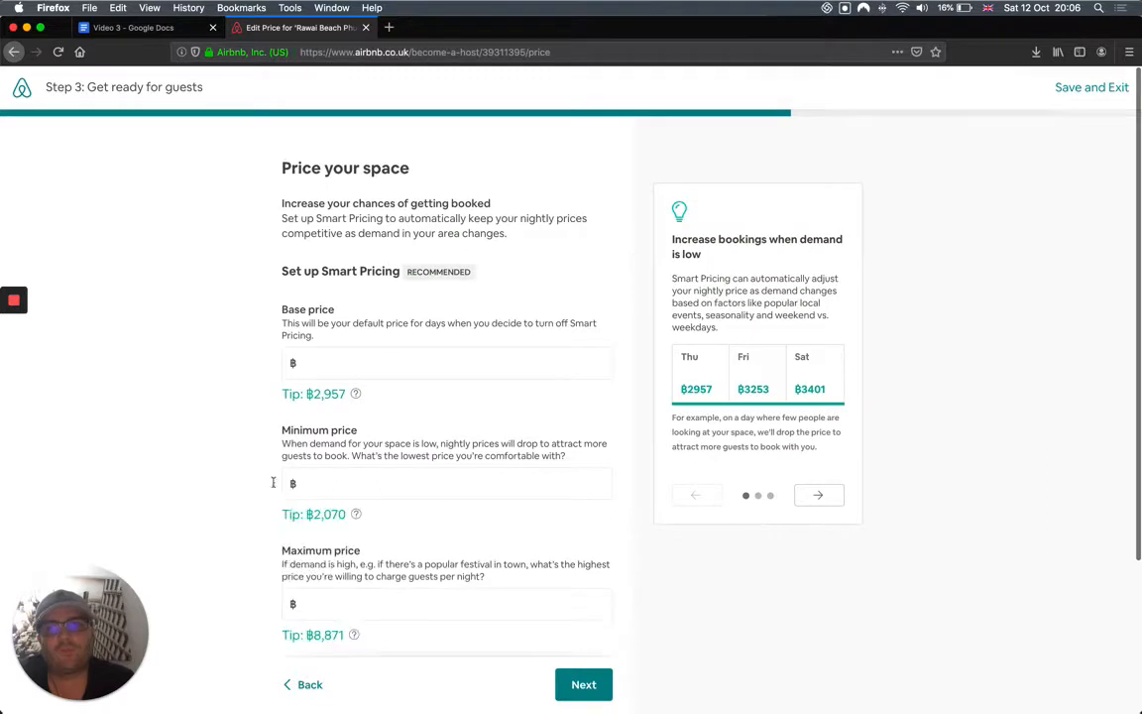
Switch the pricing from Smart Pricing to base price only and set the currency to USD United States dollar.
scroll(262, 487, down, 2)
scroll(388, 218, up, 2)
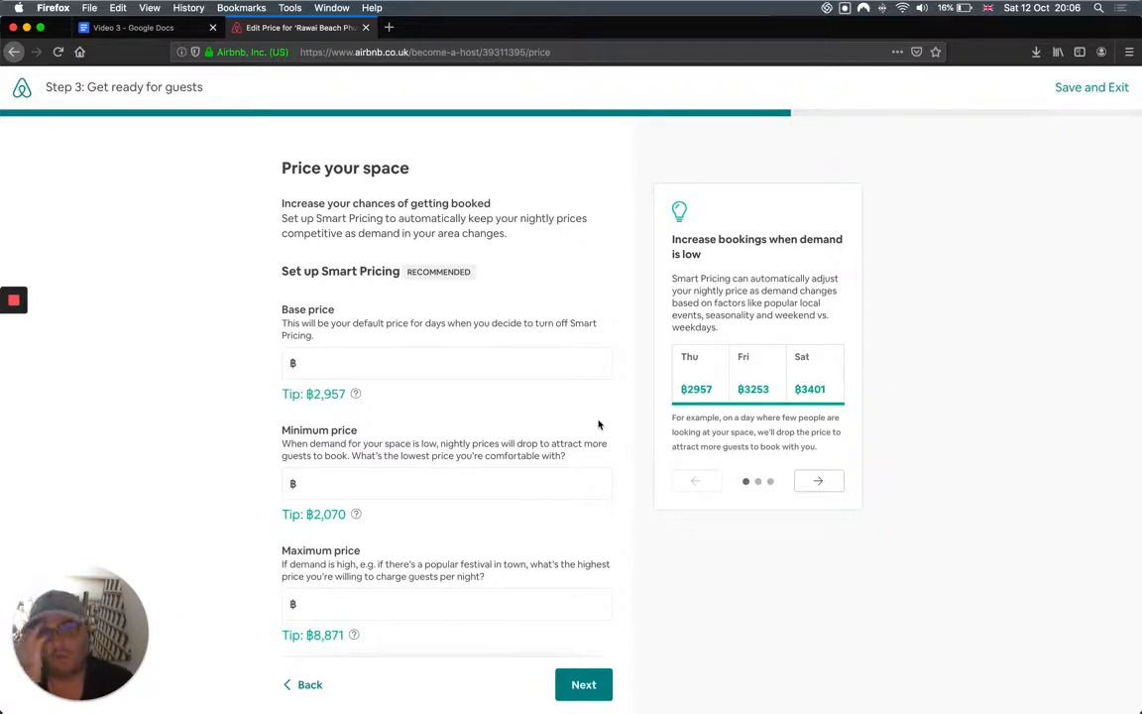
scroll(597, 421, down, 4)
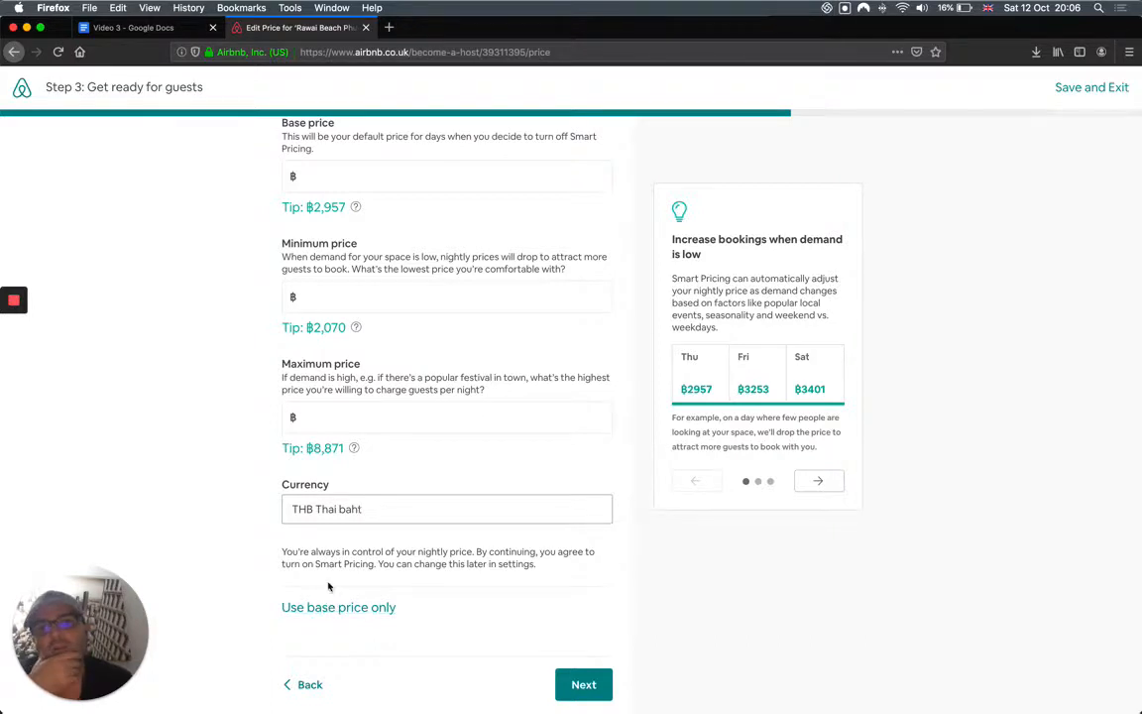
click(325, 606)
click(355, 456)
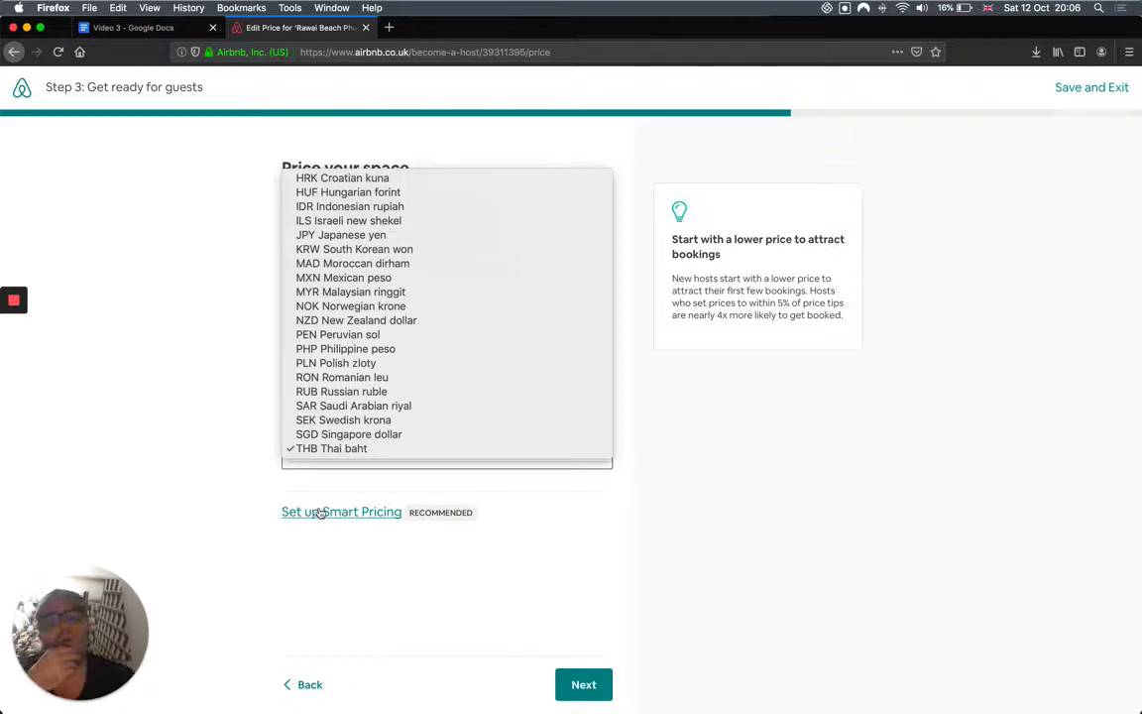
scroll(363, 339, up, 5)
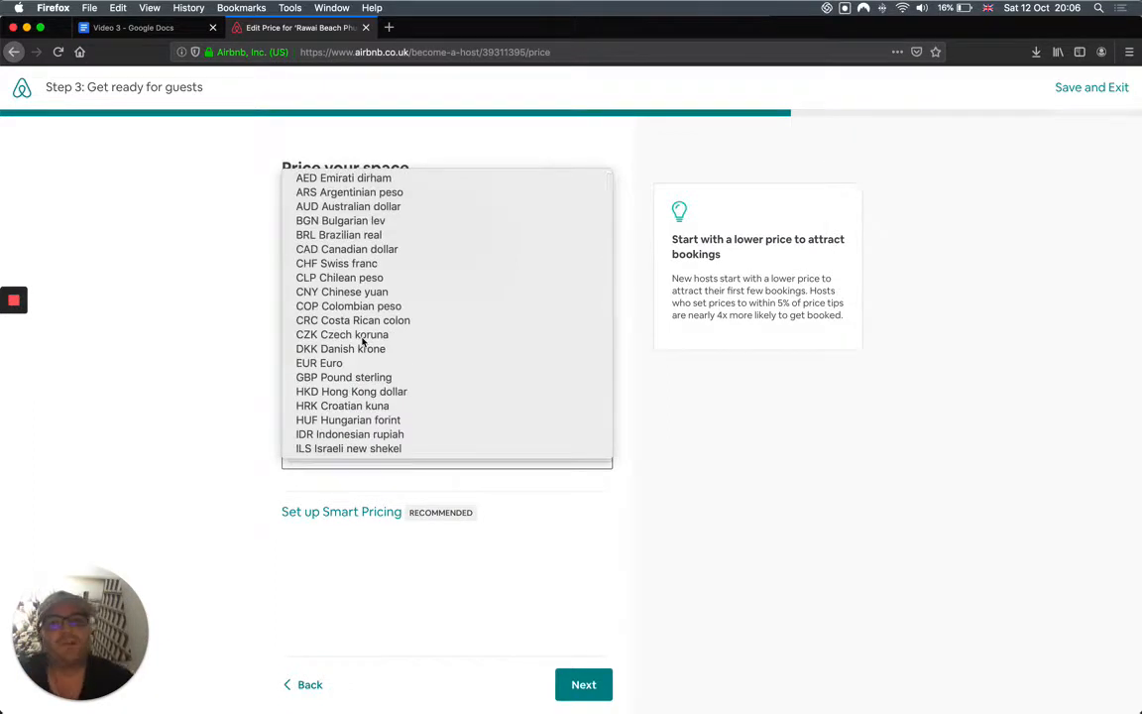
scroll(363, 340, down, 3)
scroll(363, 340, down, 3)
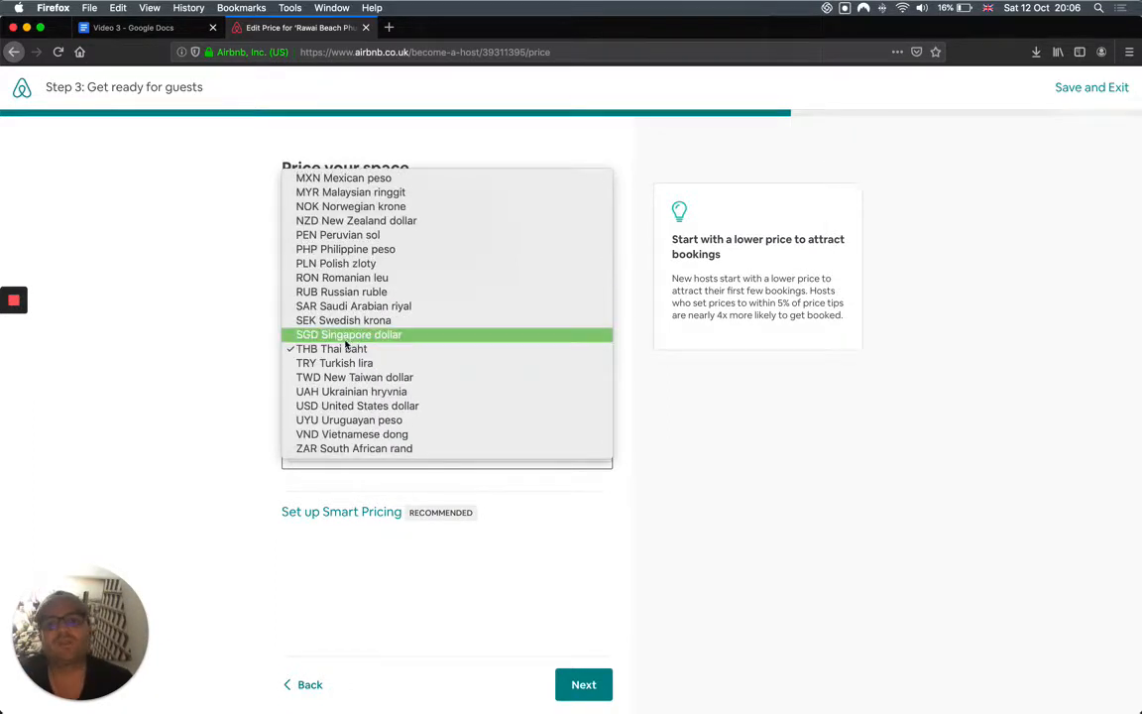
click(334, 406)
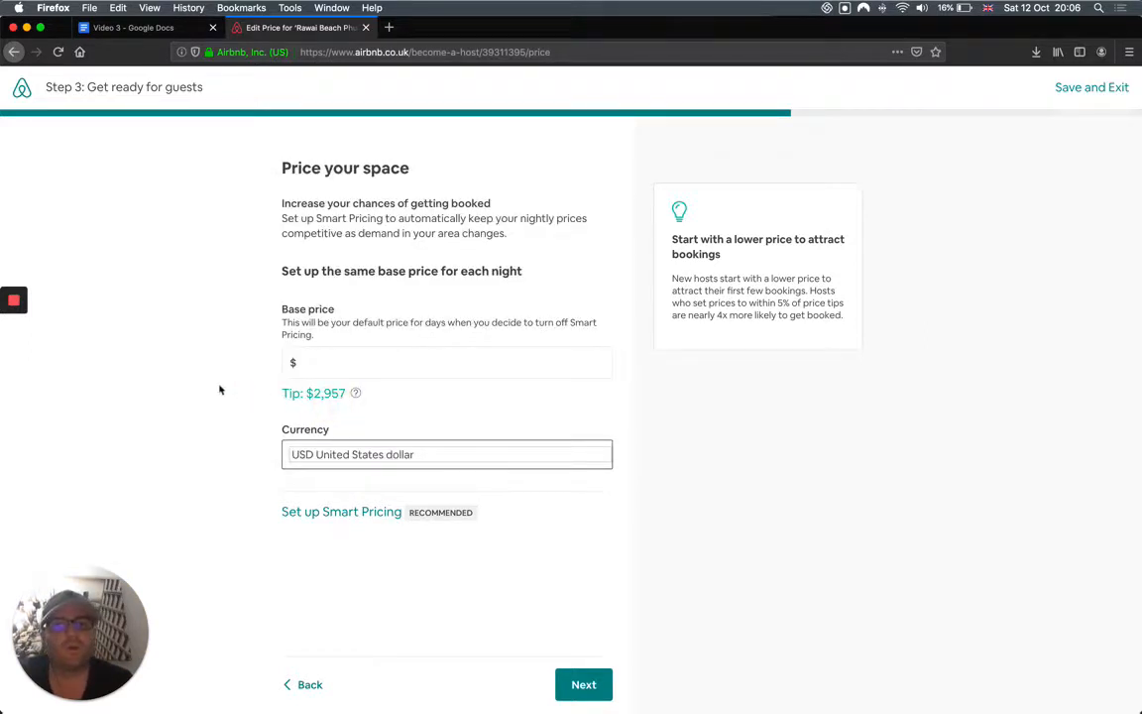
Look up the villa's seasonal nightly rates in the rates screenshot open on the desktop.
click(308, 365)
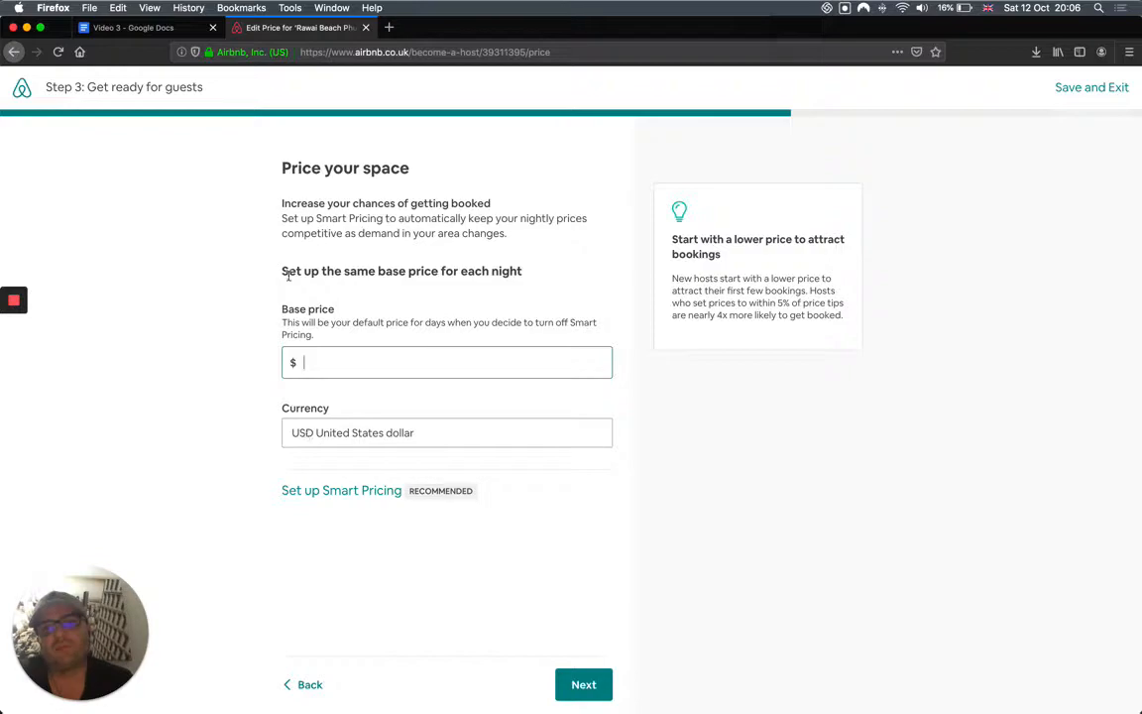
click(134, 28)
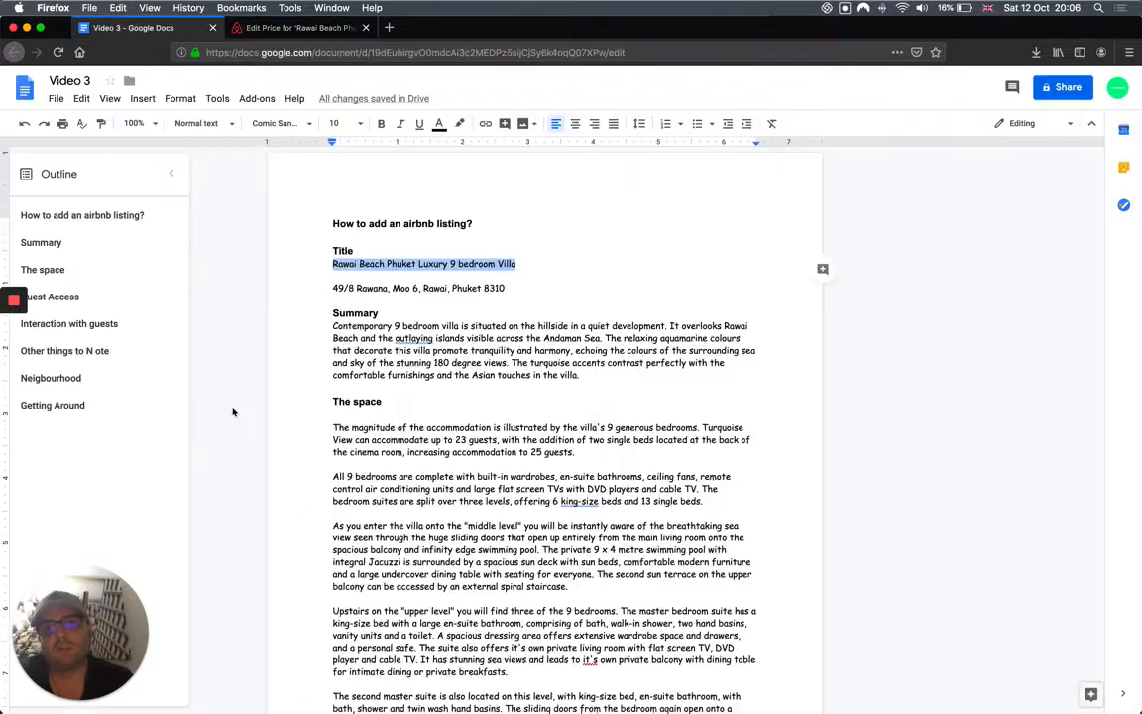
scroll(233, 412, down, 20)
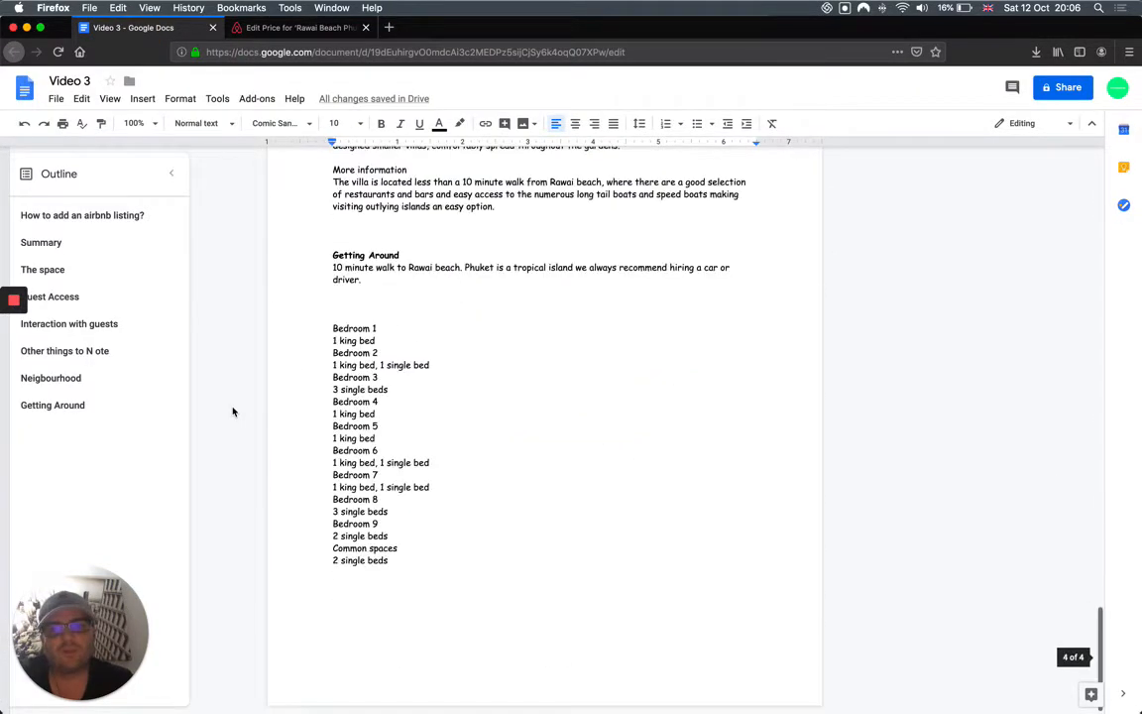
click(27, 27)
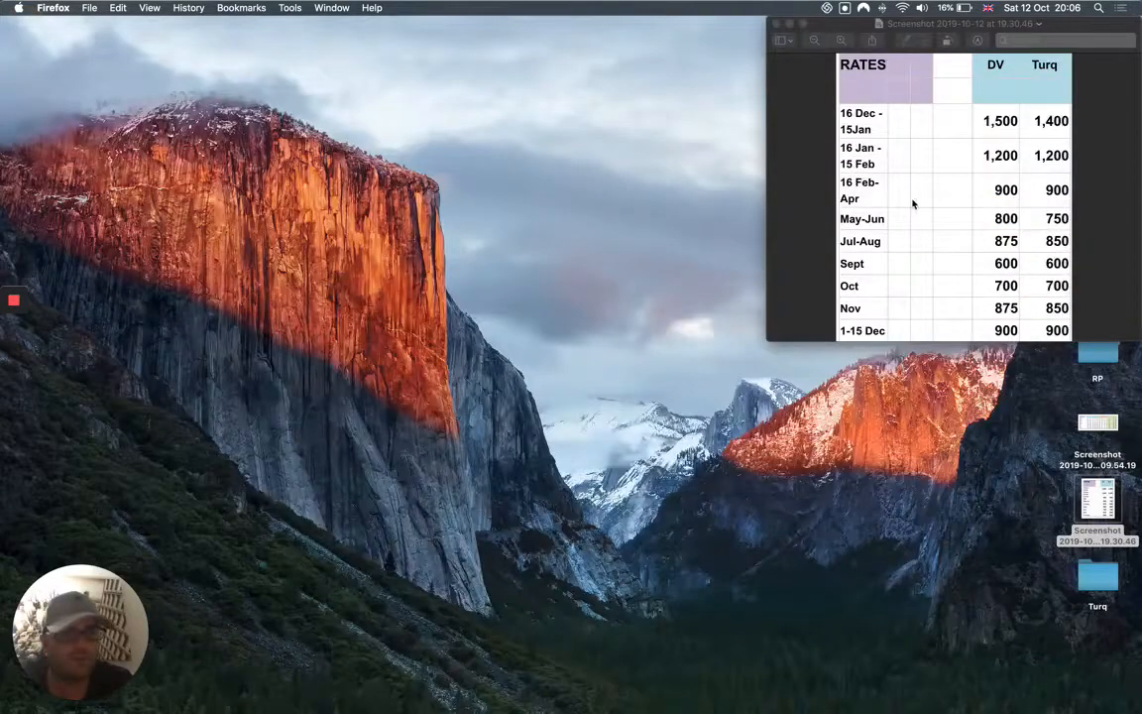
Calculate 21 percent of the 600 September rate in the calculator widget as 600 ÷ 100 × 21.
click(1130, 7)
click(1051, 323)
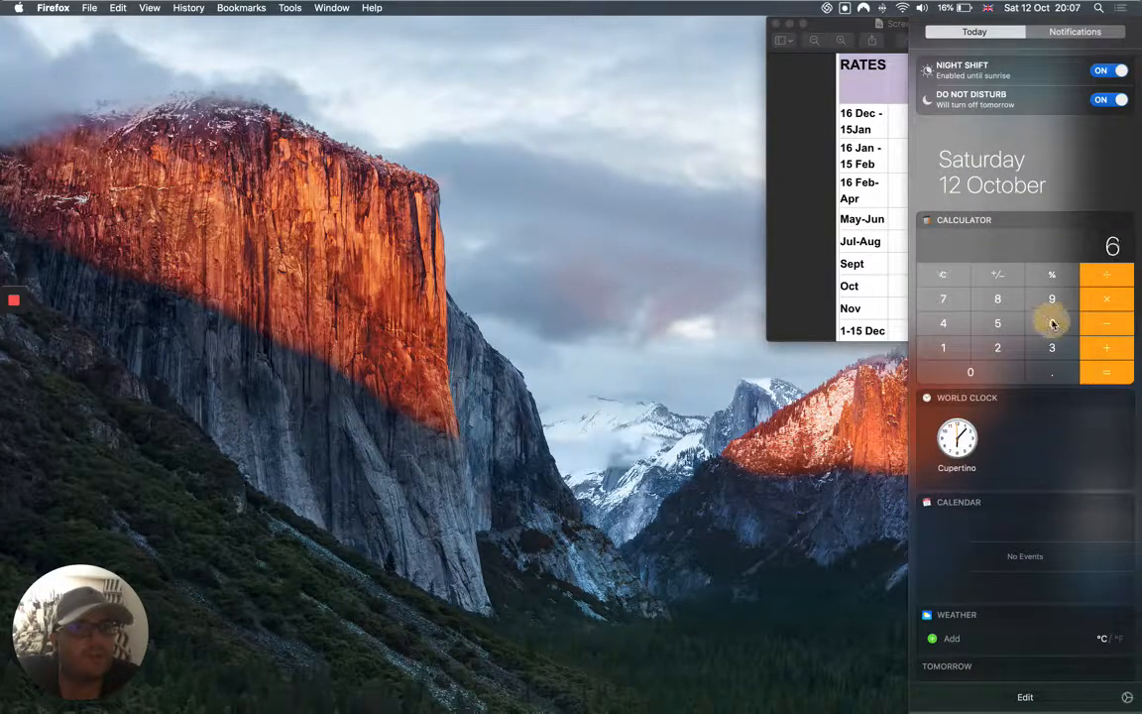
click(981, 367)
click(982, 369)
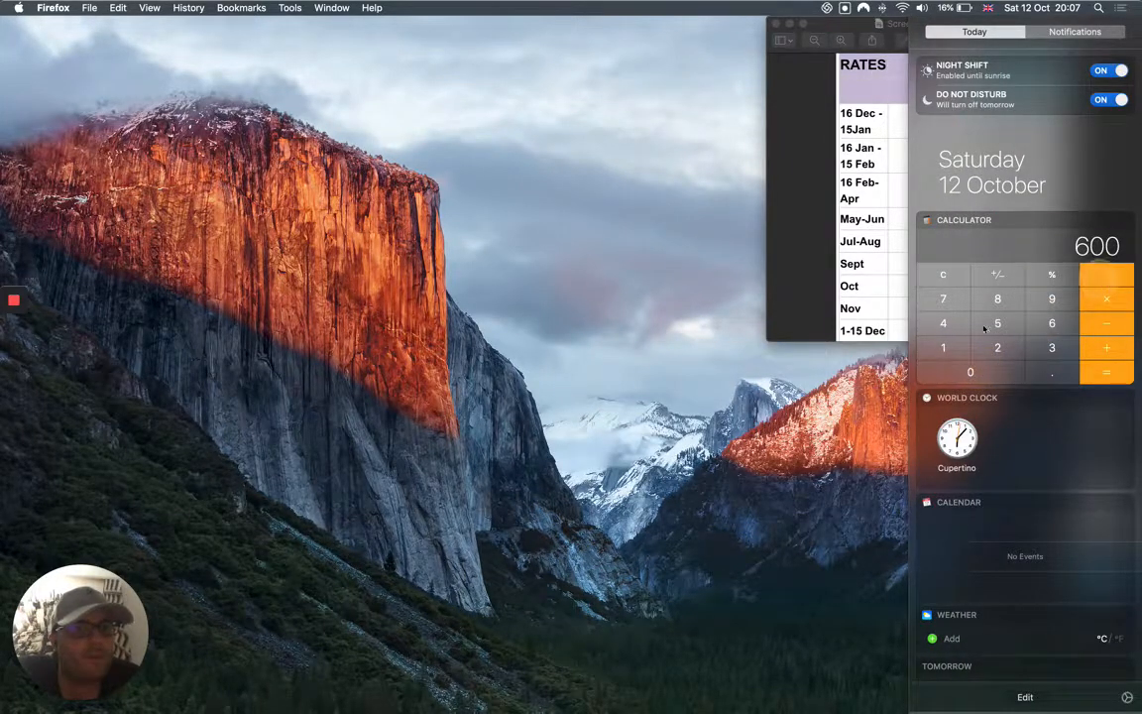
click(946, 347)
click(967, 369)
click(967, 369)
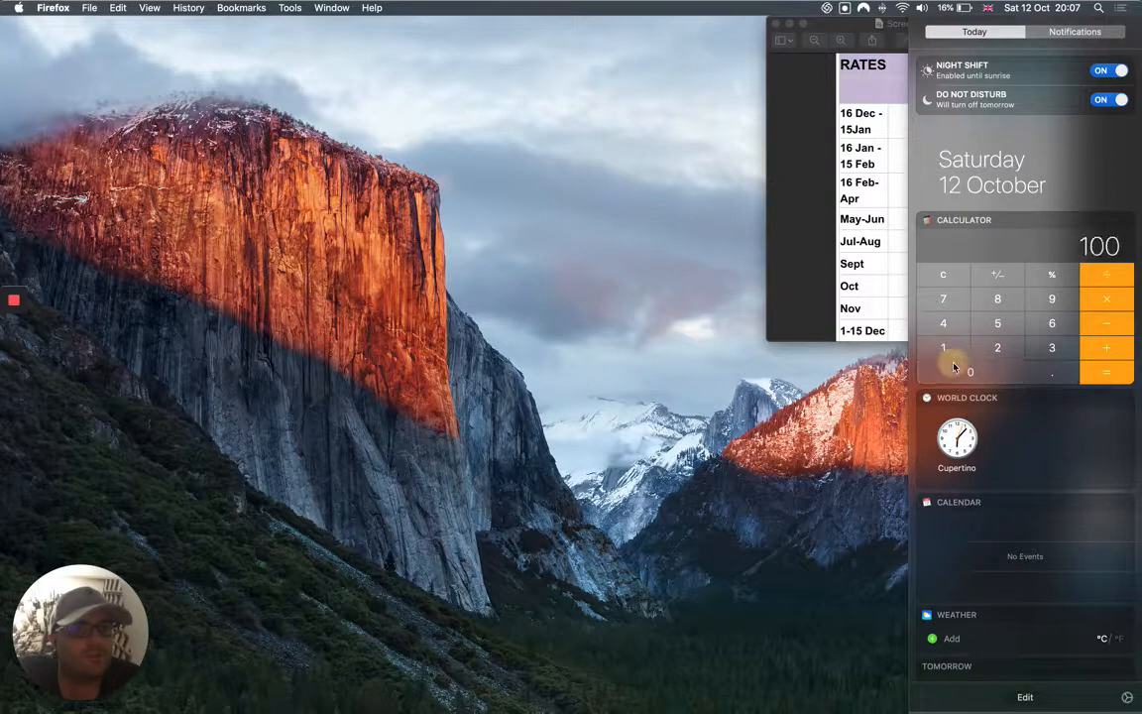
click(1087, 302)
click(1051, 322)
click(997, 347)
click(942, 347)
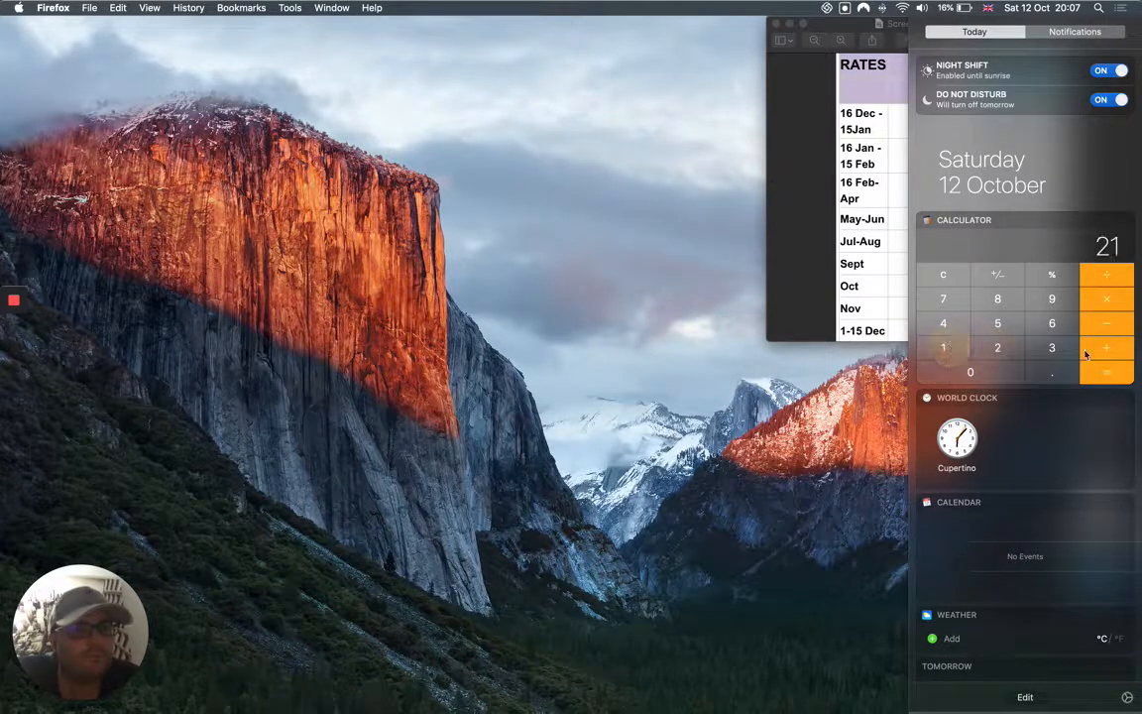
click(1105, 349)
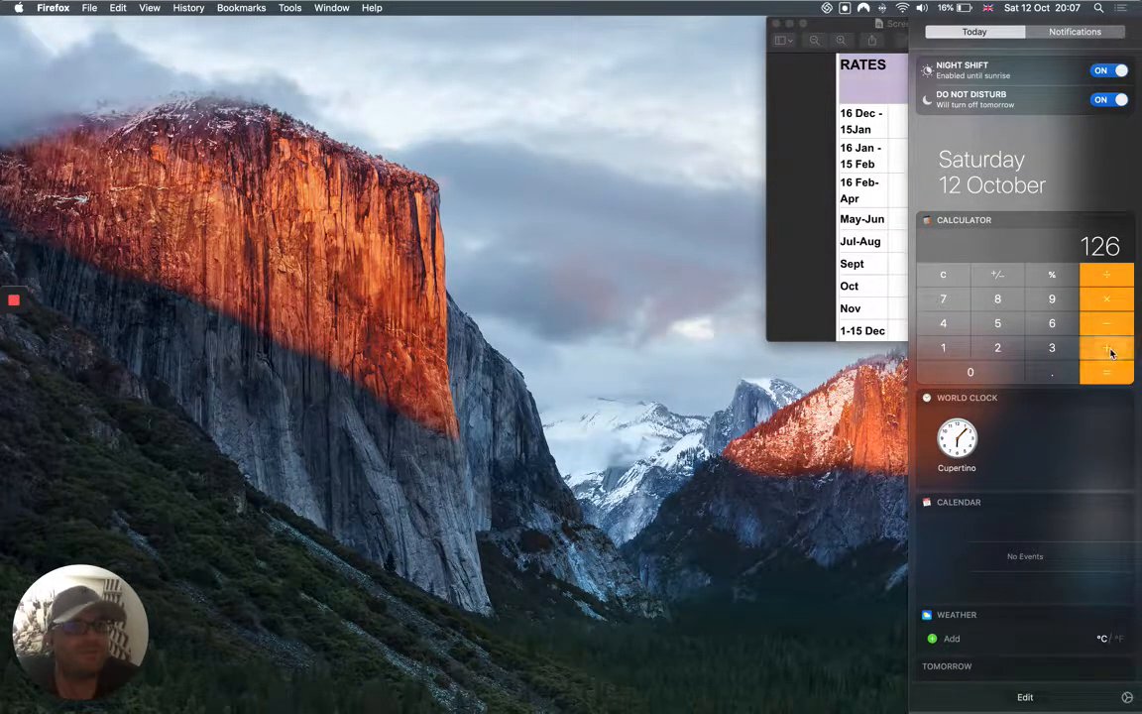
Recheck the rates table and add the 600 base rate to the calculated 21 percent.
click(882, 197)
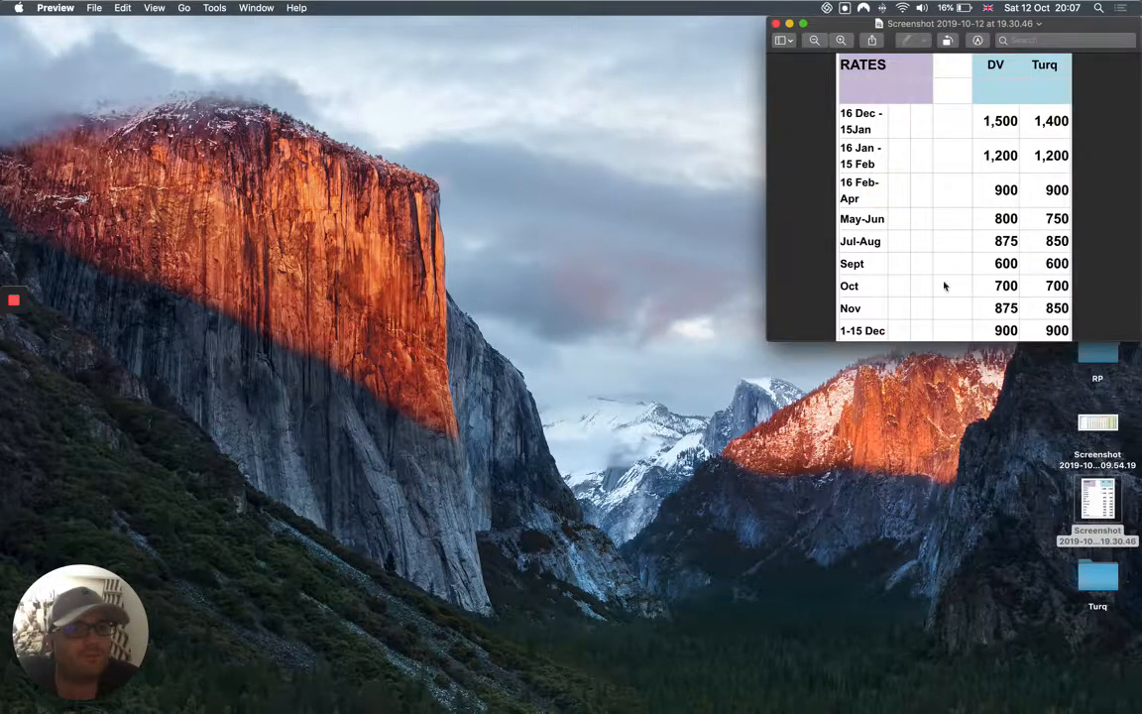
click(1120, 8)
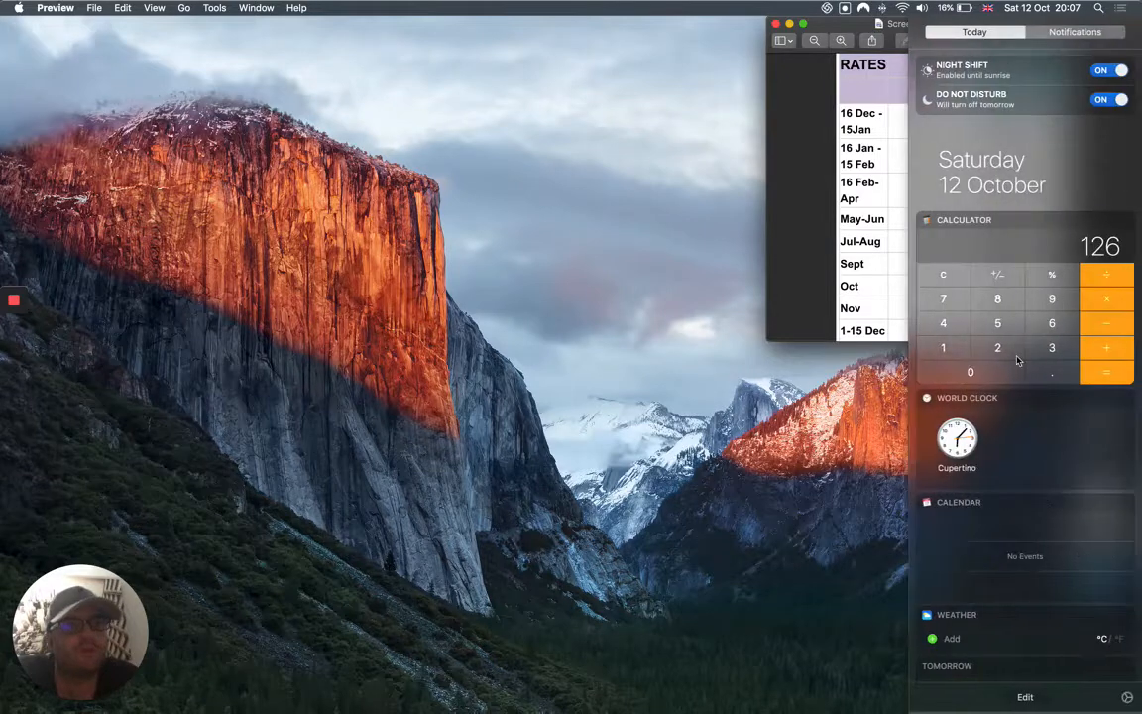
click(1107, 336)
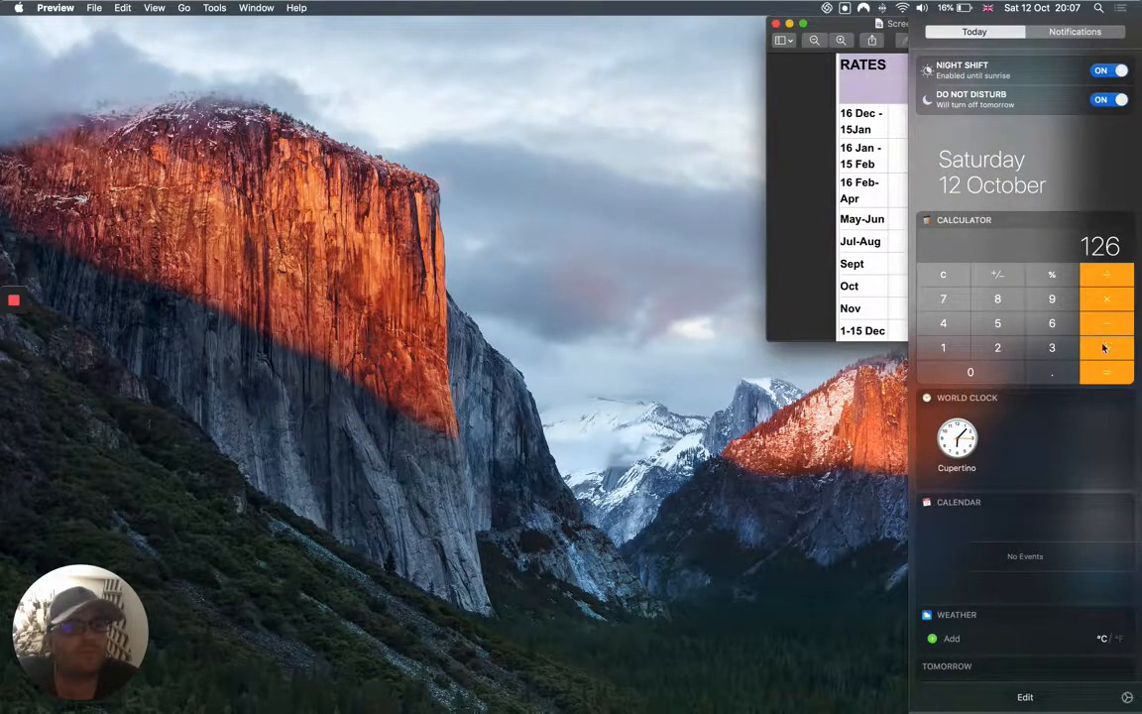
click(1050, 324)
click(981, 372)
click(981, 372)
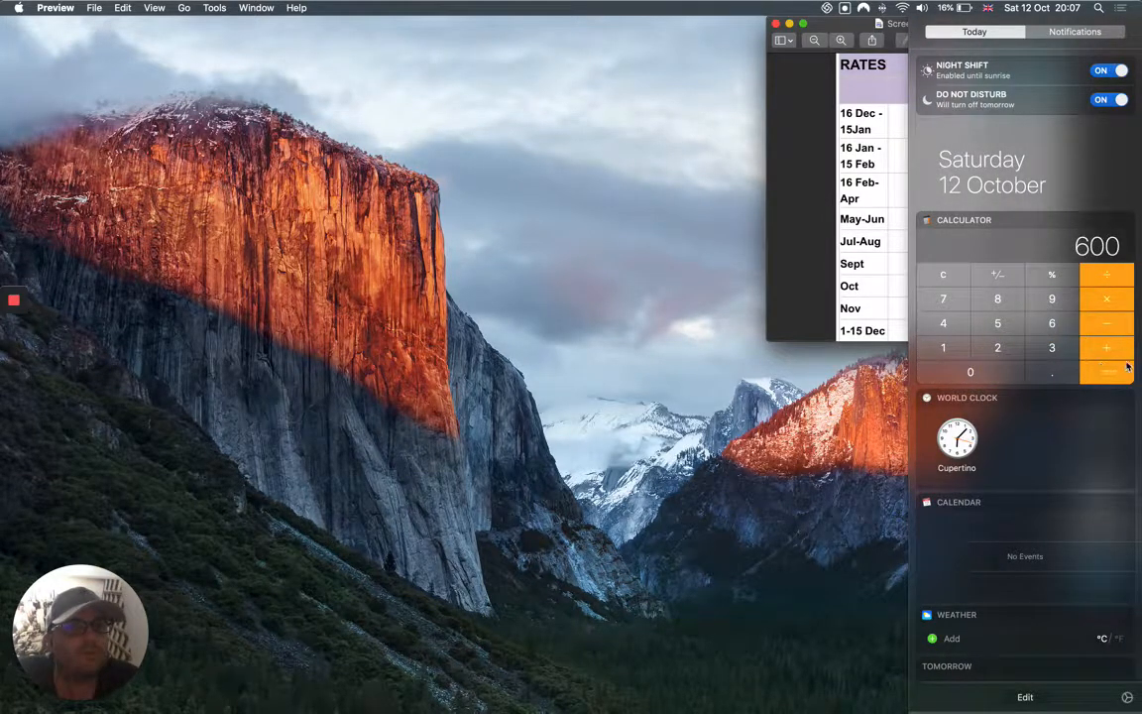
click(1107, 371)
Return to the Airbnb pricing page in Firefox, set the base price to $726 and continue to the length-of-stay prices.
click(535, 387)
mouse_move(354, 702)
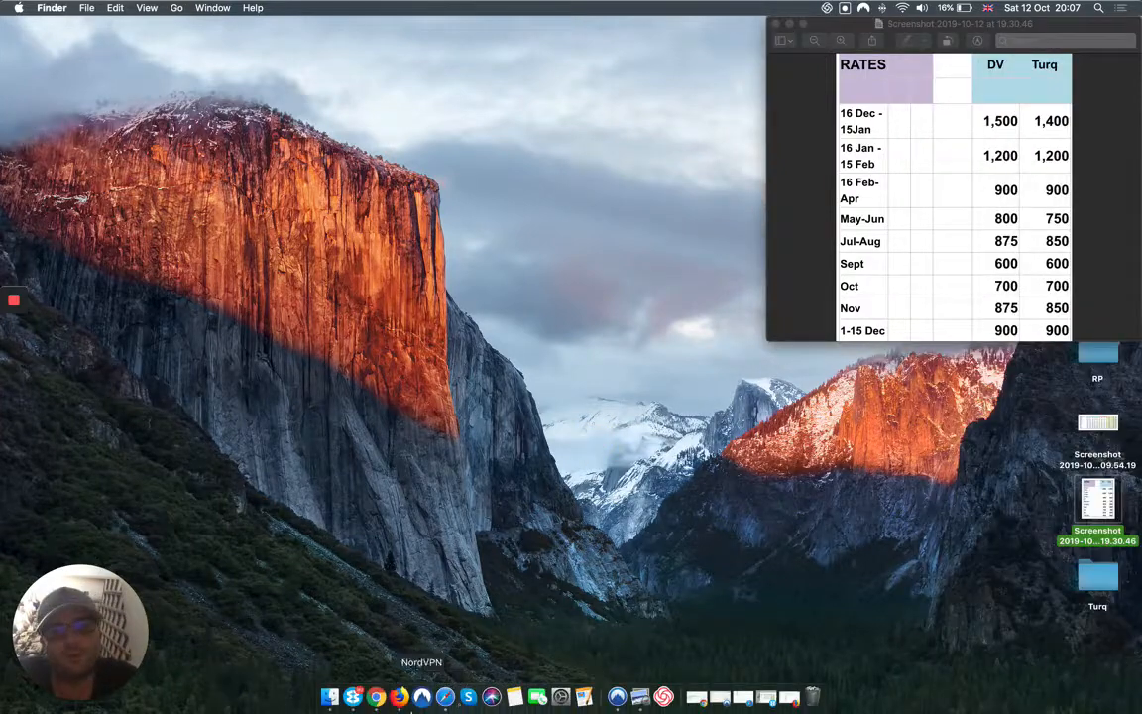
click(398, 698)
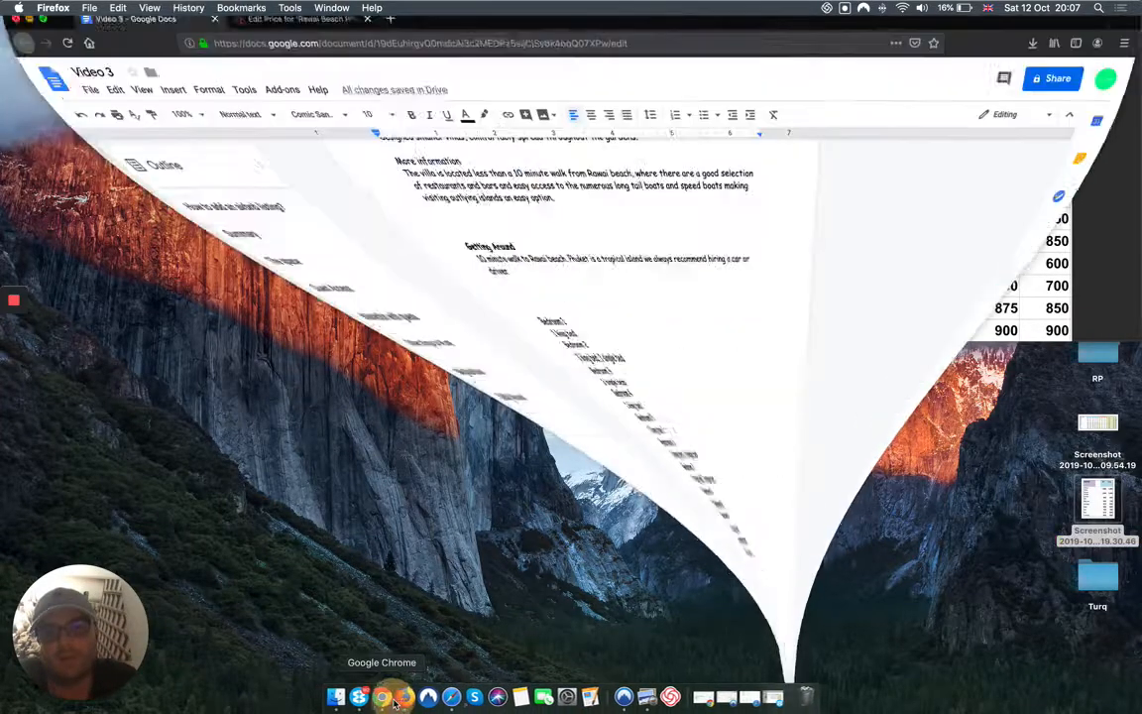
click(297, 27)
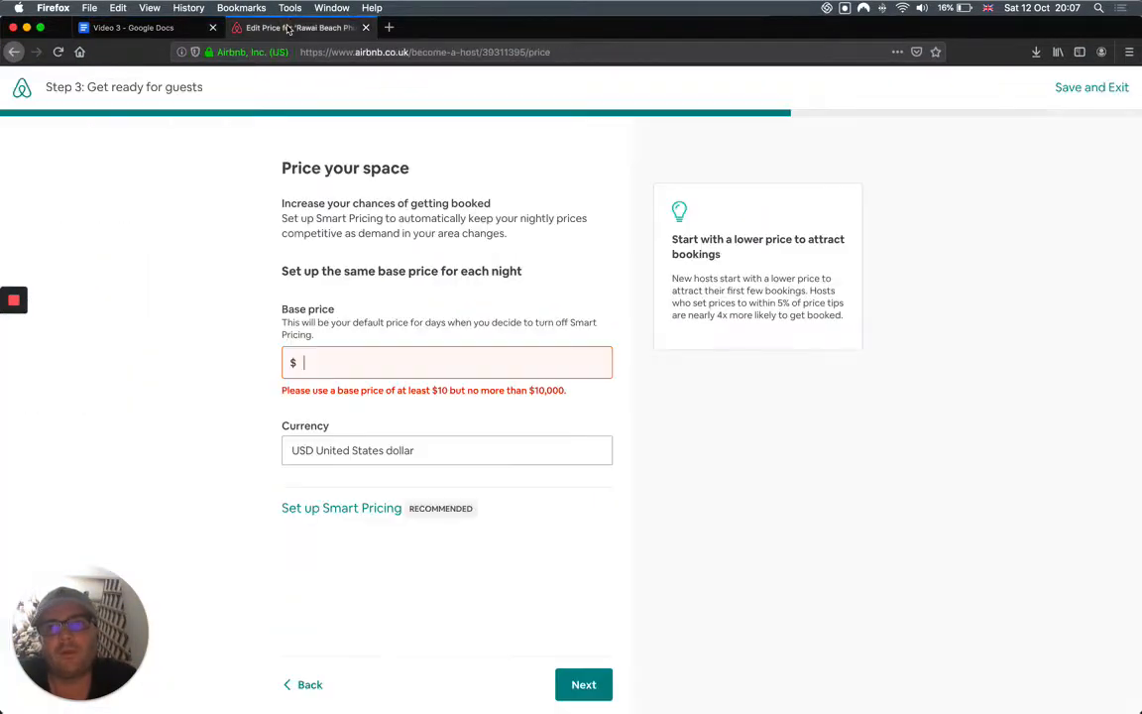
click(412, 350)
text(7)
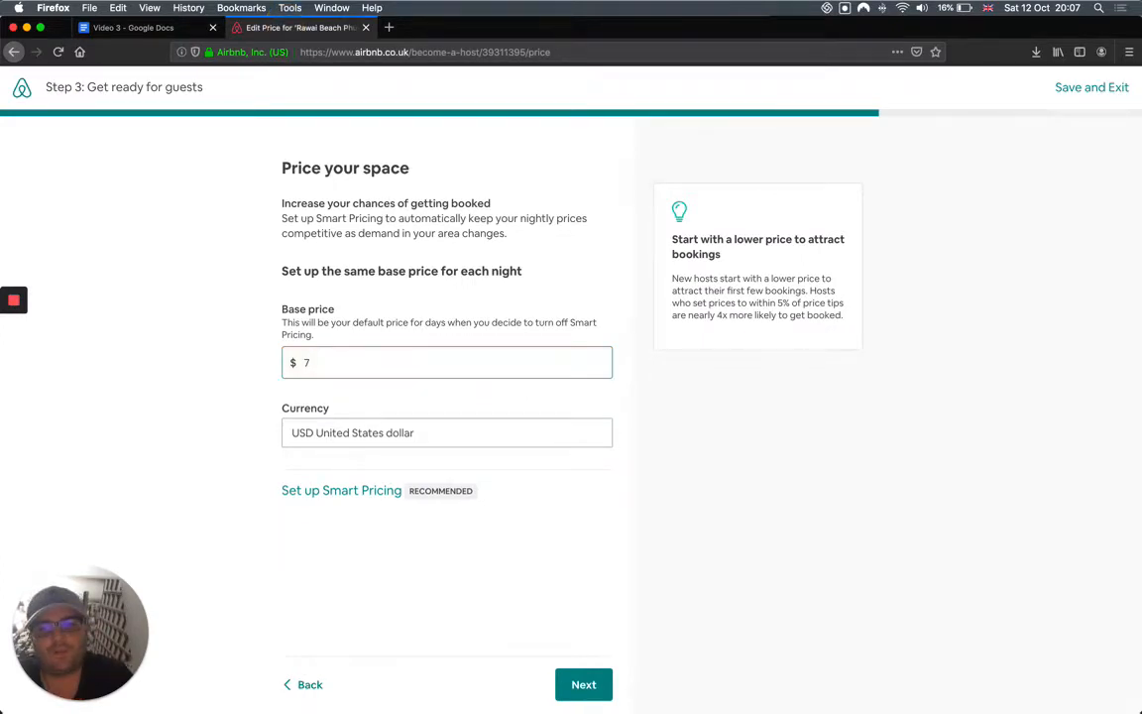
text(26)
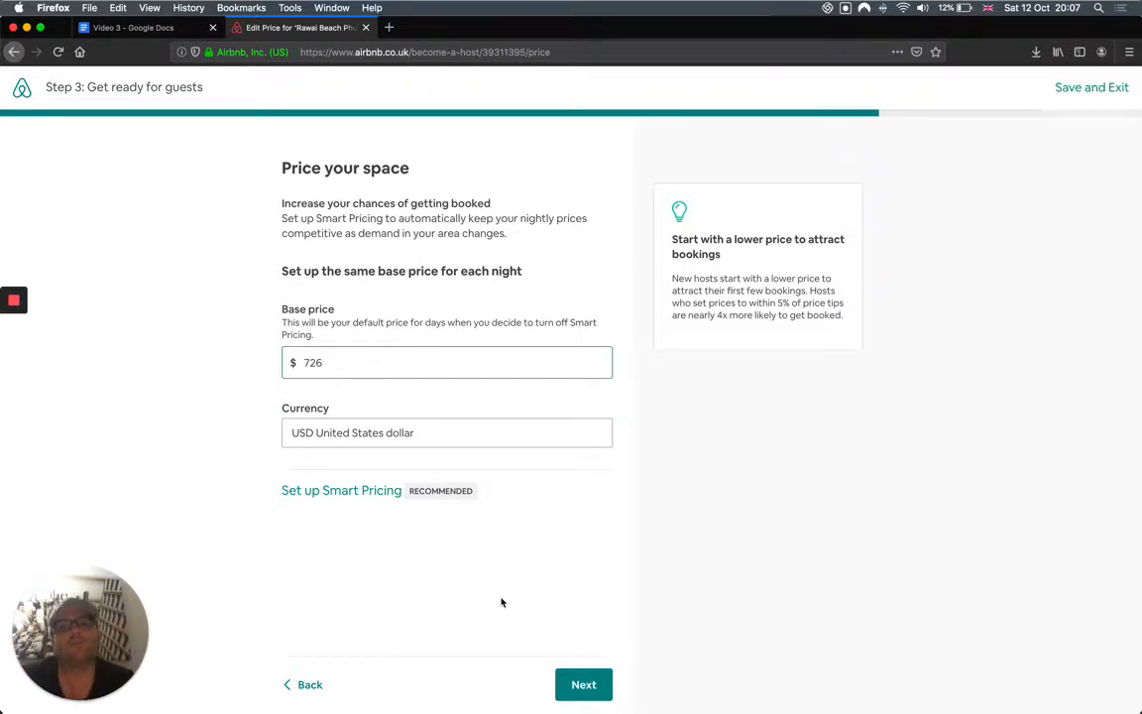
click(585, 683)
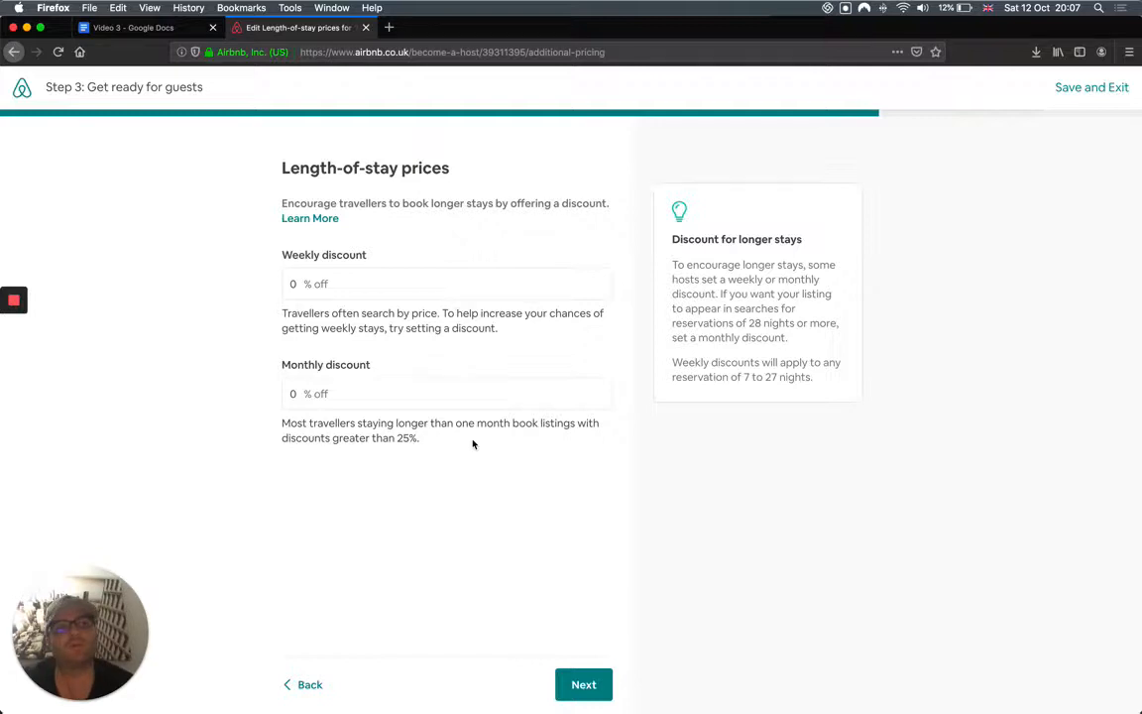
Continue without a weekly or monthly discount and review how guests' reservation requests work.
click(585, 686)
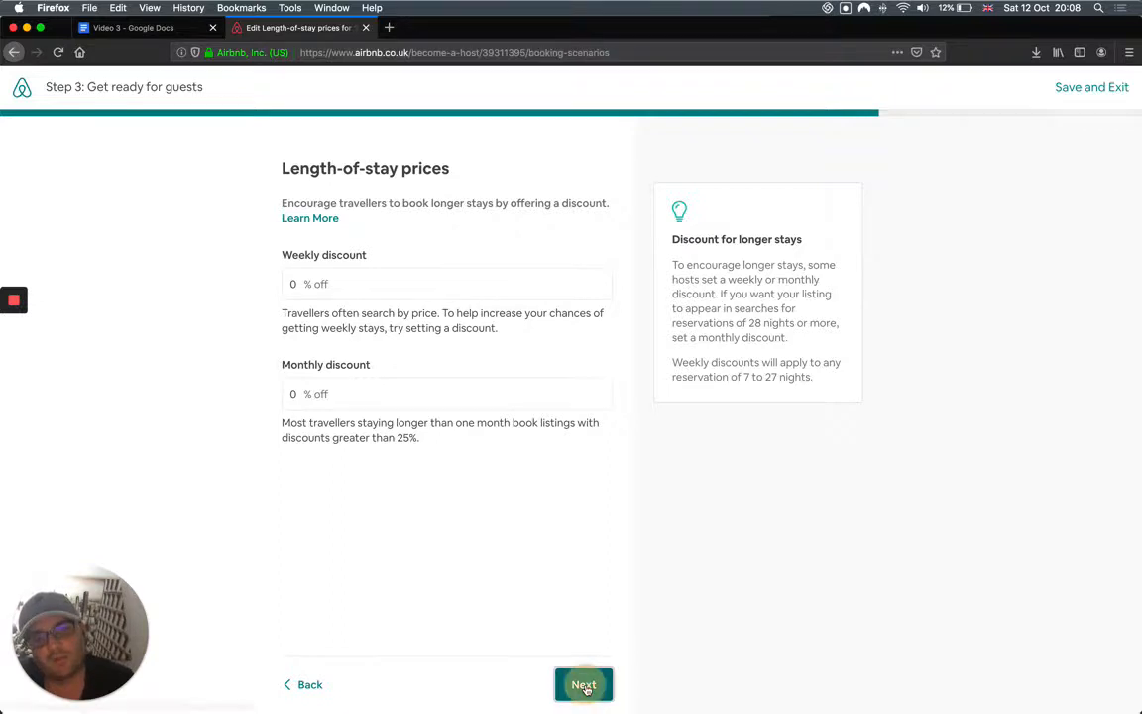
scroll(585, 688, down, 5)
scroll(586, 688, down, 3)
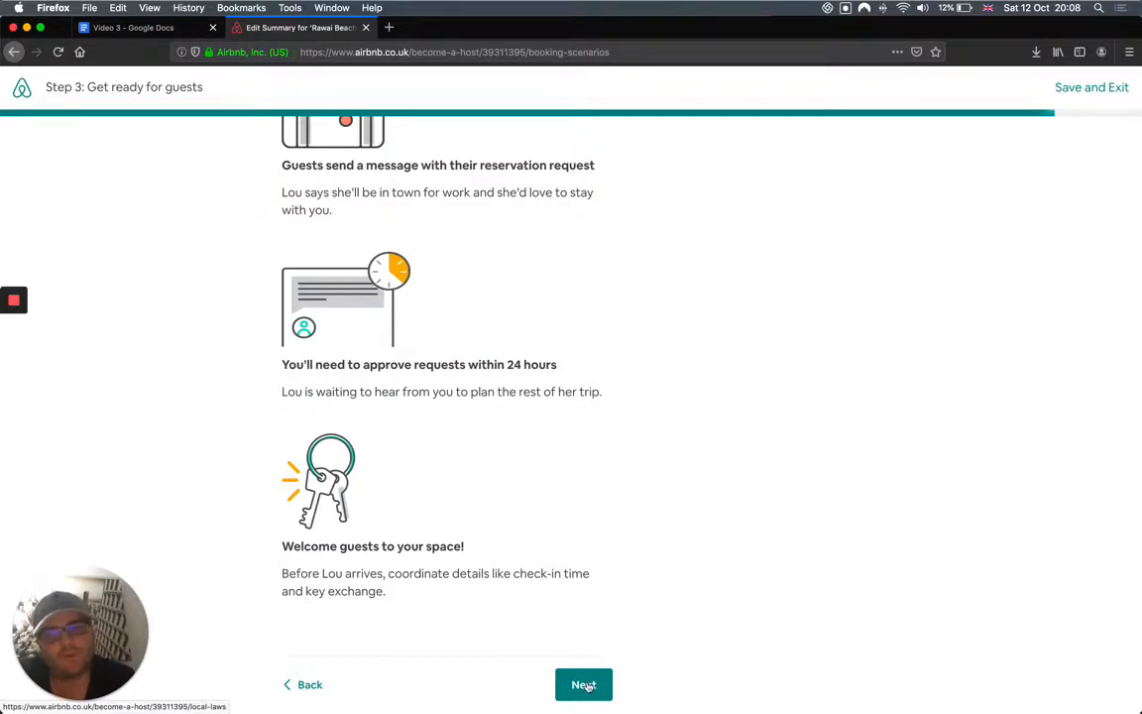
Continue to the local laws and taxes page, finish the setup and publish the listing.
click(583, 685)
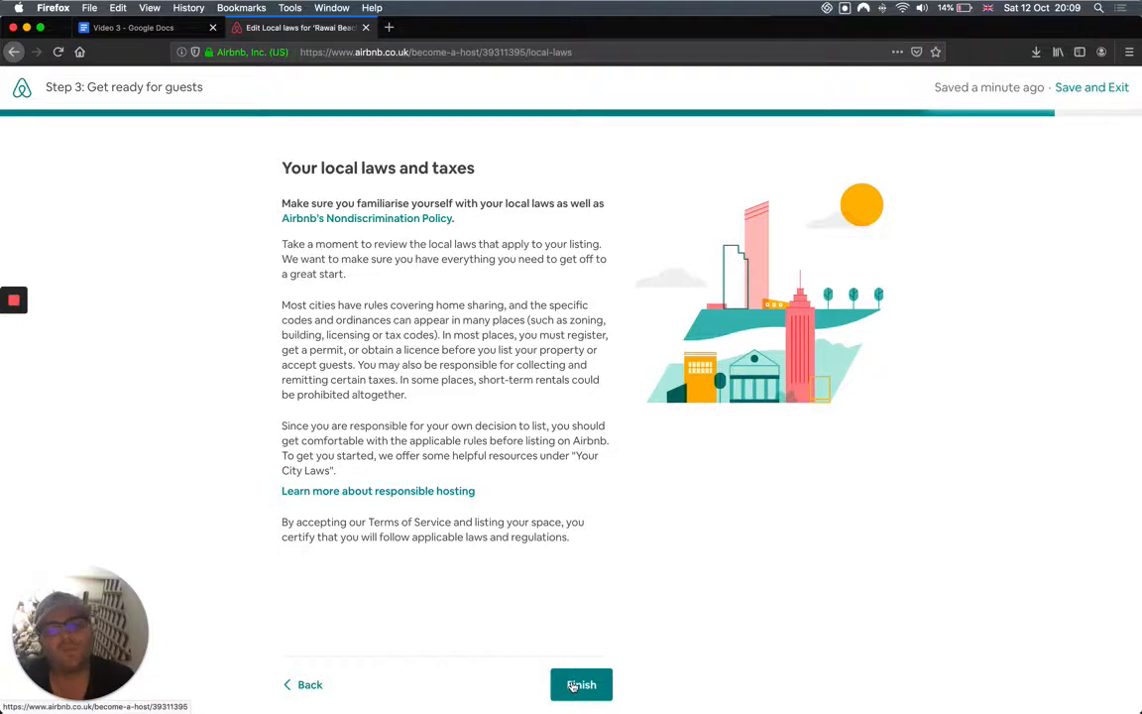
click(578, 685)
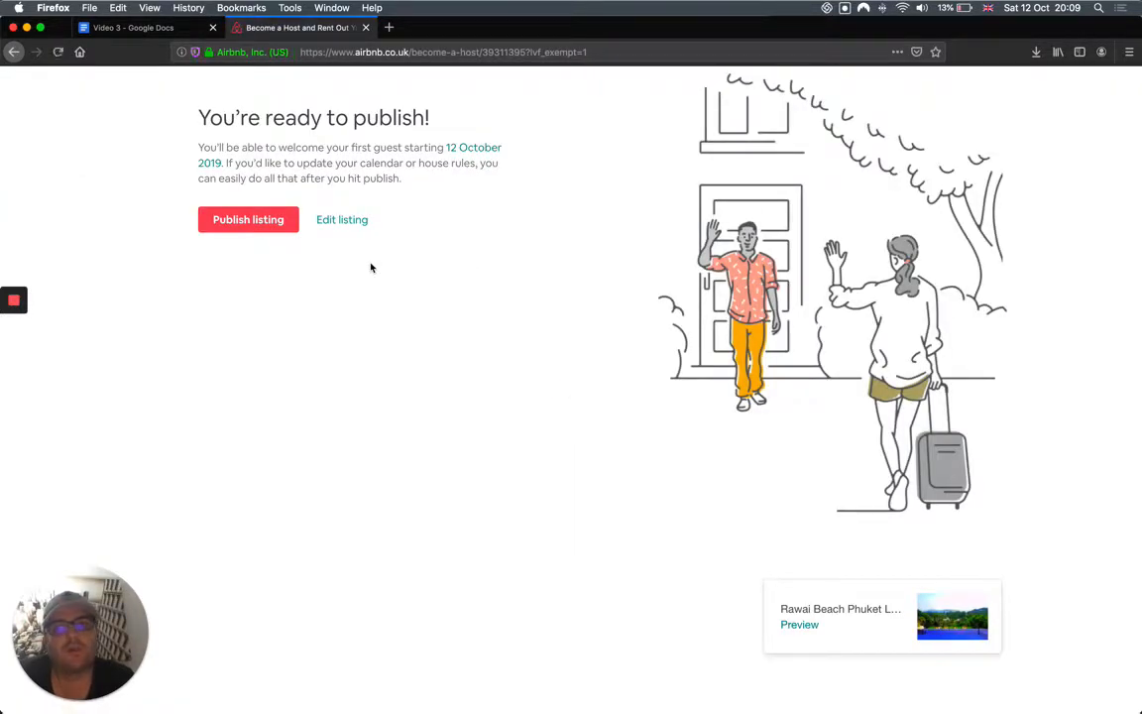
click(229, 222)
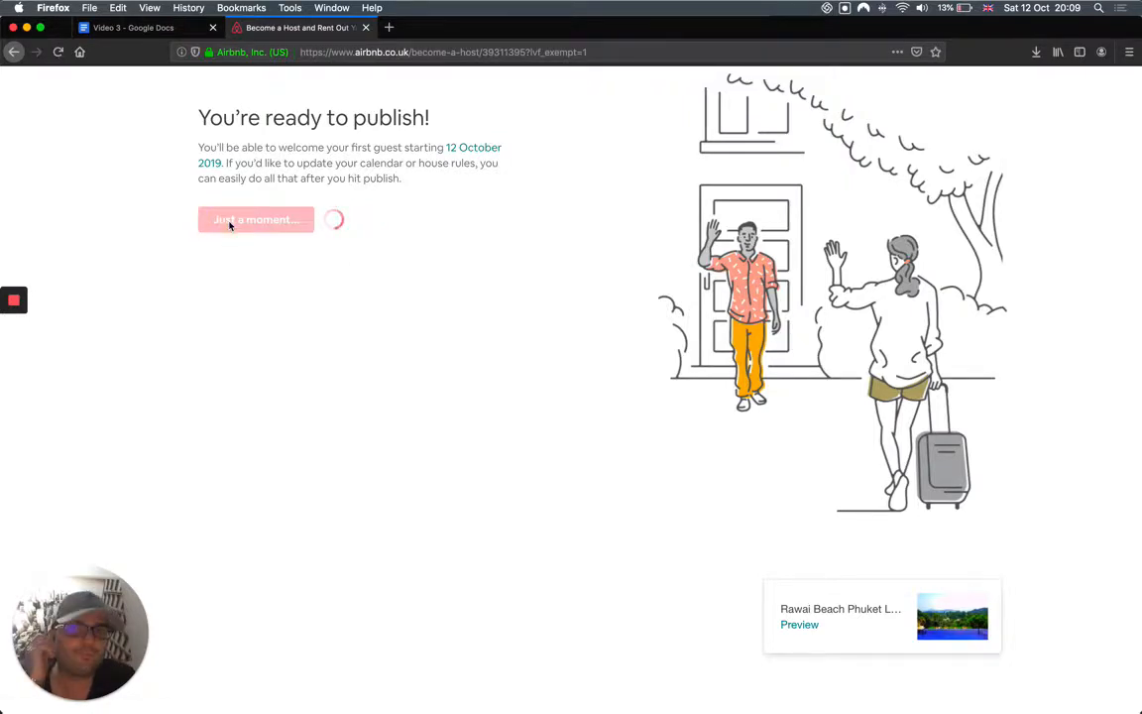
Preview the villa listing as guests see it, examining its photos, summary, nightly price and amenities, and check the hosting dashboard.
click(793, 625)
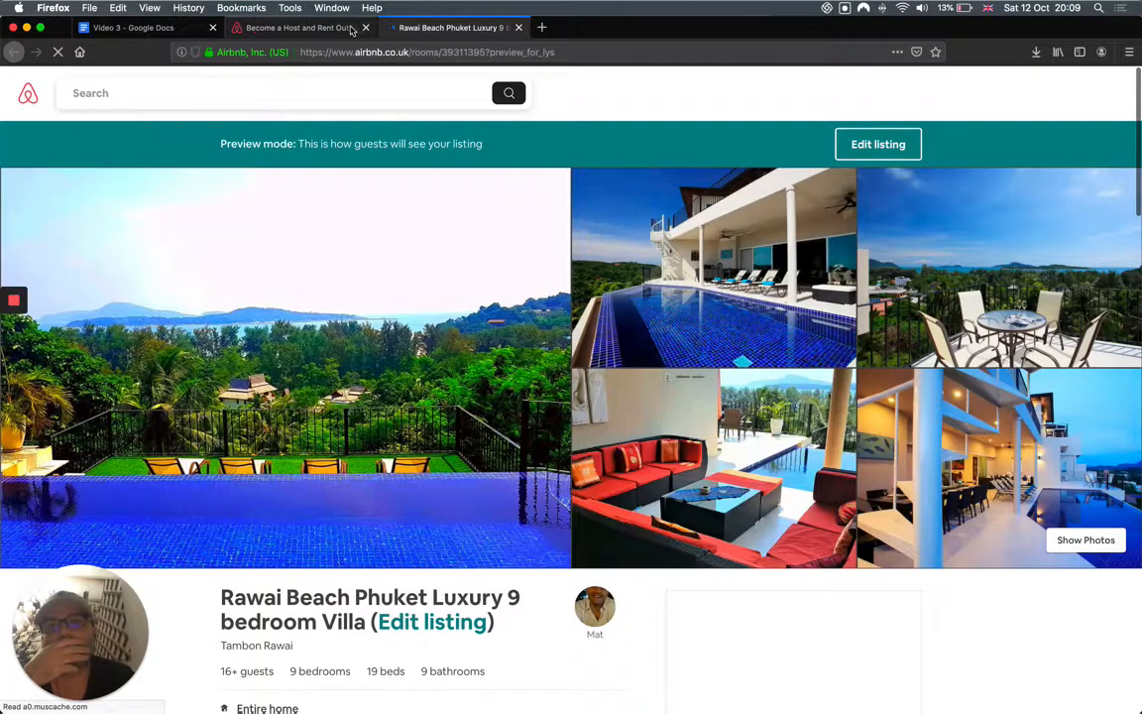
click(338, 27)
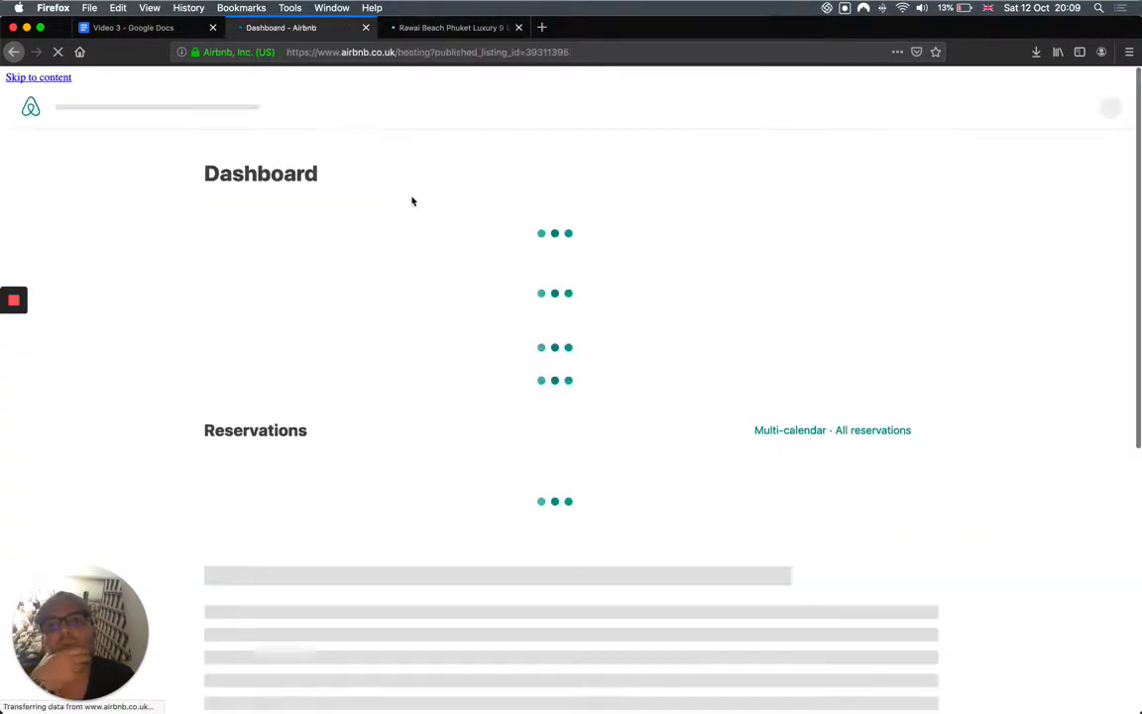
click(410, 30)
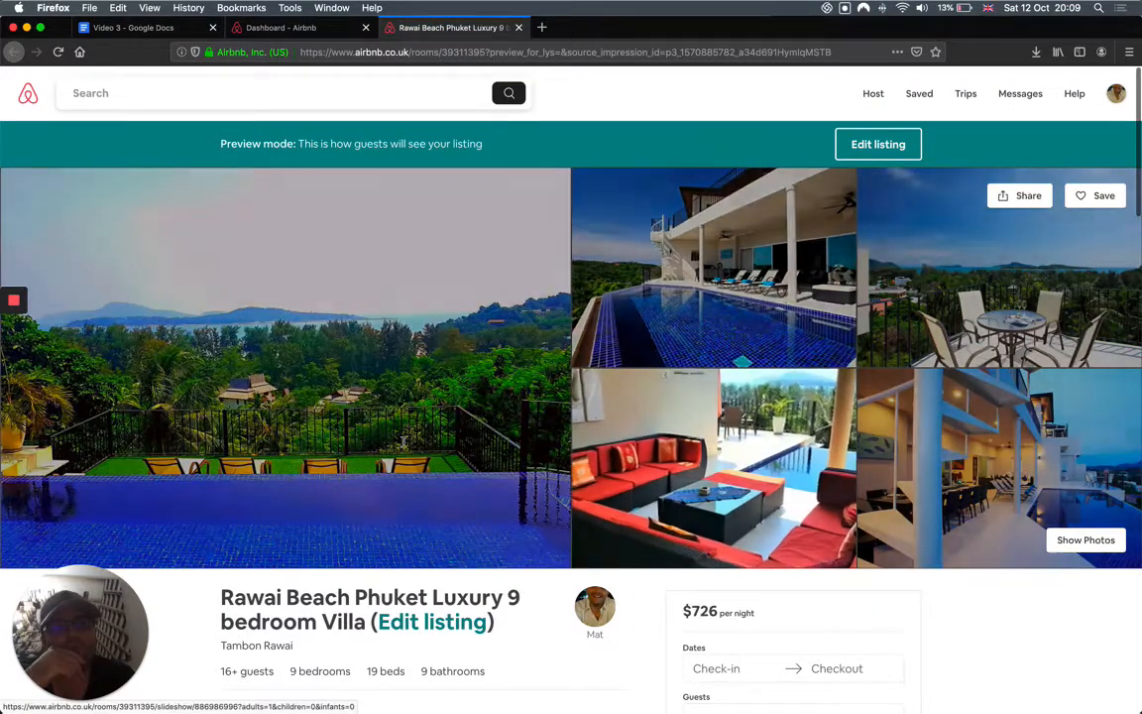
scroll(496, 446, down, 5)
scroll(409, 430, down, 3)
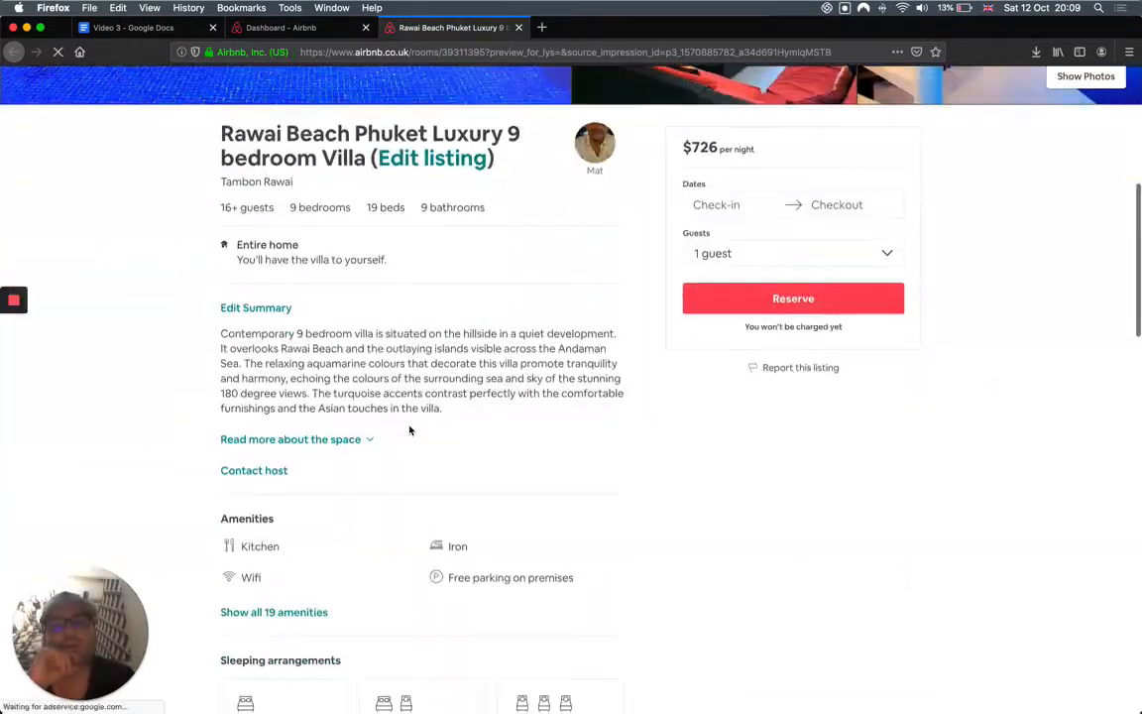
scroll(408, 428, up, 2)
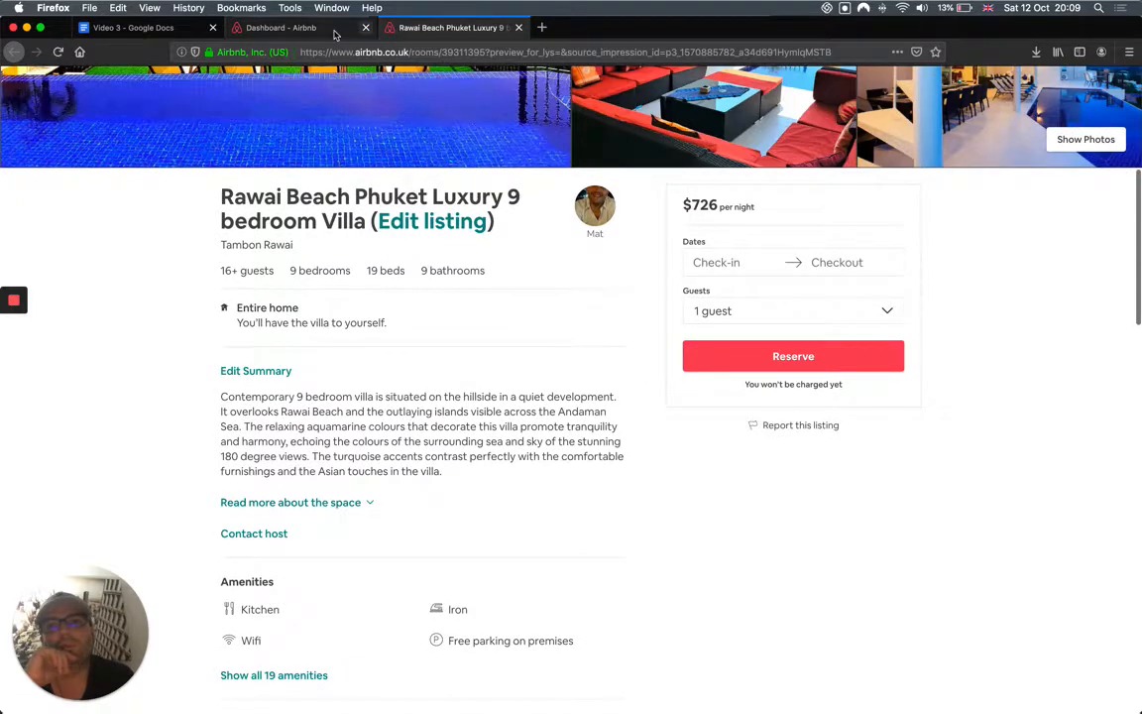
click(282, 27)
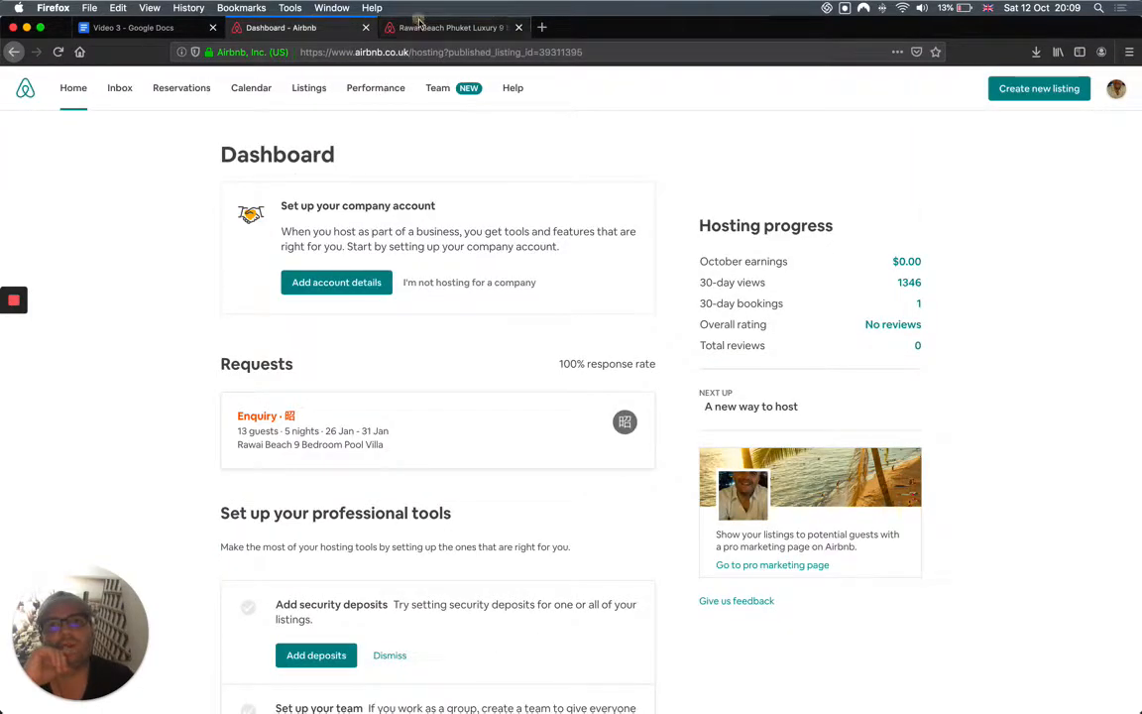
click(426, 28)
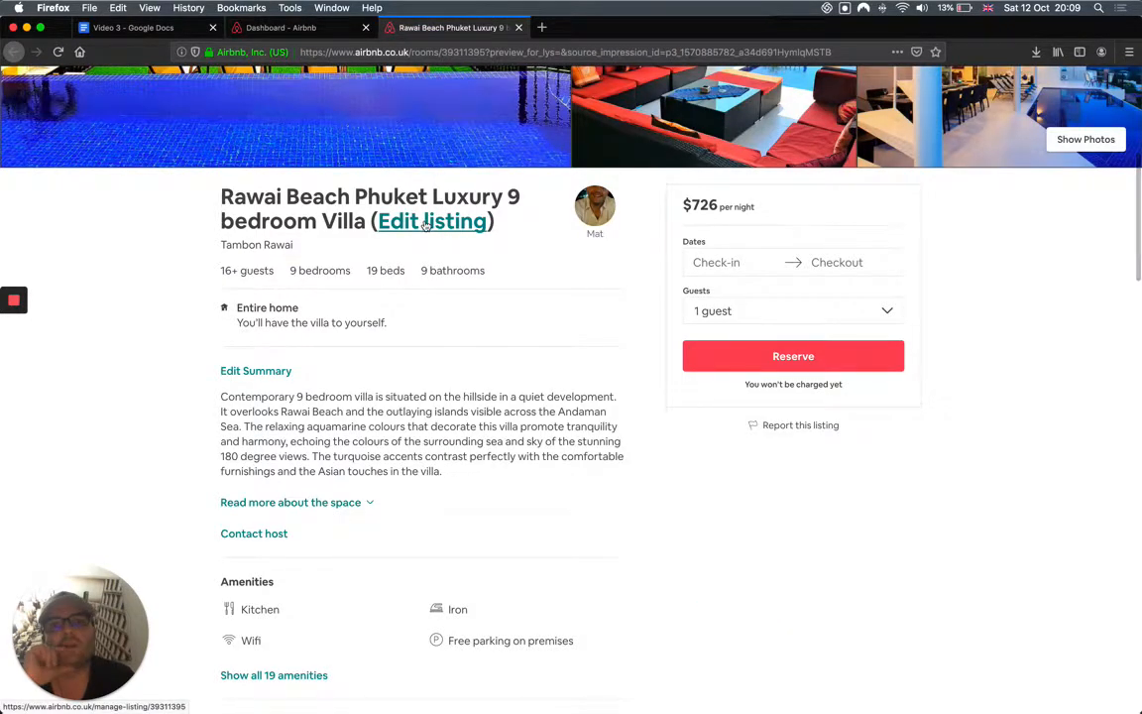
scroll(424, 224, up, 2)
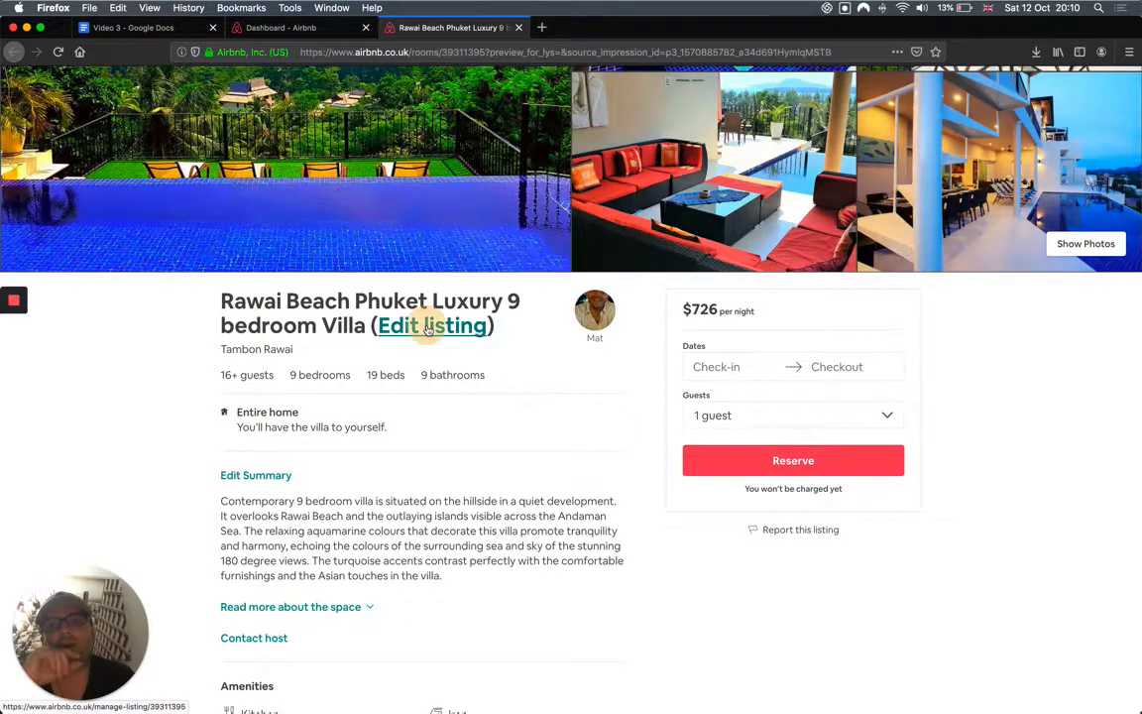
Open the villa listing for editing and review its rooms, amenities, title and description sections.
click(428, 327)
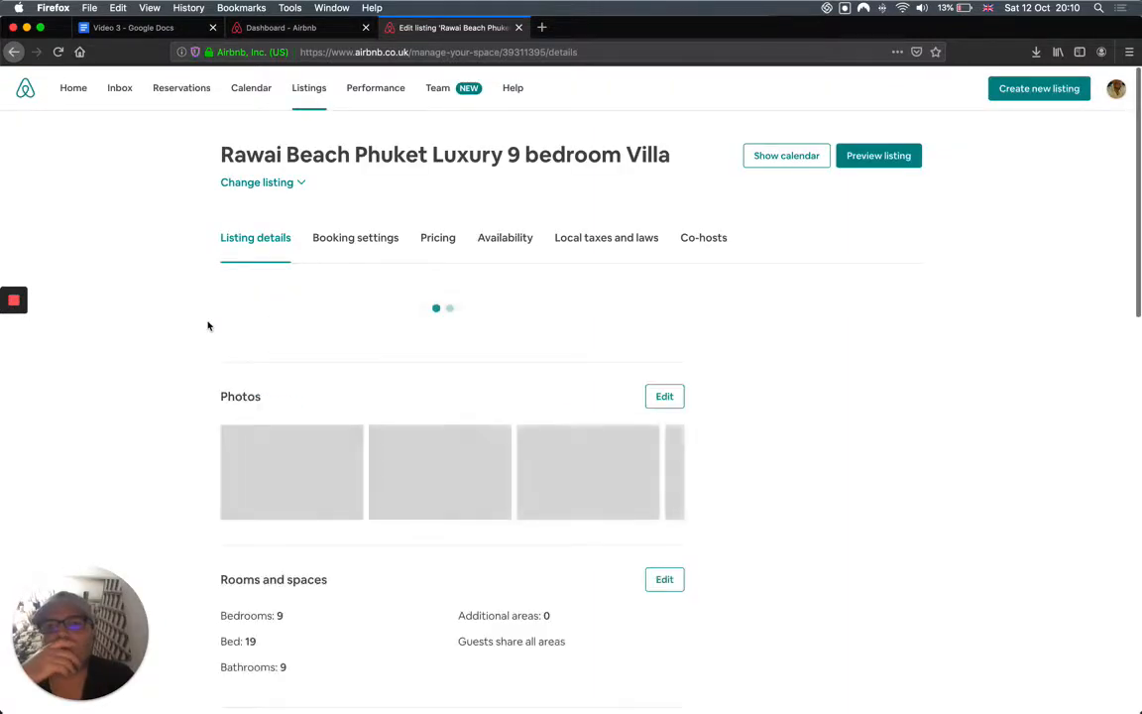
scroll(208, 325, down, 2)
scroll(209, 325, down, 5)
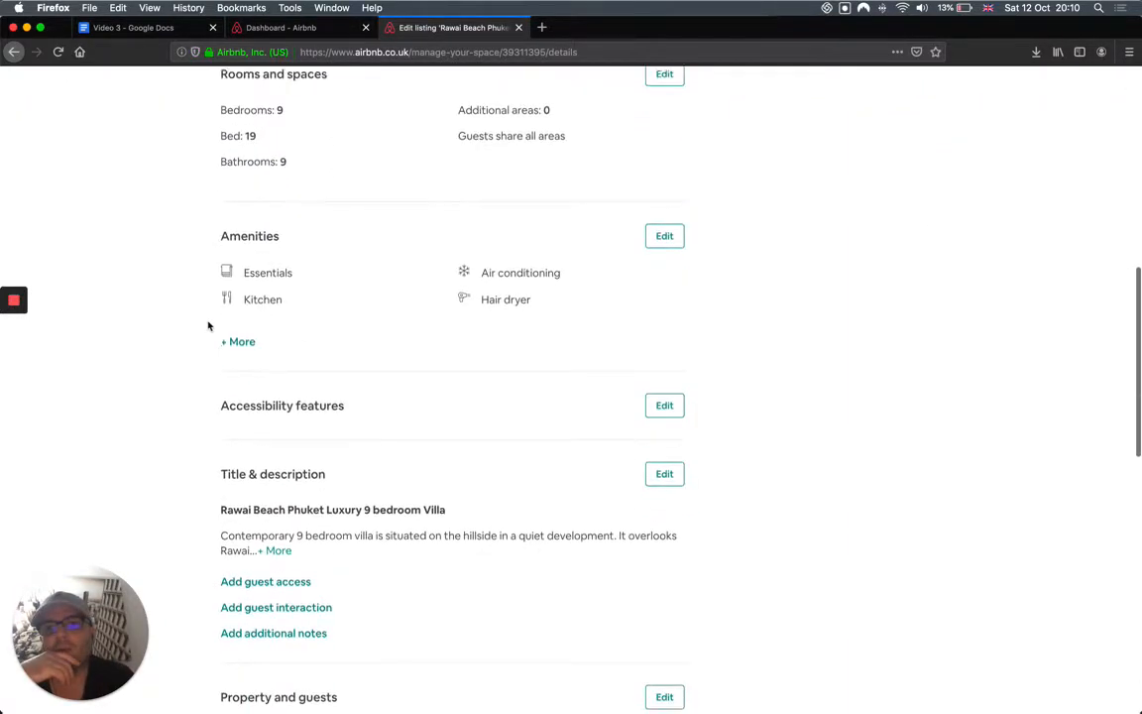
scroll(555, 228, up, 2)
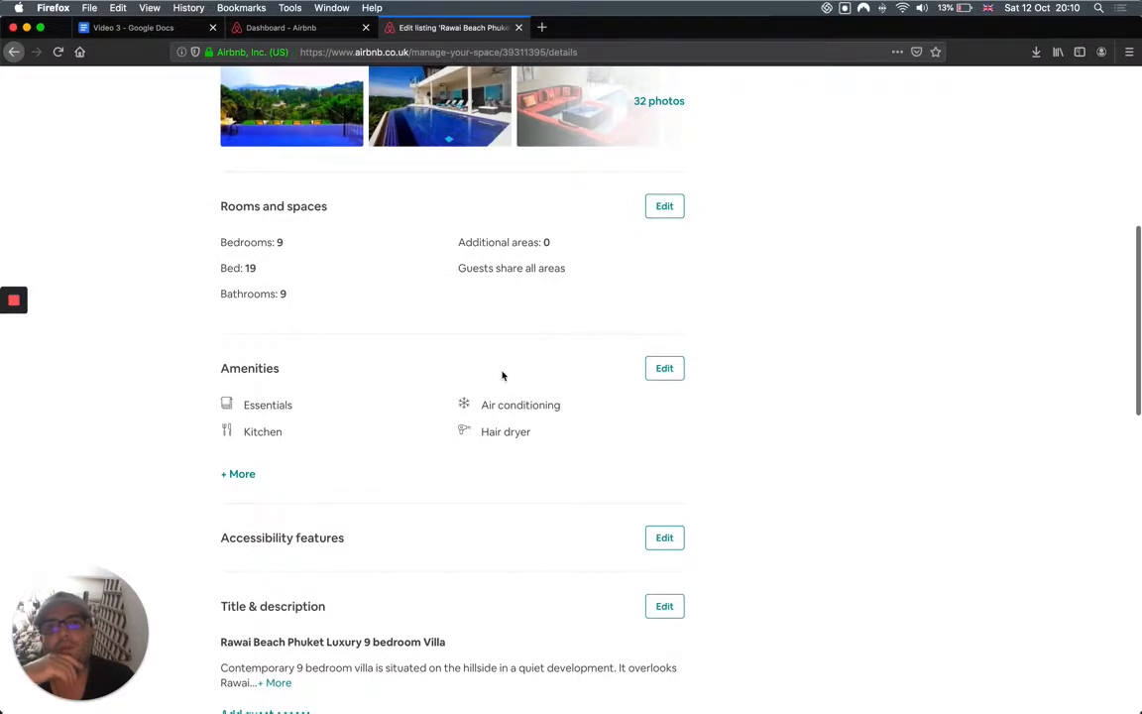
Edit the listing's common amenities, adding private living room, lock on bedroom door, bed linen, extra pillows and blankets, cable TV and hot water.
scroll(503, 375, down, 2)
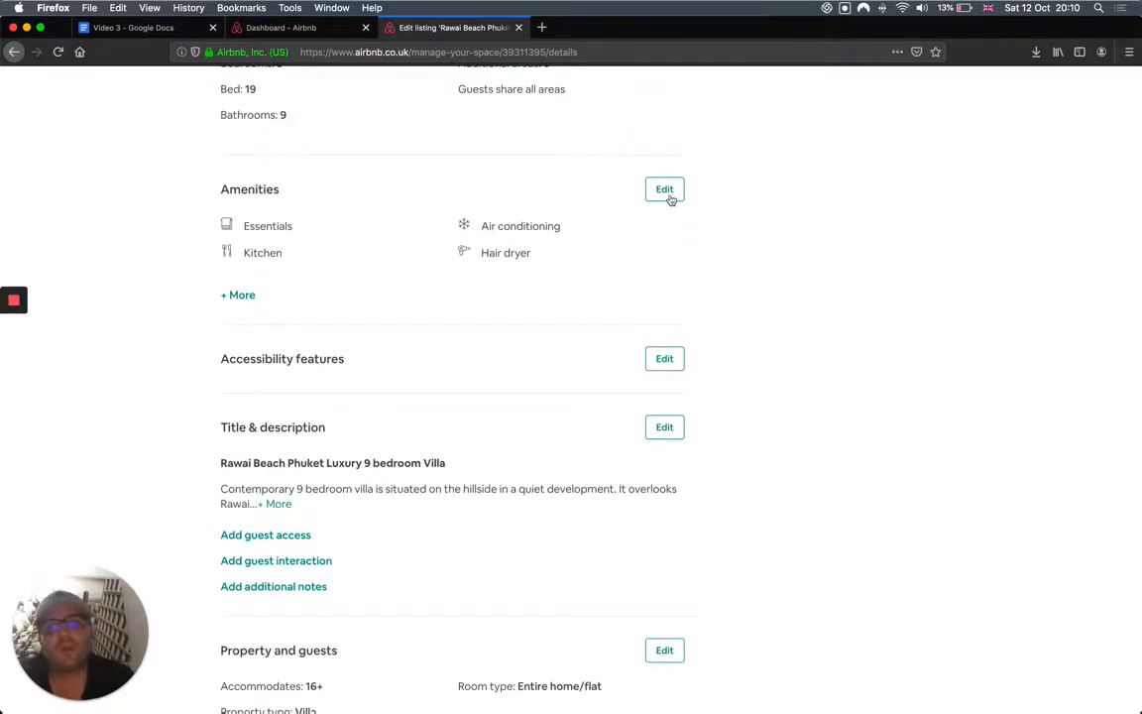
click(664, 191)
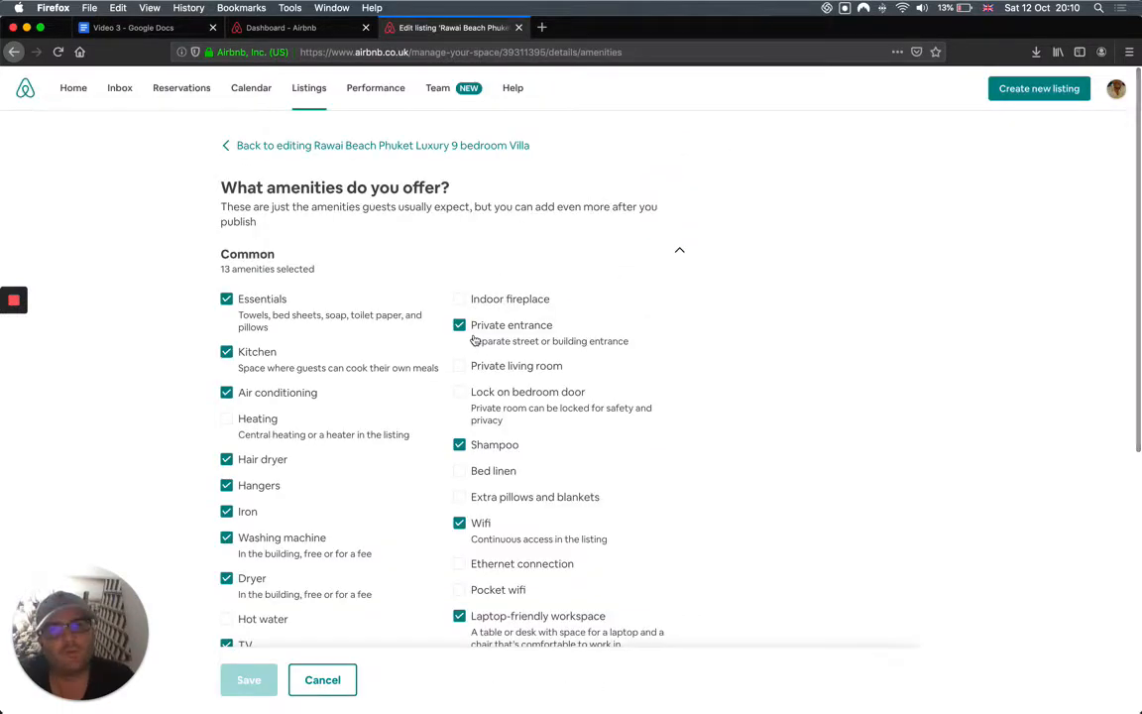
scroll(375, 357, down, 2)
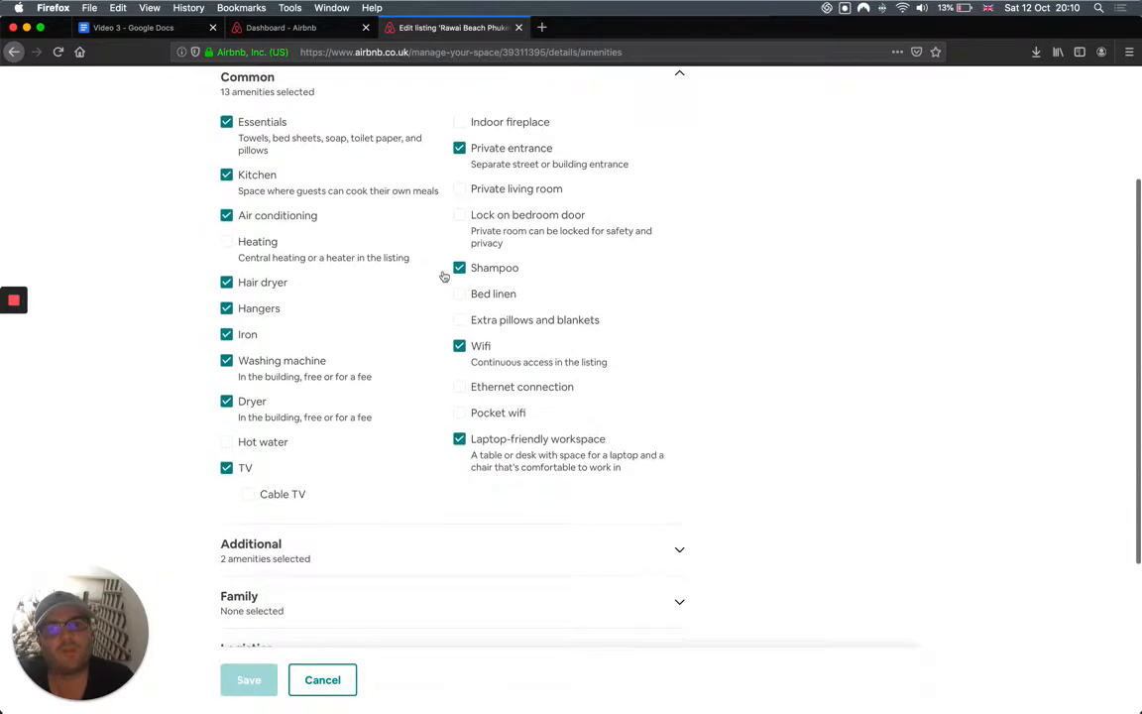
click(465, 188)
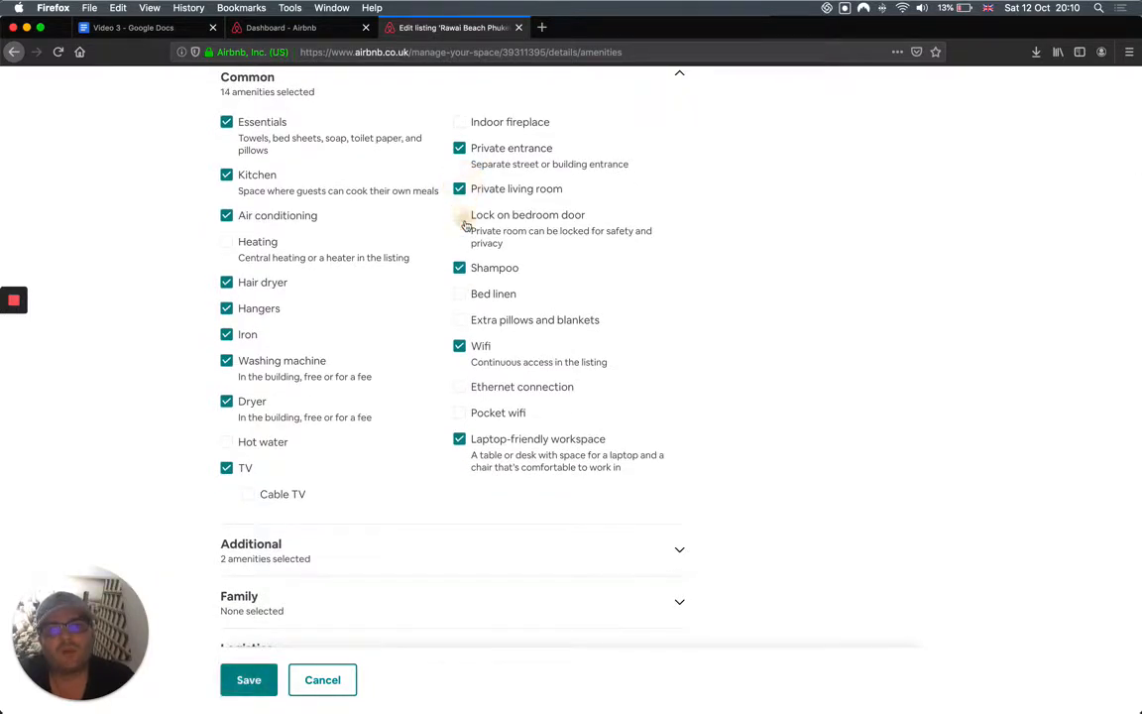
click(462, 216)
click(461, 294)
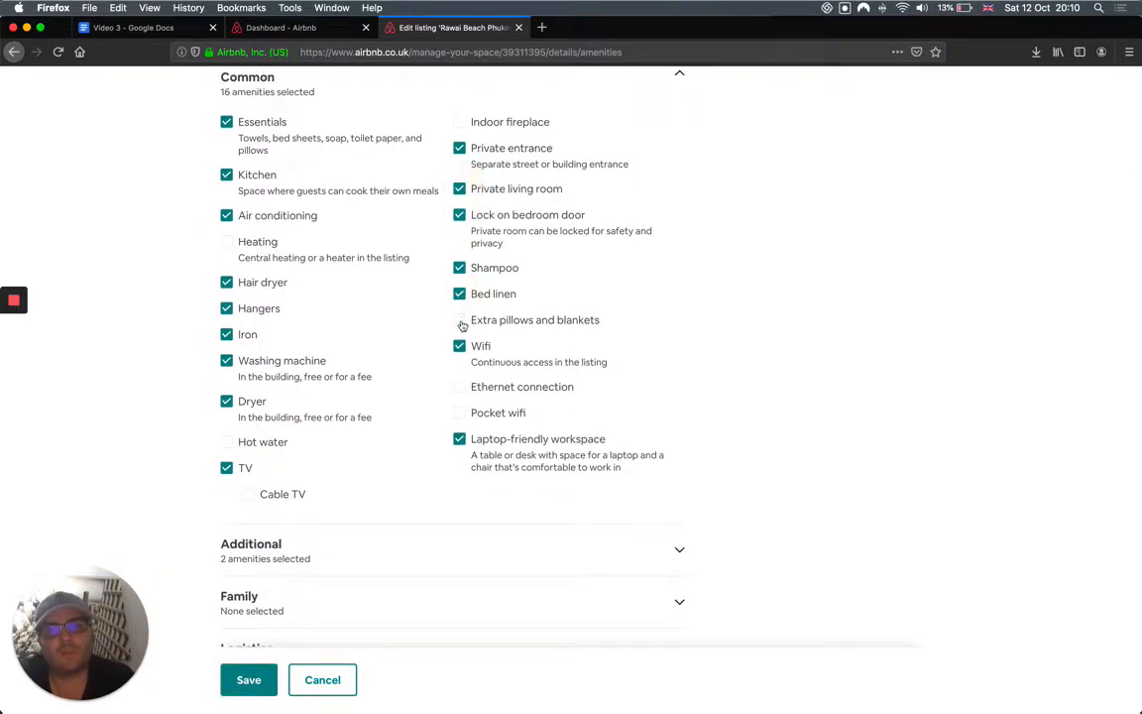
click(460, 320)
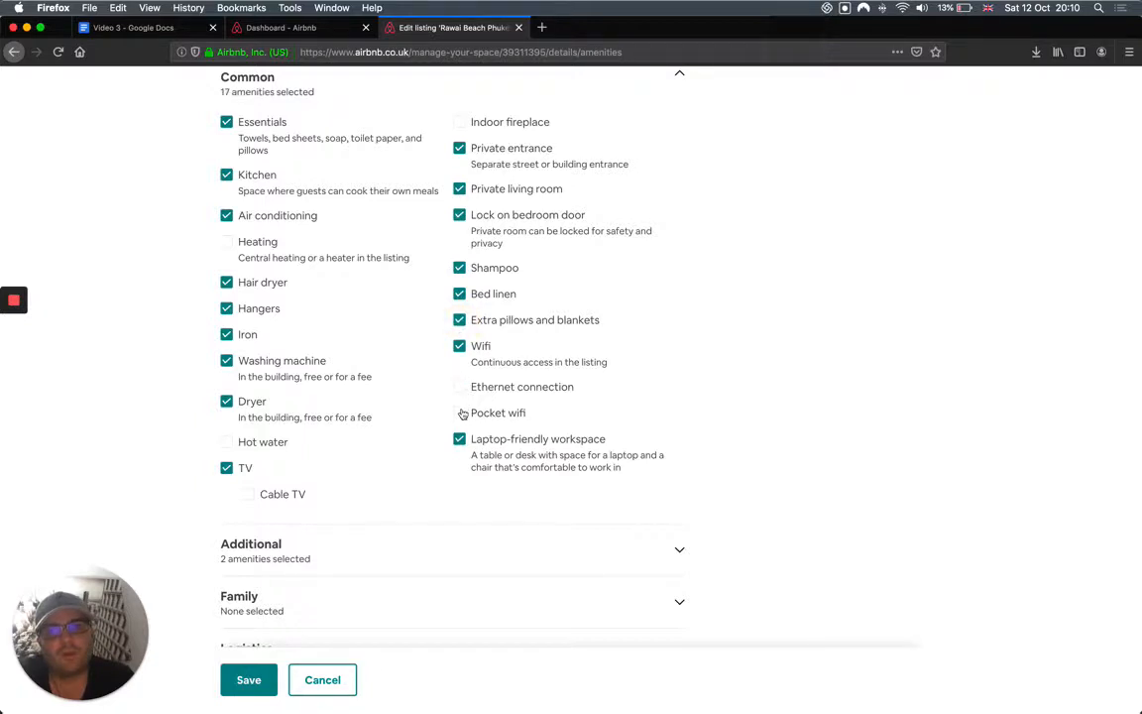
click(248, 495)
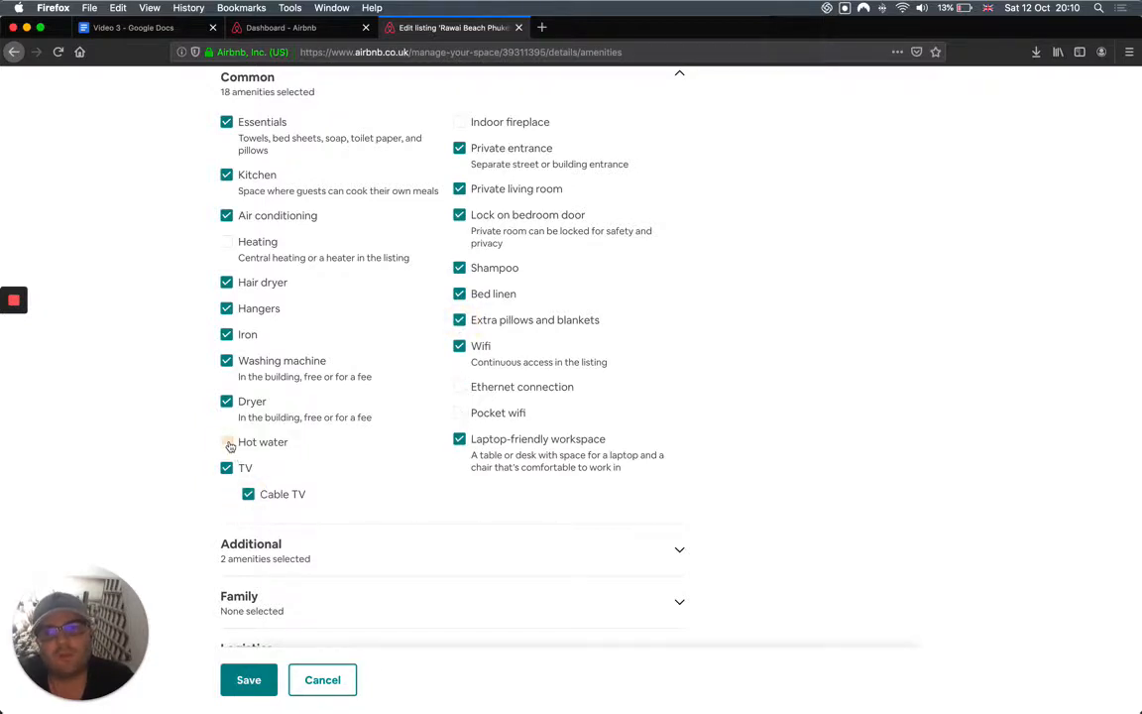
click(227, 442)
Add oven, stove, cooking basics, dishes and silverware, refrigerator, coffee maker and microwave to the additional amenities.
scroll(228, 442, down, 4)
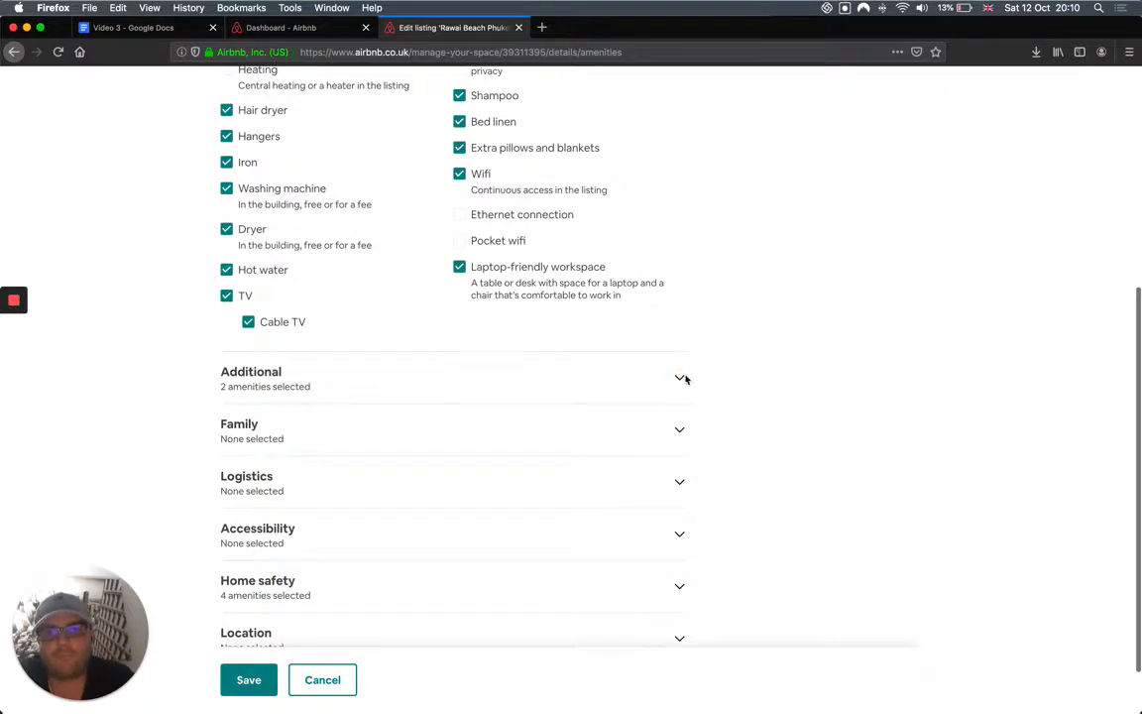
click(684, 378)
scroll(318, 438, down, 1)
scroll(318, 438, up, 2)
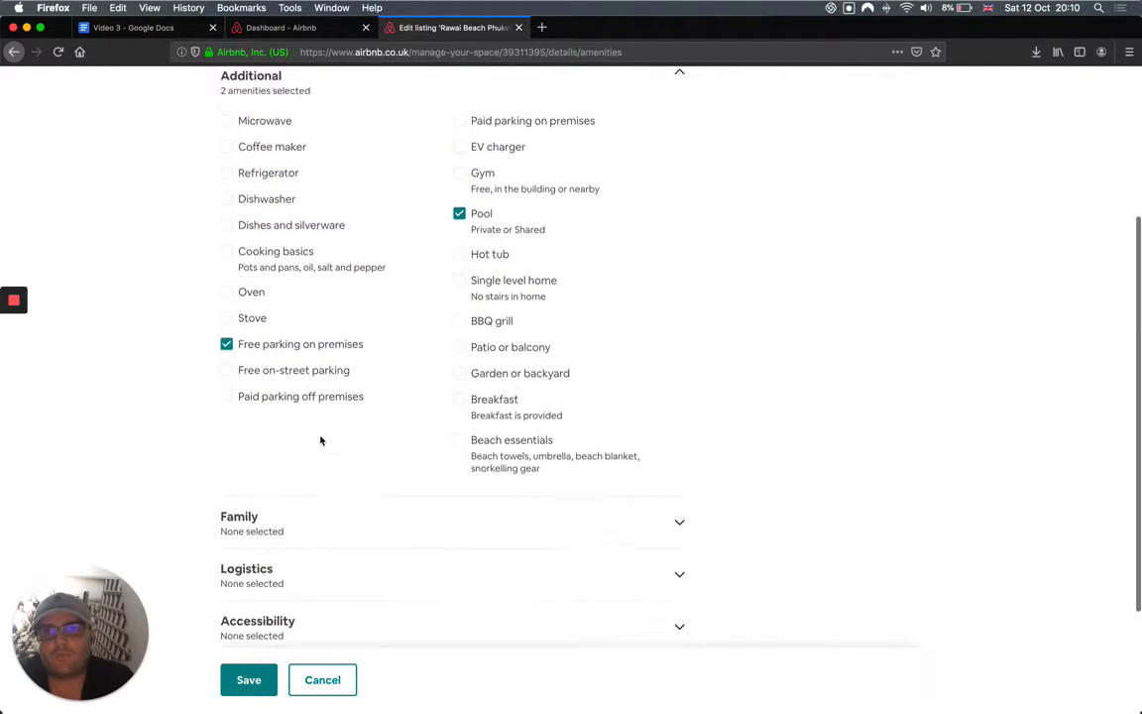
click(227, 305)
click(227, 332)
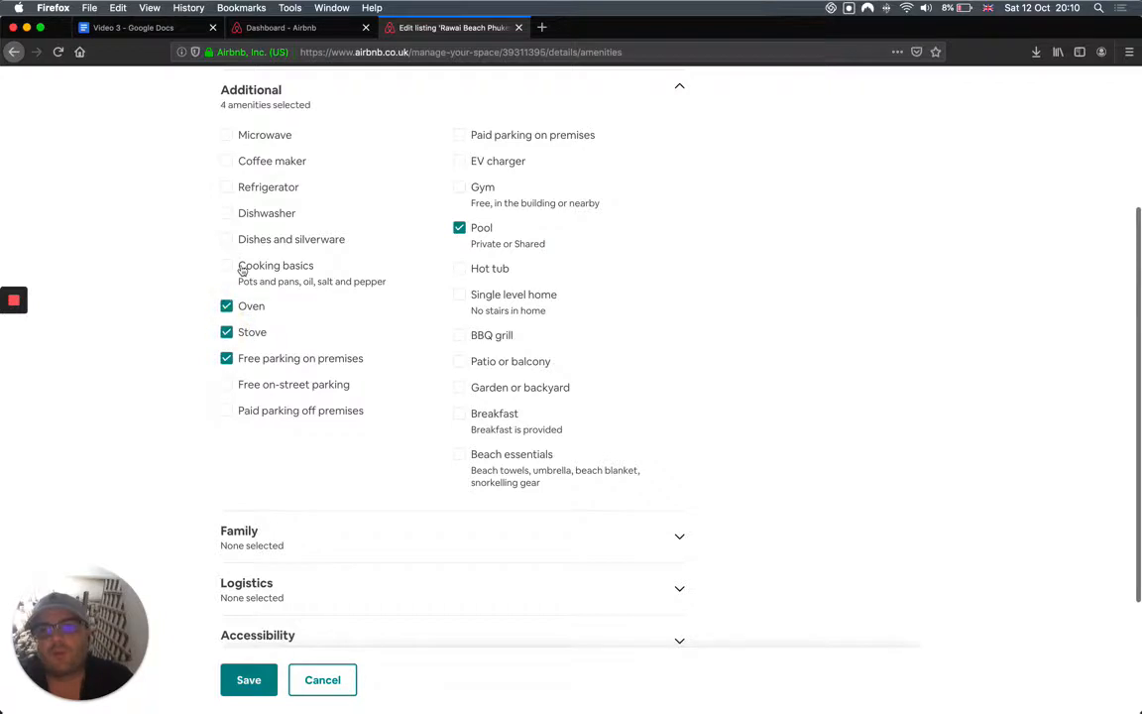
click(241, 268)
click(226, 239)
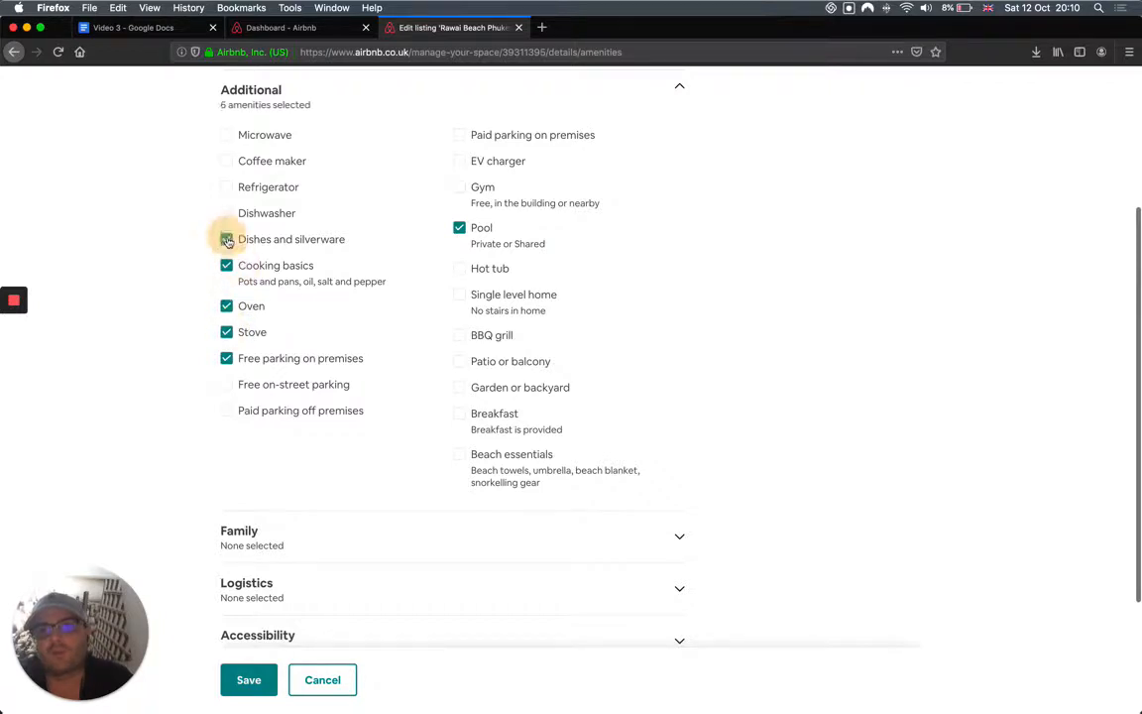
click(228, 188)
click(226, 161)
click(226, 135)
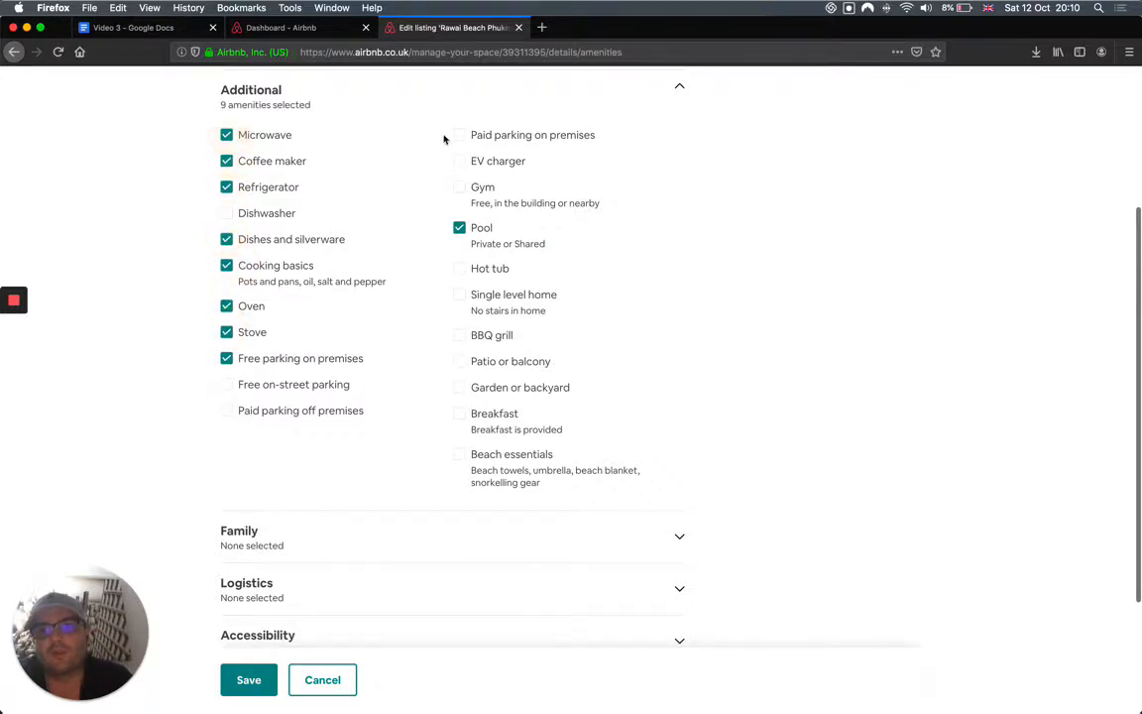
Include garden or backyard, beach essentials and free on-street parking among the additional amenities.
click(462, 392)
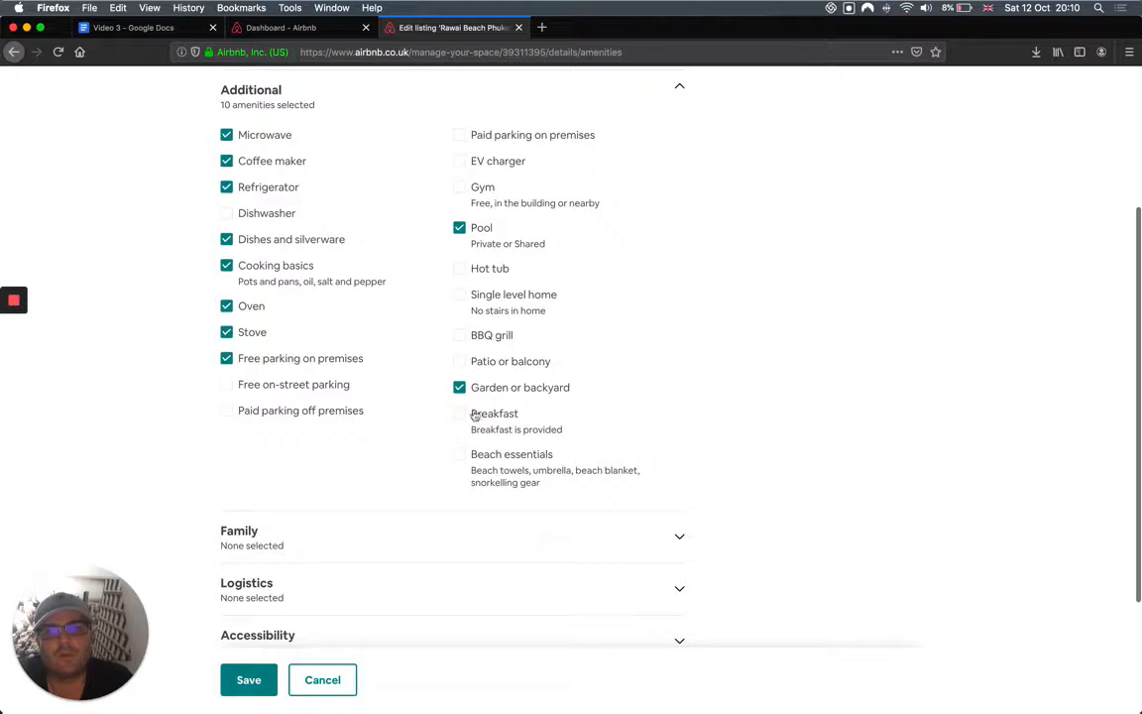
click(460, 455)
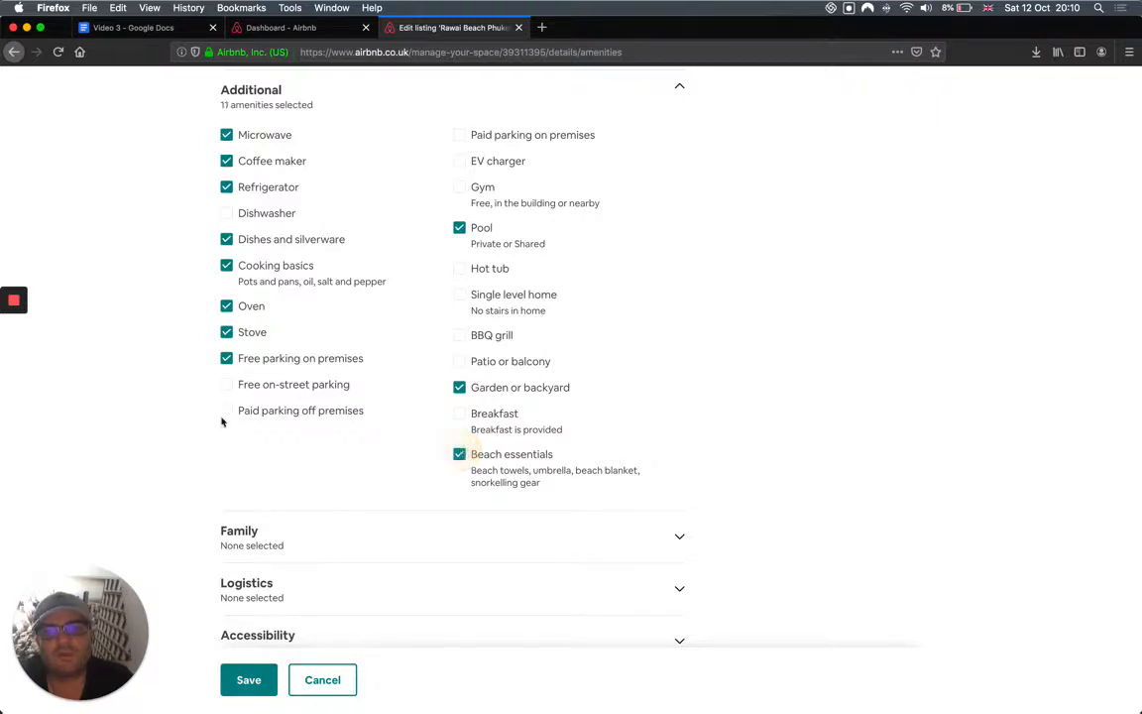
click(227, 386)
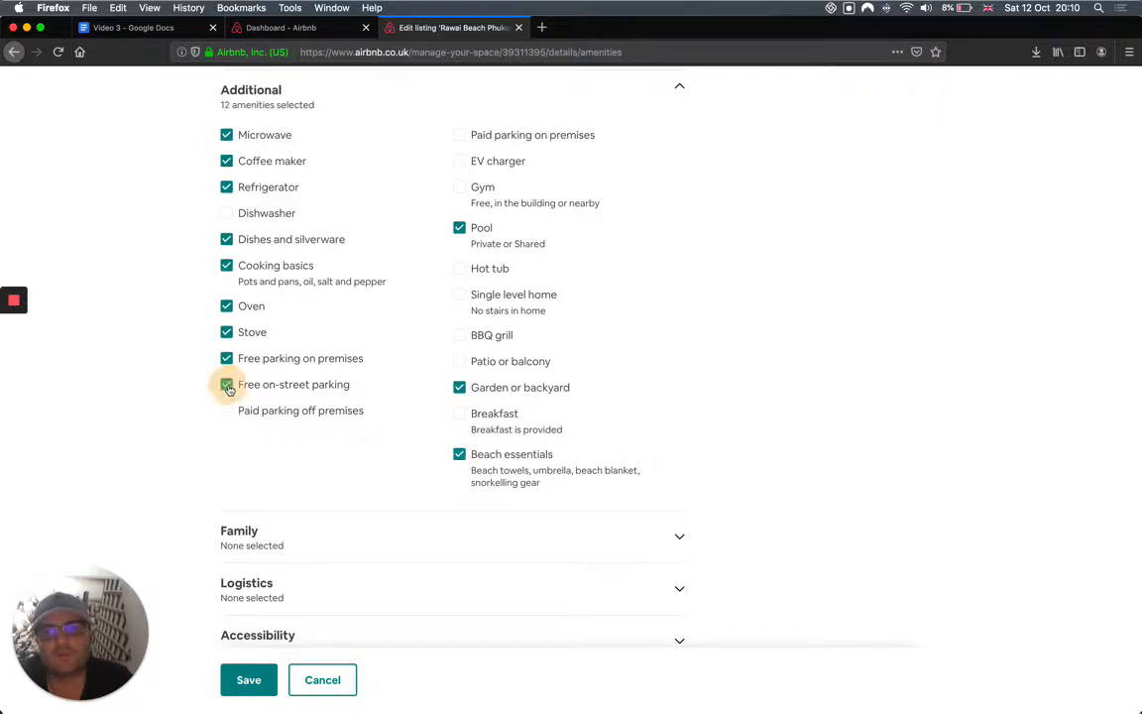
Add BBQ grill and Patio or balcony to the listing's Additional amenities.
click(459, 335)
click(459, 361)
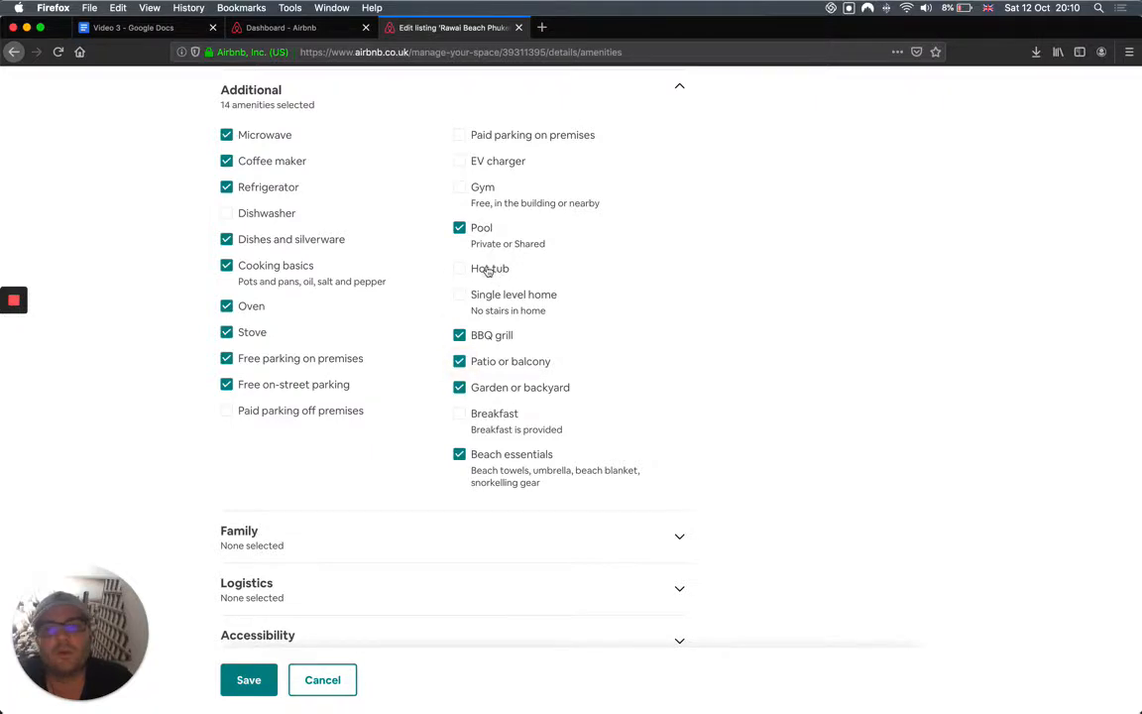
scroll(474, 257, up, 2)
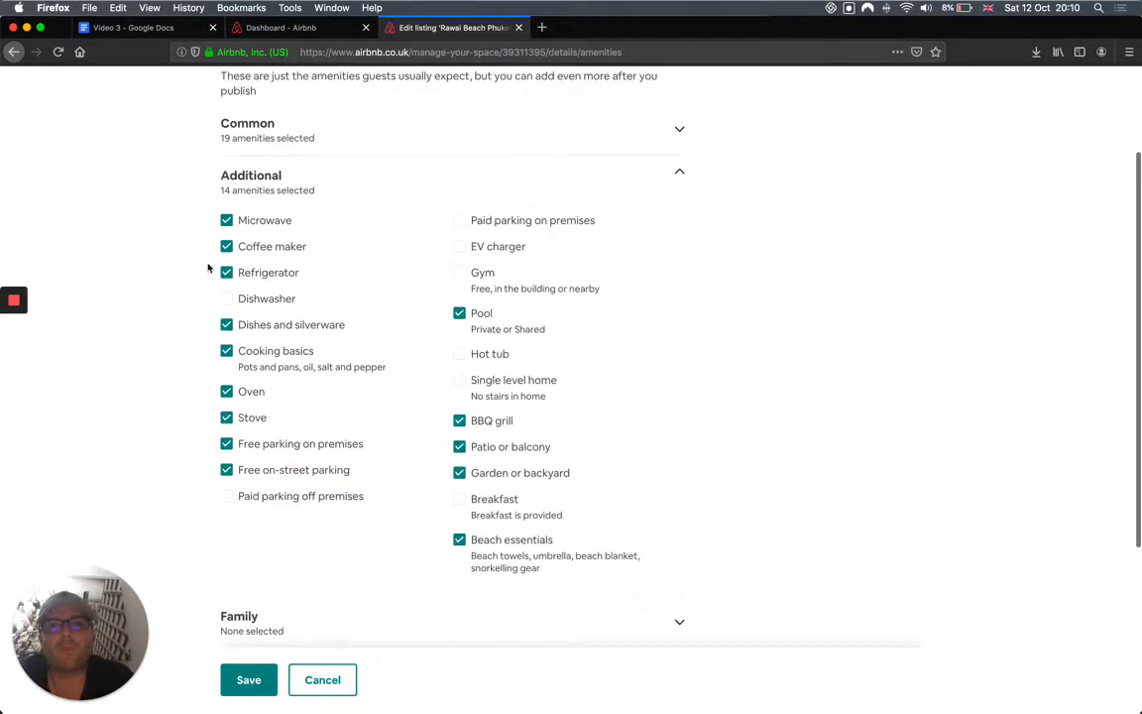
Review the amenity options offered under Family, Location, Home safety and Accessibility.
scroll(218, 298, down, 4)
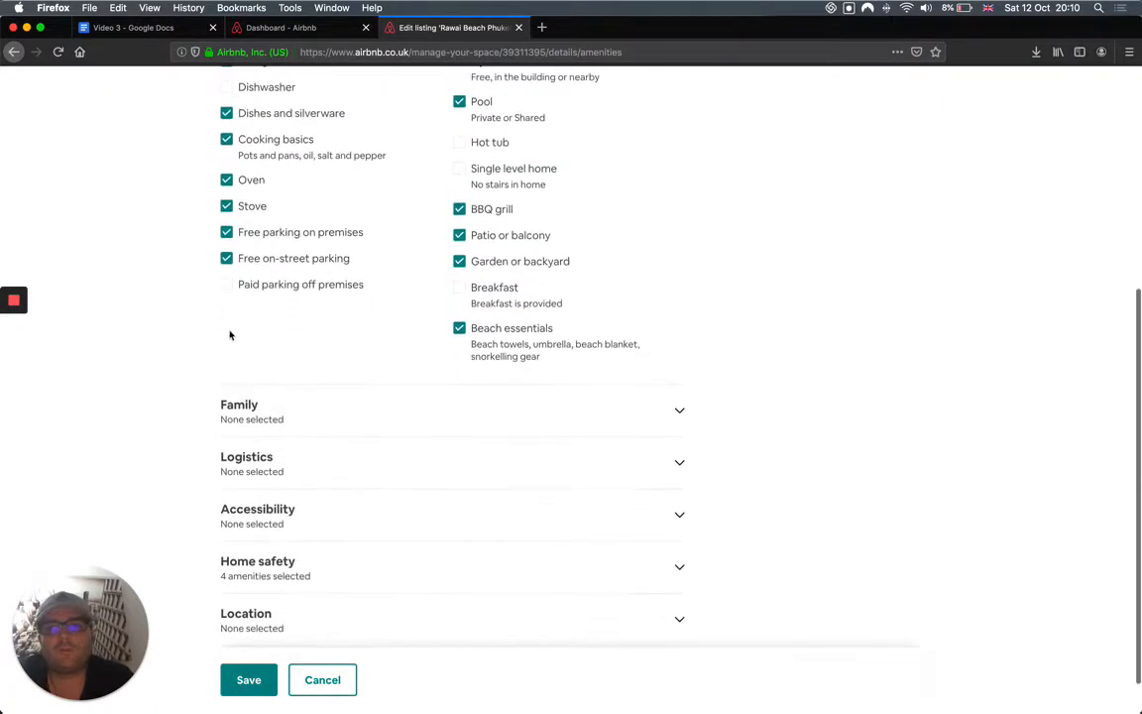
click(678, 412)
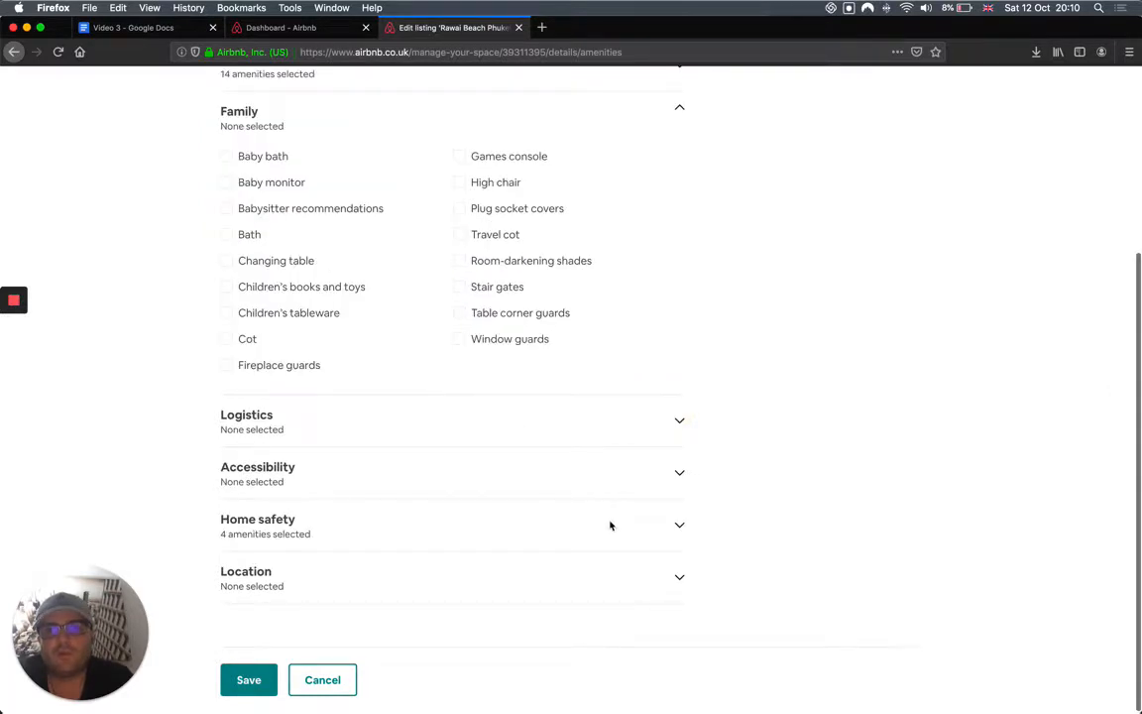
click(679, 575)
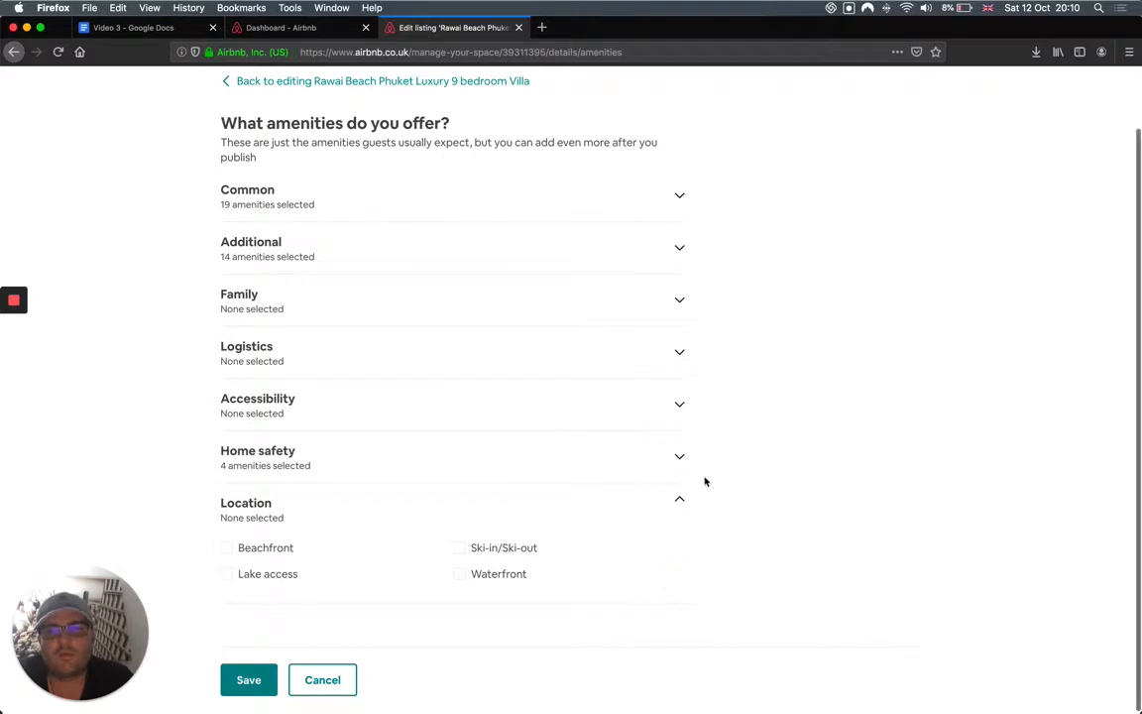
click(676, 458)
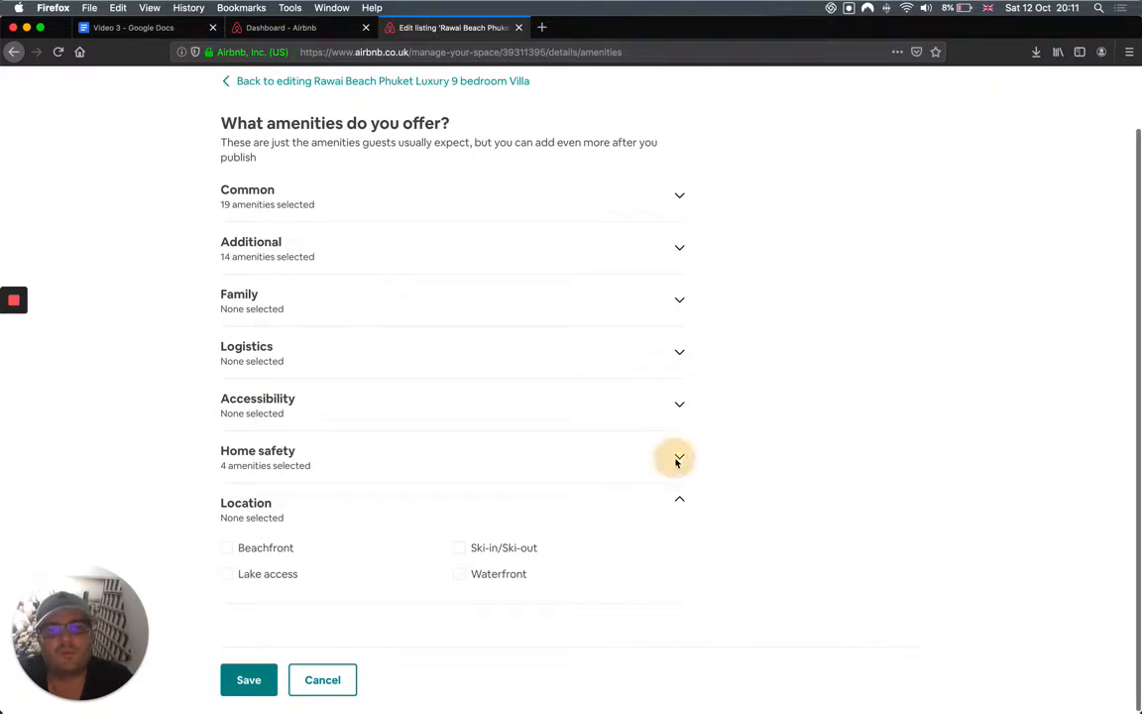
click(682, 461)
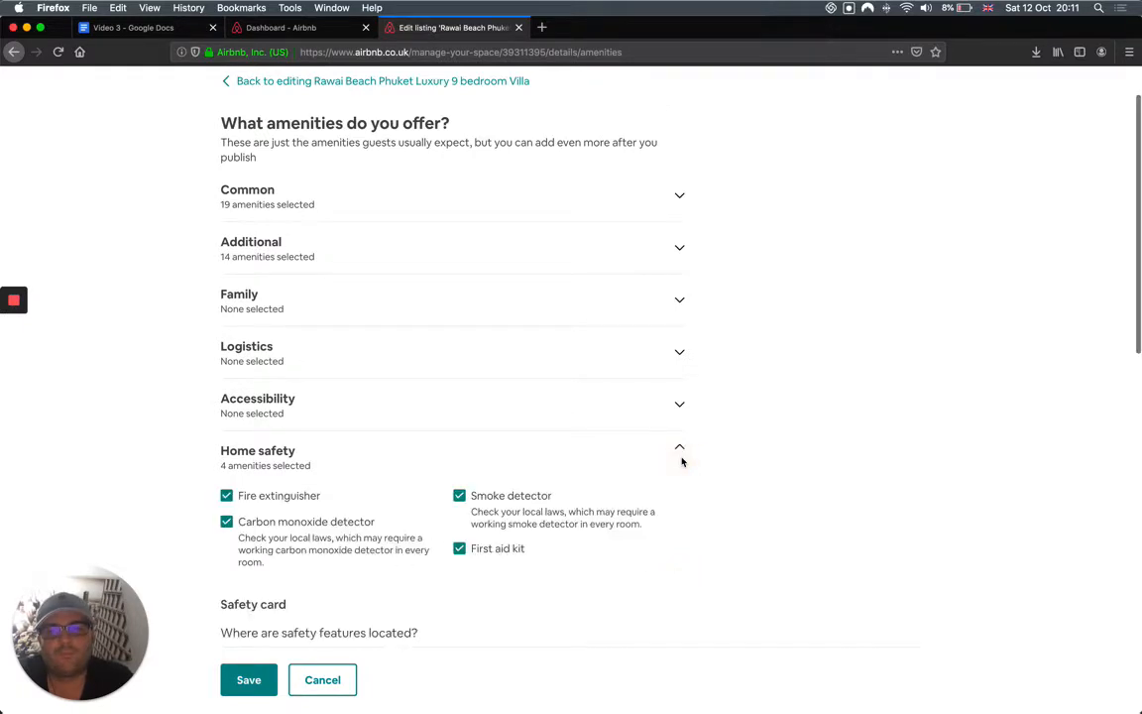
click(677, 414)
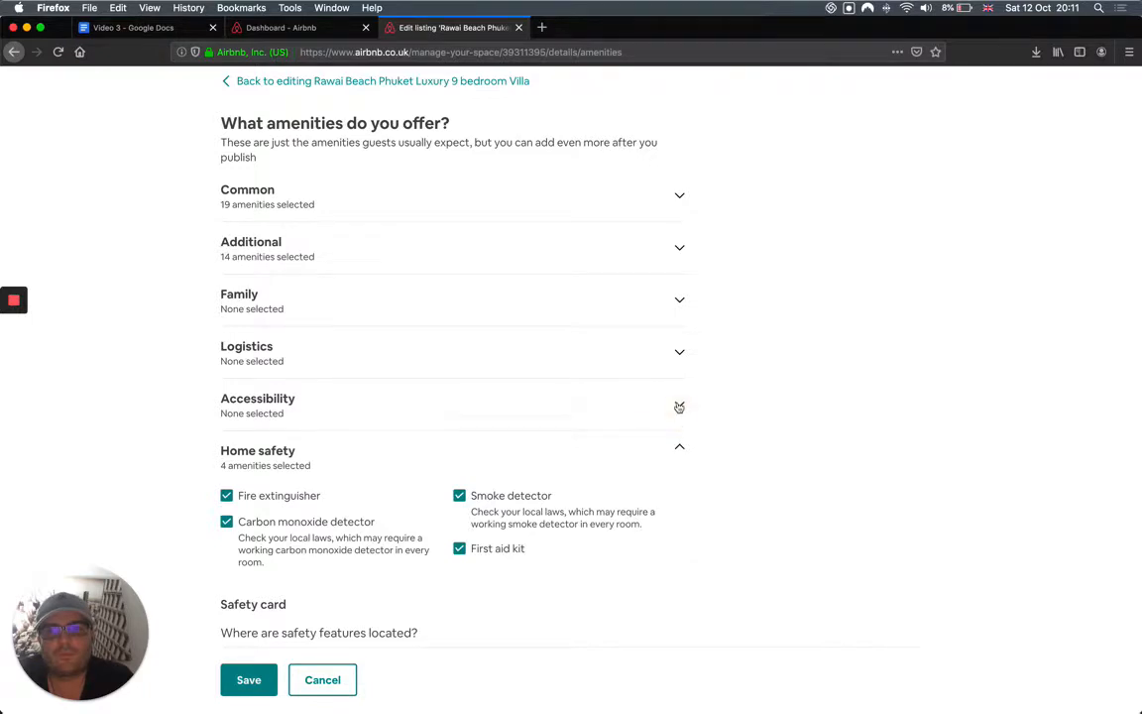
scroll(461, 426, down, 3)
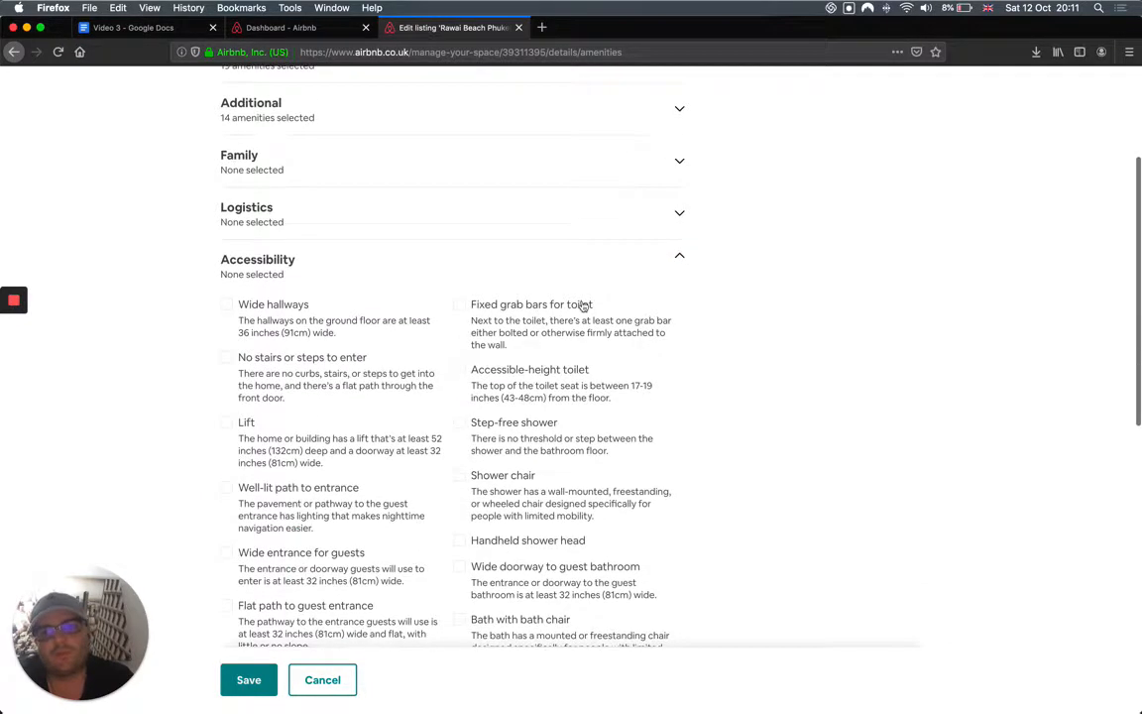
Enable Luggage drop-off allowed and Long term stays allowed in the Logistics amenities.
click(679, 218)
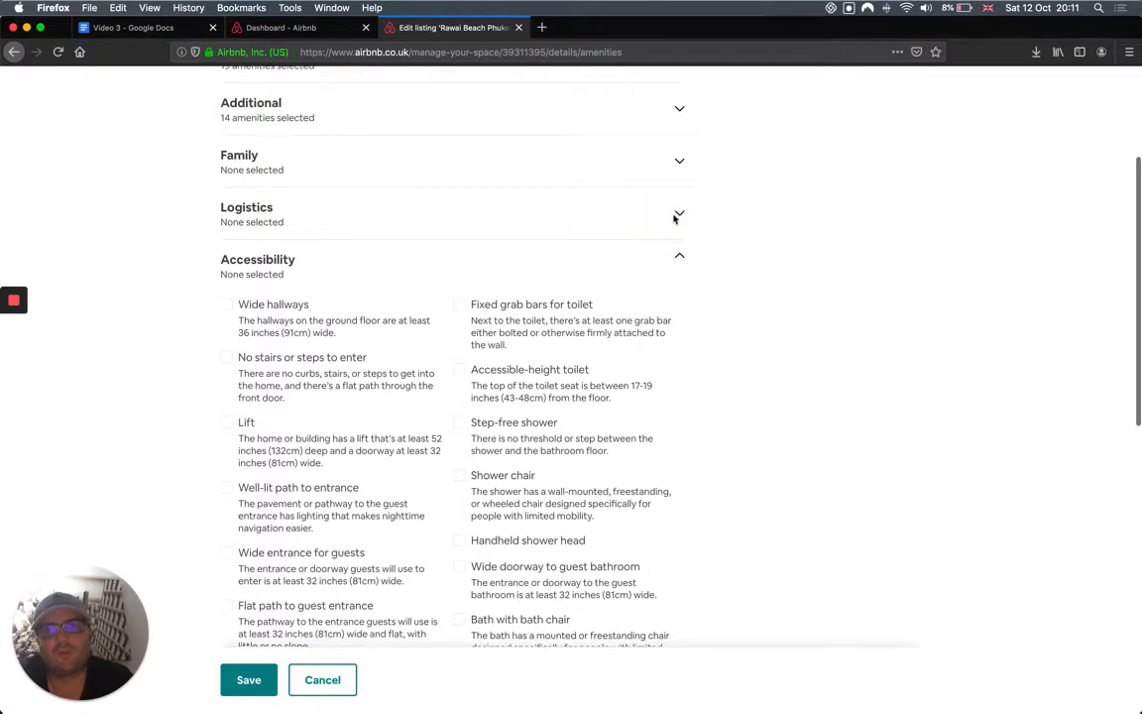
click(676, 216)
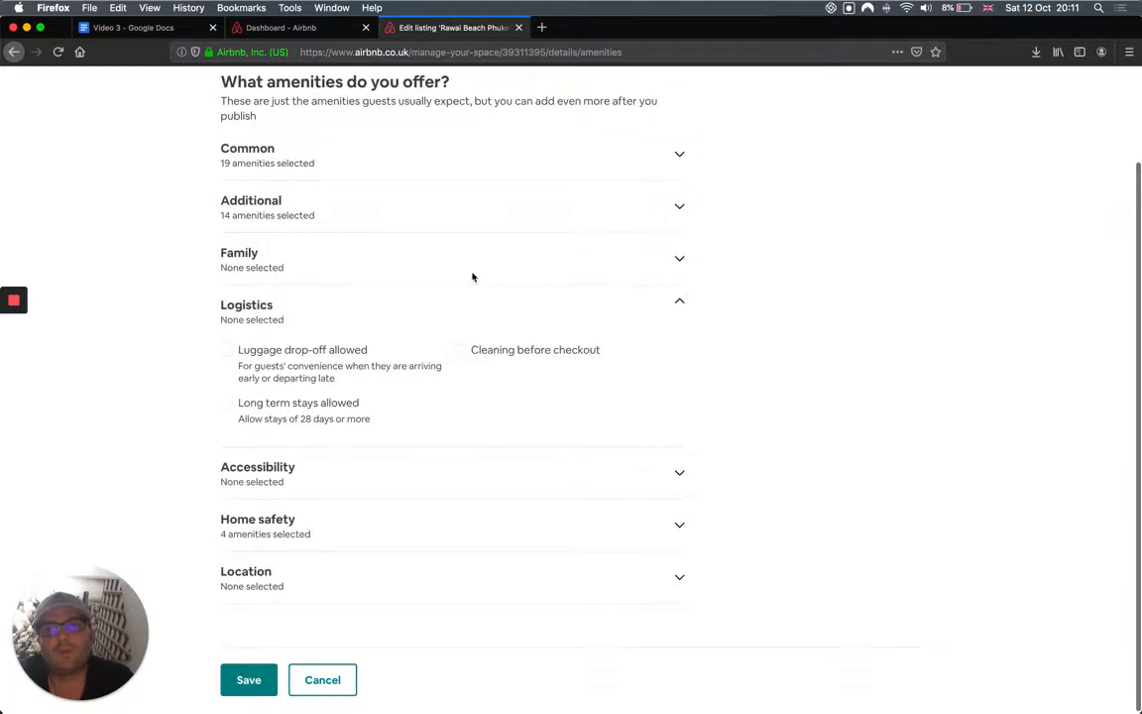
click(227, 350)
click(226, 403)
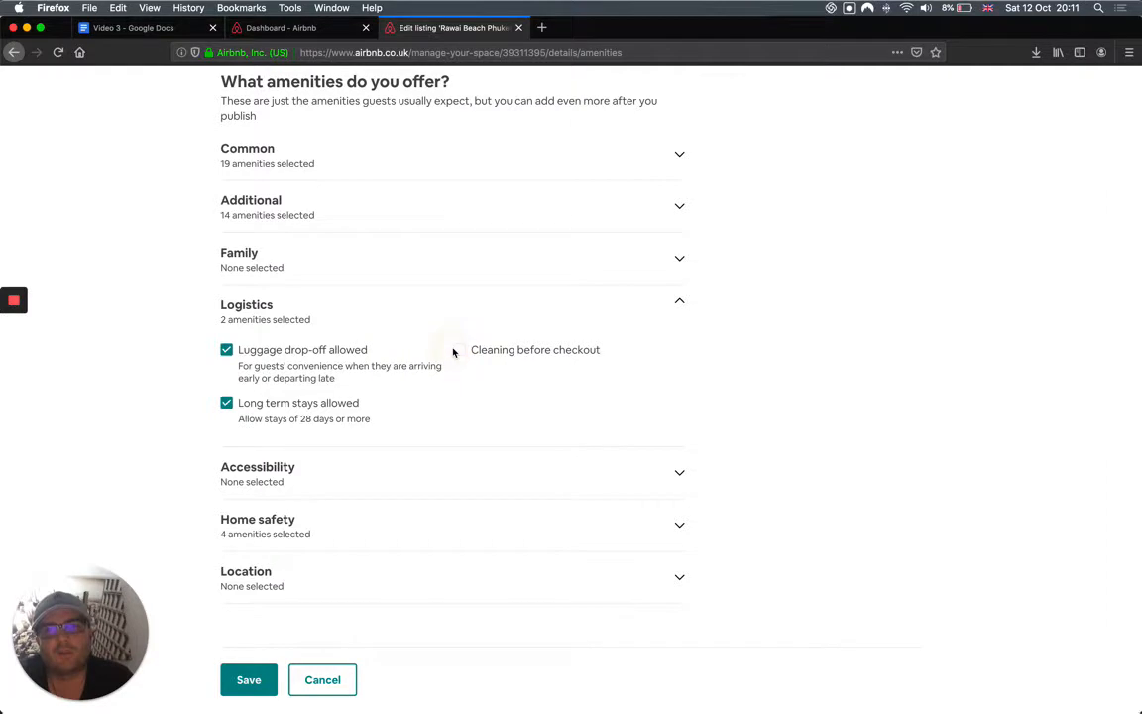
Check the Family amenities and save the listing's amenity selection.
click(685, 261)
click(685, 260)
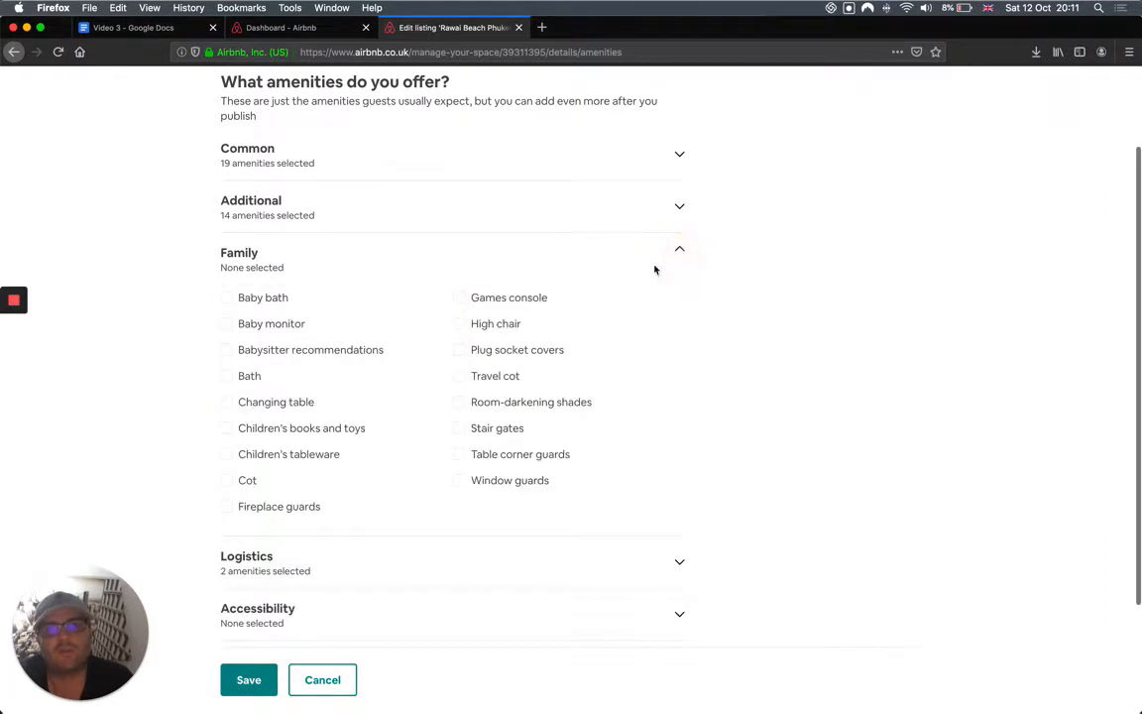
scroll(275, 338, down, 3)
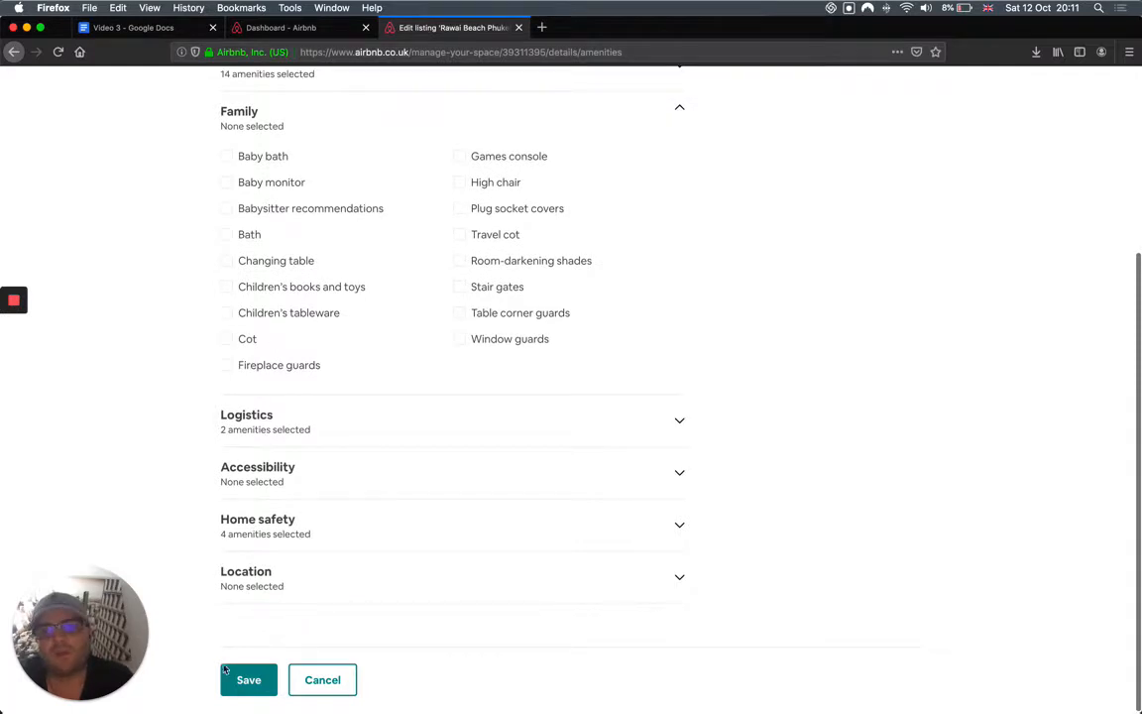
scroll(335, 533, up, 3)
scroll(334, 533, up, 2)
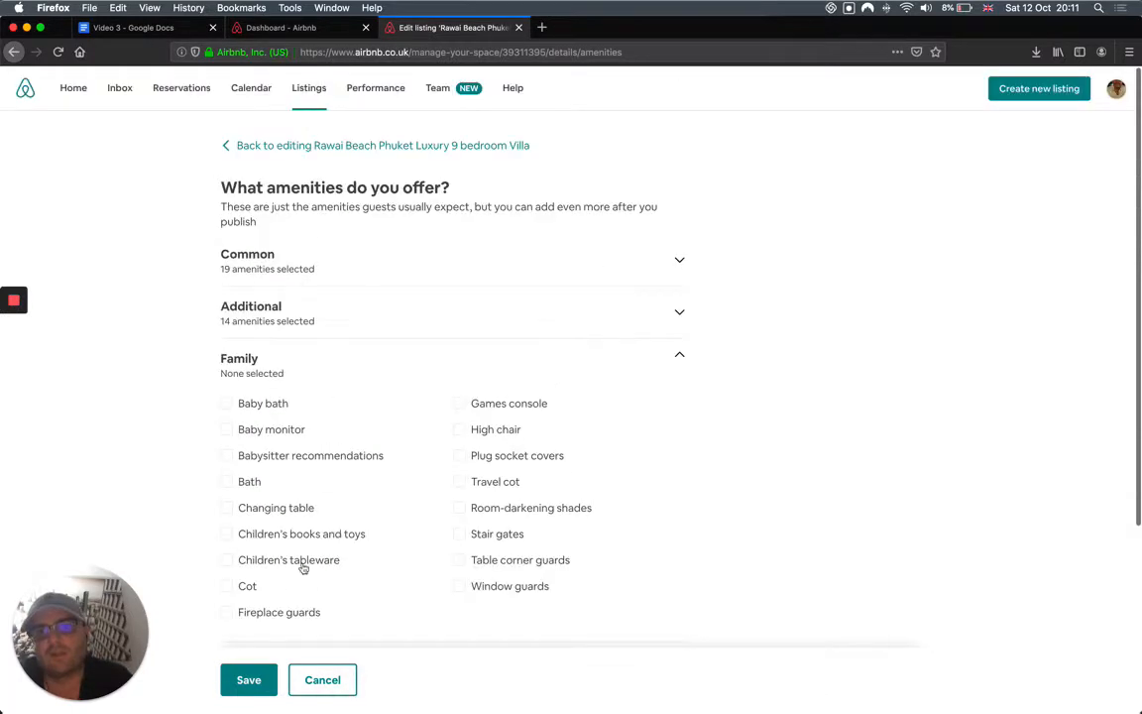
click(259, 681)
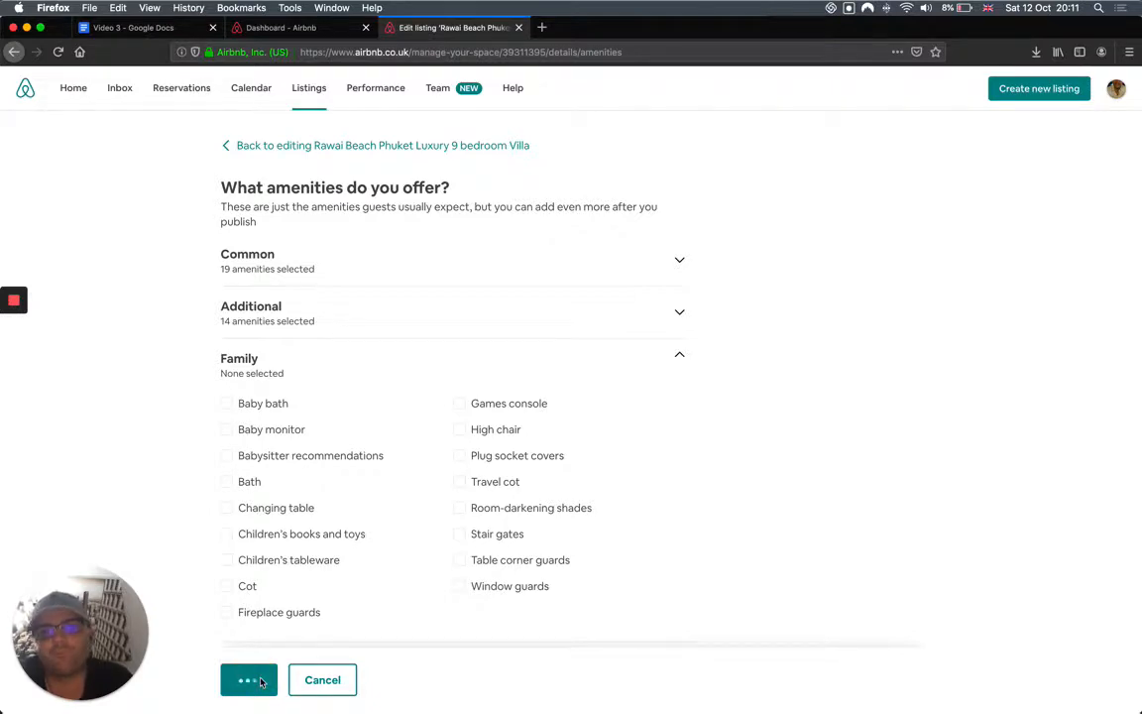
Open the listing's title and description for editing and set guest interaction to "I won't be available in person".
scroll(365, 357, down, 8)
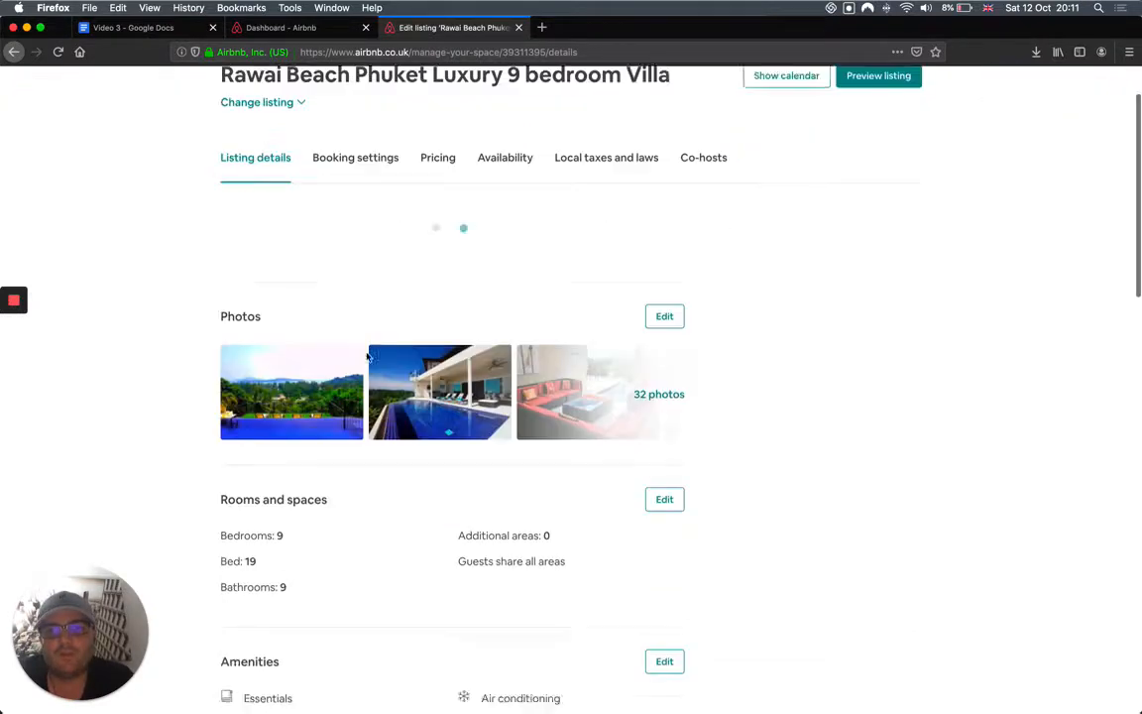
scroll(366, 357, down, 4)
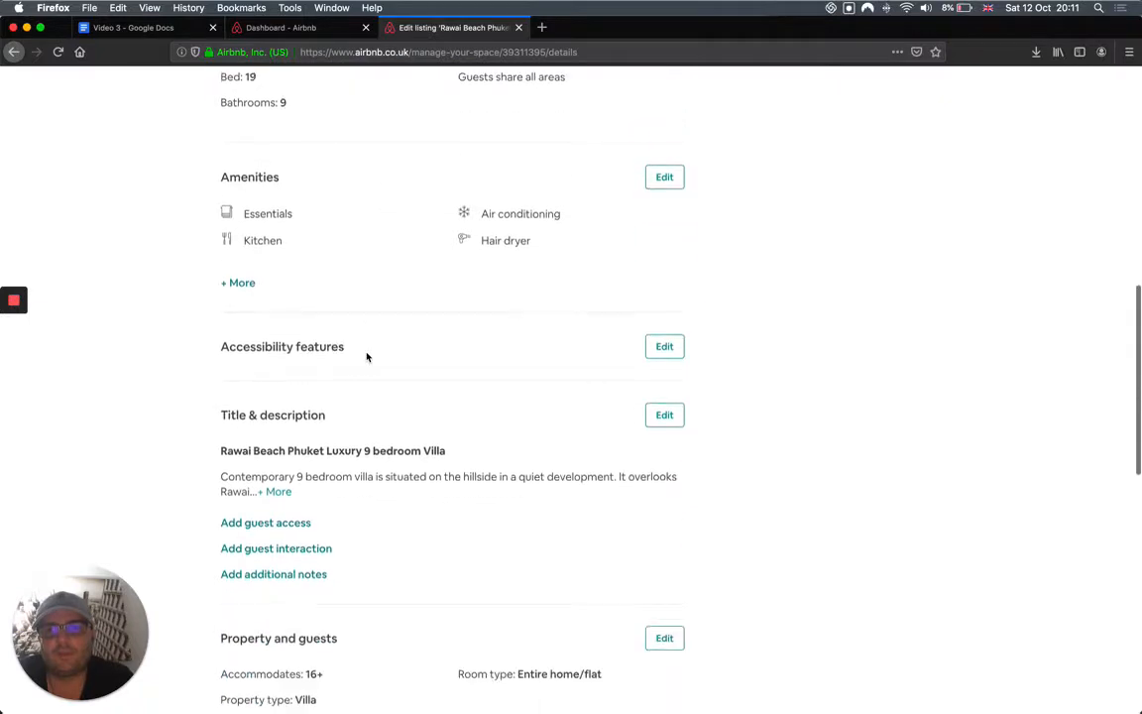
scroll(365, 356, down, 2)
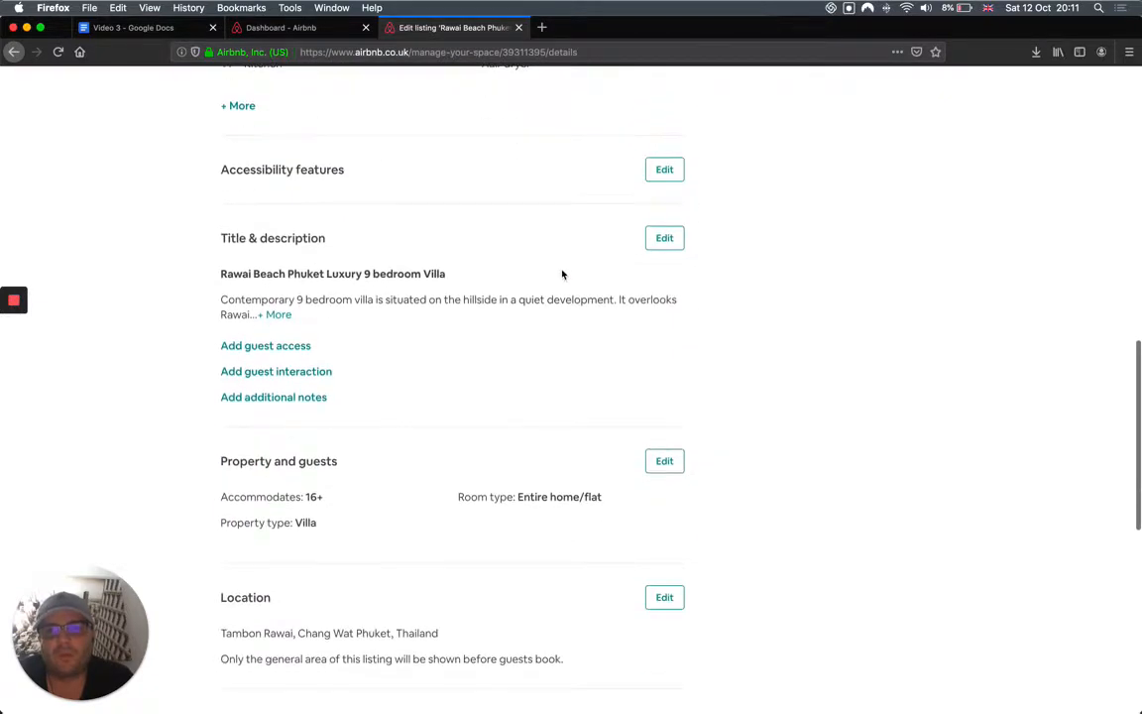
click(667, 237)
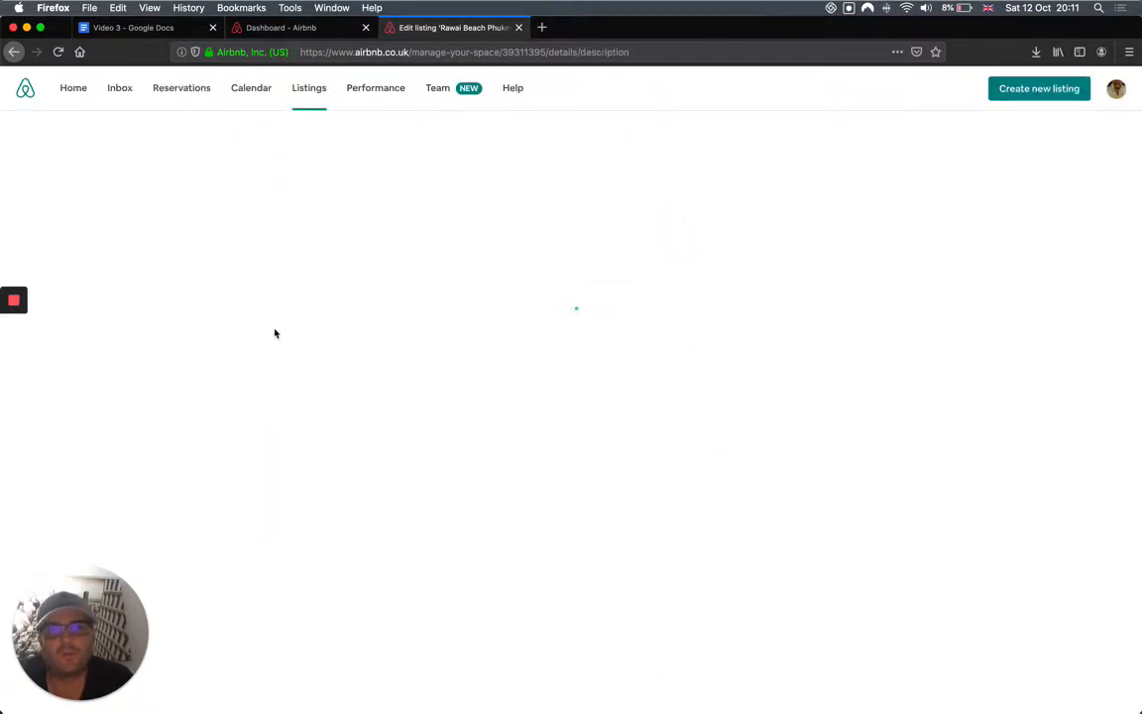
scroll(272, 327, down, 3)
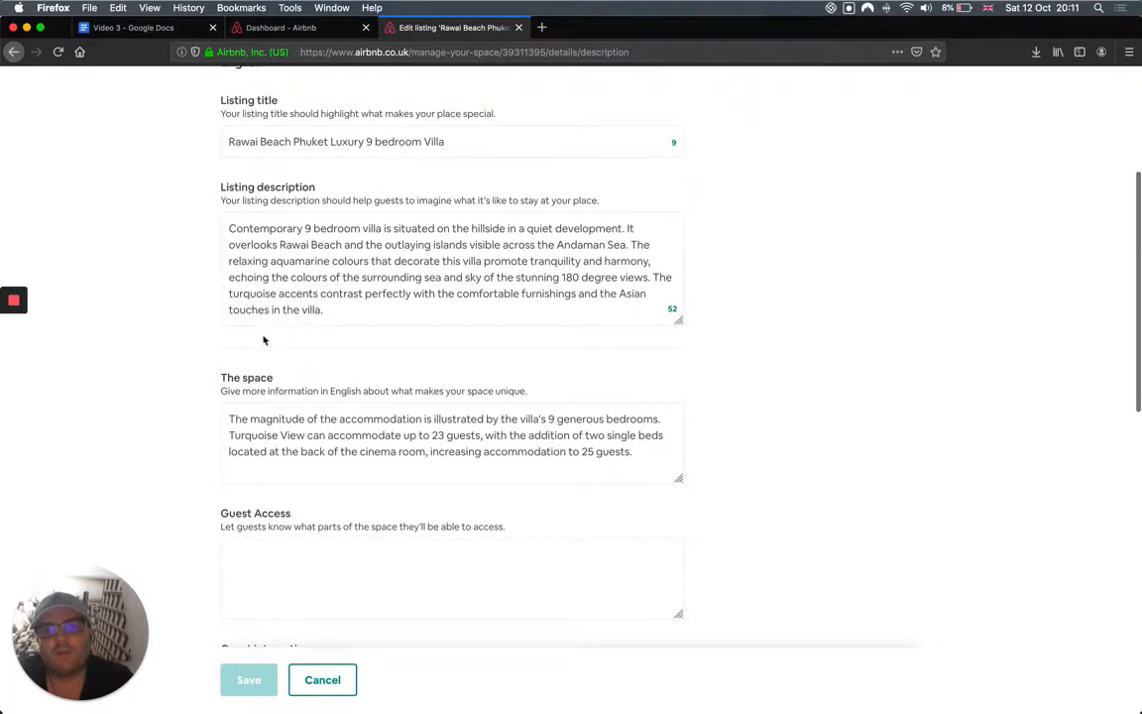
scroll(250, 423, down, 6)
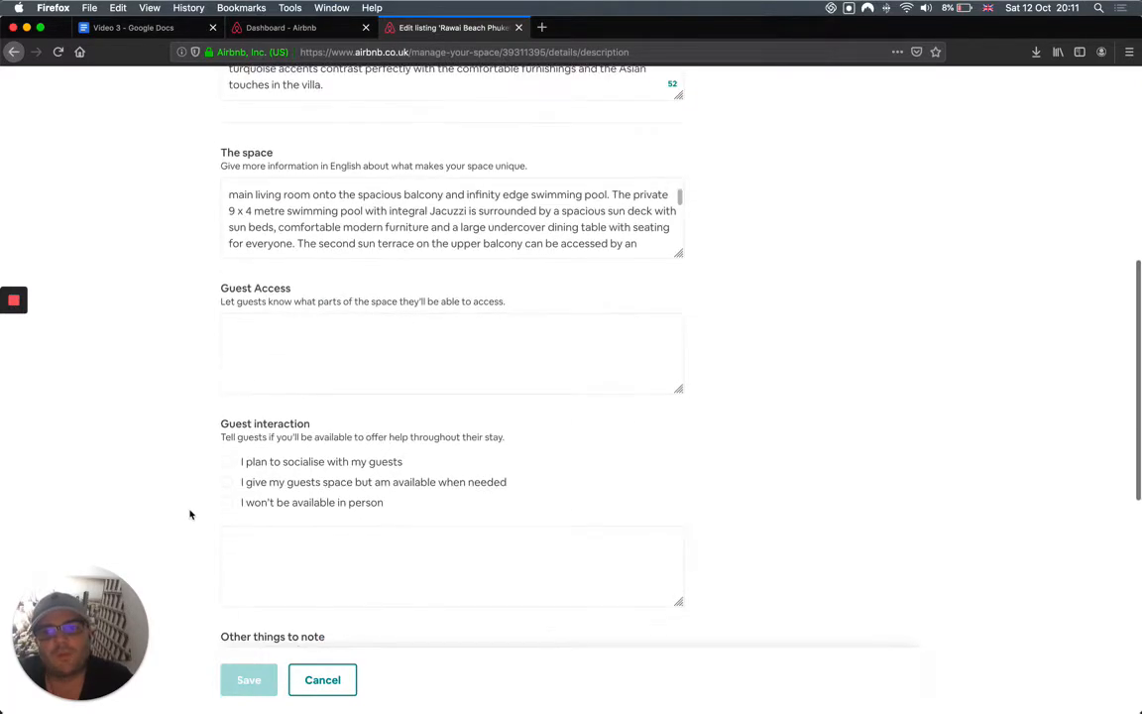
click(228, 510)
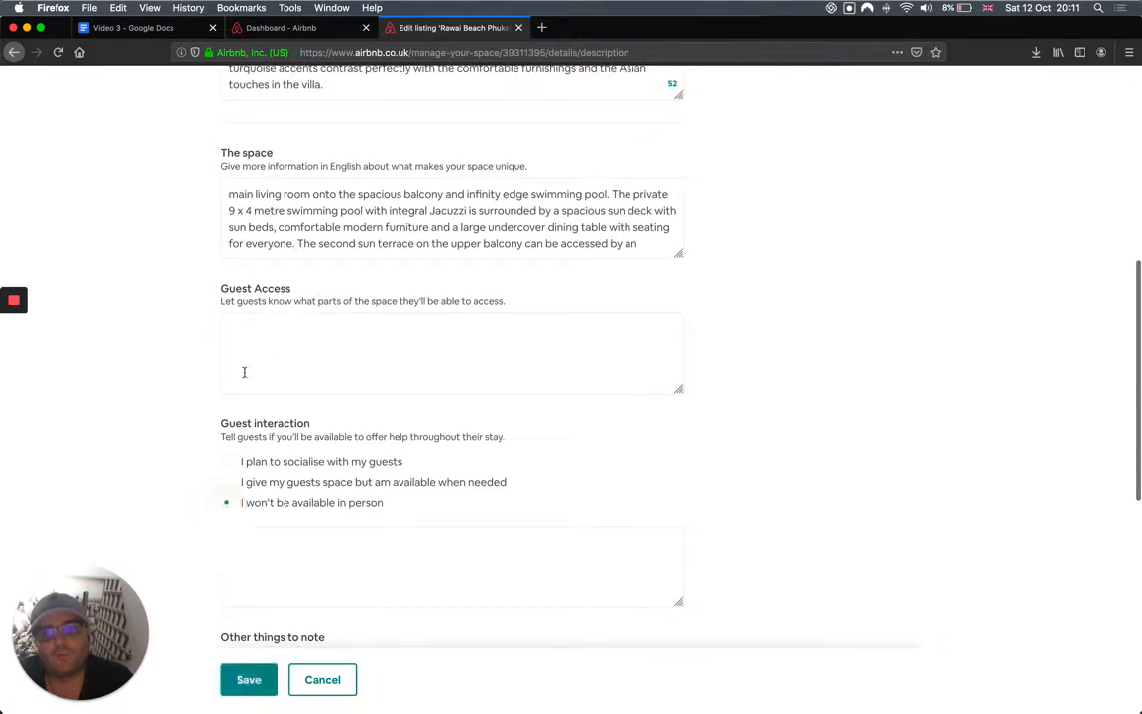
Switch to the Video 3 Google Docs document and copy the Guest Access list from "Facilities" through "24 hour helpline".
click(136, 27)
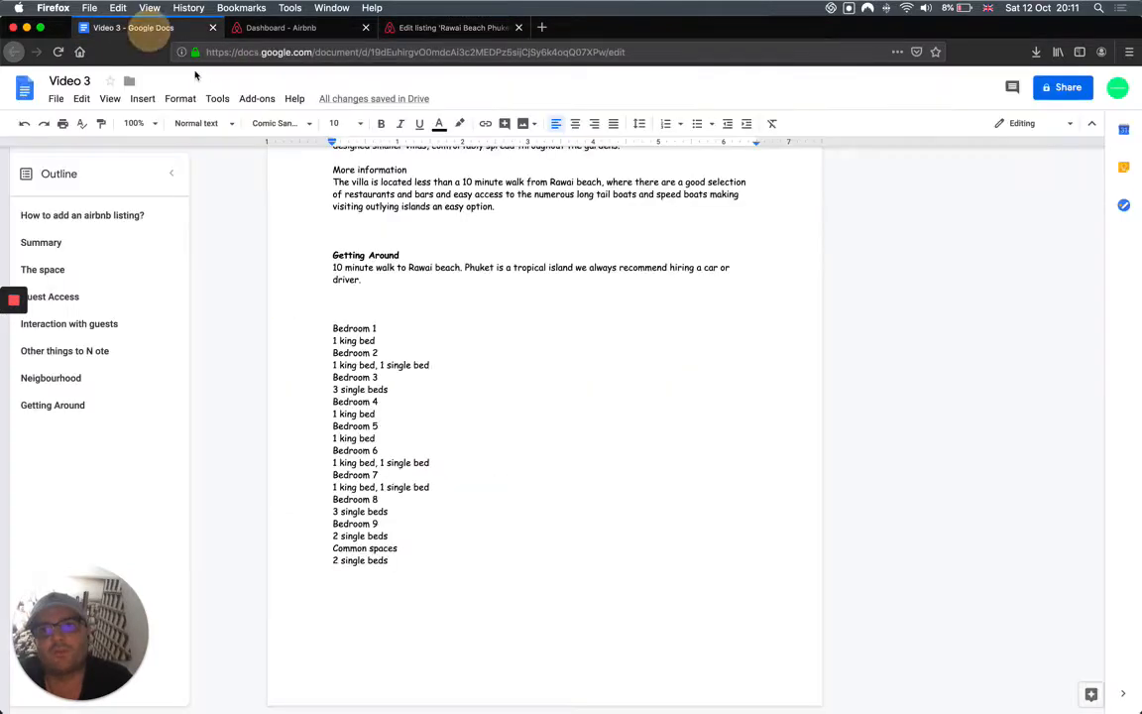
scroll(346, 305, up, 15)
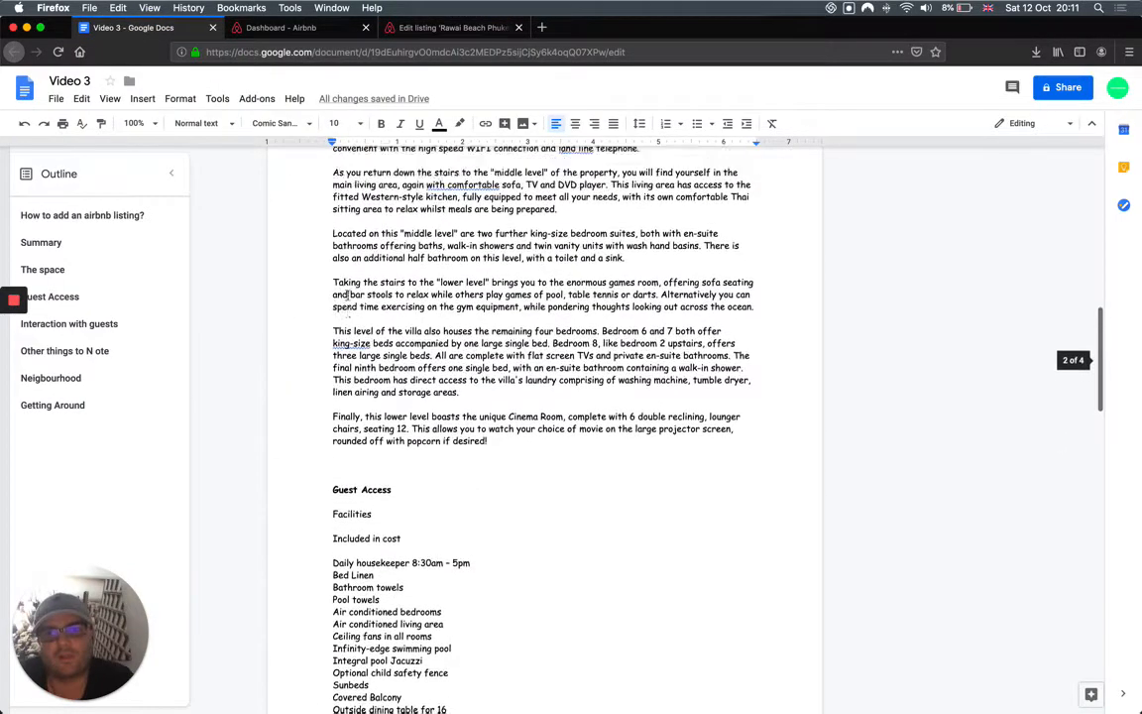
scroll(346, 294, down, 3)
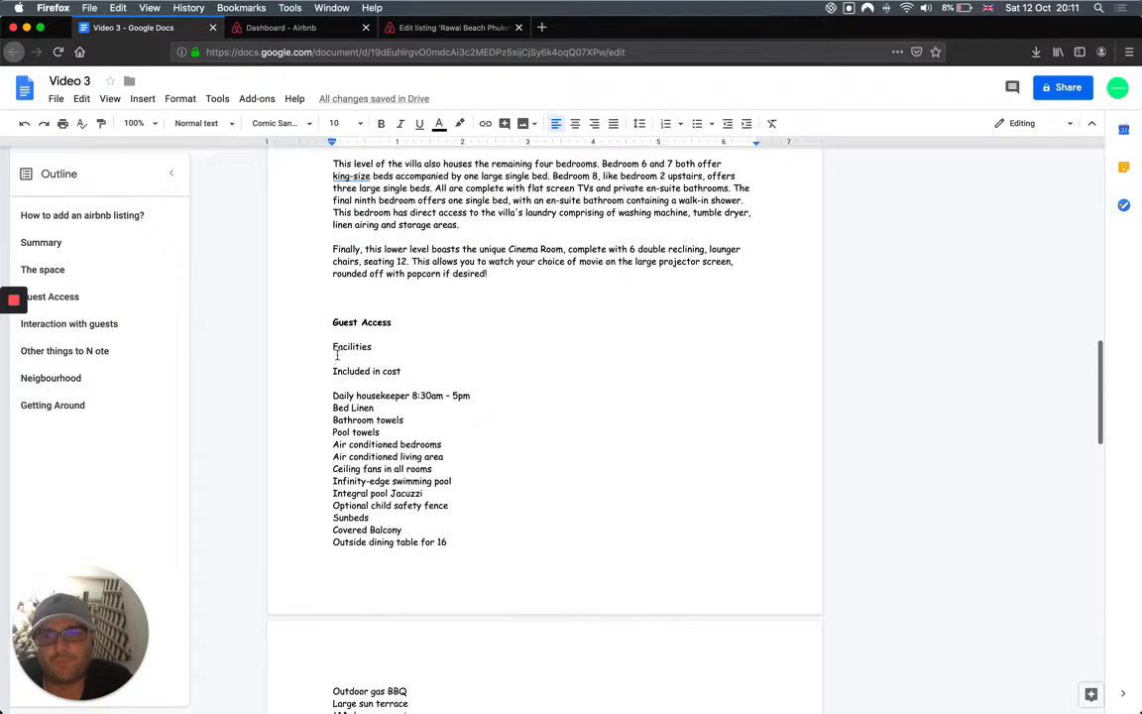
drag(333, 347, 405, 654)
scroll(365, 438, down, 3)
scroll(415, 420, down, 7)
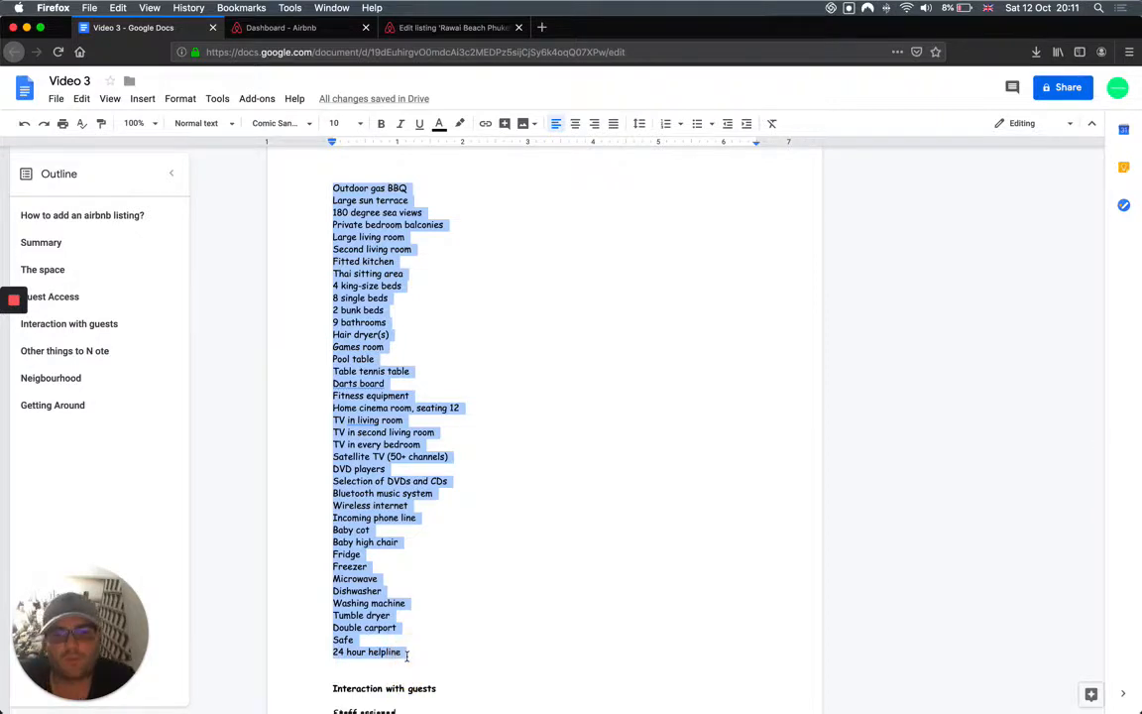
key(ctrl+c)
Return to the Airbnb listing, paste the copied facilities list into the Guest Access description and look over it.
click(407, 28)
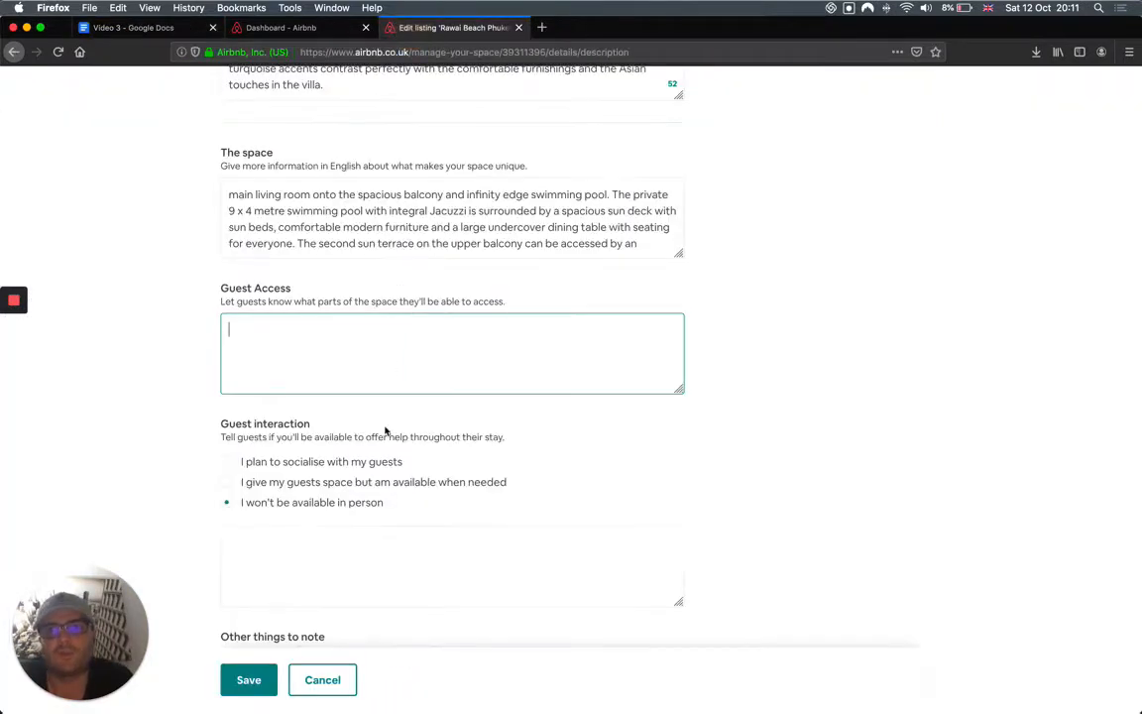
key(ctrl+v)
scroll(293, 354, up, 10)
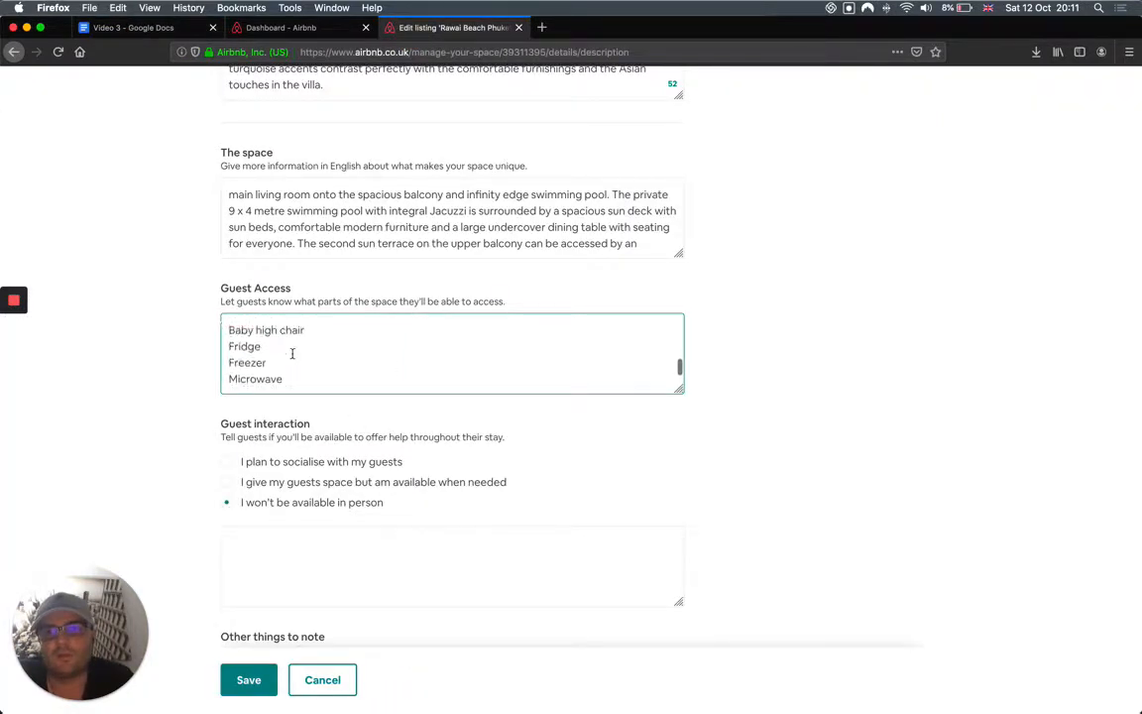
scroll(293, 354, up, 1)
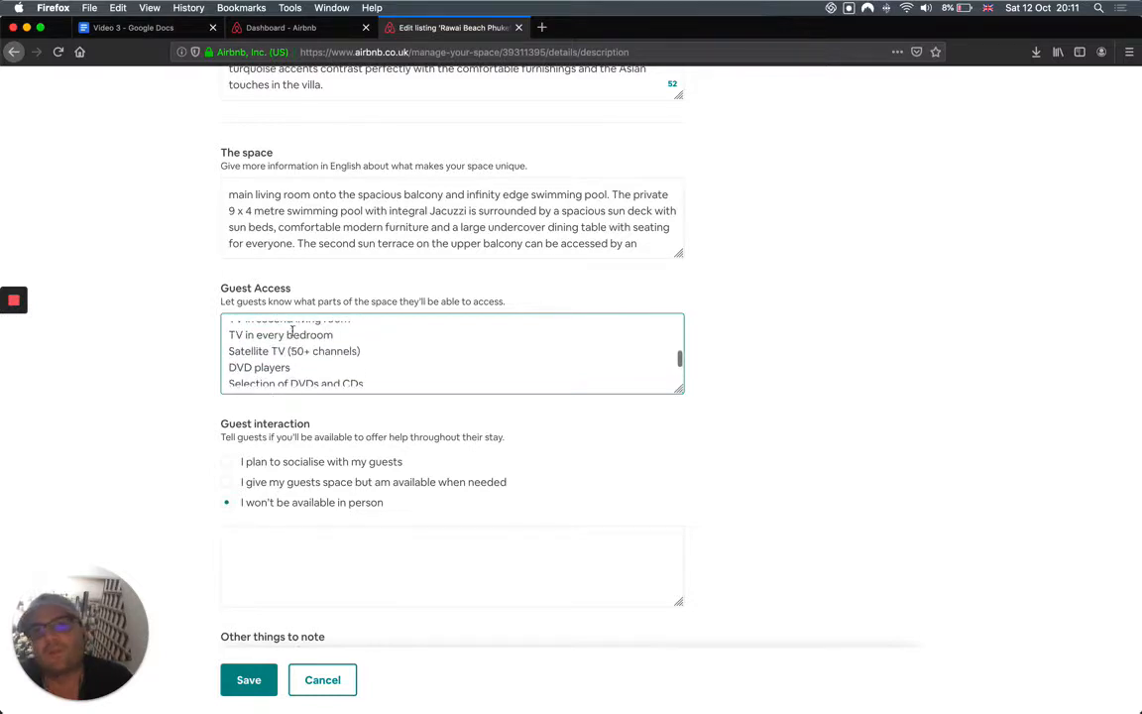
Consult the document's Interaction with guests section, and enter "Villa staff contactable during your stay." as the listing's guest interaction text.
click(161, 30)
scroll(334, 348, down, 5)
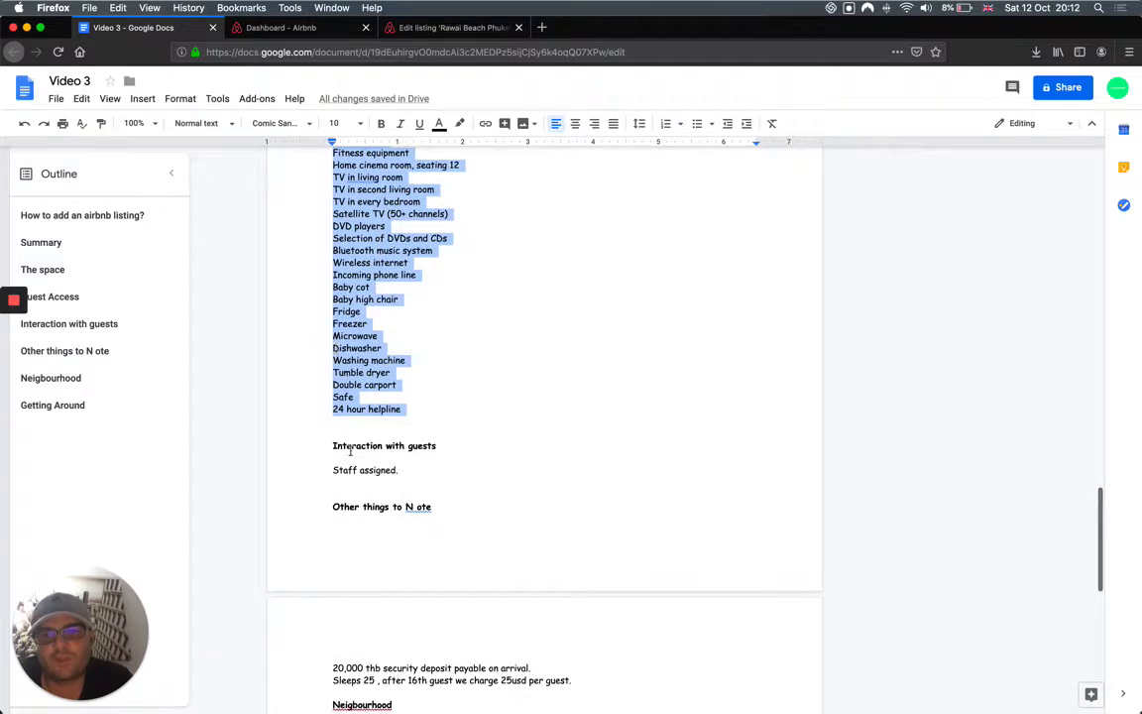
click(434, 27)
click(282, 535)
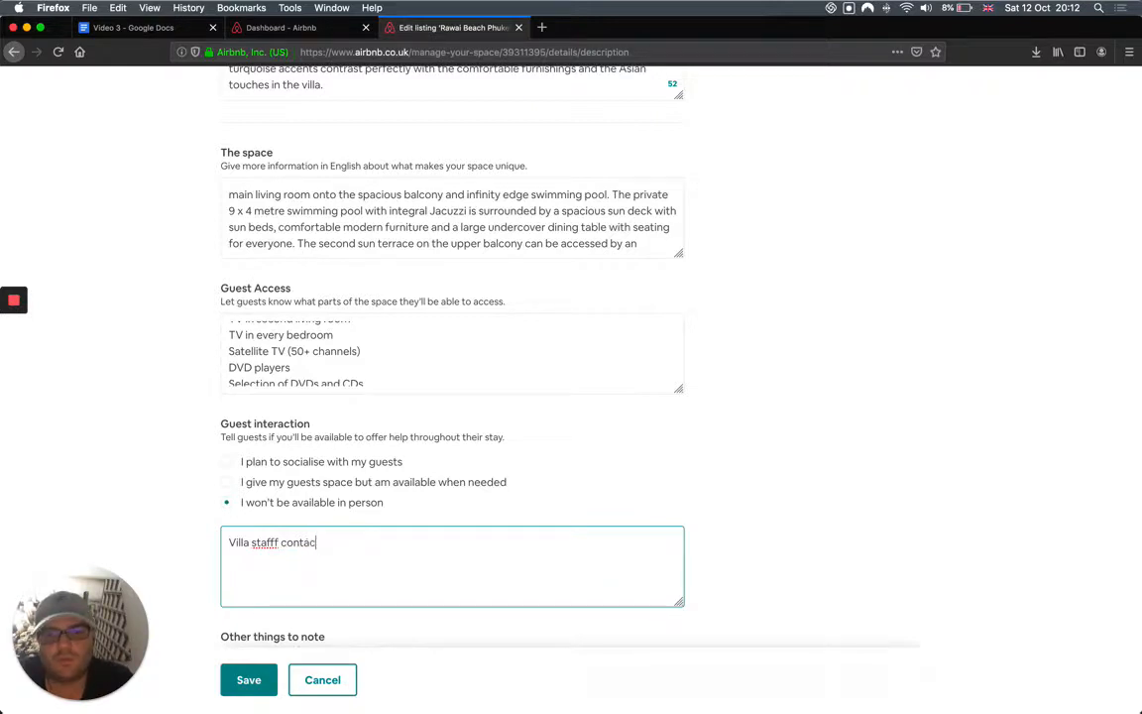
text(l)
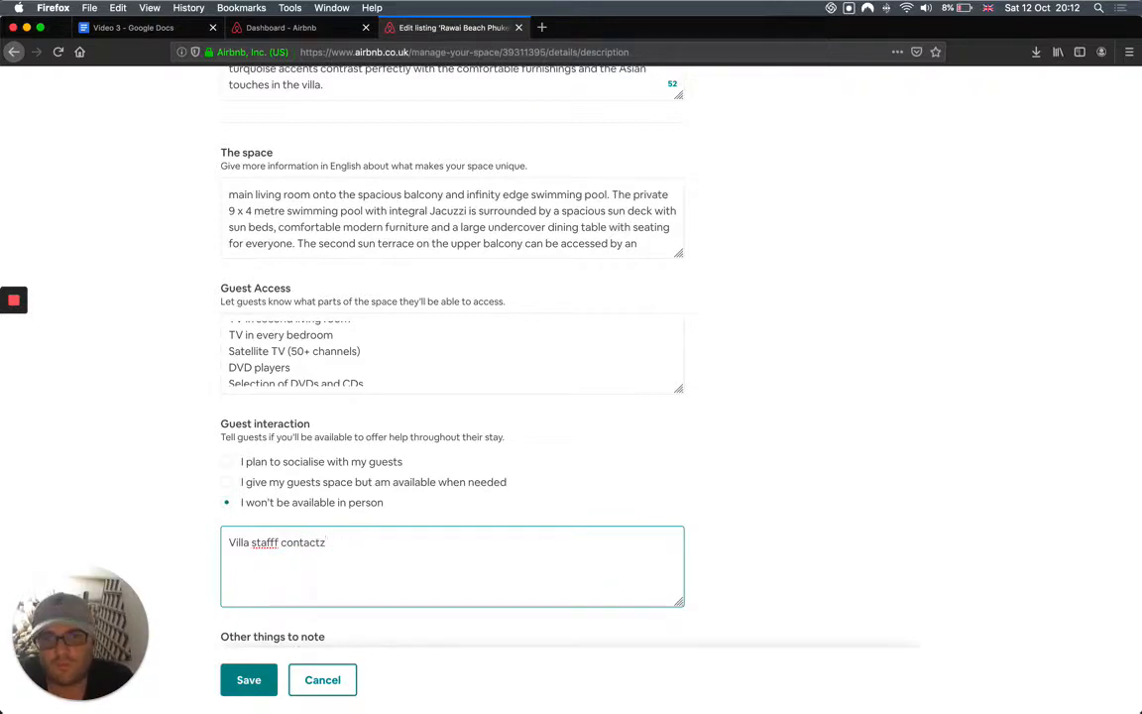
text(ew)
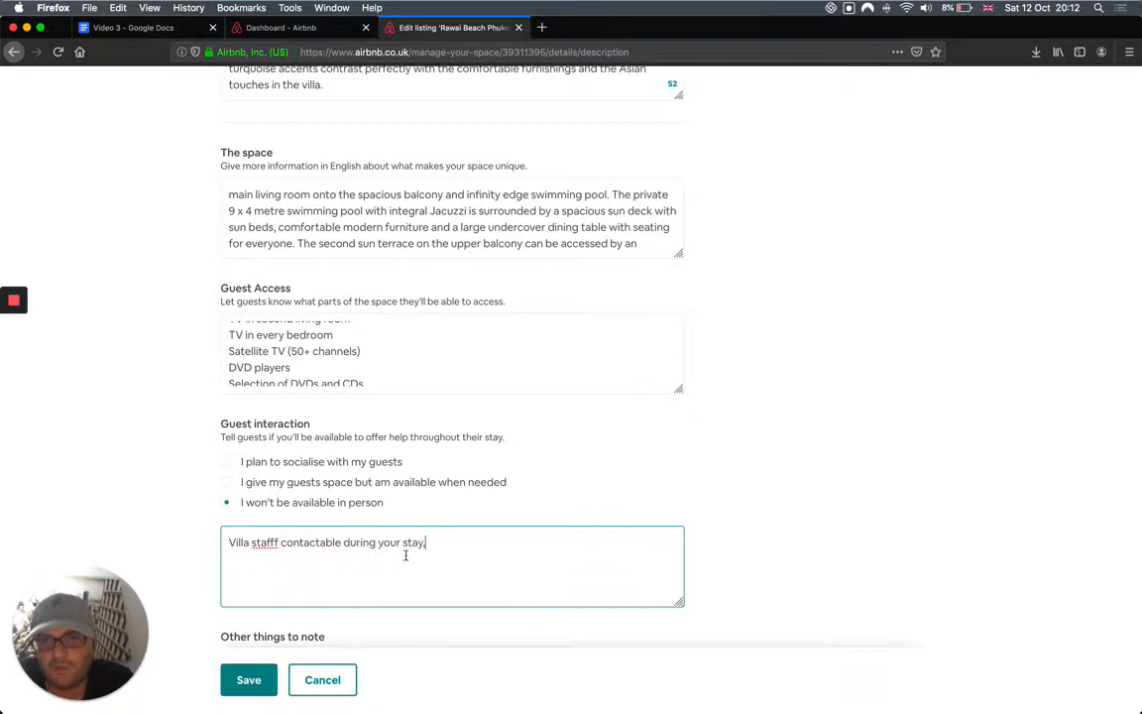
click(270, 542)
key(BackSpace)
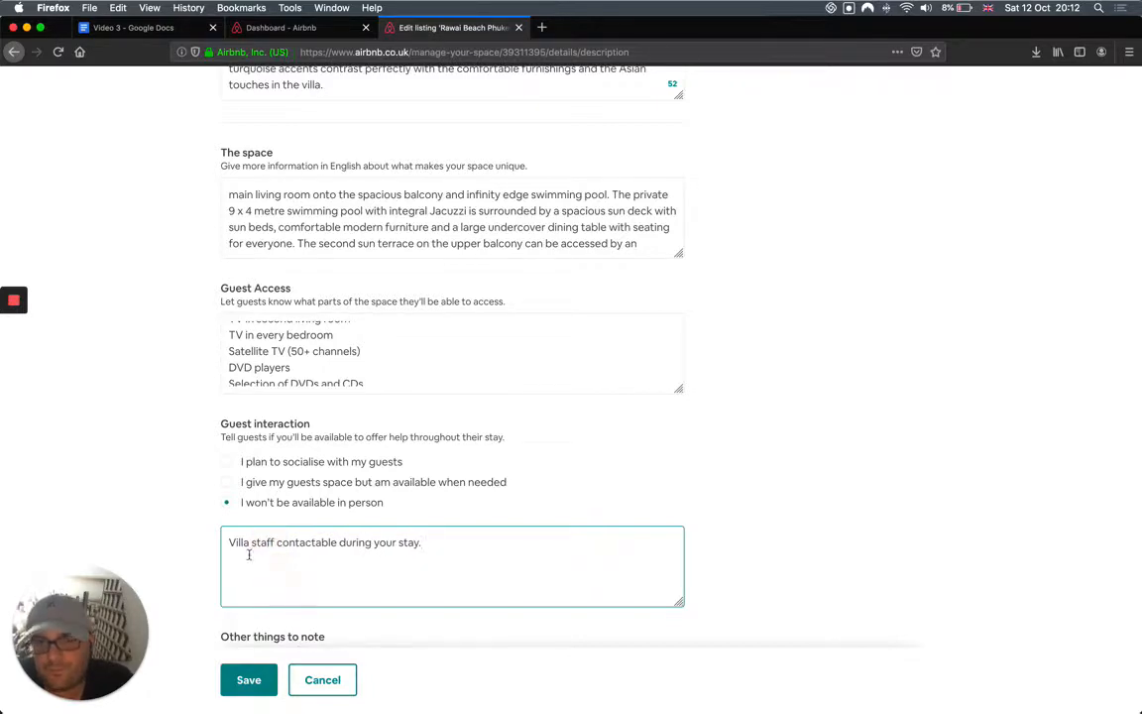
Switch to the Video 3 Google Docs document and copy the text from the security deposit line through the neighbourhood's More information paragraph.
scroll(252, 446, down, 5)
click(269, 142)
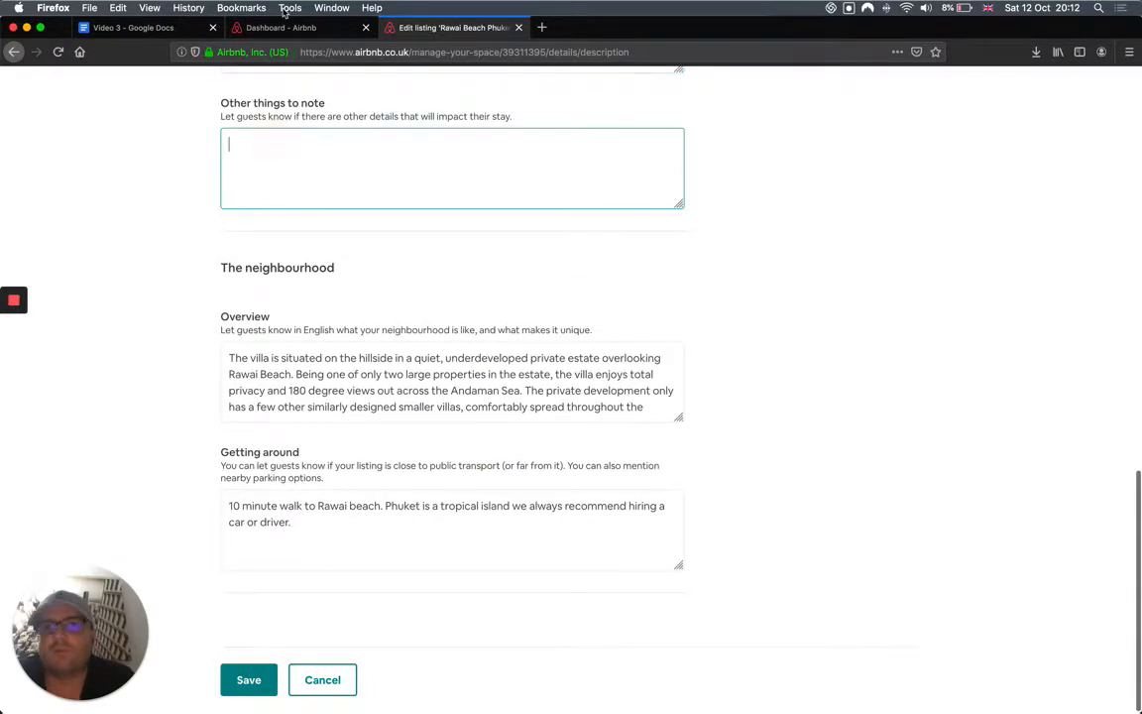
click(133, 27)
scroll(232, 251, down, 5)
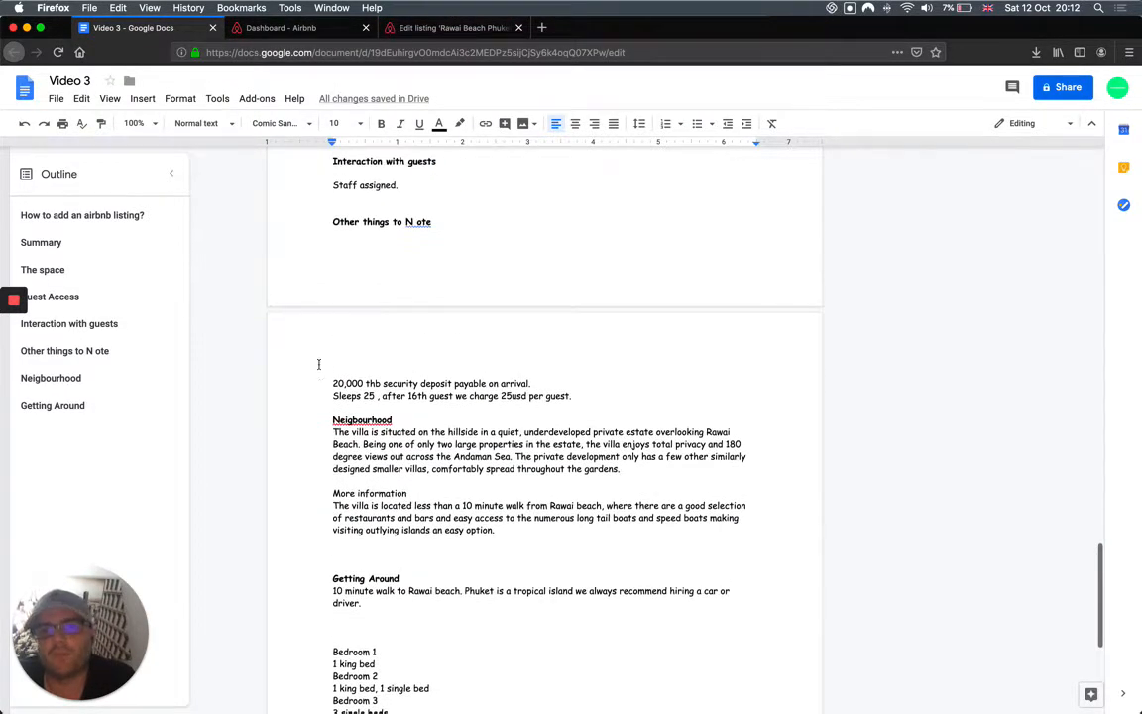
click(332, 382)
drag(398, 432, 489, 534)
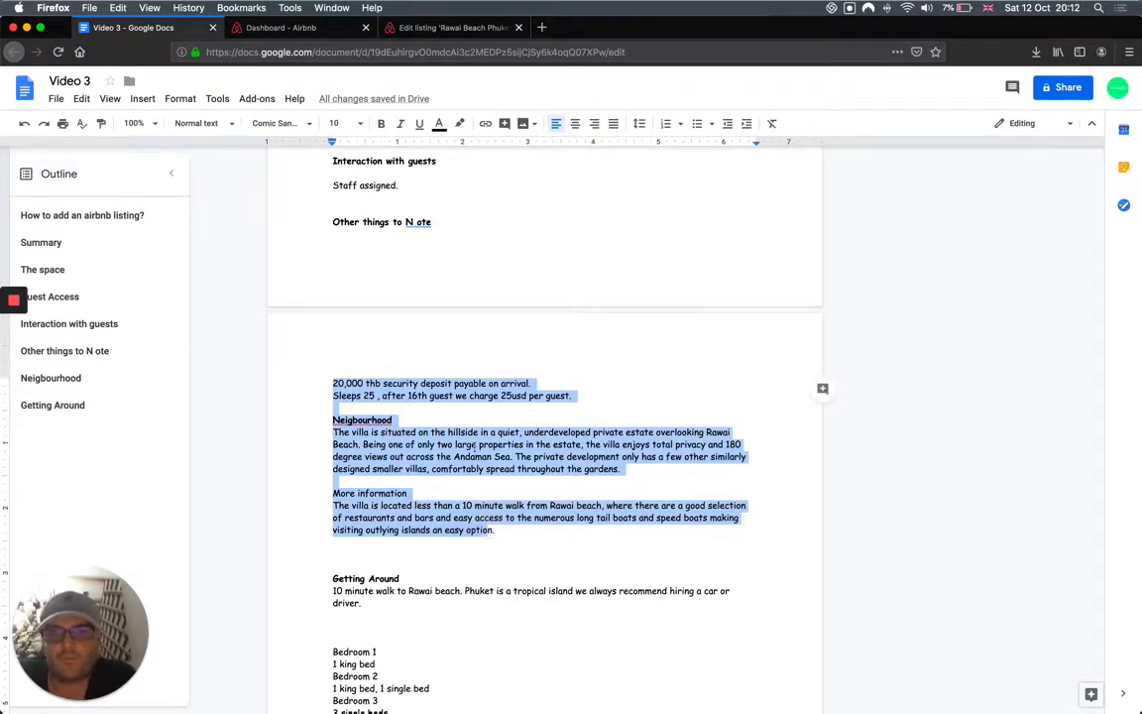
Return to the Airbnb listing, paste the copied text into Other things to note and look through it.
click(297, 28)
click(473, 28)
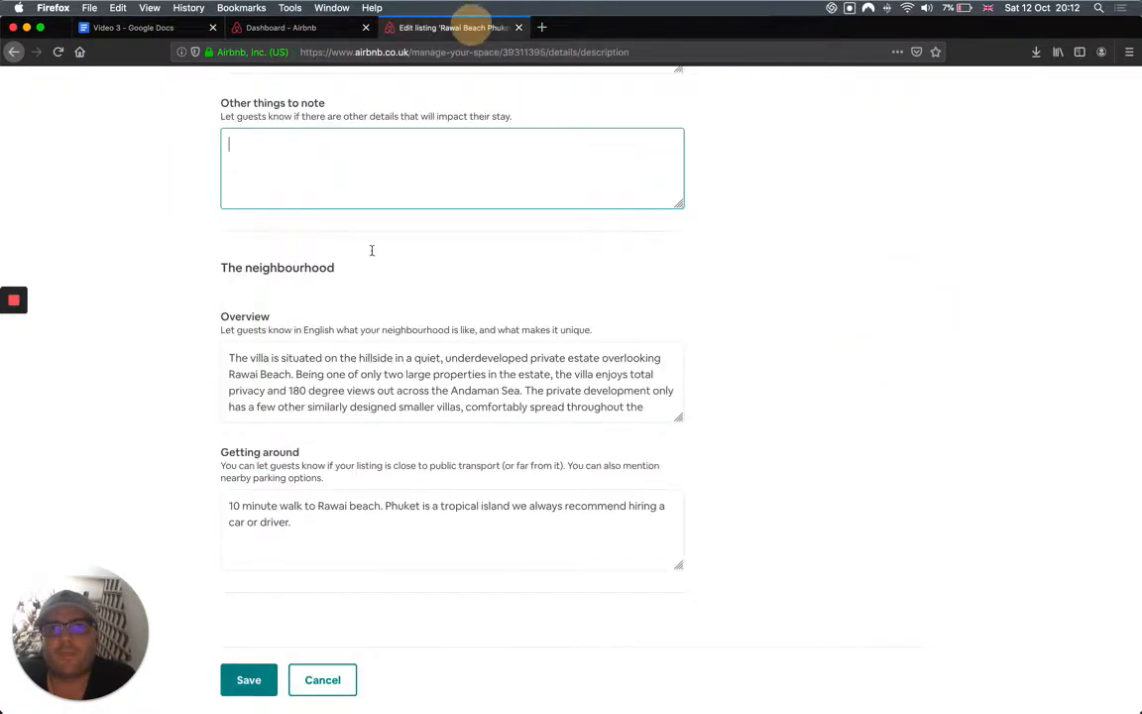
key(super+v)
scroll(295, 200, up, 10)
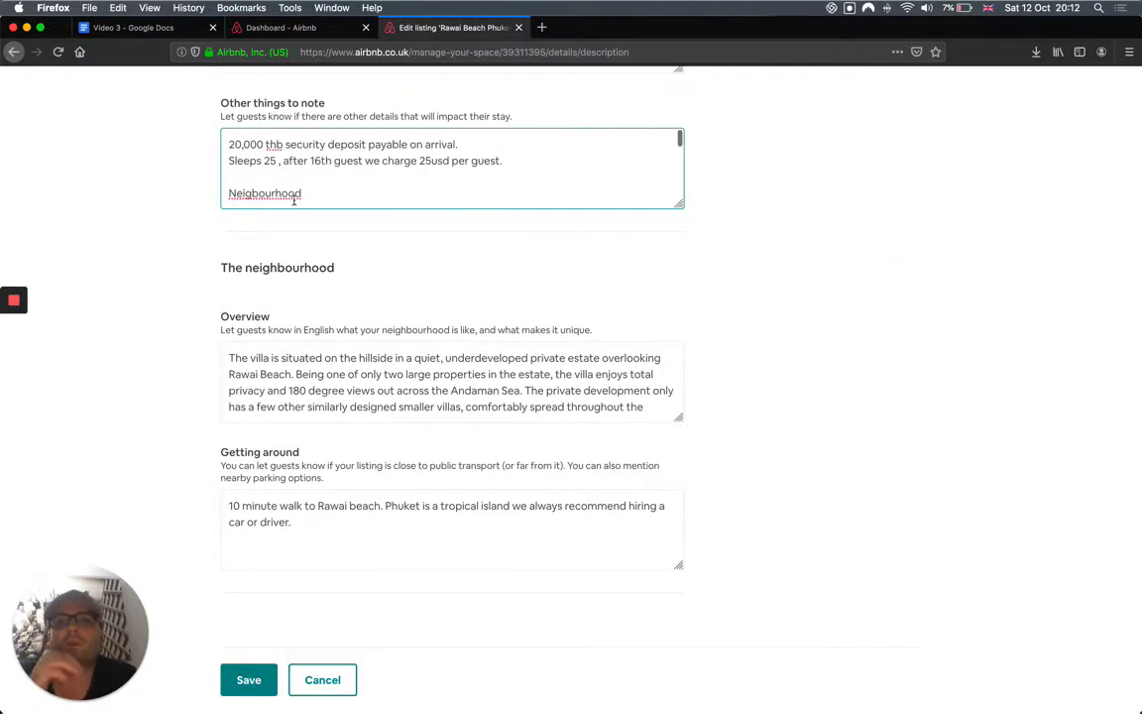
scroll(281, 178, down, 1)
scroll(281, 178, down, 1)
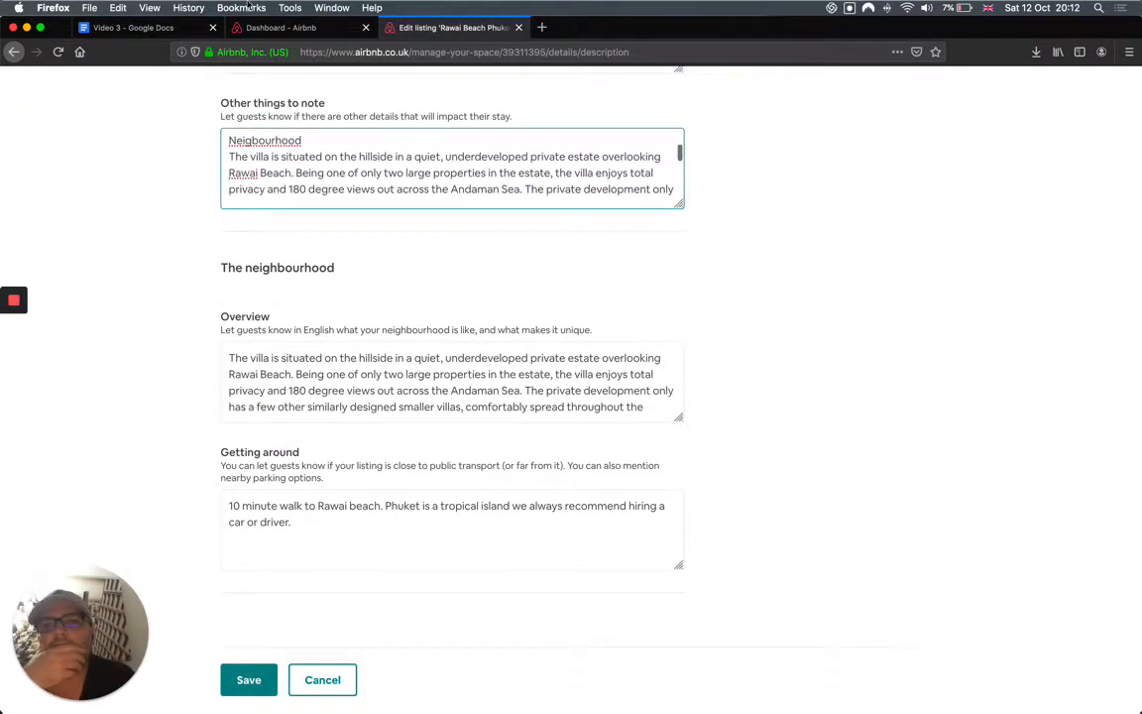
Check the source document and trim Other things to note to just the 20,000 thb security deposit and 25usd extra guest charge lines.
click(148, 28)
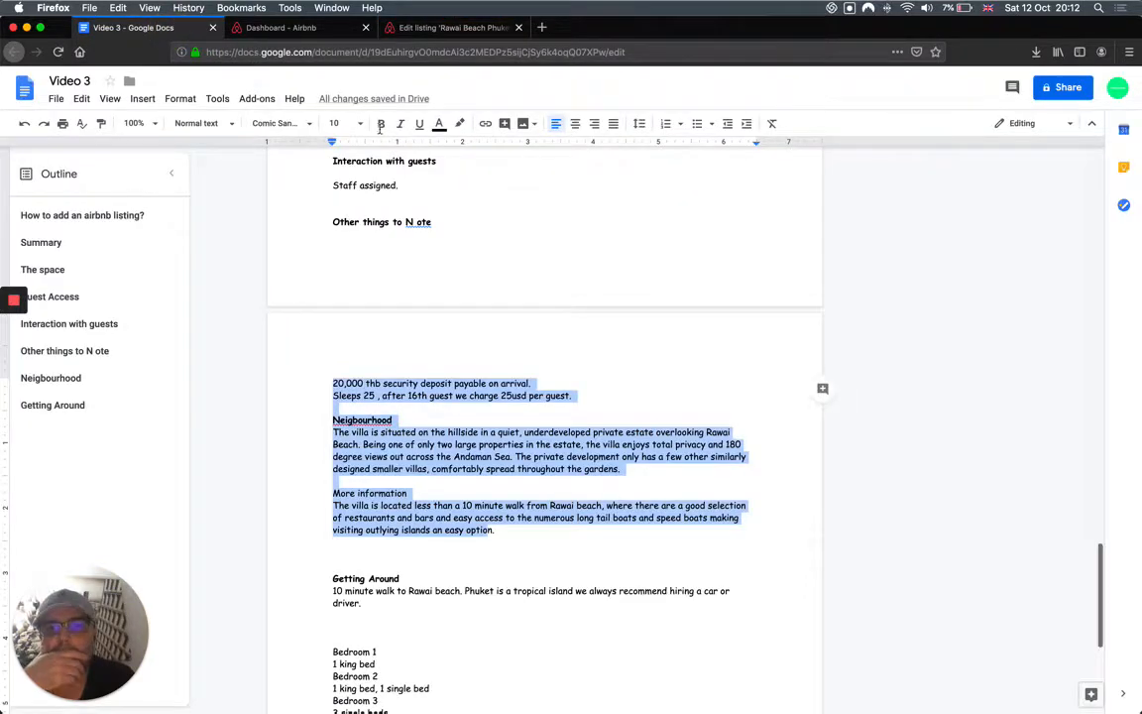
click(426, 28)
drag(230, 143, 241, 229)
key(super+v)
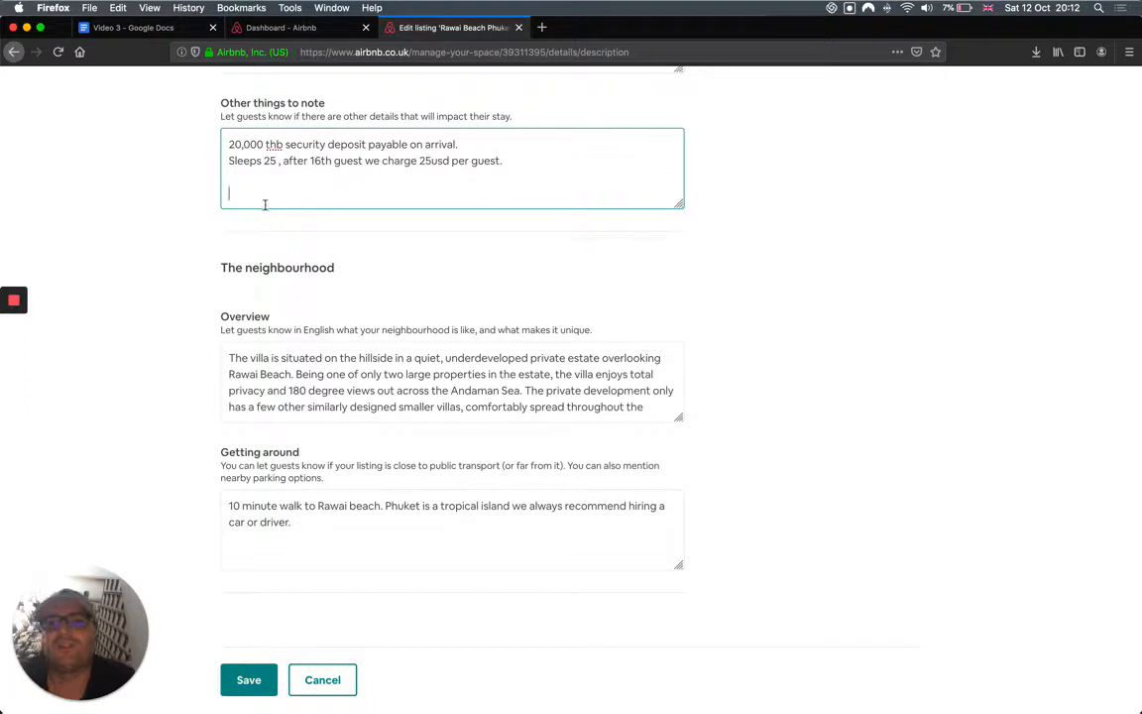
Dismiss the low battery notification, look over the remaining description fields and save the listing's title and description.
scroll(263, 204, up, 2)
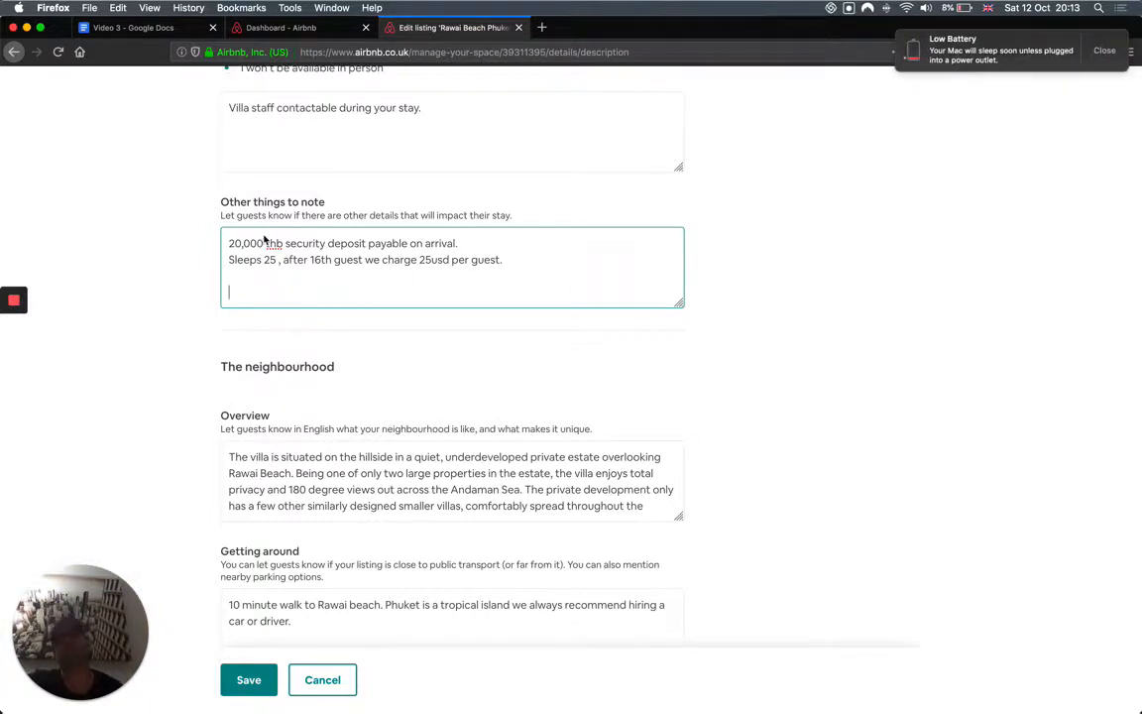
click(1102, 51)
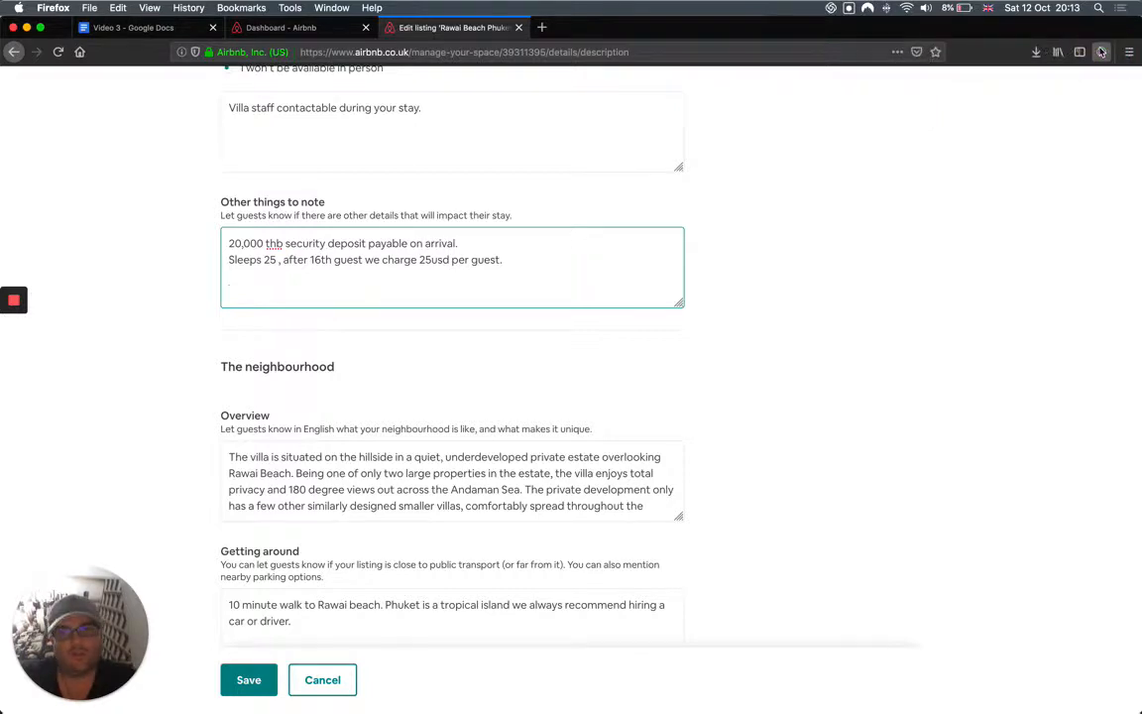
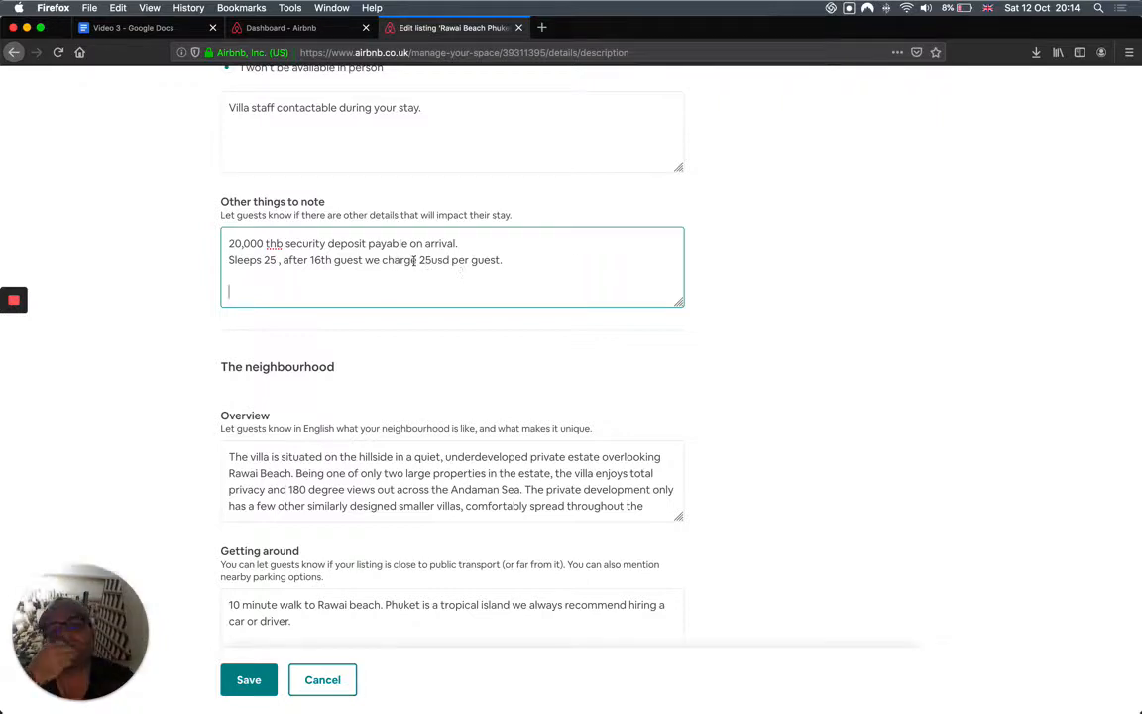
scroll(152, 402, down, 2)
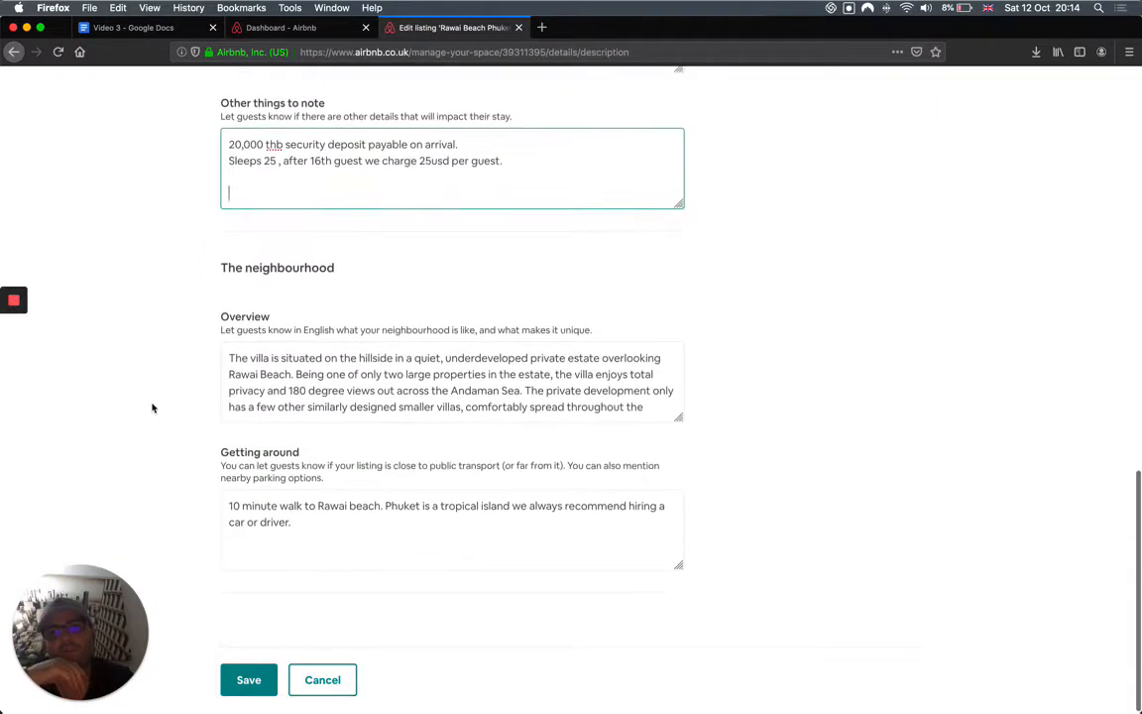
click(243, 678)
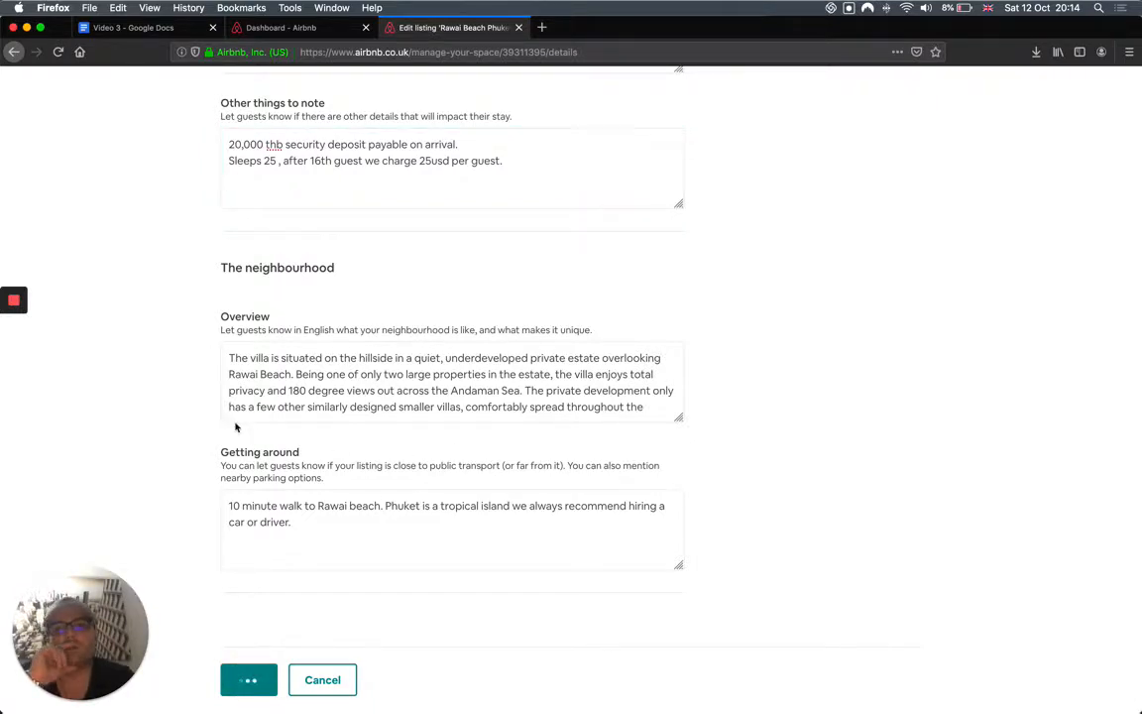
Reopen the listing's title and description and copy the security deposit and extra guest charge lines from Other things to note.
scroll(288, 265, down, 10)
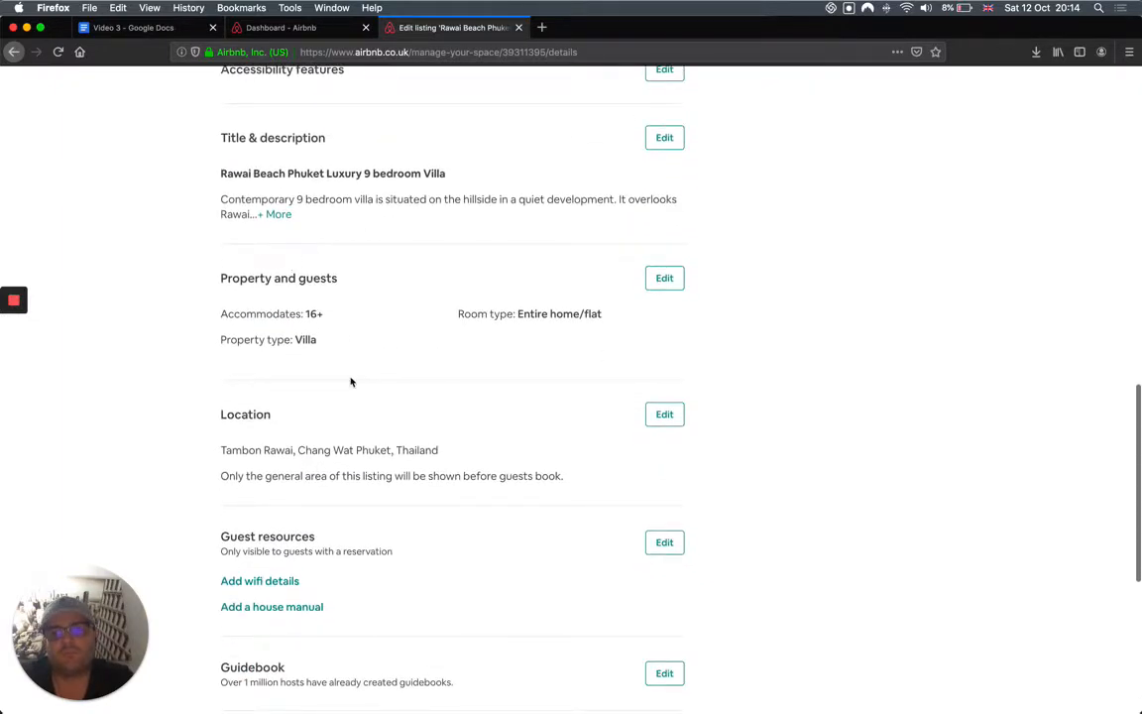
scroll(352, 380, up, 2)
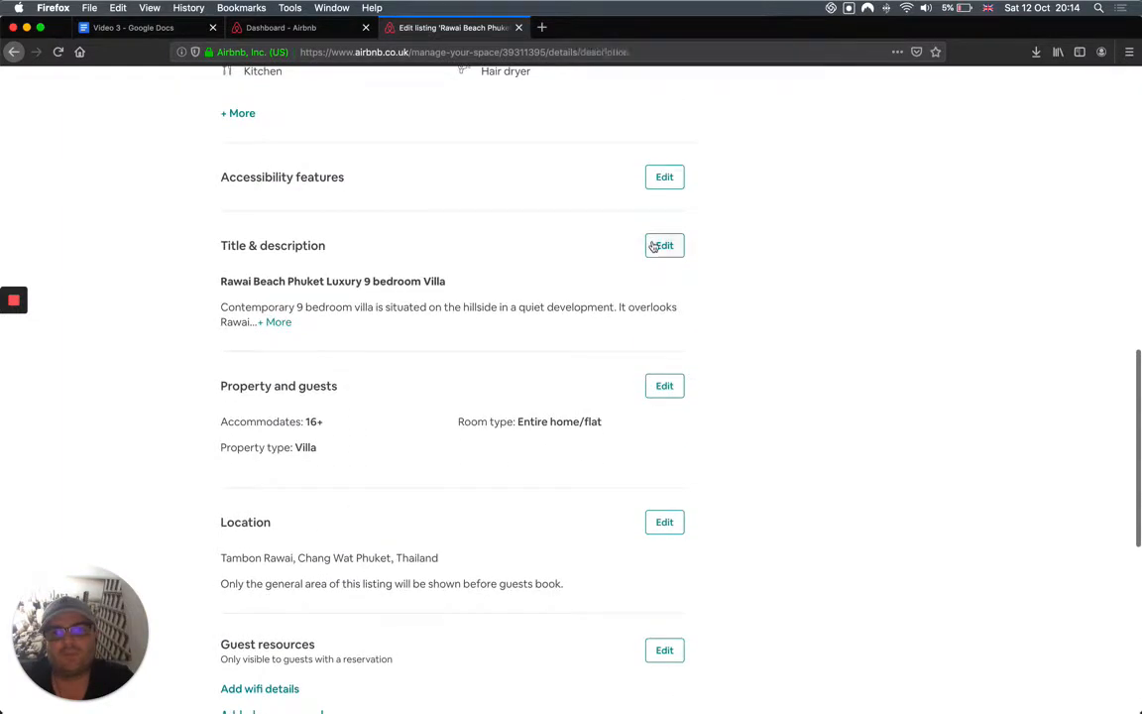
click(659, 245)
scroll(233, 337, down, 15)
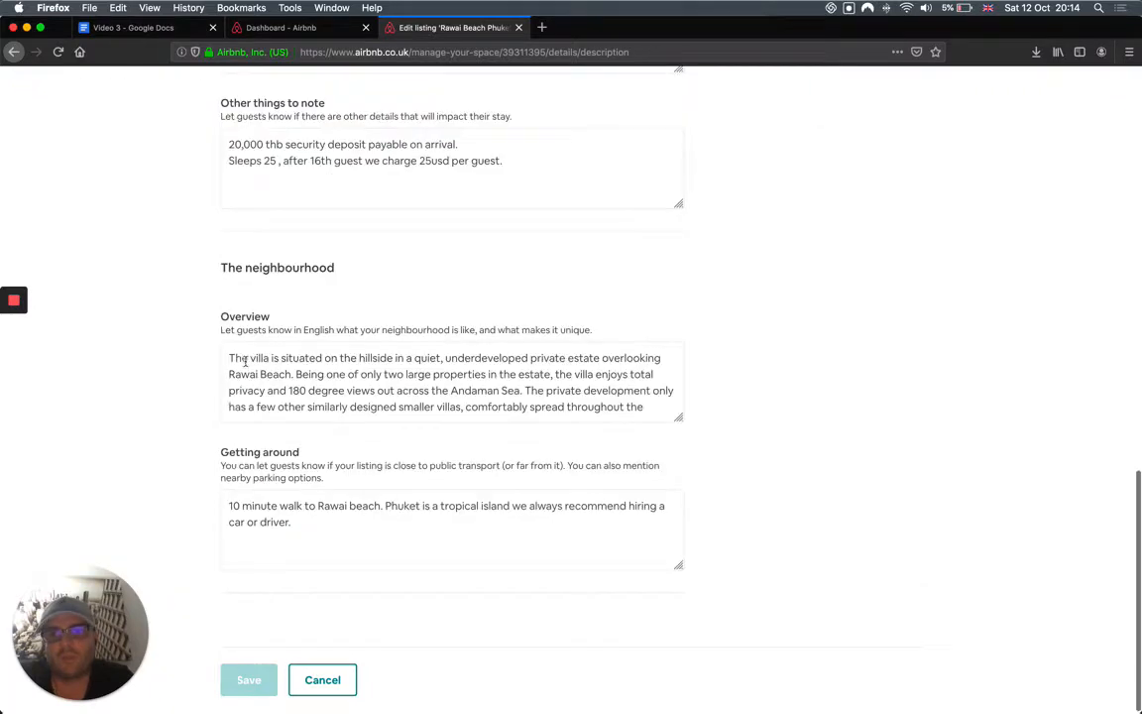
click(229, 143)
drag(268, 148, 505, 160)
key(super+c)
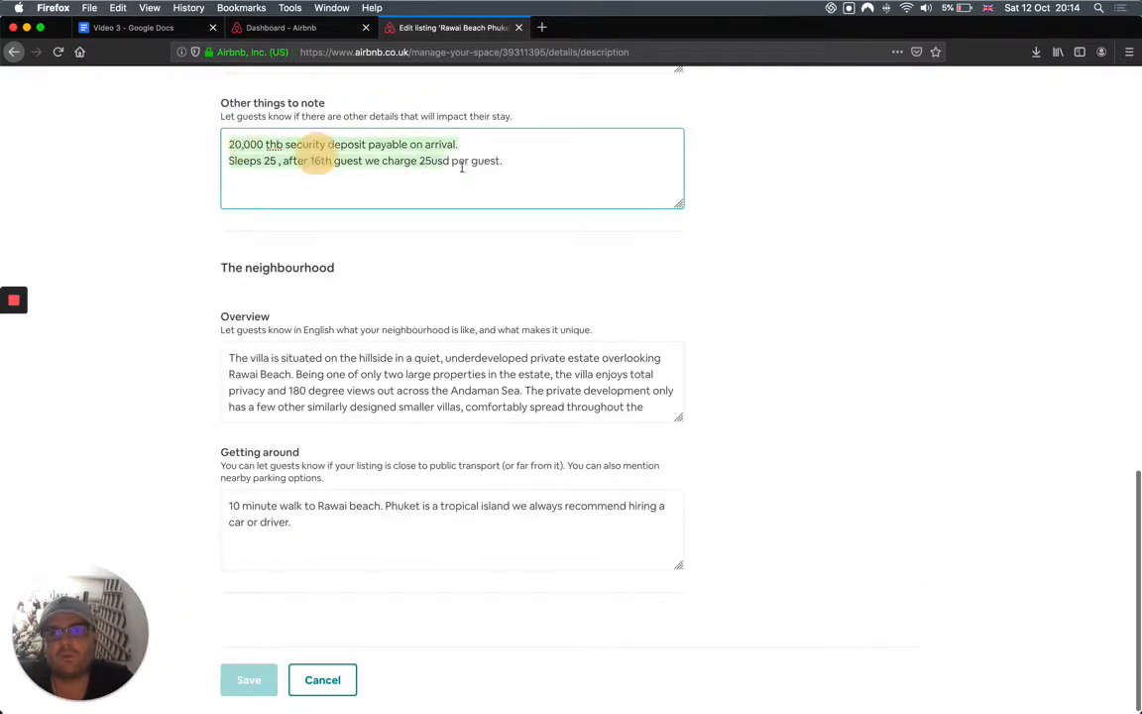
Go back to the villa's listing overview and open House Rules in the booking settings for editing.
scroll(504, 161, up, 15)
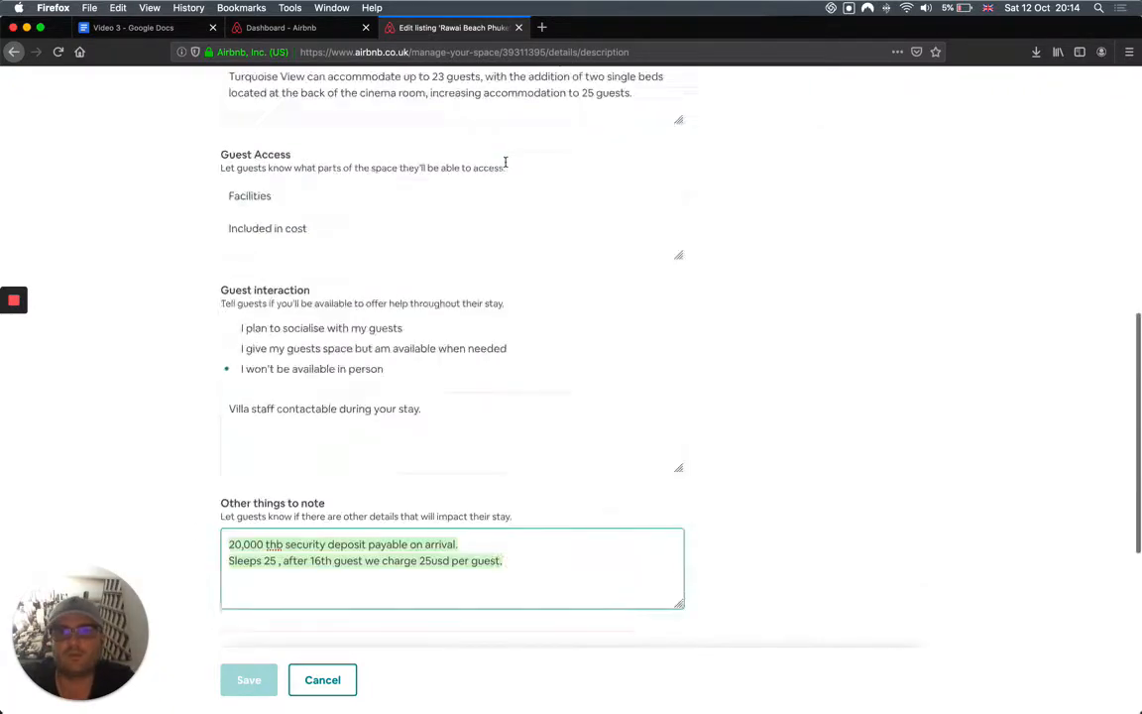
click(334, 148)
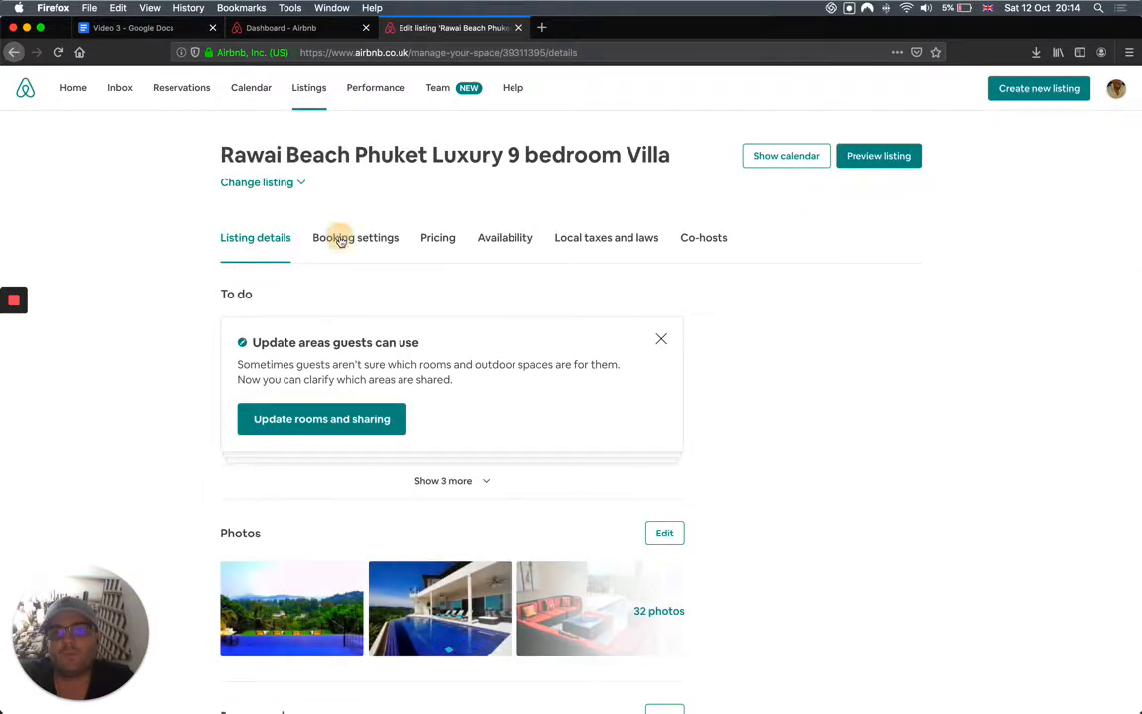
click(340, 239)
scroll(187, 463, down, 10)
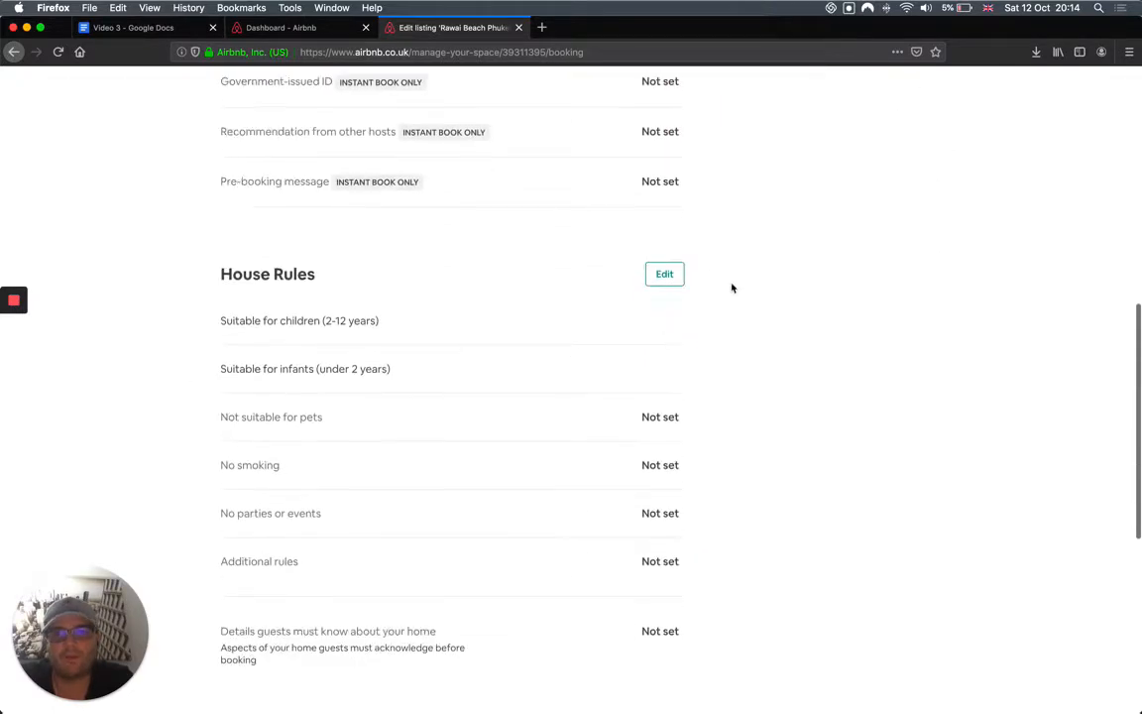
click(667, 273)
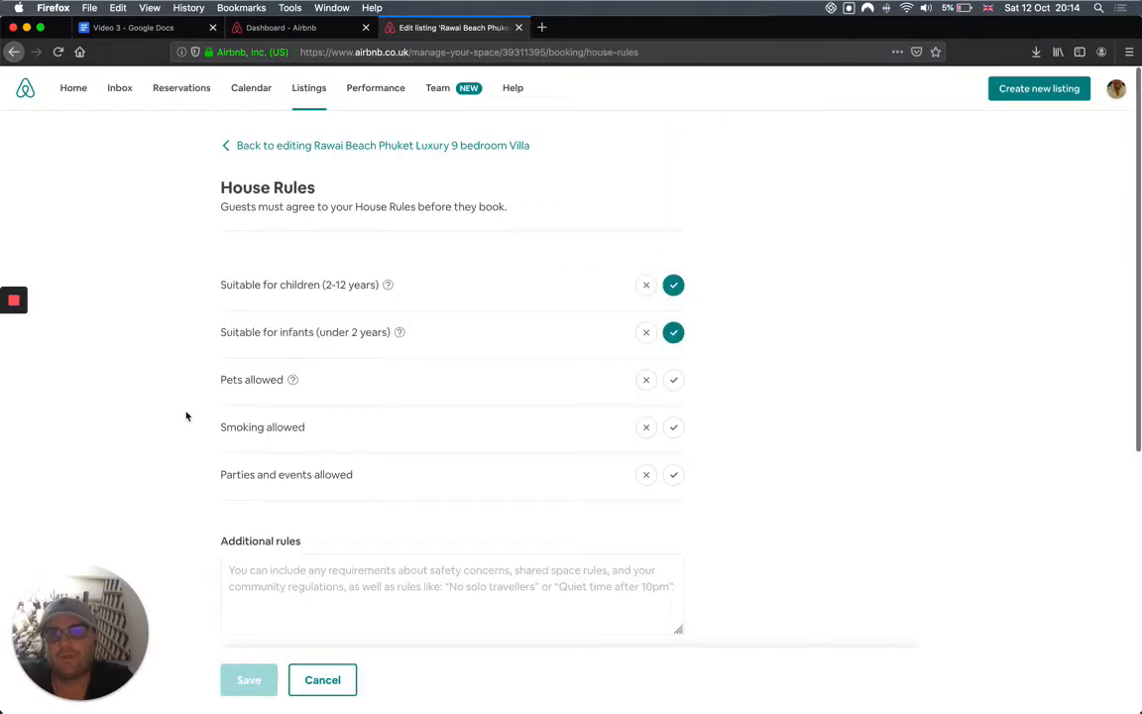
Paste the copied security deposit and extra guest charge lines into the Additional rules and save the House Rules.
scroll(186, 415, down, 5)
click(259, 248)
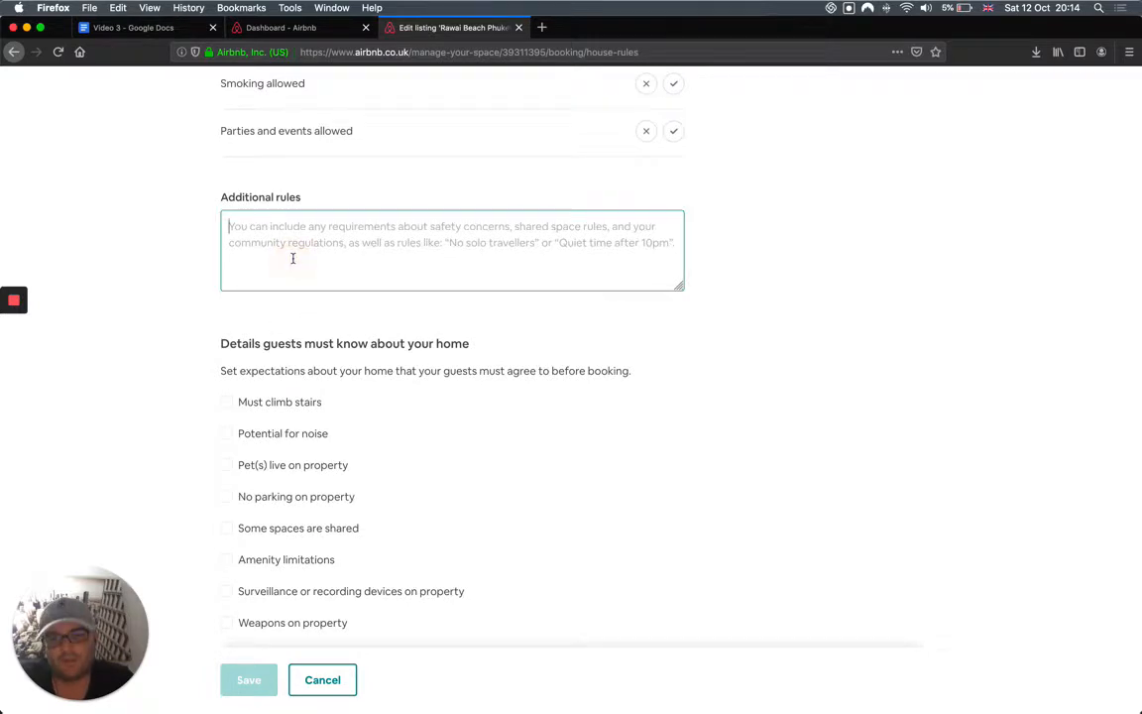
key(super+v)
scroll(170, 387, up, 5)
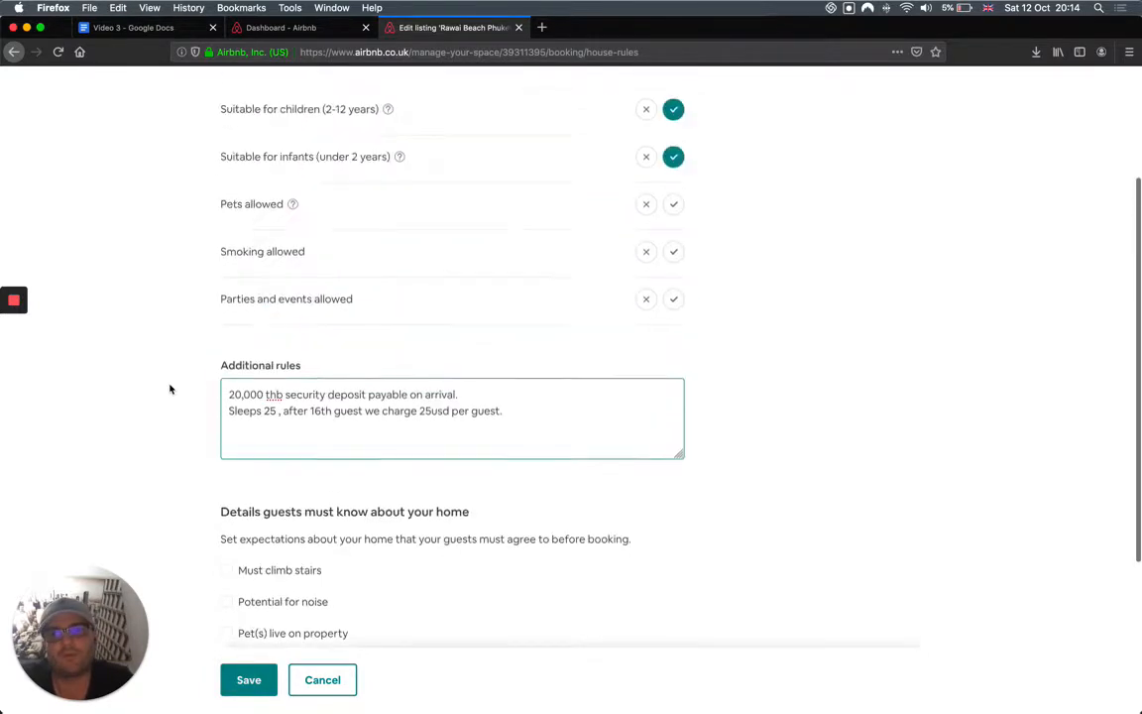
click(248, 680)
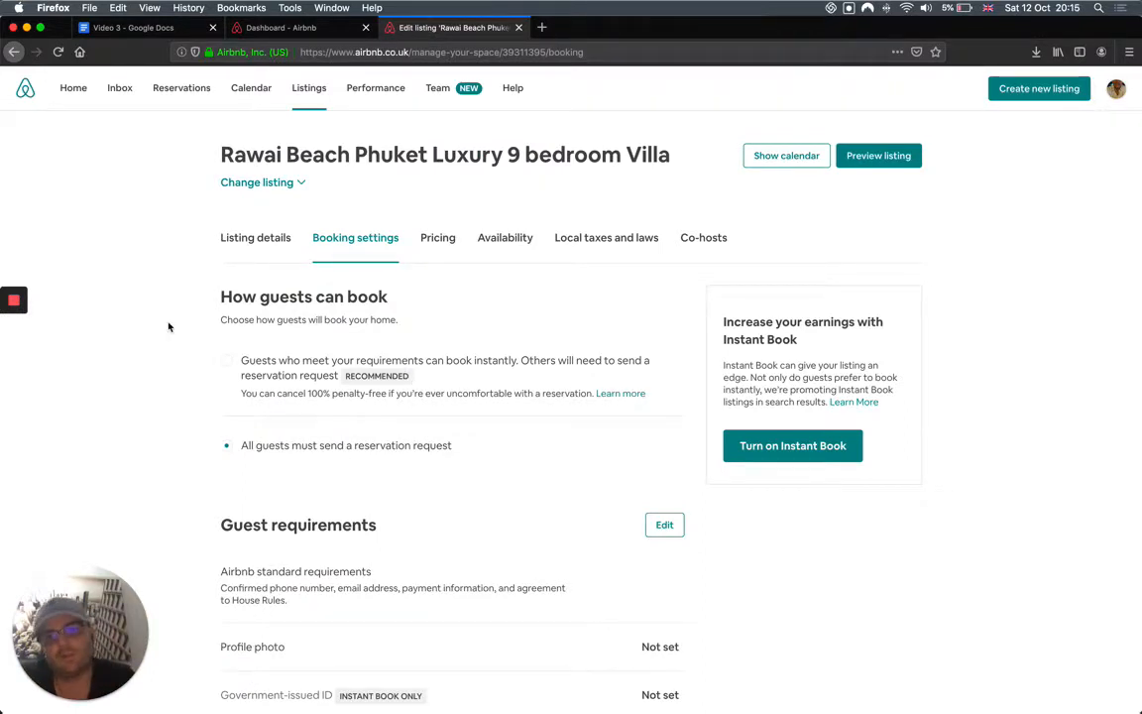
Examine how guests can book and the guest requirements, including the Instant Book options and pre-booking message, and return to the booking settings.
scroll(168, 327, down, 3)
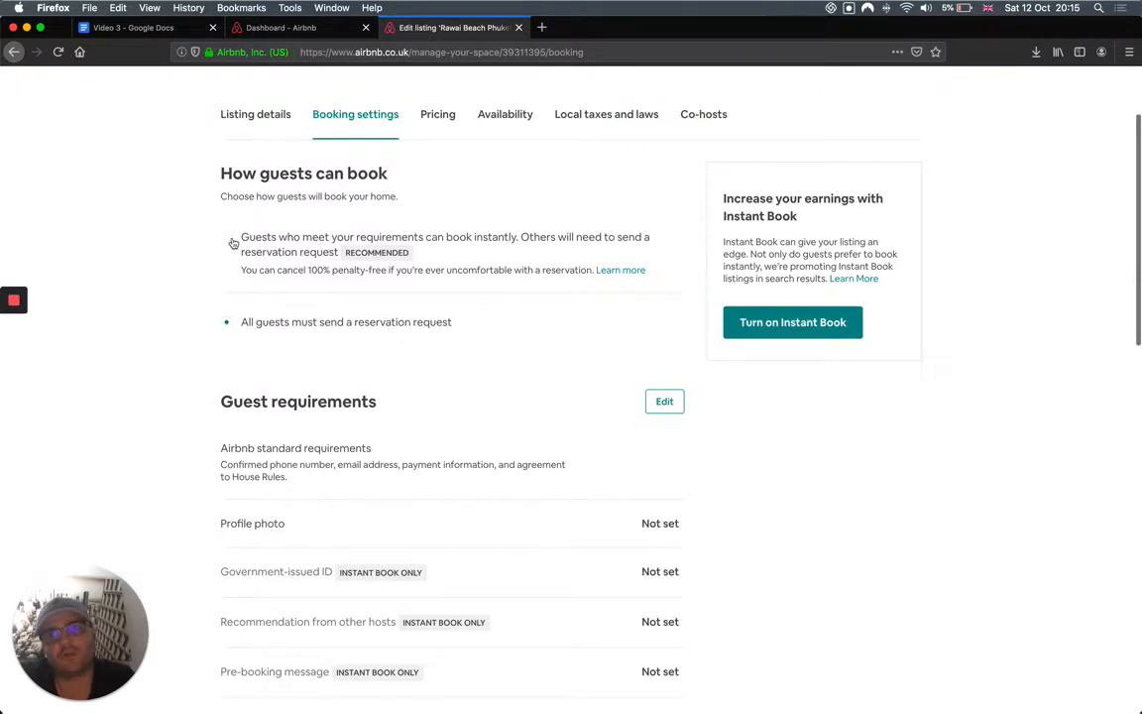
scroll(224, 319, down, 1)
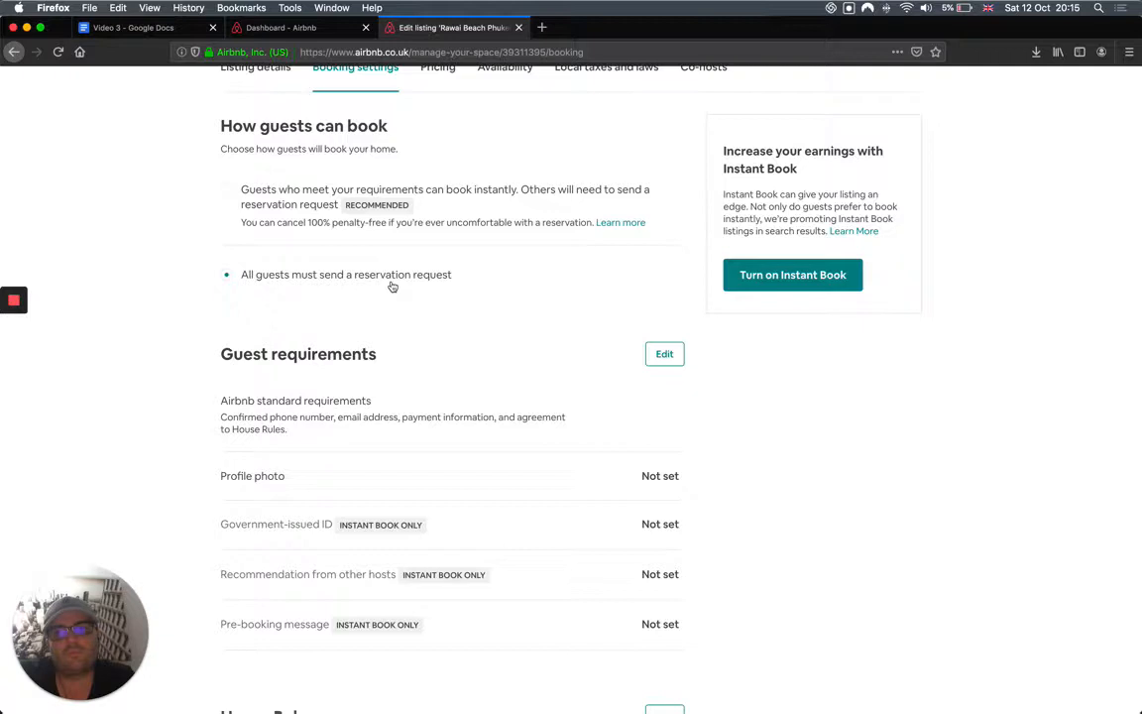
scroll(403, 287, down, 4)
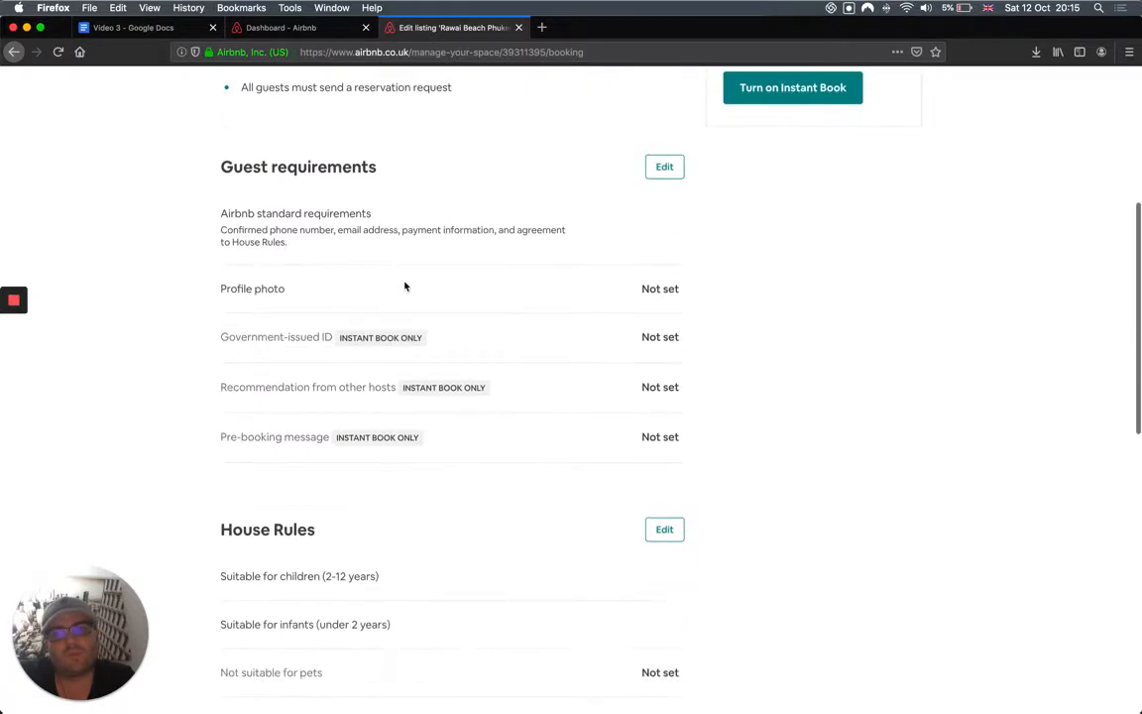
click(662, 167)
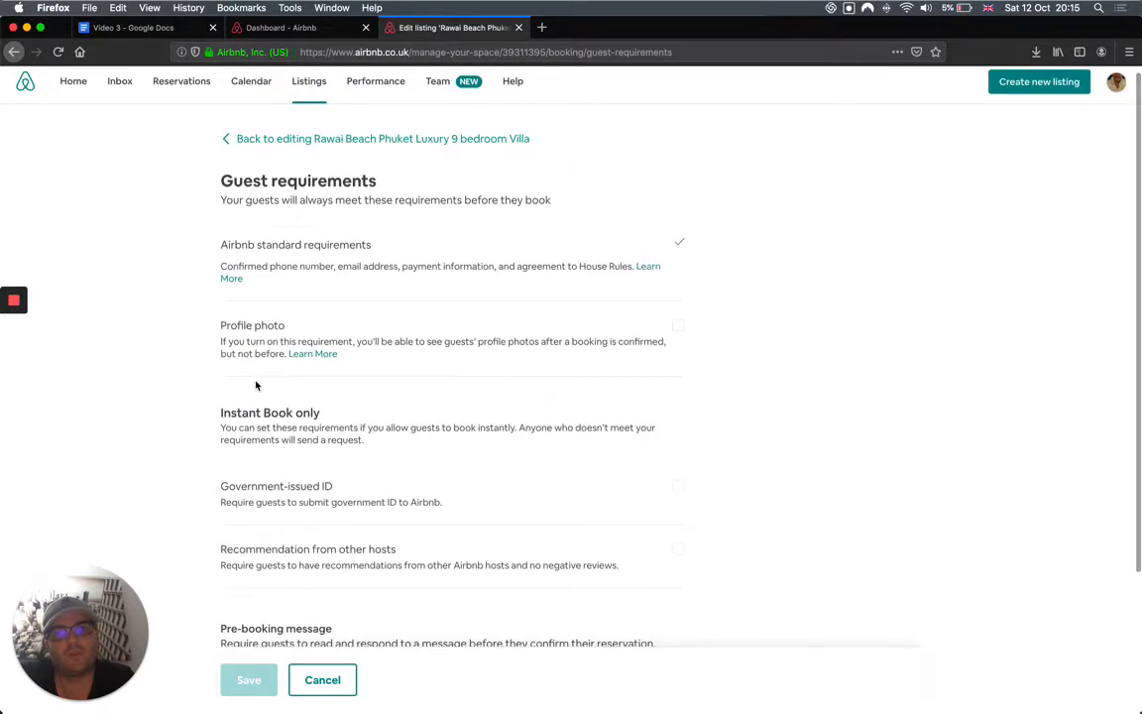
scroll(255, 386, down, 2)
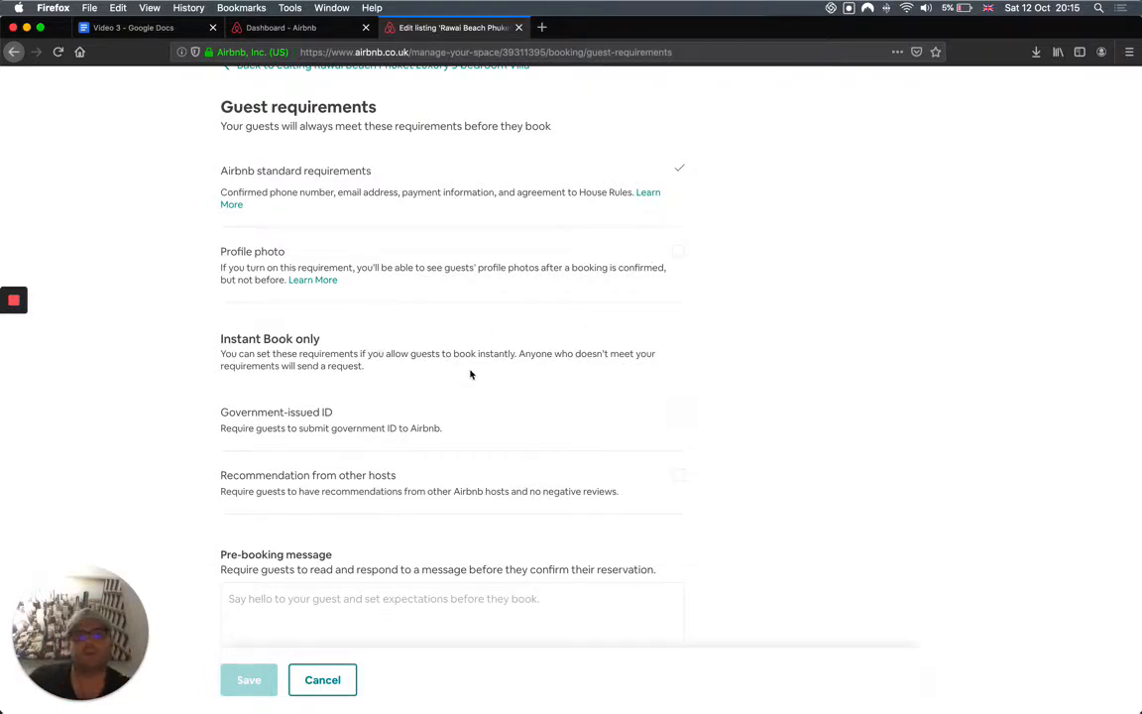
scroll(309, 379, down, 2)
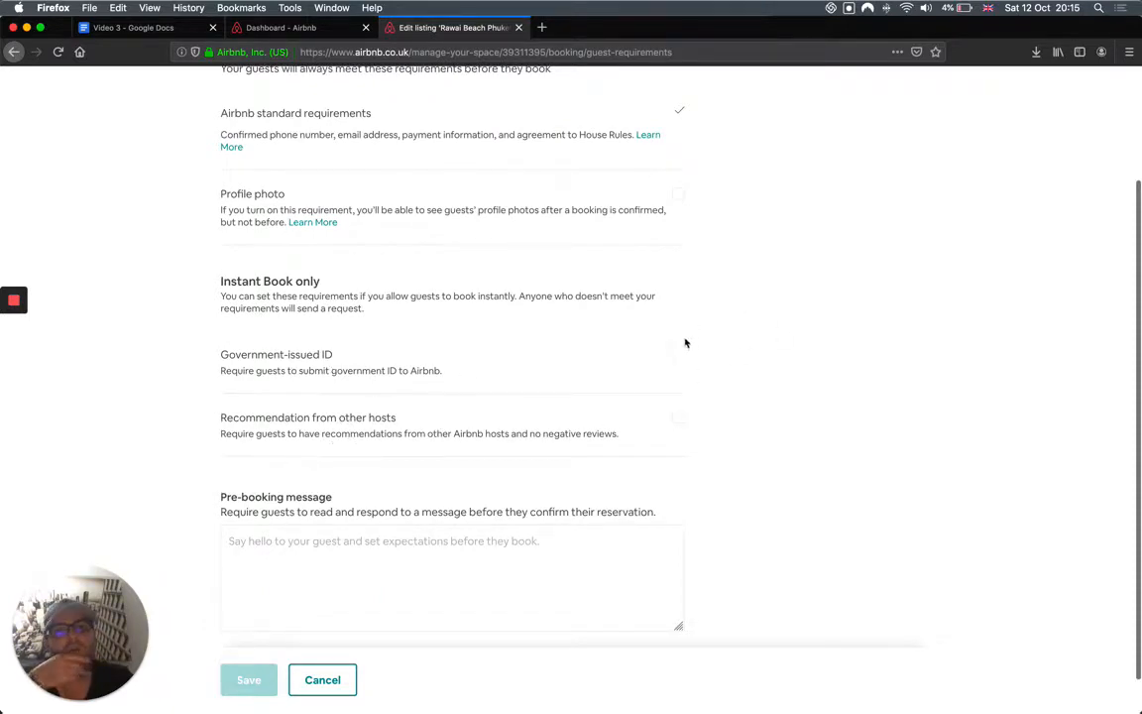
click(372, 571)
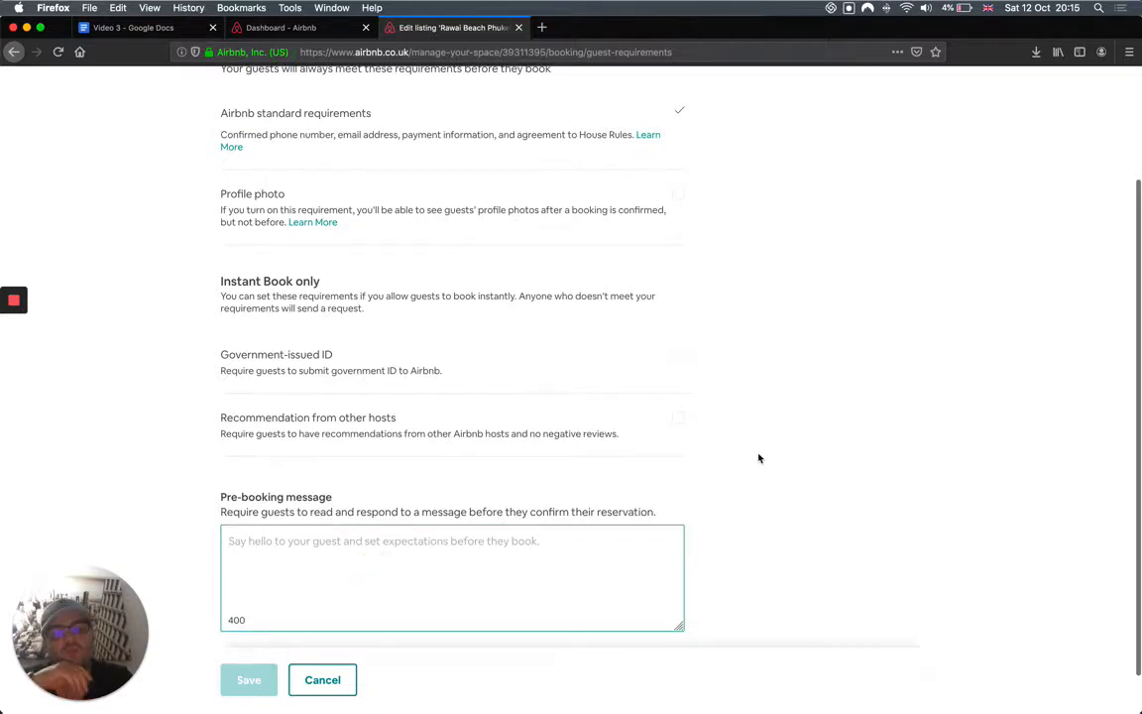
scroll(777, 217, up, 3)
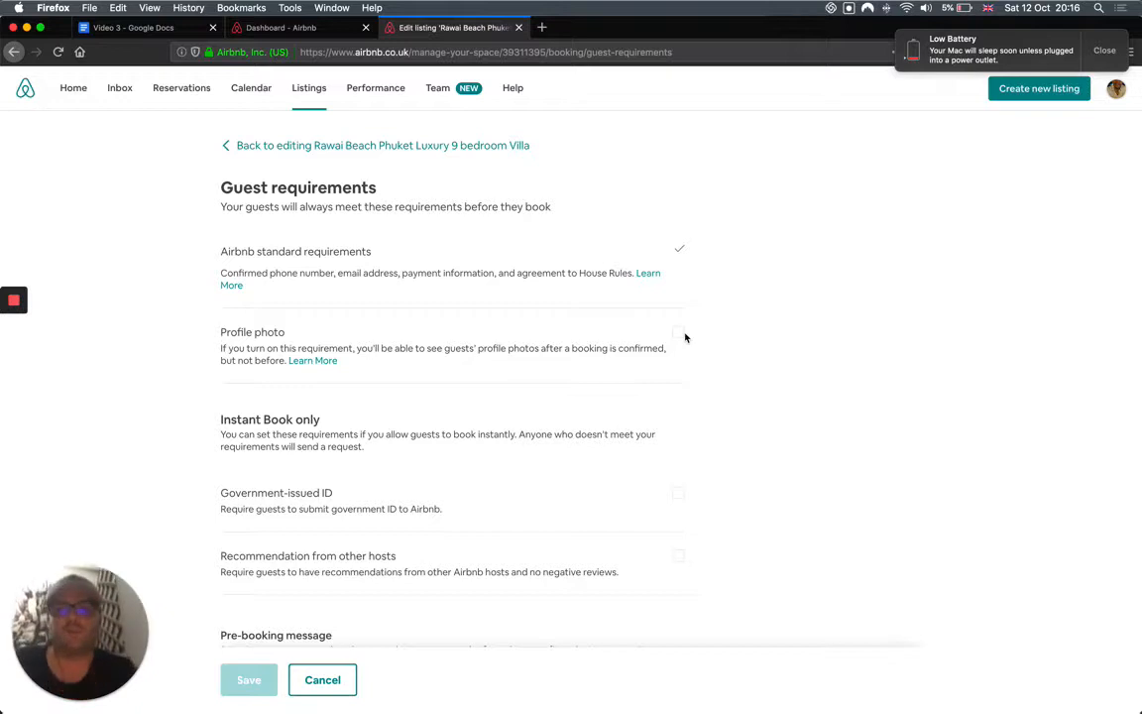
click(328, 147)
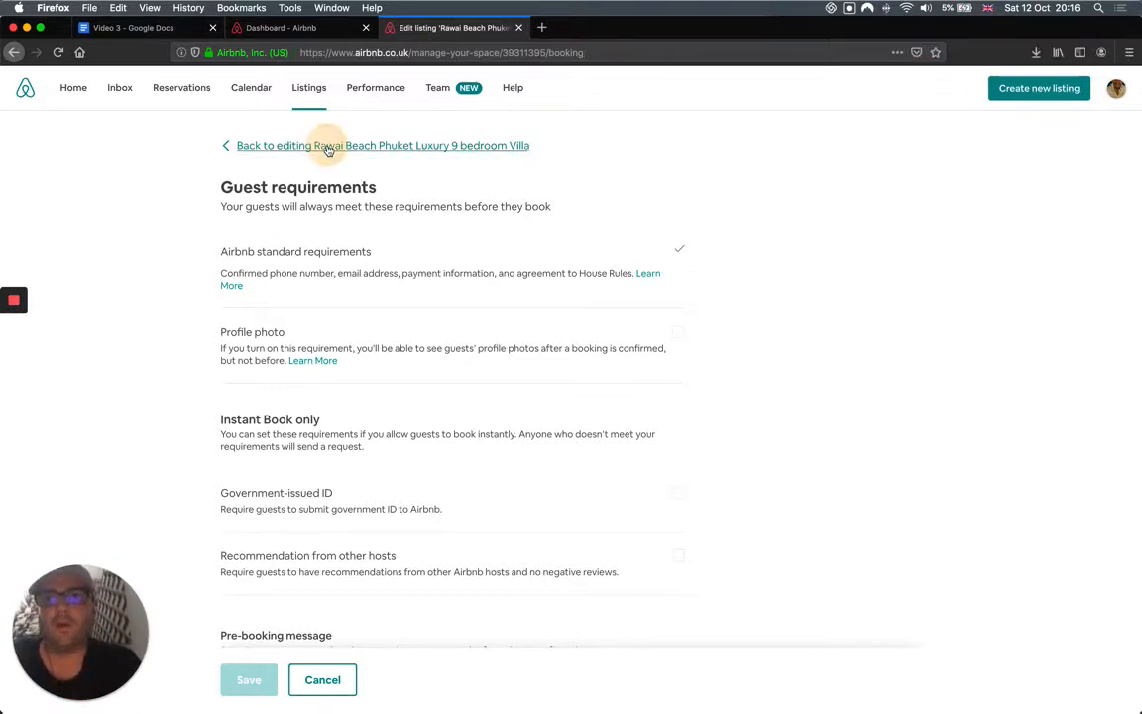
Open the villa's Policies in the booking settings for editing and set the checkout time to 12PM (noon).
scroll(268, 390, down, 10)
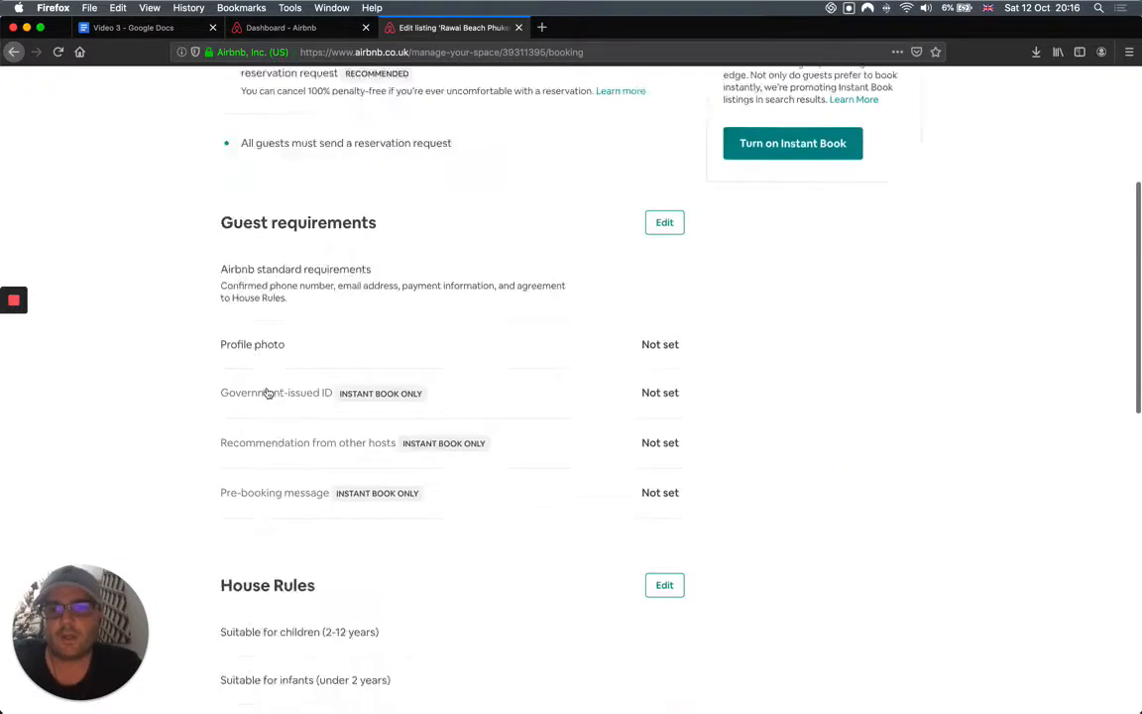
scroll(268, 391, down, 5)
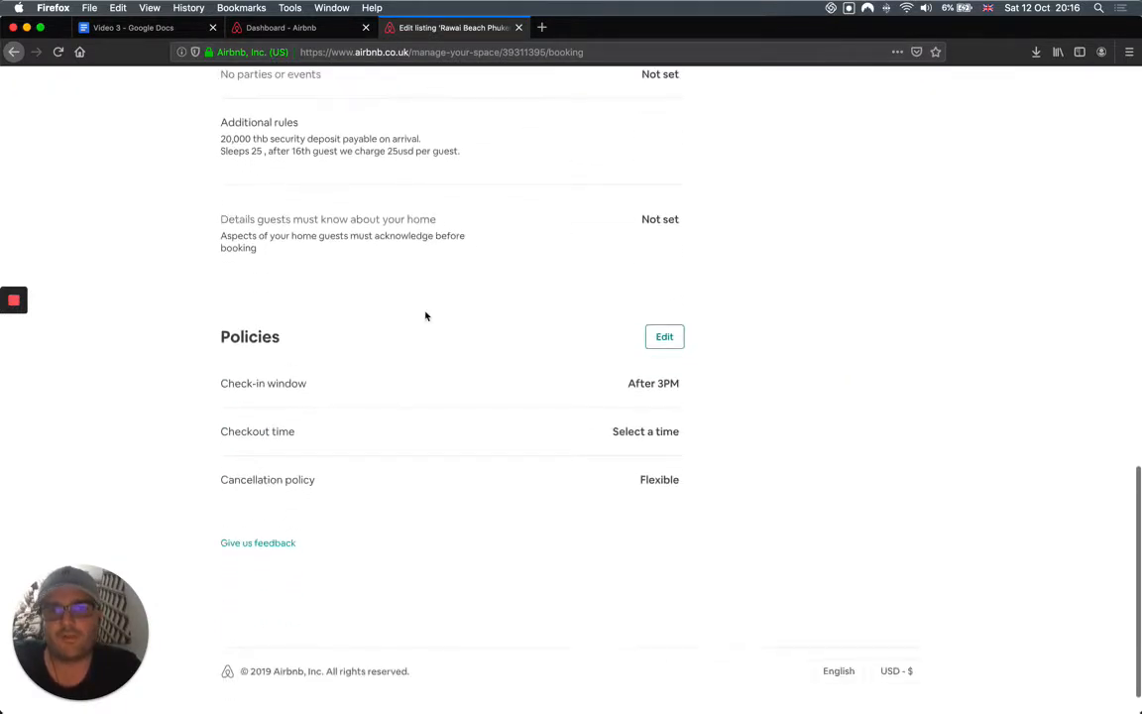
scroll(643, 312, down, 2)
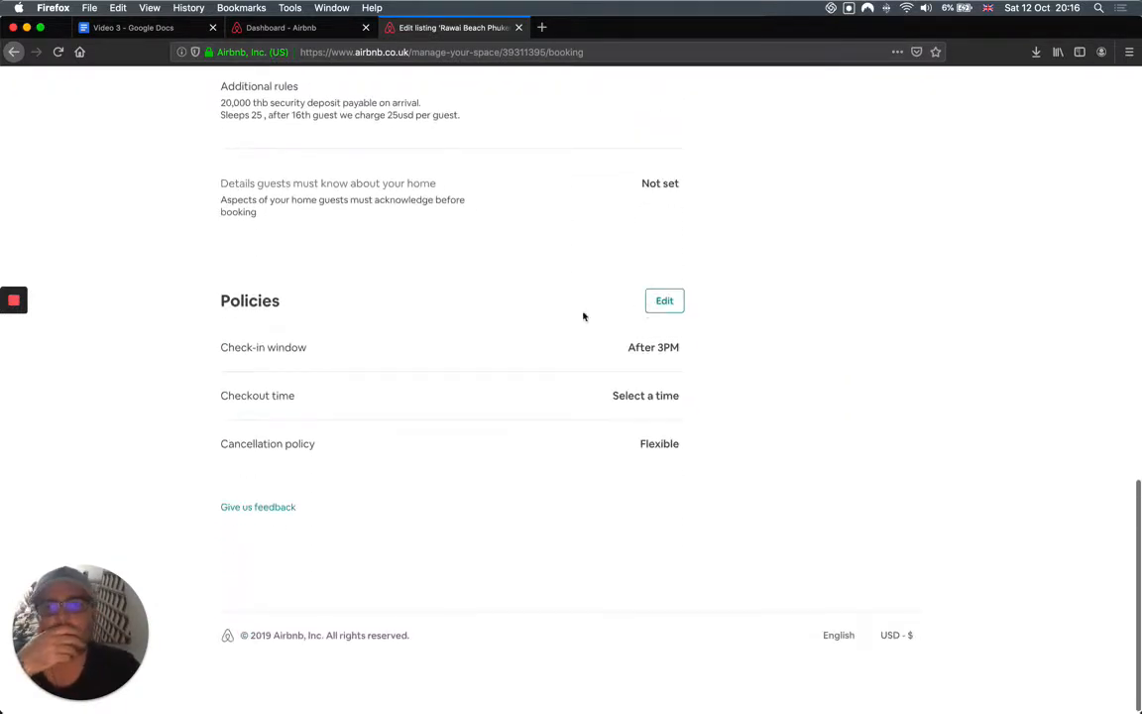
click(662, 302)
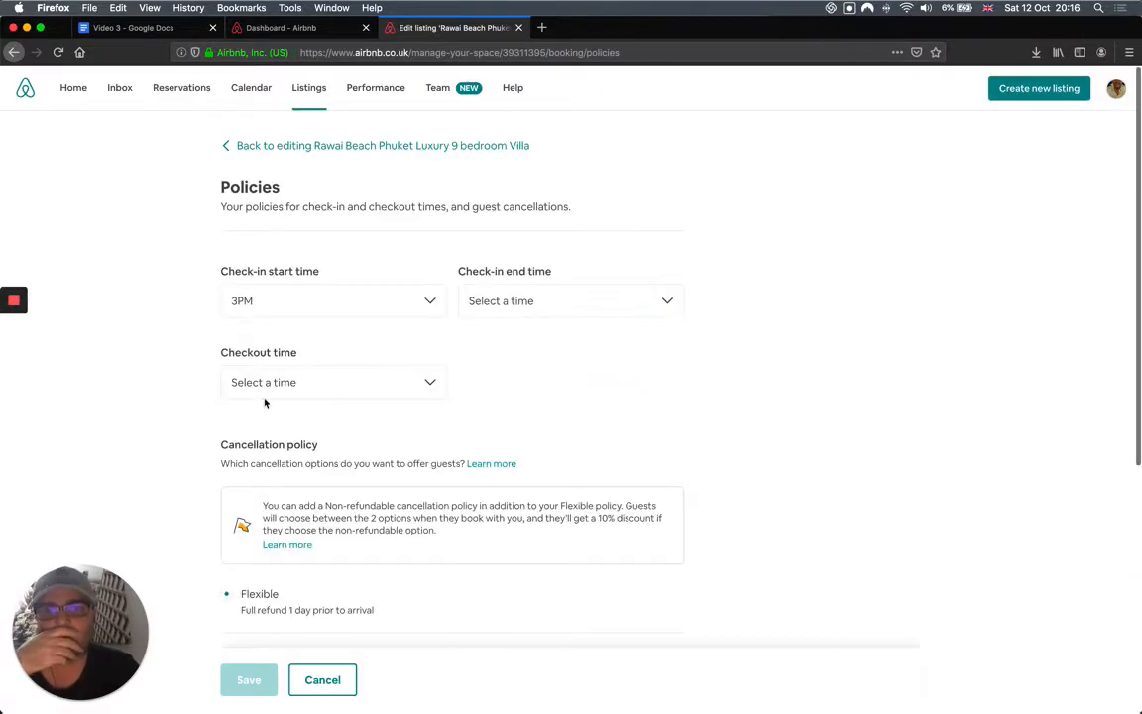
scroll(259, 398, down, 5)
scroll(237, 265, up, 5)
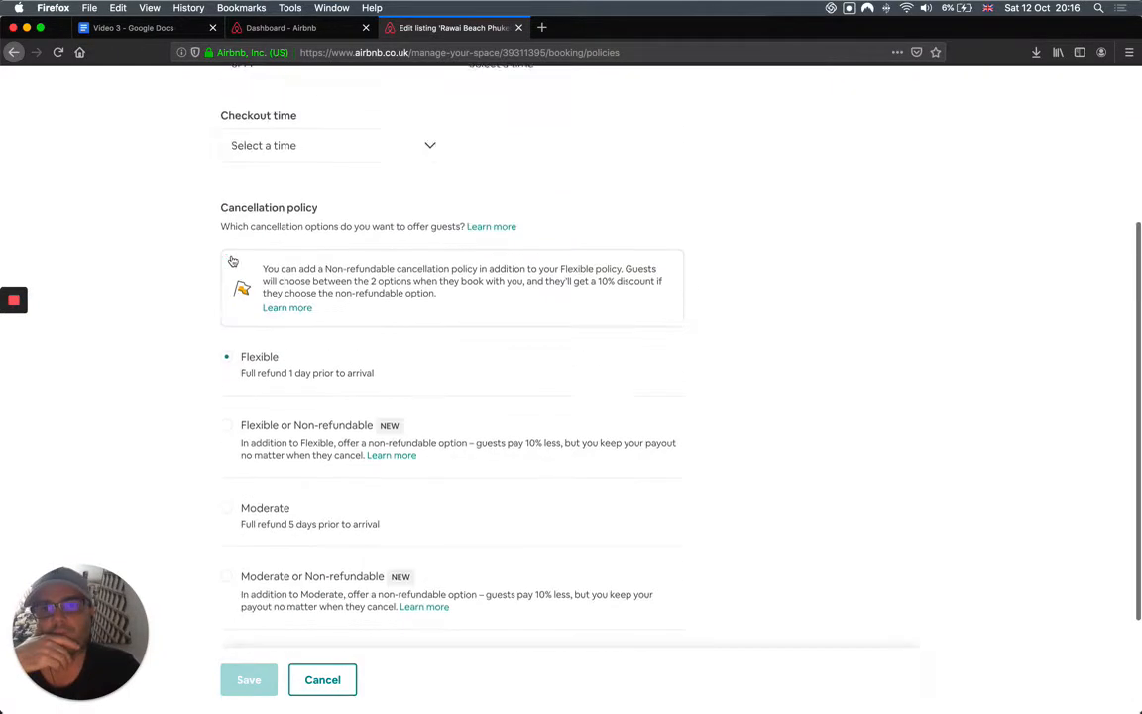
click(266, 250)
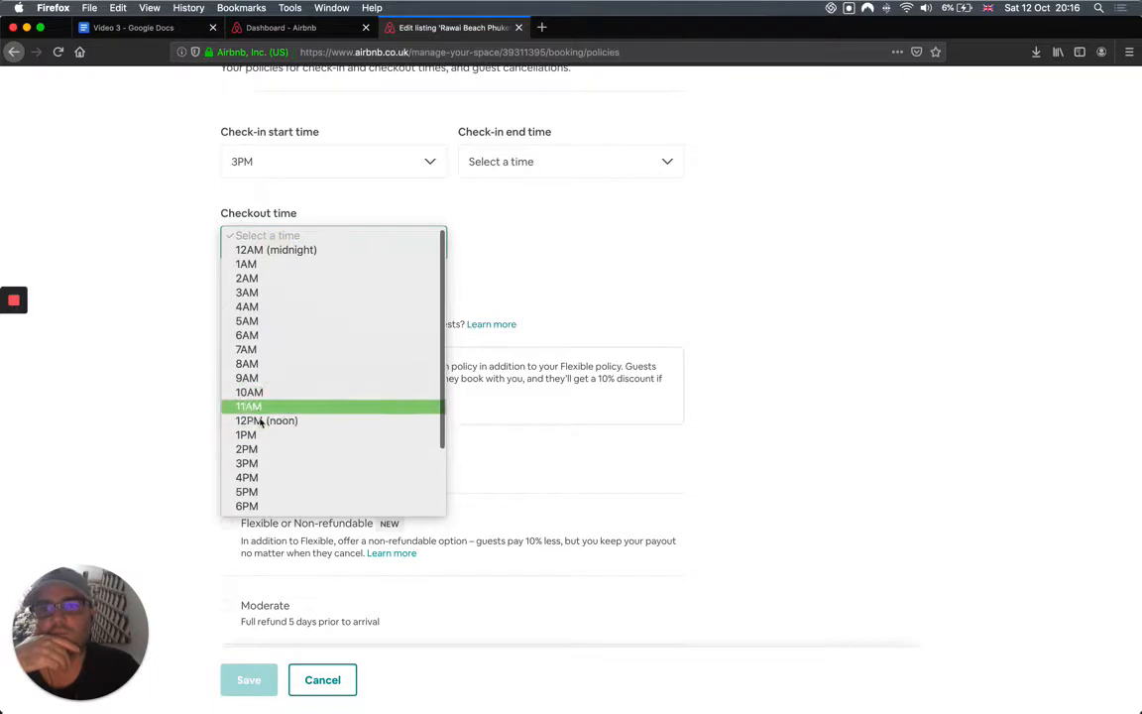
click(260, 420)
scroll(142, 300, up, 2)
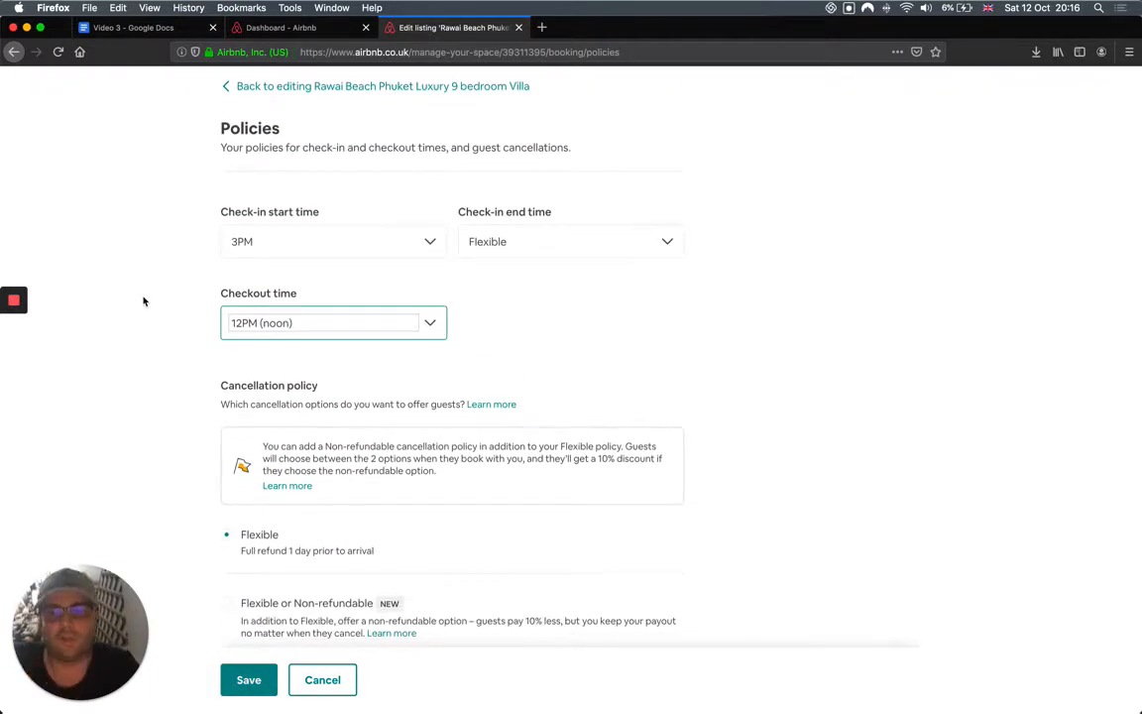
Choose the Strict cancellation policy for the villa and save the policies.
scroll(143, 301, down, 6)
scroll(143, 301, down, 1)
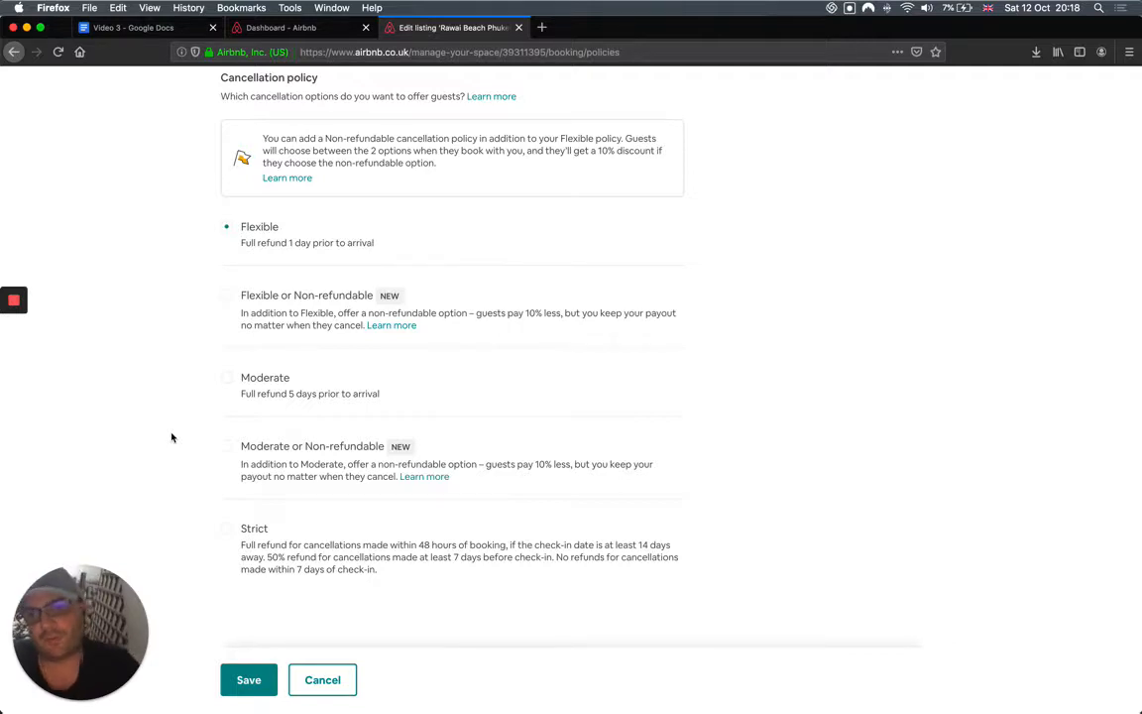
click(228, 531)
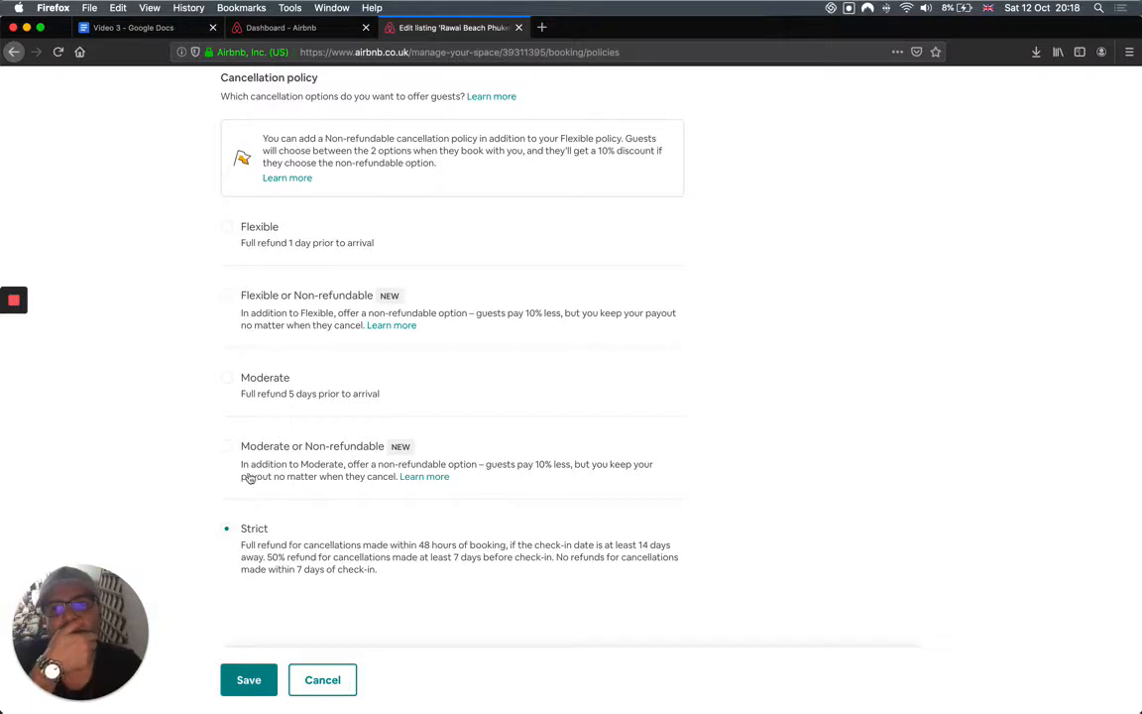
scroll(246, 567, up, 5)
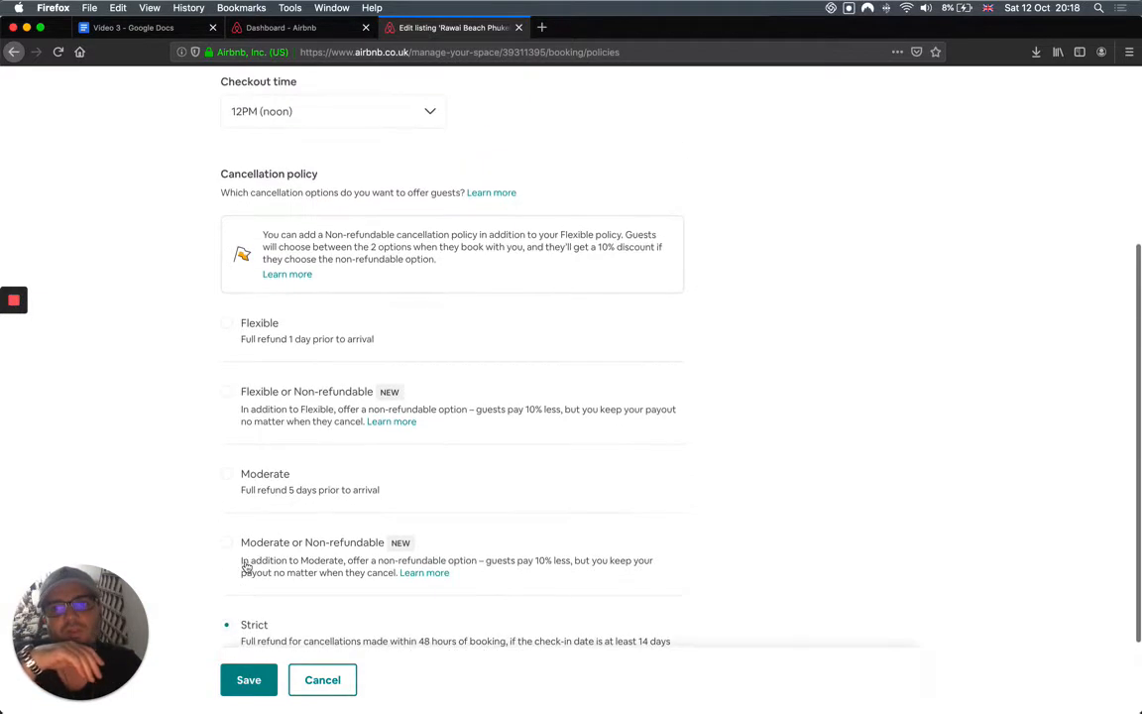
scroll(247, 567, up, 2)
scroll(246, 566, down, 6)
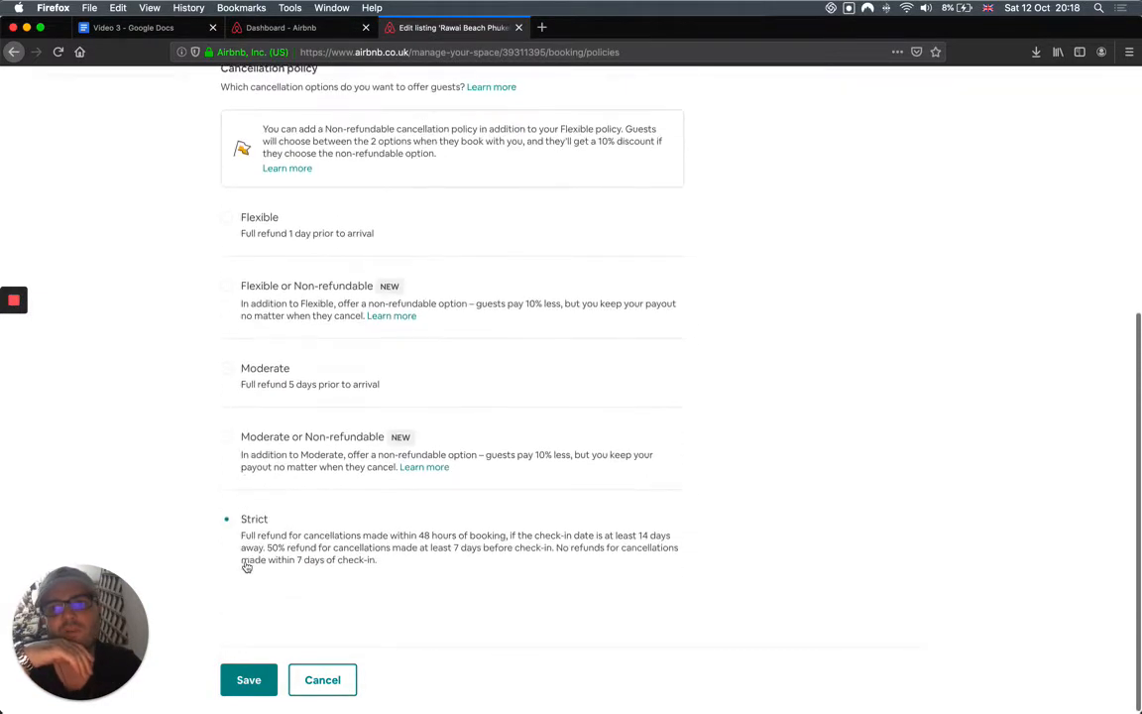
click(244, 683)
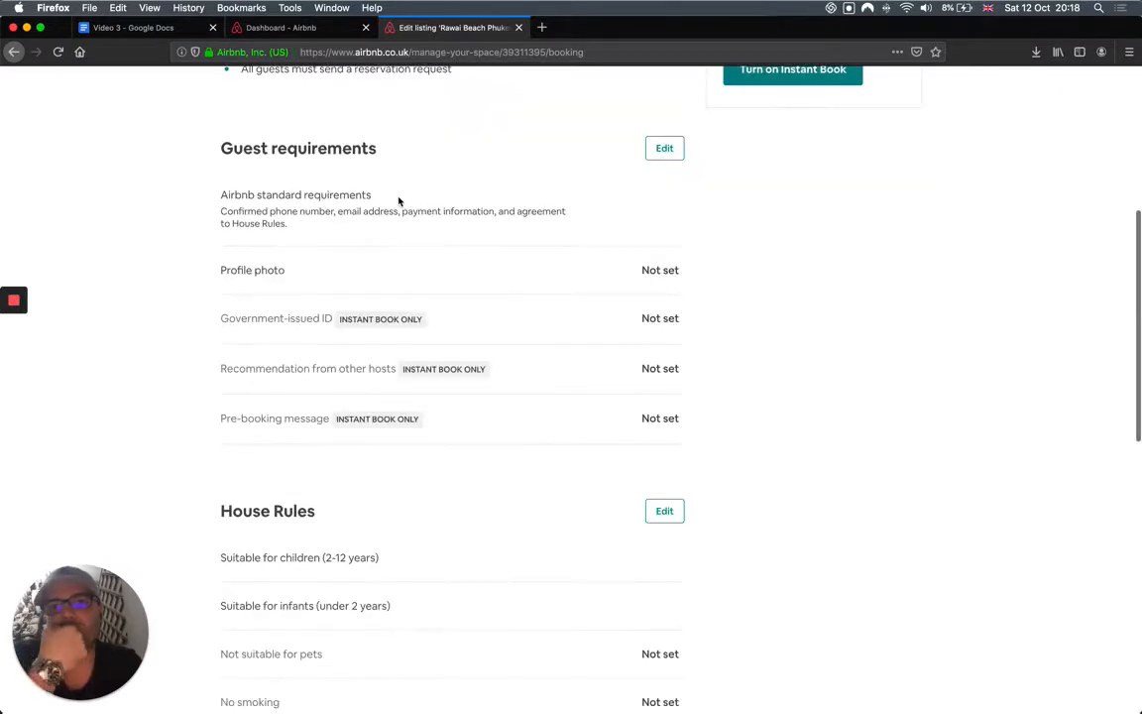
Go to the villa's pricing settings and examine the nightly price, discounts, standard fees, sharing settings and currency.
scroll(204, 281, down, 4)
scroll(204, 280, up, 10)
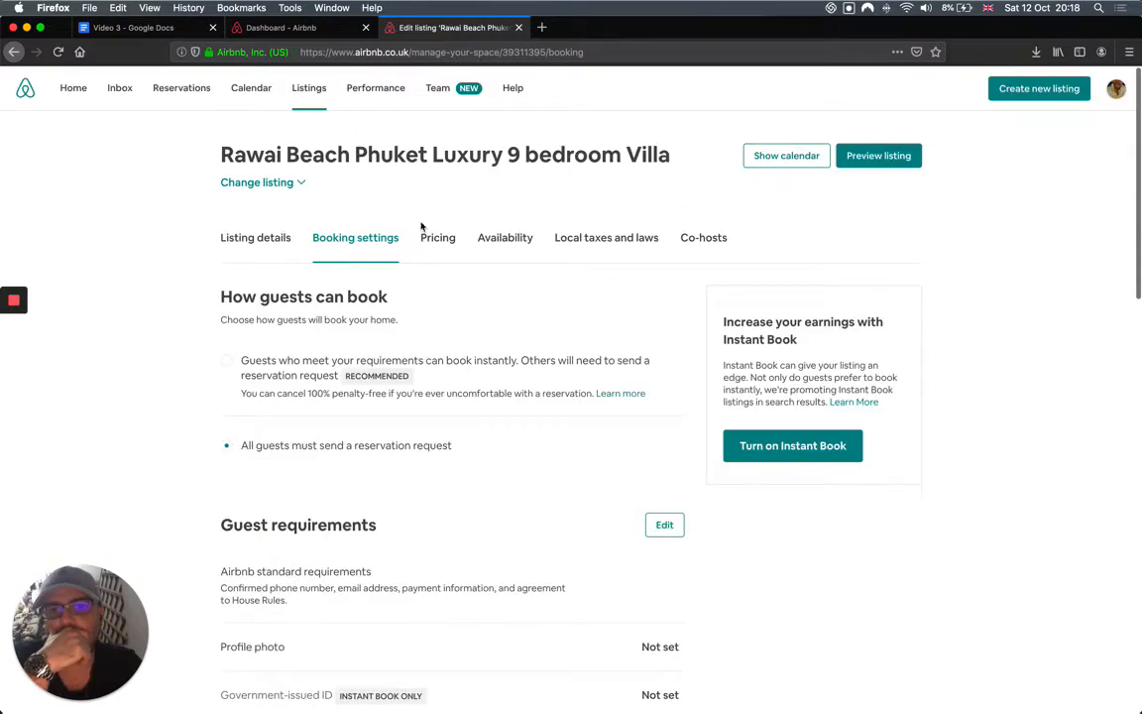
click(448, 238)
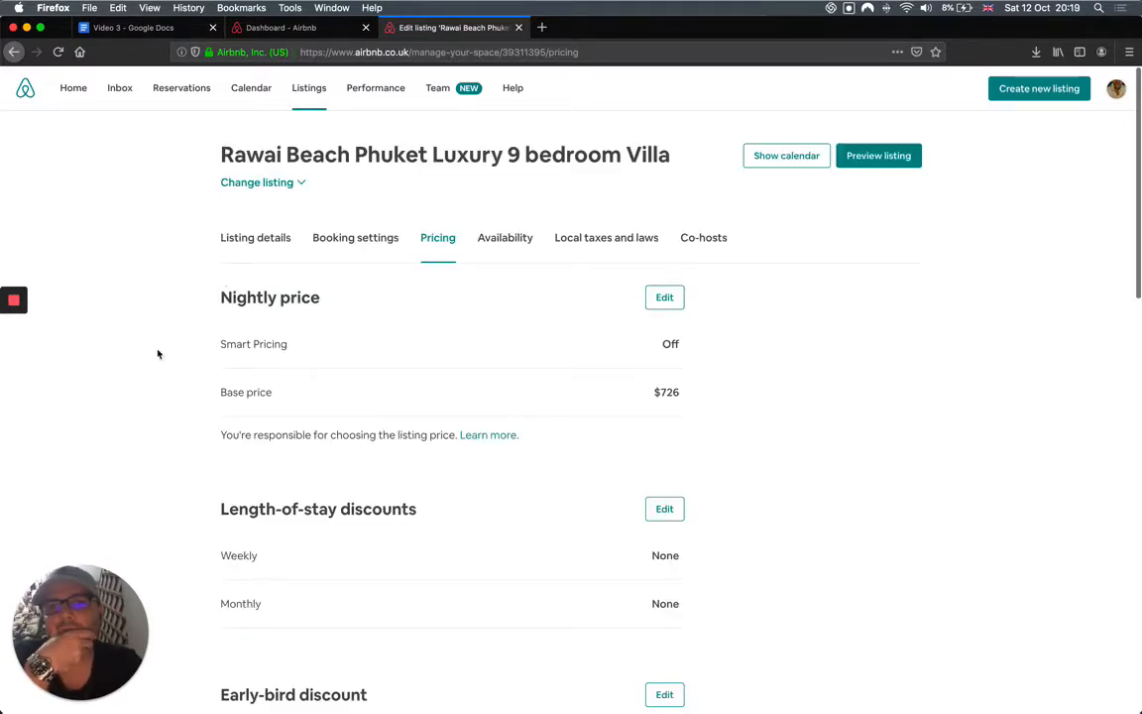
scroll(156, 354, down, 3)
scroll(157, 354, down, 2)
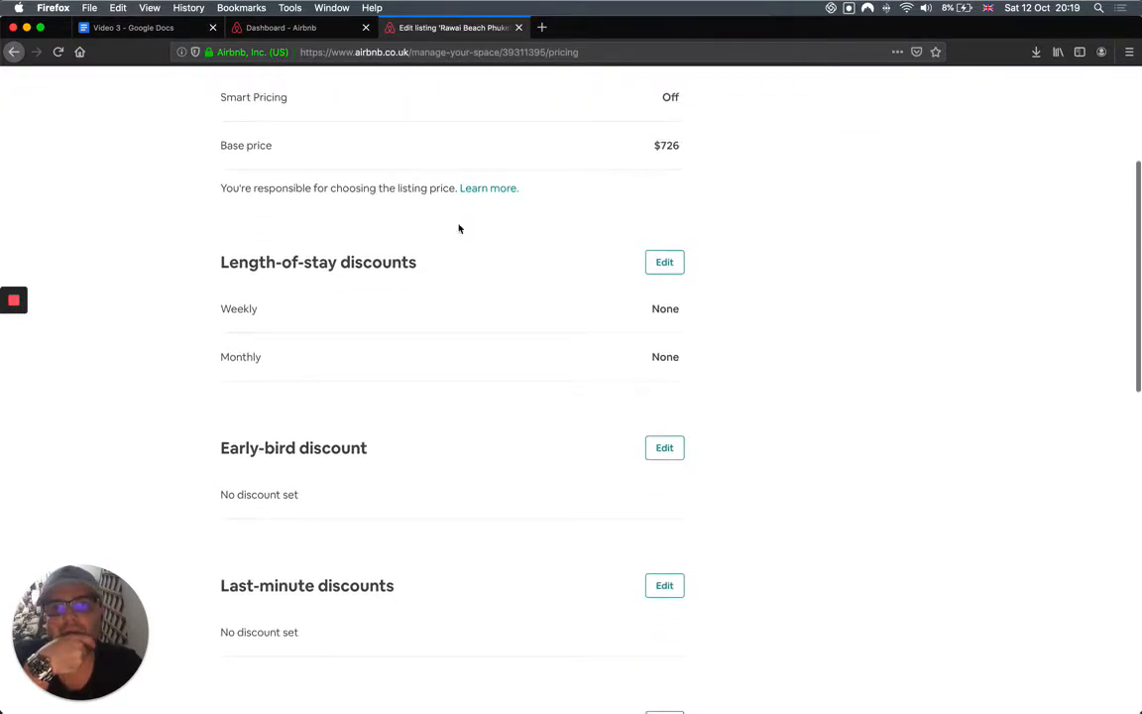
scroll(354, 290, down, 2)
scroll(353, 290, down, 3)
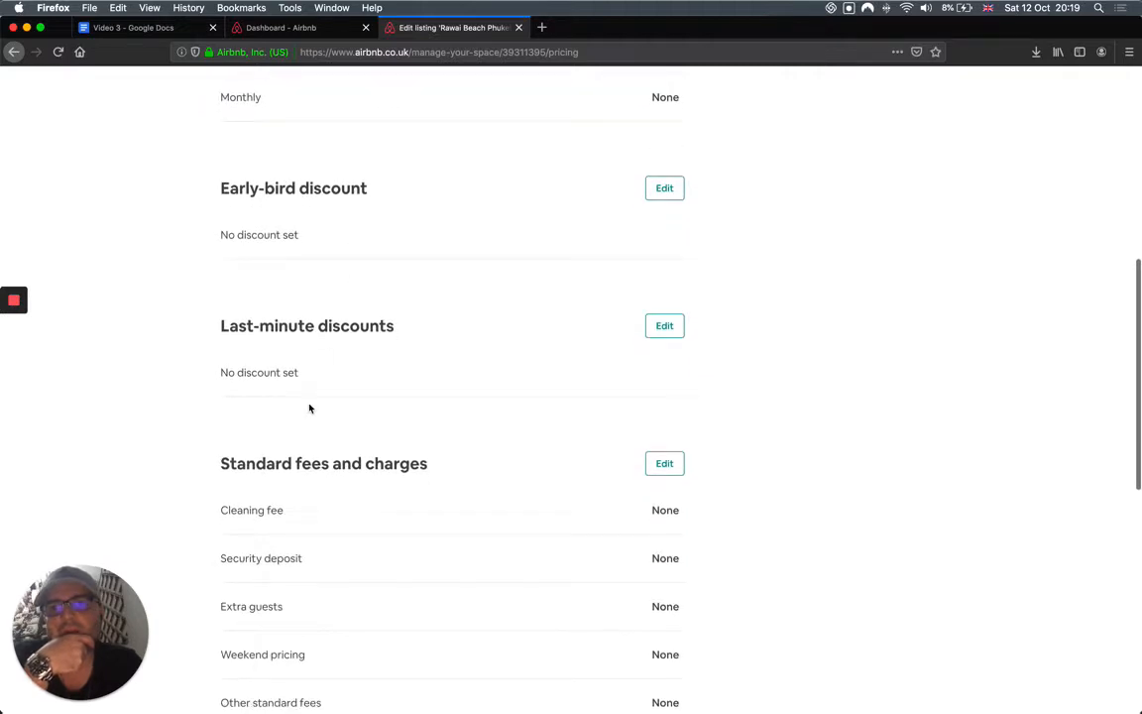
scroll(384, 319, down, 5)
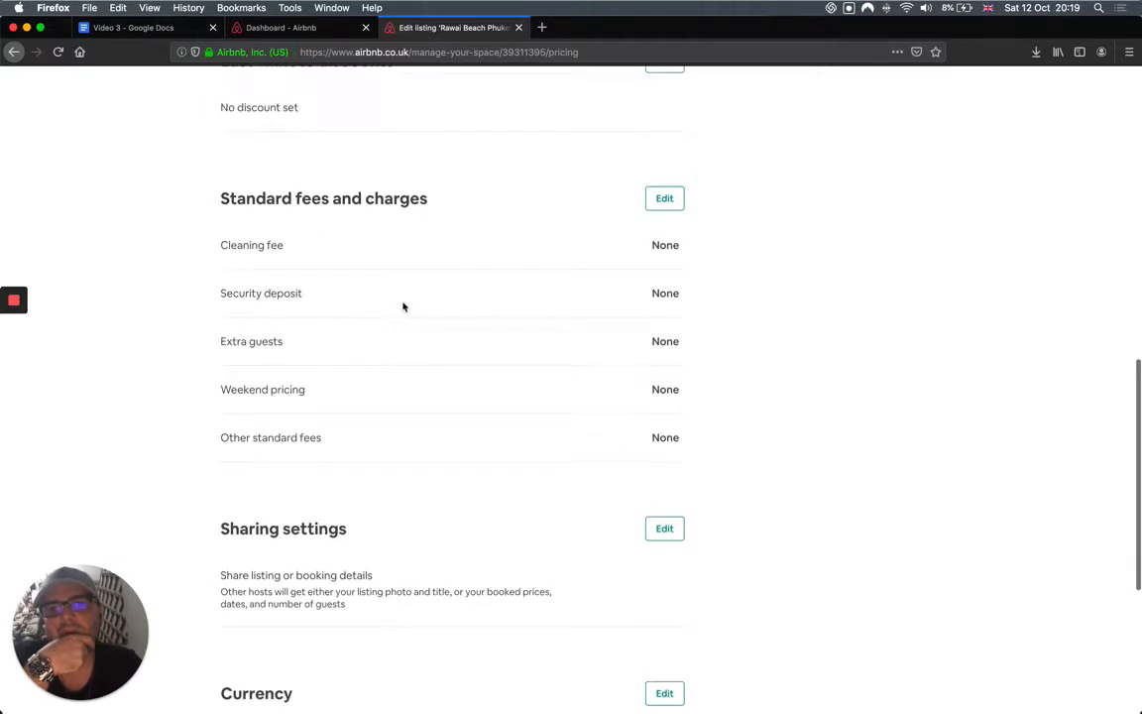
scroll(350, 333, down, 5)
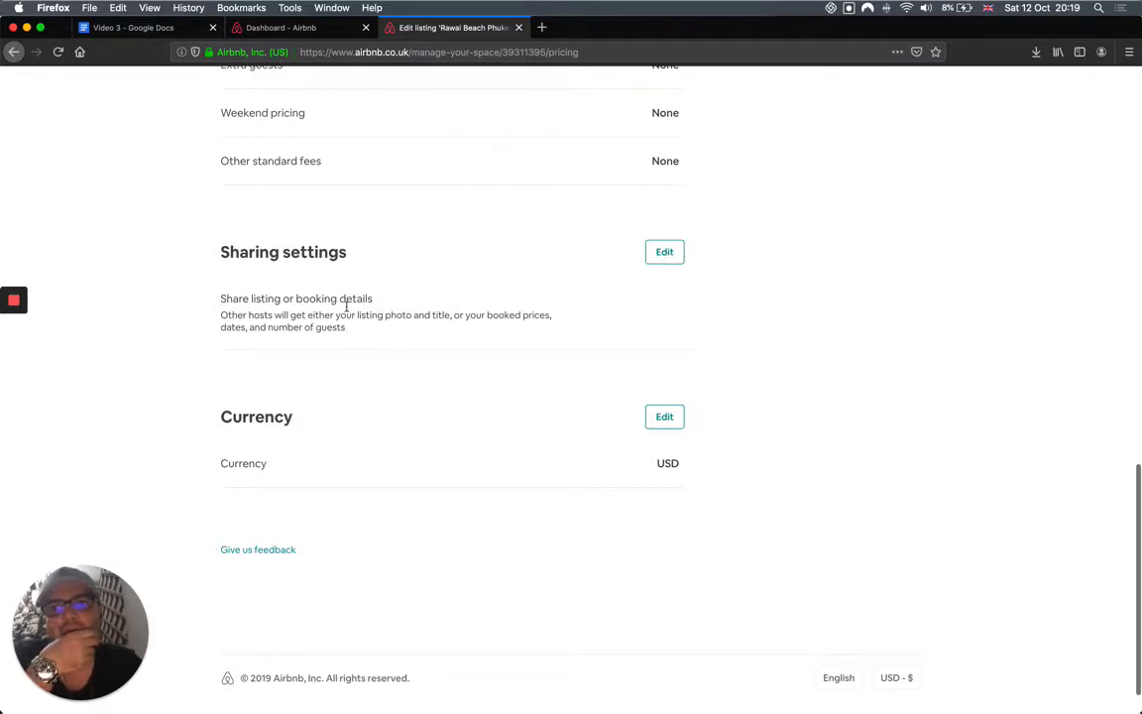
scroll(431, 349, up, 4)
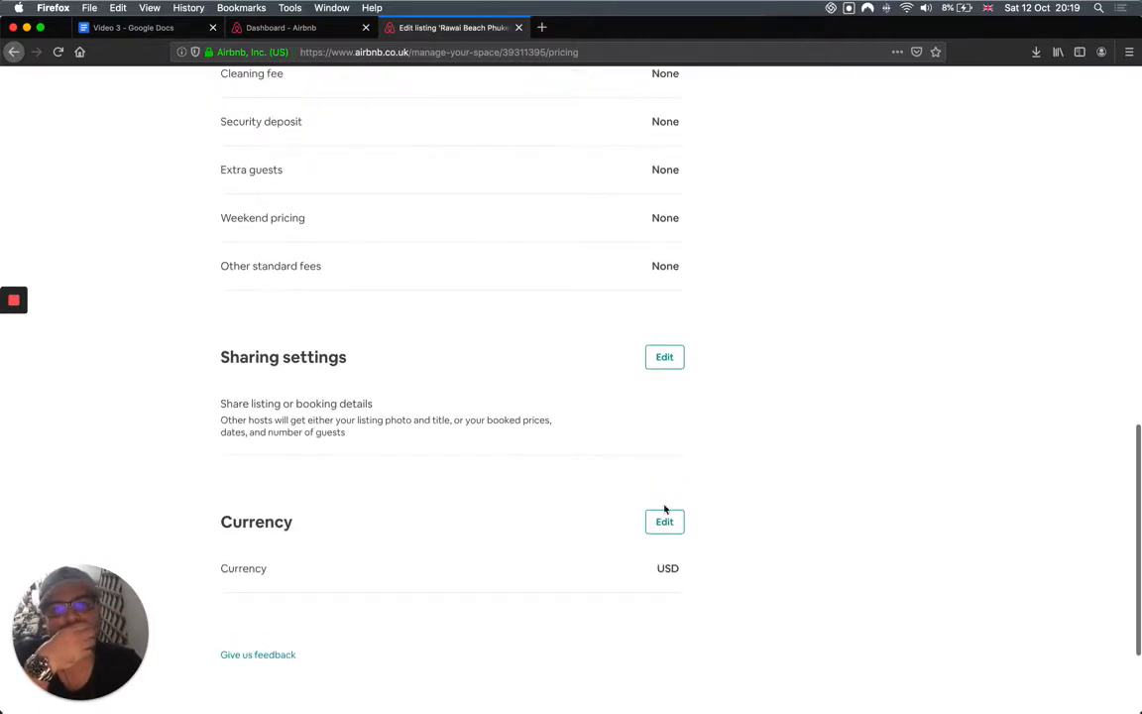
scroll(544, 467, up, 2)
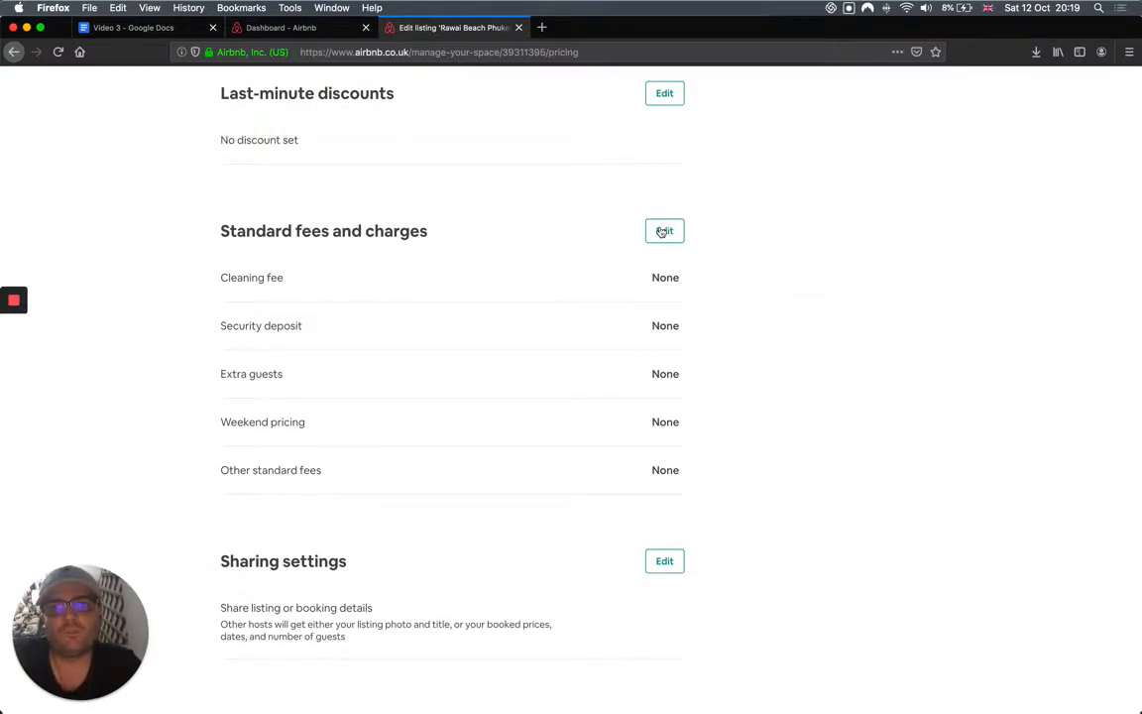
Open the standard fees and charges for editing and set an extra guest charge of $30 for each guest after 16+.
click(662, 231)
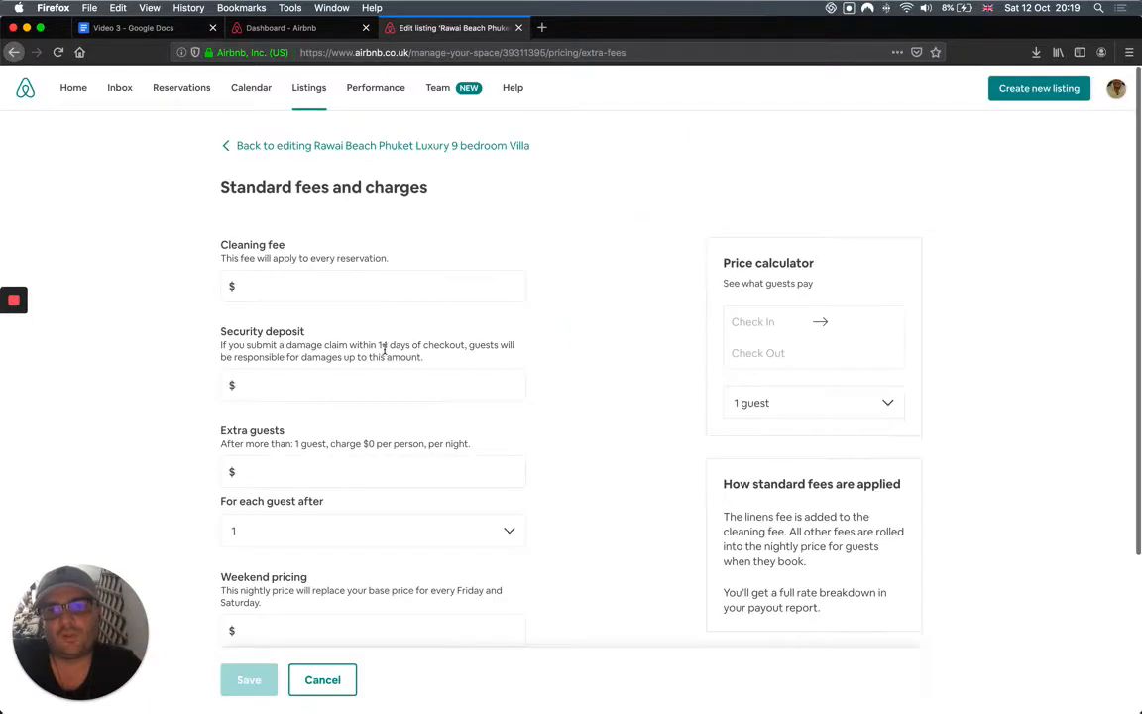
scroll(183, 453, down, 2)
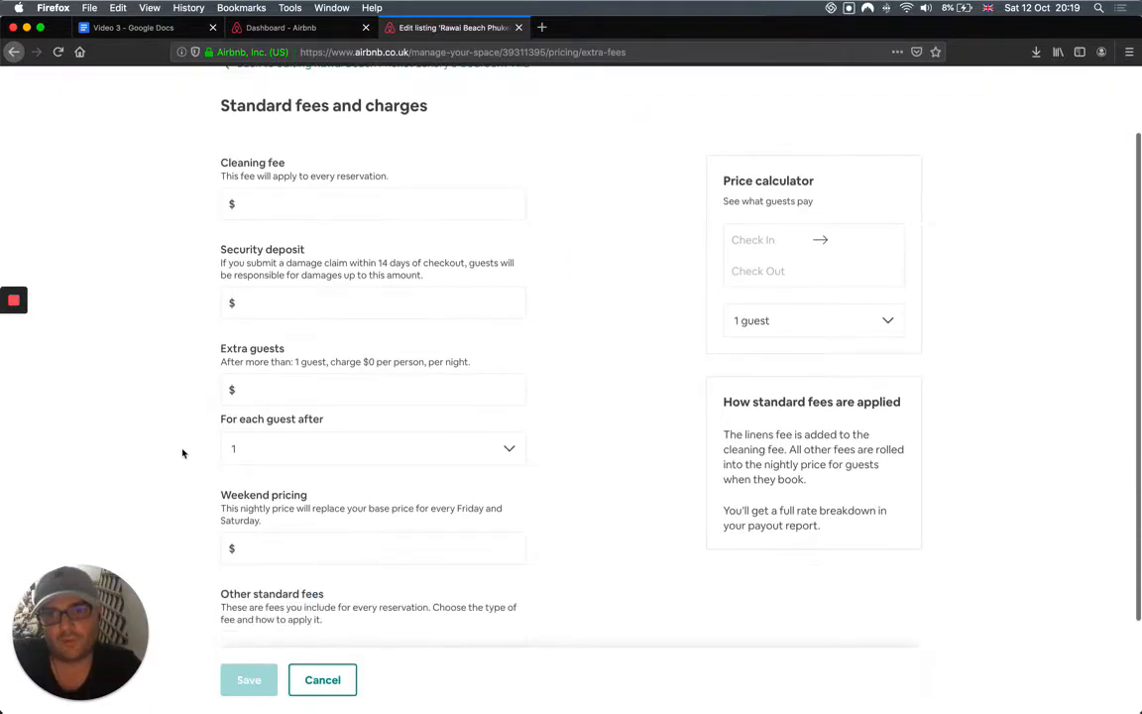
click(268, 387)
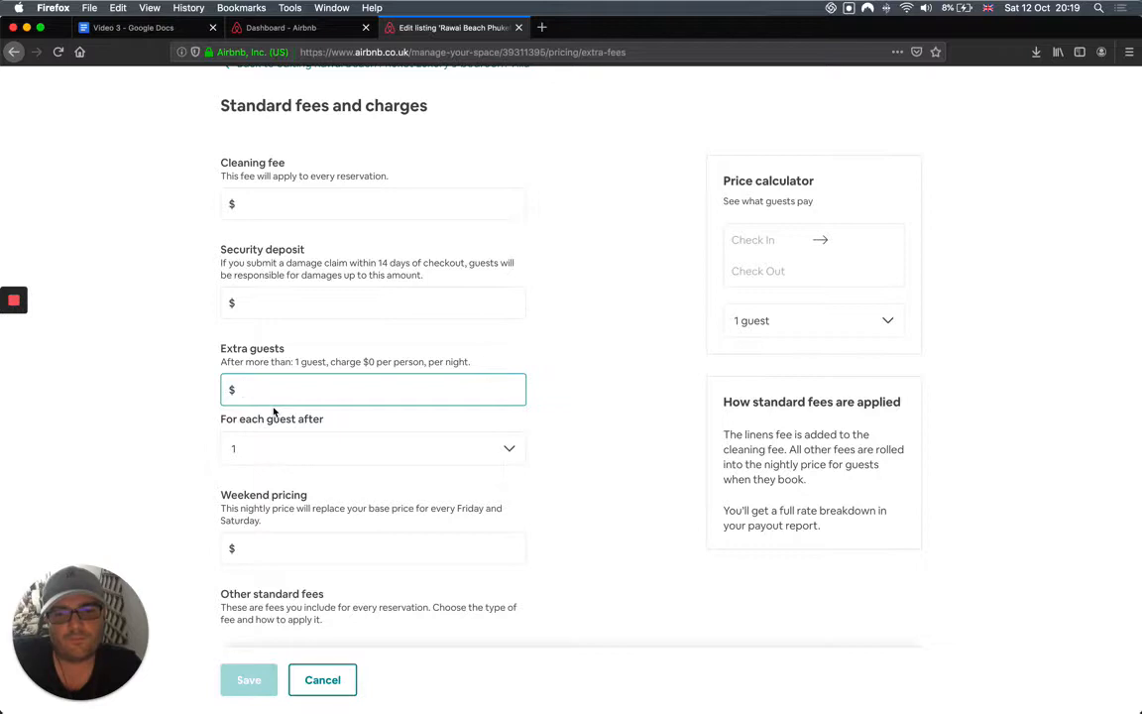
text(30)
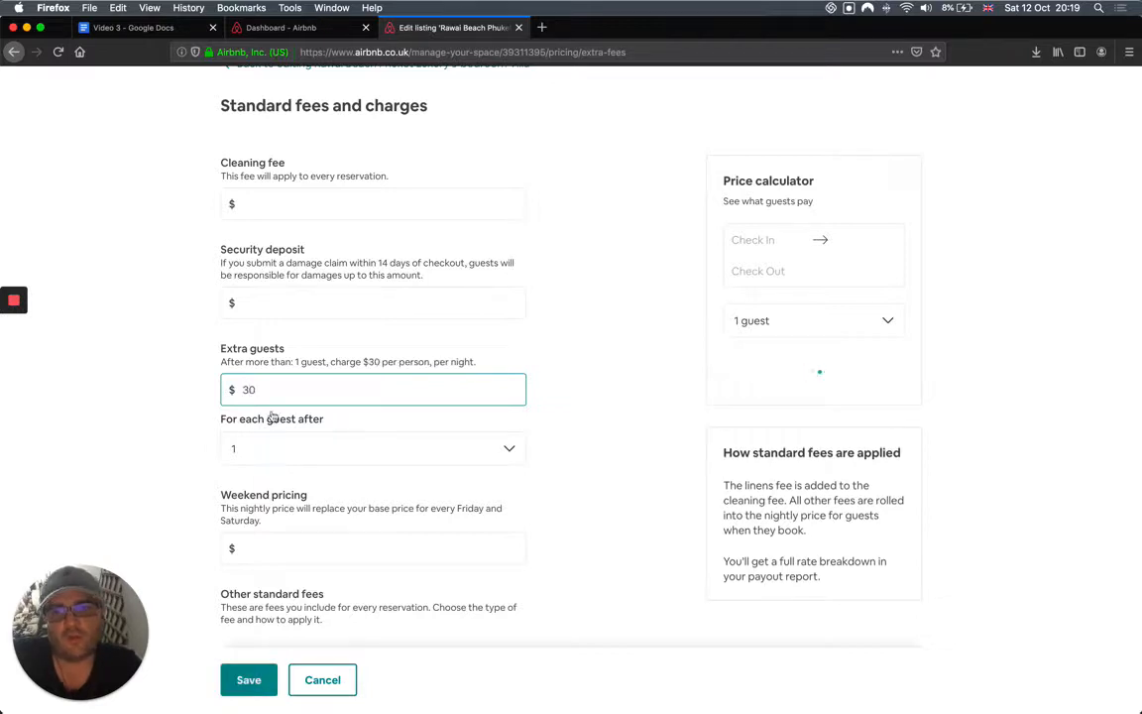
click(277, 451)
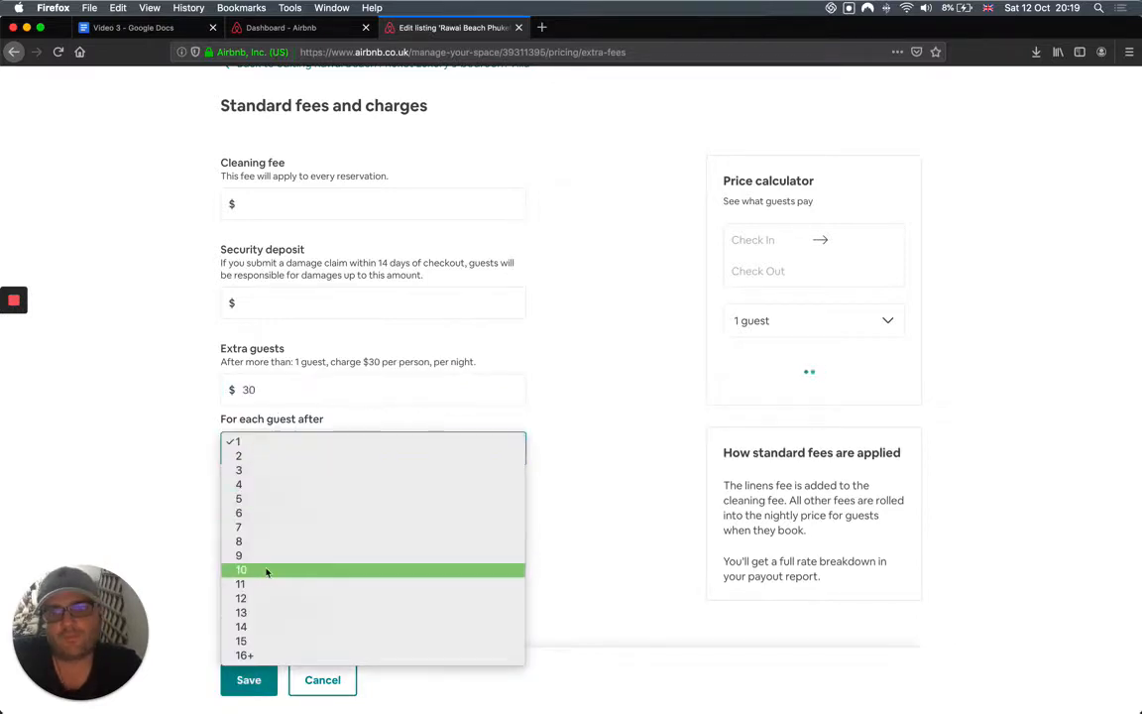
click(248, 656)
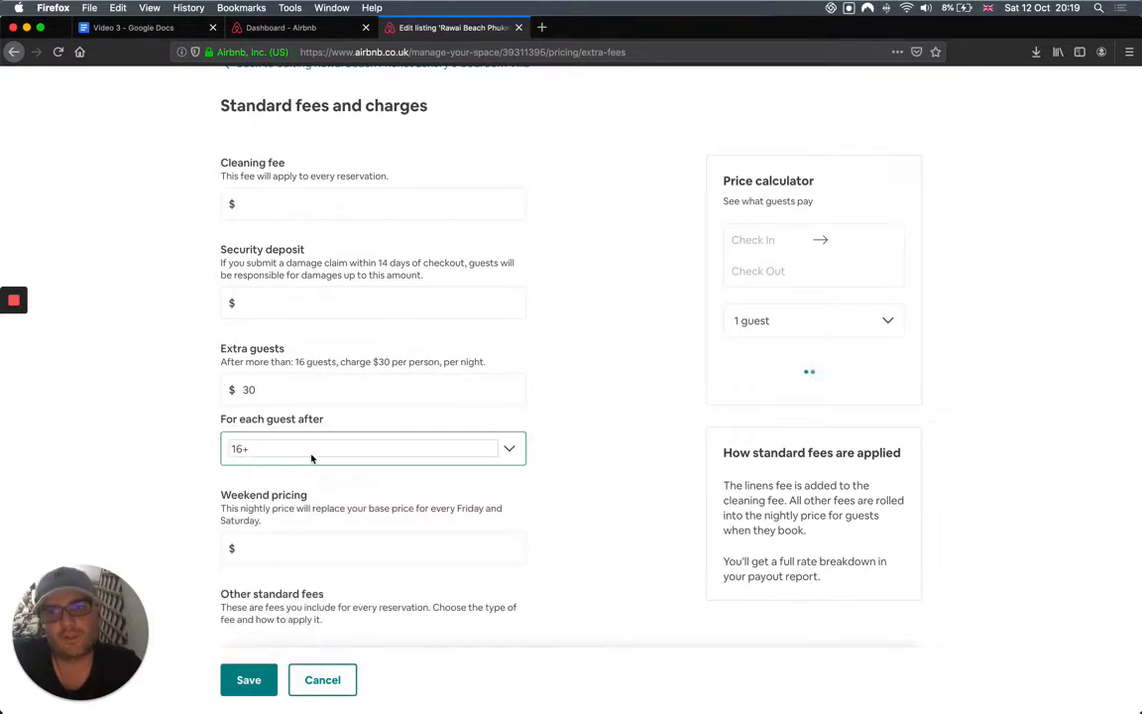
click(149, 379)
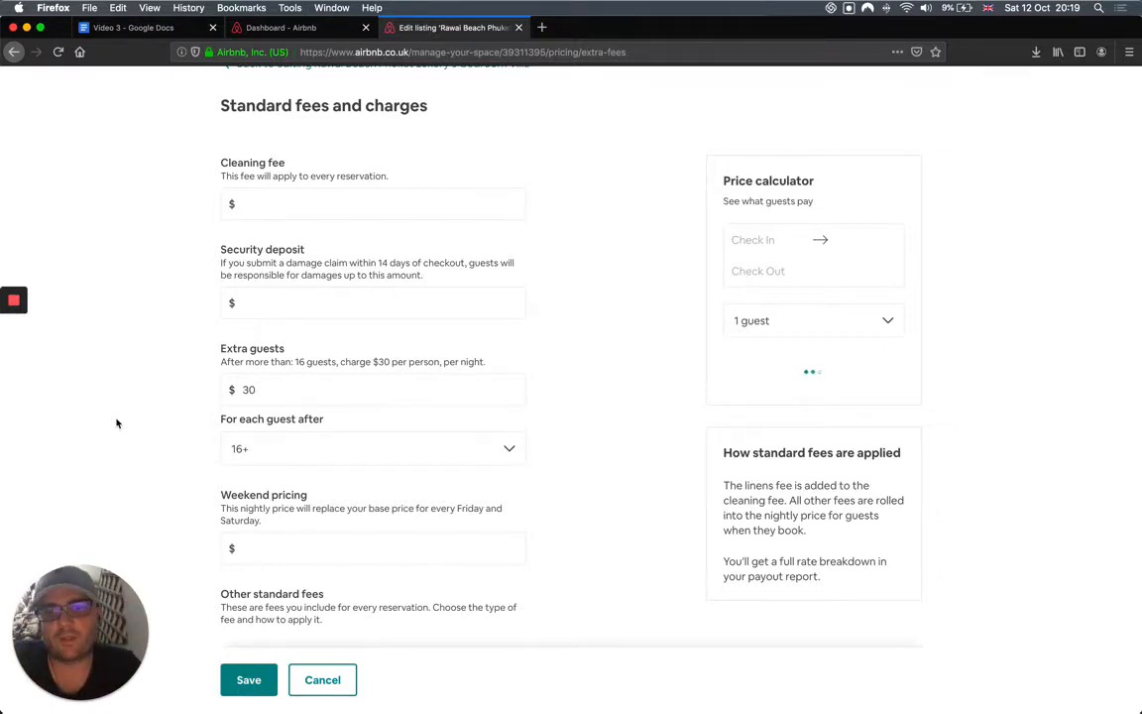
Check which other standard fee types can be added, save the standard fees and charges, and review them in the pricing overview.
scroll(116, 424, up, 2)
scroll(117, 421, down, 4)
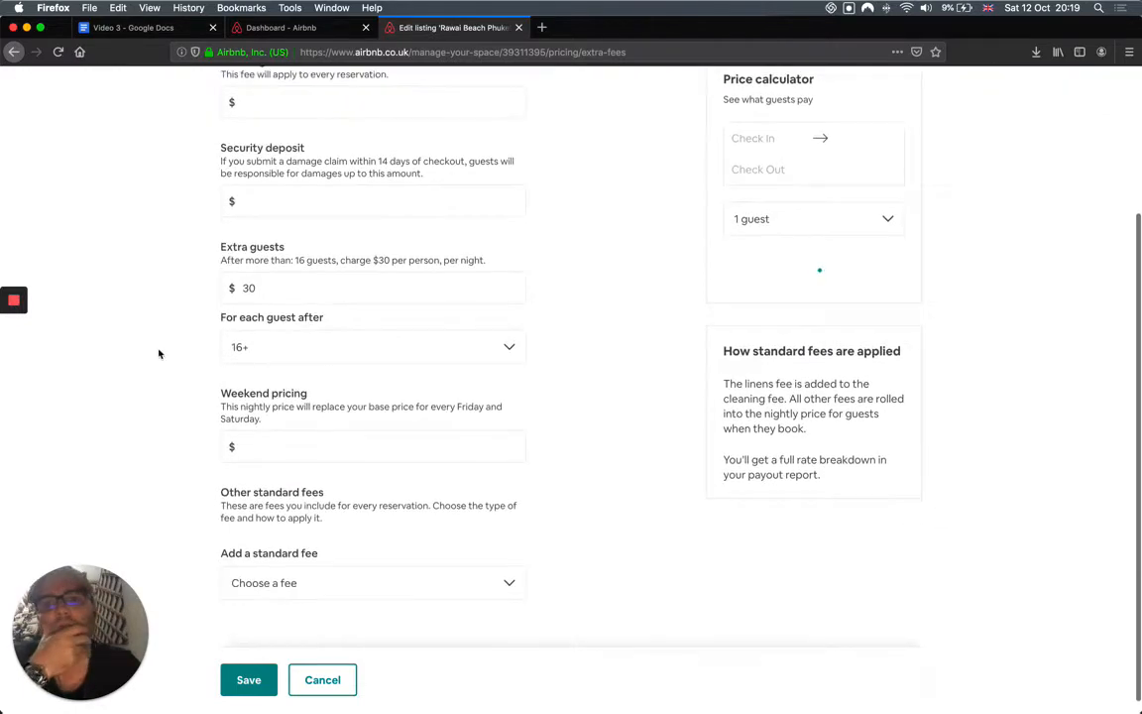
scroll(247, 217, up, 4)
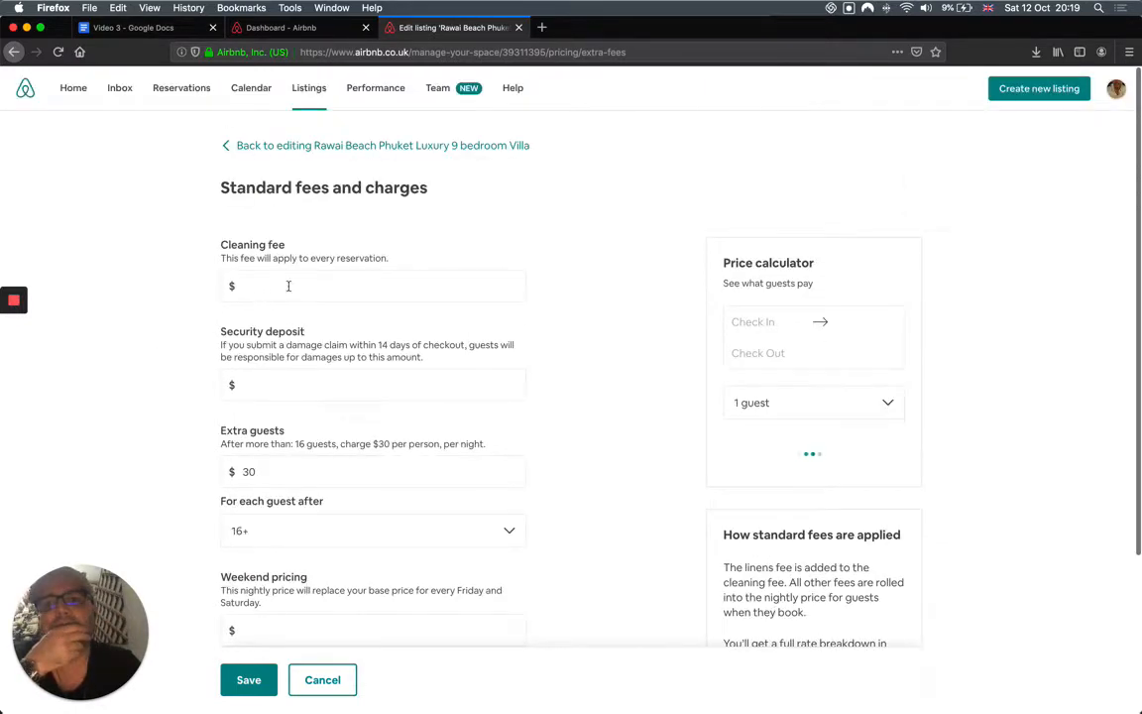
scroll(187, 328, down, 4)
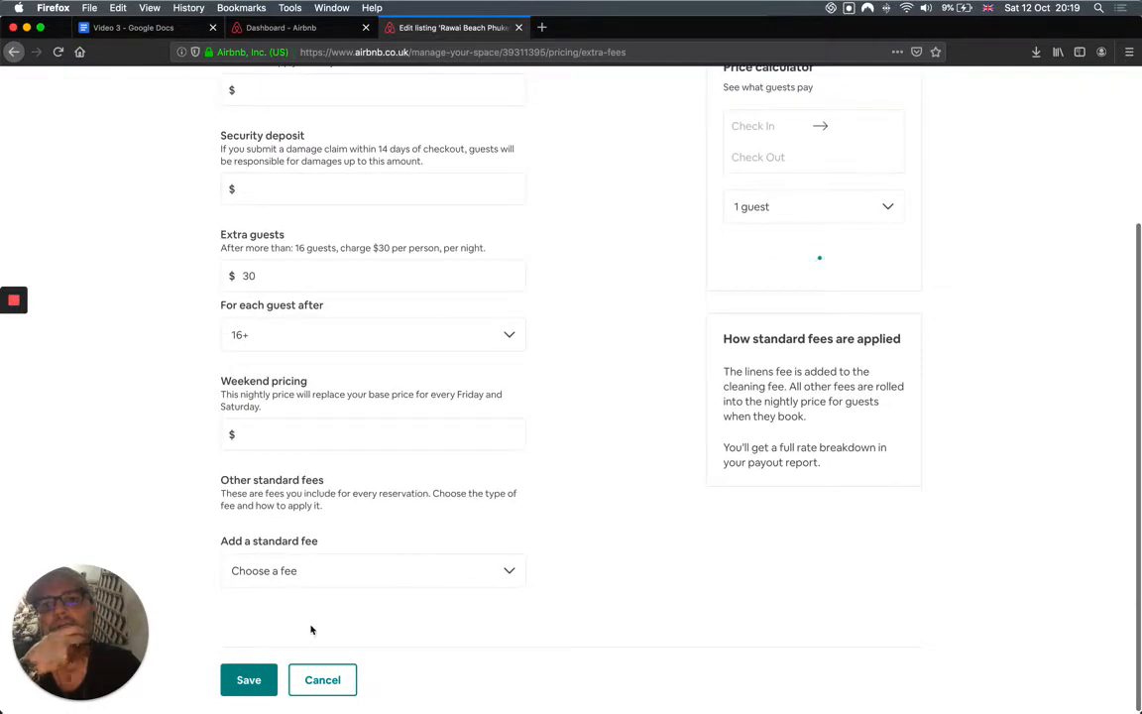
click(278, 575)
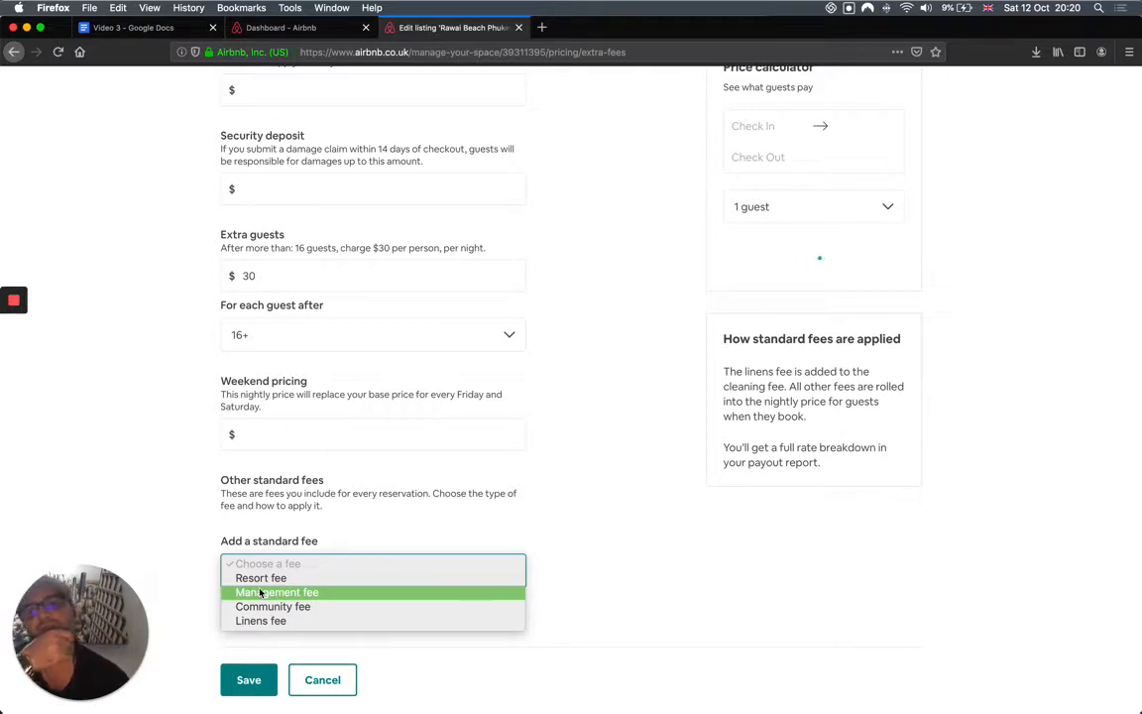
click(204, 472)
scroll(204, 414, up, 5)
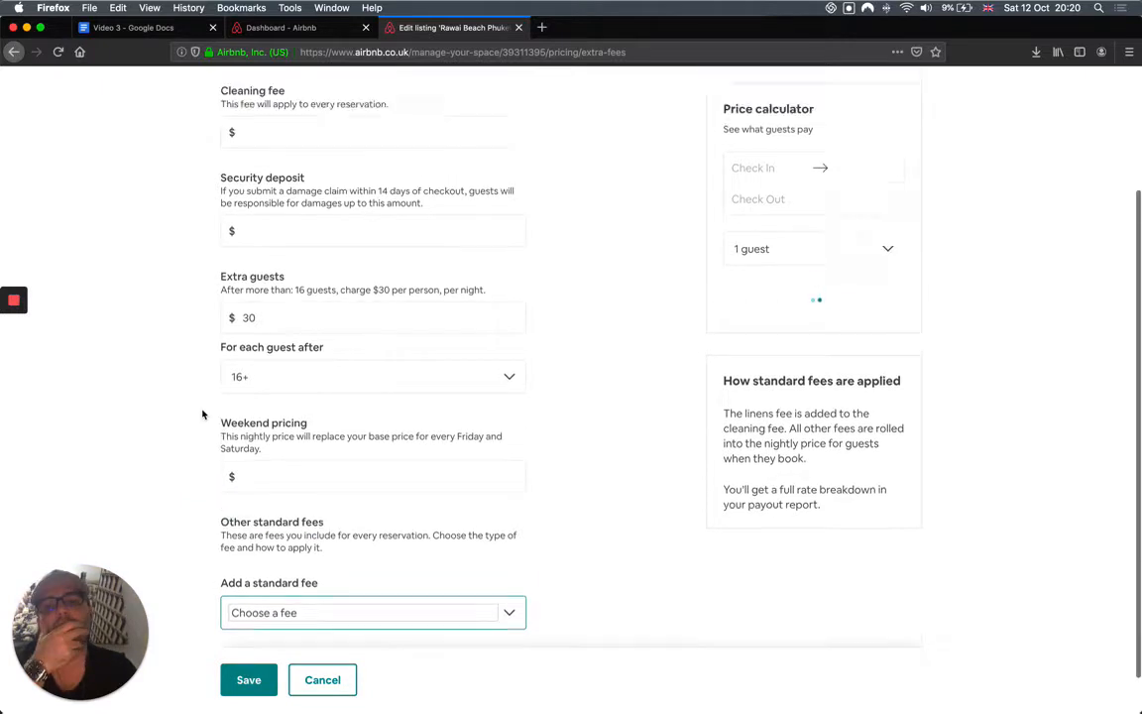
scroll(139, 486, down, 3)
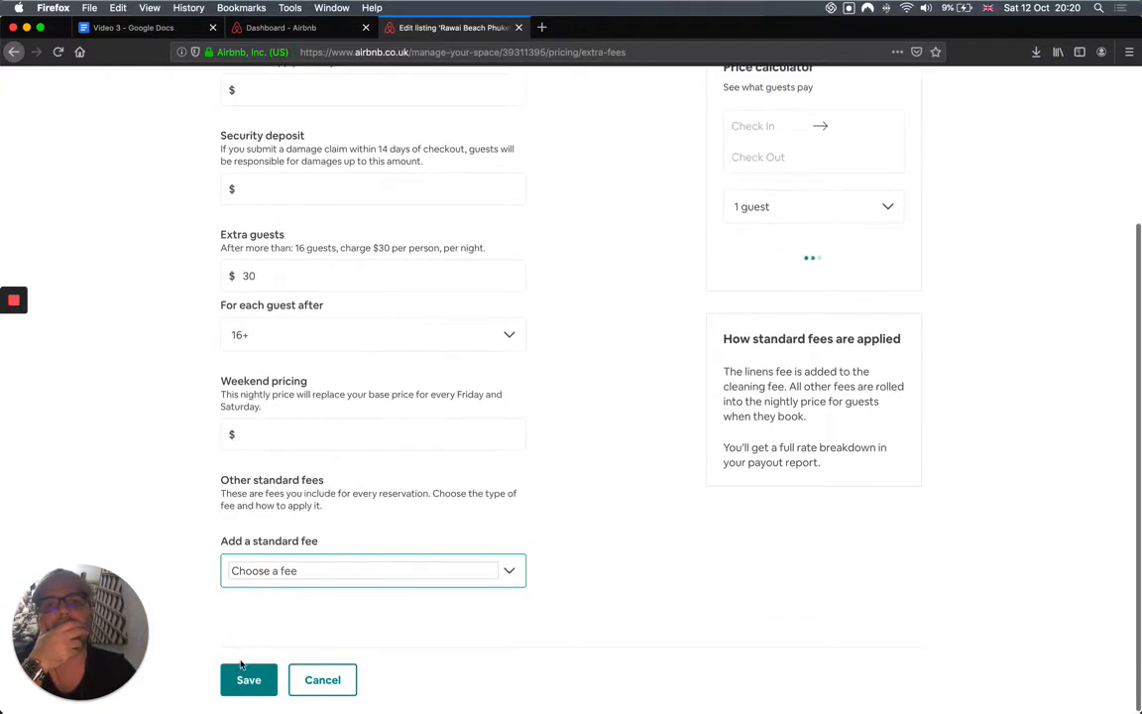
click(246, 677)
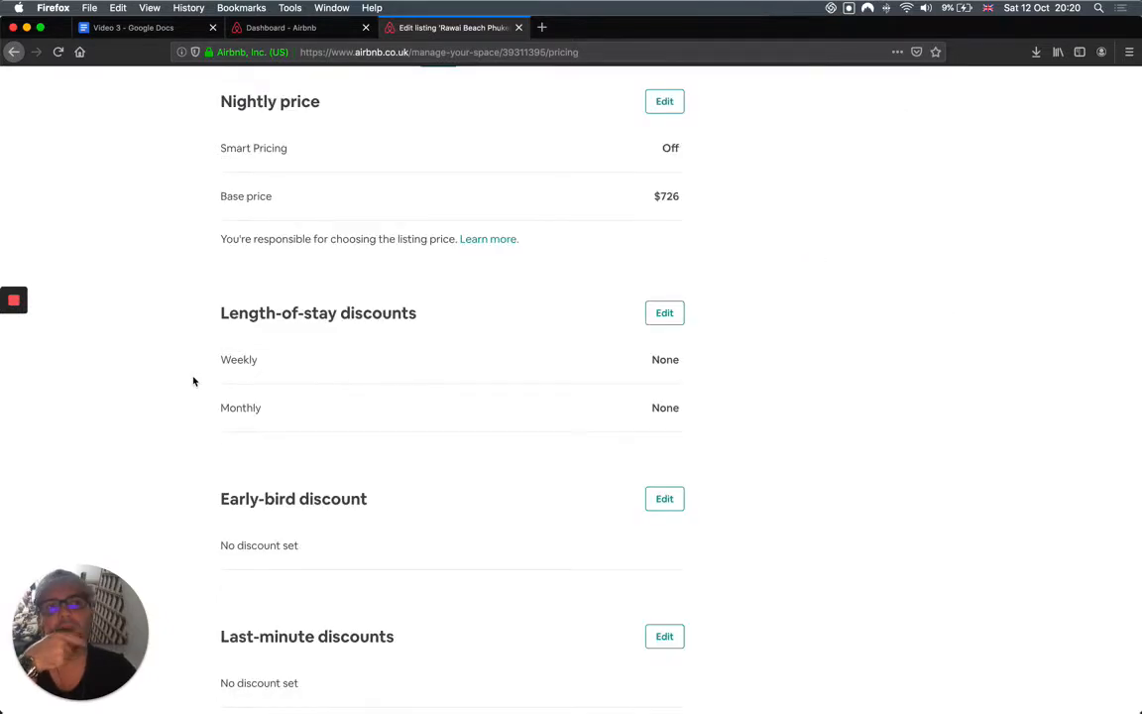
scroll(300, 303, down, 10)
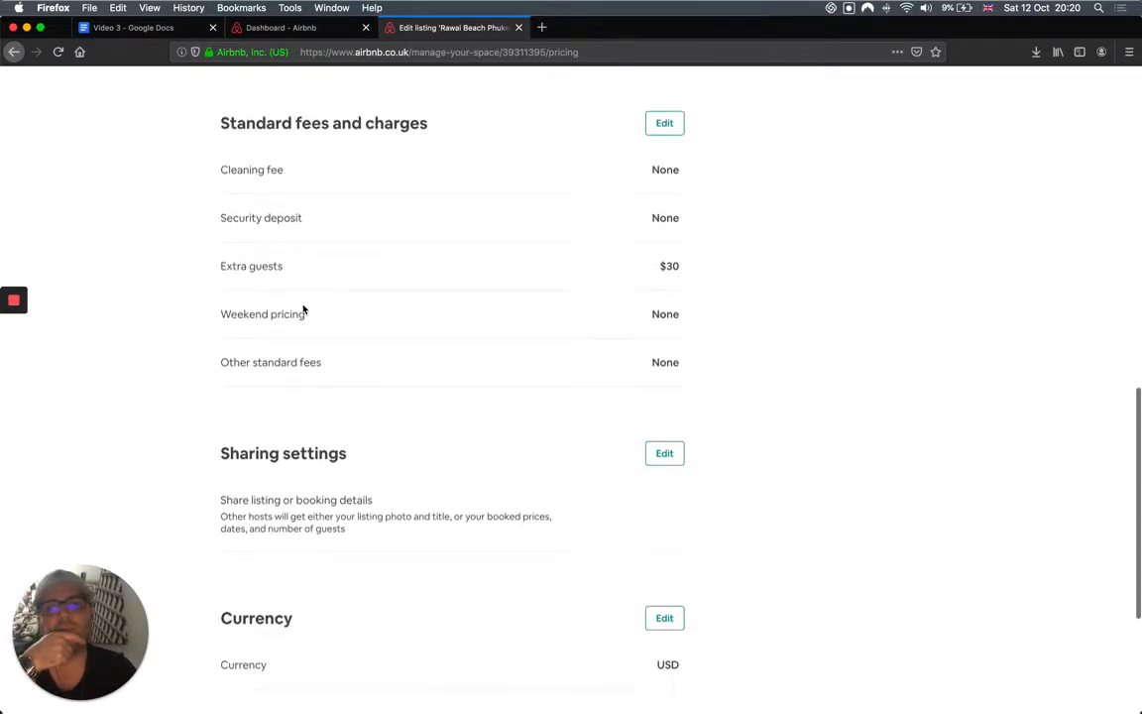
Go to the villa's availability settings and examine the reservation preferences and trip details.
scroll(304, 309, up, 10)
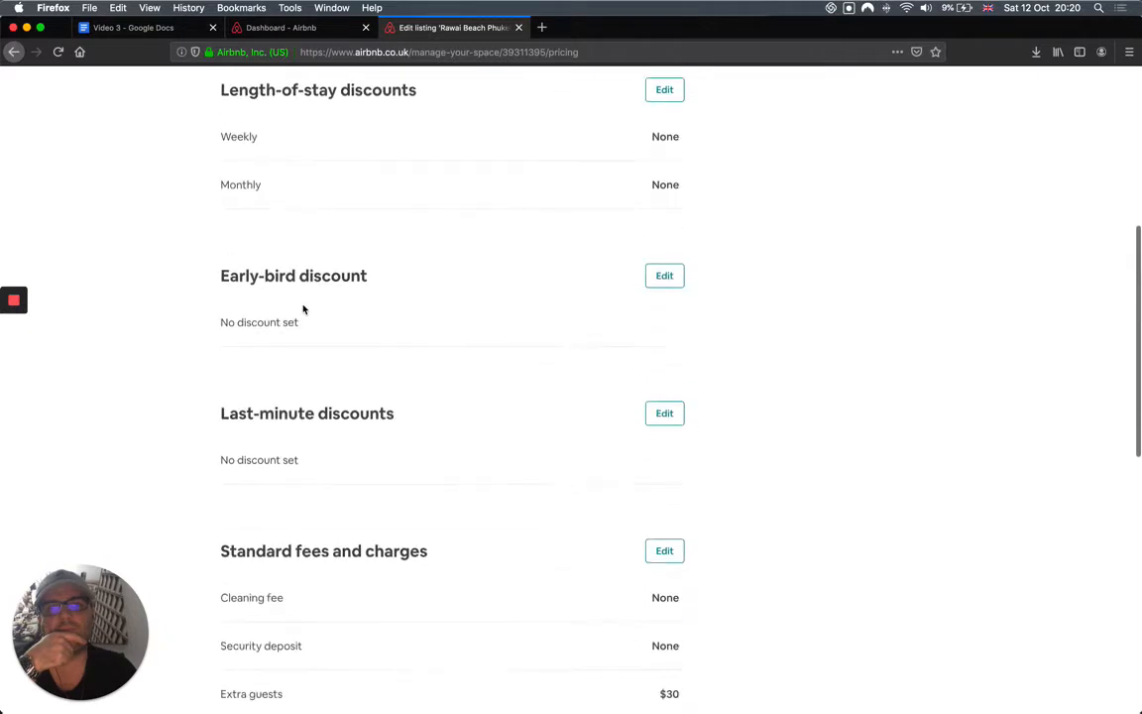
scroll(304, 309, up, 3)
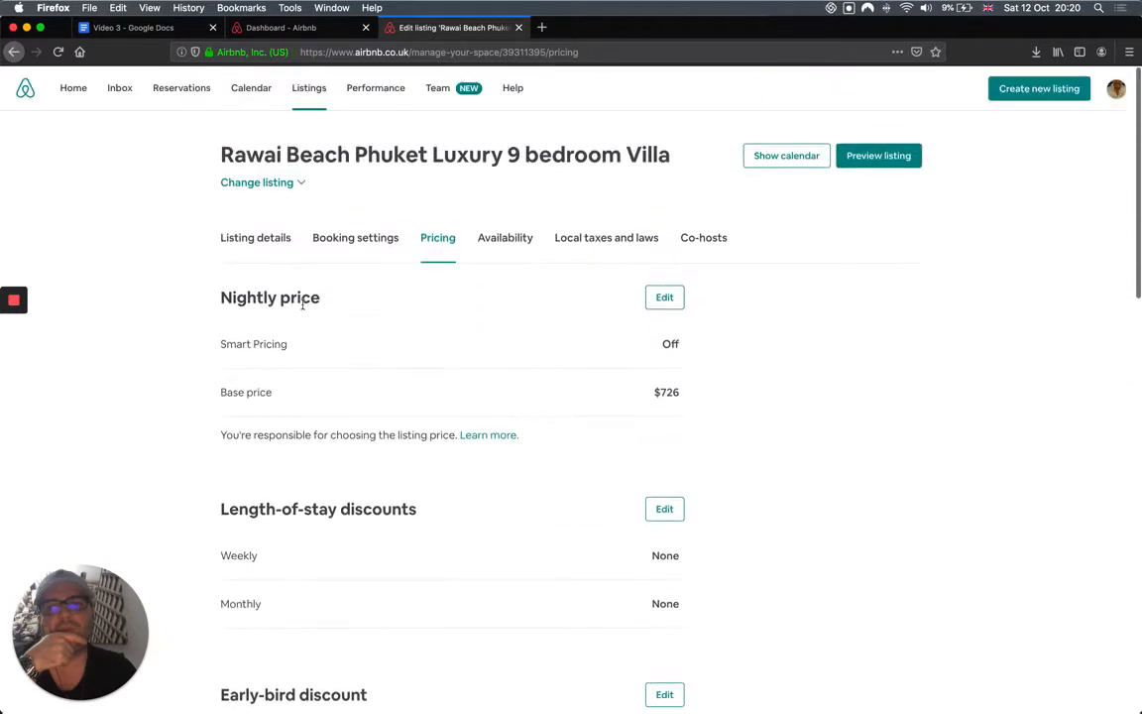
click(501, 237)
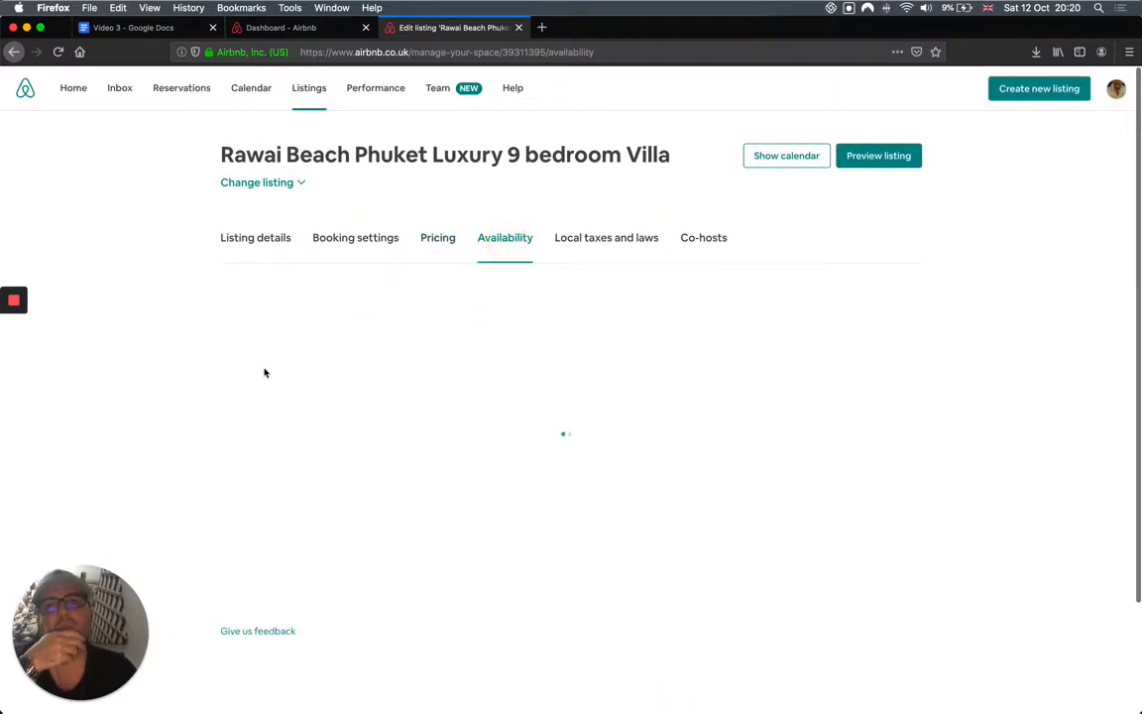
key(Tab)
scroll(326, 410, down, 2)
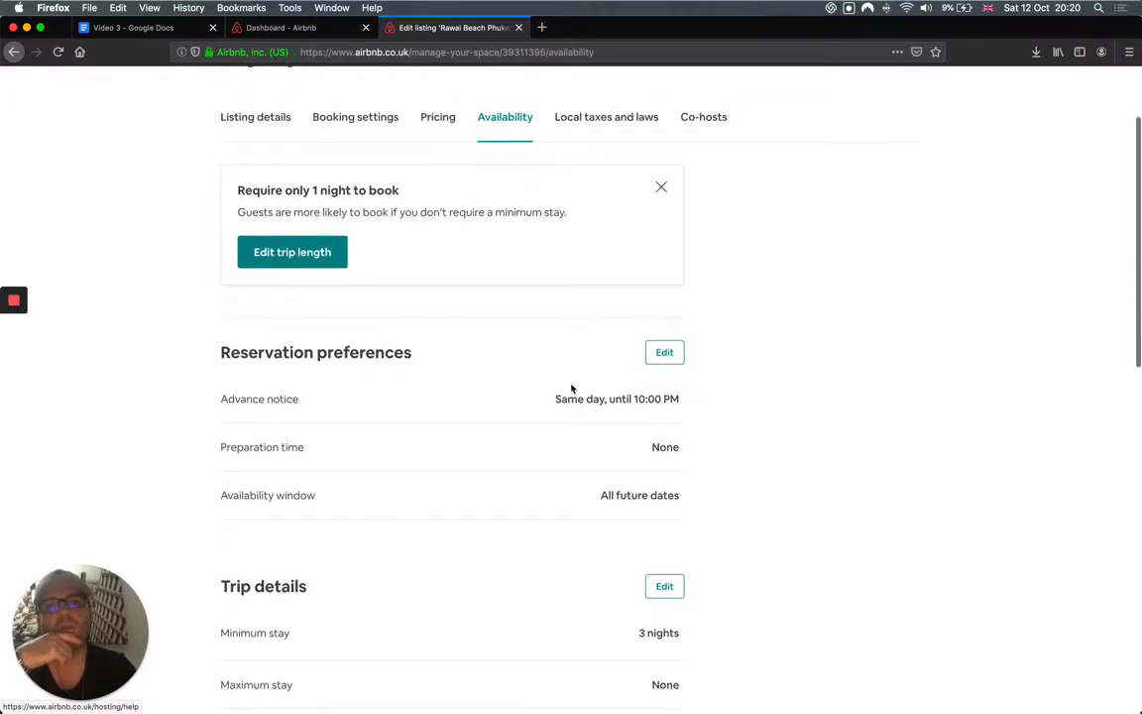
scroll(347, 402, down, 1)
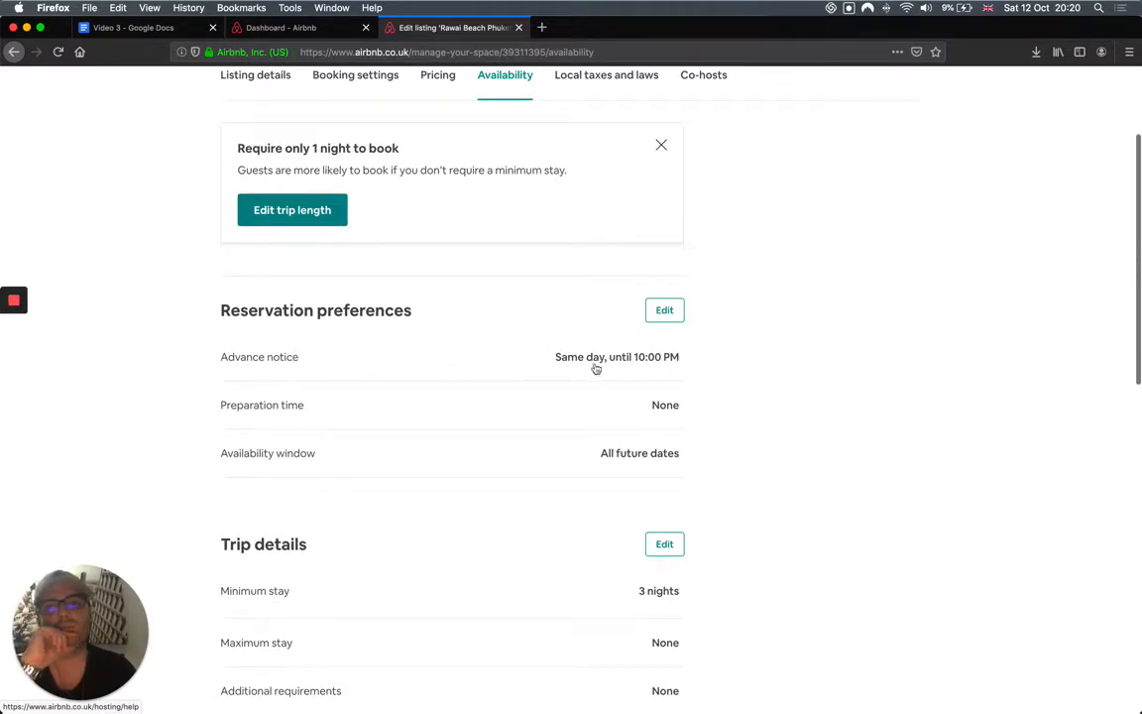
scroll(554, 369, down, 5)
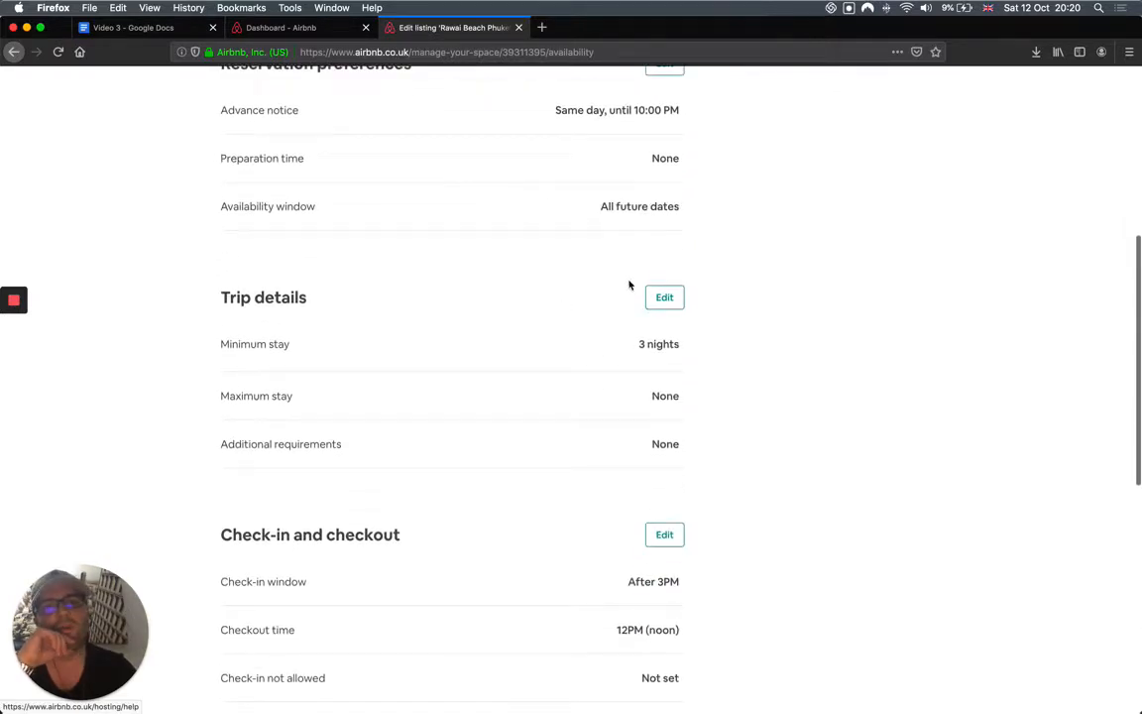
Open the trip length settings and add a custom rule for specific dates with start date 01/12/2019.
click(662, 295)
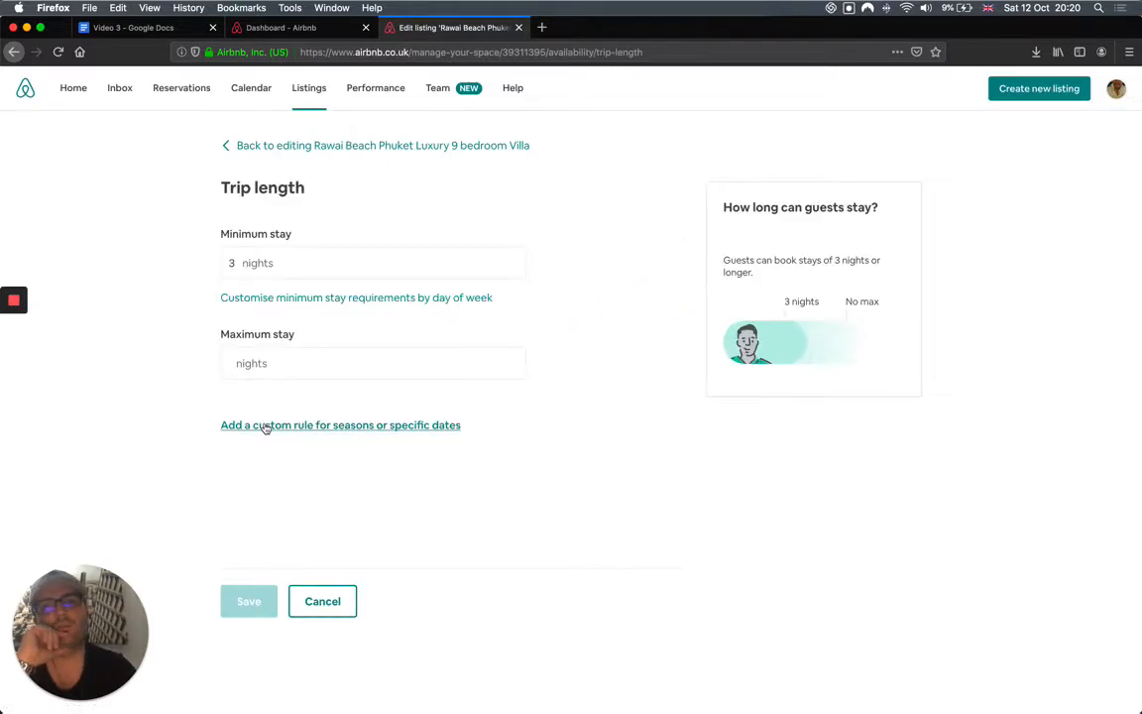
click(264, 426)
click(454, 278)
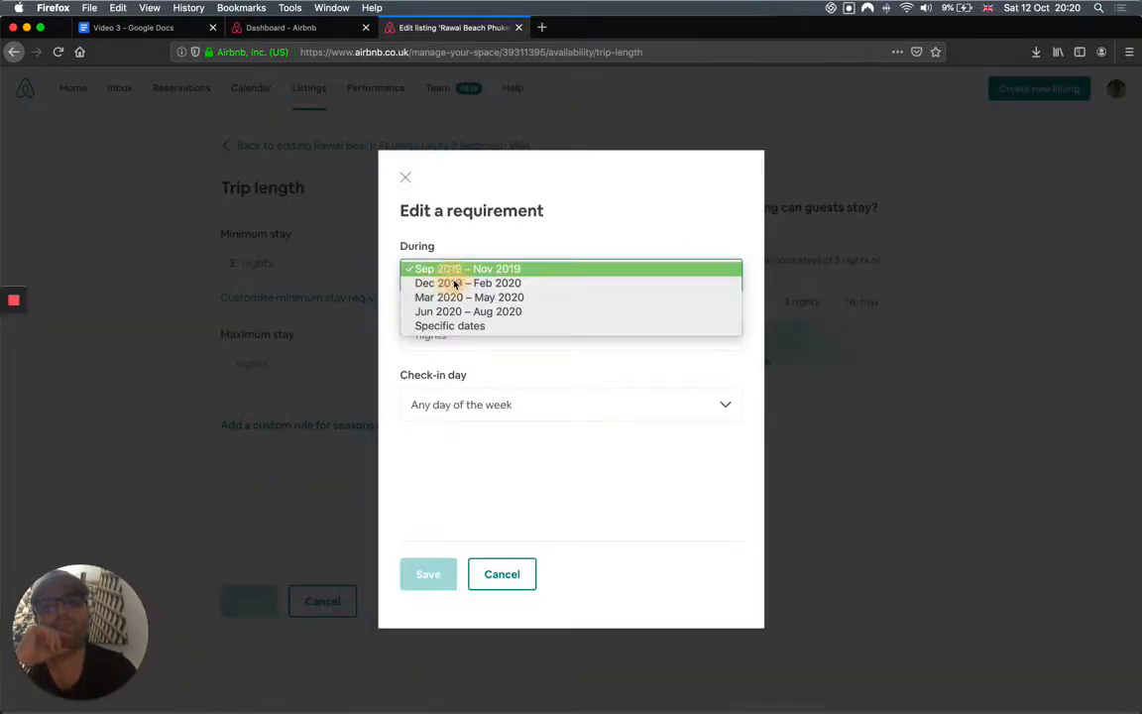
click(449, 325)
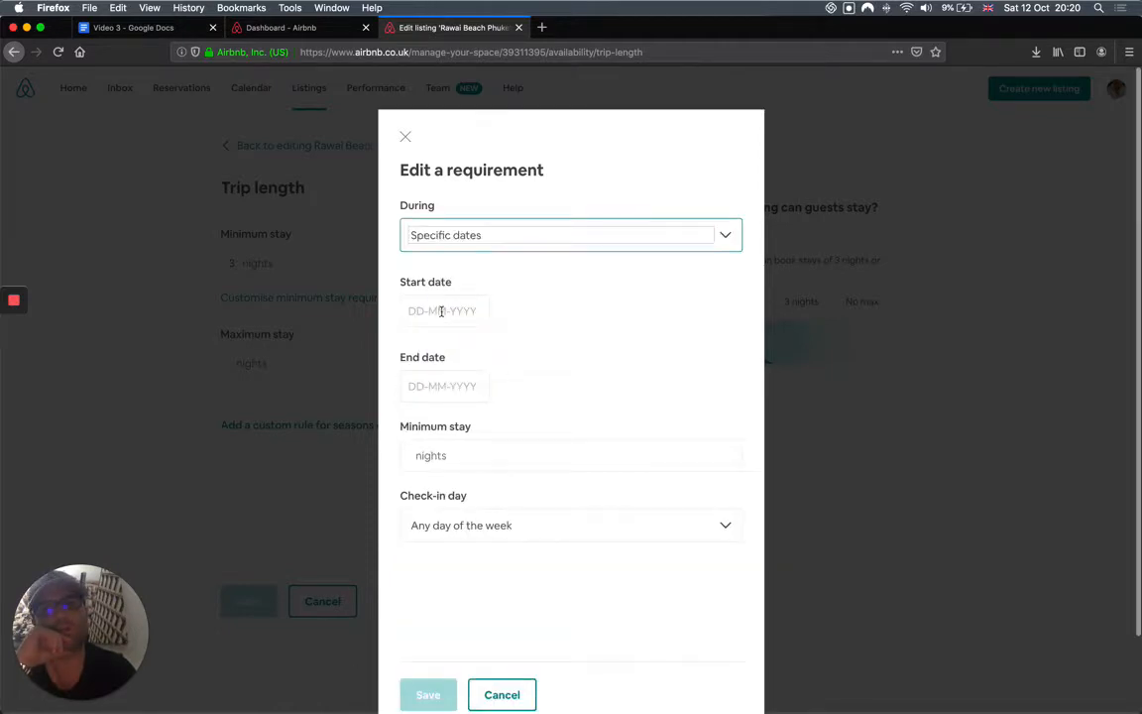
click(441, 311)
click(590, 361)
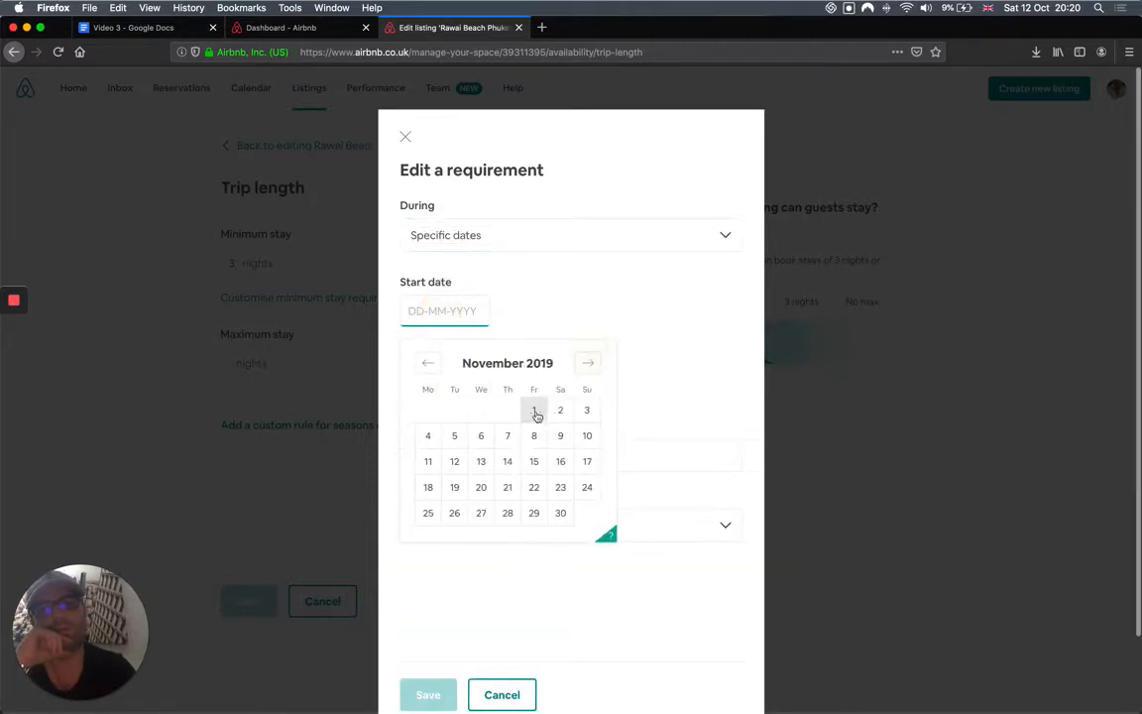
click(588, 363)
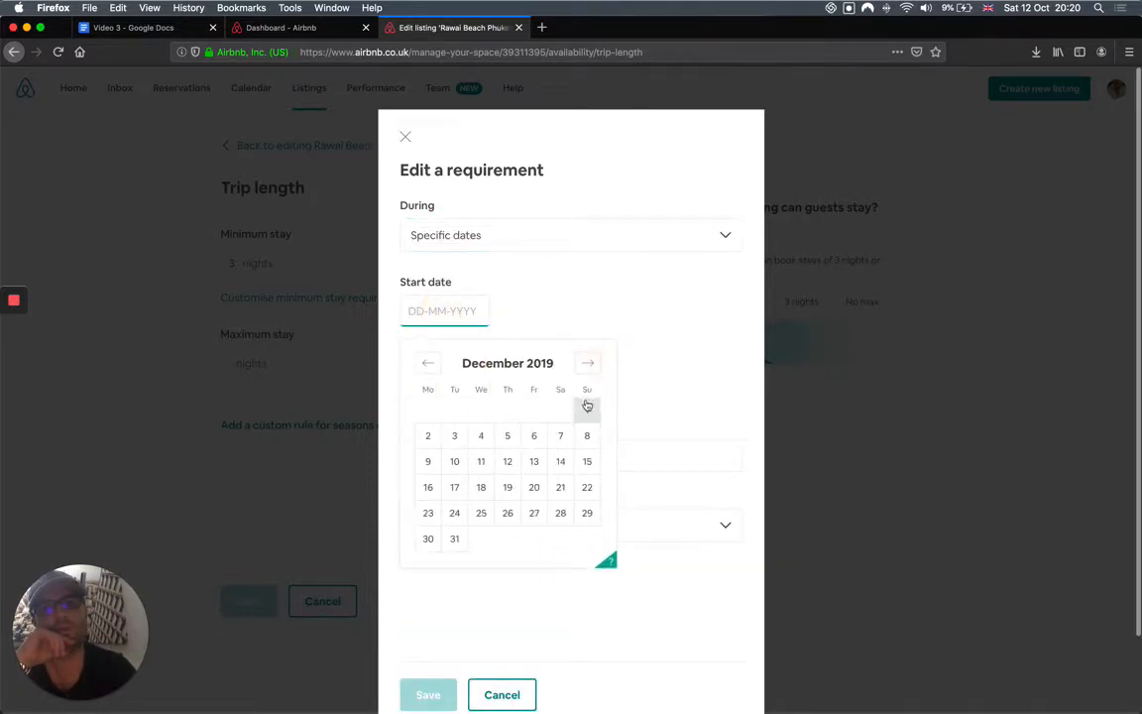
click(587, 407)
Set the custom rule's end date to 29/02/2020.
click(441, 384)
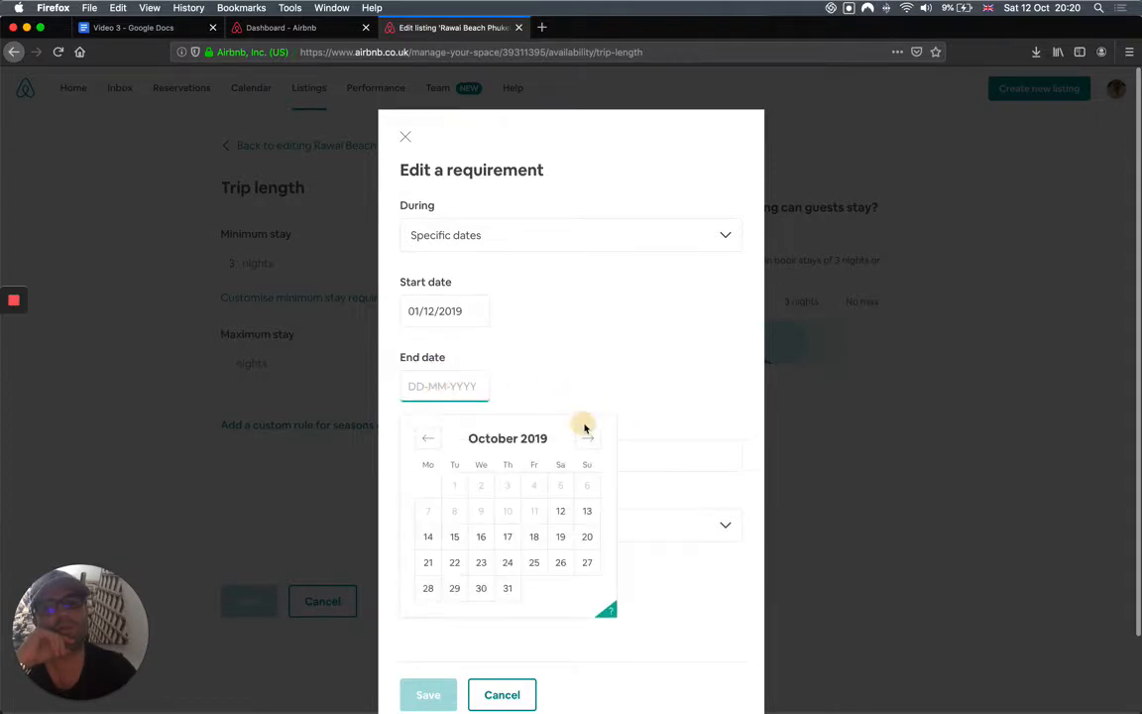
click(586, 437)
click(587, 437)
click(587, 437)
click(587, 437)
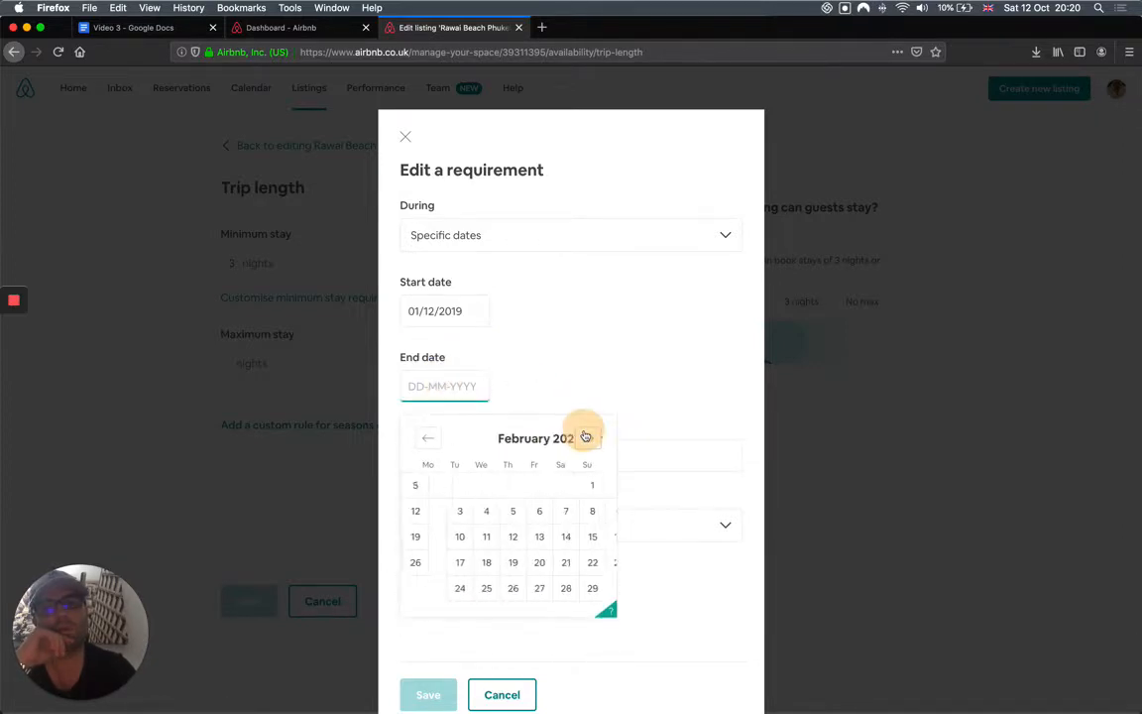
click(561, 587)
Set the custom rule's minimum stay to 7 nights, then save the rule and the trip length settings.
click(440, 464)
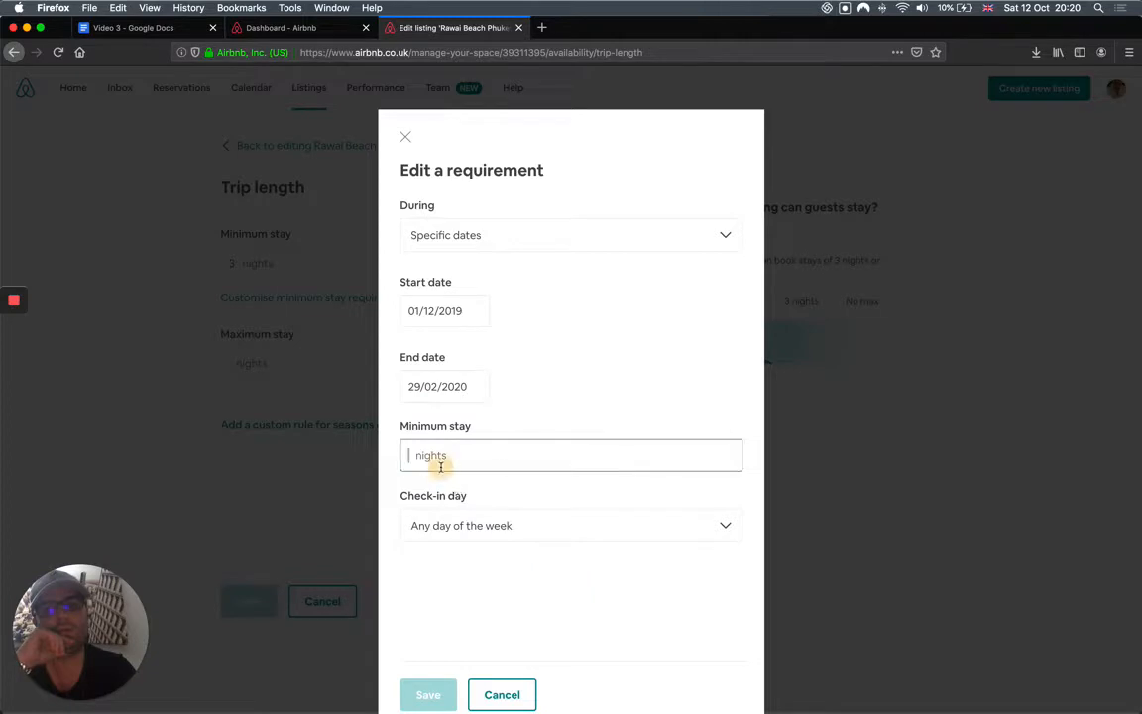
text(7)
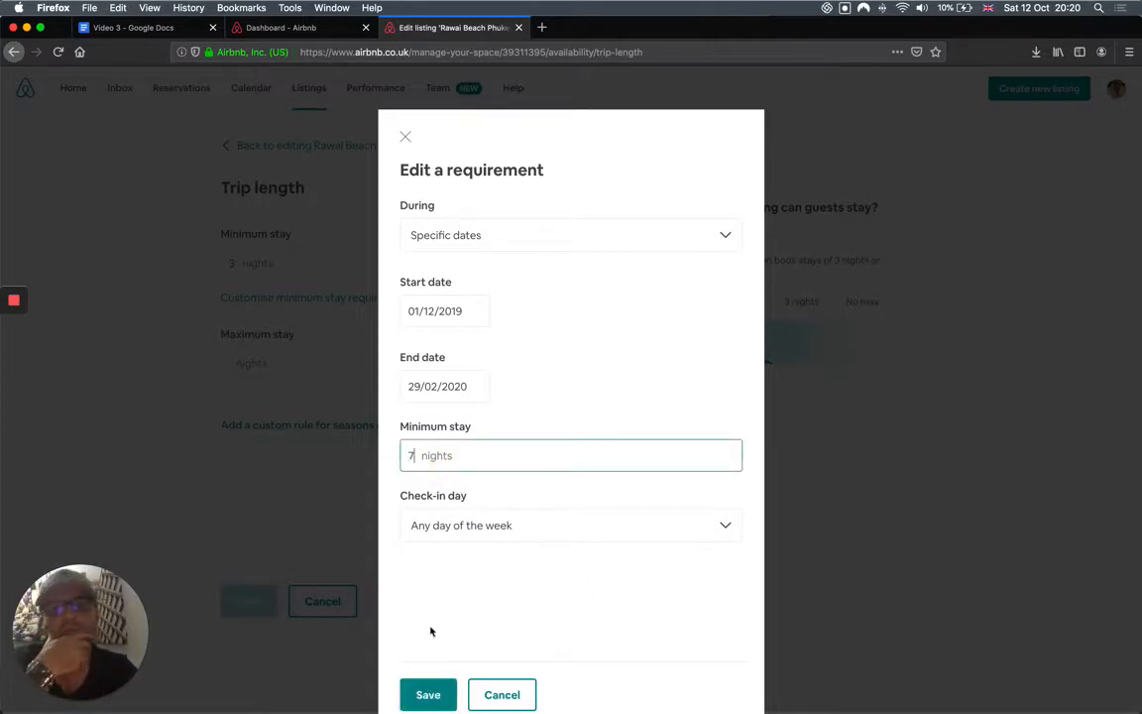
scroll(431, 631, down, 1)
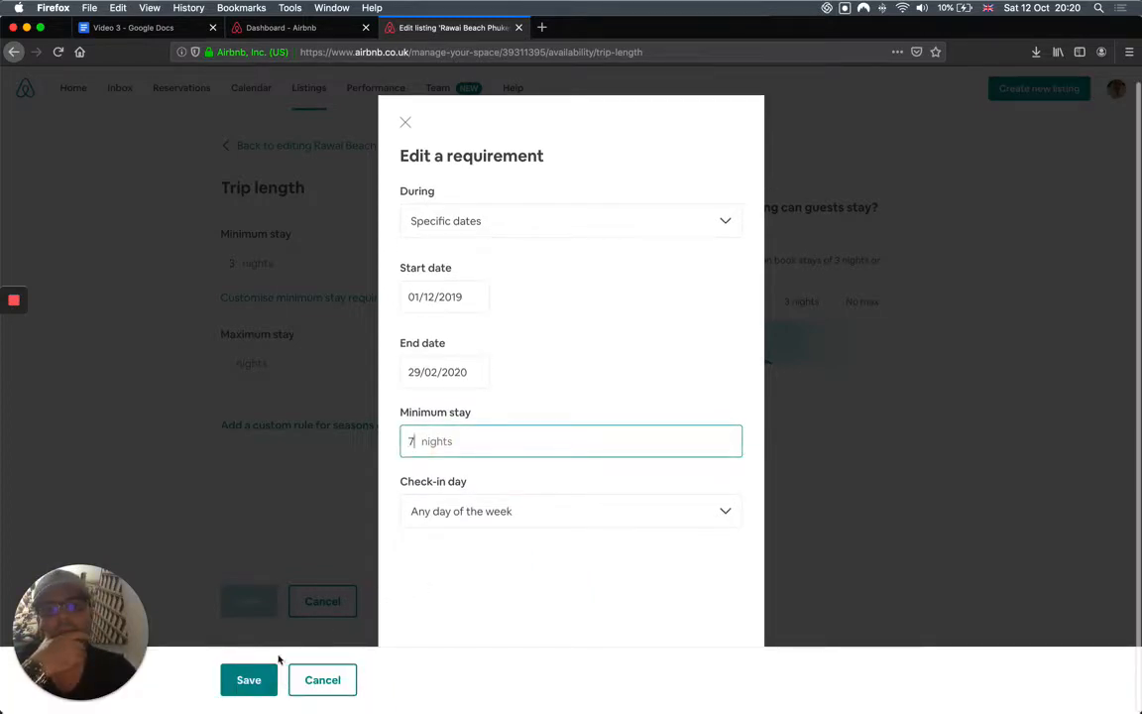
click(253, 679)
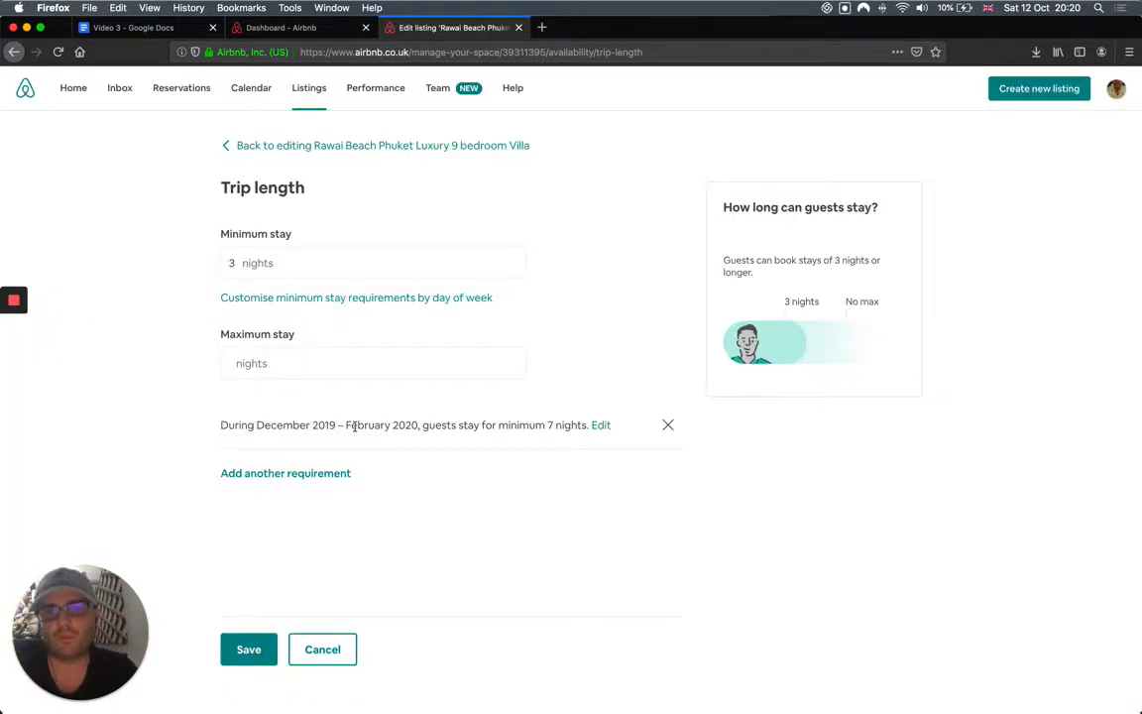
click(250, 652)
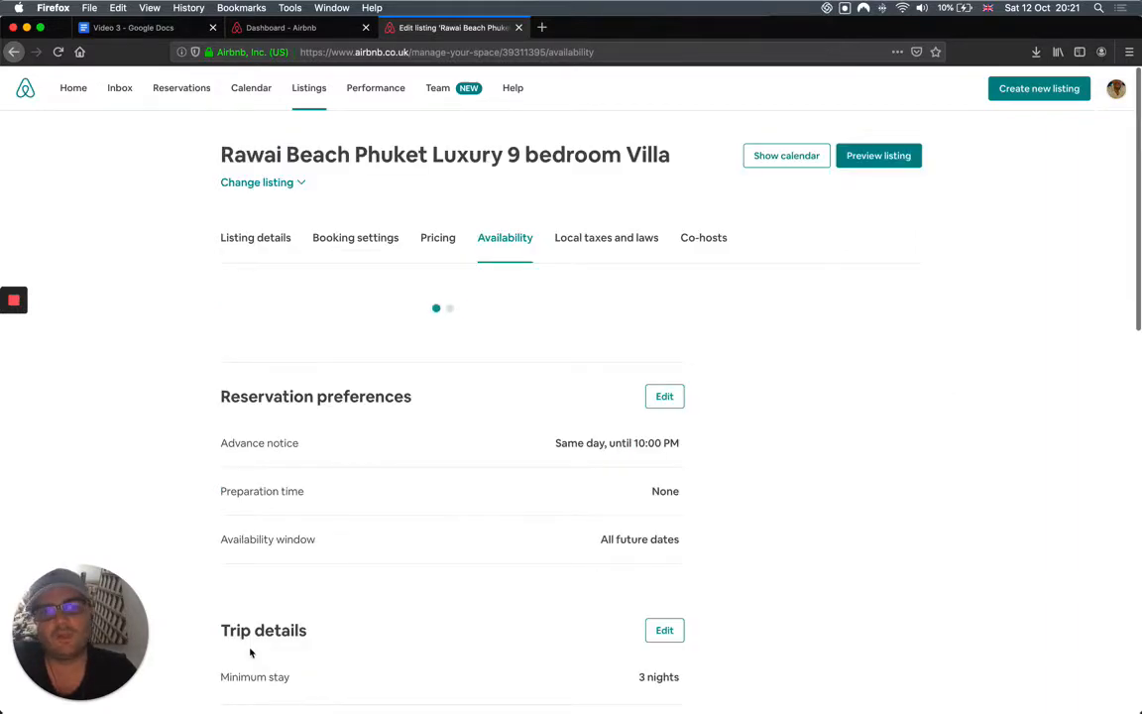
Review the check-in and checkout settings and examine the calendar import form and calendar export link.
scroll(400, 541, down, 15)
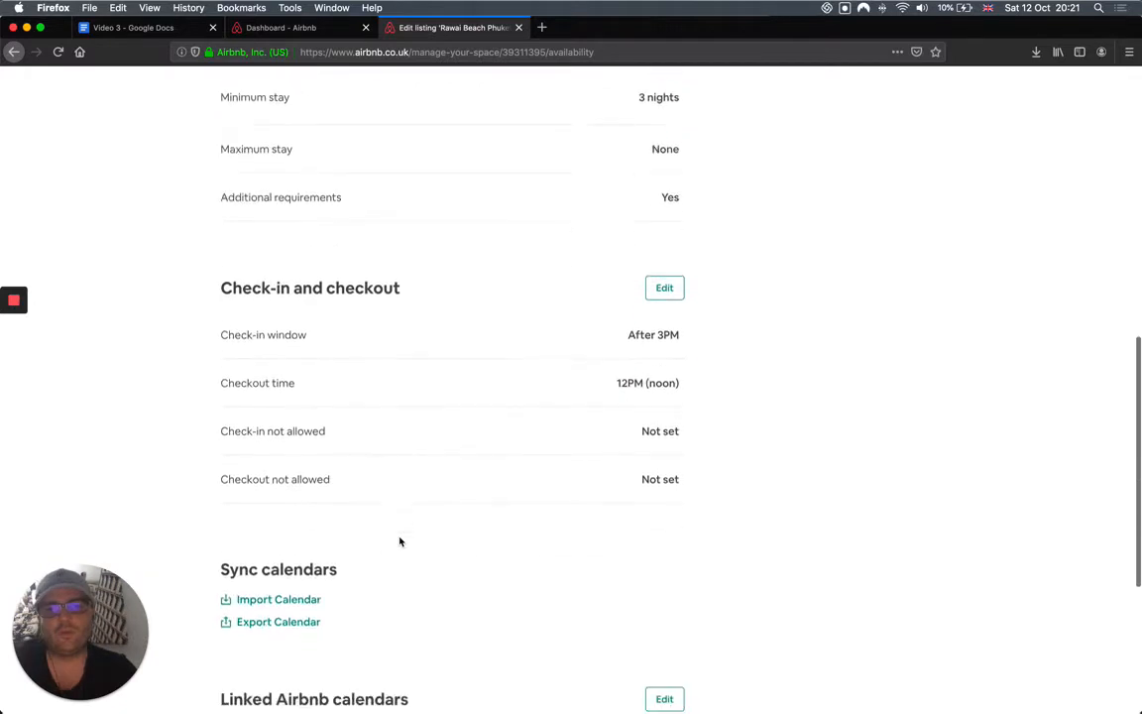
scroll(399, 541, down, 2)
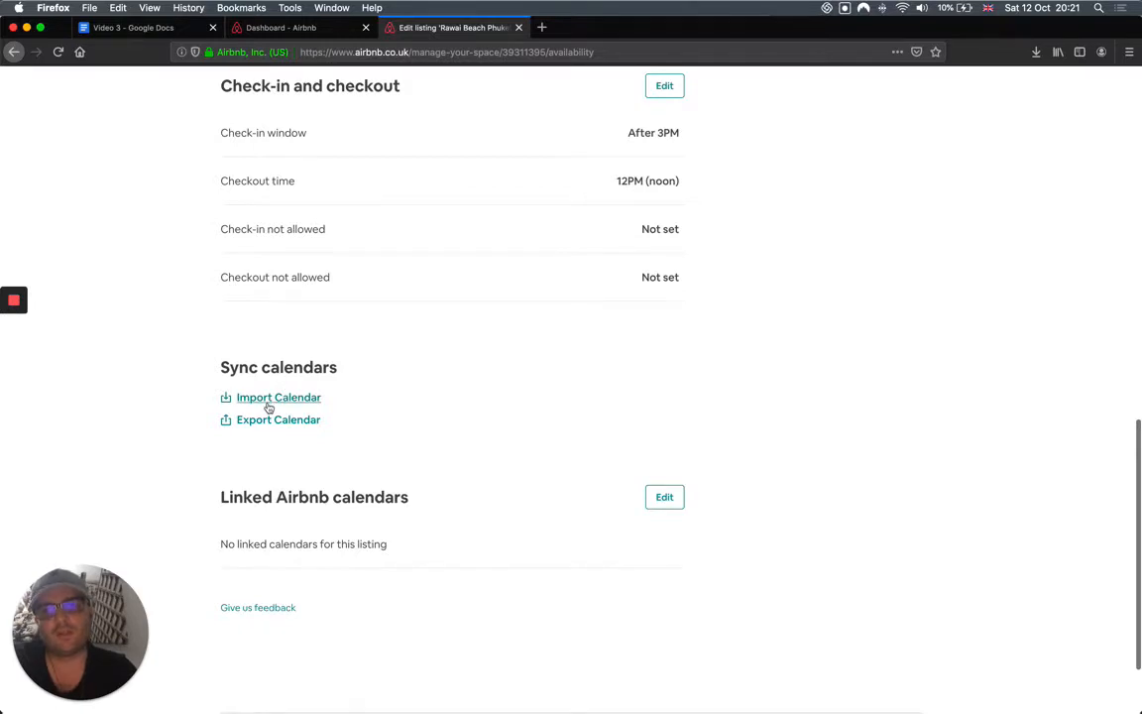
click(236, 398)
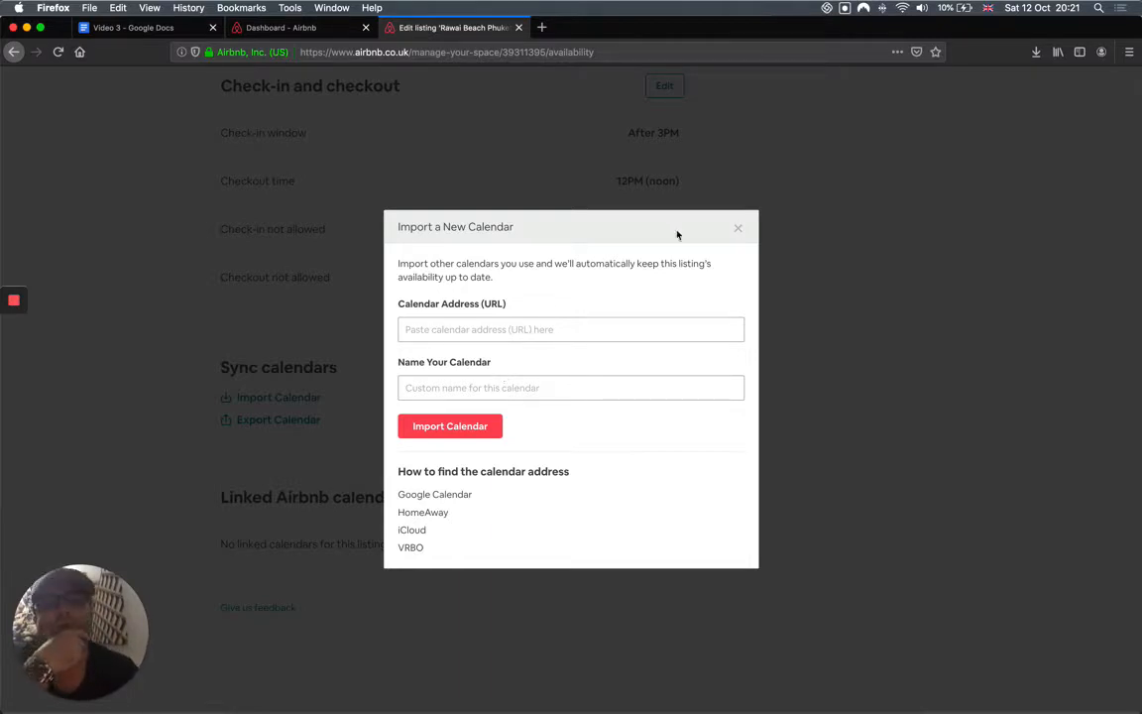
click(740, 231)
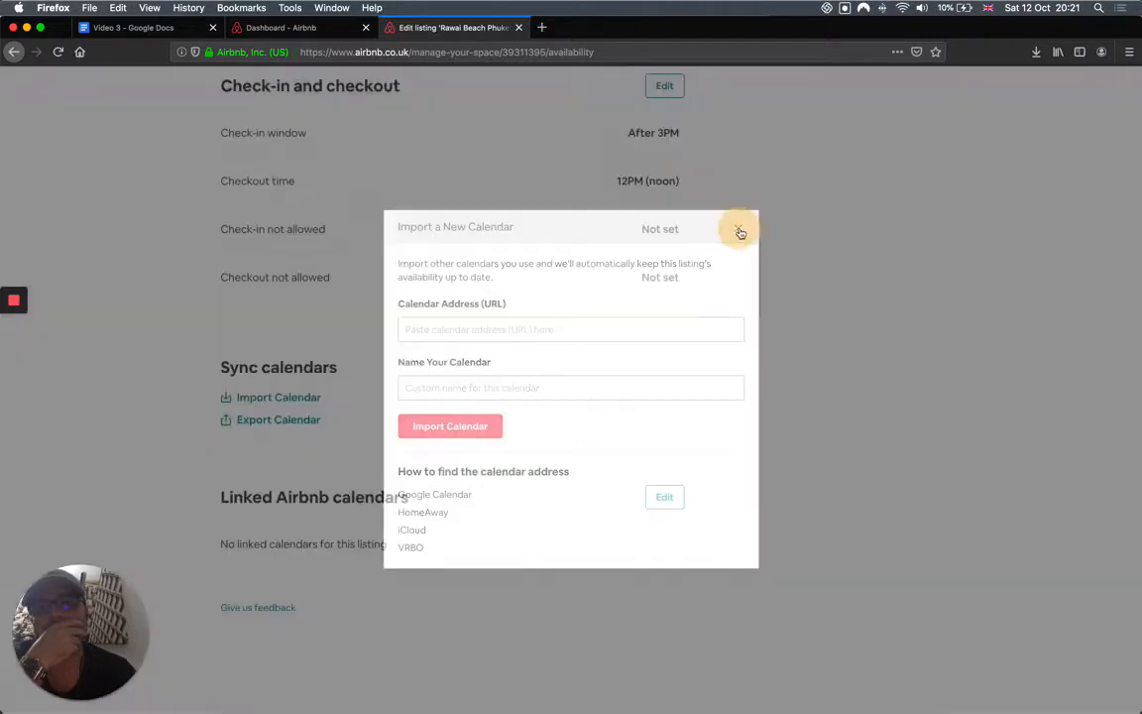
click(297, 420)
click(533, 417)
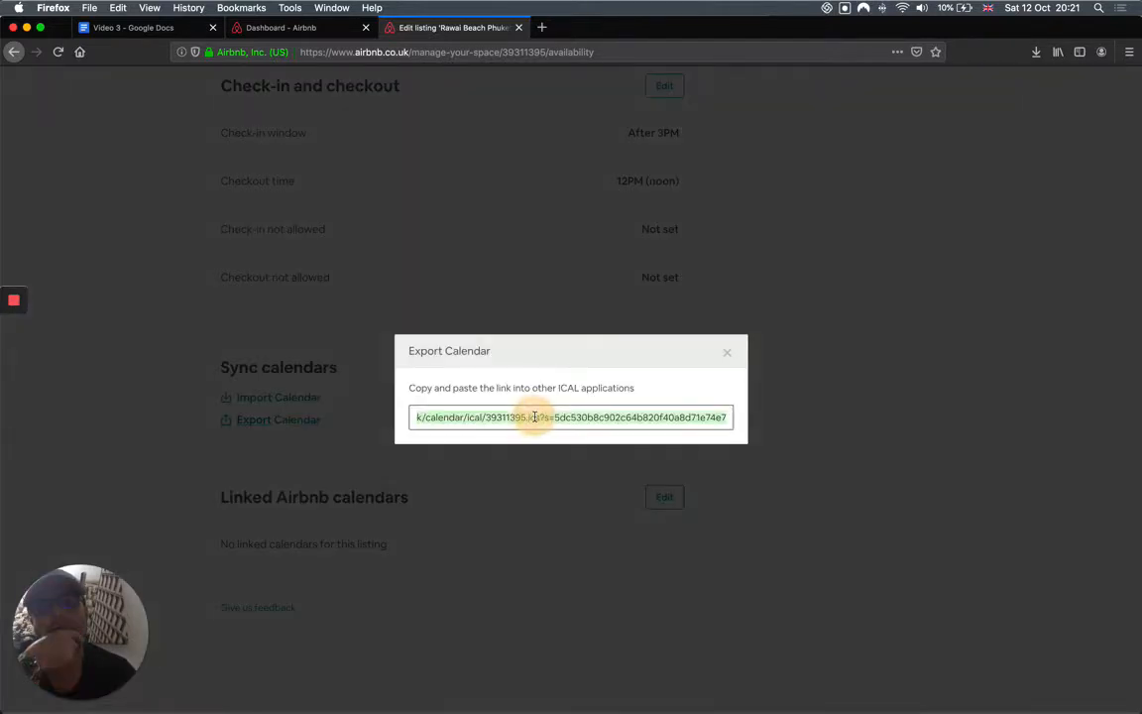
click(727, 353)
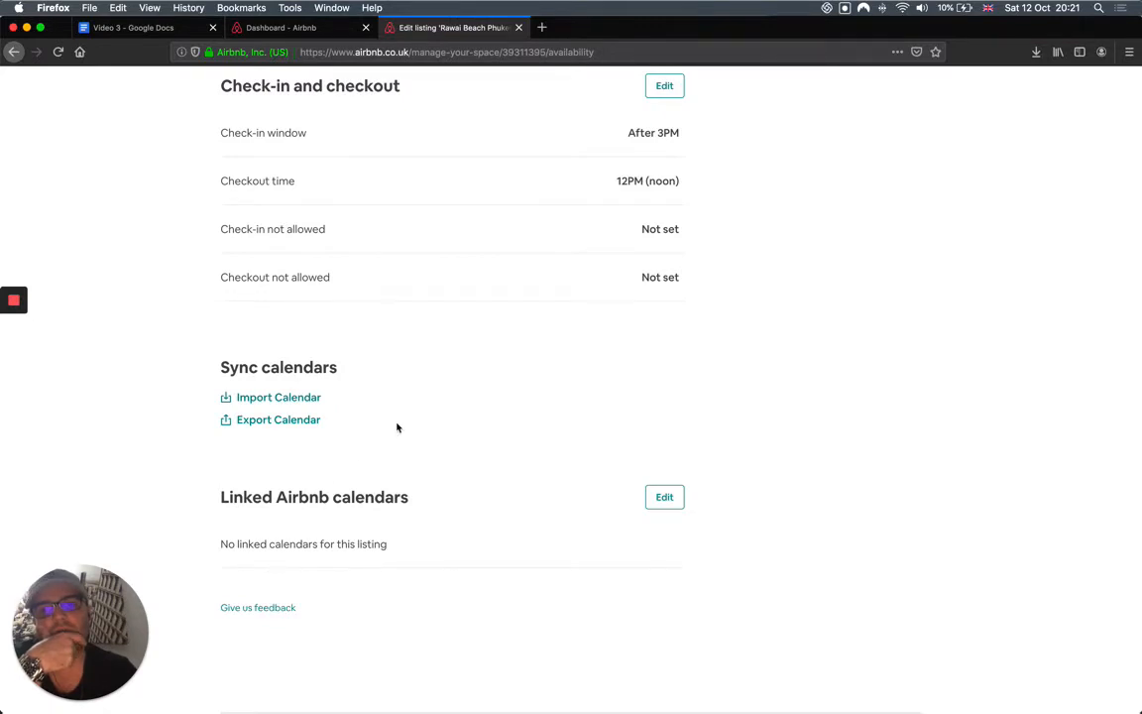
Review the villa's local taxes and laws information and its co-host options.
scroll(397, 428, up, 10)
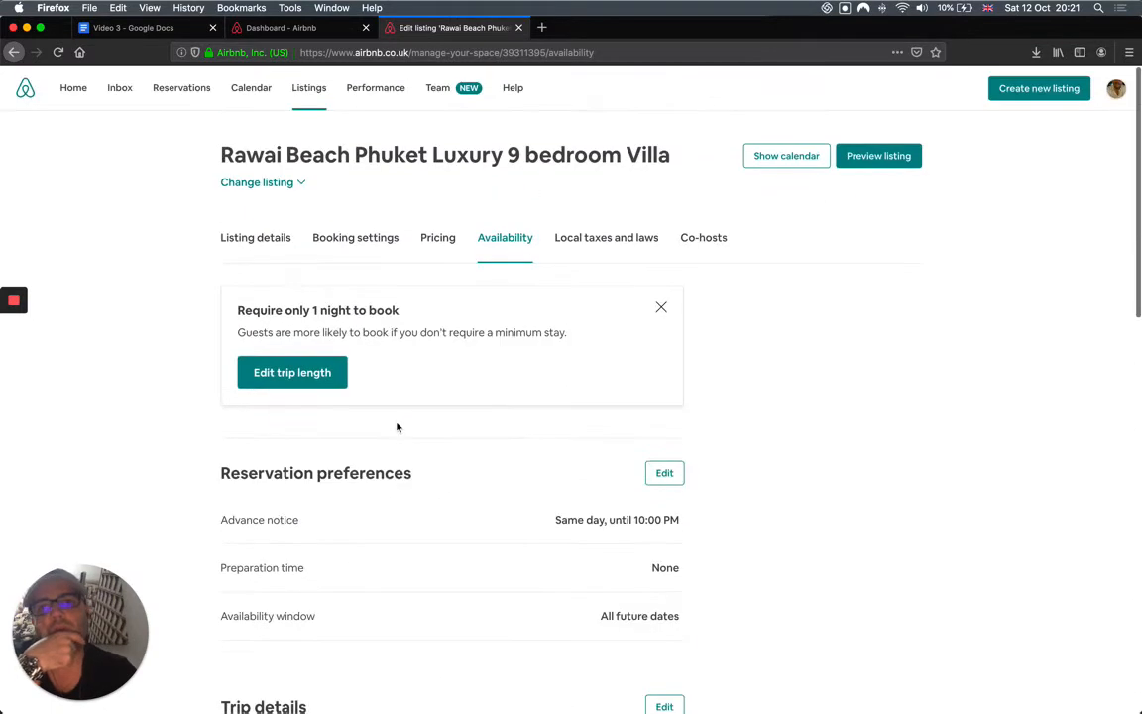
click(597, 243)
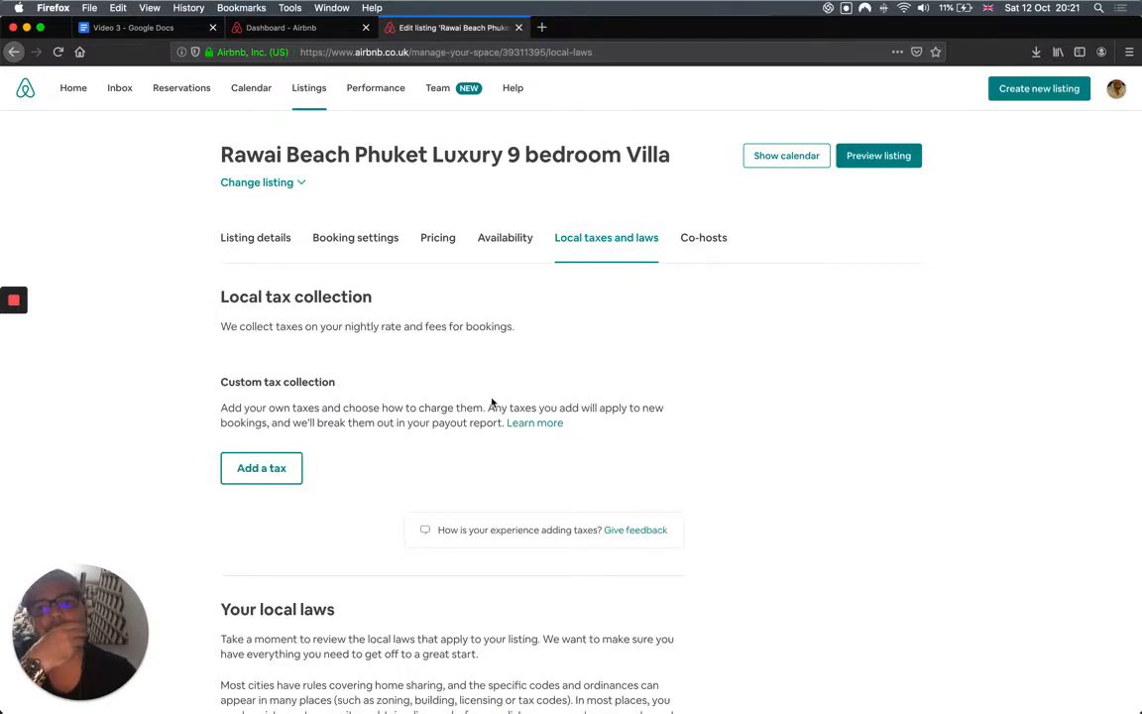
scroll(492, 402, down, 5)
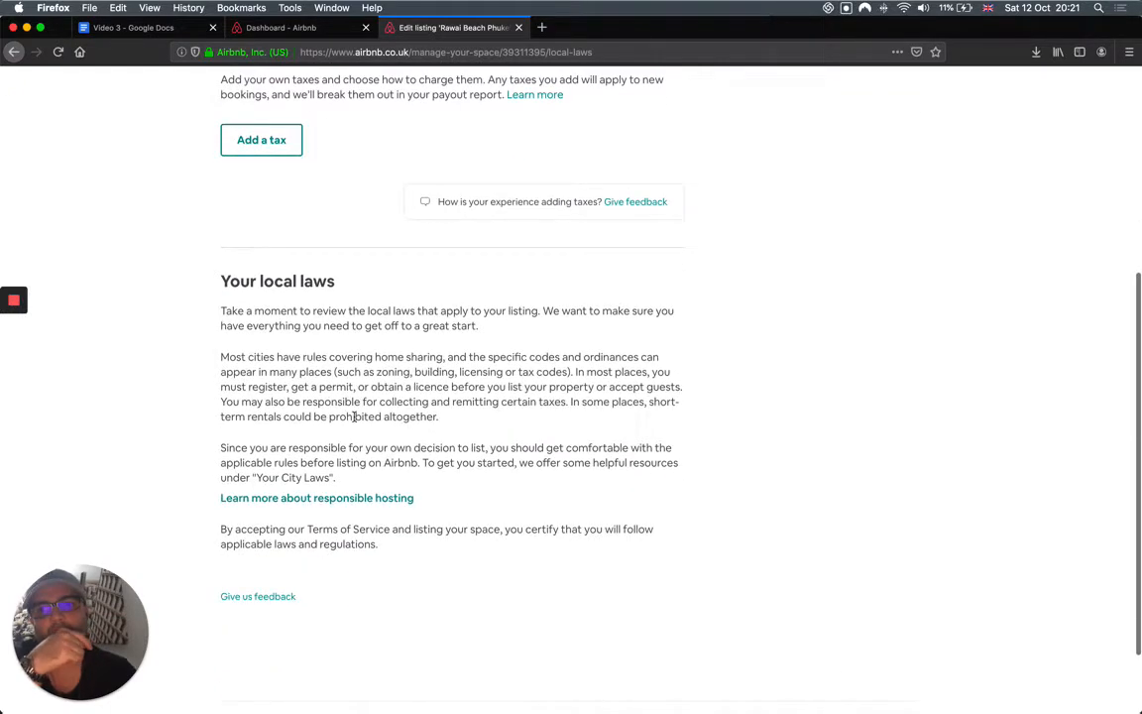
scroll(354, 416, up, 5)
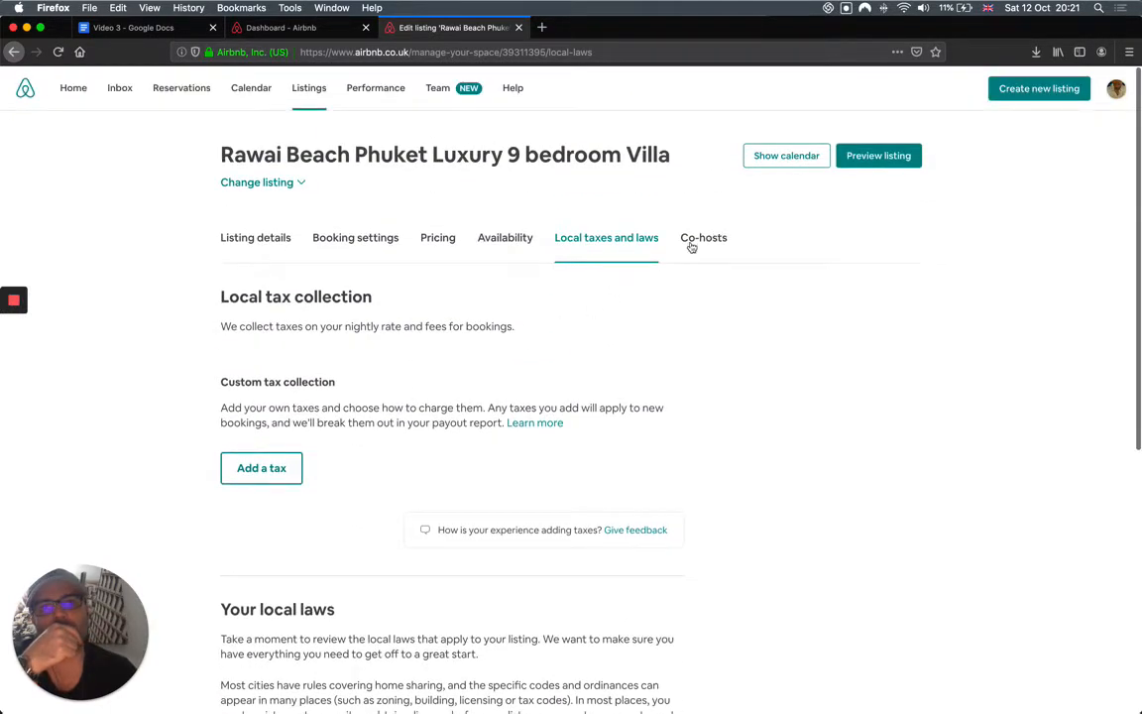
click(715, 237)
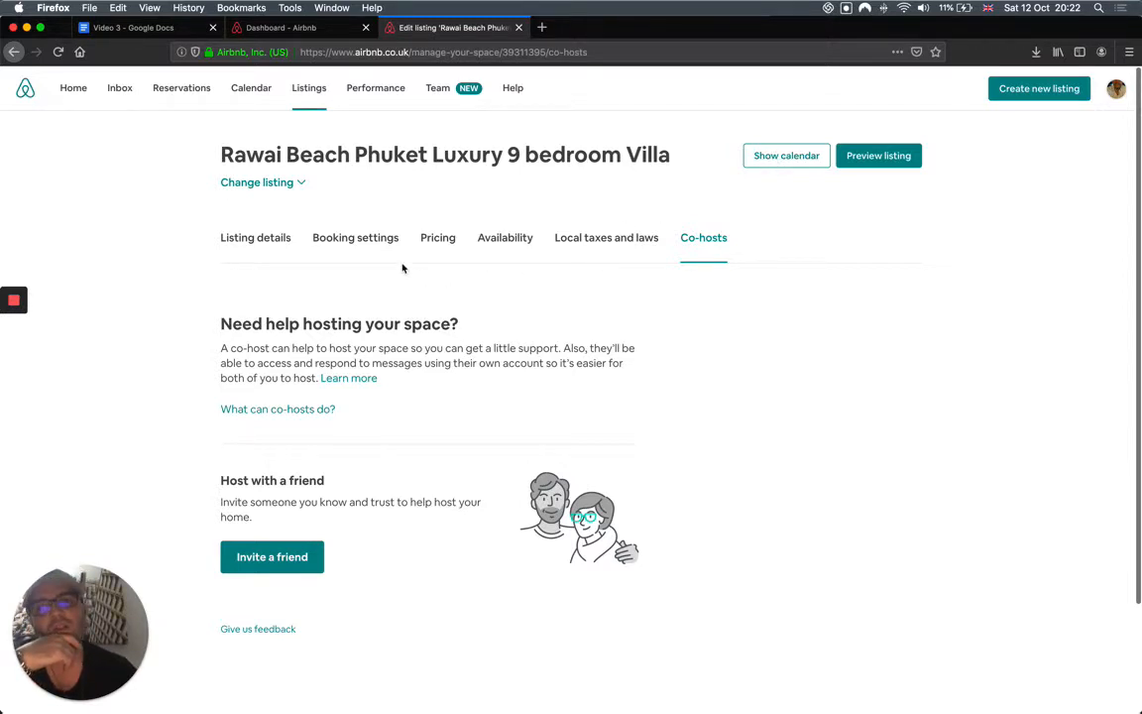
Open the villa's calendar and select the dates 12 to 26 October 2019 for editing.
click(785, 158)
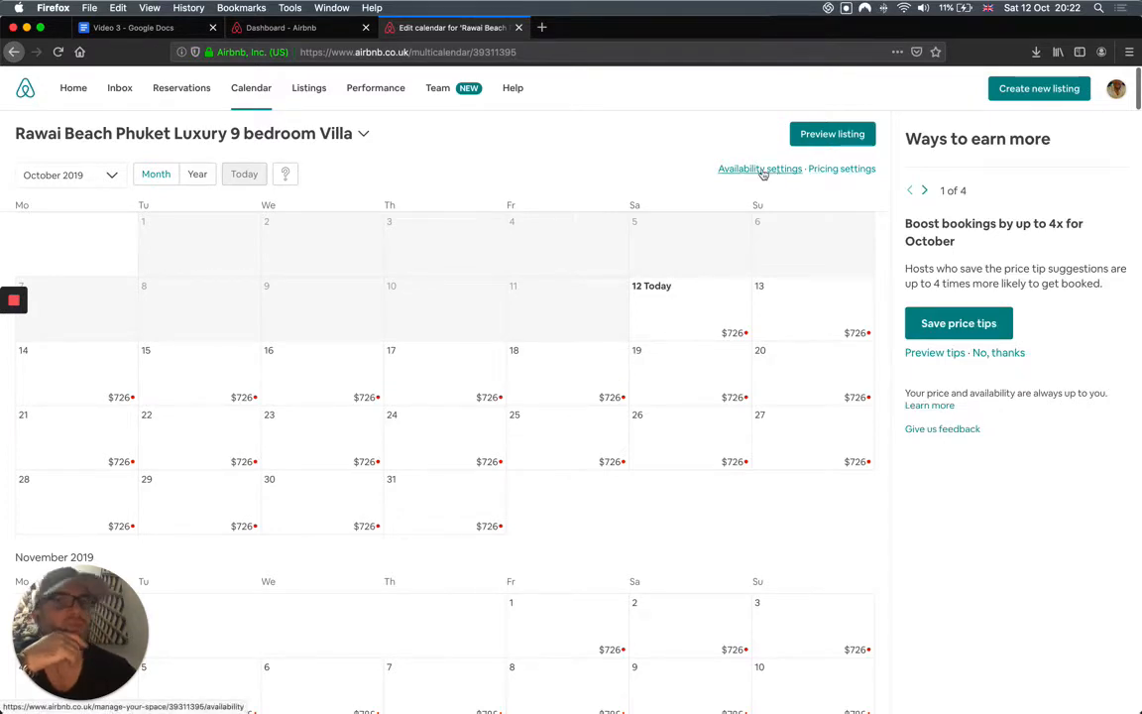
scroll(594, 224, down, 1)
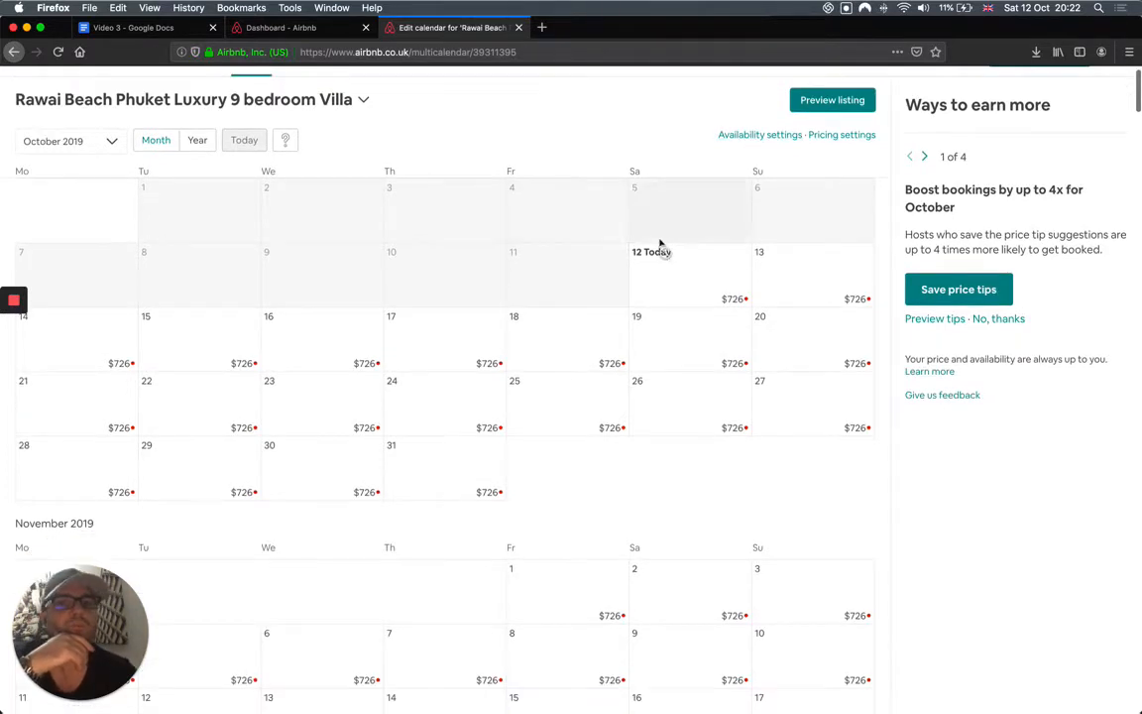
scroll(317, 308, down, 1)
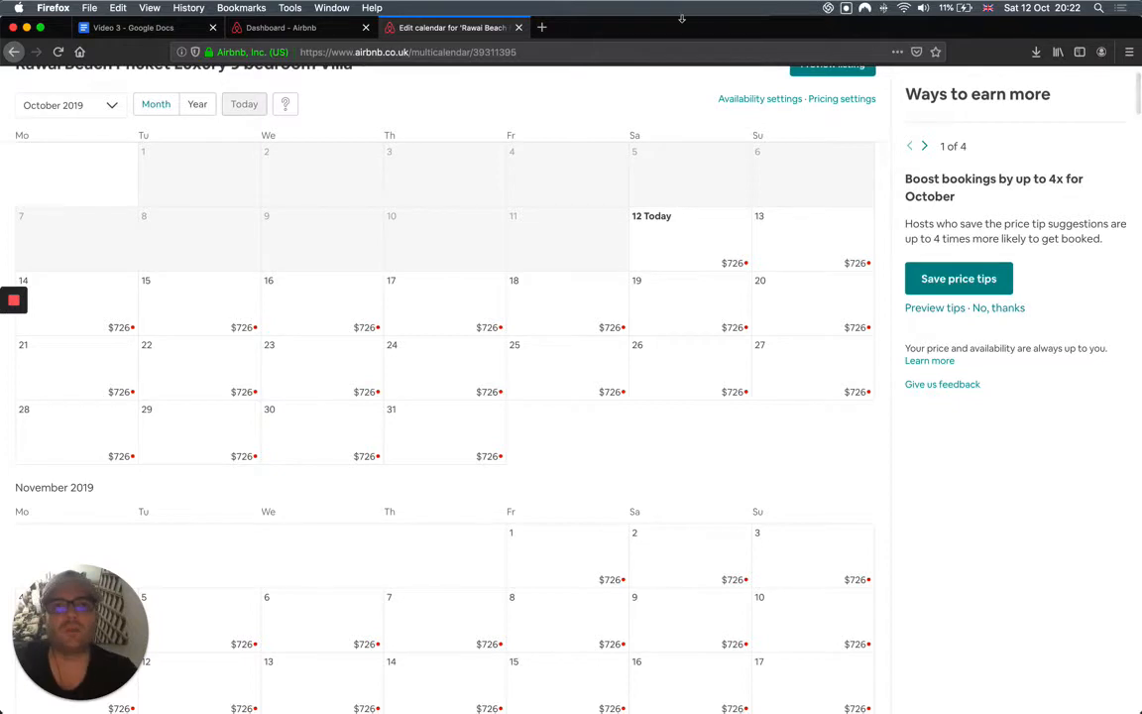
scroll(629, 300, down, 2)
click(668, 214)
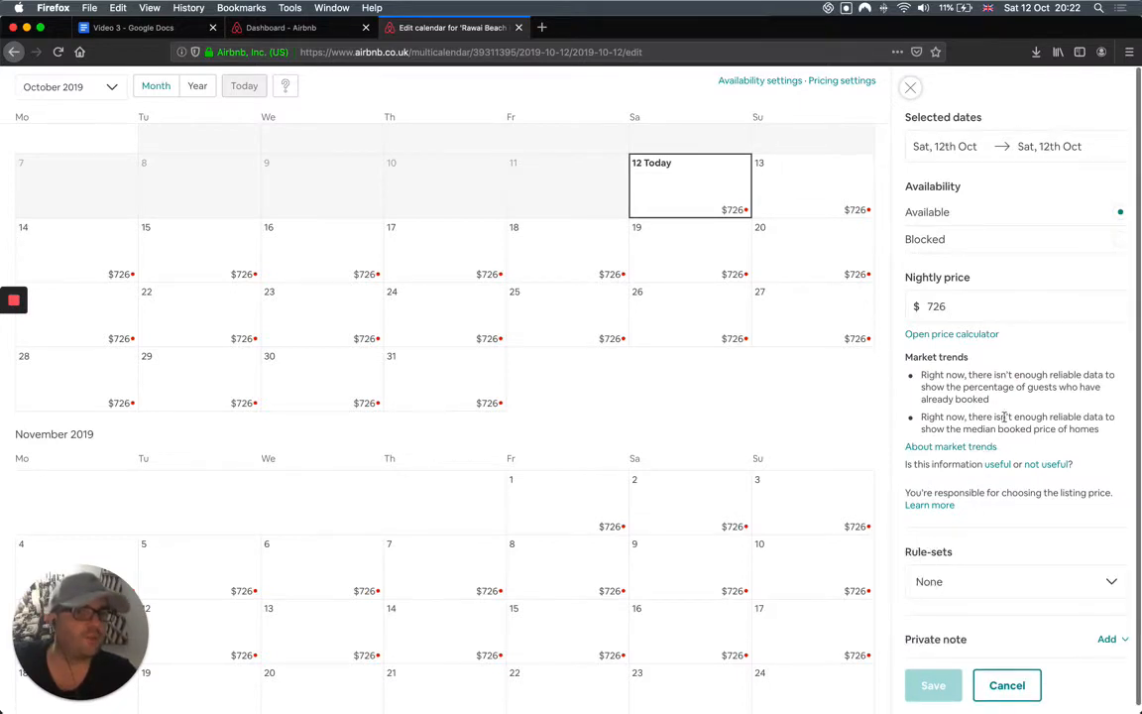
scroll(963, 532, down, 1)
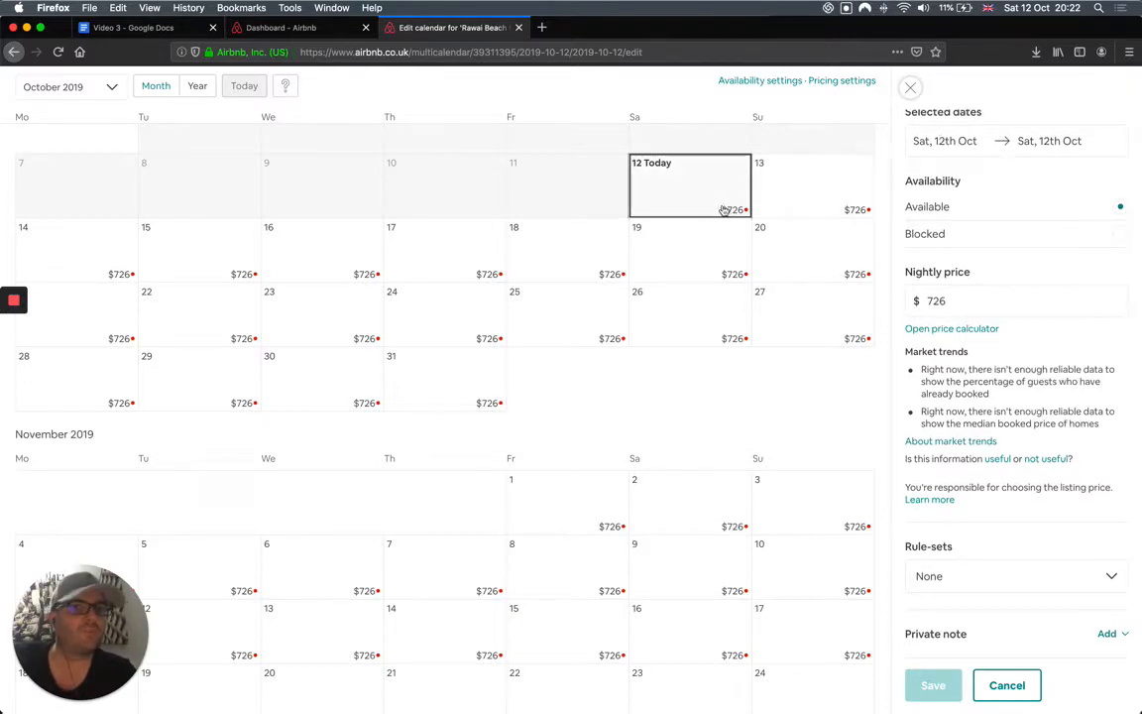
drag(713, 203, 717, 289)
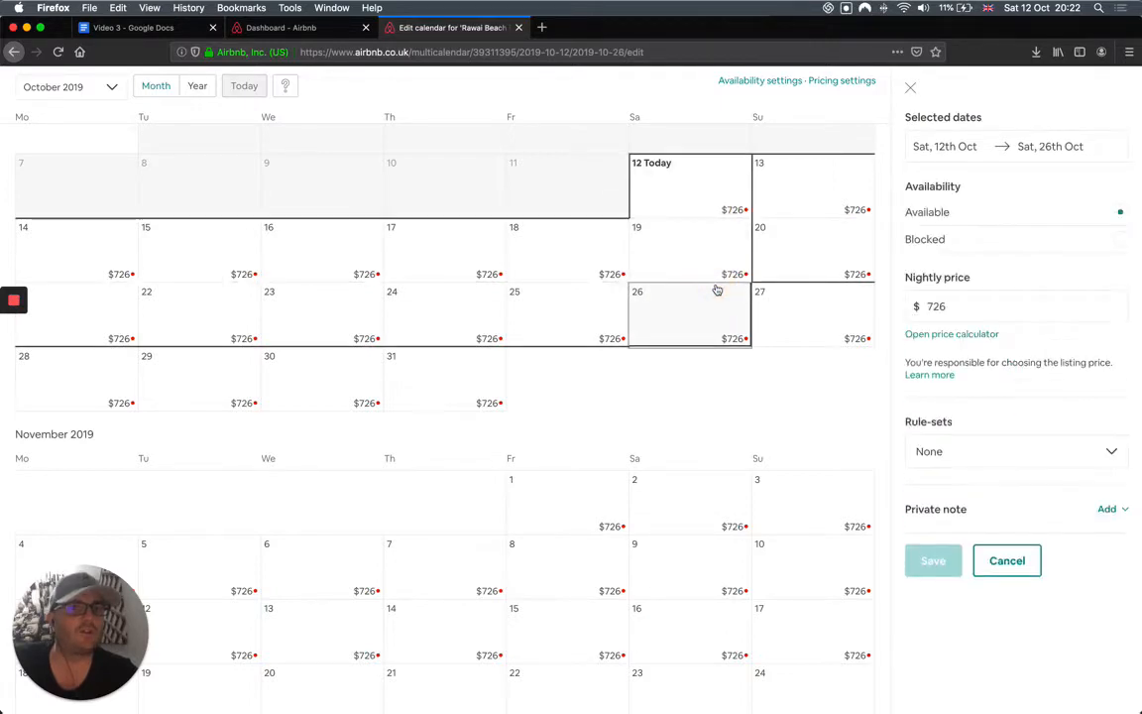
Change the selected date range to 12 to 19 October 2019.
click(713, 206)
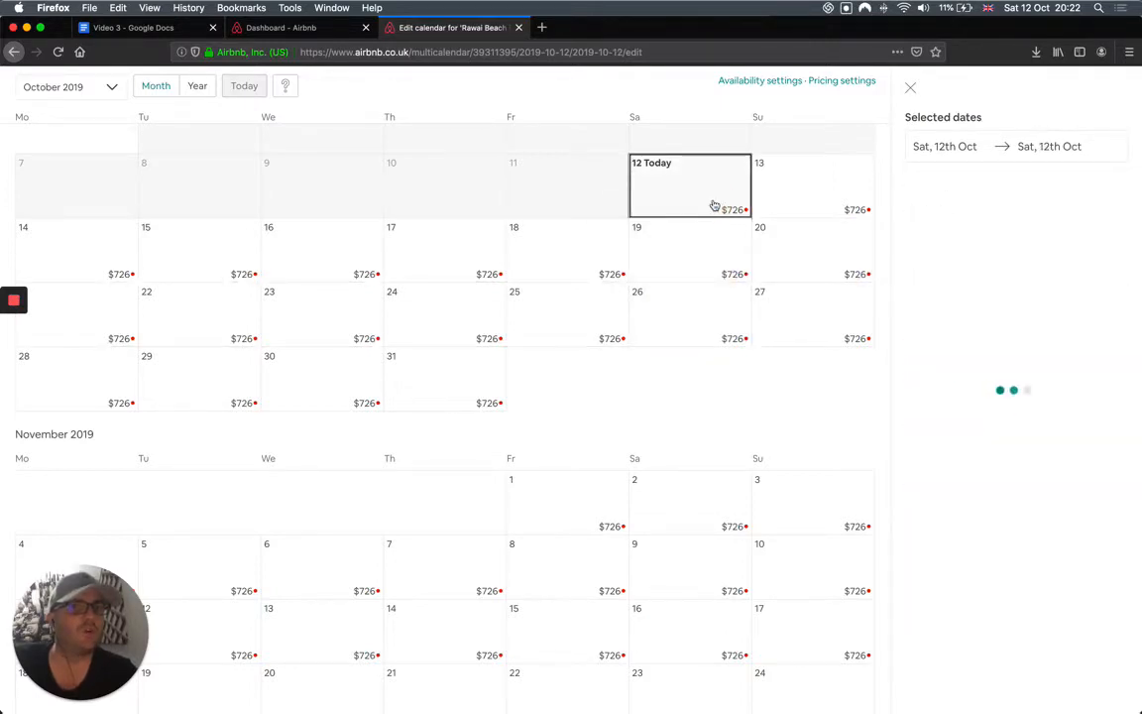
click(1057, 146)
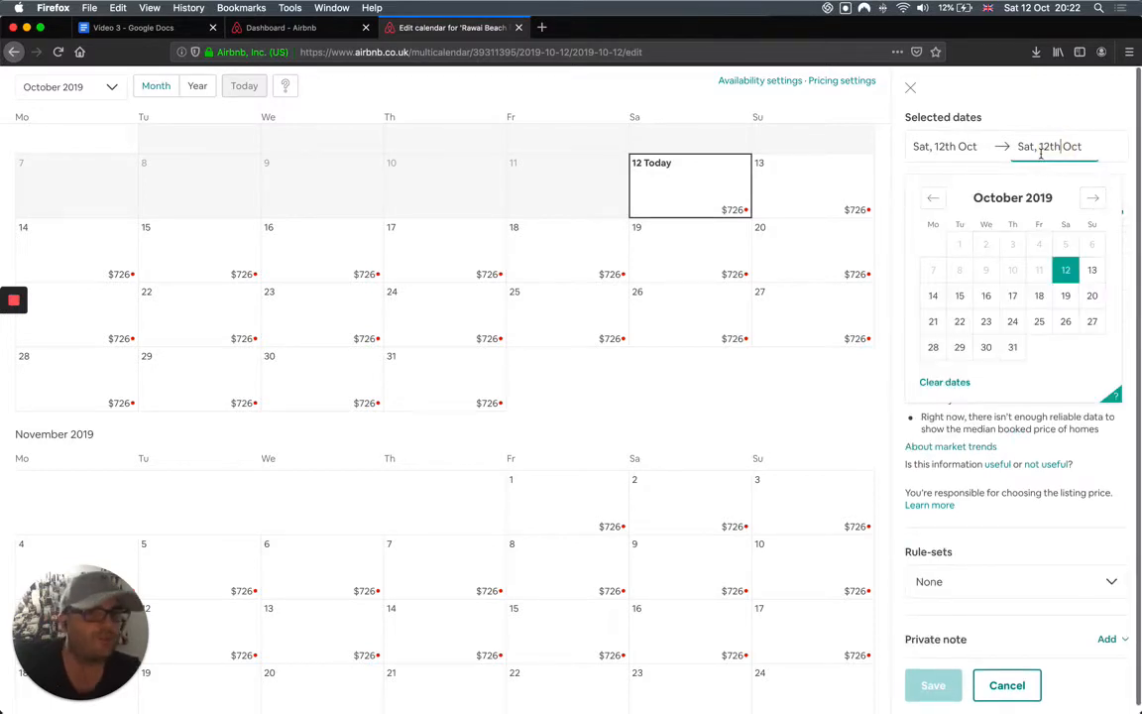
click(1065, 295)
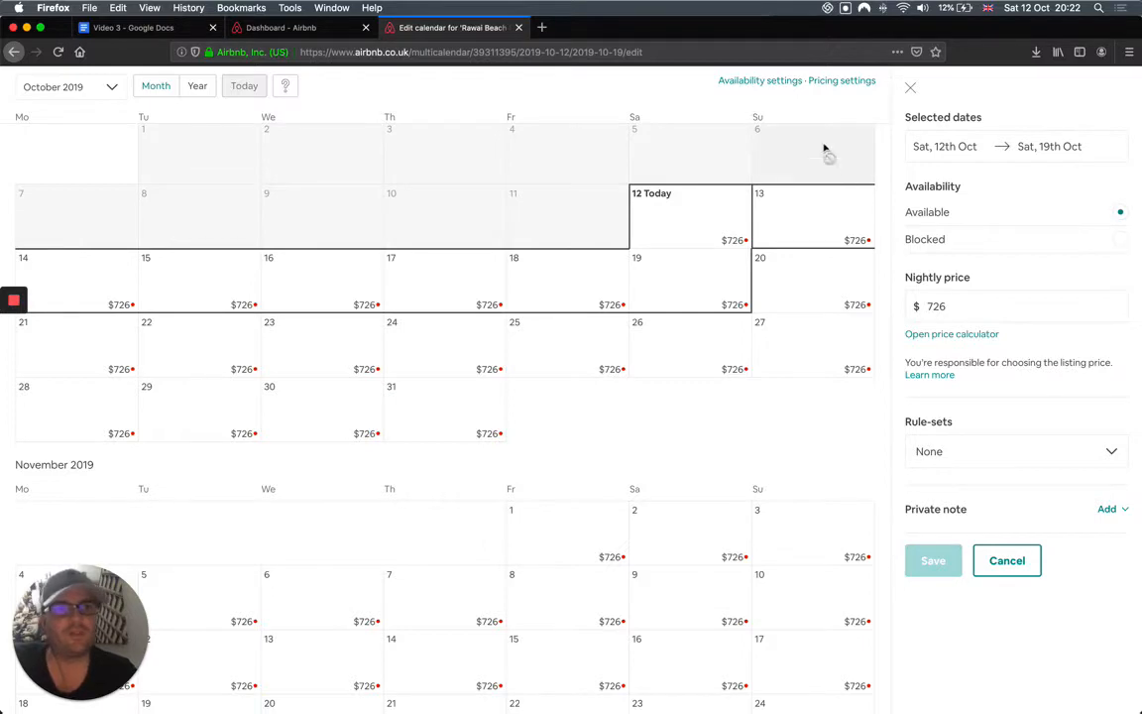
Narrow the browser window so the seasonal rates screenshot on the desktop can be read beside the calendar.
drag(768, 34, 723, 30)
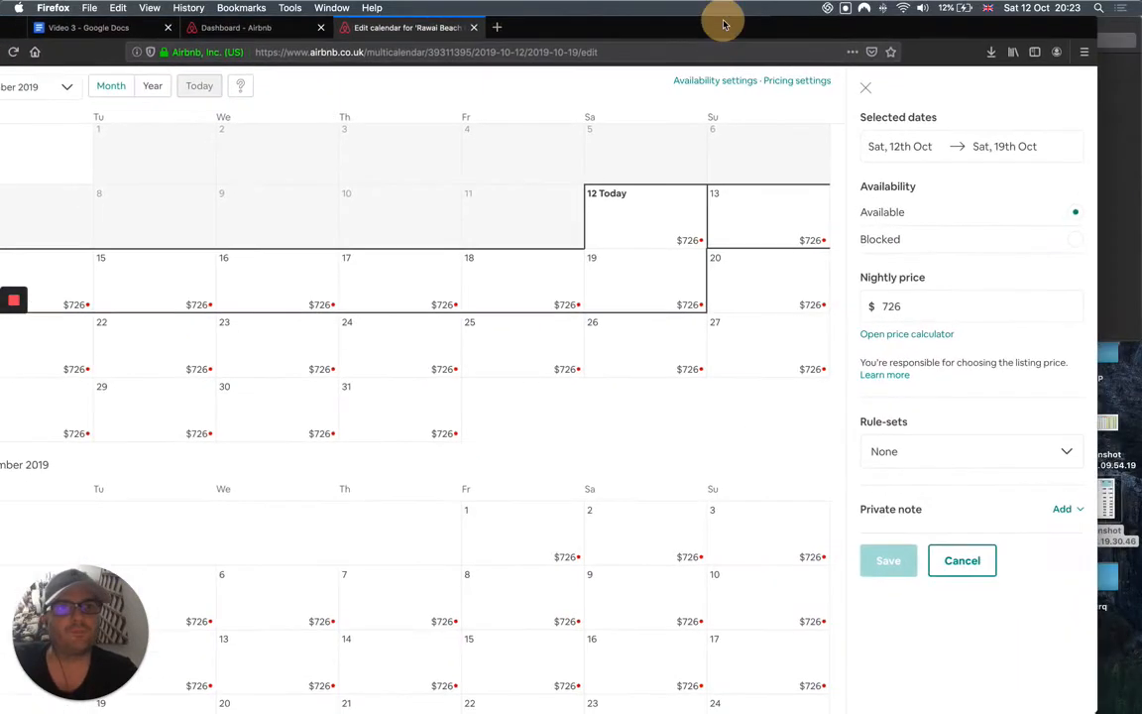
drag(1099, 85, 831, 91)
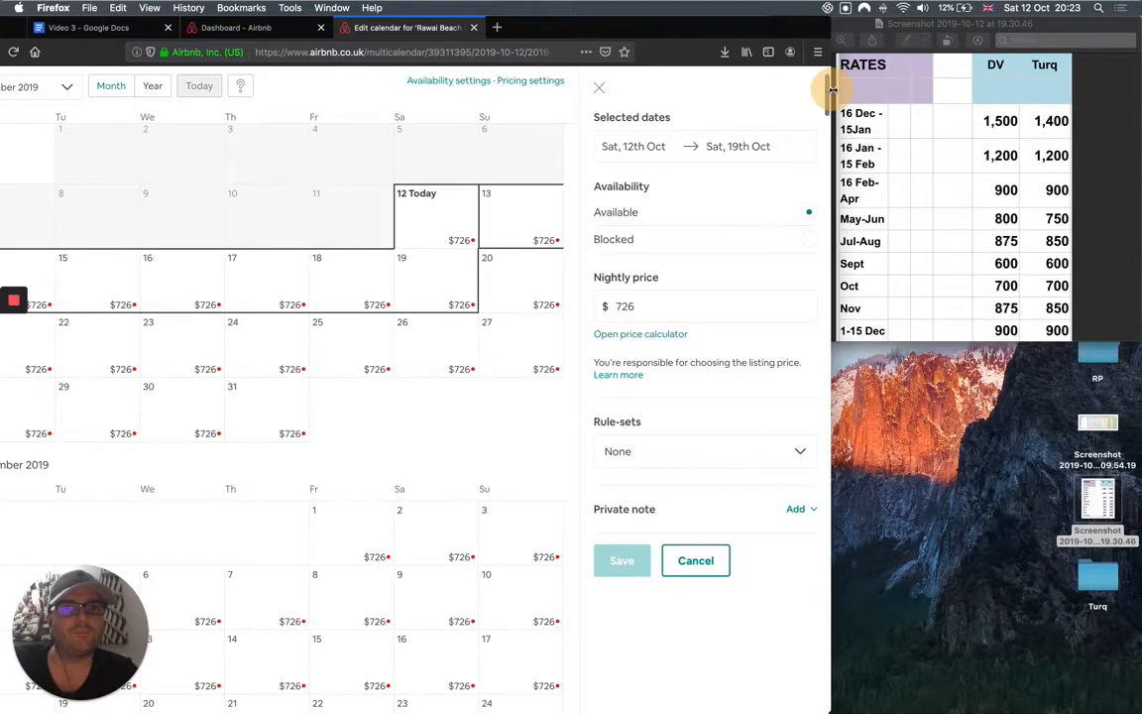
drag(609, 30, 642, 22)
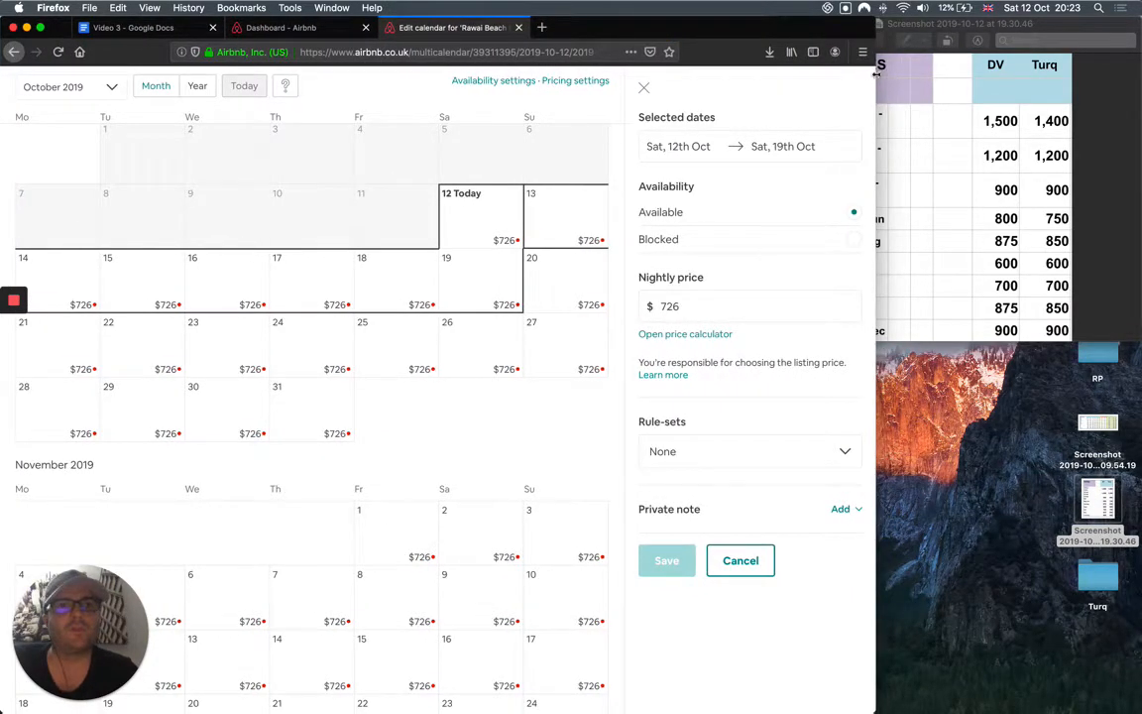
drag(876, 72, 833, 78)
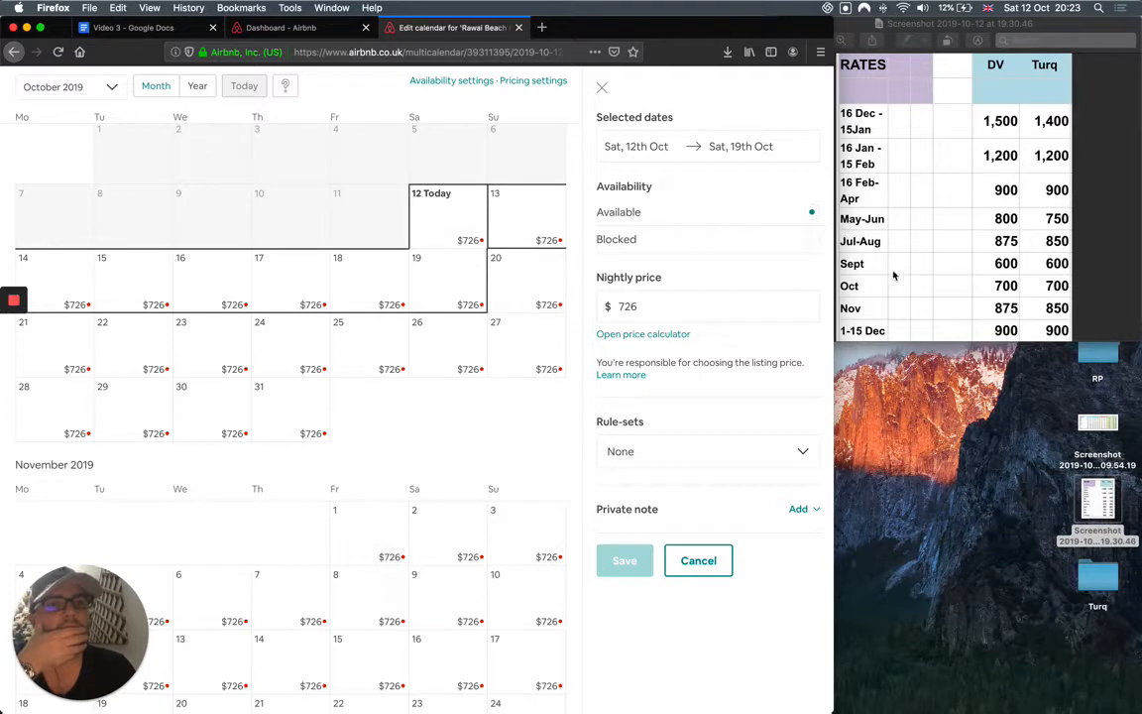
Select 12 to 31 October 2019 for editing and calculate 21% of the 700 October rate with the calculator widget.
click(454, 217)
drag(451, 225, 308, 433)
click(1120, 7)
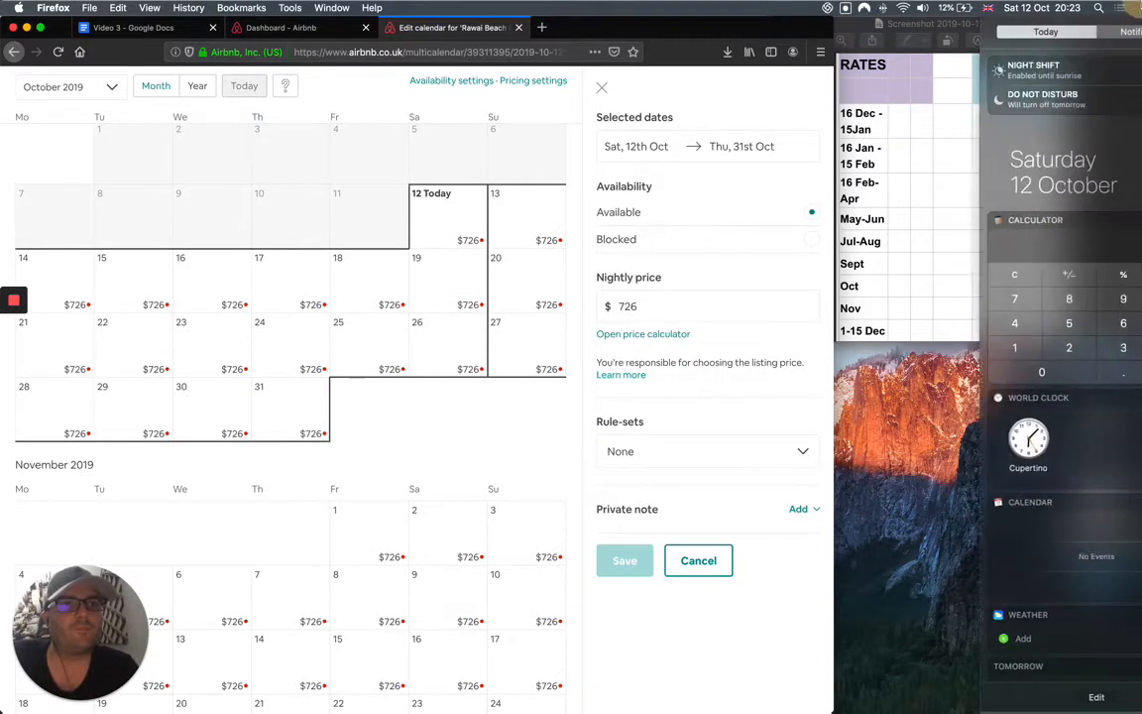
click(943, 300)
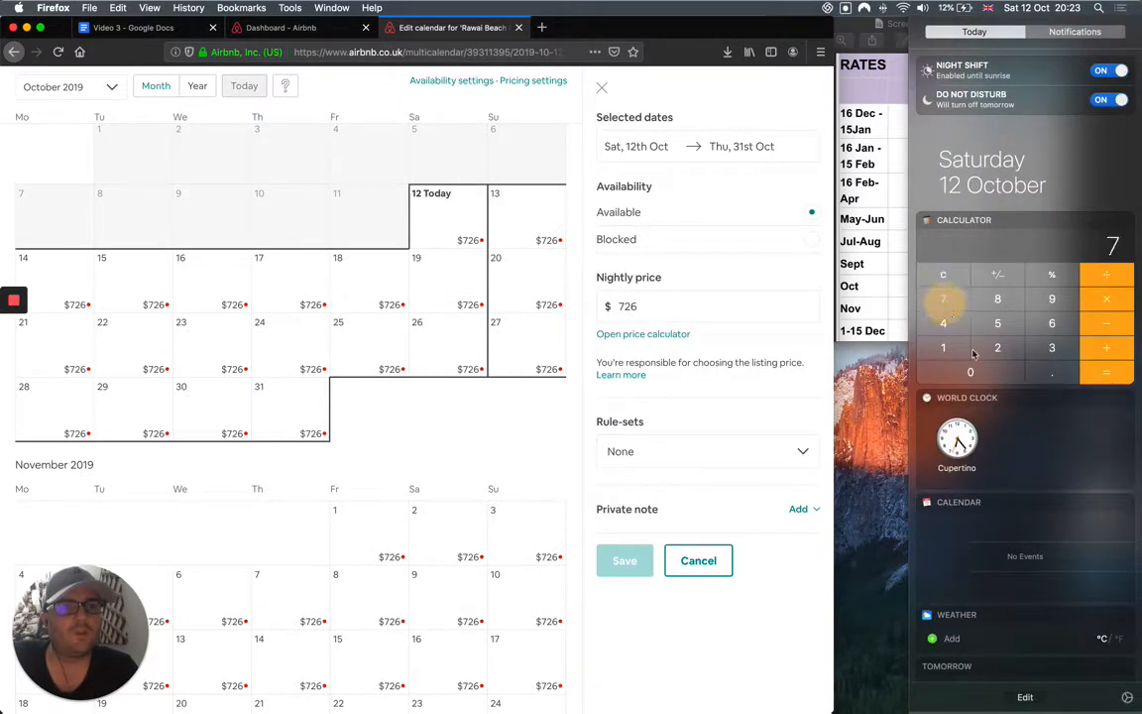
click(970, 372)
click(971, 372)
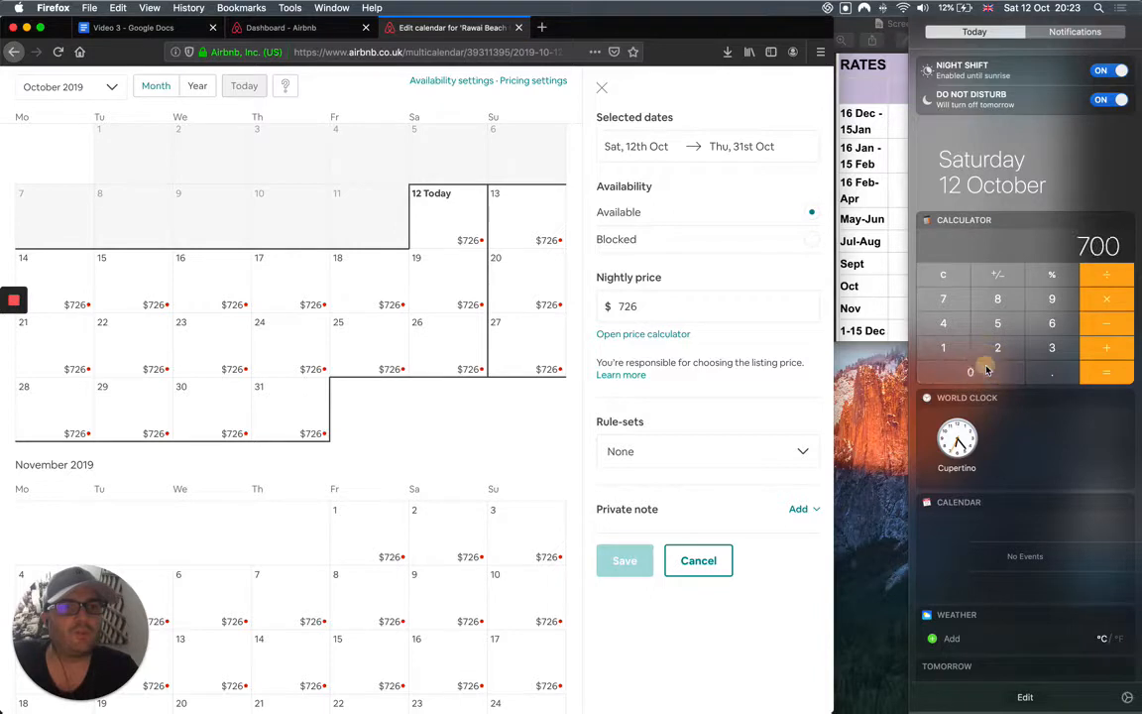
click(1100, 348)
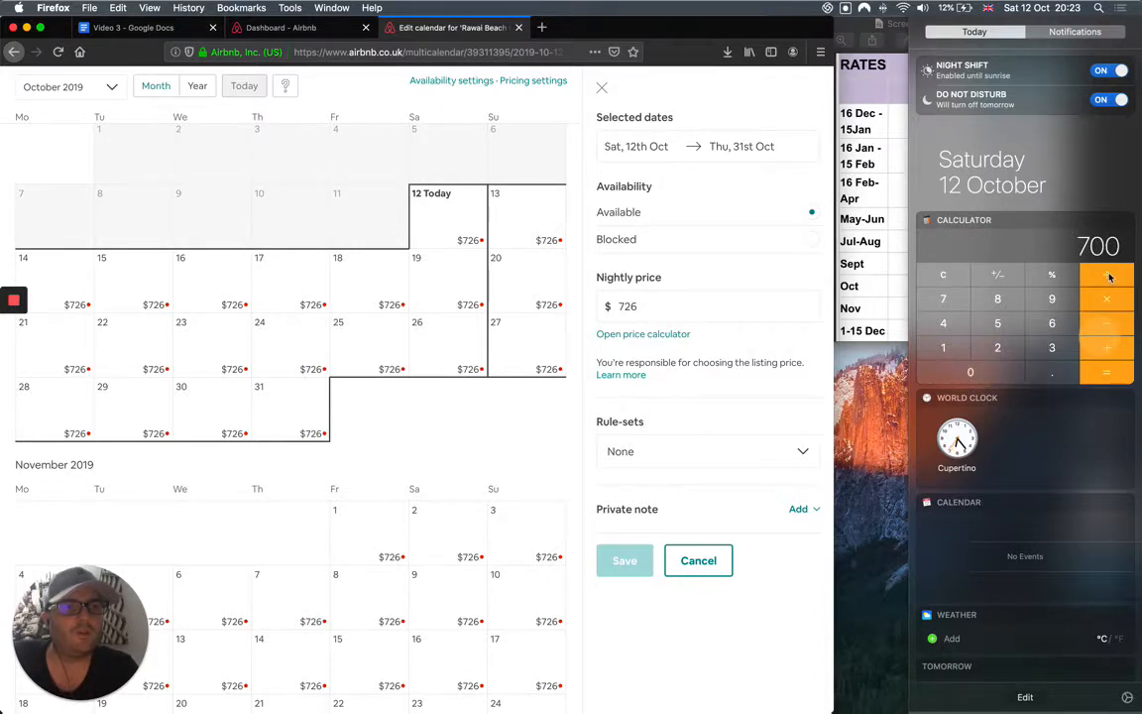
click(942, 347)
click(970, 372)
click(970, 371)
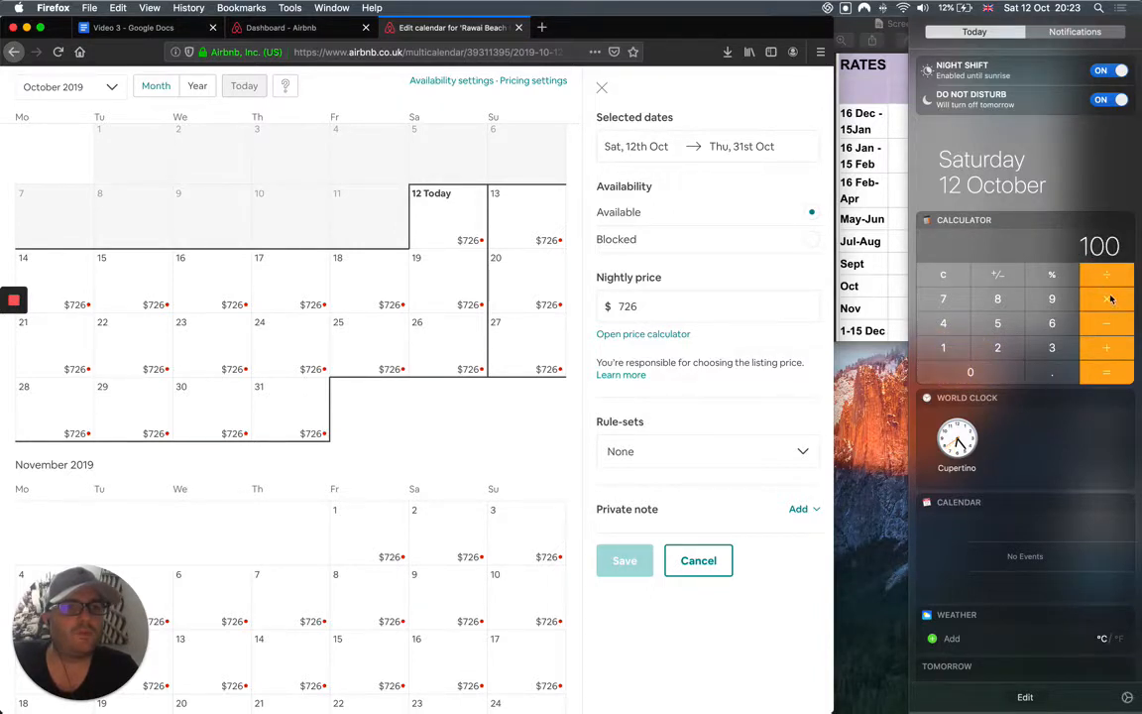
click(1026, 269)
click(997, 347)
click(943, 347)
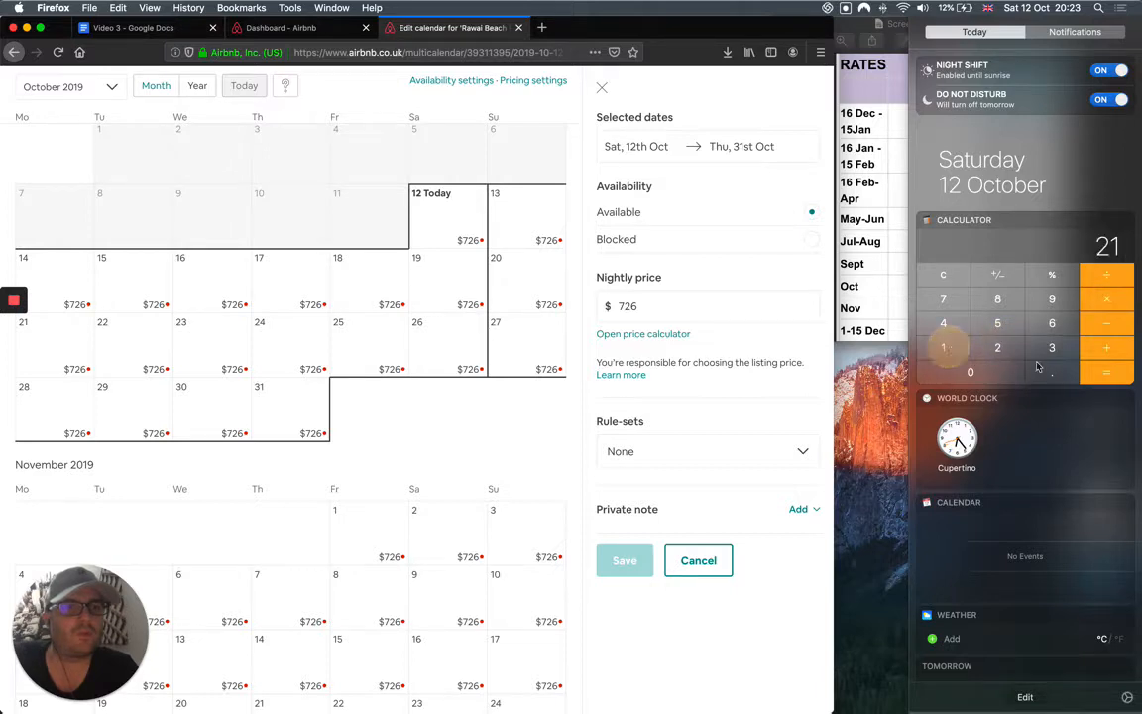
click(1095, 372)
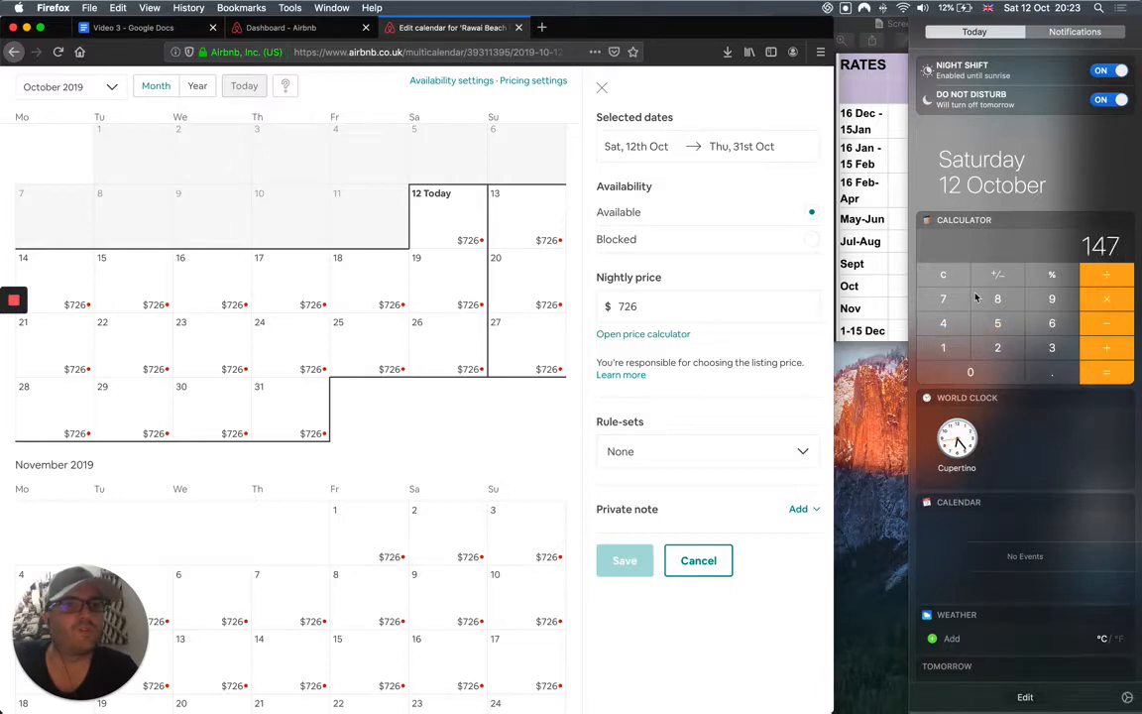
Set the nightly price for 12 to 31 October to $847 and save it.
click(632, 309)
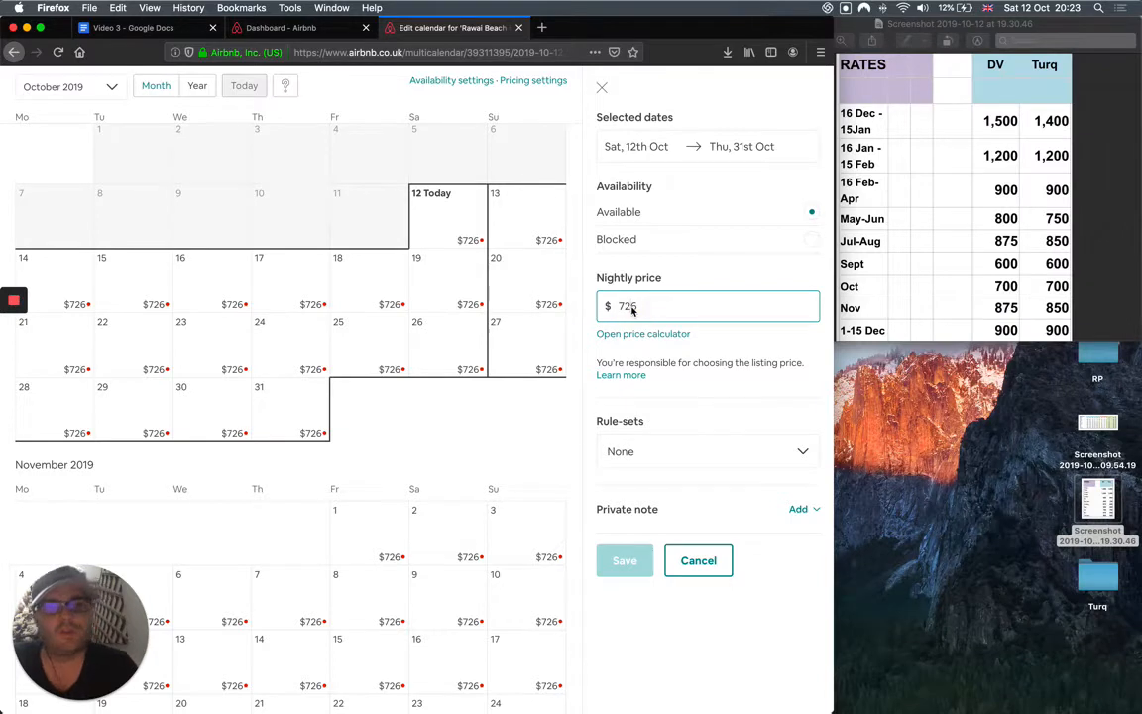
double_click(652, 305)
text(847)
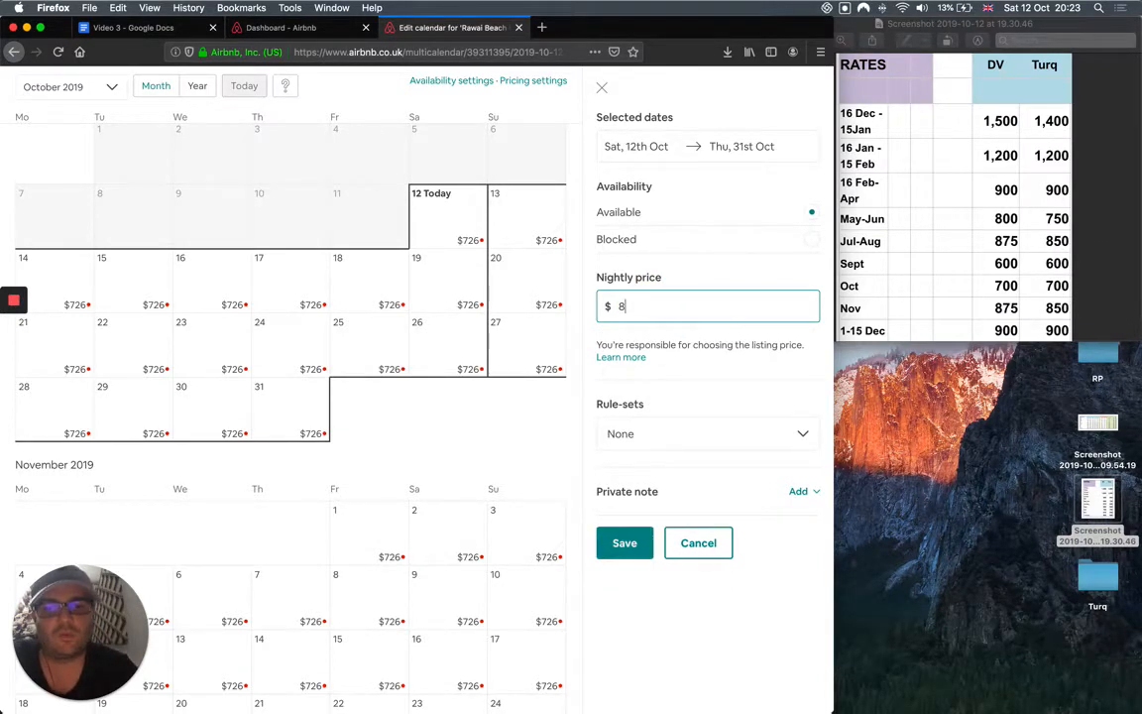
click(622, 544)
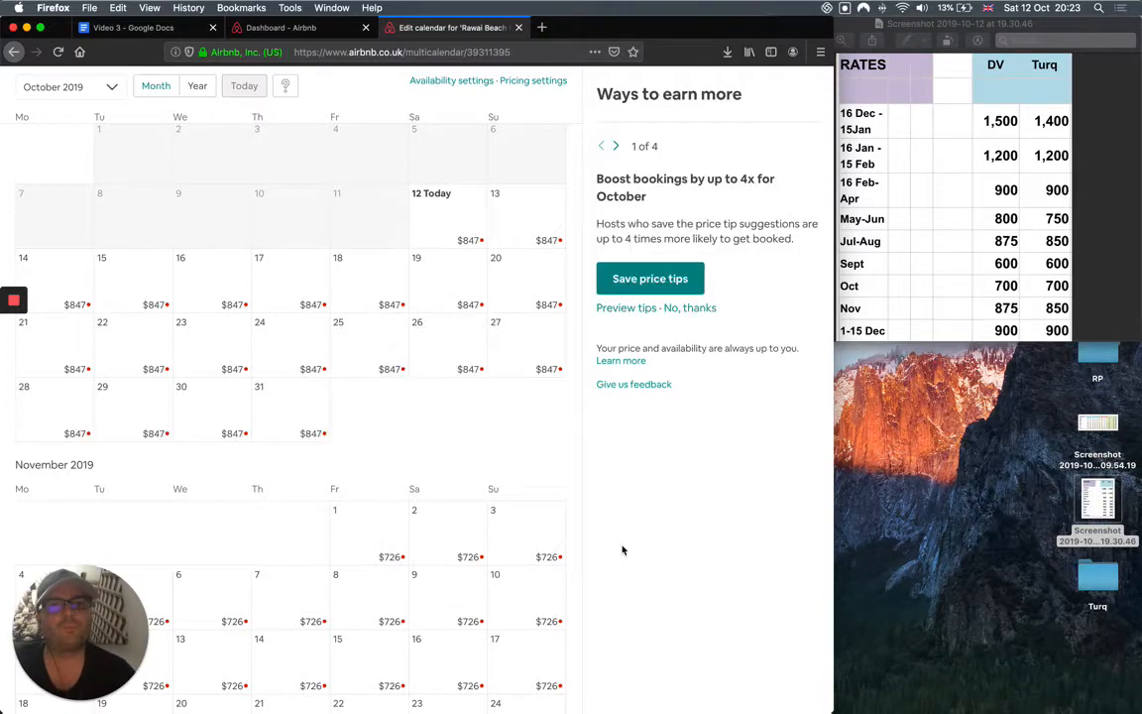
Select 1 to 30 November 2019 in the calendar for editing.
scroll(448, 439, down, 5)
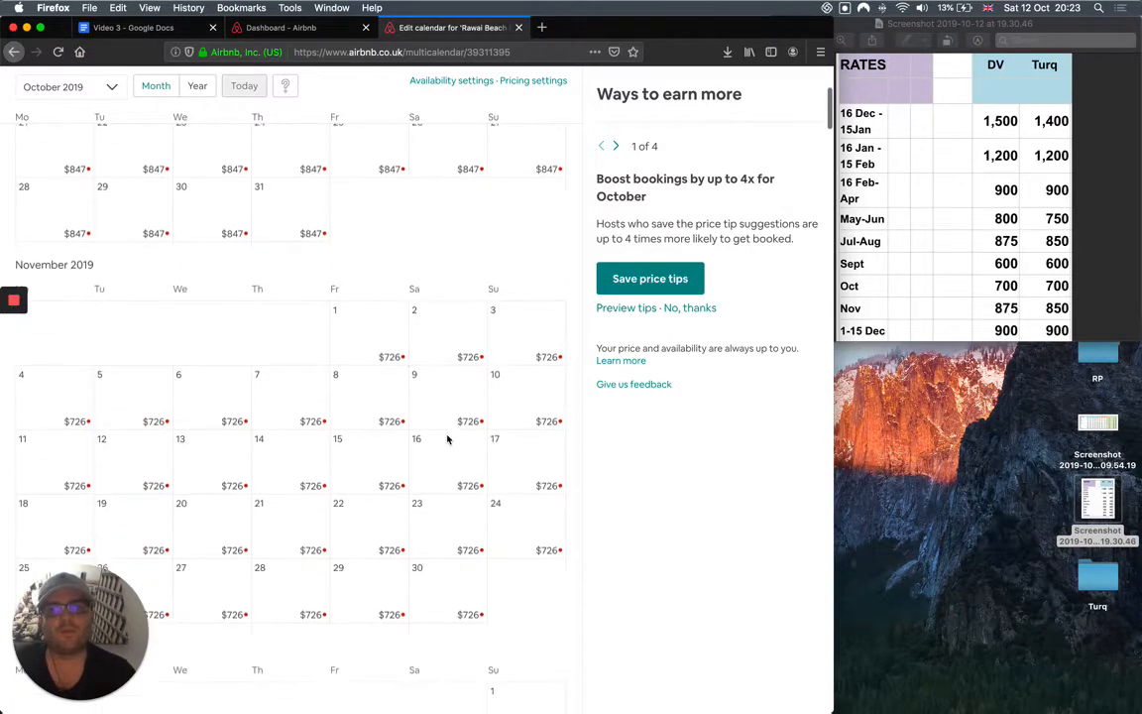
scroll(447, 439, down, 1)
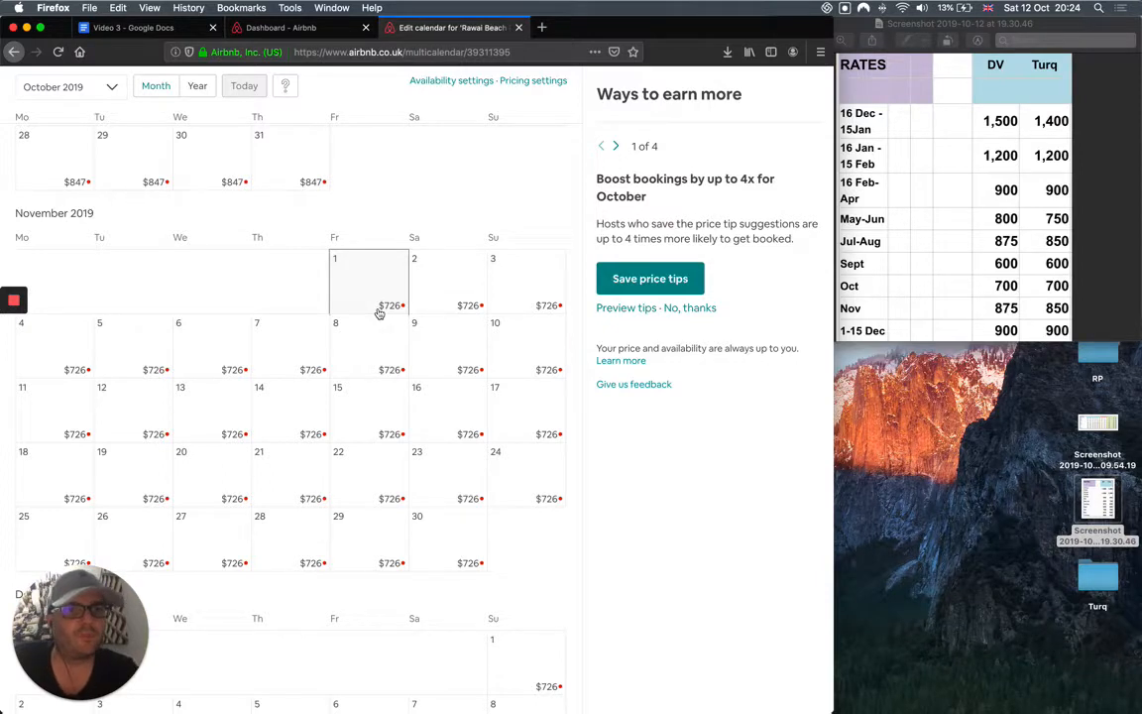
drag(380, 314, 468, 549)
Calculate 21% of the 850 November rate with the calculator widget by dividing by 100 and multiplying by 21.
scroll(972, 358, right, 5)
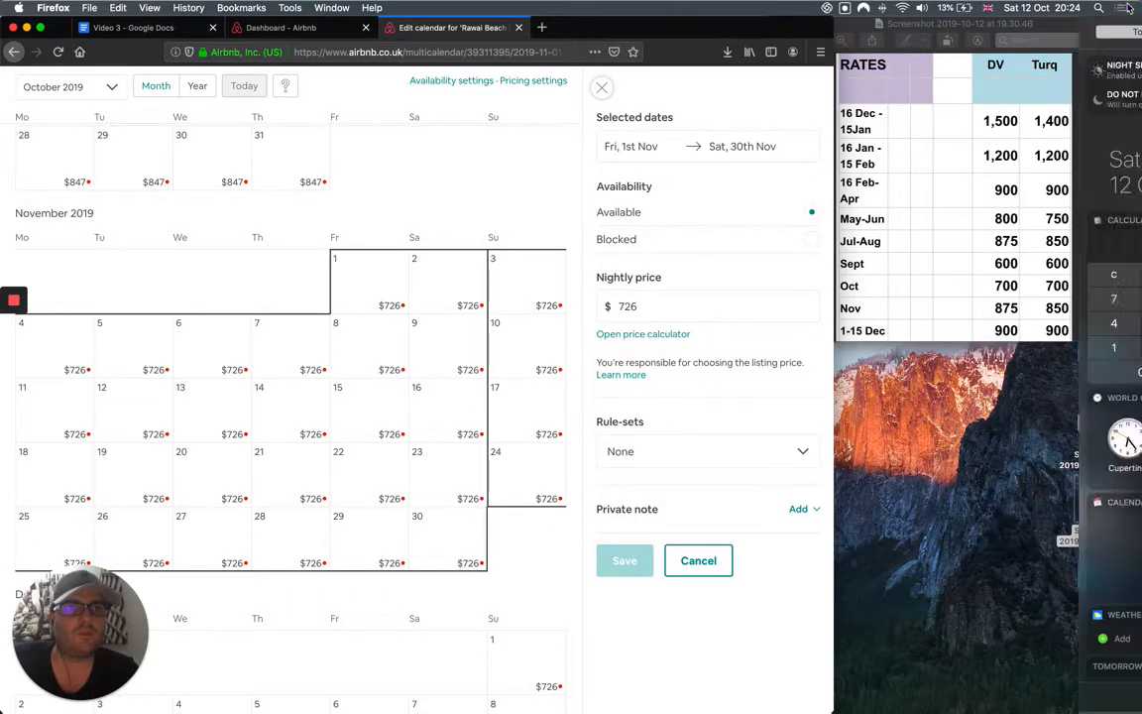
click(995, 301)
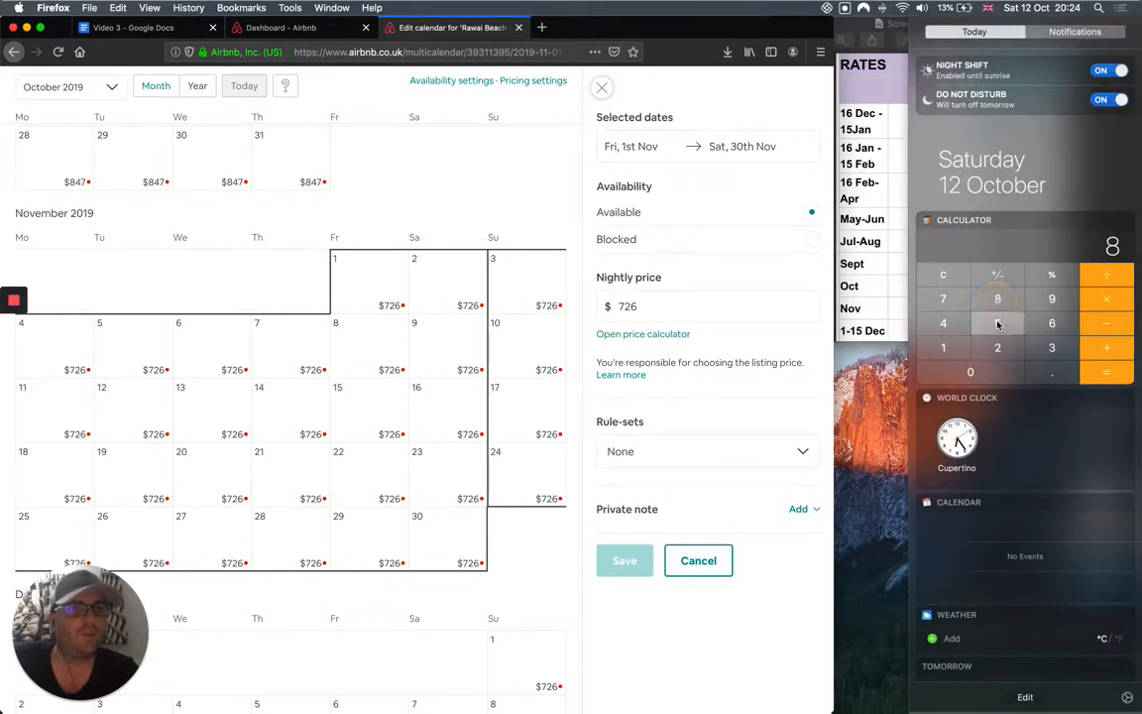
click(997, 324)
click(996, 367)
click(1103, 275)
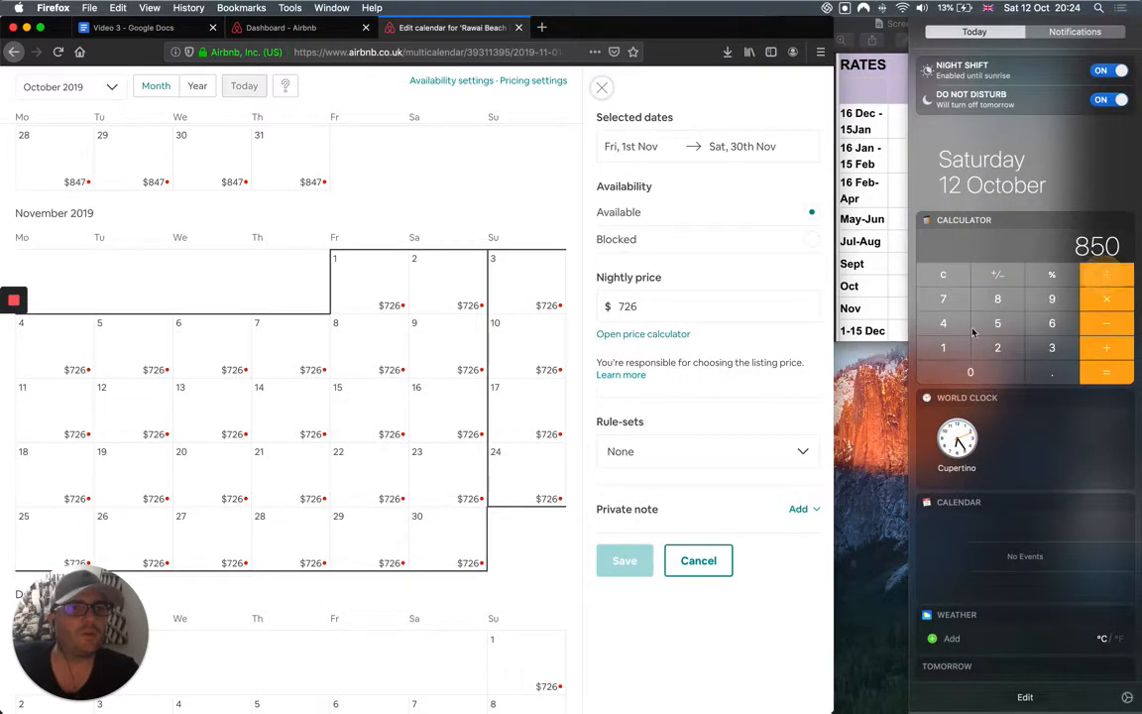
click(939, 347)
click(968, 371)
click(968, 372)
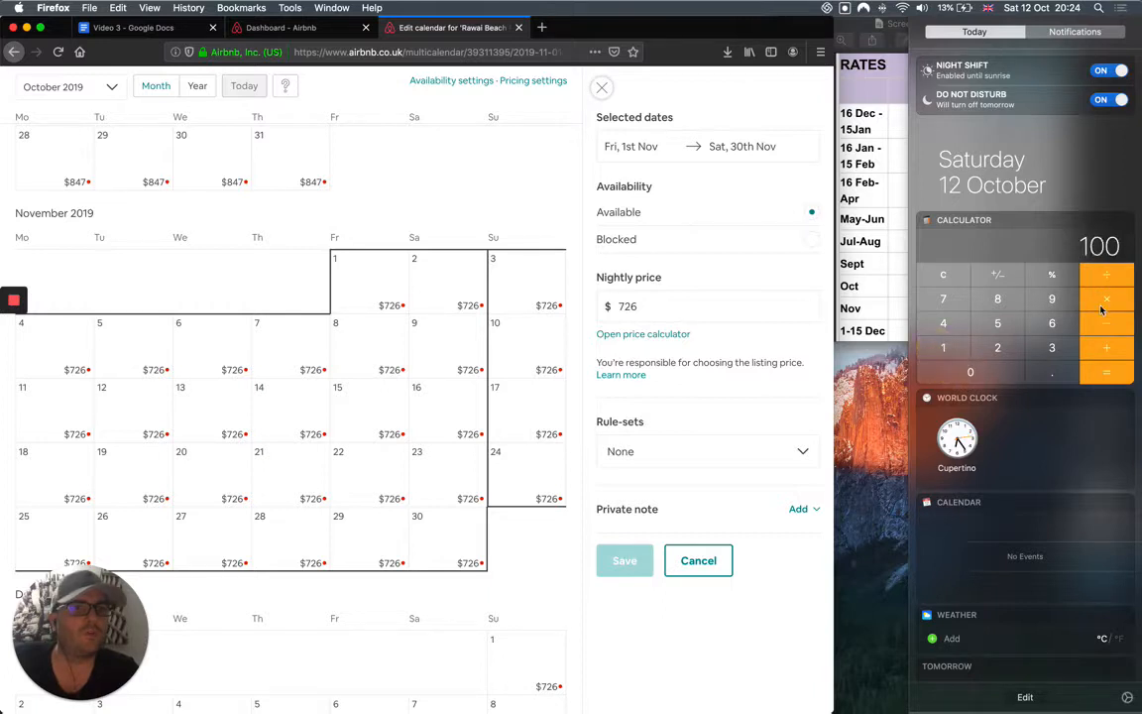
key(Return)
click(1001, 345)
click(947, 346)
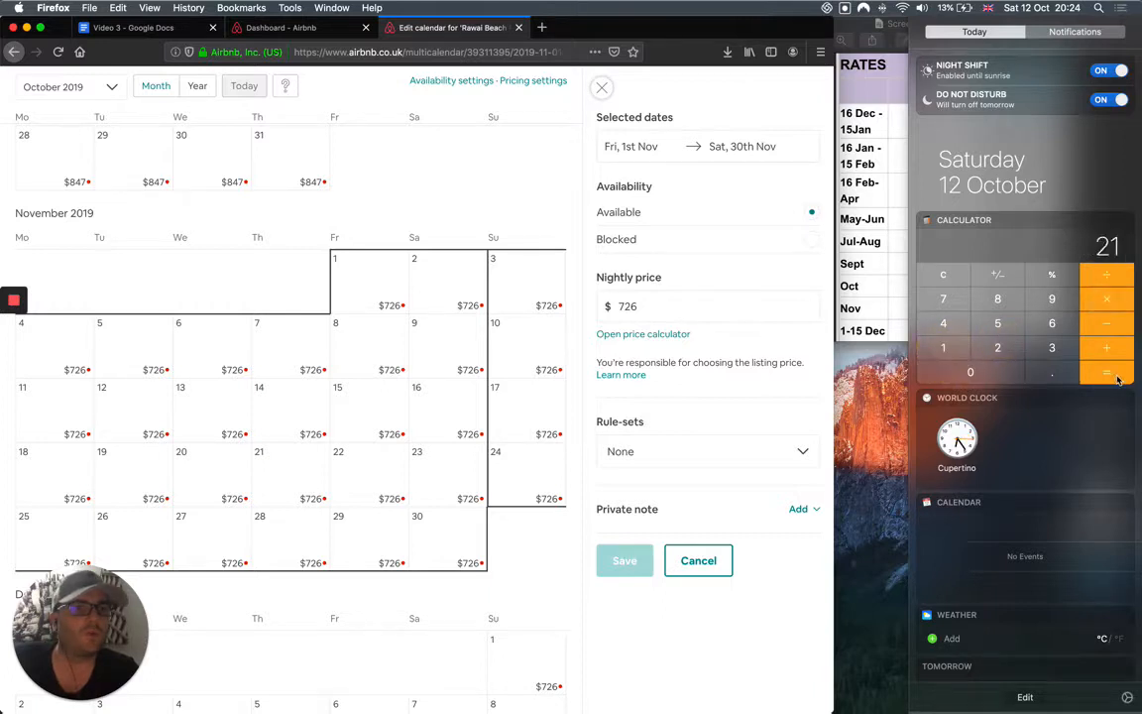
click(1115, 377)
Add the 850 base rate to the calculated November markup.
click(1108, 346)
click(997, 298)
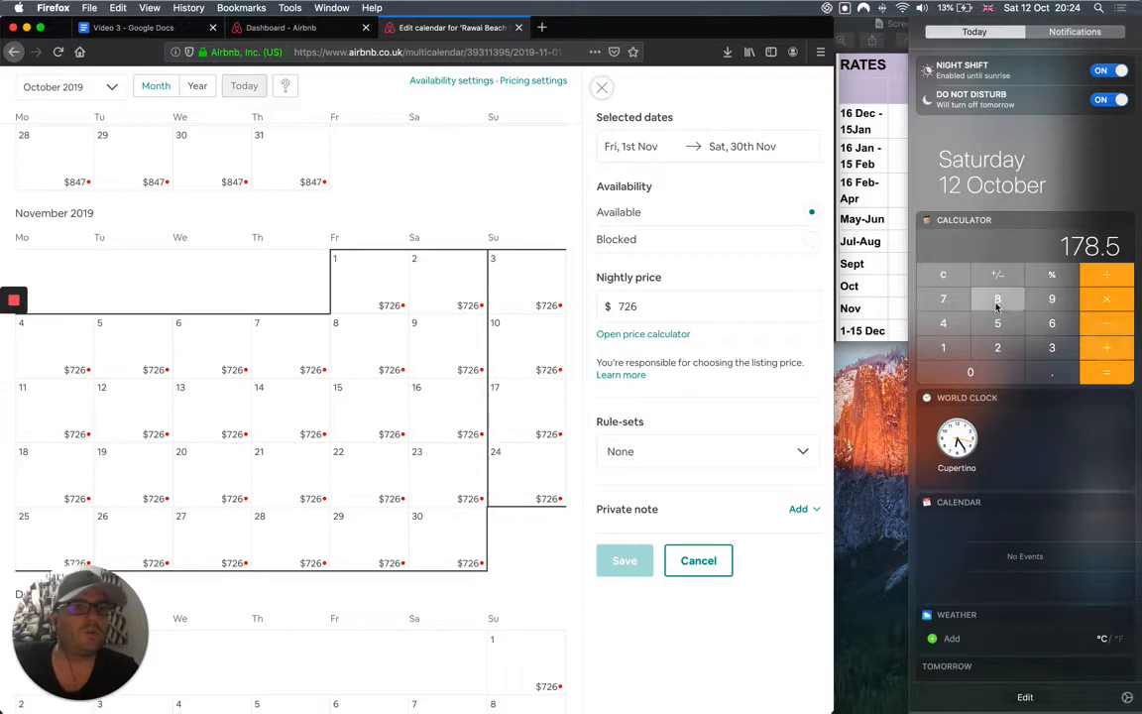
click(997, 323)
click(996, 366)
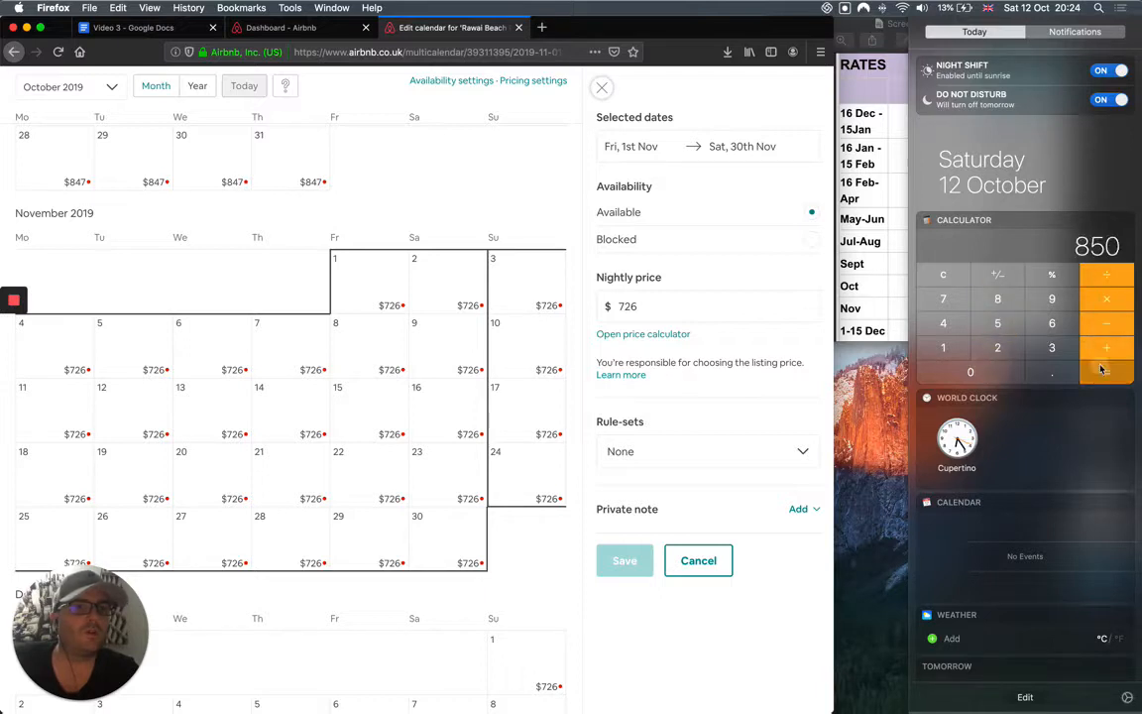
key(Return)
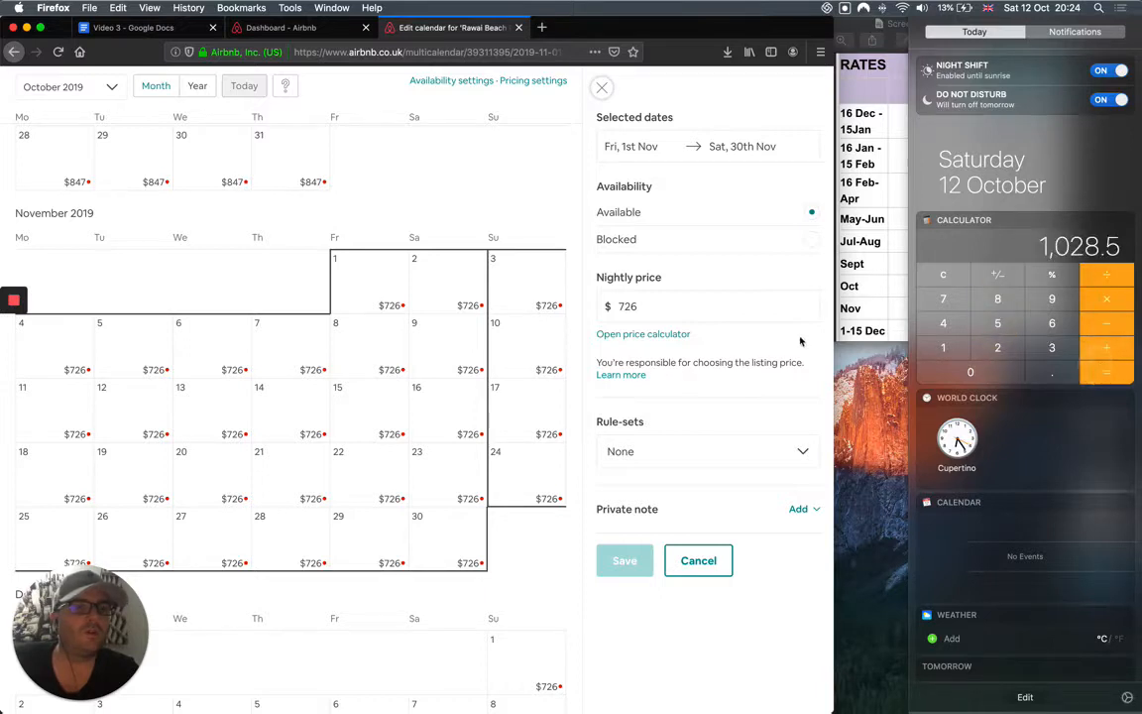
Set the nightly price for 1 to 30 November to $1028 and save it.
click(657, 309)
double_click(658, 311)
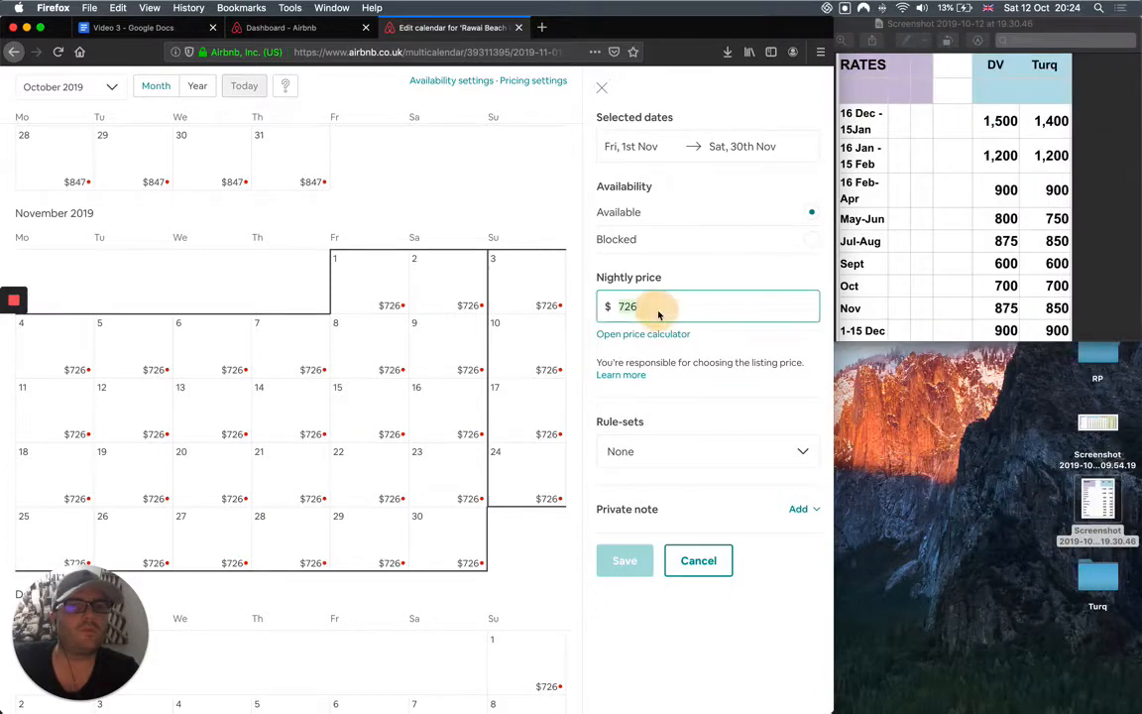
text(1028)
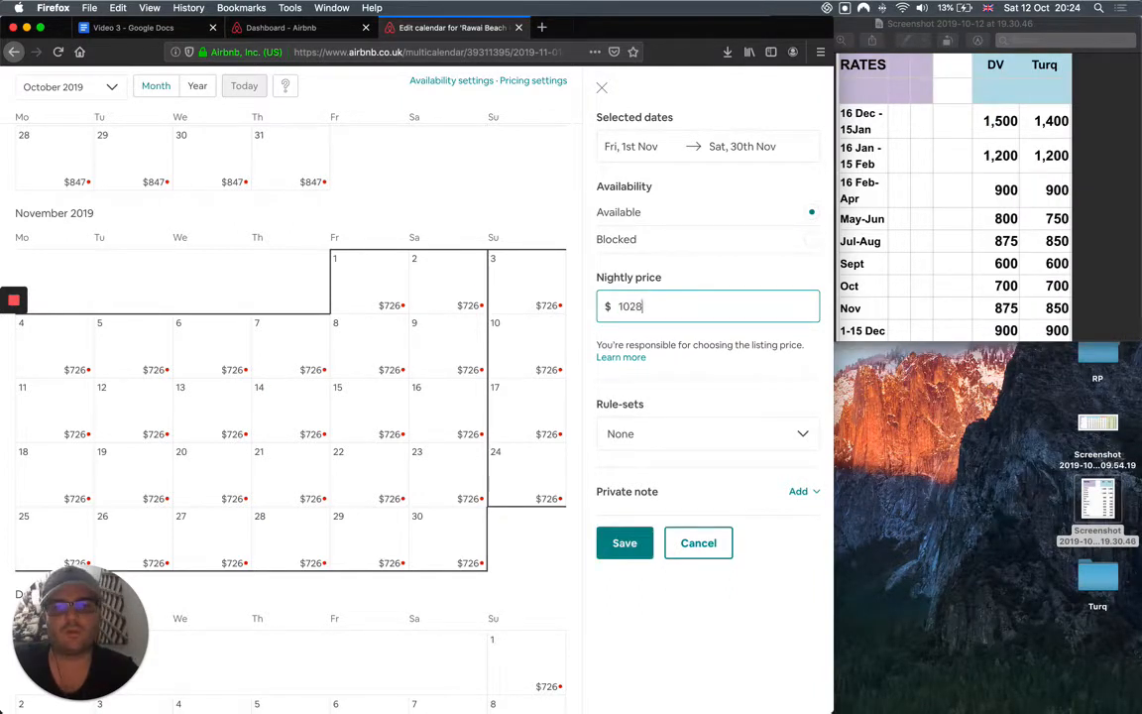
click(622, 543)
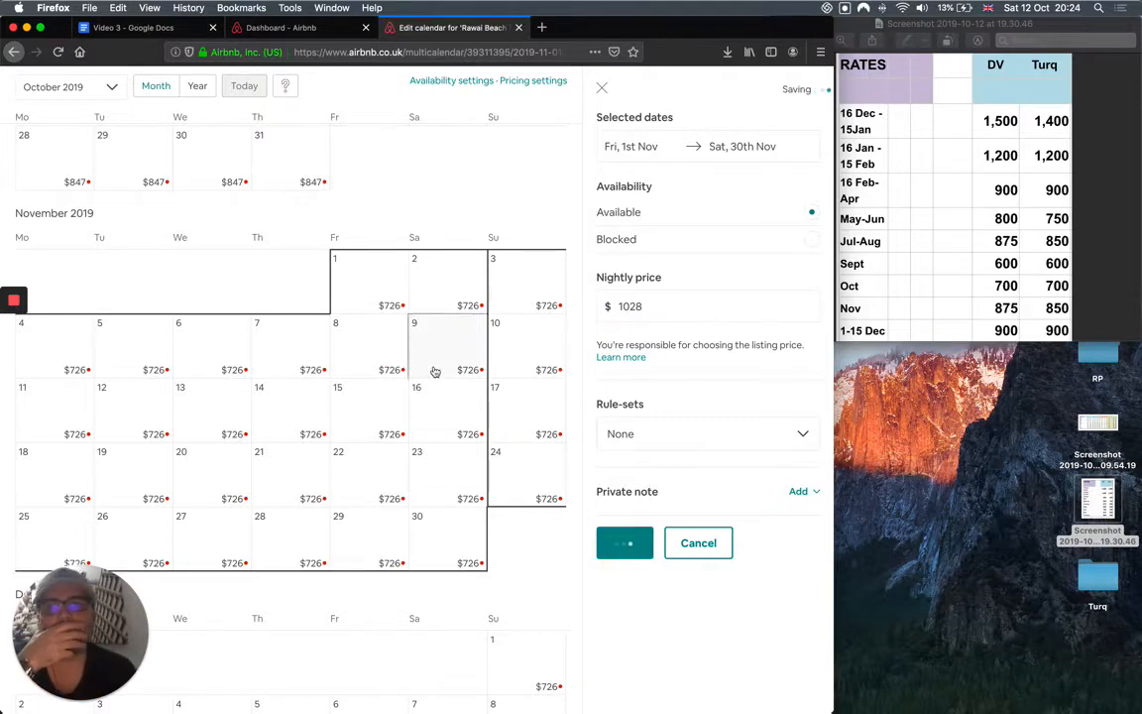
Select 1 to 15 December 2019 in the calendar for editing and bring up the calculator widget.
scroll(434, 371, down, 5)
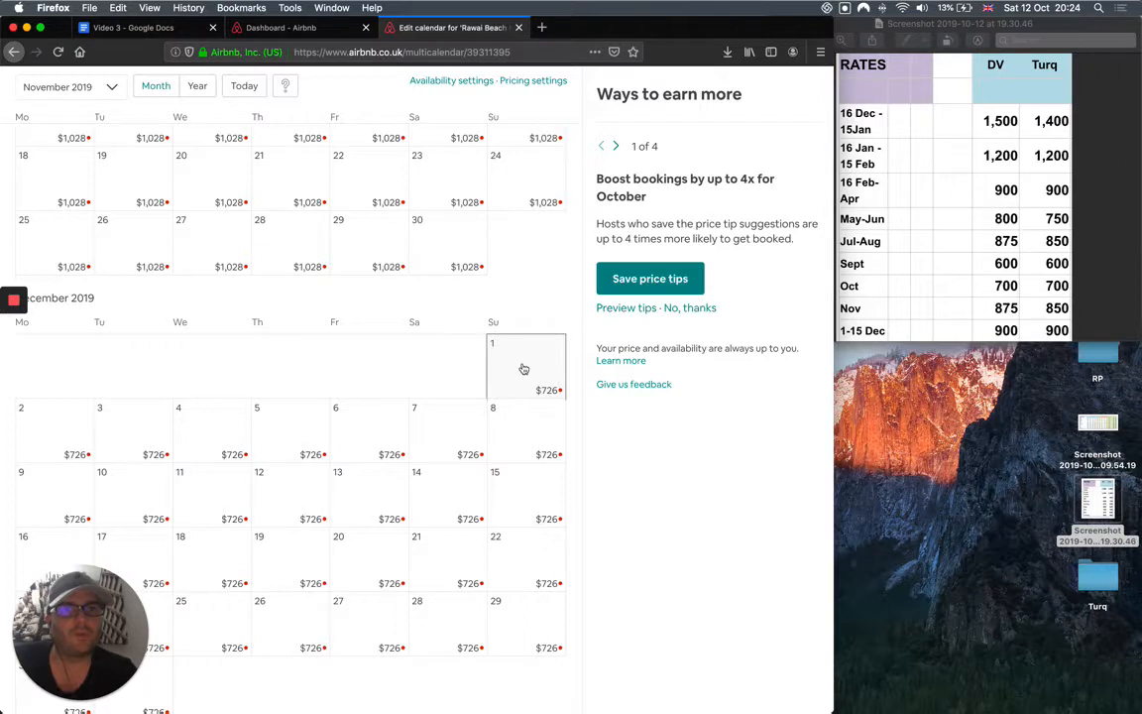
drag(523, 375, 530, 499)
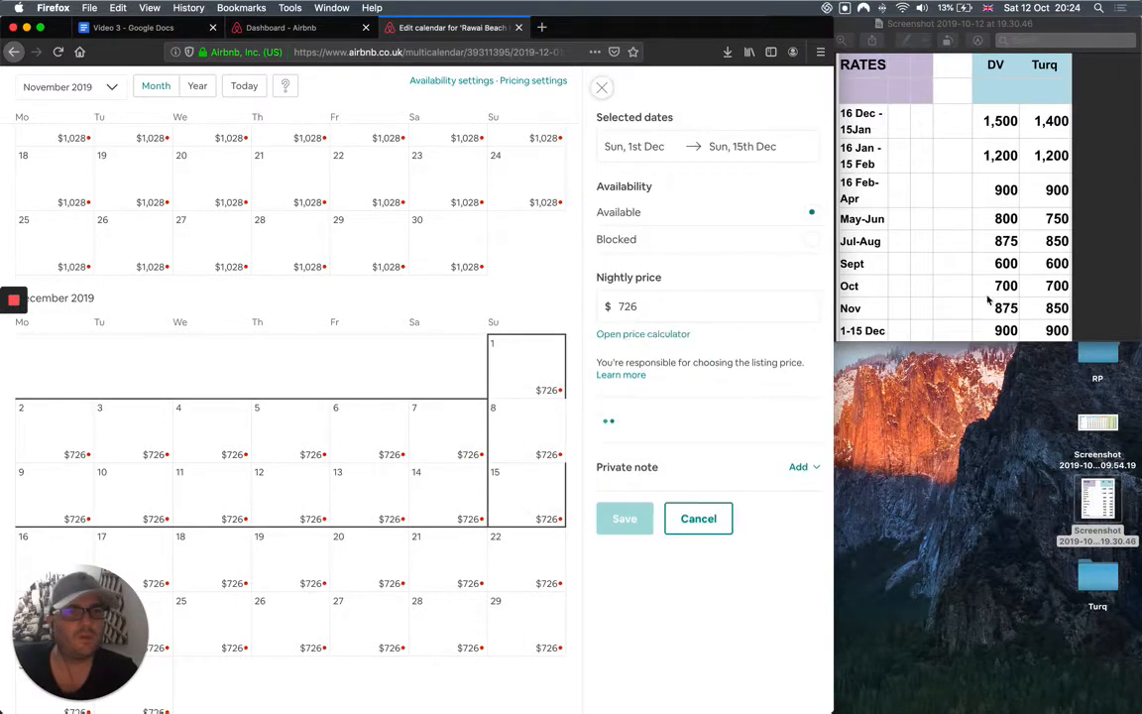
click(1121, 8)
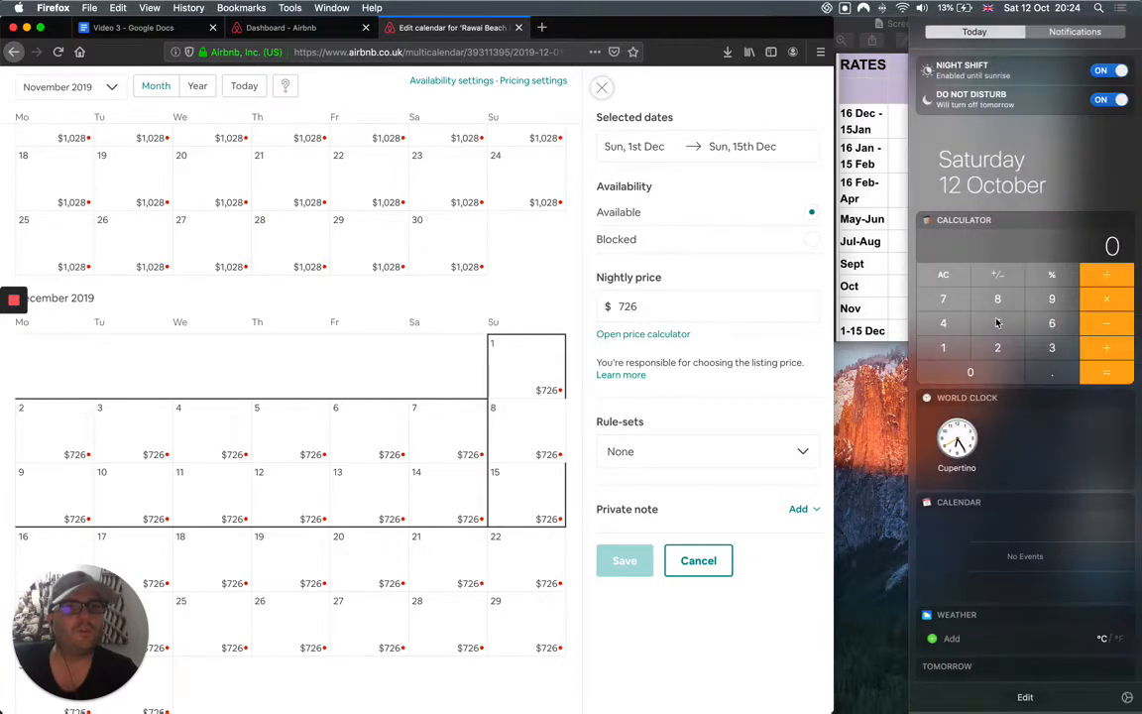
click(1044, 297)
click(991, 373)
click(991, 373)
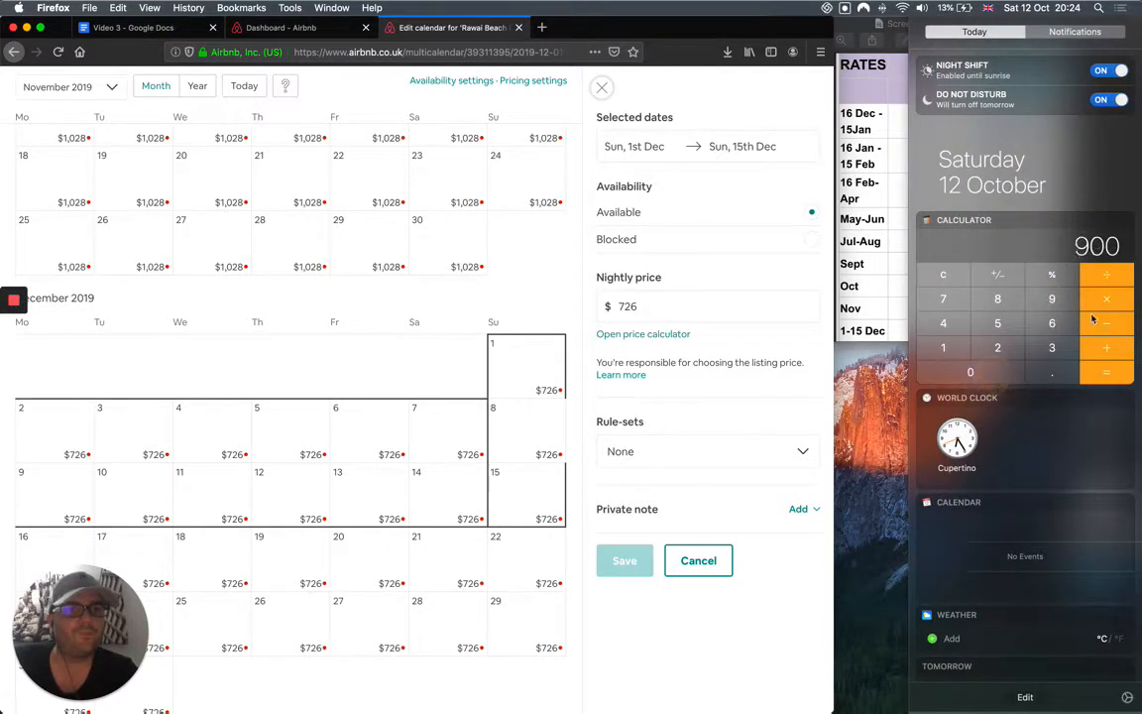
click(1106, 278)
click(942, 323)
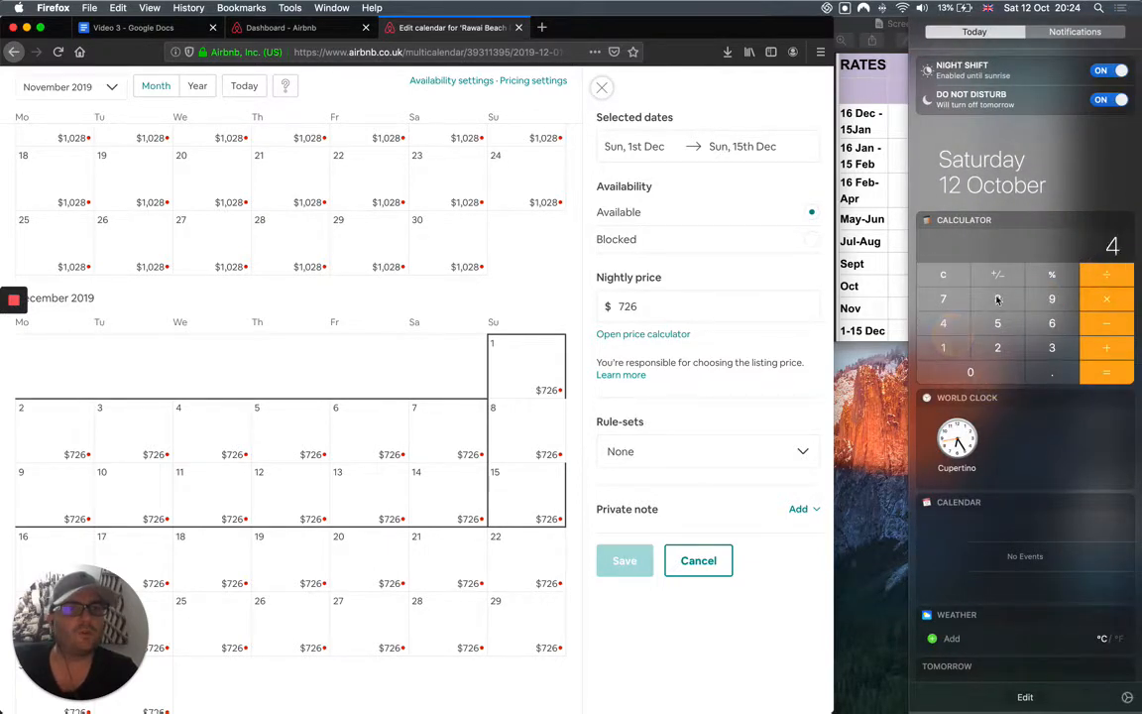
click(954, 278)
Calculate 21% of the 900 rate for 1 to 15 December by dividing by 100 and multiplying by 21.
click(1049, 298)
click(970, 372)
click(970, 372)
click(1103, 285)
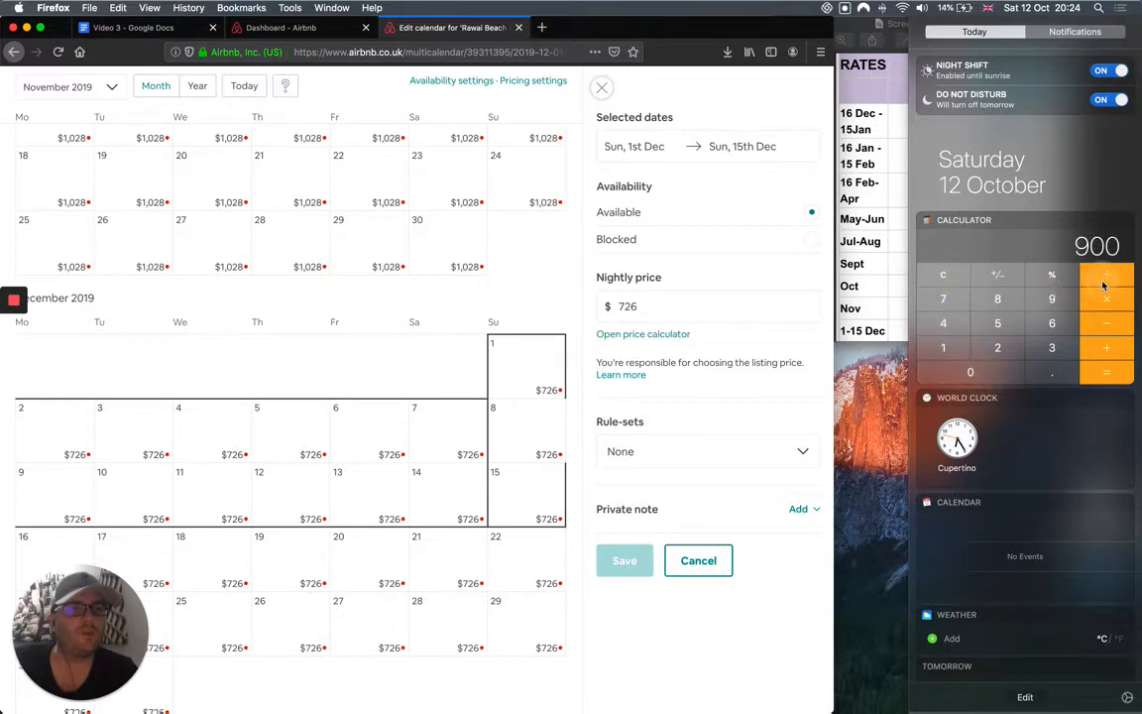
click(961, 347)
click(964, 370)
click(964, 370)
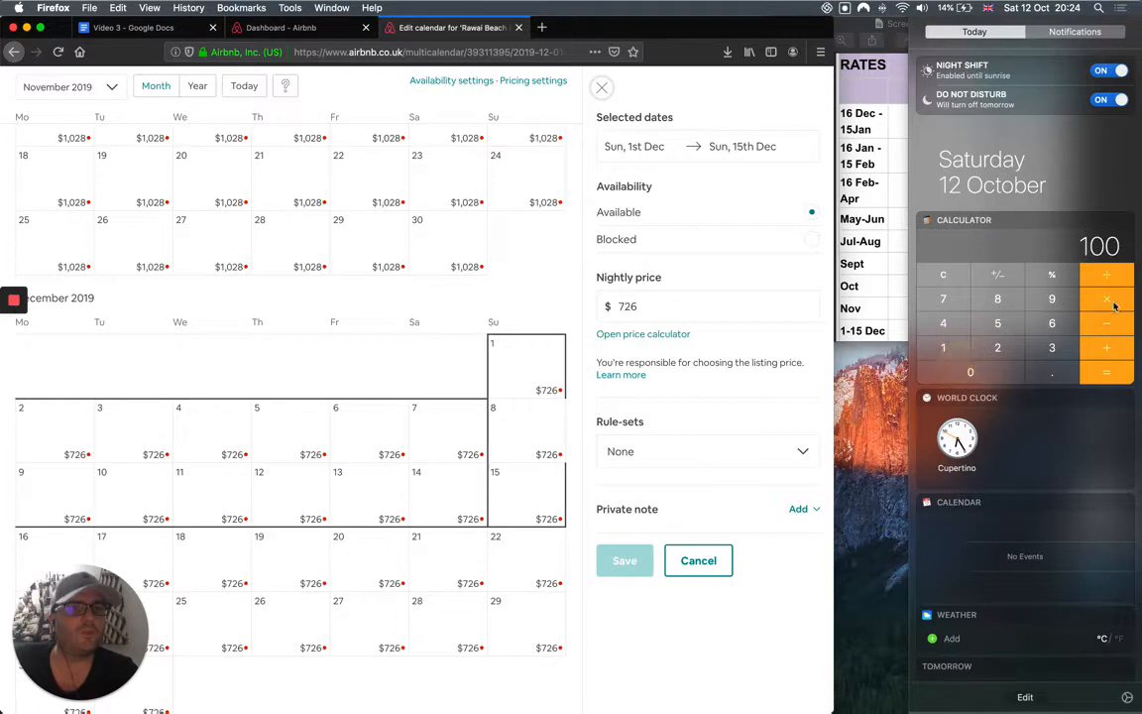
click(1113, 304)
click(994, 344)
click(947, 345)
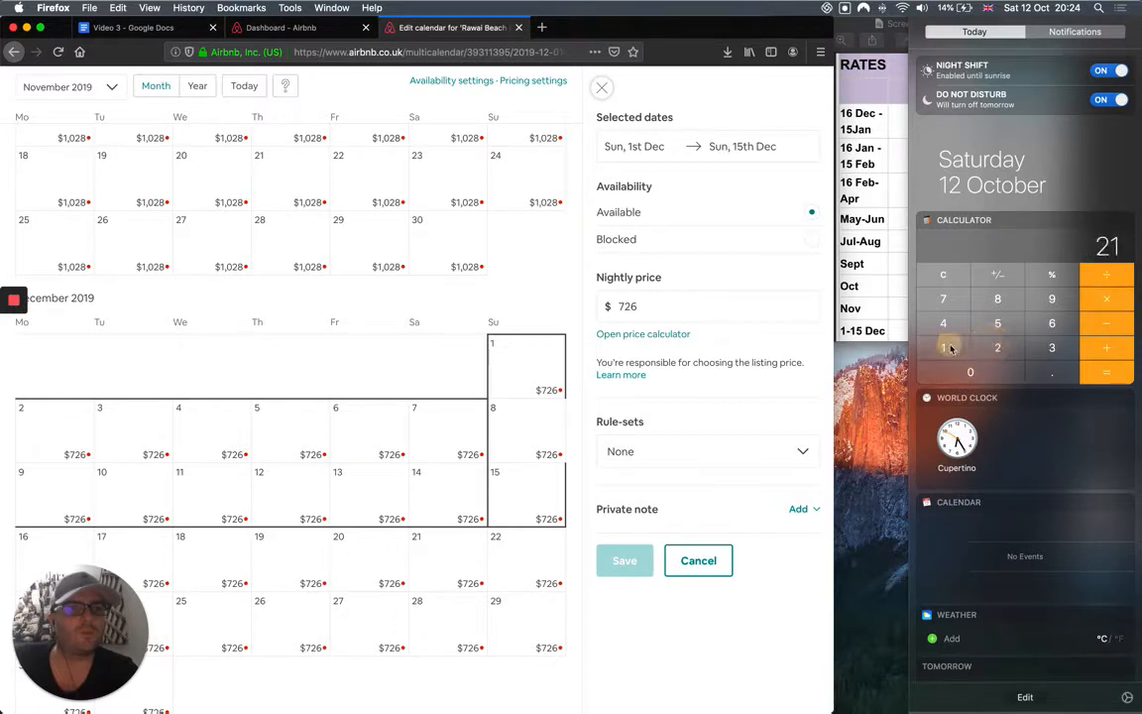
Add the 900 base rate to the calculated markup for 1 to 15 December.
click(1107, 355)
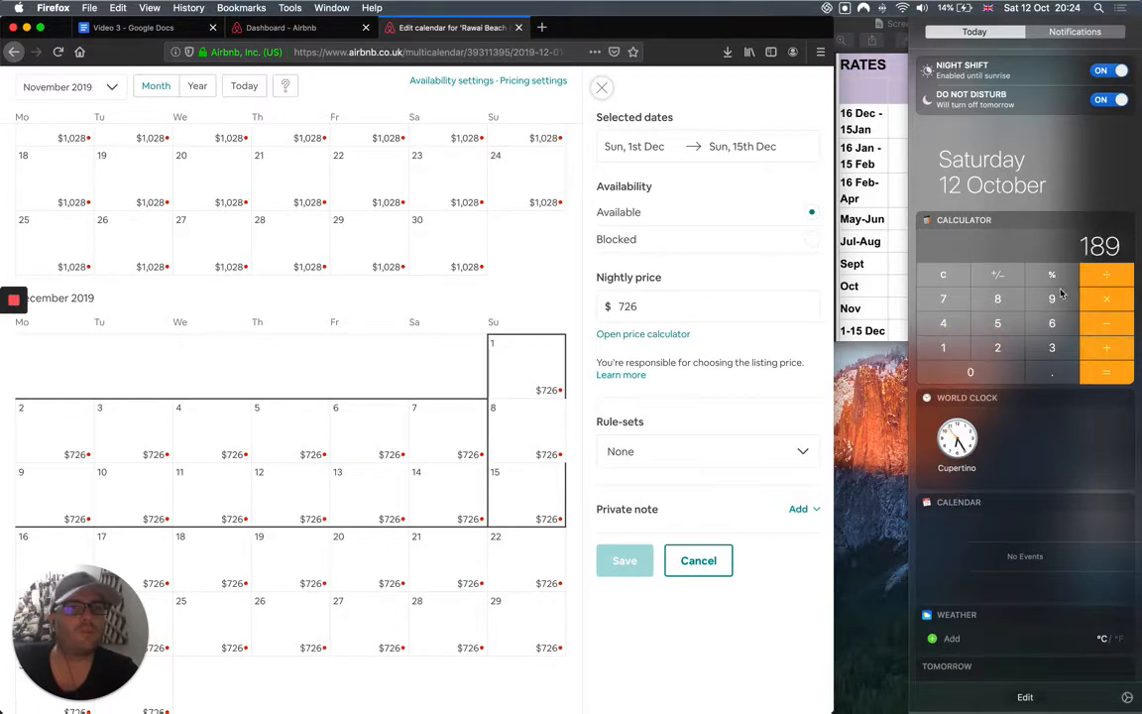
click(1052, 299)
click(985, 368)
click(984, 369)
click(1108, 371)
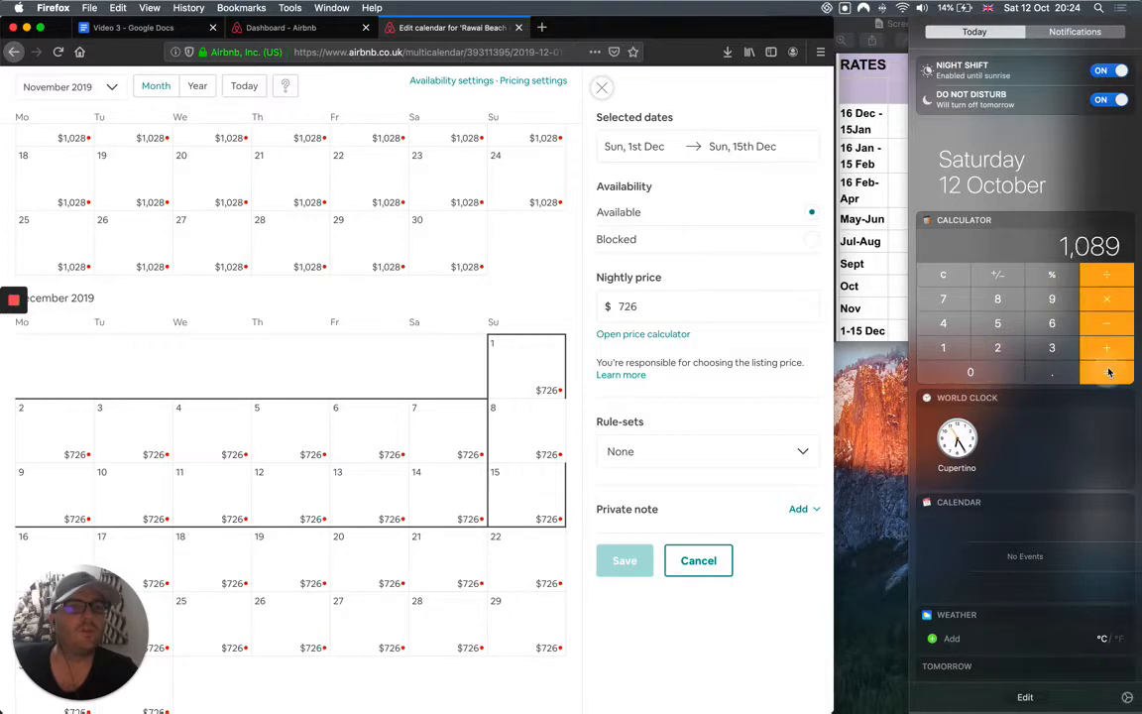
Set the nightly price for 1 to 15 December to $1089 and save it.
click(734, 306)
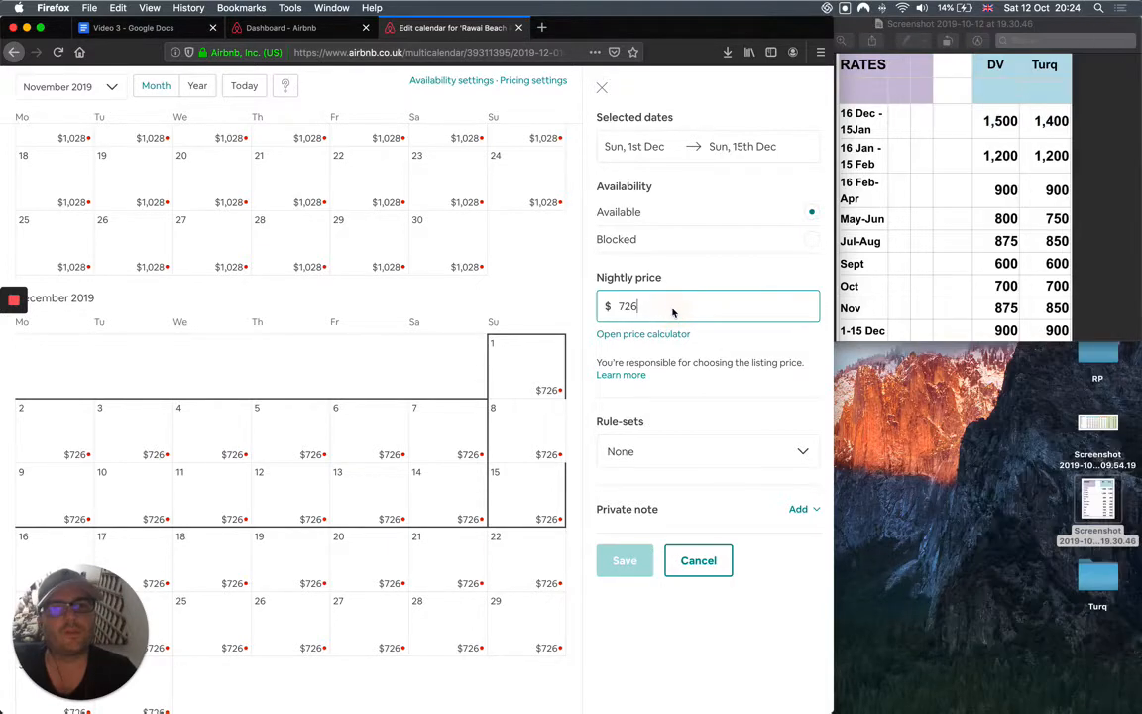
double_click(674, 309)
text(10)
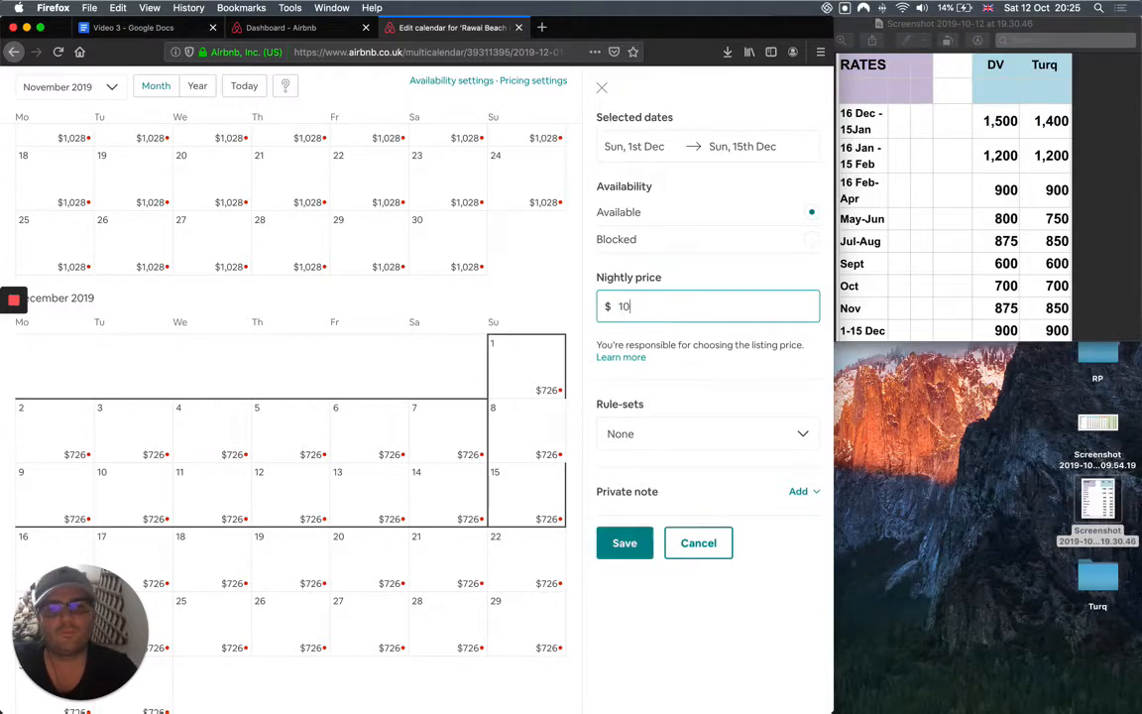
text(89)
click(613, 543)
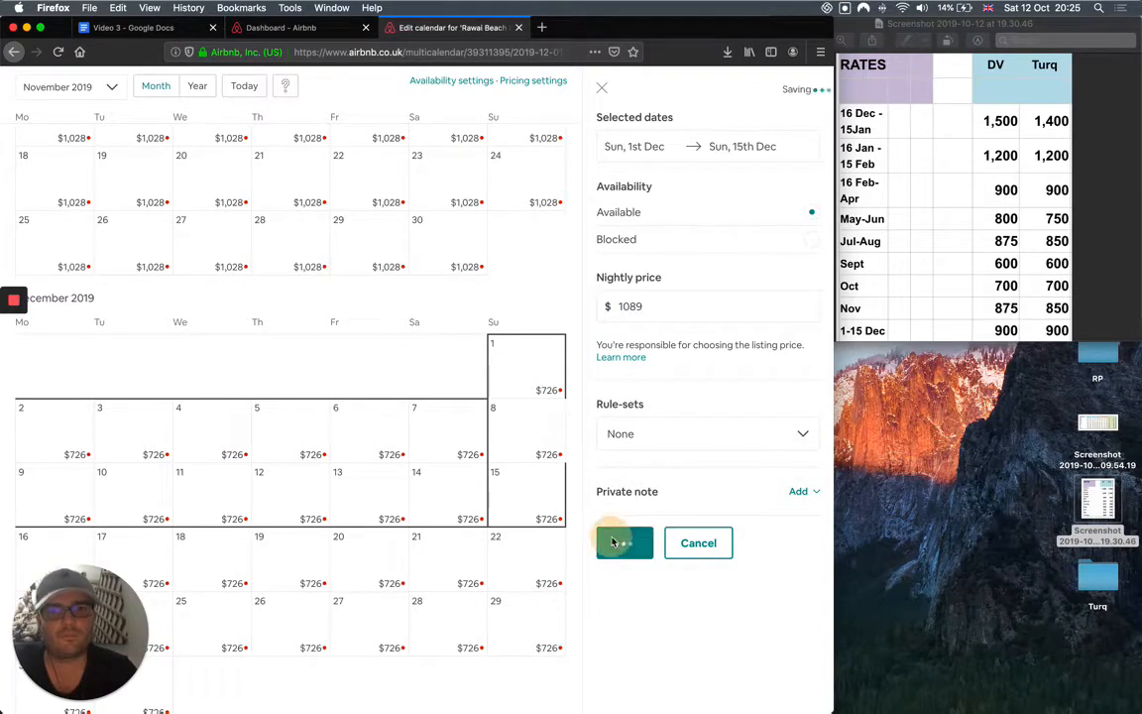
Select 16 December 2019 to 15 January 2020 as the date range for editing.
scroll(260, 401, down, 2)
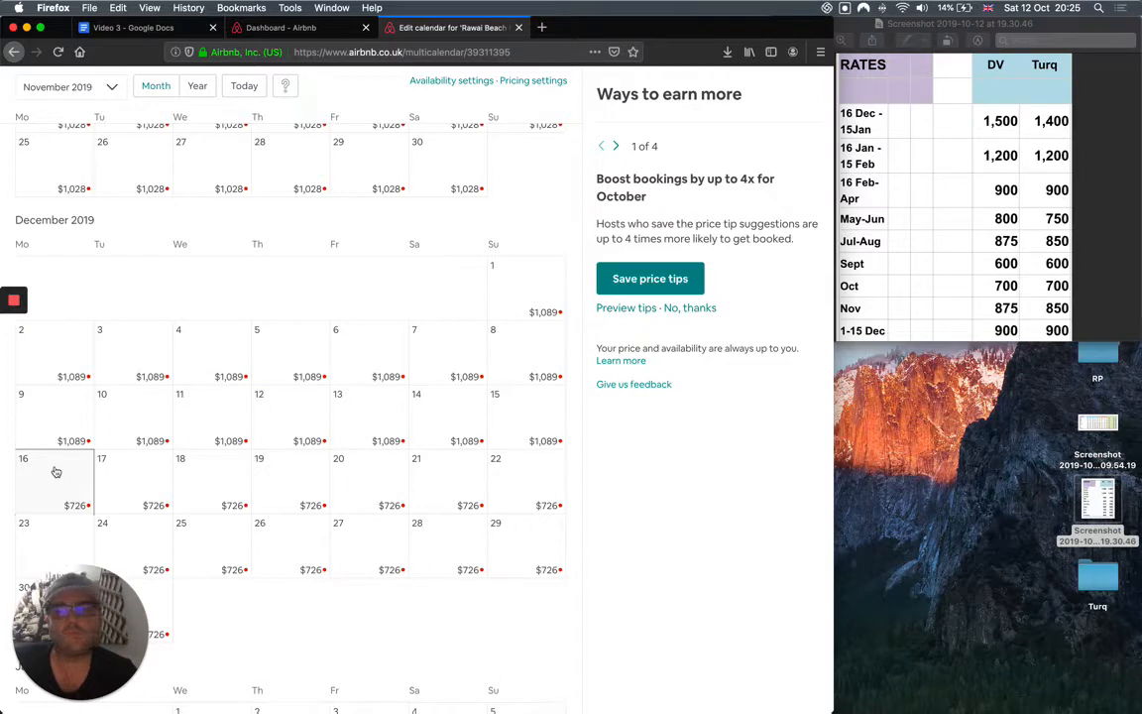
click(55, 472)
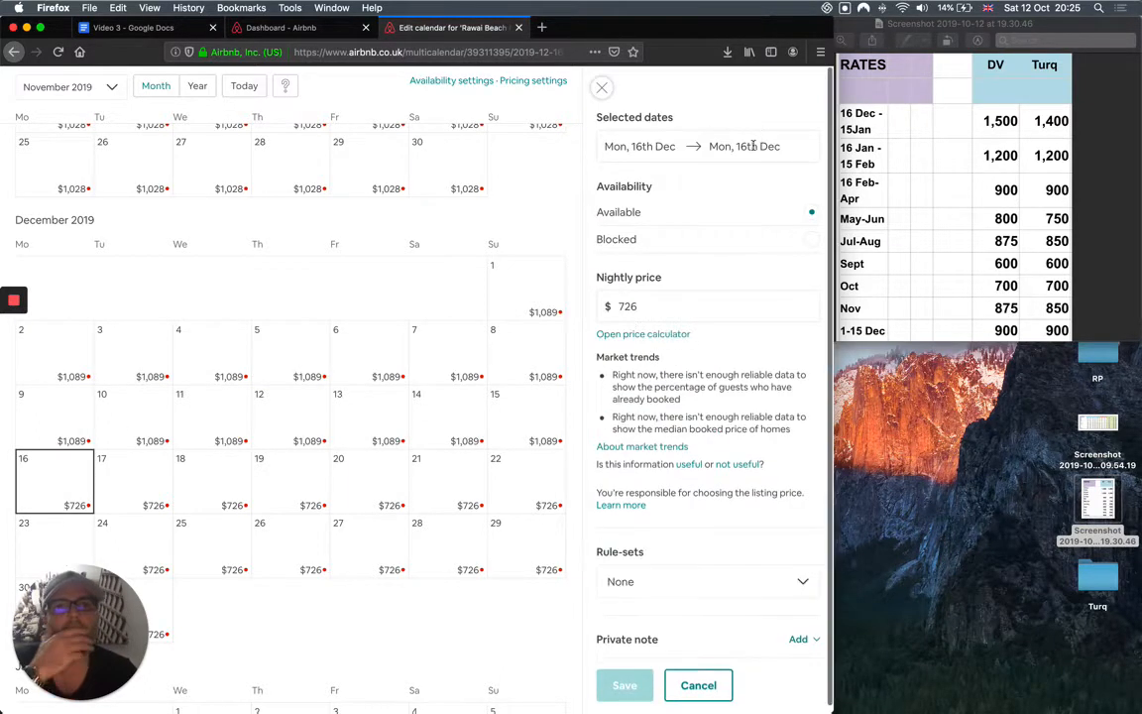
click(754, 146)
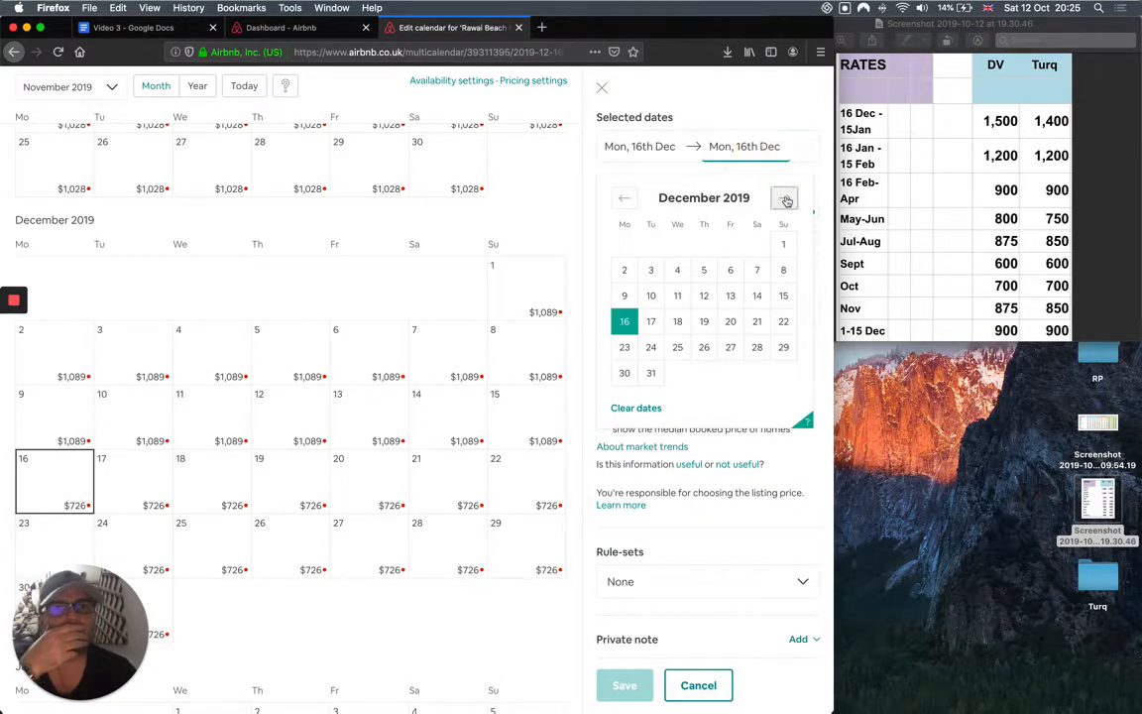
click(783, 199)
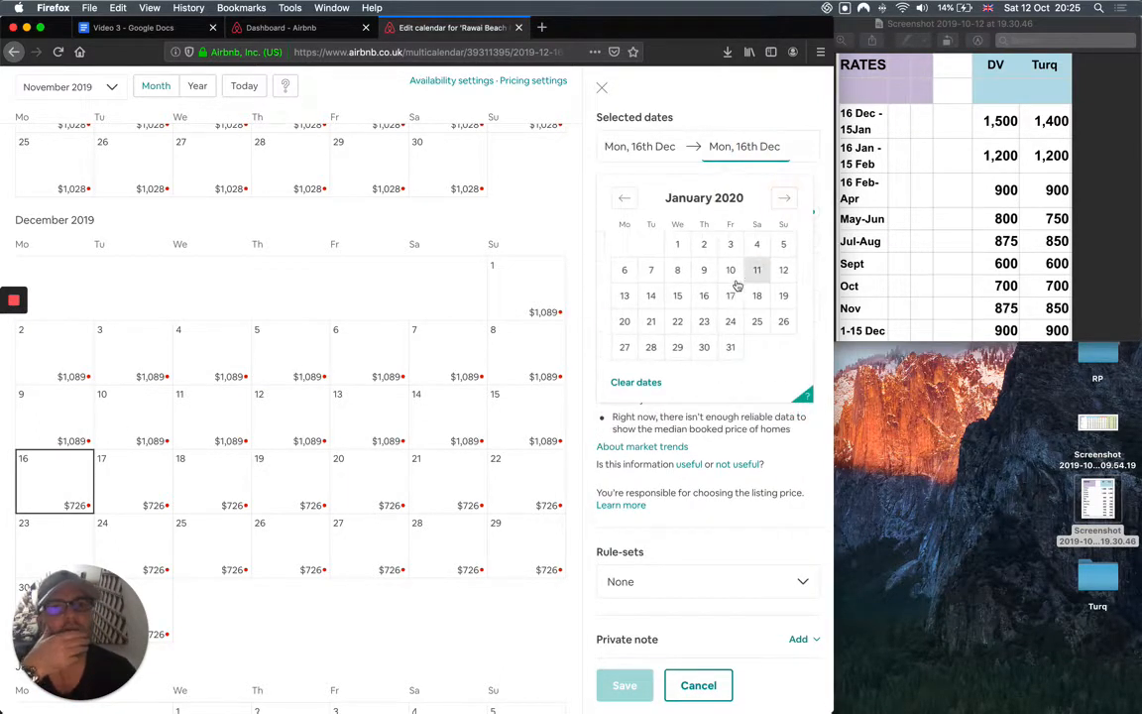
click(678, 295)
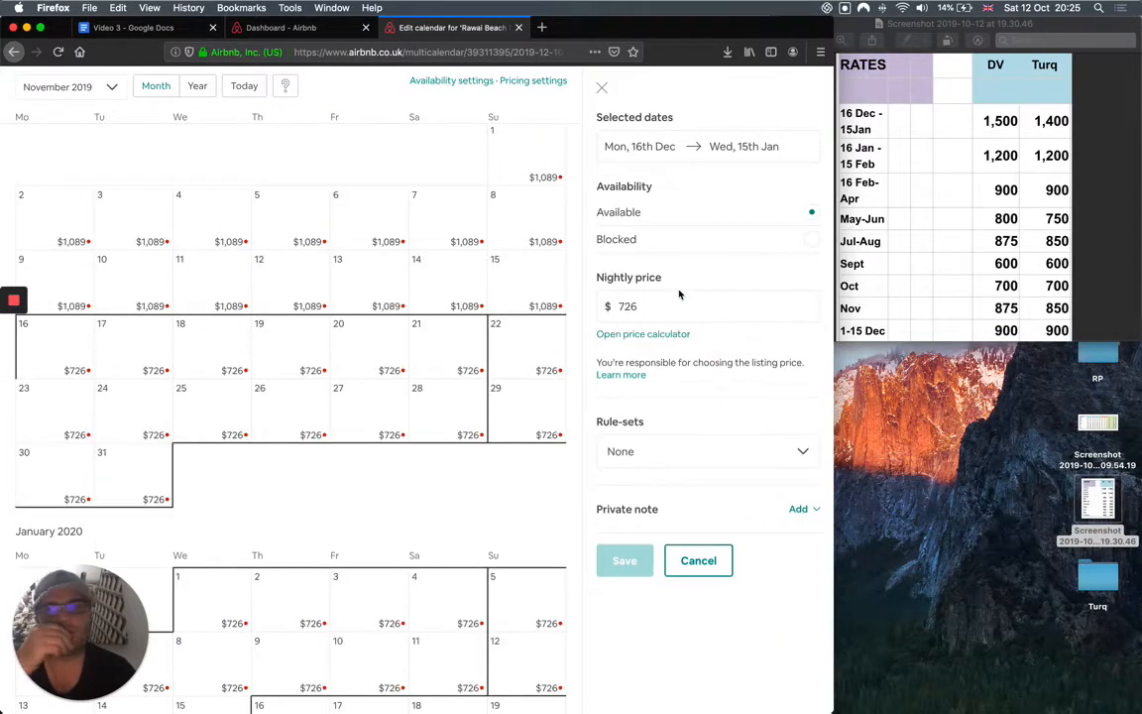
Calculate 21% of the 1400 rate for 16 December to 15 January with the calculator widget, dividing by 100 and multiplying by 21.
click(626, 309)
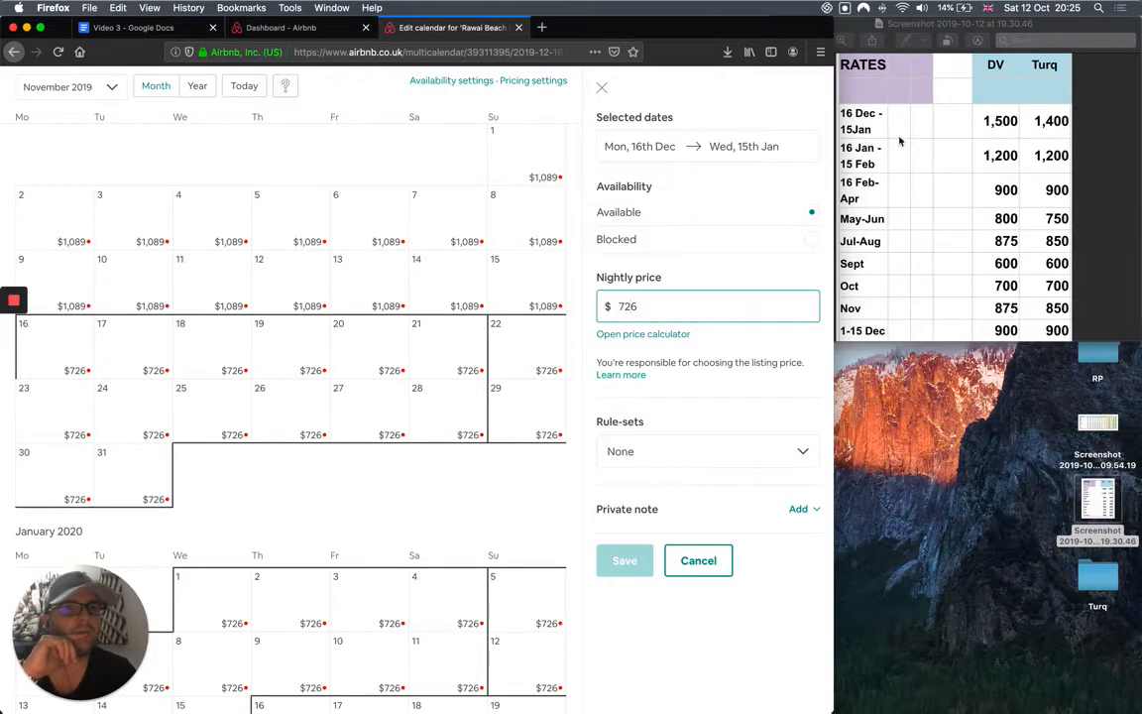
click(1125, 7)
click(941, 346)
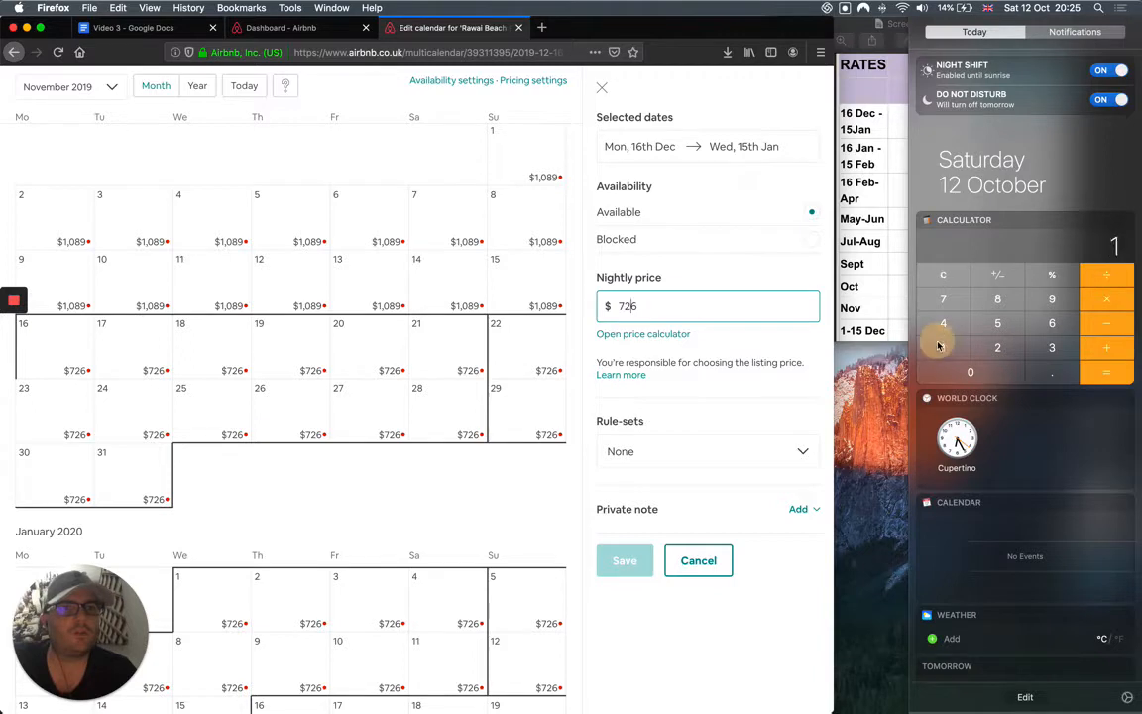
click(941, 324)
click(951, 370)
click(951, 370)
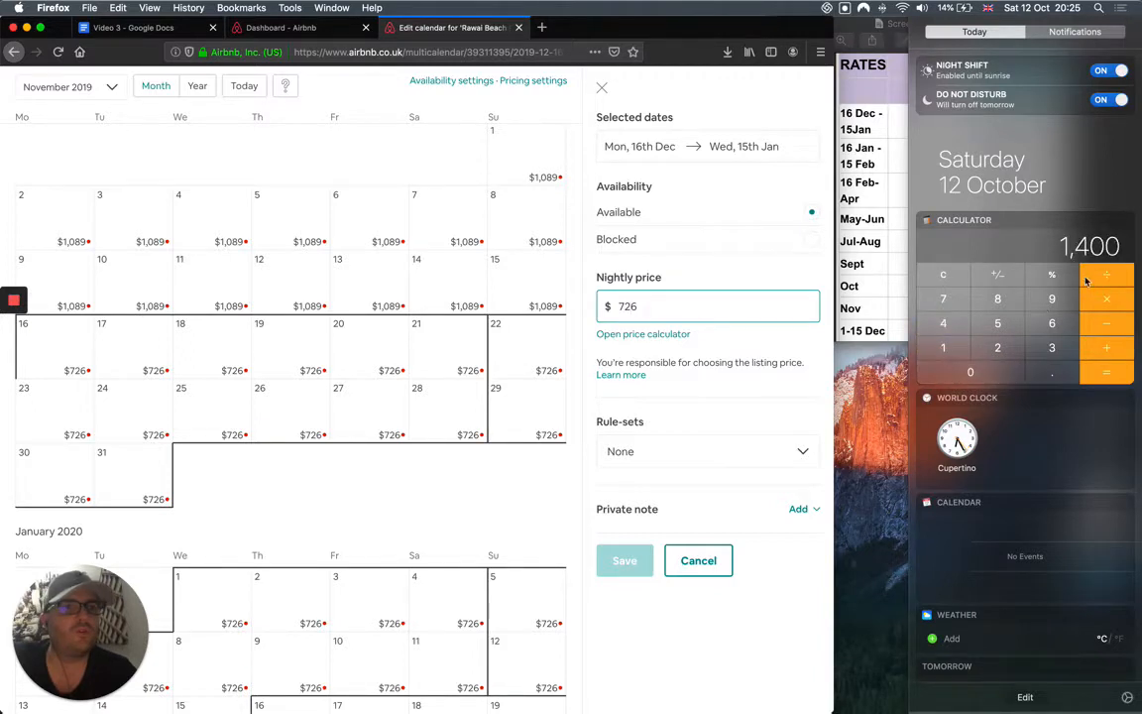
click(1102, 274)
click(949, 348)
click(954, 370)
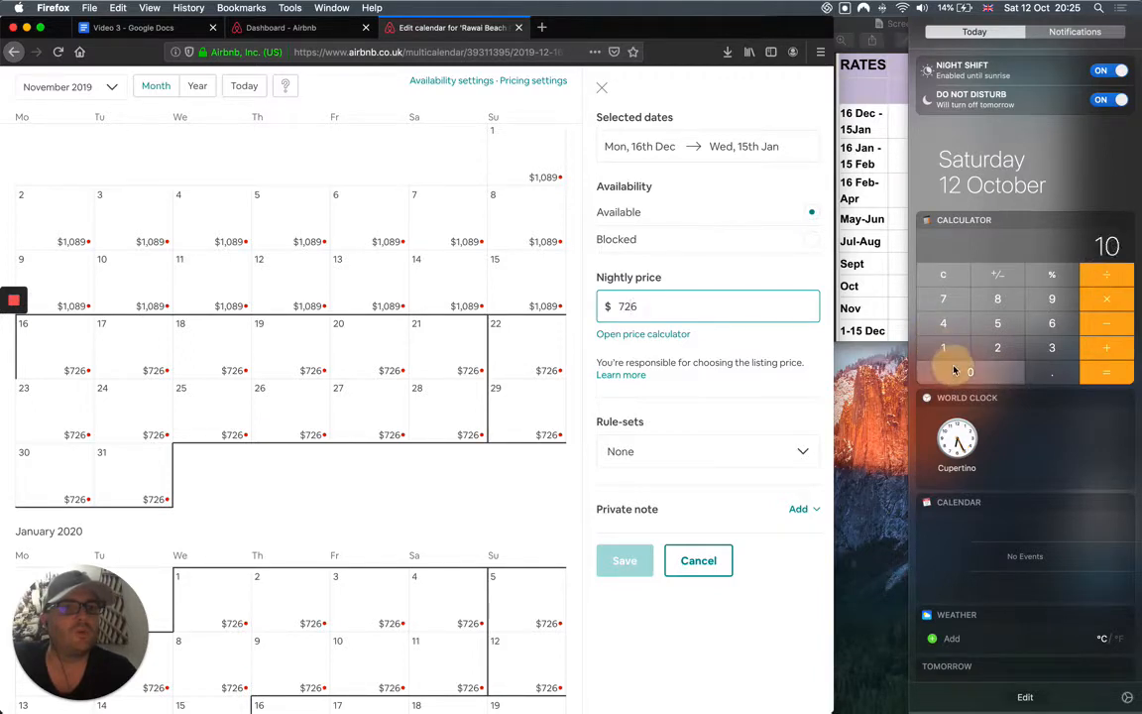
click(953, 371)
click(1090, 301)
click(999, 348)
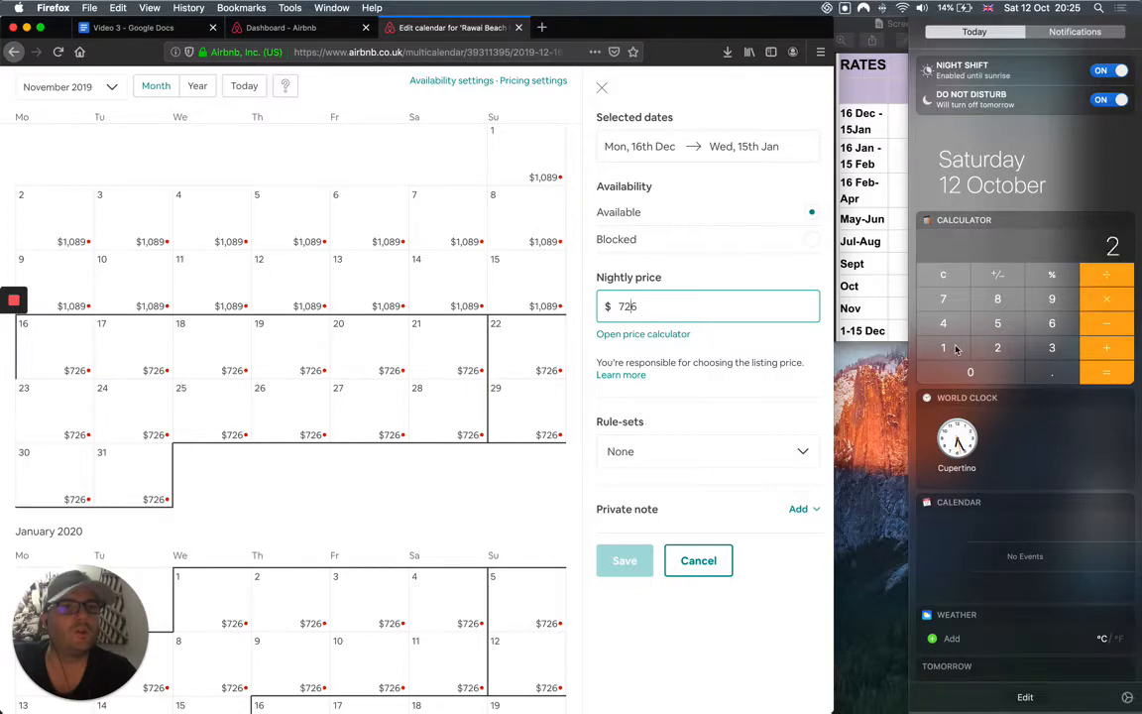
click(955, 348)
click(1115, 376)
Add the 1400 base rate to the calculated markup for 16 December to 15 January.
click(1103, 347)
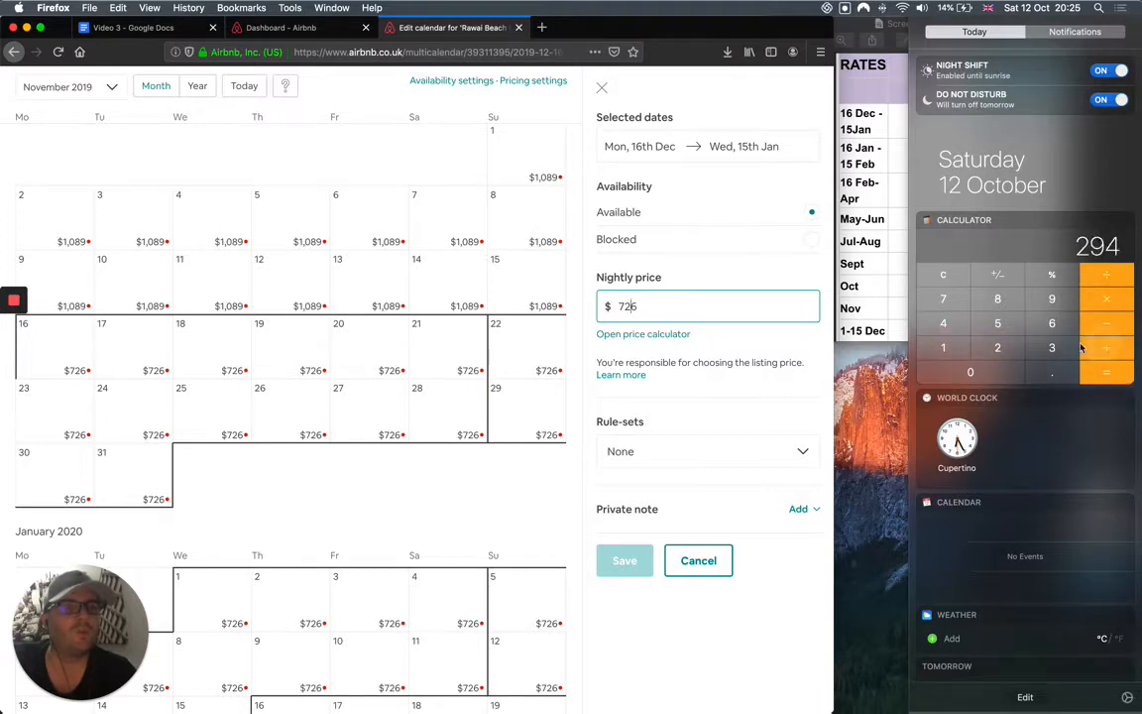
click(947, 347)
click(945, 323)
click(955, 369)
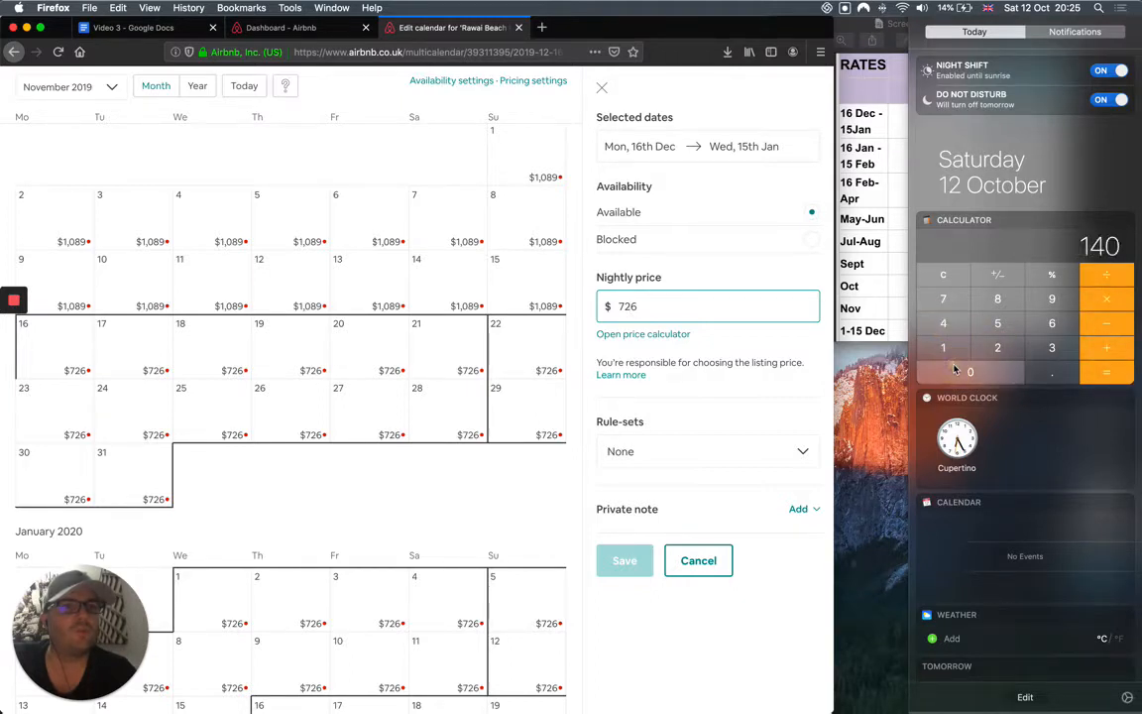
click(954, 369)
click(1094, 377)
Set the nightly price for 16 December to 15 January to $1694 and save it.
click(693, 306)
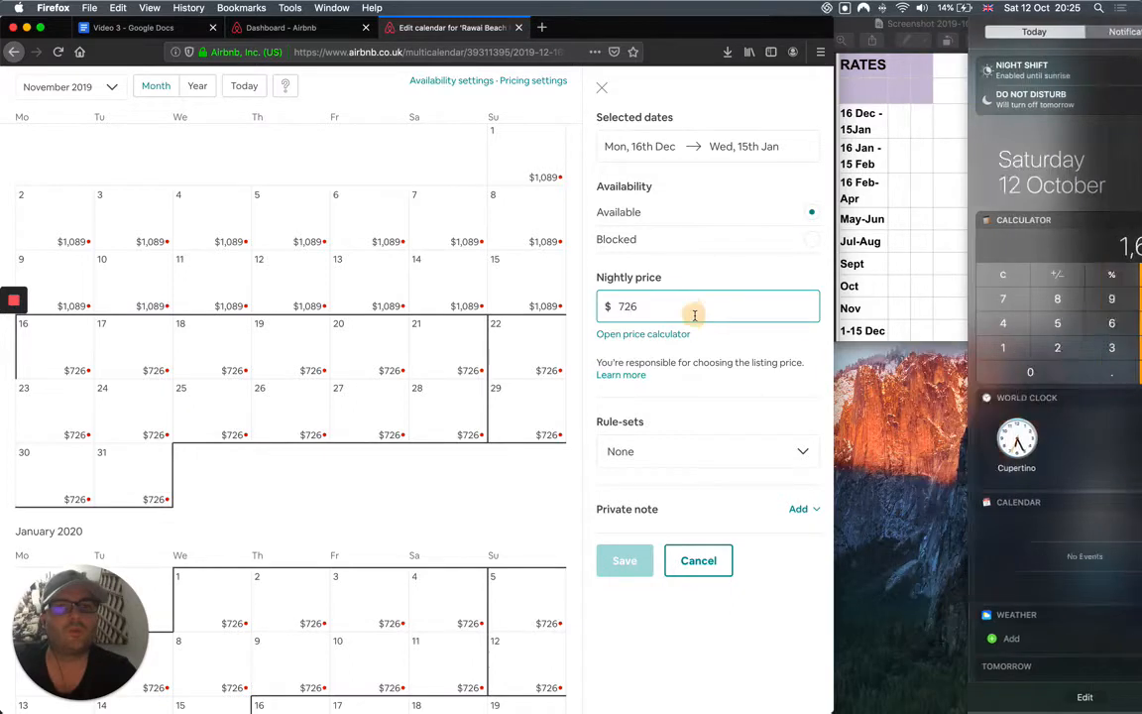
double_click(694, 306)
text(16)
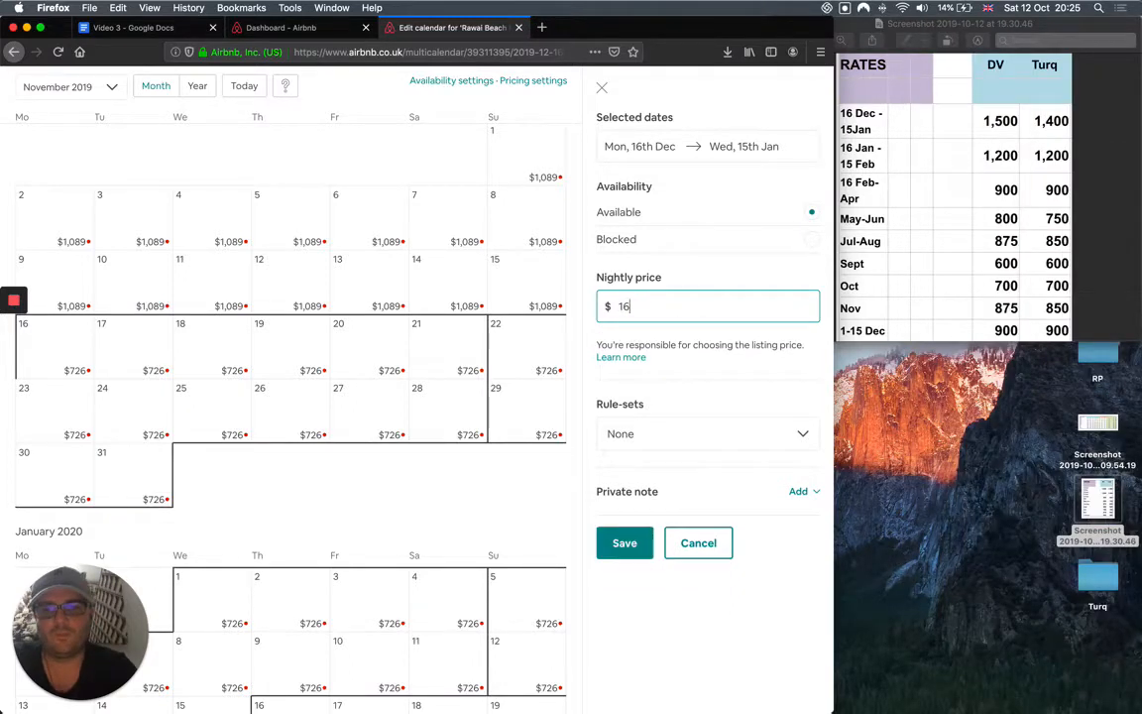
text(94)
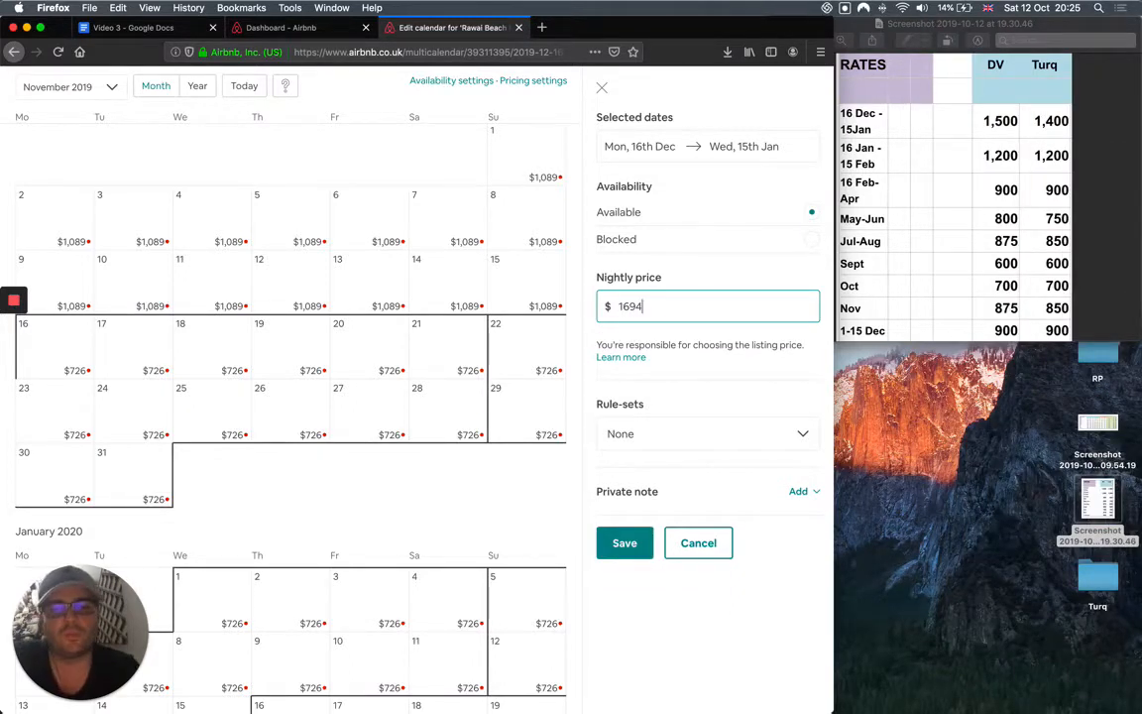
click(622, 543)
Select 16 January to 15 February 2020 as the date range for editing.
scroll(407, 382, down, 5)
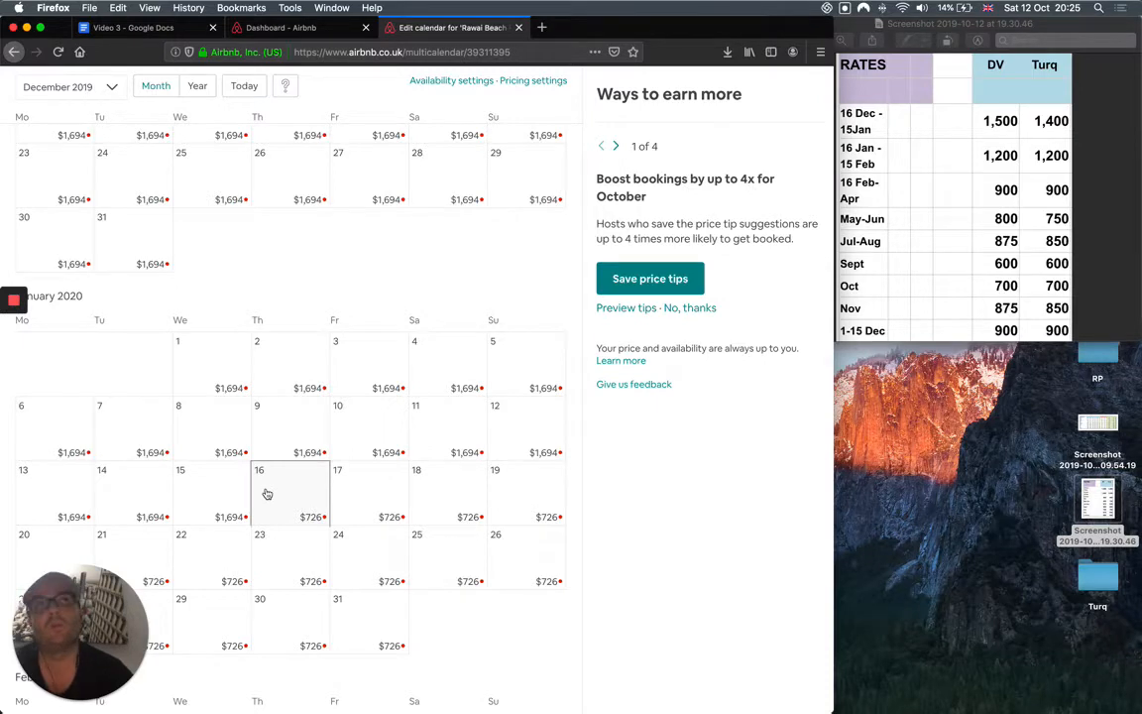
click(266, 494)
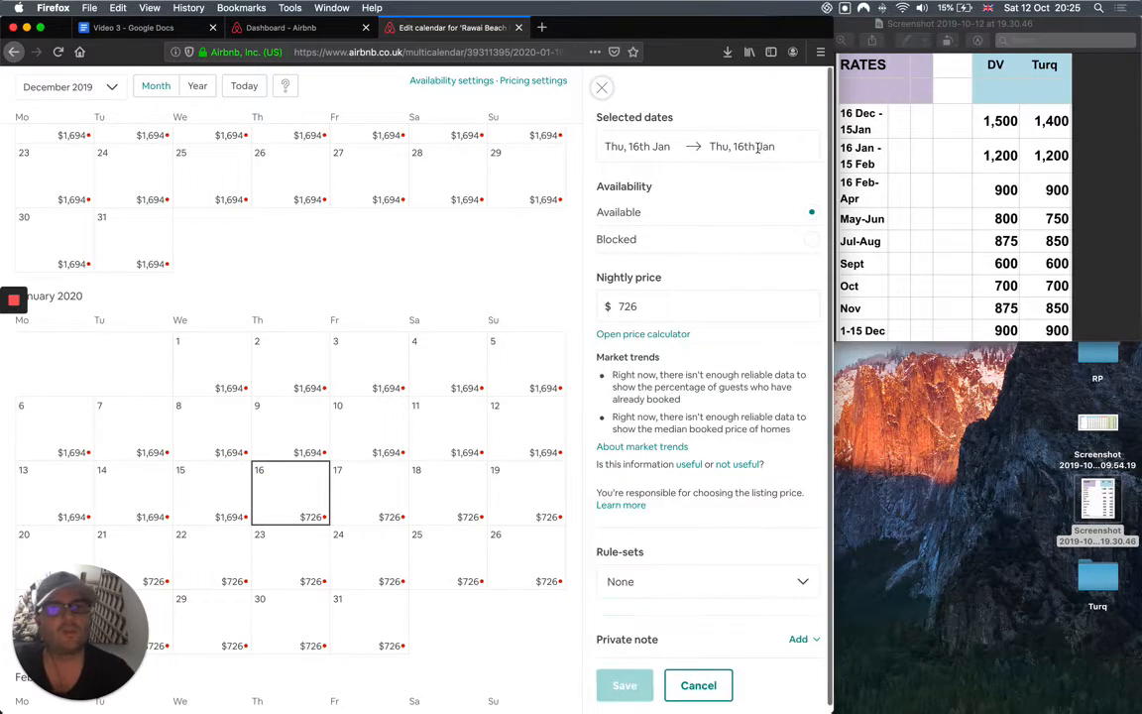
click(759, 147)
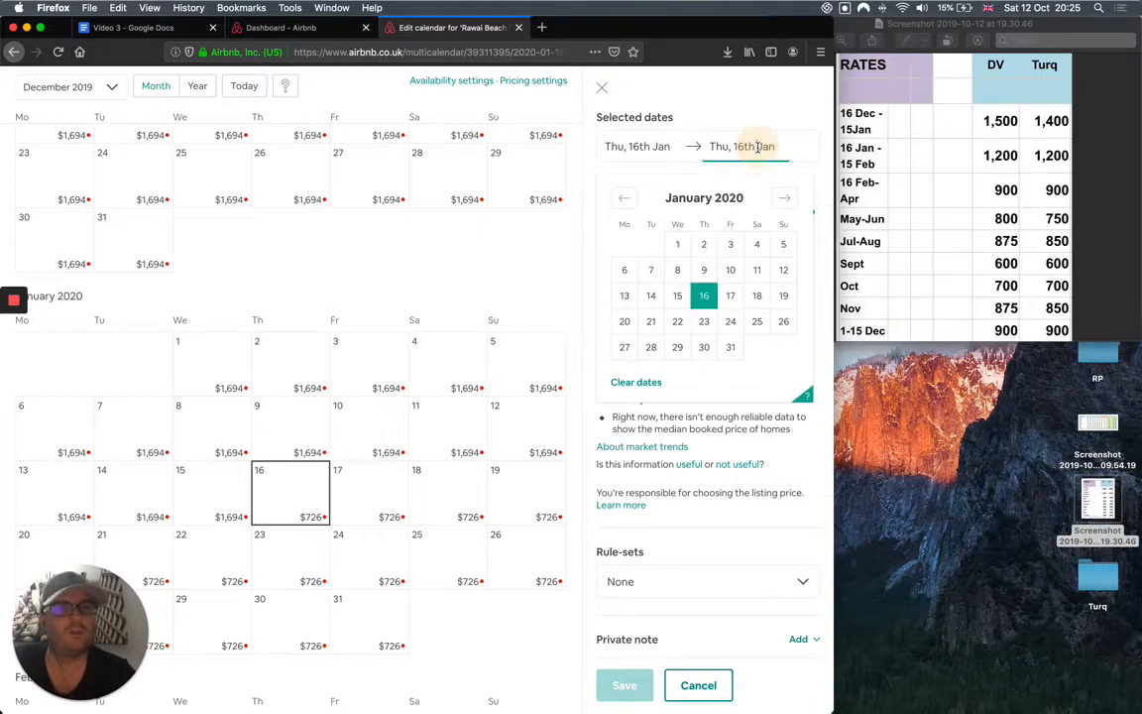
click(783, 206)
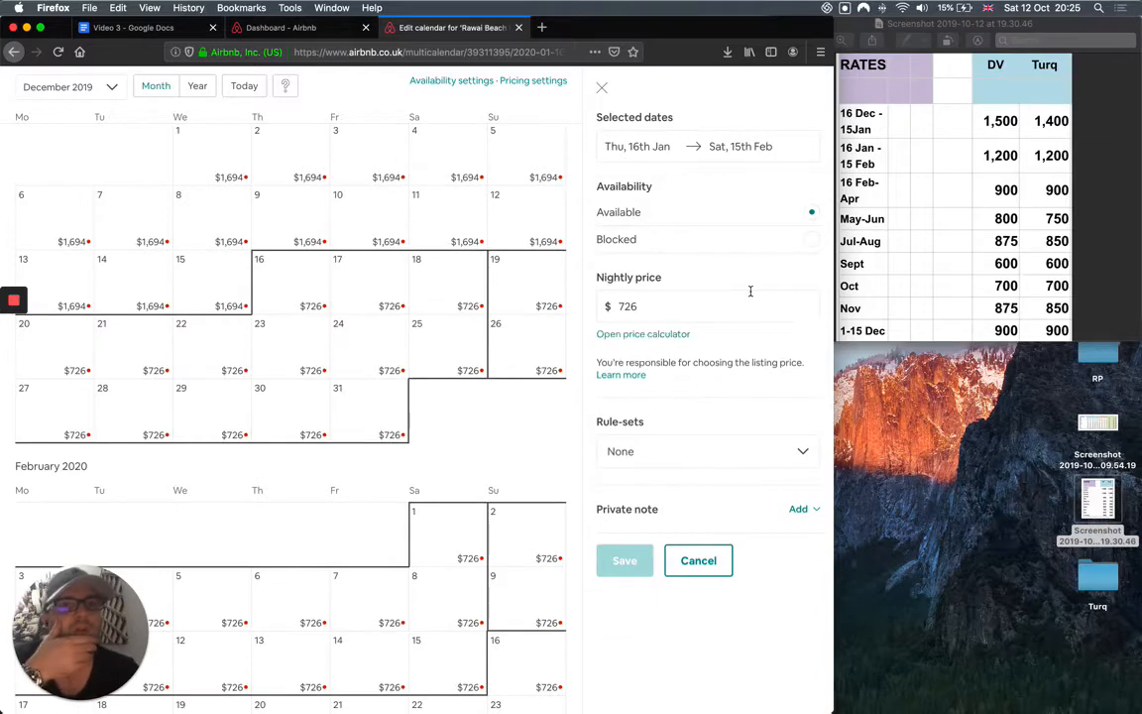
Calculate 21% of the 1200 rate for 16 January to 15 February, dividing by 100 and multiplying by 21 in the calculator widget.
click(1121, 7)
click(942, 275)
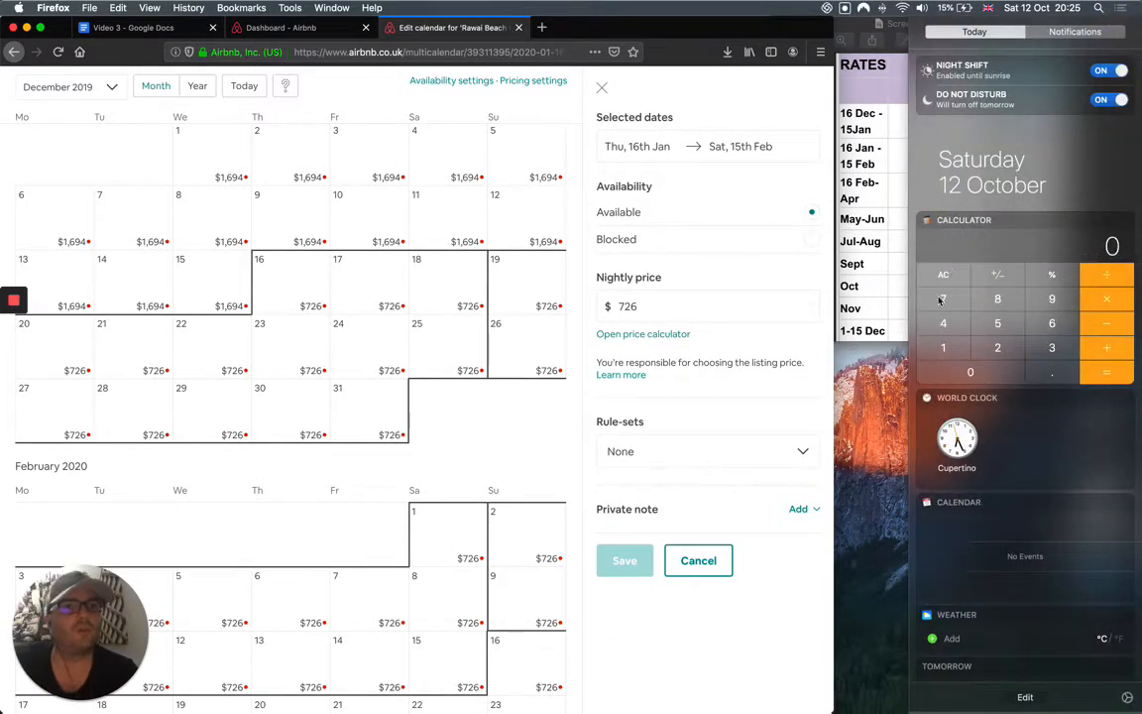
click(942, 347)
click(995, 347)
click(977, 372)
click(970, 373)
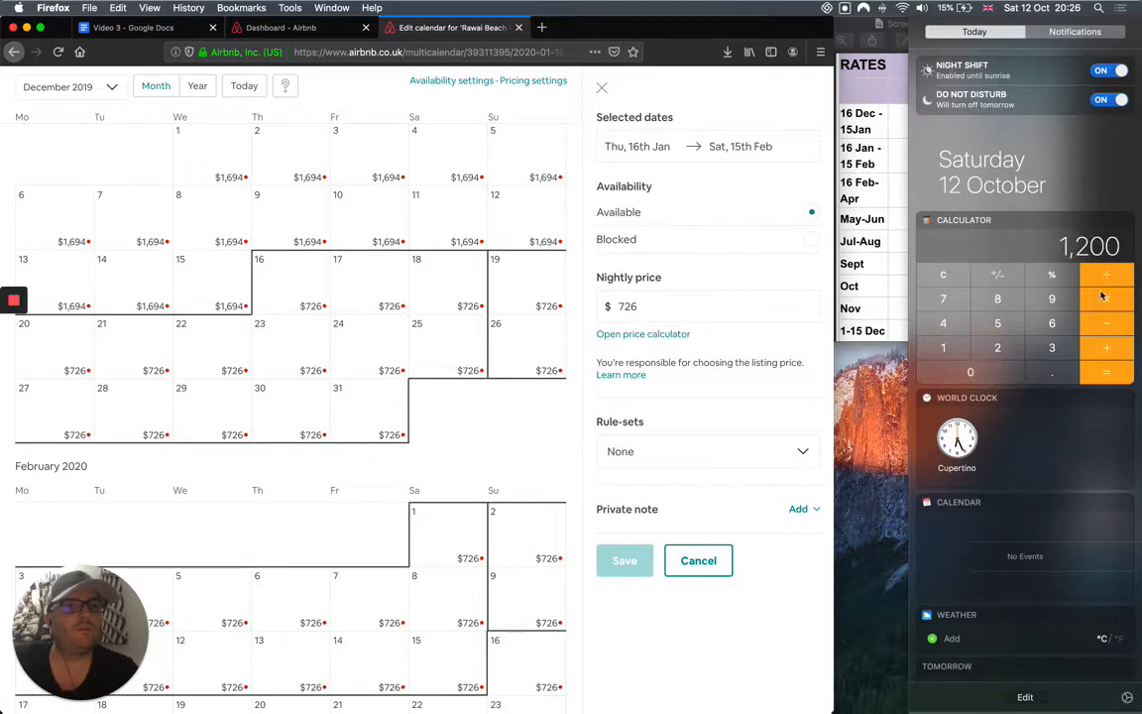
click(1106, 275)
click(943, 347)
click(952, 369)
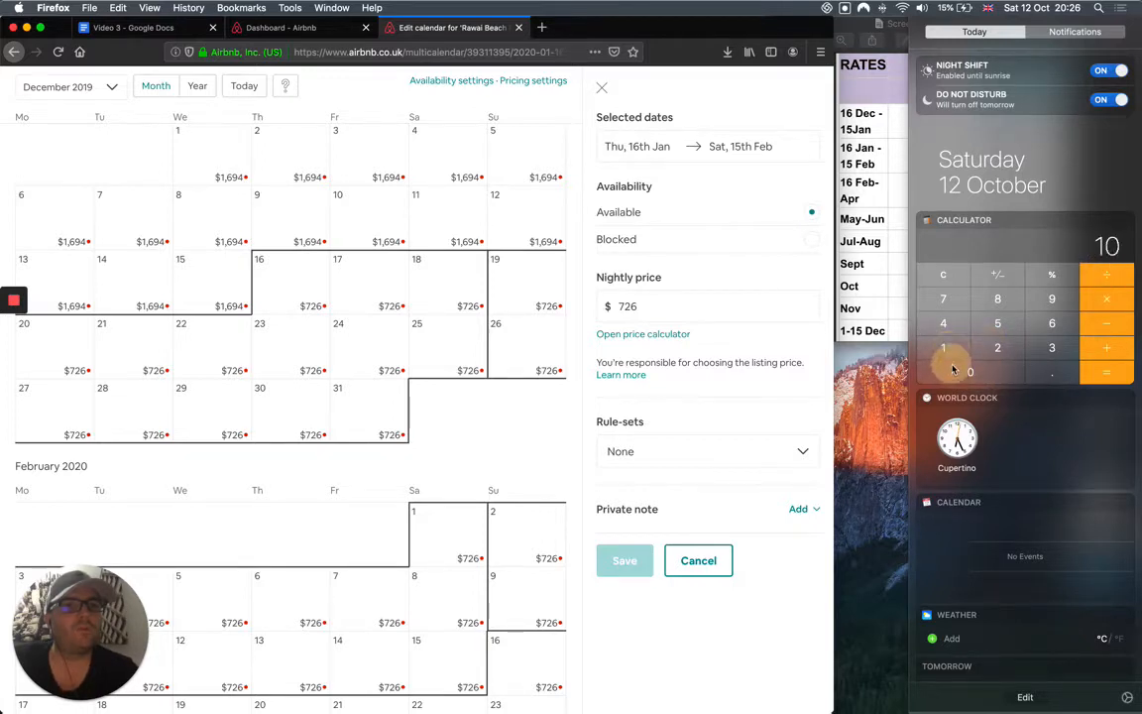
click(952, 368)
click(1106, 372)
click(1106, 298)
click(997, 347)
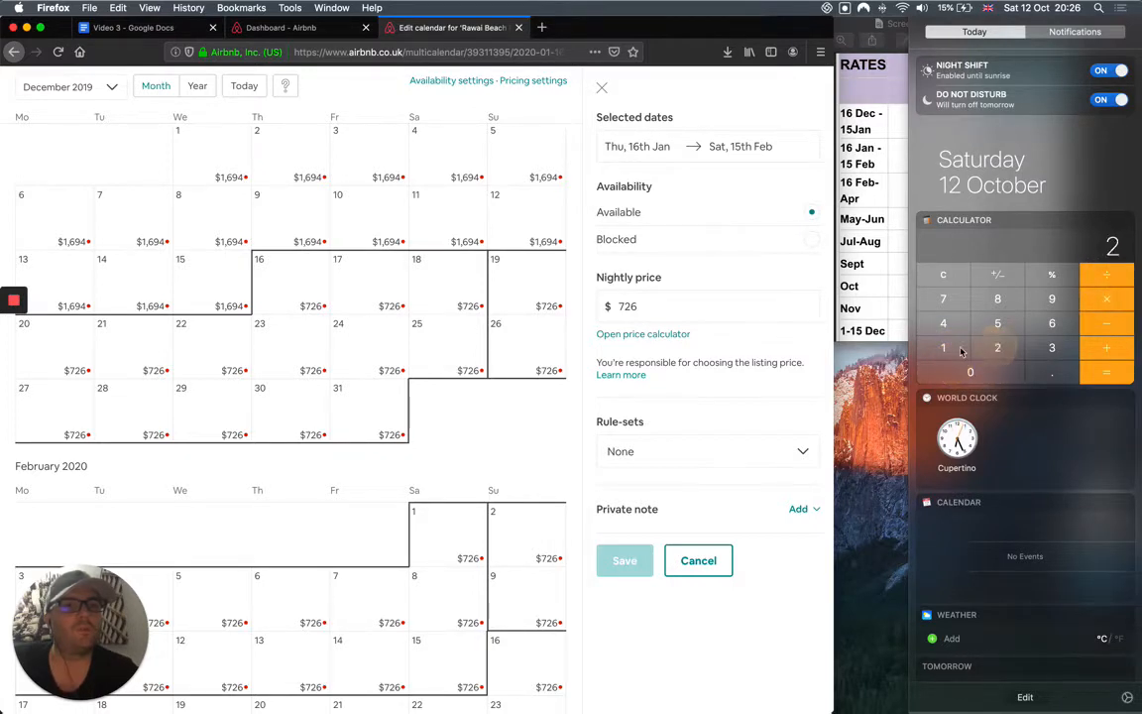
click(942, 347)
Add the 1200 base rate to the calculated markup for 16 January to 15 February.
click(1103, 348)
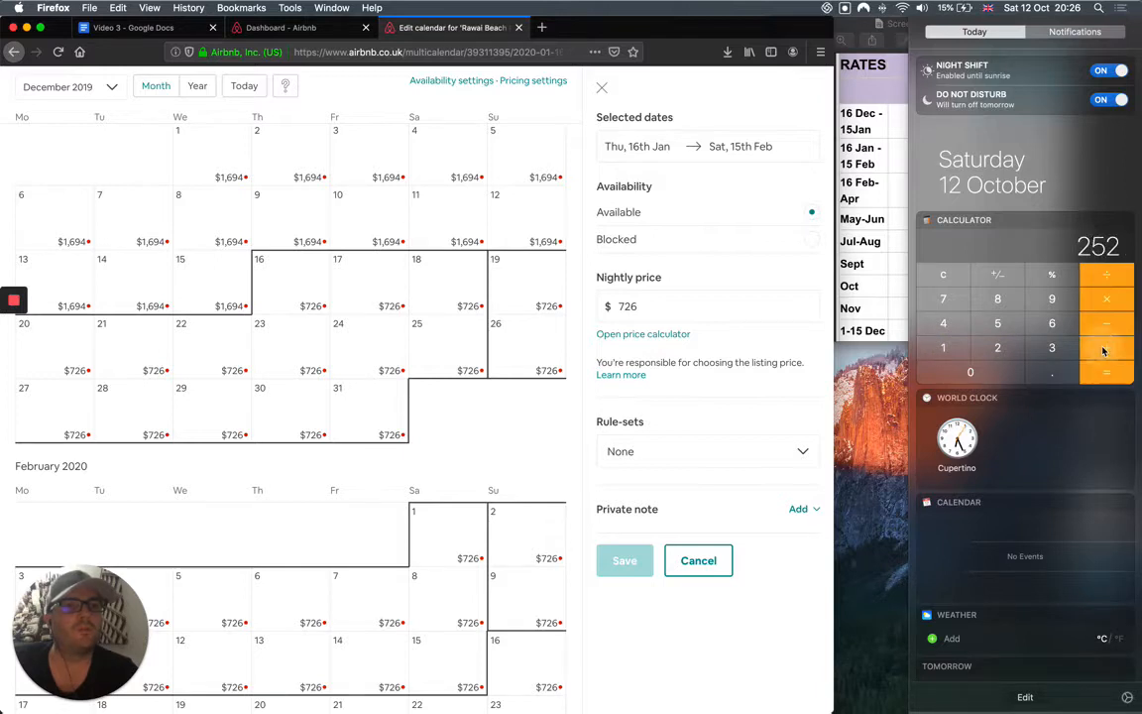
click(942, 347)
click(997, 347)
click(981, 372)
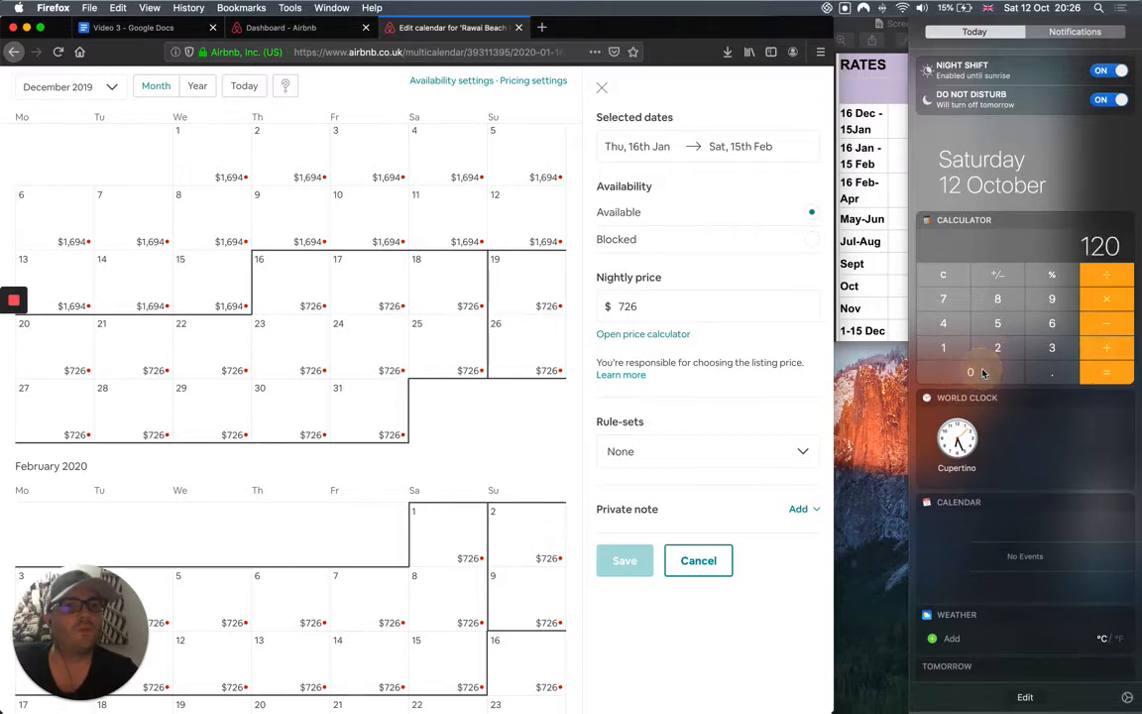
click(981, 371)
click(1095, 372)
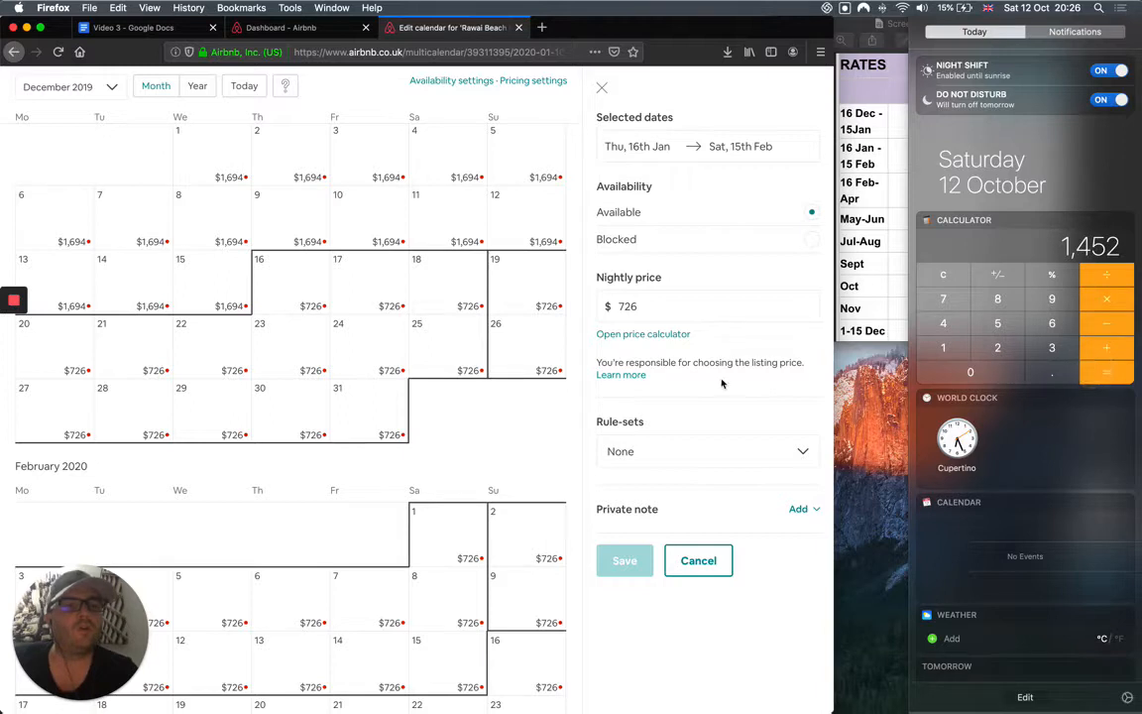
Set the nightly price for 16 January to 15 February to $1452 and save it.
click(637, 307)
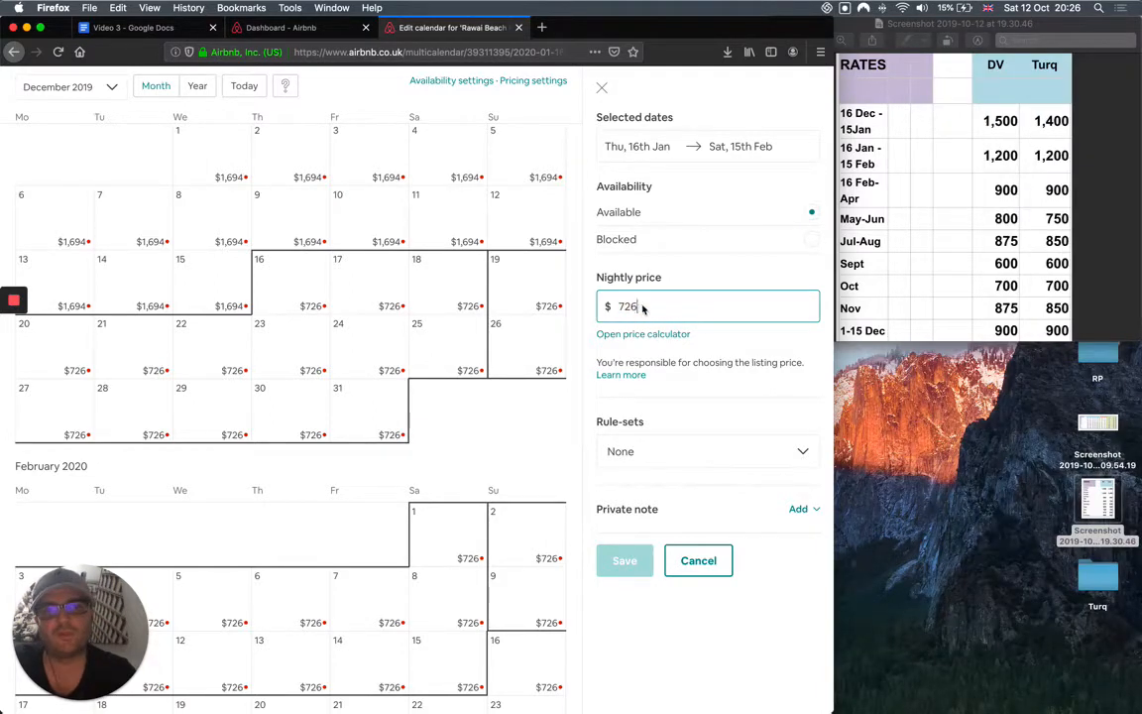
double_click(642, 308)
text(1452)
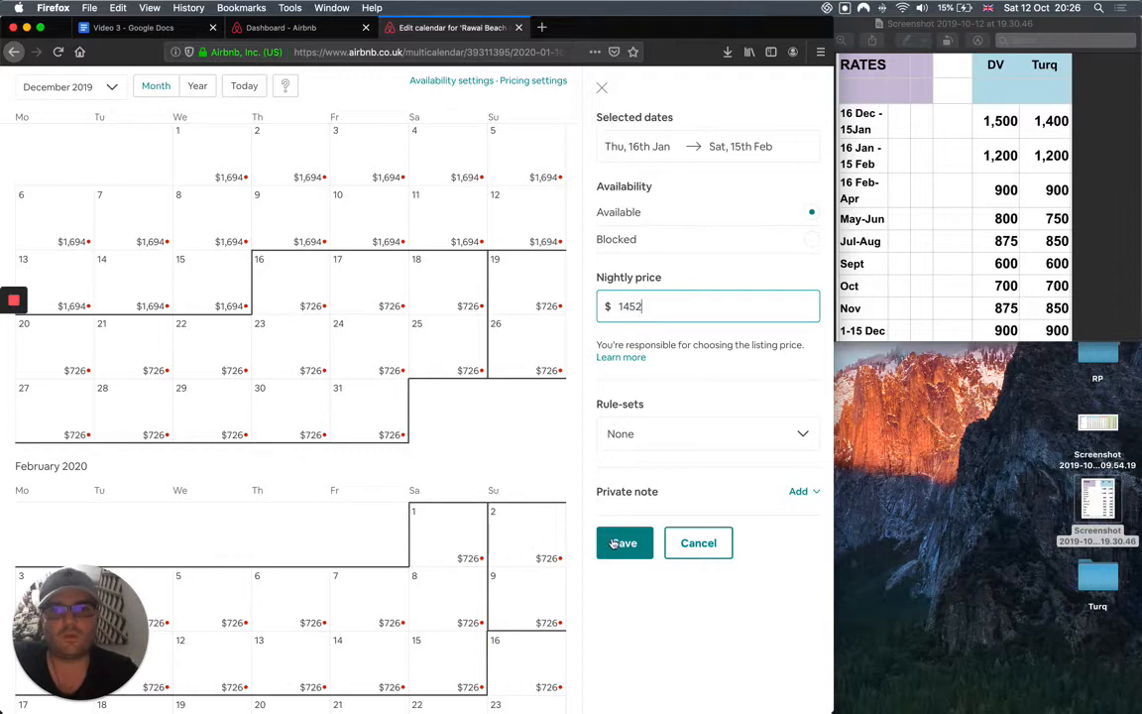
click(615, 543)
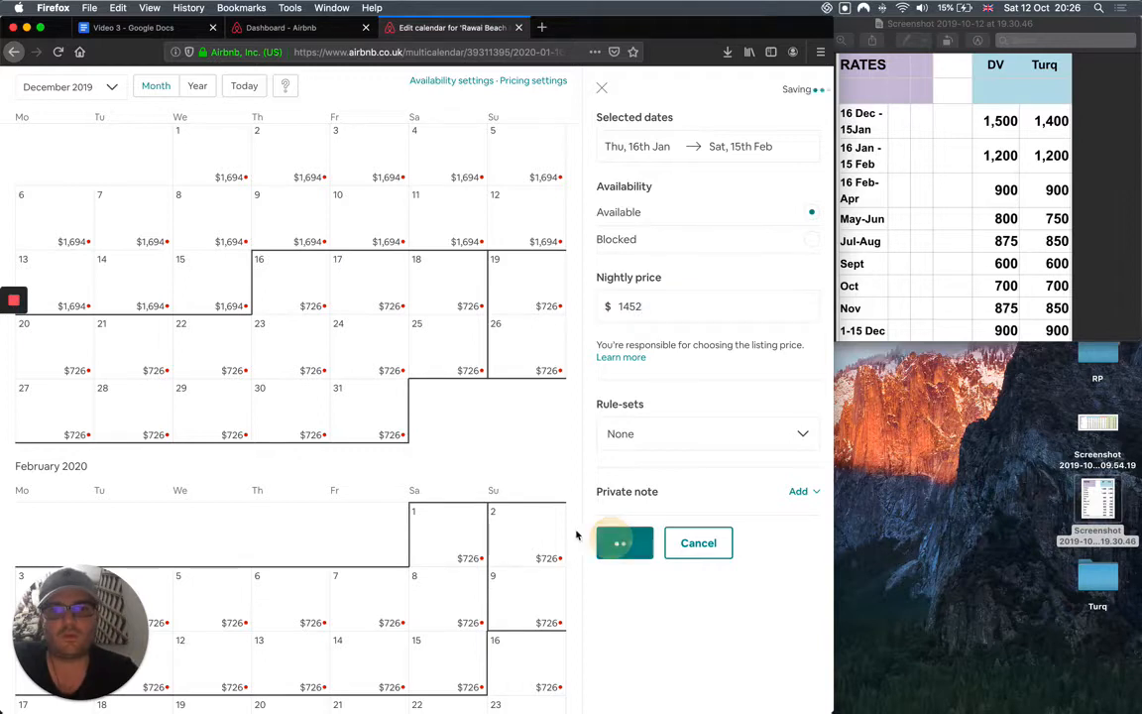
Select 16 February to 30 April 2020 as the date range for editing.
scroll(426, 478, down, 5)
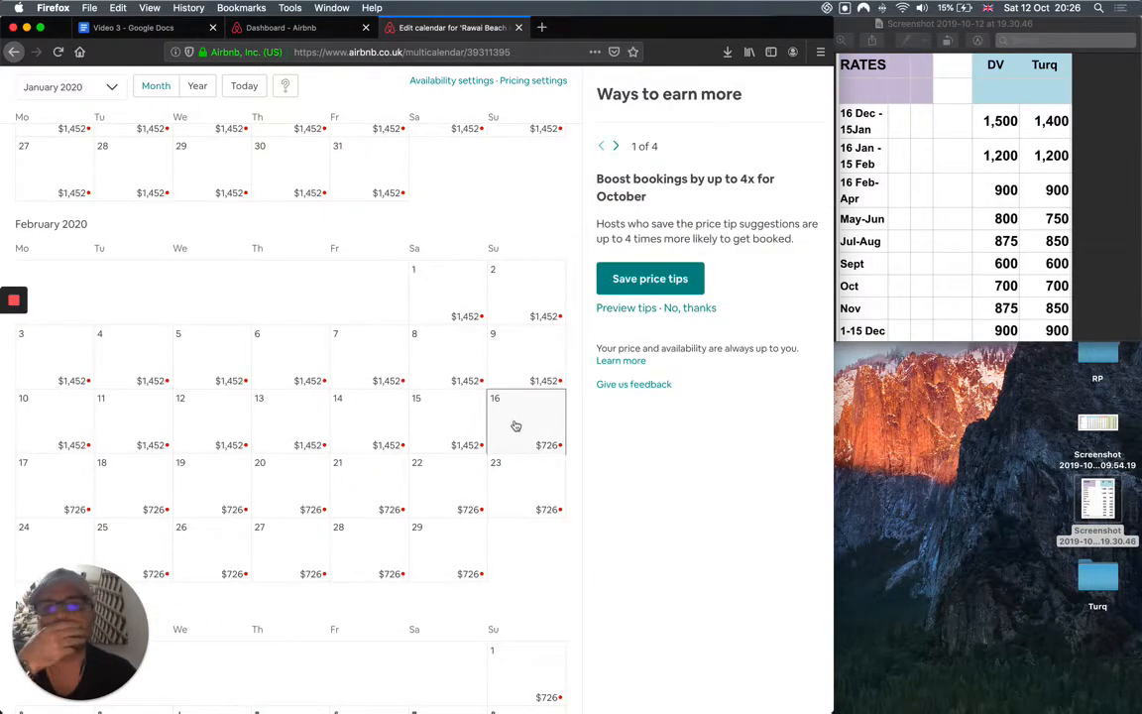
click(517, 420)
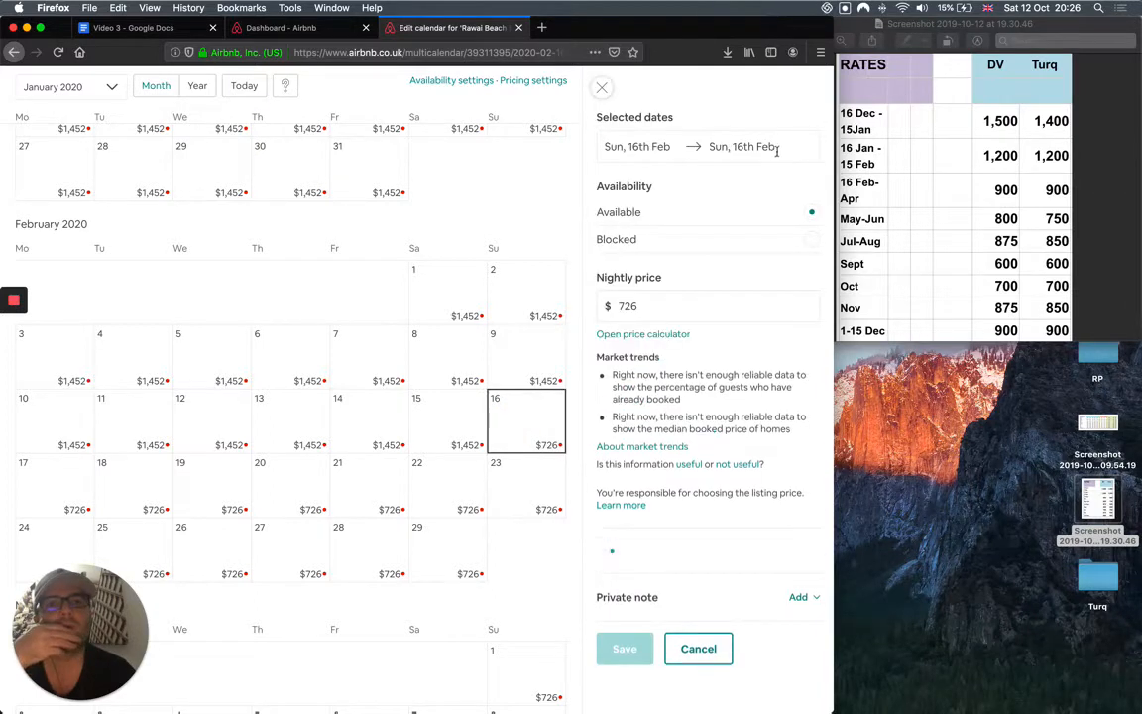
click(764, 147)
click(785, 196)
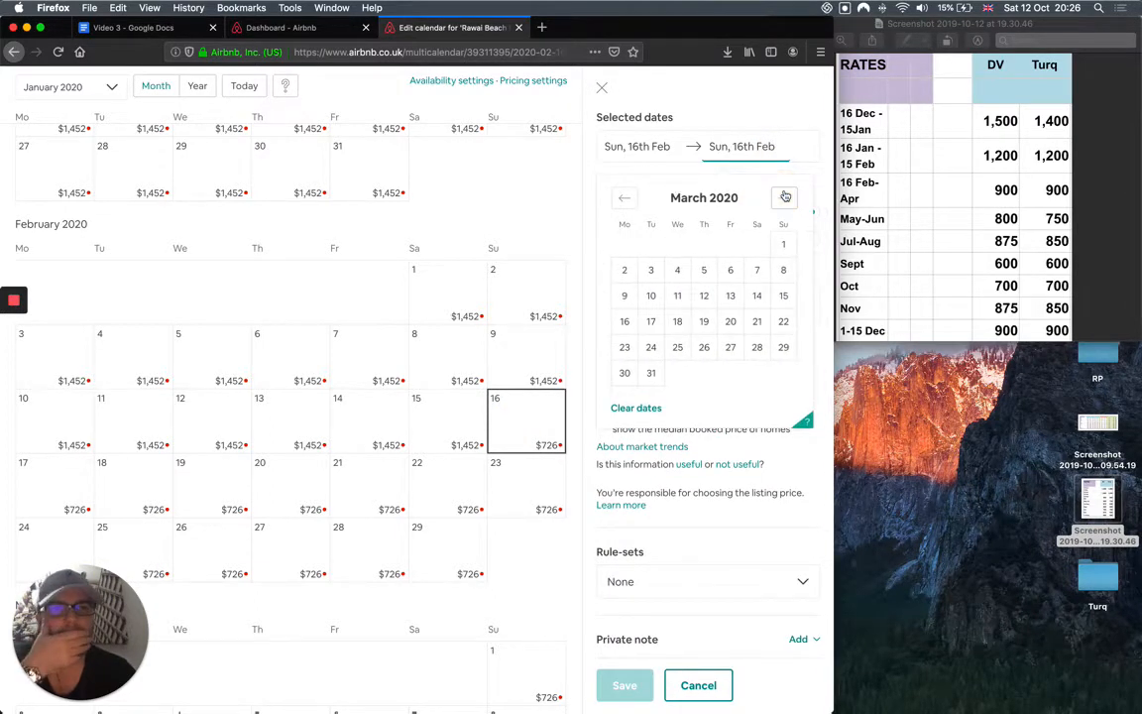
click(785, 196)
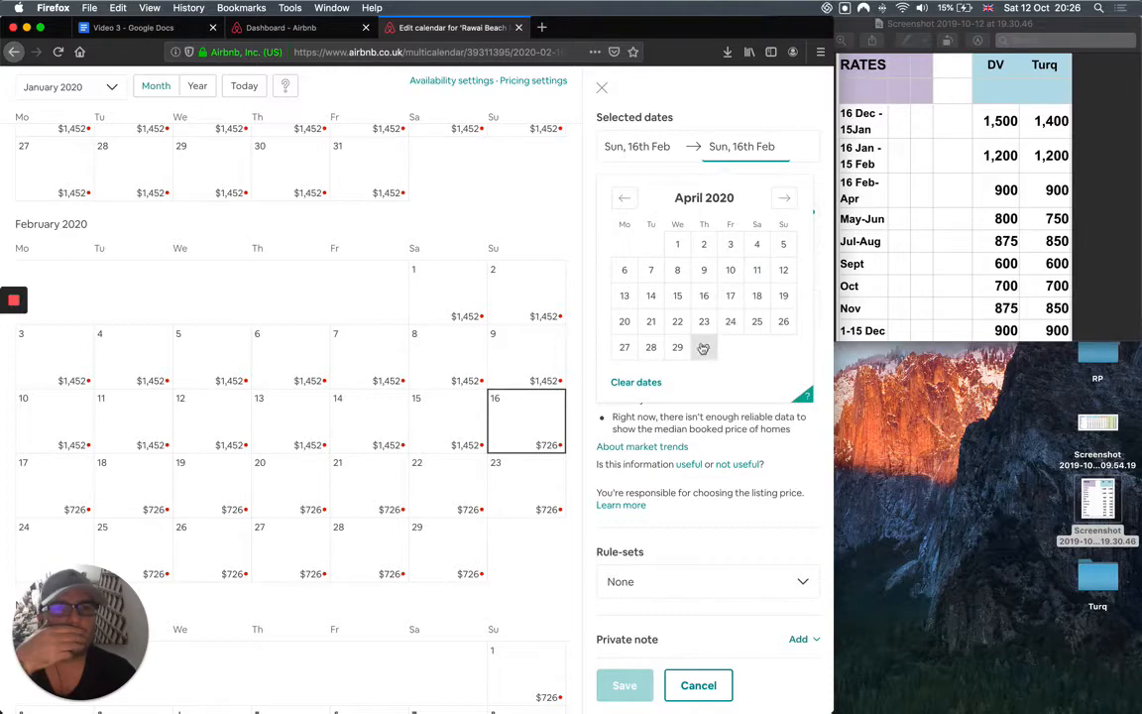
click(704, 347)
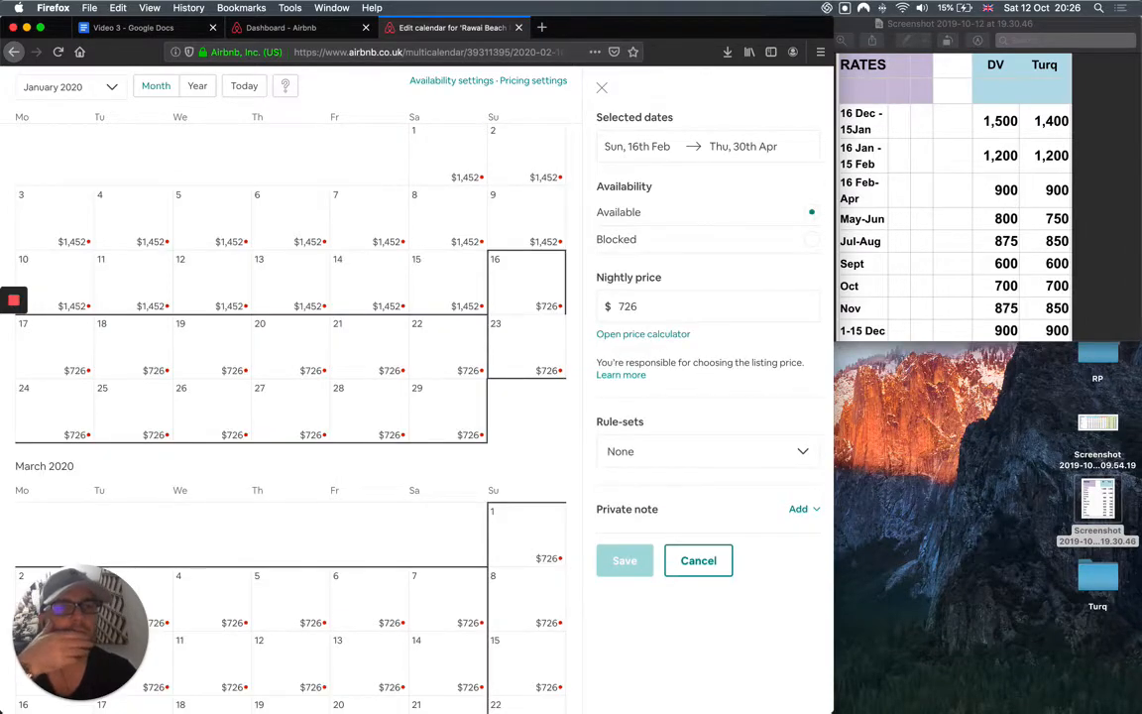
Calculate 21% of the 900 rate for 16 February to April, dividing by 100 and multiplying by 21 in the calculator widget.
click(1052, 298)
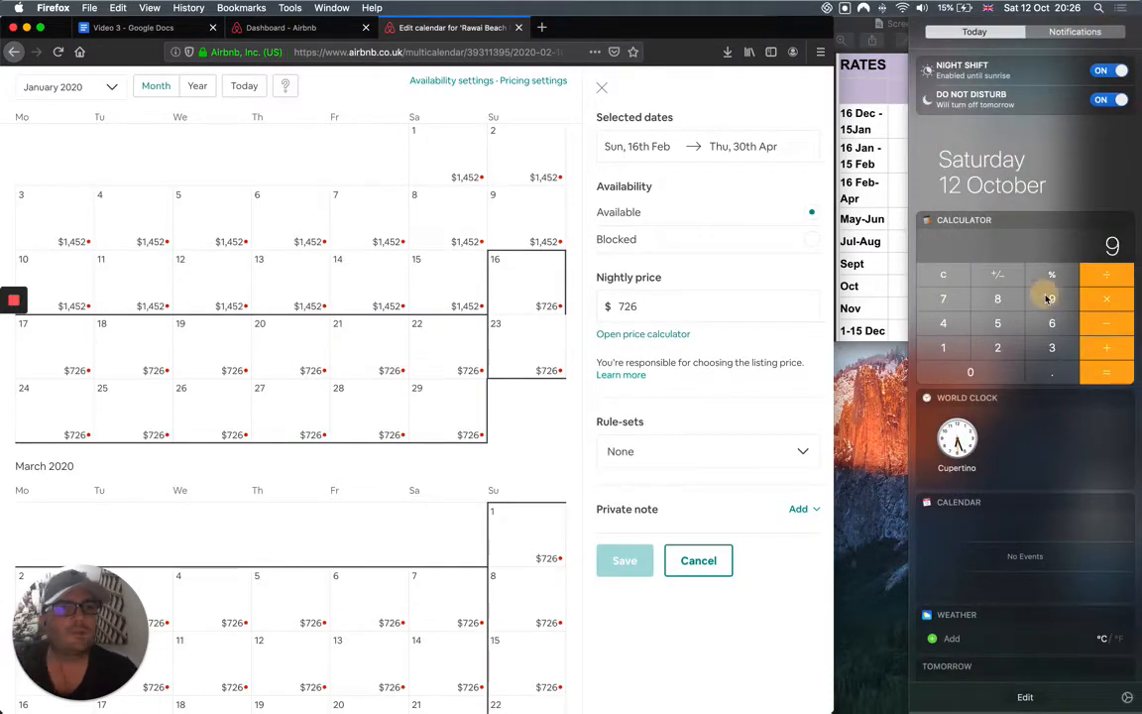
click(995, 372)
click(996, 372)
click(1112, 282)
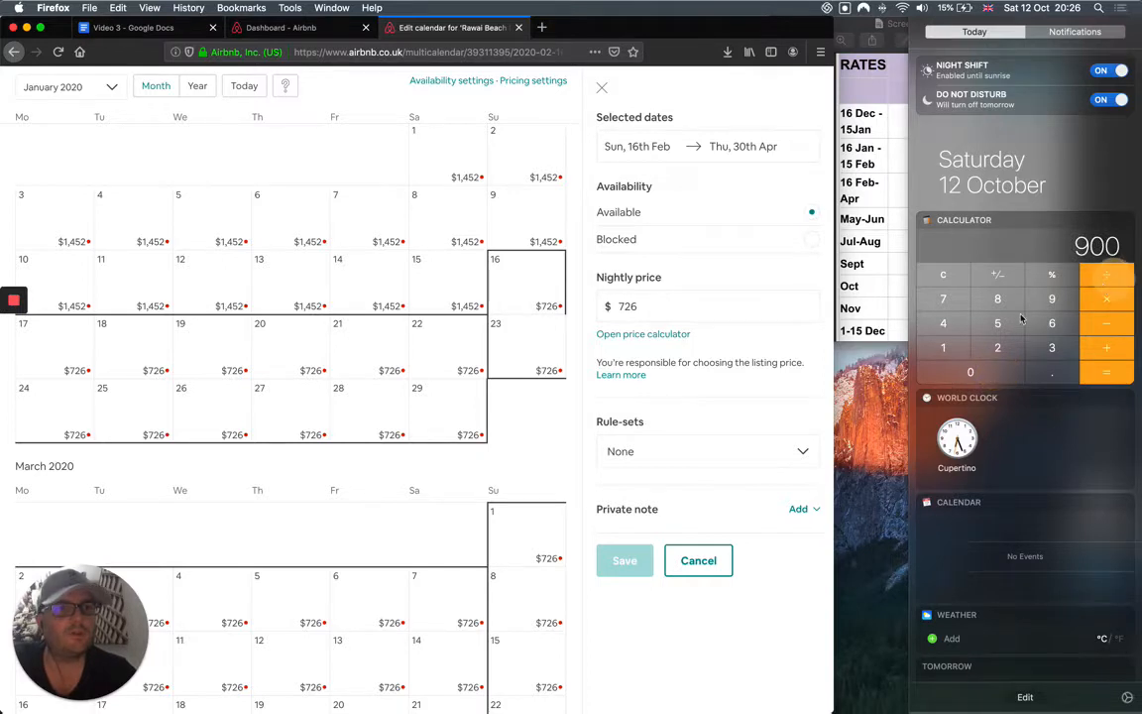
click(946, 342)
click(953, 373)
click(953, 372)
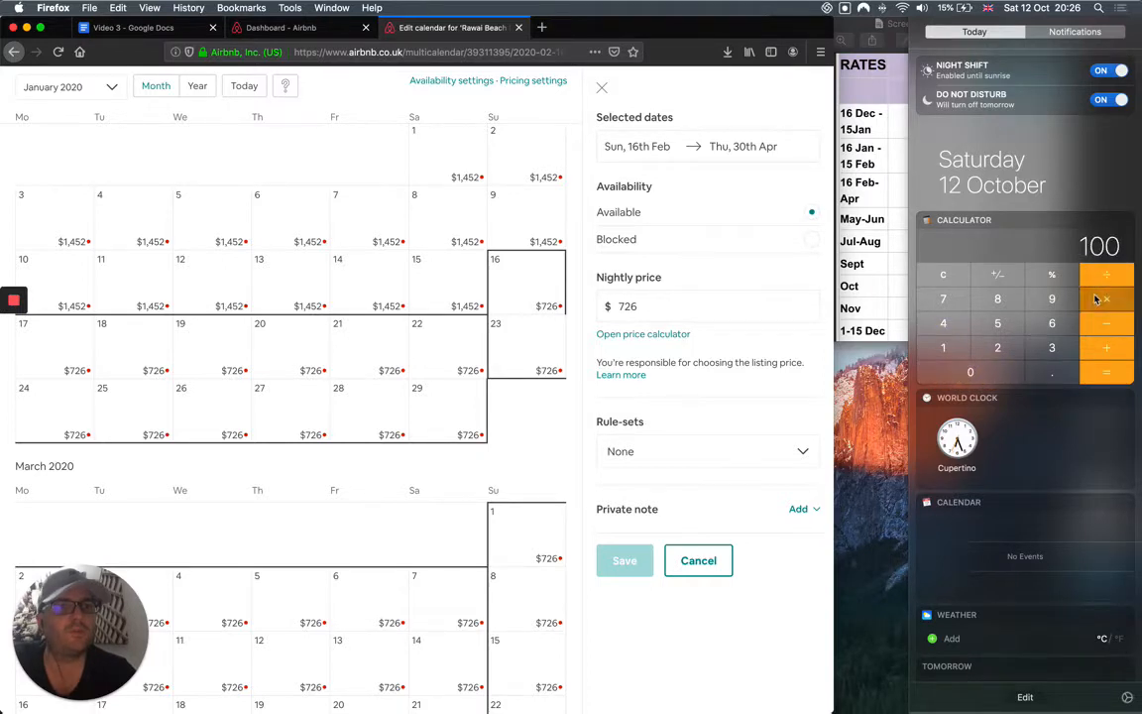
click(1106, 298)
click(997, 346)
click(952, 346)
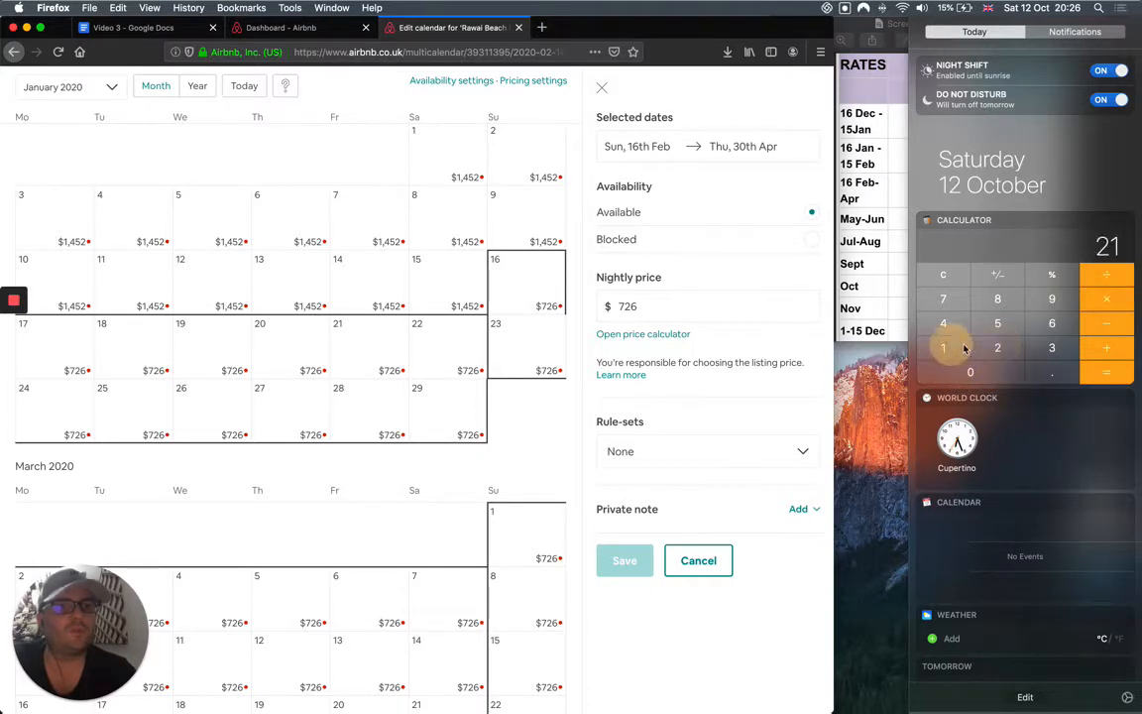
click(1106, 351)
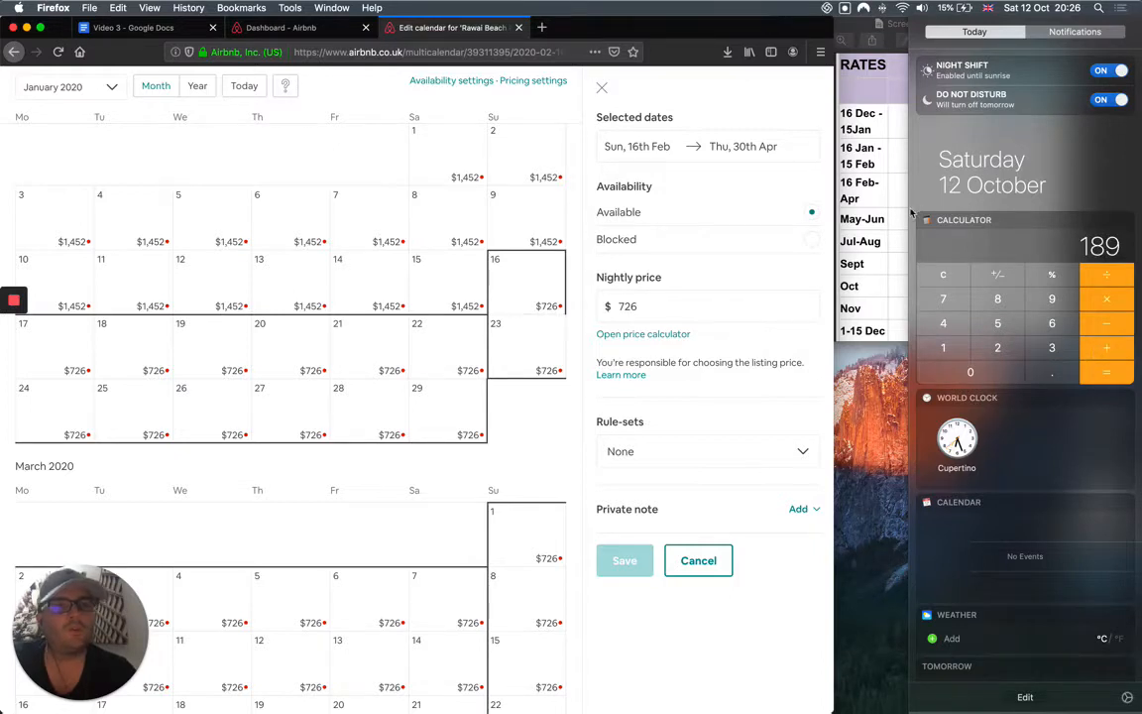
Set the nightly price for 16 February to 30 April to $1089 and save it.
click(680, 307)
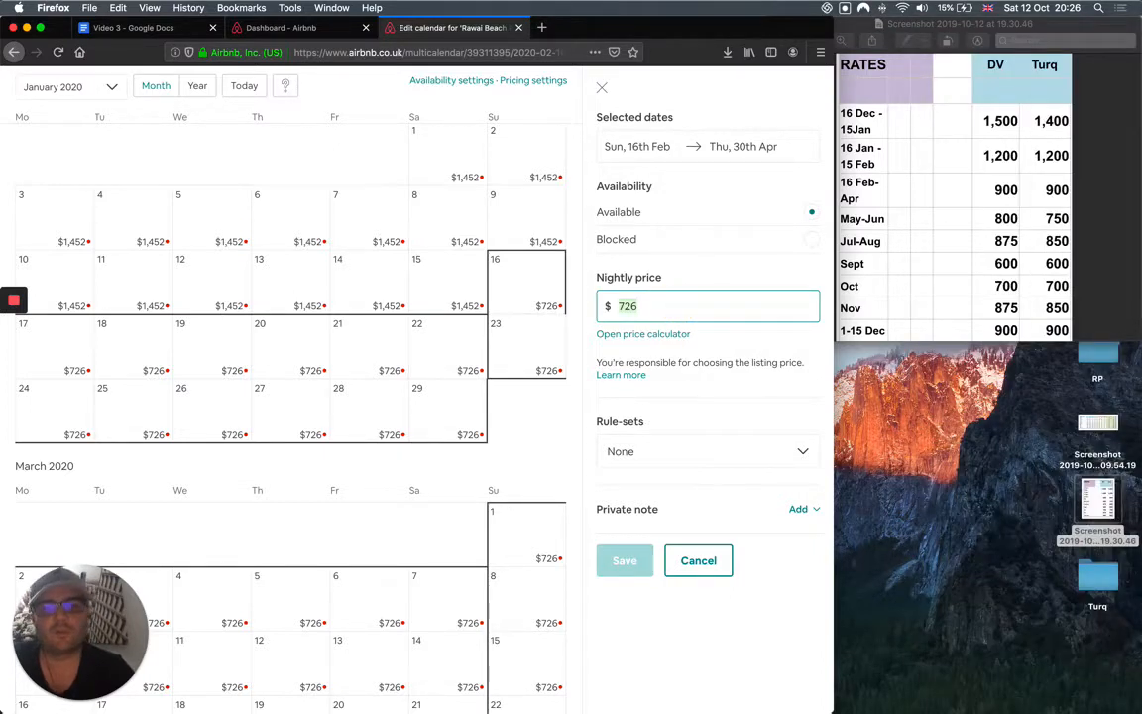
text(1089)
click(616, 542)
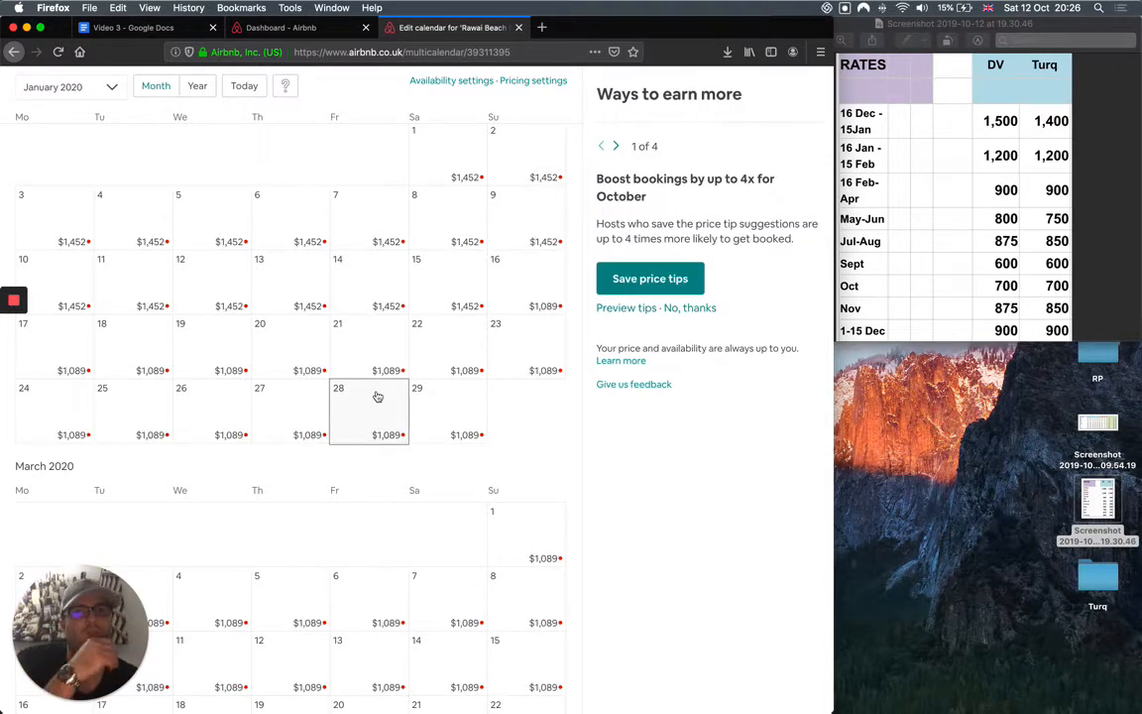
Block 12 October 2019 in the villa's calendar and save the availability change.
scroll(376, 396, up, 1)
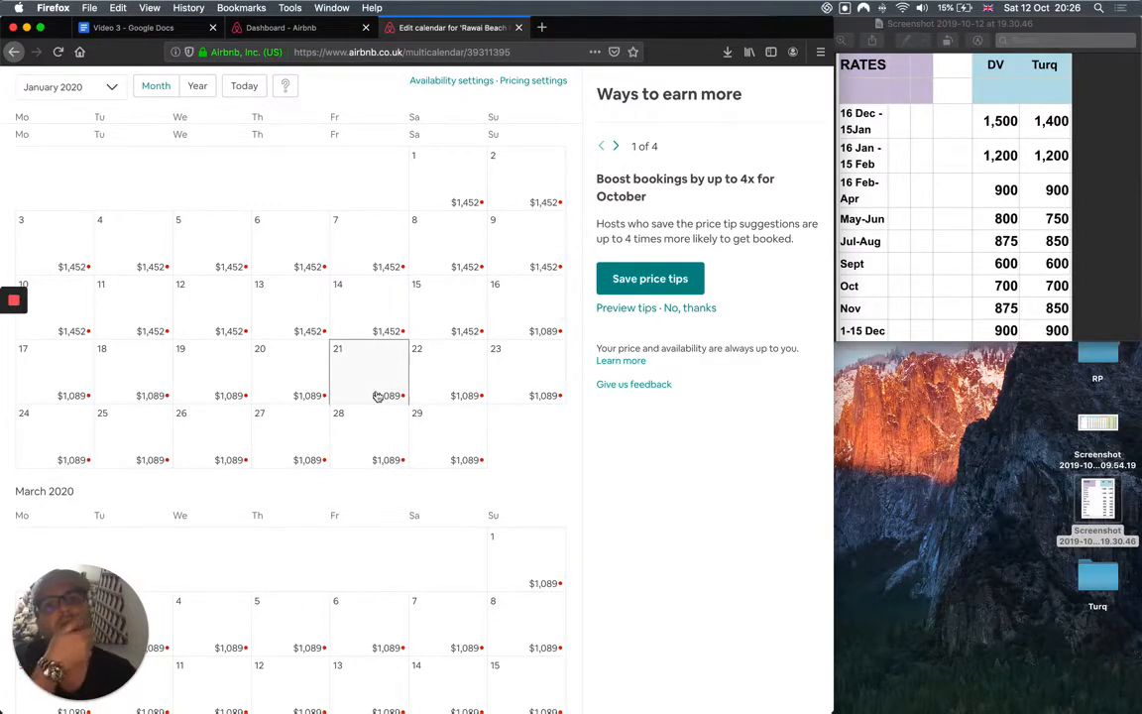
scroll(377, 397, up, 15)
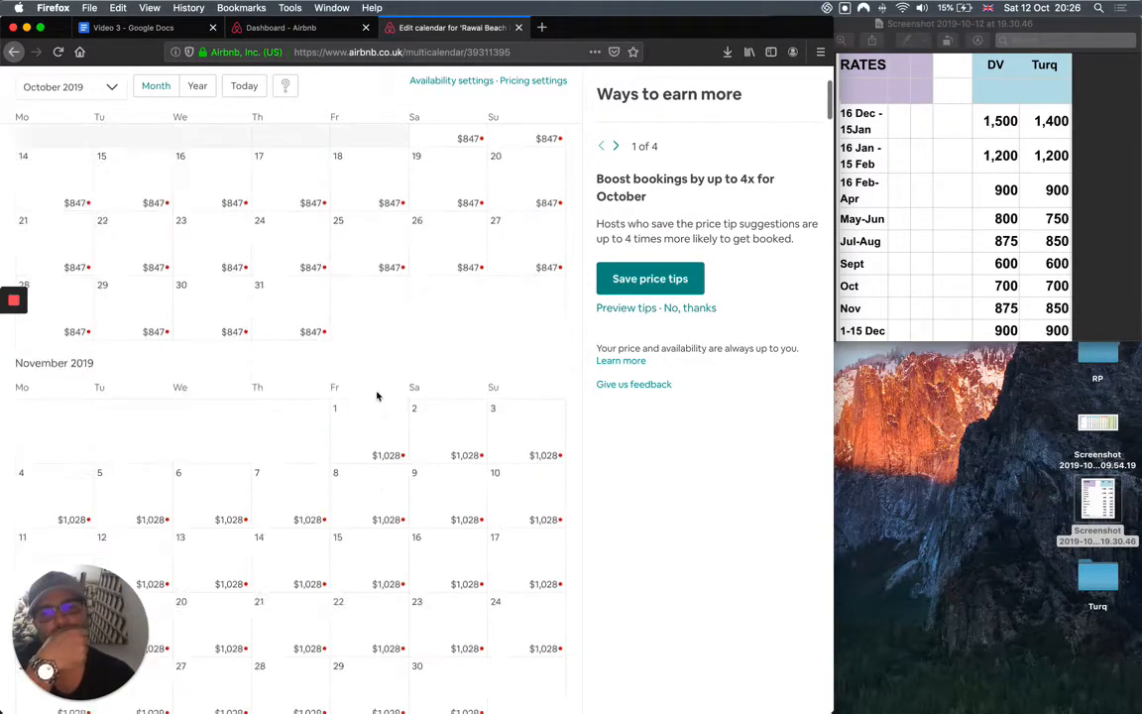
scroll(376, 396, up, 2)
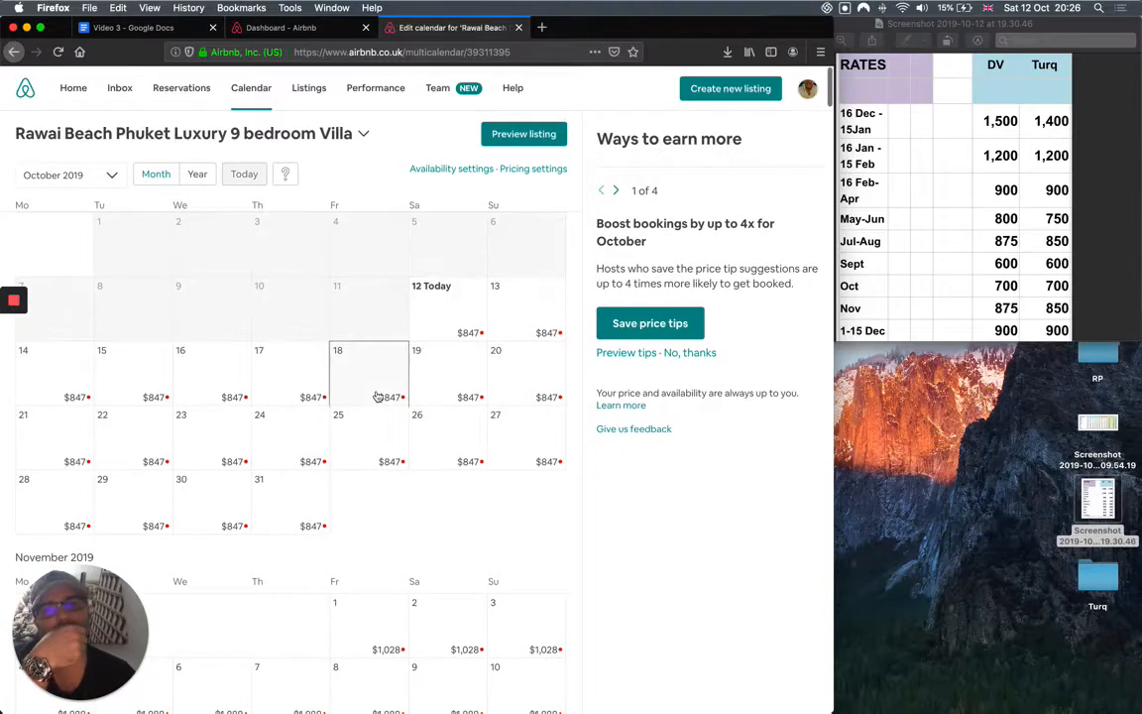
click(451, 316)
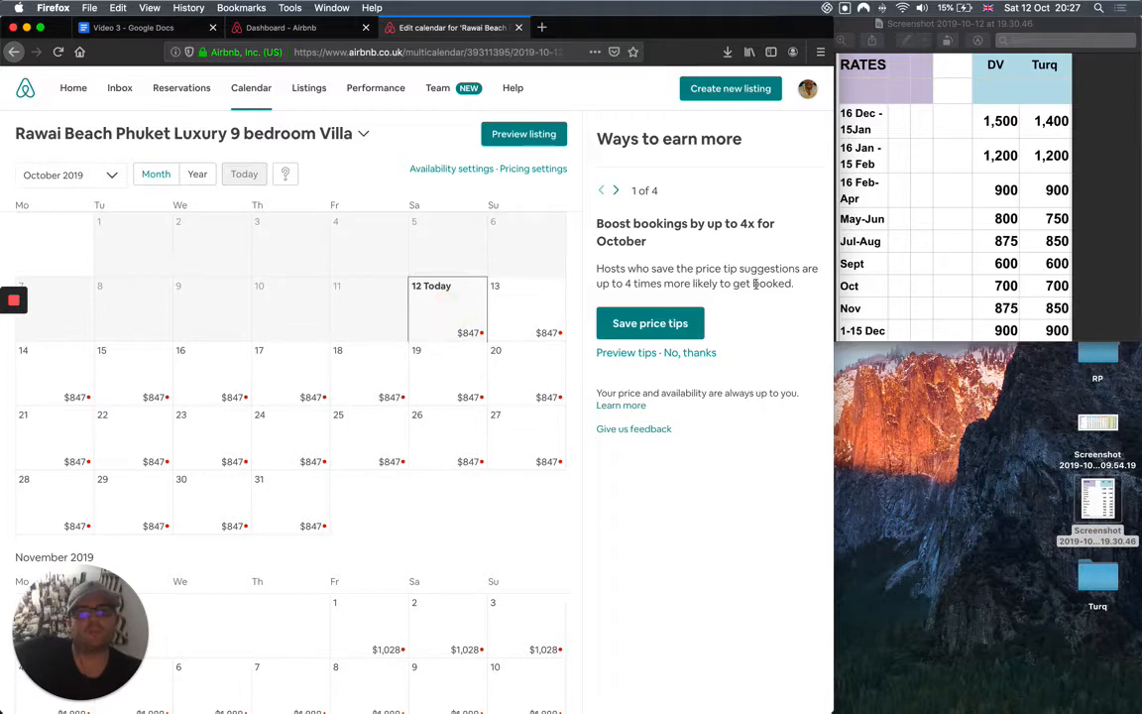
click(674, 285)
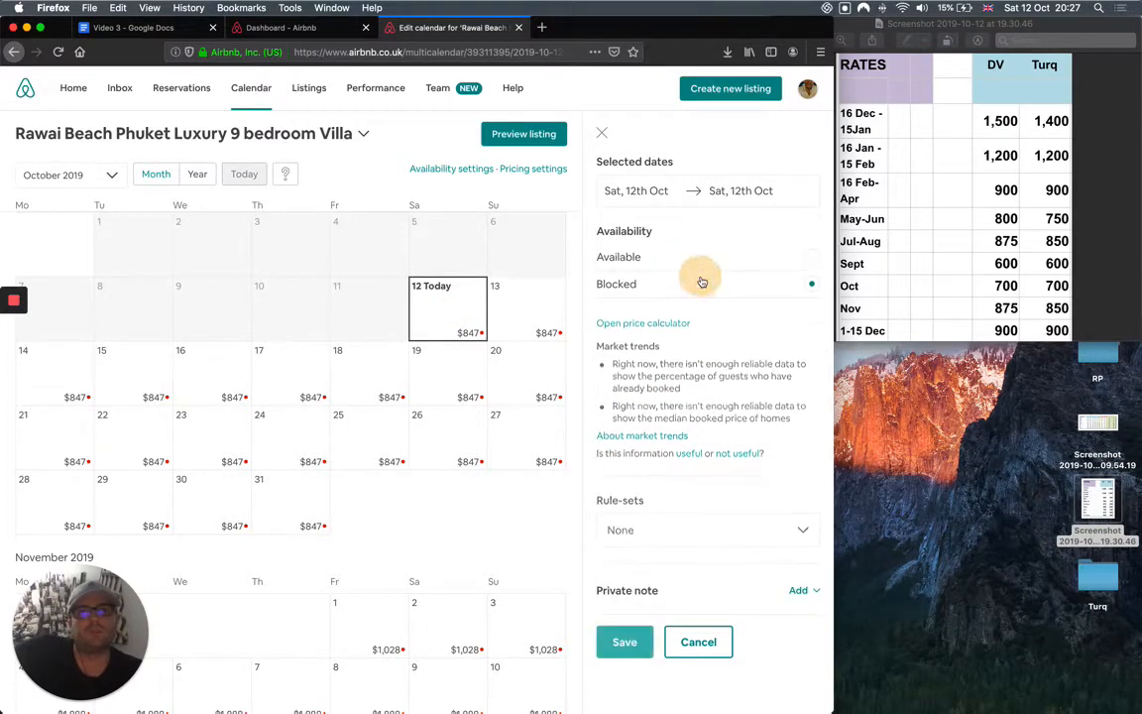
click(626, 375)
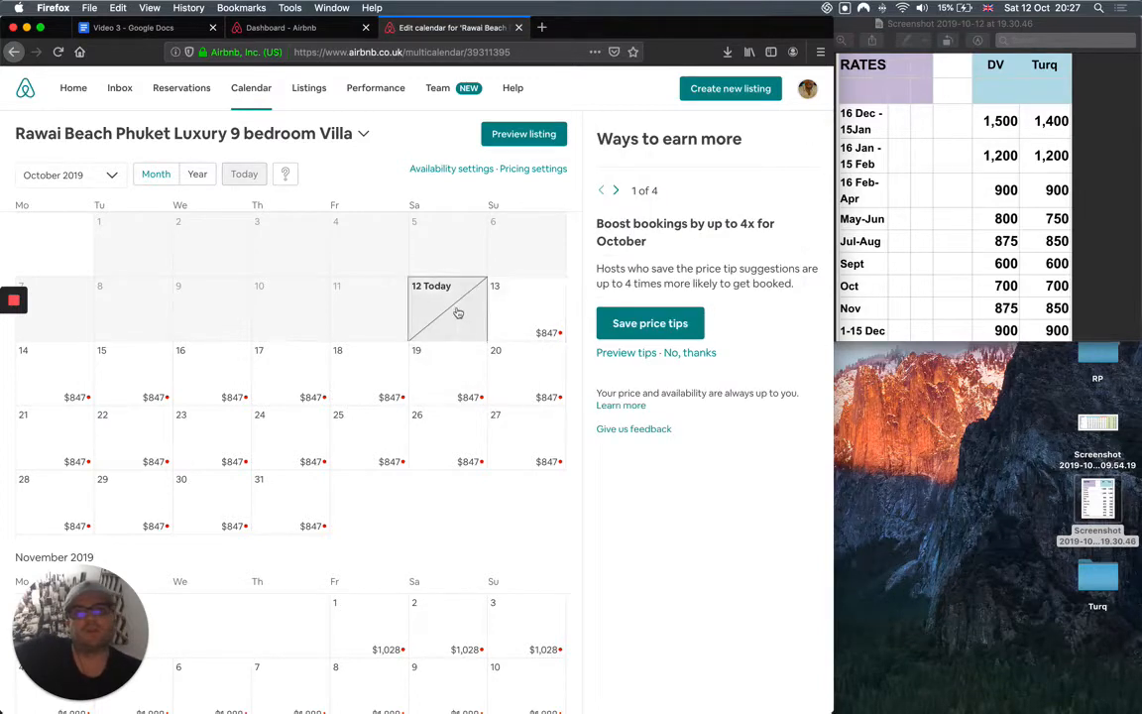
Make 12 October 2019 available again and save, then close the date's settings without further edits.
click(465, 302)
click(681, 256)
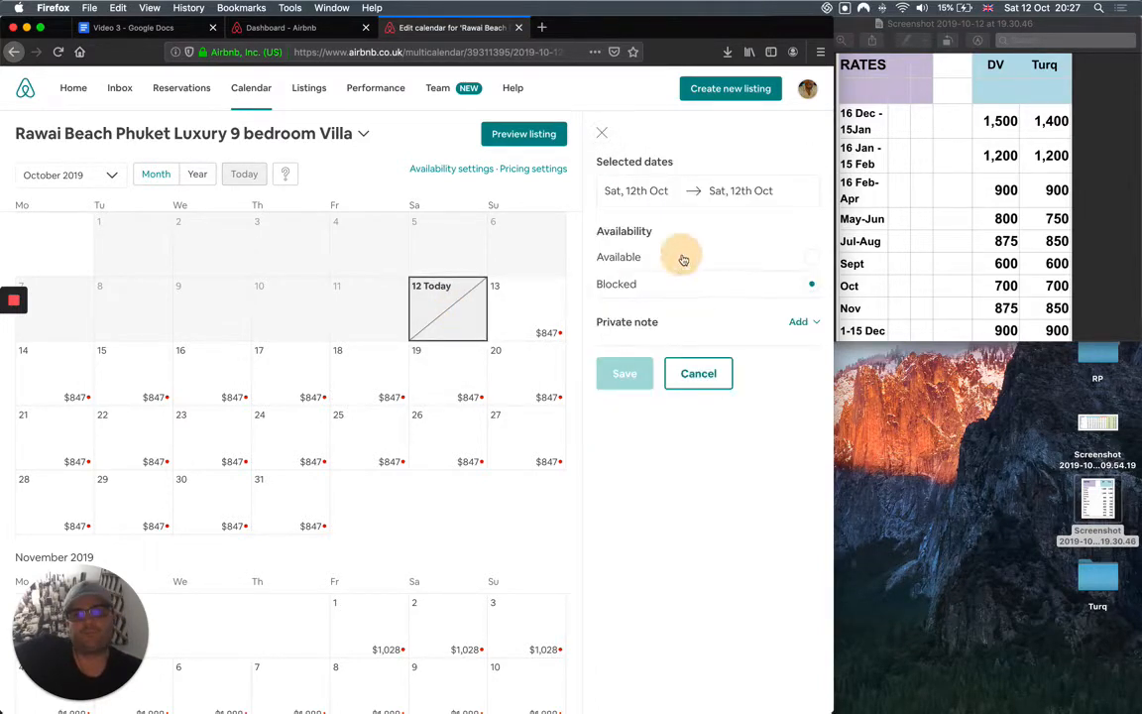
click(625, 589)
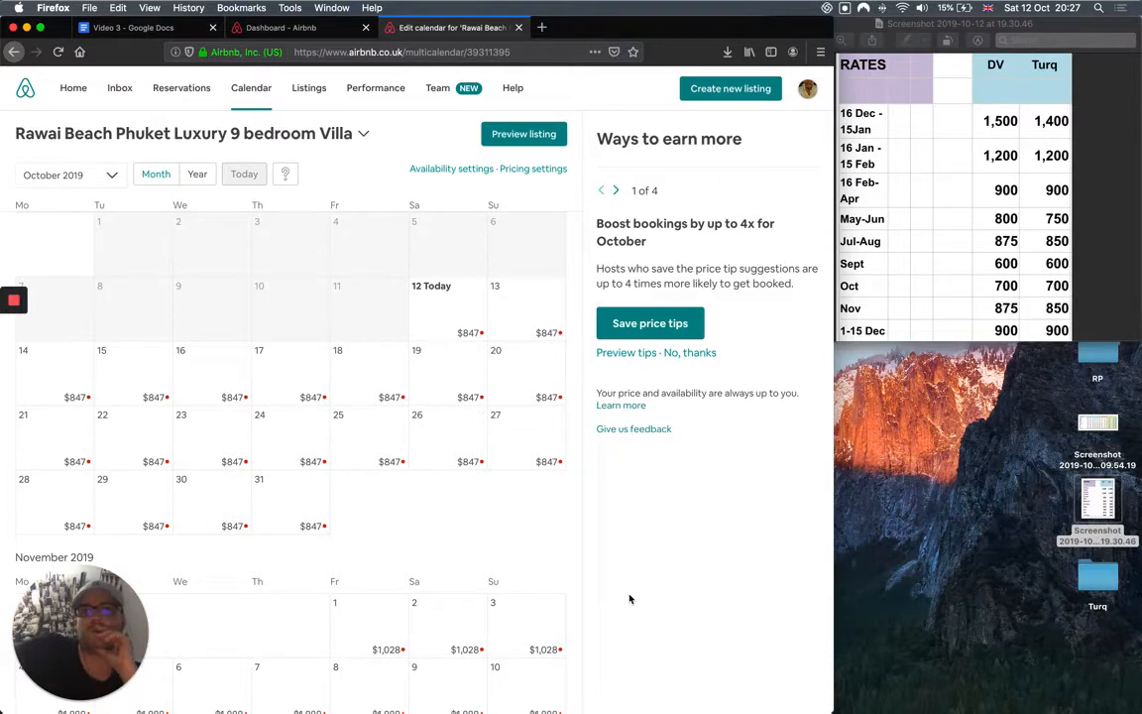
click(461, 325)
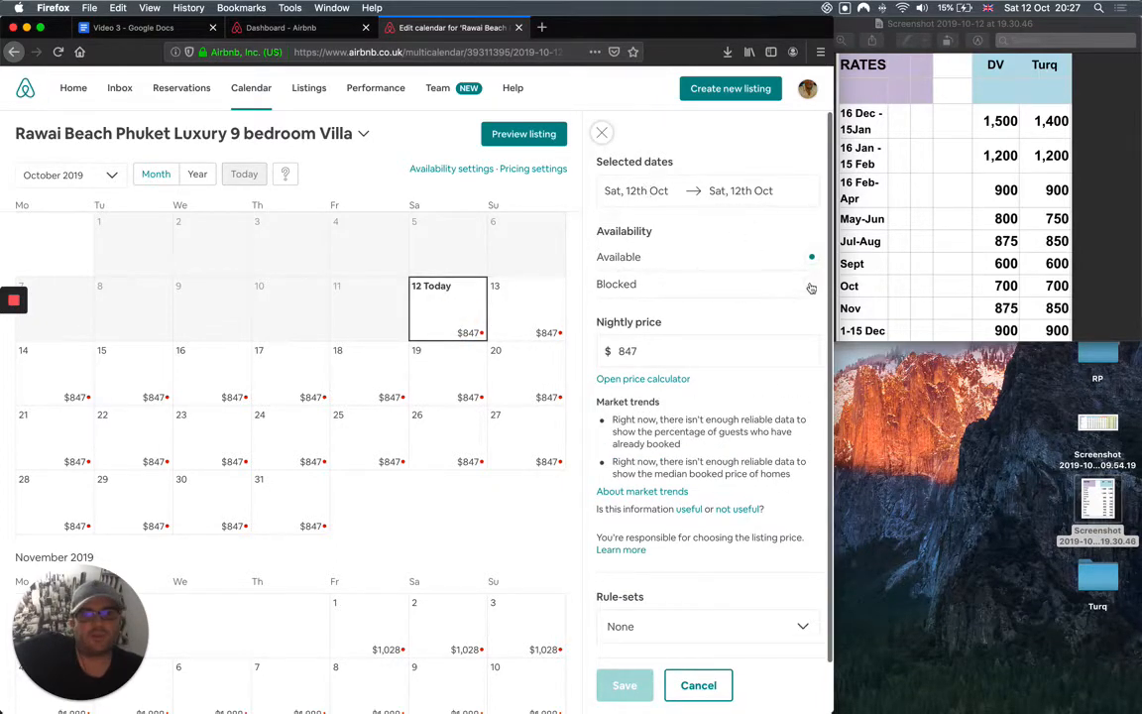
click(699, 685)
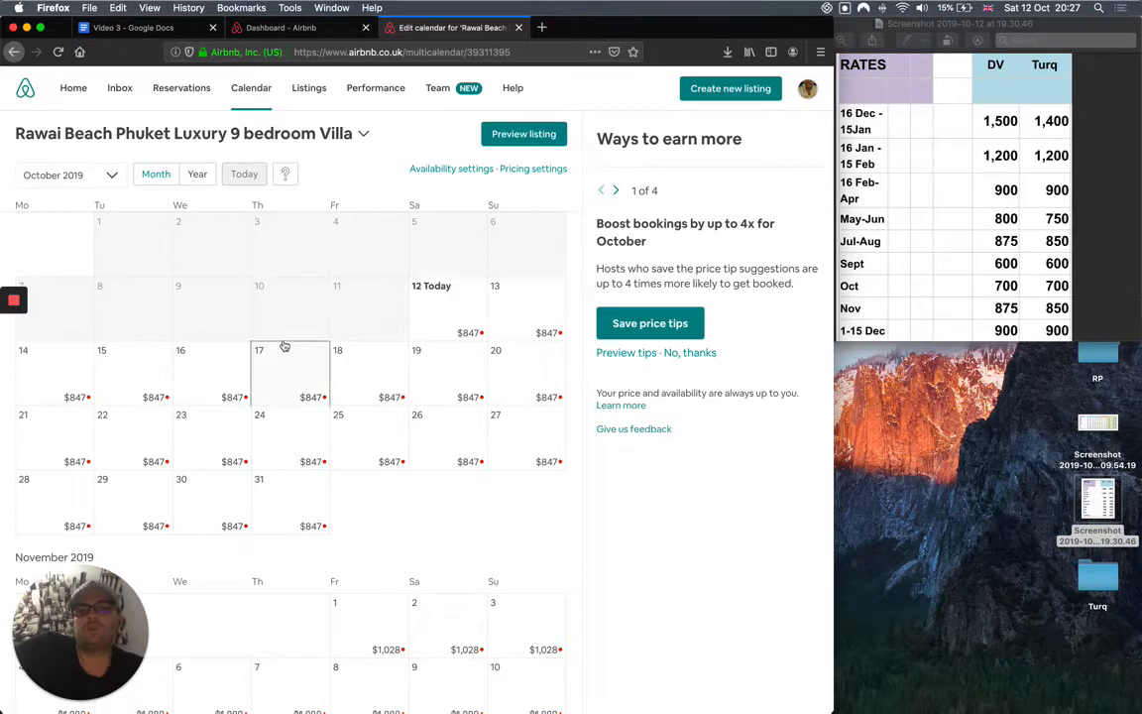
Preview the villa listing as guests will see it, examining its photos, title and booking details.
scroll(283, 345, down, 1)
scroll(284, 345, up, 1)
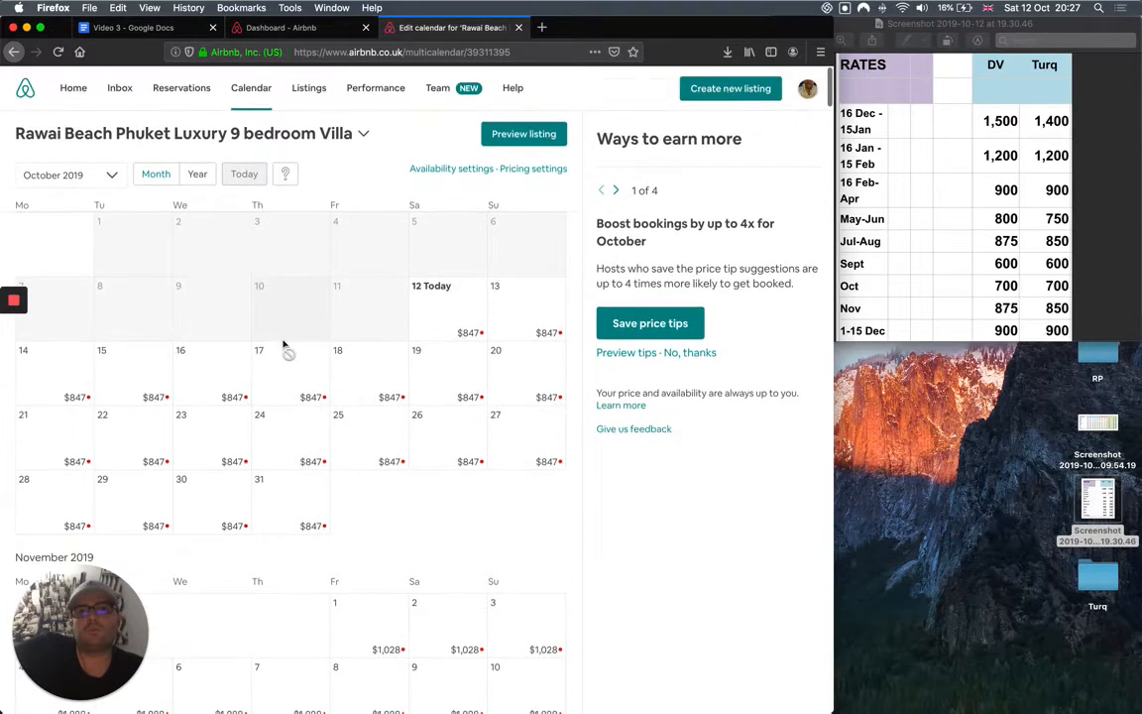
click(501, 139)
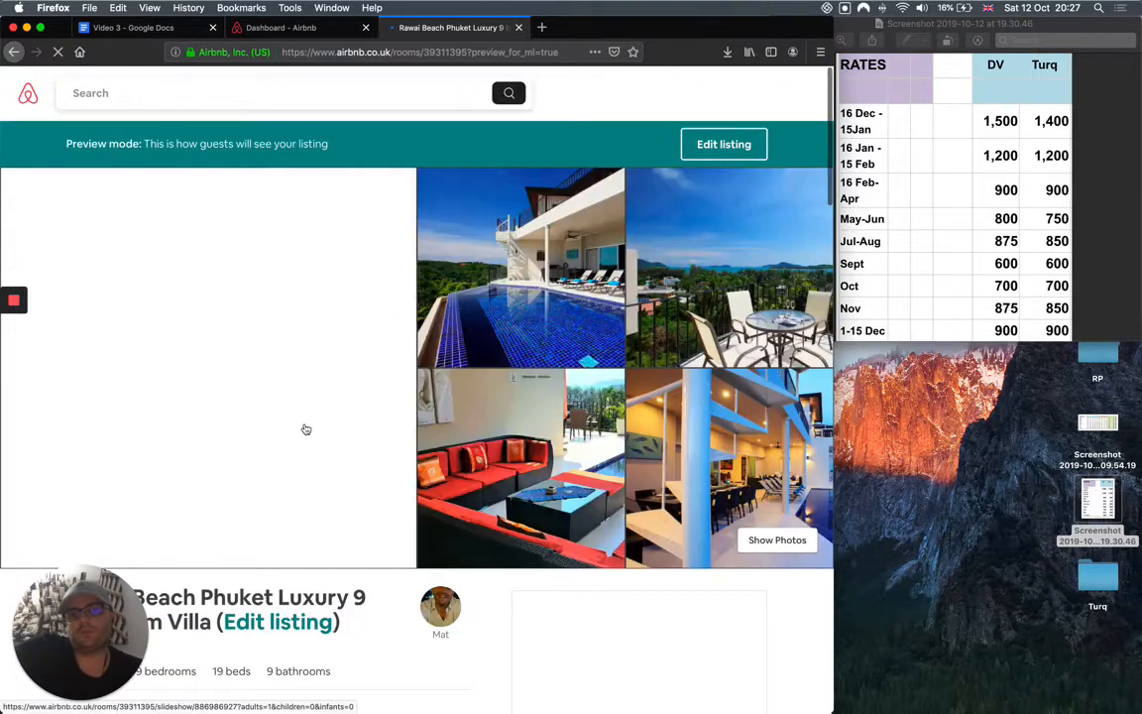
scroll(305, 428, down, 3)
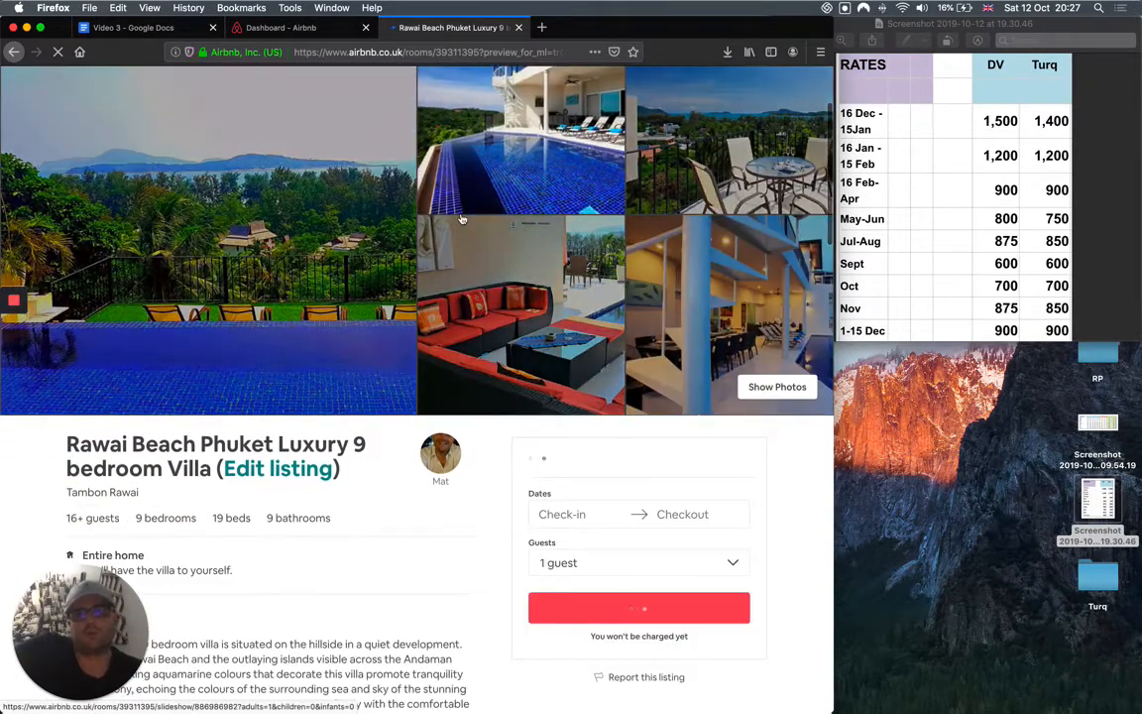
Review the previewed listing's summary, amenities, sleeping arrangements, availability calendar, host profile, neighbourhood map, house rules and cancellation policy.
scroll(461, 218, down, 5)
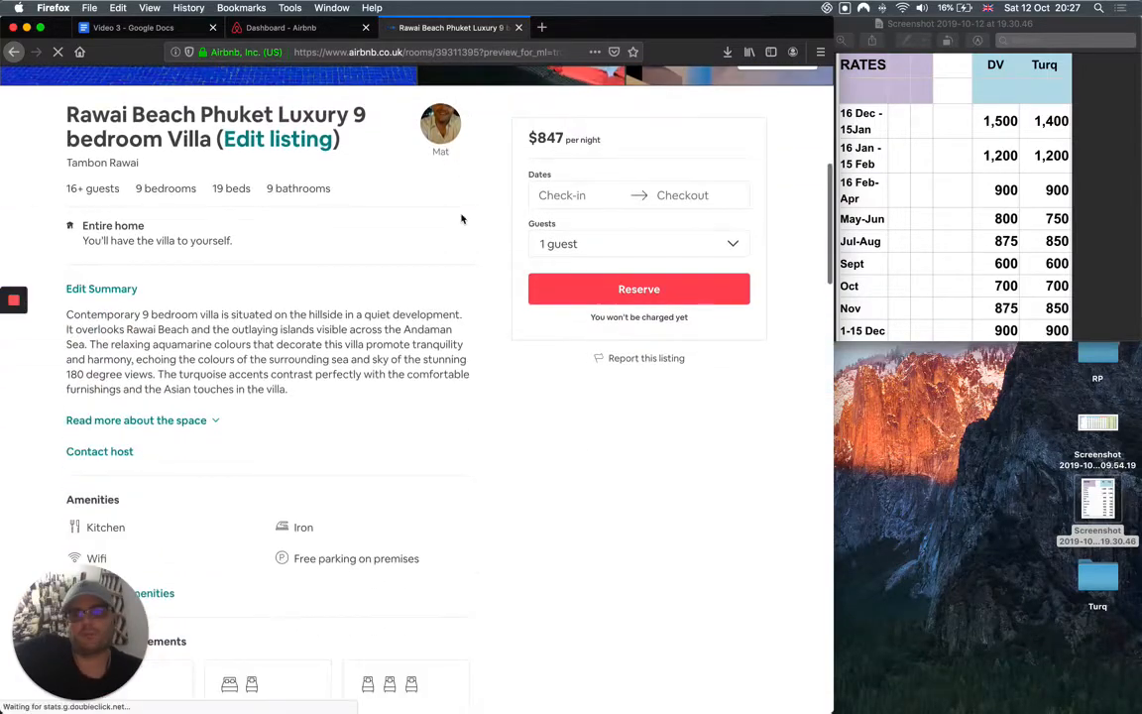
scroll(461, 218, up, 3)
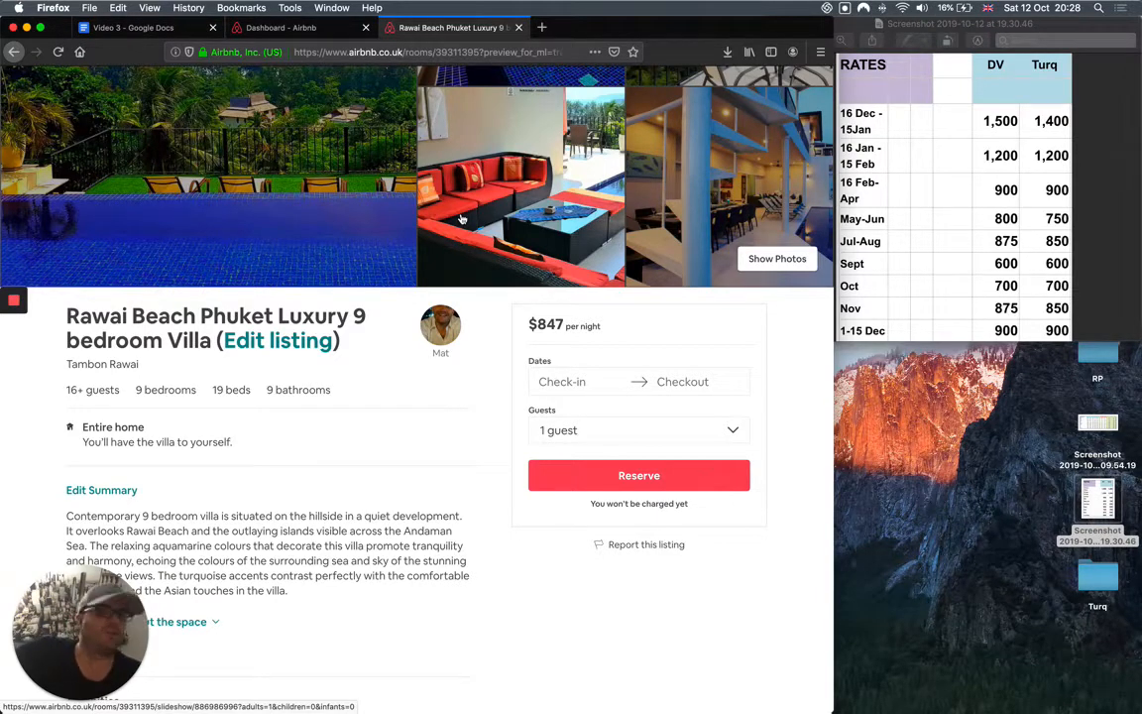
scroll(181, 371, down, 7)
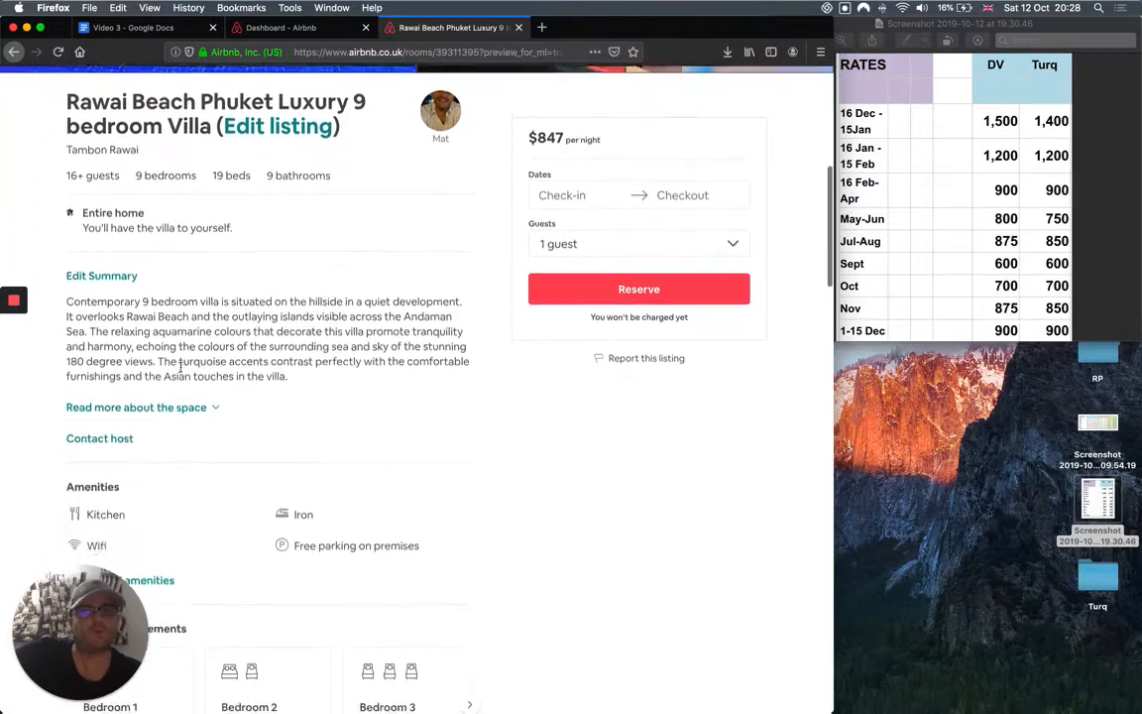
scroll(181, 372, down, 3)
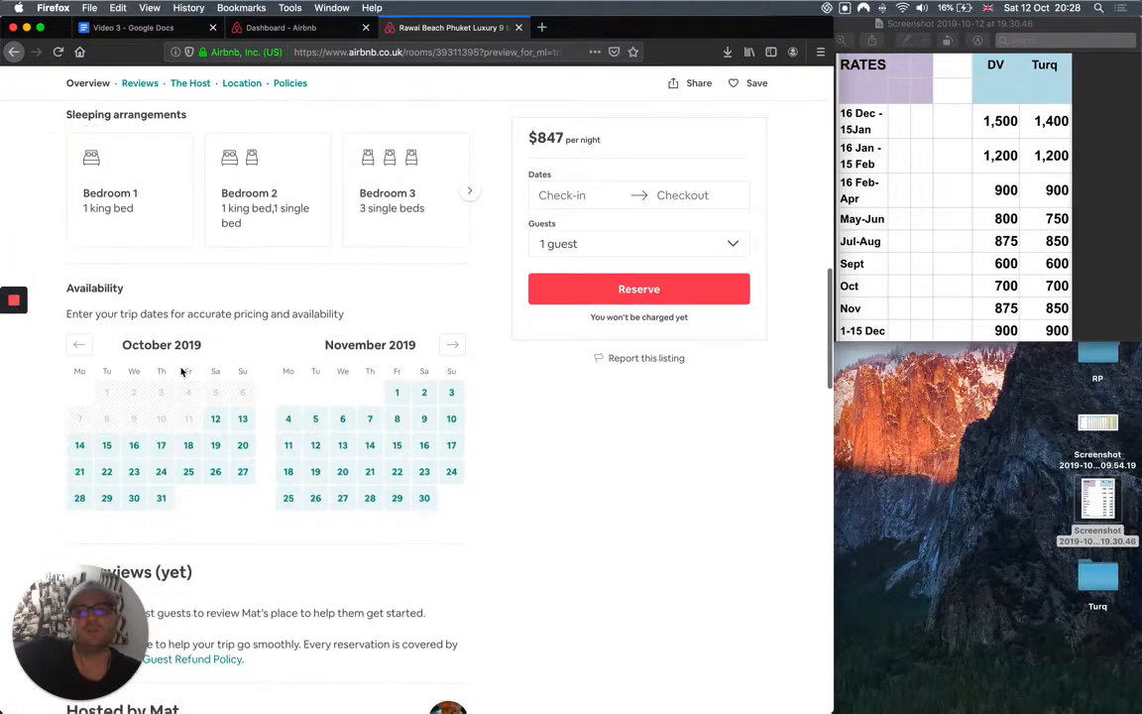
scroll(250, 229, down, 6)
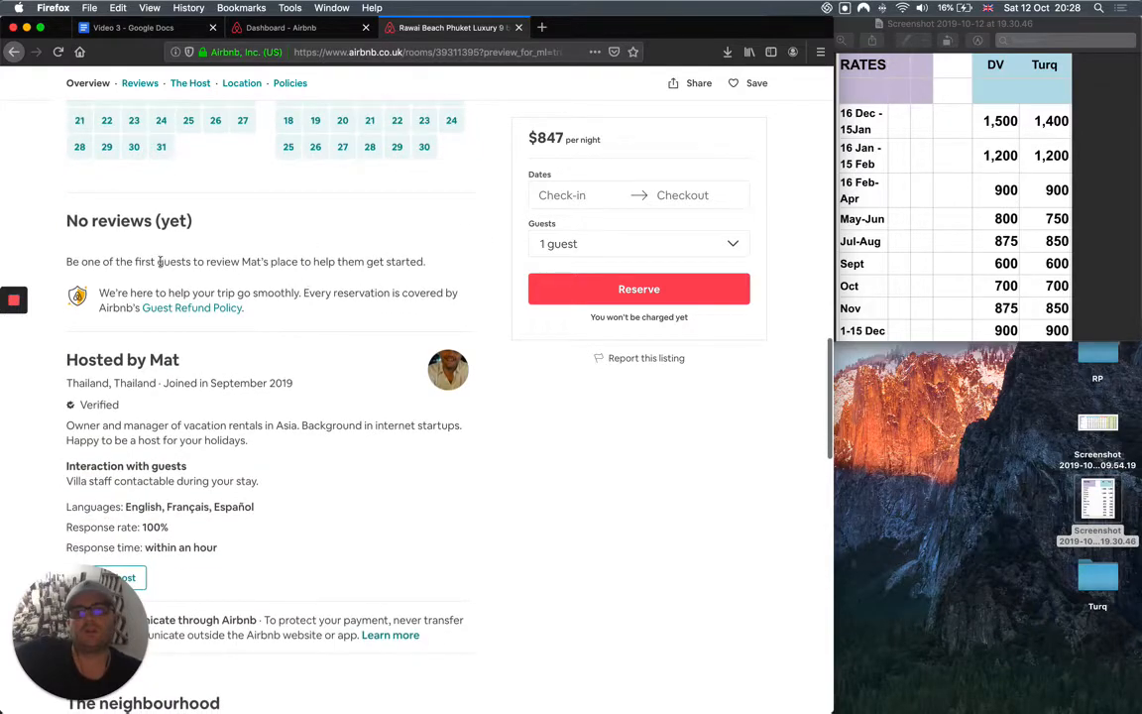
scroll(160, 264, down, 6)
scroll(160, 270, down, 4)
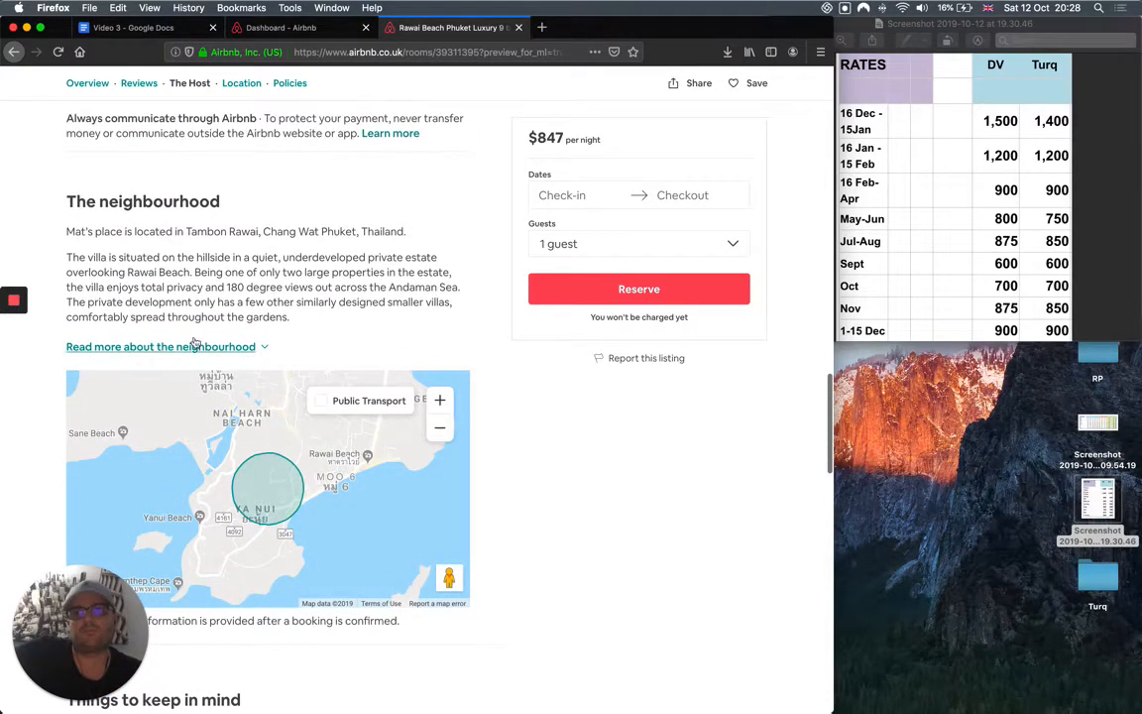
scroll(268, 297, down, 4)
scroll(282, 295, down, 5)
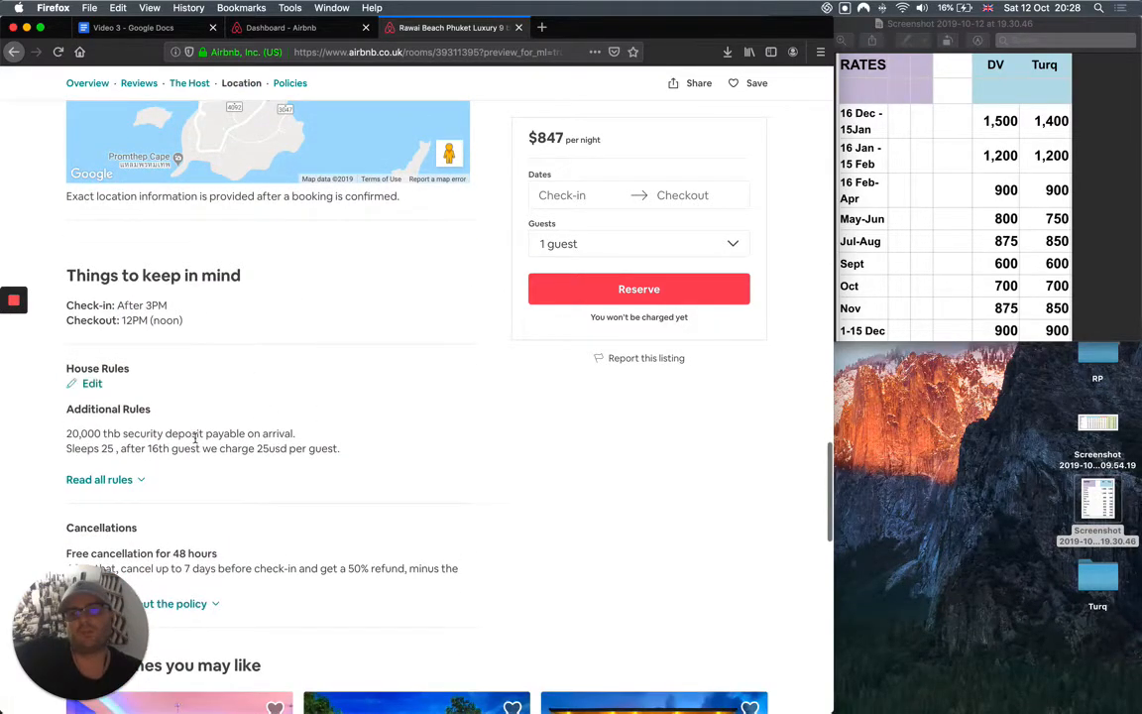
Recheck the preview's host and neighbourhood sections, look through the cancellation terms and suggested homes, and return to the listing's main photos.
scroll(158, 448, up, 10)
scroll(269, 100, up, 6)
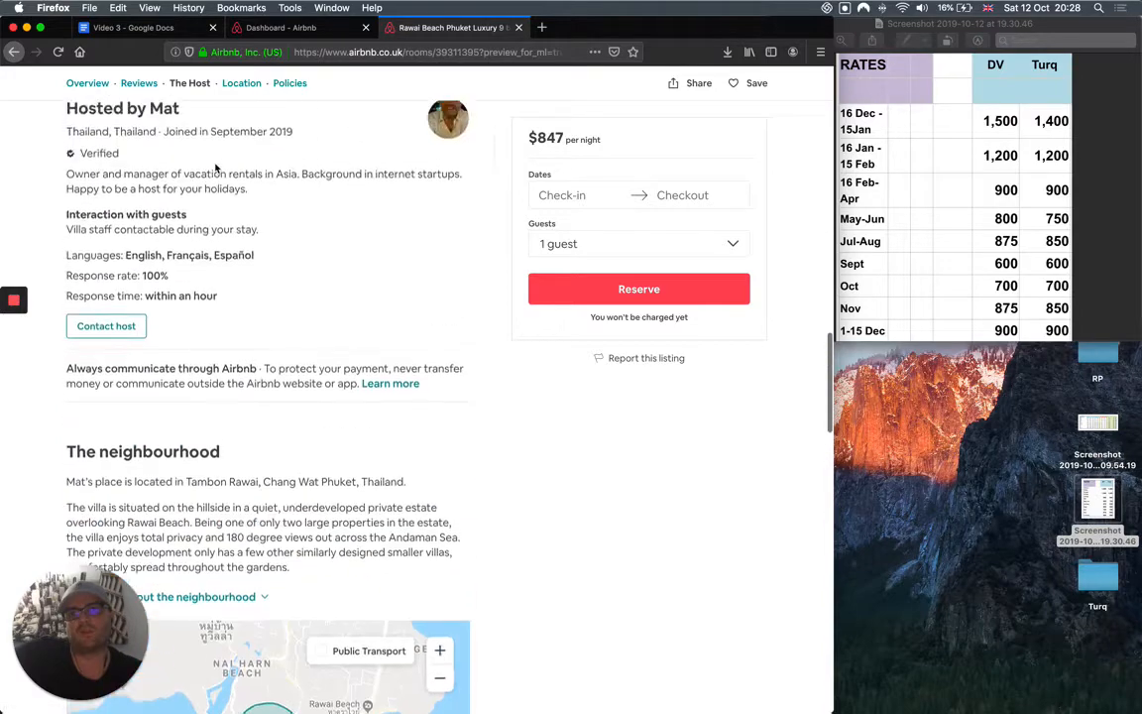
scroll(173, 283, down, 6)
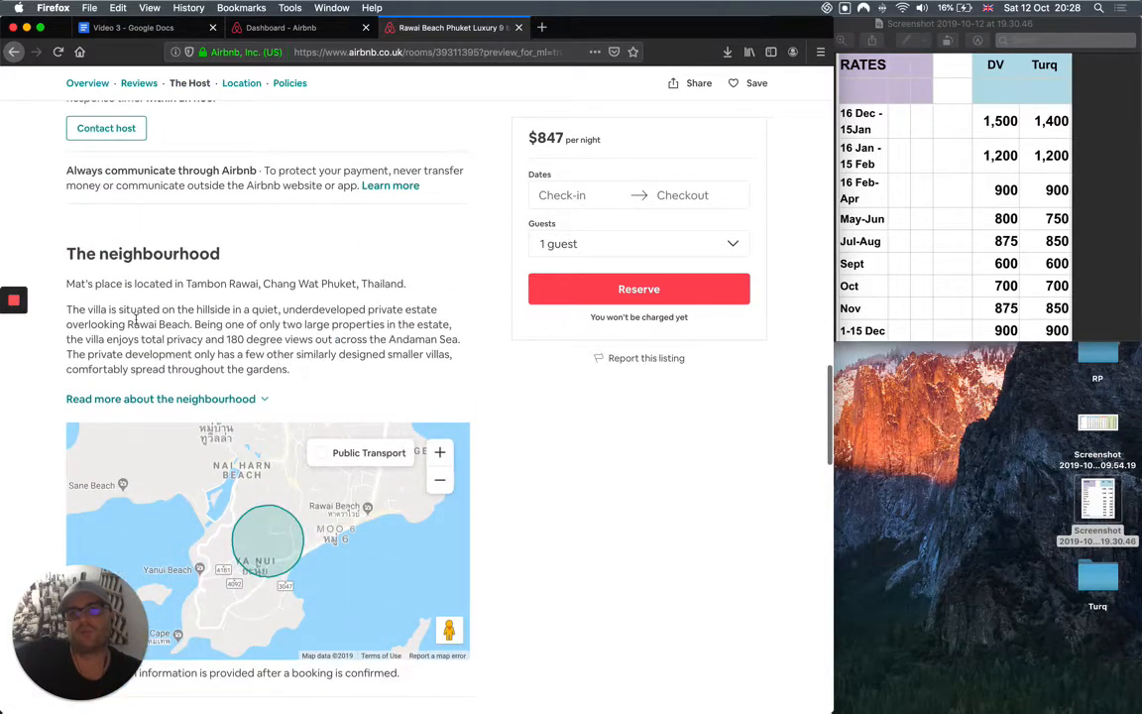
scroll(136, 317, down, 18)
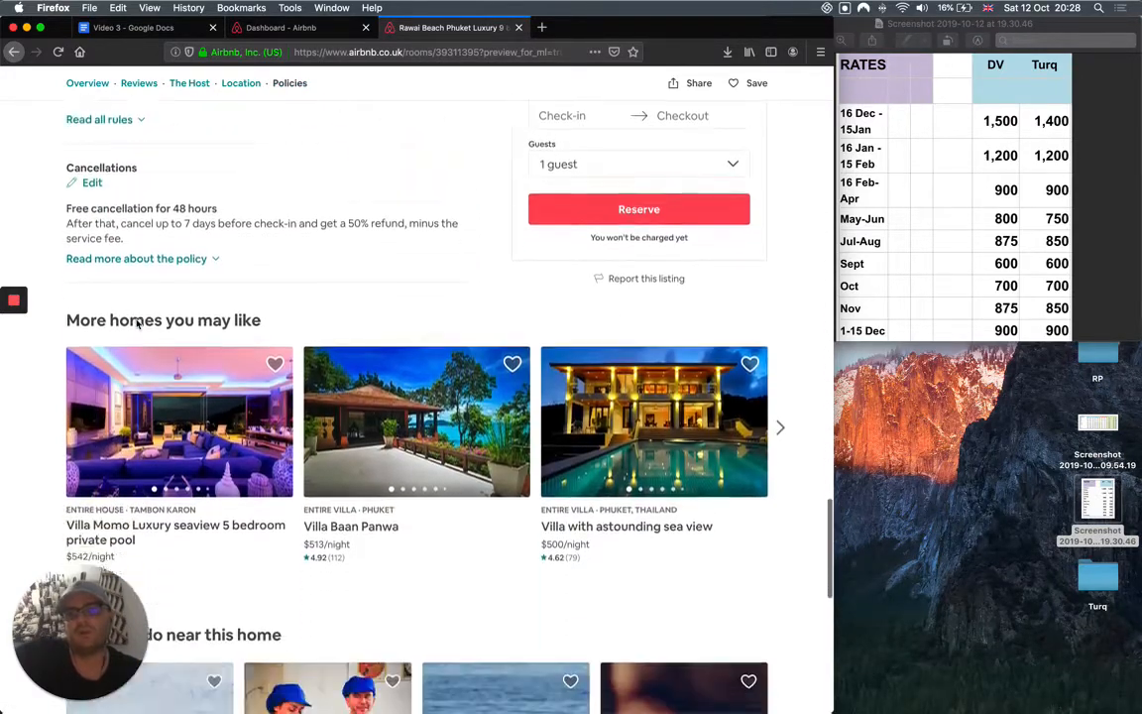
scroll(137, 322, down, 5)
scroll(135, 317, up, 20)
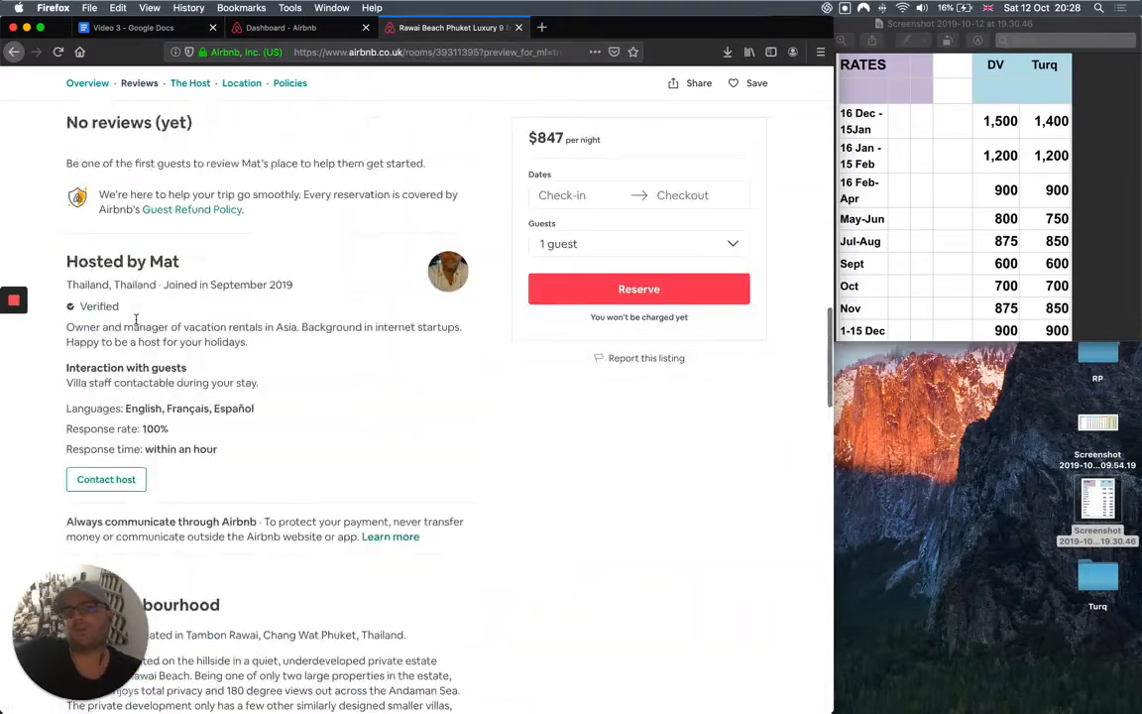
scroll(136, 319, up, 20)
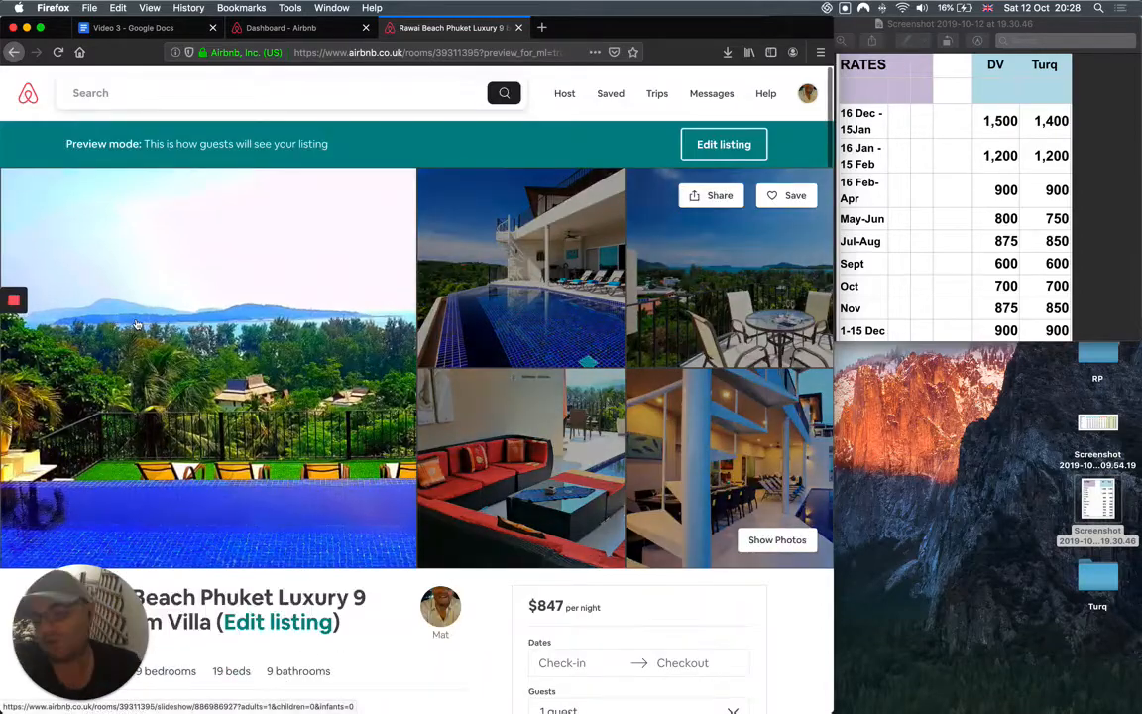